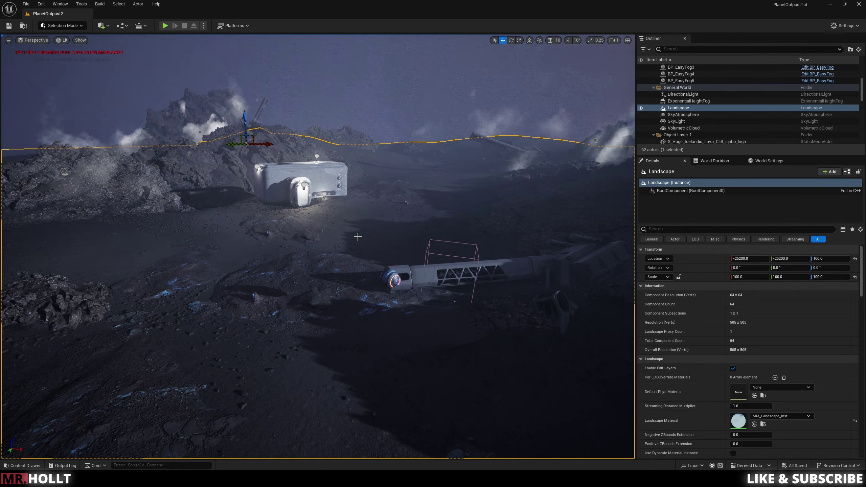
{"action": "right_click_drag", "start_coordinate": [353, 275], "coordinate": [352, 205]}
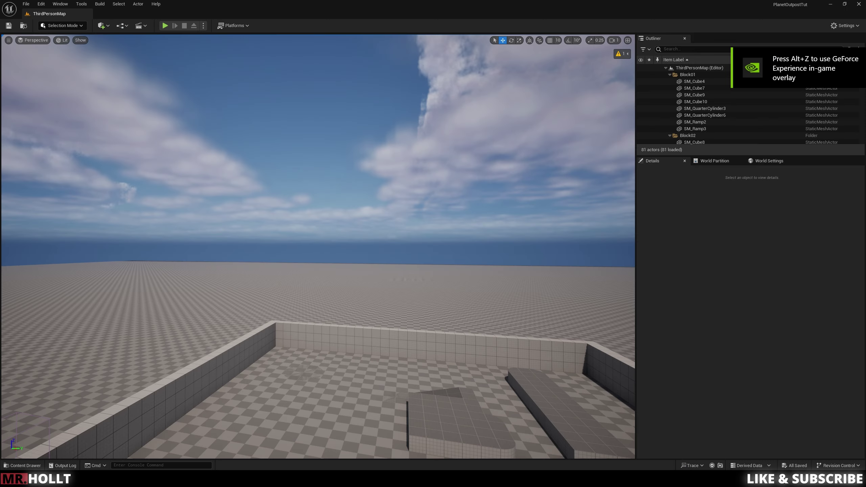
Delete the landscape tile beside the walled play area in the third-person template level.
{"action": "key", "text": "s"}
{"action": "right_click_drag", "start_coordinate": [359, 176], "coordinate": [410, 177]}
{"action": "key", "text": "w"}
{"action": "key", "text": "w"}
{"action": "key", "text": "e"}
{"action": "right_click_drag", "start_coordinate": [366, 243], "coordinate": [172, 229]}
{"action": "key", "text": "w"}
{"action": "key", "text": "w"}
{"action": "key", "text": "e"}
{"action": "right_click_drag", "start_coordinate": [461, 294], "coordinate": [348, 343]}
{"action": "left_click", "coordinate": [461, 294]}
{"action": "key", "text": "q"}
{"action": "key", "text": "Delete"}
{"action": "key", "text": "e"}
{"action": "right_click_drag", "start_coordinate": [519, 288], "coordinate": [500, 275]}
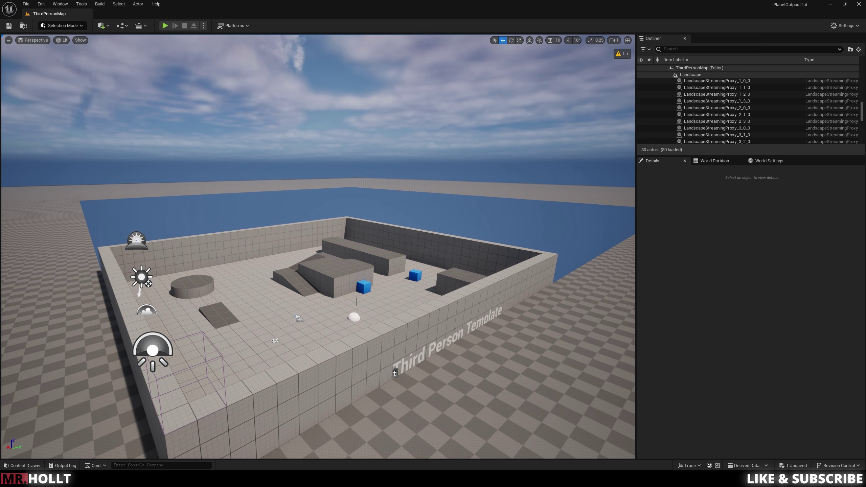
{"action": "key", "text": "ctrl+space"}
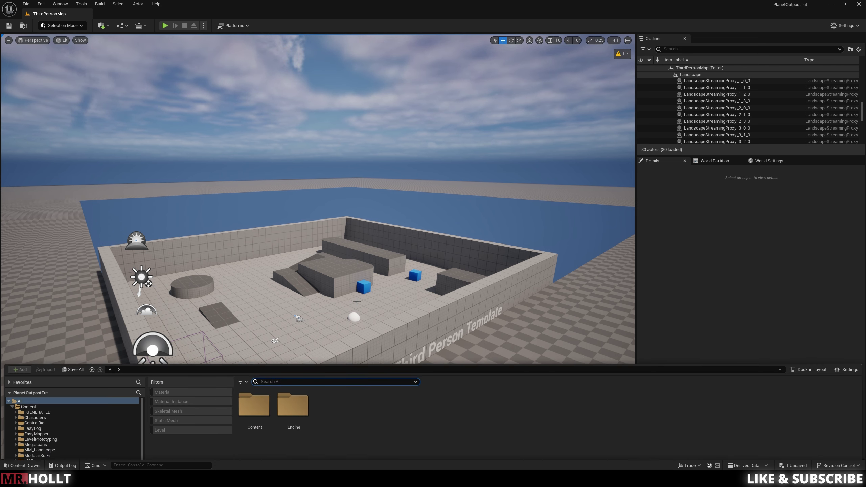
{"action": "left_click", "coordinate": [326, 381]}
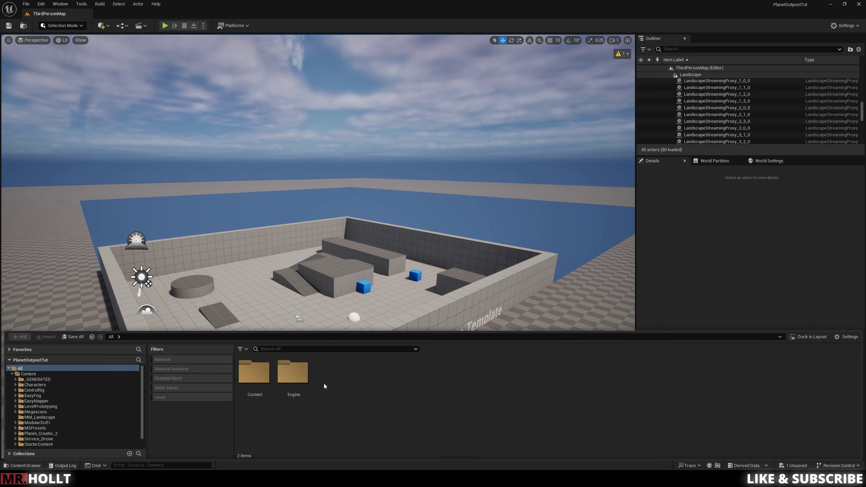
{"action": "right_click_drag", "start_coordinate": [317, 191], "coordinate": [276, 238]}
{"action": "key", "text": "s"}
{"action": "key", "text": "d"}
{"action": "key", "text": "d"}
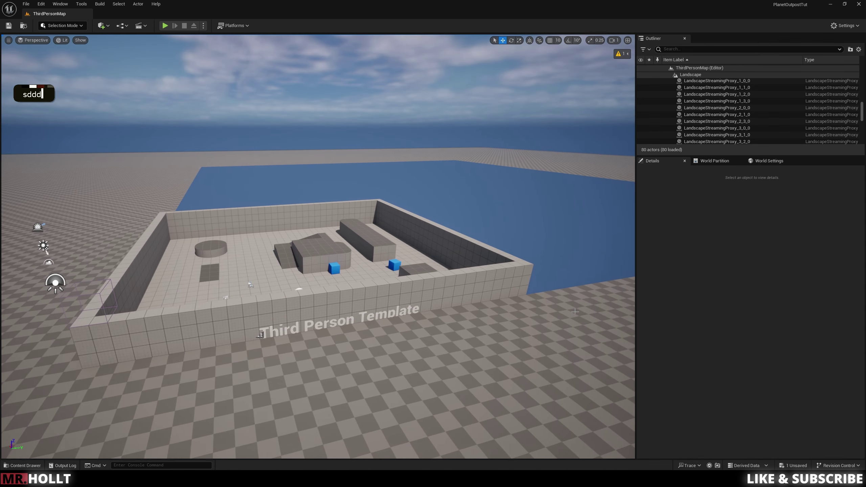
Create a new level with the default name in the Content folder and open it, saving the pending changes.
{"action": "key", "text": "ctrl+space"}
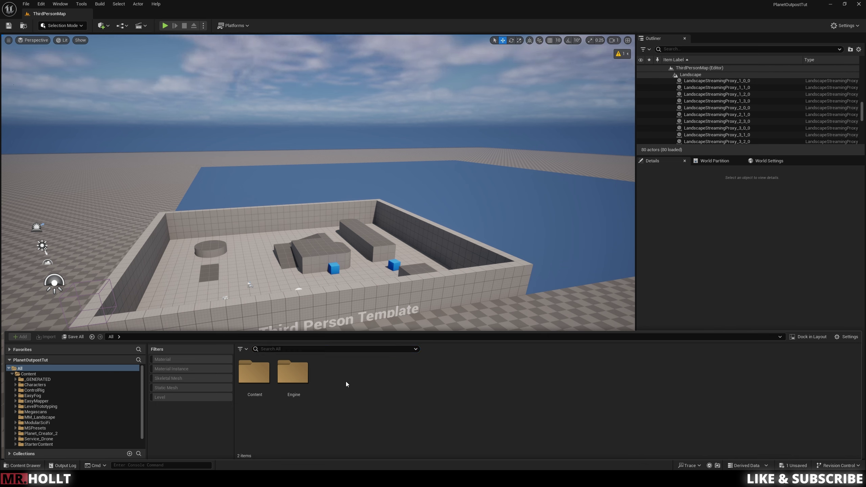
{"action": "left_click", "coordinate": [28, 374]}
{"action": "scroll", "coordinate": [484, 414], "scroll_direction": "down", "scroll_amount": 3}
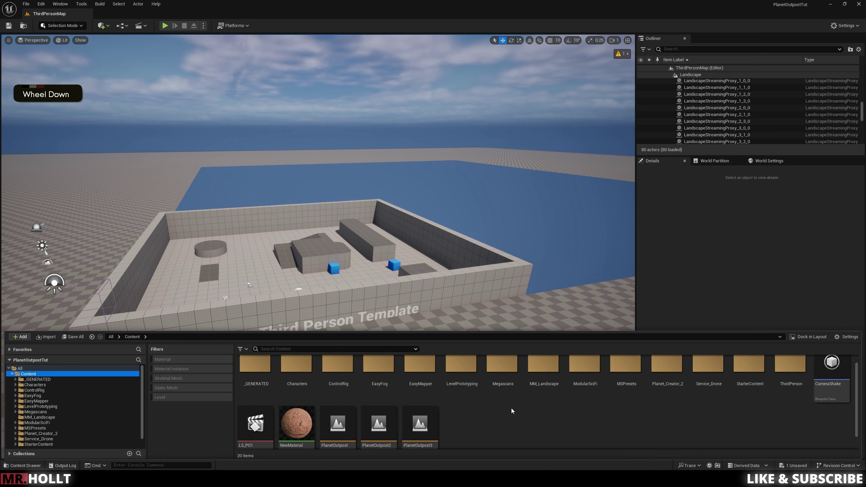
{"action": "right_click", "coordinate": [484, 414]}
{"action": "left_click", "coordinate": [522, 216]}
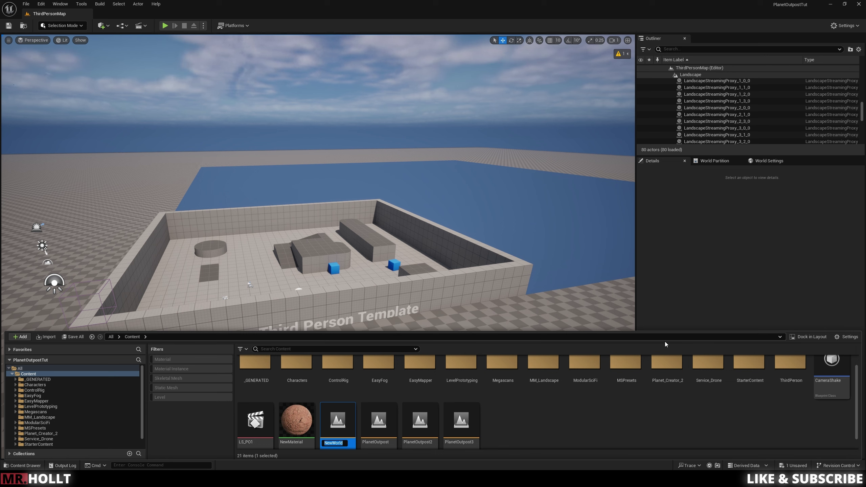
{"action": "double_click", "coordinate": [330, 427]}
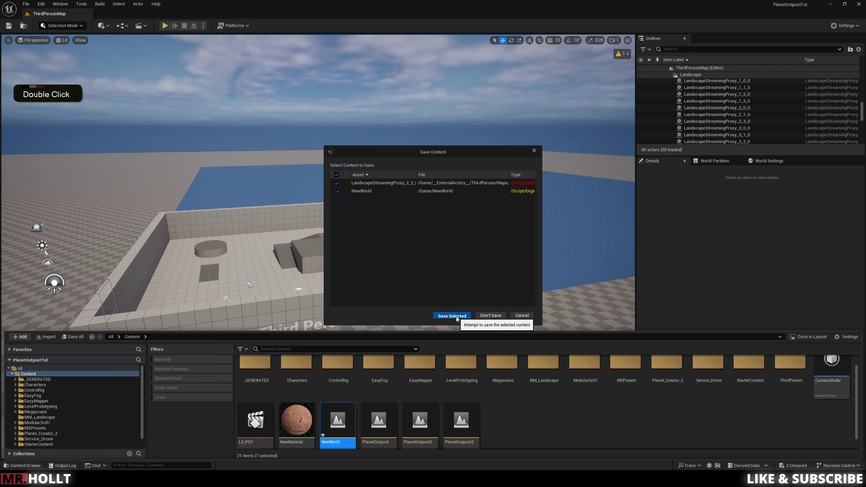
{"action": "left_click", "coordinate": [443, 316]}
{"action": "right_click_drag", "start_coordinate": [450, 248], "coordinate": [419, 226]}
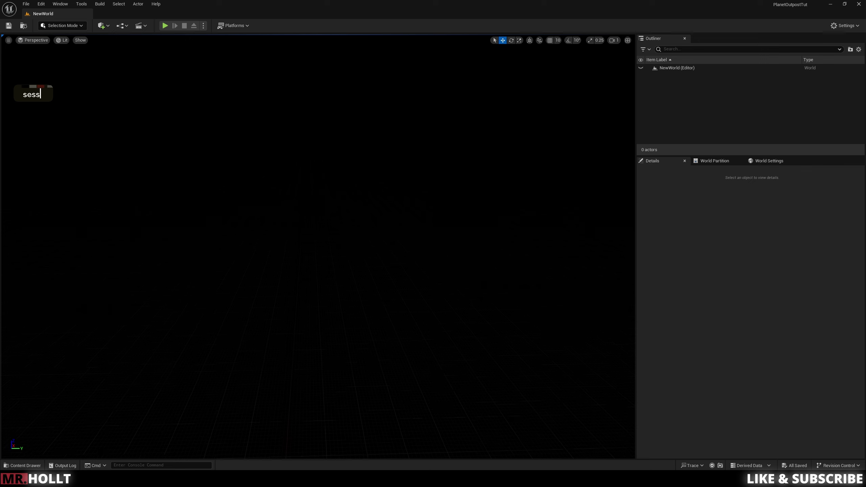
Use the Env. Light Mixer to create a sky light, atmospheric light, sky atmosphere, volumetric cloud and height fog.
{"action": "left_click", "coordinate": [58, 4]}
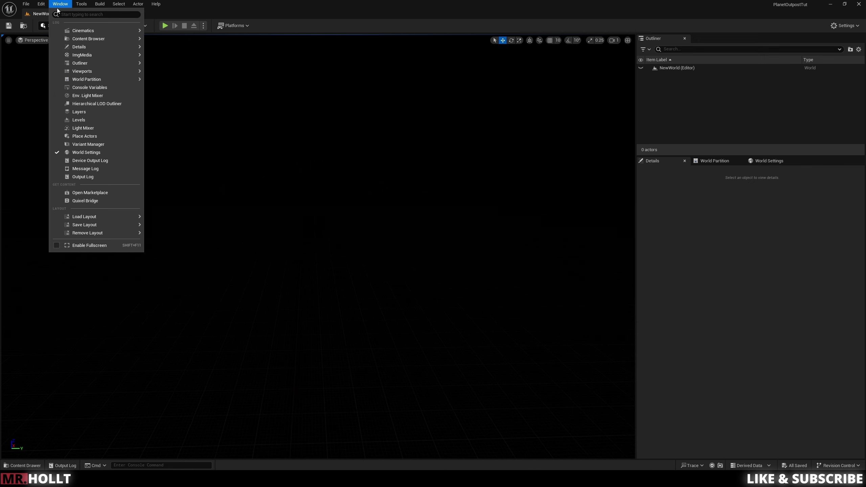
{"action": "left_click", "coordinate": [88, 95]}
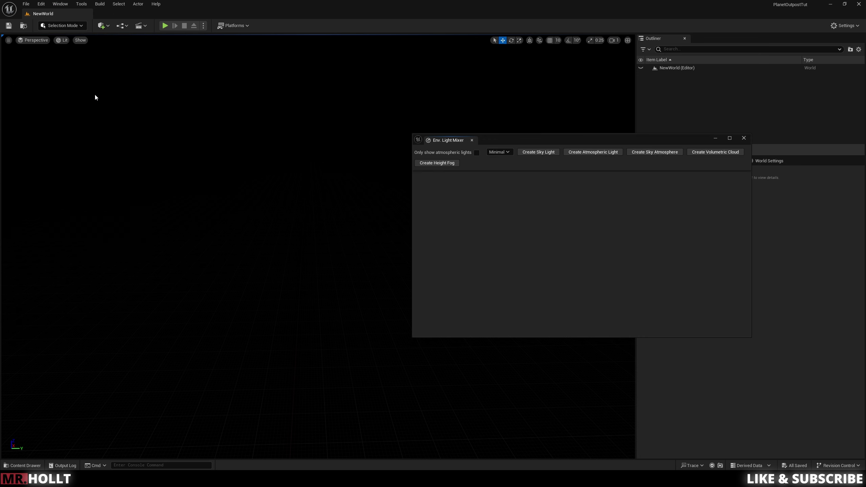
{"action": "left_click", "coordinate": [542, 154]}
{"action": "left_click", "coordinate": [544, 155]}
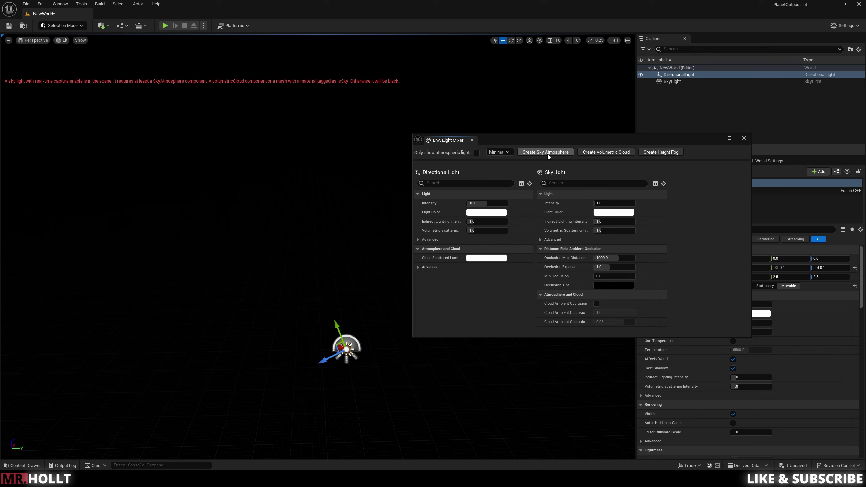
{"action": "left_click", "coordinate": [548, 154]}
{"action": "left_click", "coordinate": [547, 154]}
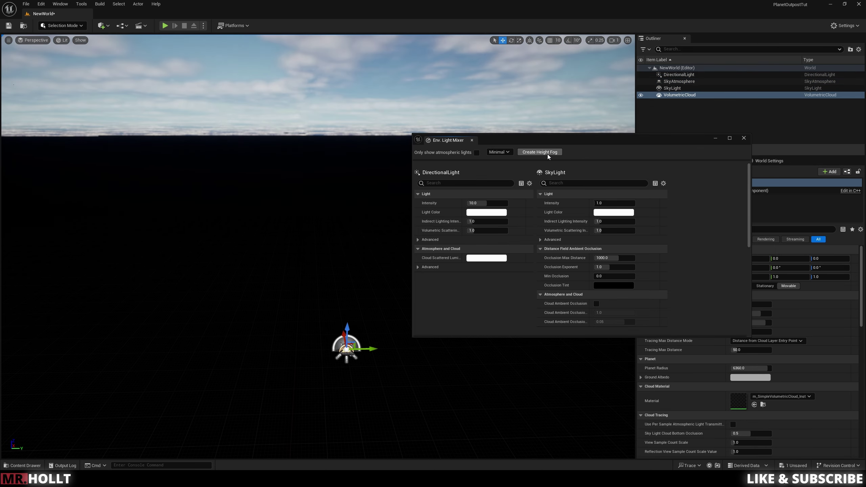
{"action": "left_click", "coordinate": [548, 154]}
{"action": "left_click", "coordinate": [744, 138]}
Create a new landscape with its X and Y scale set to 50.
{"action": "right_click_drag", "start_coordinate": [428, 250], "coordinate": [511, 103]}
{"action": "key", "text": "s"}
{"action": "key", "text": "q"}
{"action": "key", "text": "s"}
{"action": "key", "text": "s"}
{"action": "key", "text": "s"}
{"action": "right_click_drag", "start_coordinate": [448, 136], "coordinate": [448, 267]}
{"action": "key", "text": "e"}
{"action": "key", "text": "w"}
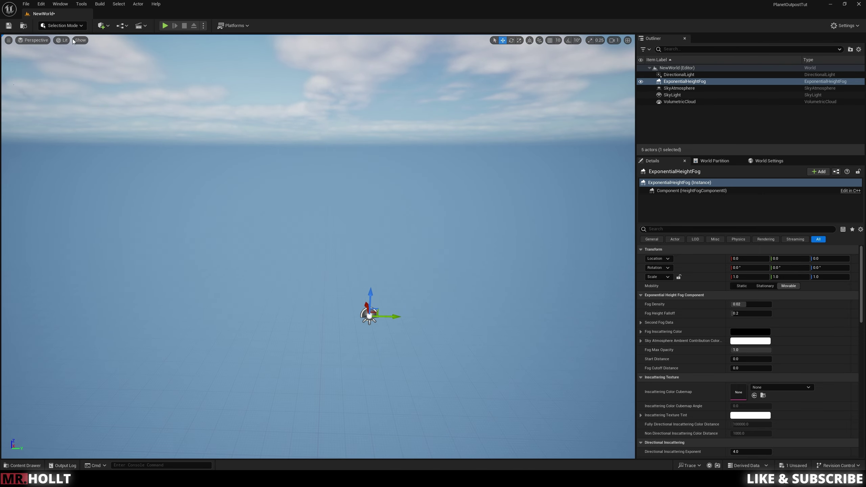
{"action": "left_click", "coordinate": [68, 26]}
{"action": "left_click", "coordinate": [63, 44]}
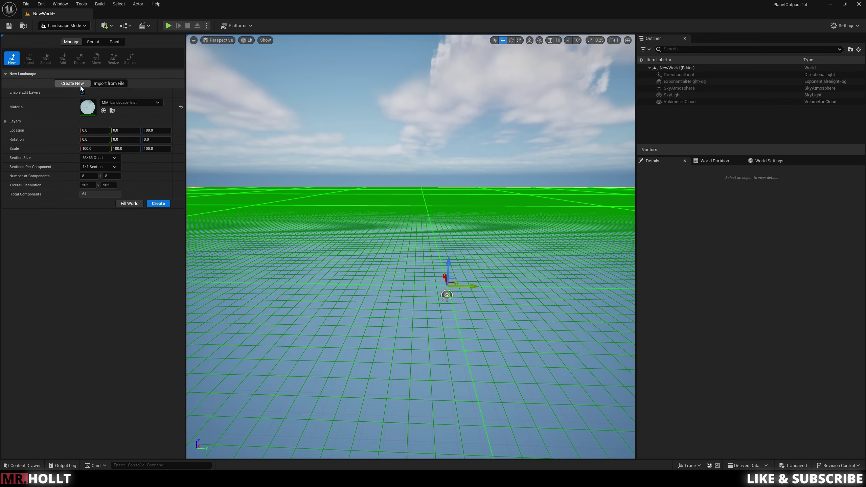
{"action": "left_click", "coordinate": [93, 150]}
{"action": "type", "text": "50"}
{"action": "key", "text": "Return"}
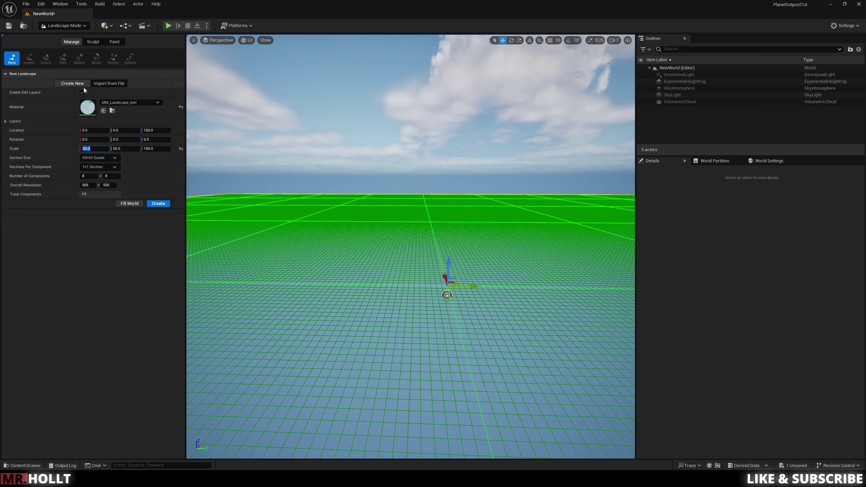
{"action": "left_click", "coordinate": [159, 204]}
Return to Selection Mode and reset the new landscape's material to None.
{"action": "right_click_drag", "start_coordinate": [408, 282], "coordinate": [460, 321]}
{"action": "key", "text": "s"}
{"action": "key", "text": "e"}
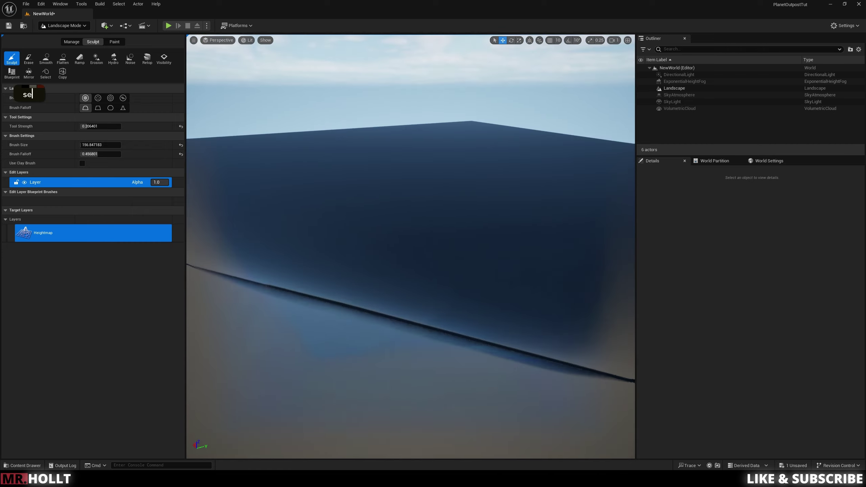
{"action": "left_click", "coordinate": [64, 25]}
{"action": "left_click", "coordinate": [63, 36]}
{"action": "key", "text": "s"}
{"action": "right_click_drag", "start_coordinate": [318, 246], "coordinate": [307, 211]}
{"action": "key", "text": "q"}
{"action": "left_click", "coordinate": [313, 272]}
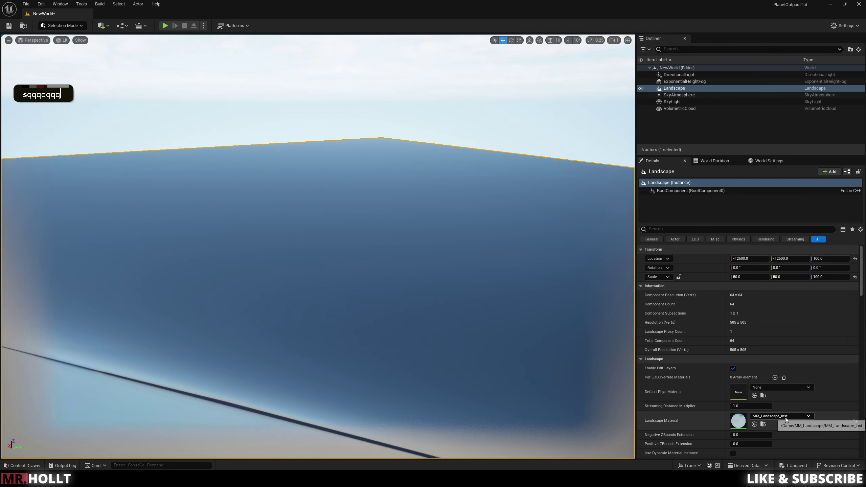
{"action": "left_click", "coordinate": [855, 422]}
Place a Cine Camera Actor above the checkered landscape.
{"action": "key", "text": "q"}
{"action": "key", "text": "s"}
{"action": "key", "text": "d"}
{"action": "key", "text": "a"}
{"action": "key", "text": "a"}
{"action": "key", "text": "a"}
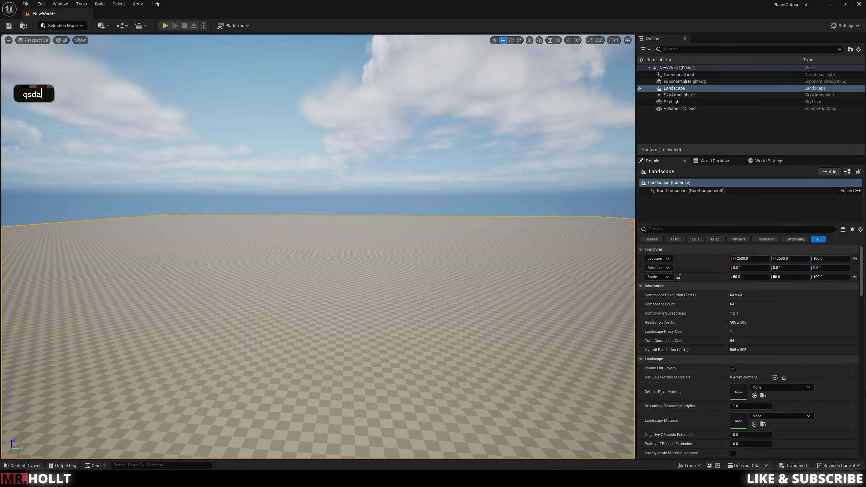
{"action": "key", "text": "d"}
{"action": "key", "text": "w"}
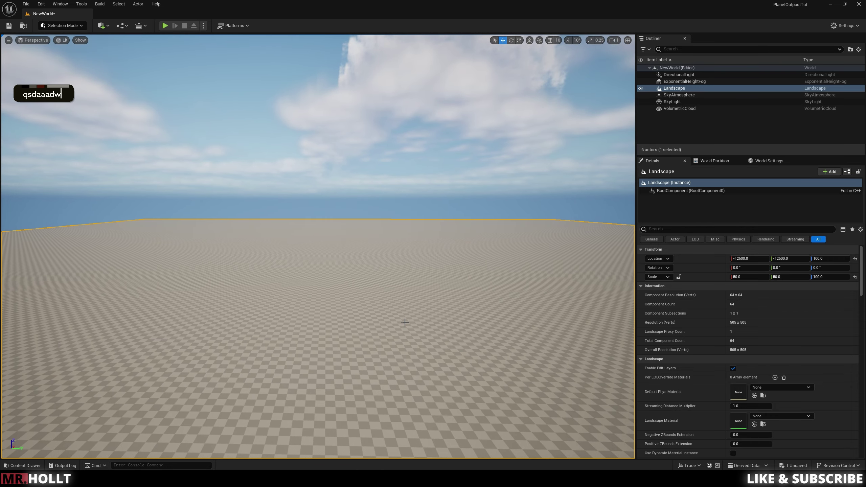
{"action": "key", "text": "w"}
{"action": "key", "text": "q"}
{"action": "key", "text": "q"}
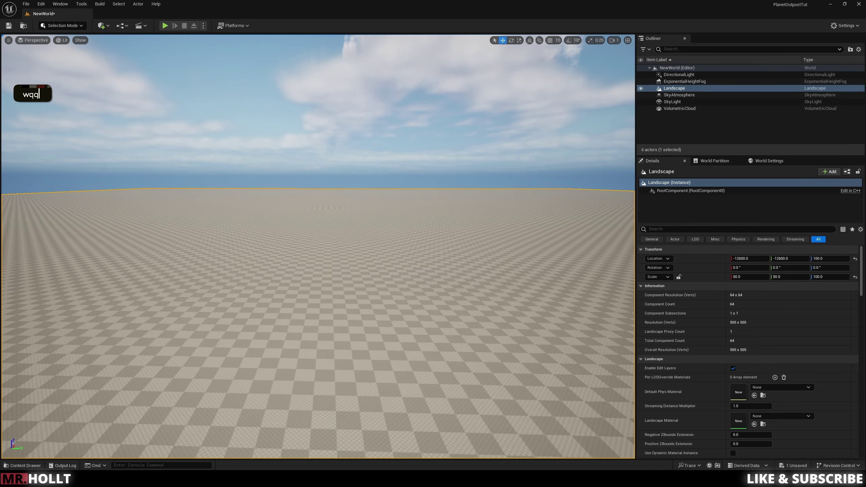
{"action": "key", "text": "w"}
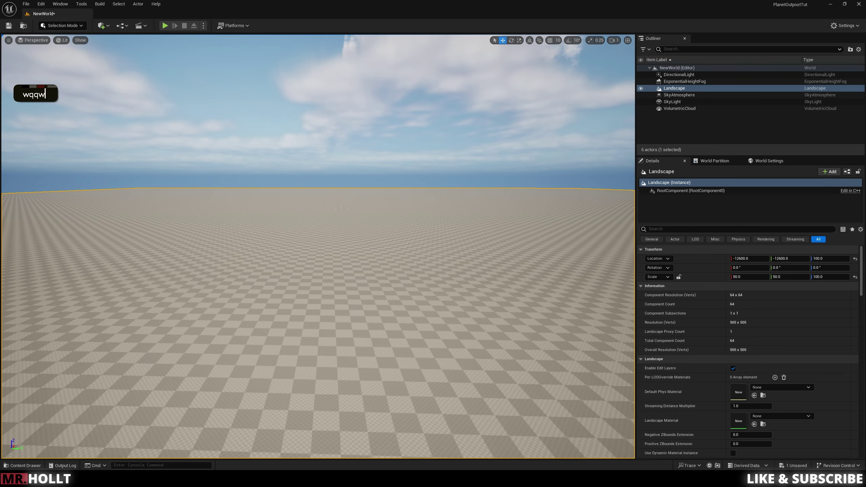
{"action": "left_click", "coordinate": [102, 26]}
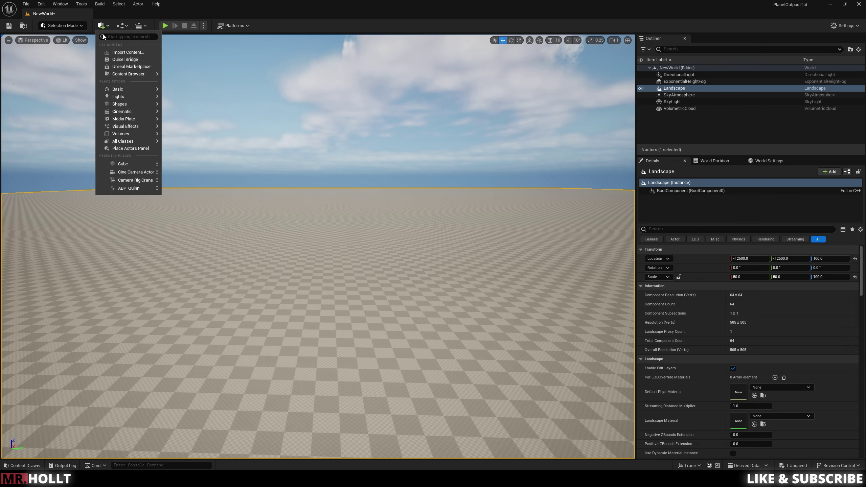
{"action": "mouse_move", "coordinate": [115, 113]}
{"action": "left_click", "coordinate": [207, 122]}
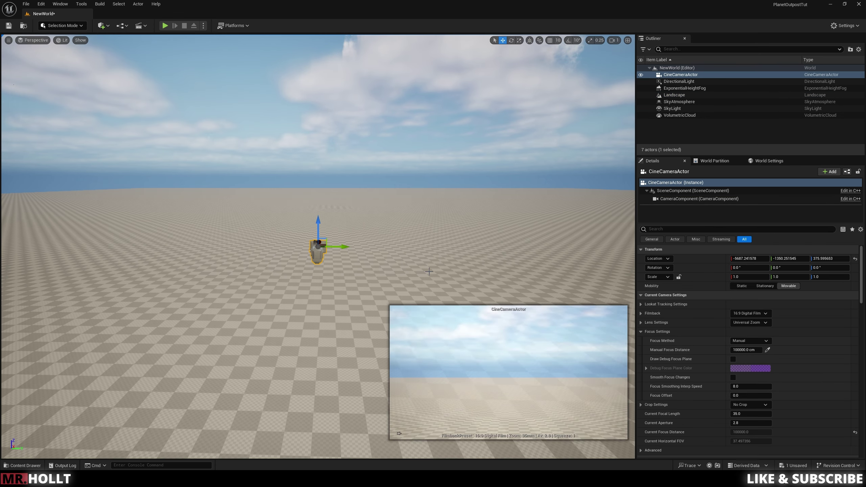
Lower the cine camera to a Z location of about 238 and move it back to X about -10795.
{"action": "left_click_drag", "start_coordinate": [333, 227], "coordinate": [333, 275]}
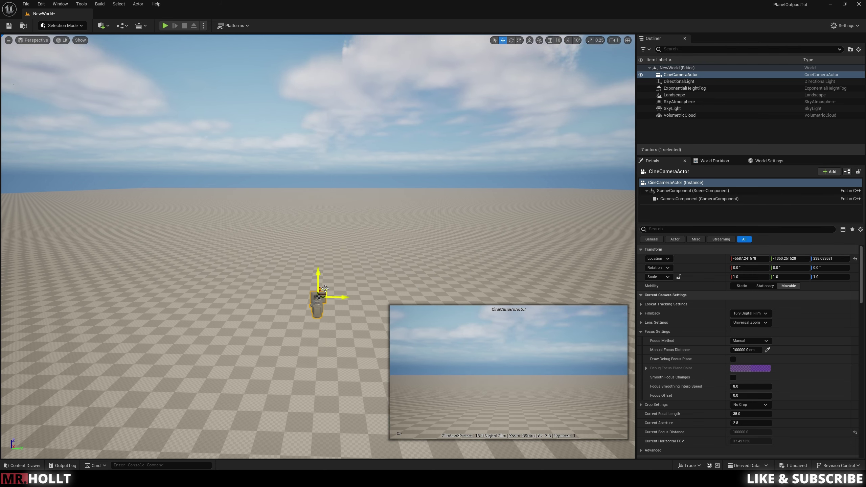
{"action": "right_click_drag", "start_coordinate": [321, 289], "coordinate": [310, 269]}
{"action": "key", "text": "d"}
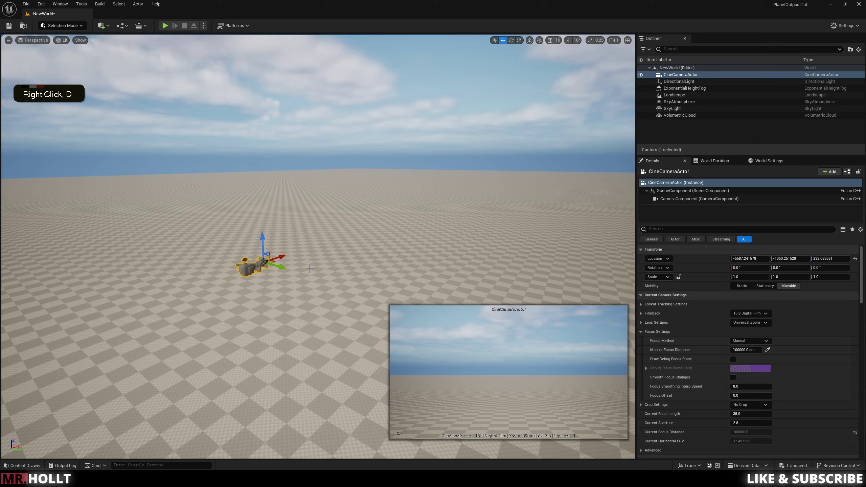
{"action": "mouse_move", "coordinate": [288, 256]}
{"action": "left_mouse_down", "text": "shift"}
{"action": "mouse_move", "coordinate": [221, 259]}
{"action": "mouse_move", "coordinate": [284, 256]}
{"action": "left_mouse_up", "text": "shift"}
{"action": "key", "text": "a"}
{"action": "right_click_drag", "start_coordinate": [315, 228], "coordinate": [353, 210]}
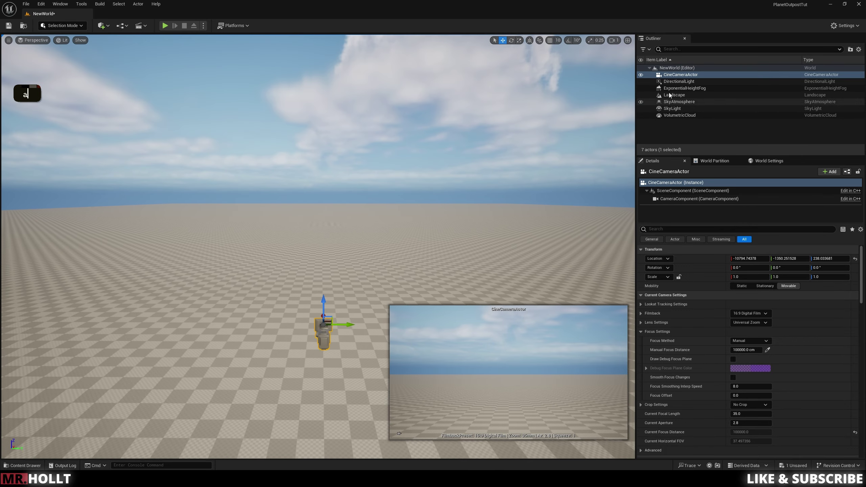
{"action": "key", "text": "w"}
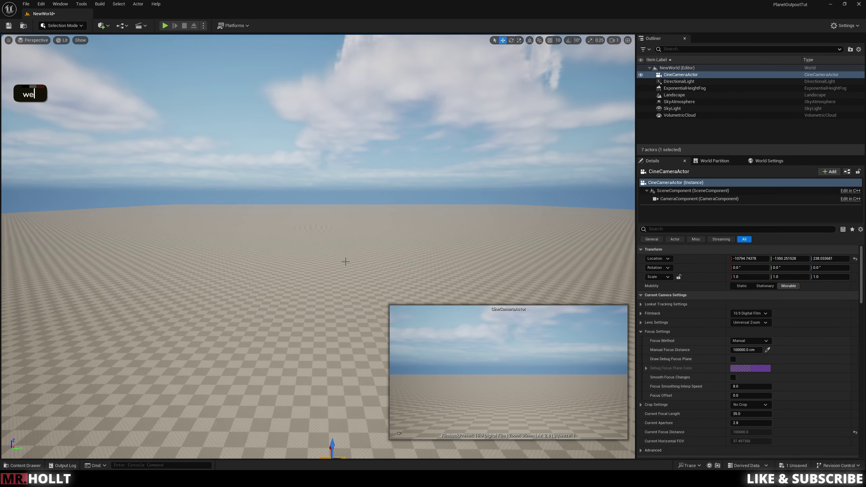
{"action": "key", "text": "s"}
{"action": "key", "text": "q"}
{"action": "mouse_move", "coordinate": [356, 254]}
{"action": "right_mouse_down"}
{"action": "mouse_move", "coordinate": [357, 289]}
{"action": "mouse_move", "coordinate": [359, 252]}
{"action": "right_mouse_up"}
{"action": "key", "text": "q"}
{"action": "key", "text": "w"}
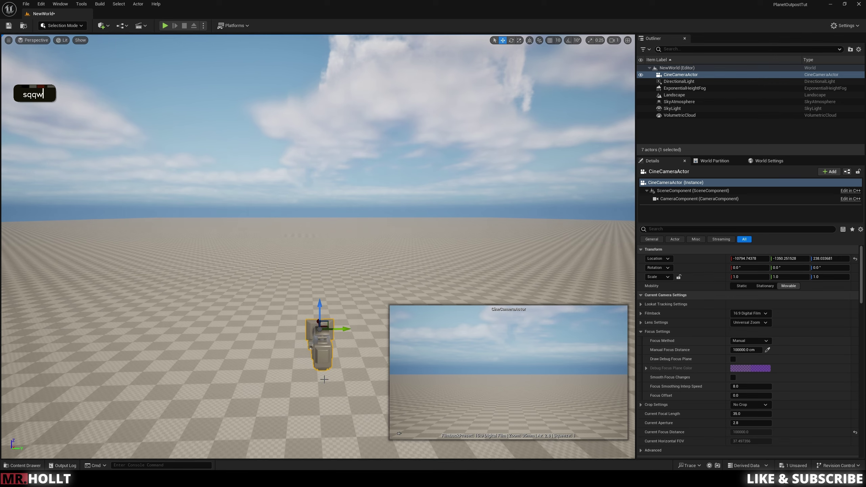
Look at the Third Person blueprint template among the feature and content packs, leaving without adding it.
{"action": "key", "text": "ctrl+space"}
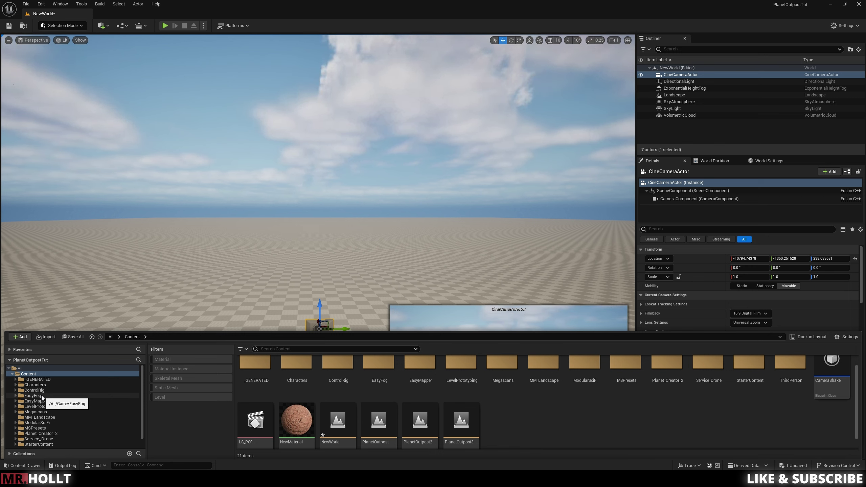
{"action": "left_click", "coordinate": [22, 336]}
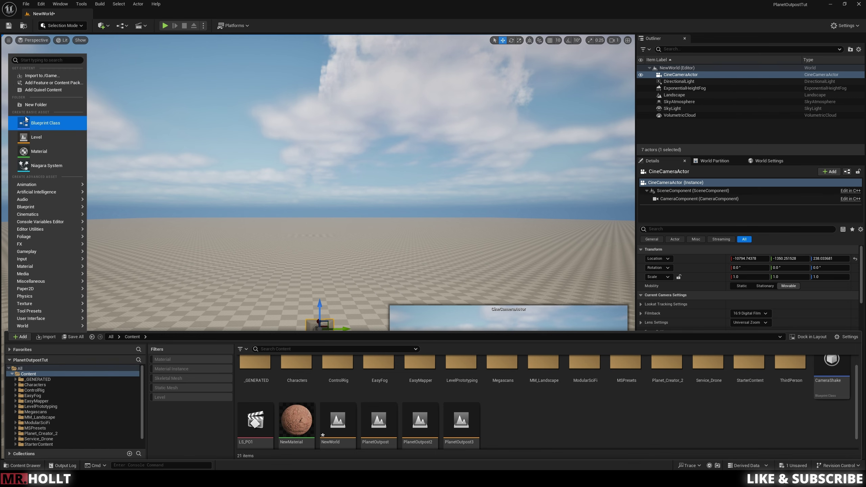
{"action": "left_click", "coordinate": [56, 82]}
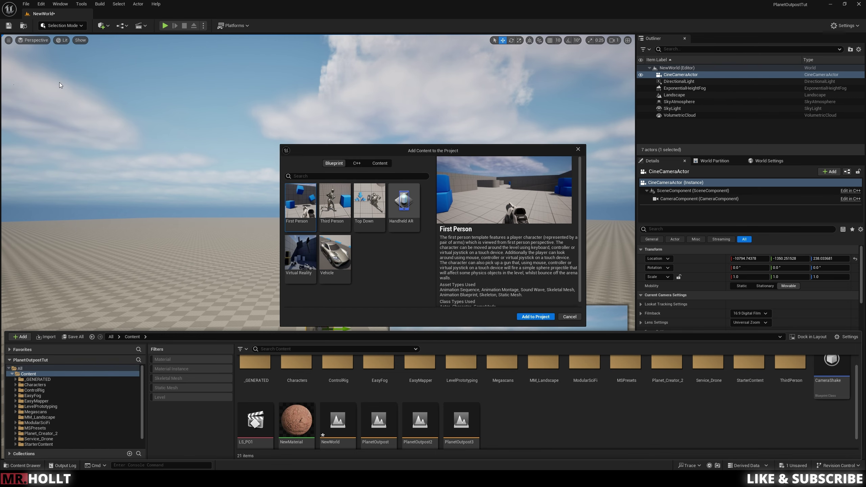
{"action": "left_click", "coordinate": [343, 203]}
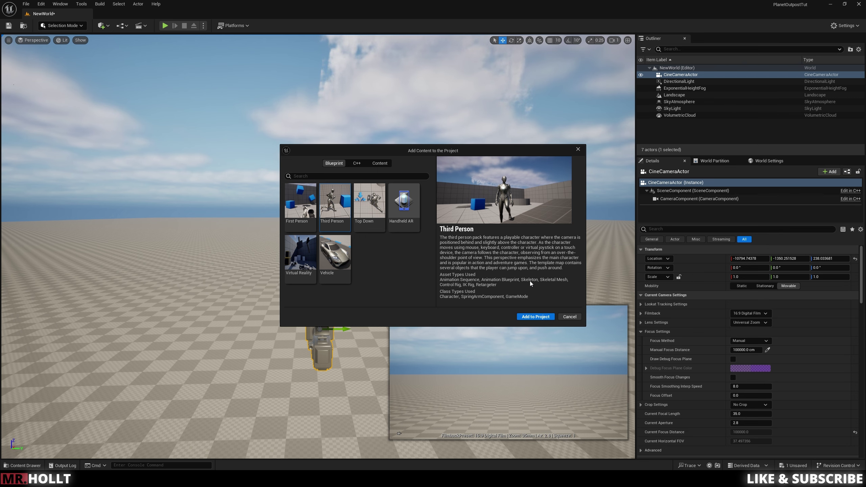
{"action": "left_click", "coordinate": [570, 316]}
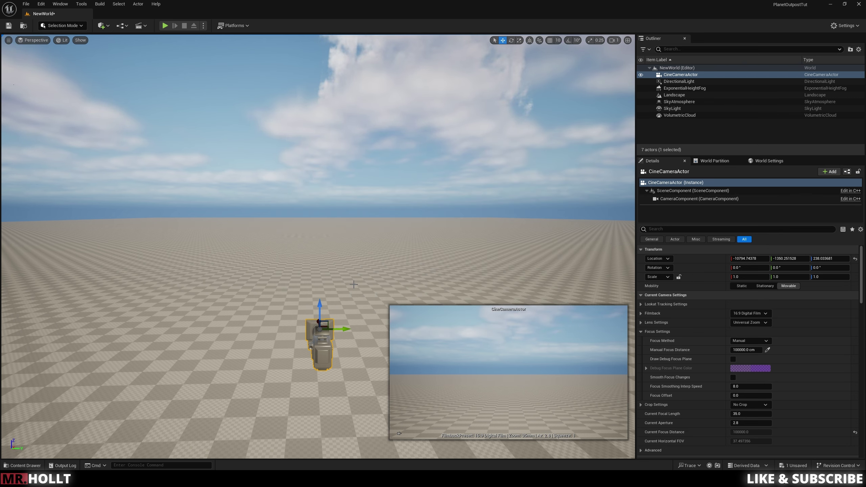
Search the project content for "mann" and place the ABP_Quinn mannequin beside the cine camera.
{"action": "key", "text": "ctrl+space"}
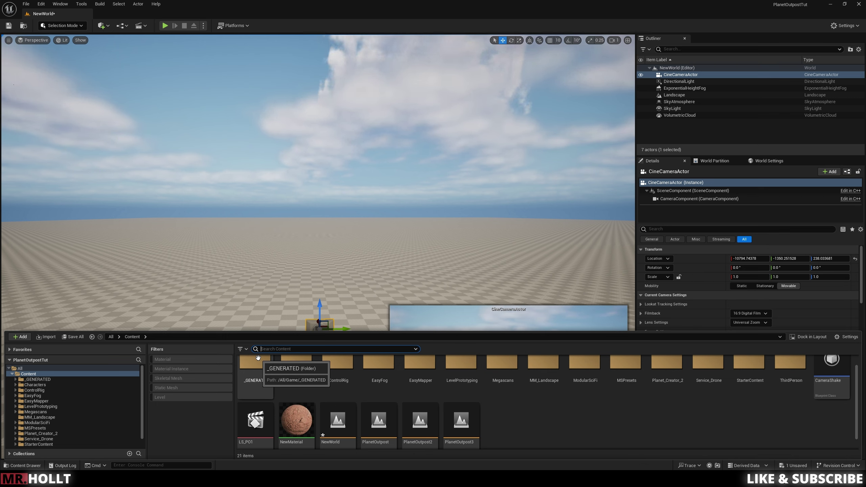
{"action": "type", "text": "ann"}
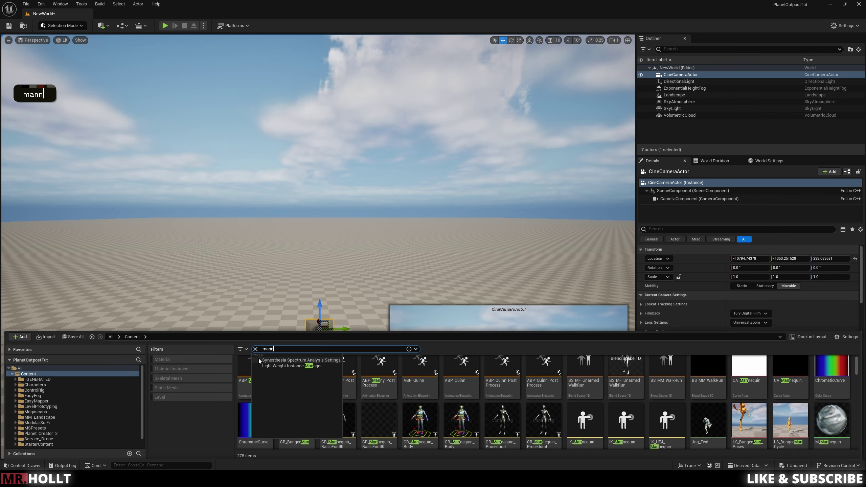
{"action": "scroll", "coordinate": [384, 391], "scroll_direction": "up", "scroll_amount": 1}
{"action": "left_click_drag", "start_coordinate": [403, 391], "coordinate": [291, 370]}
{"action": "key", "text": "ctrl+space"}
{"action": "scroll", "coordinate": [418, 385], "scroll_direction": "down", "scroll_amount": 1}
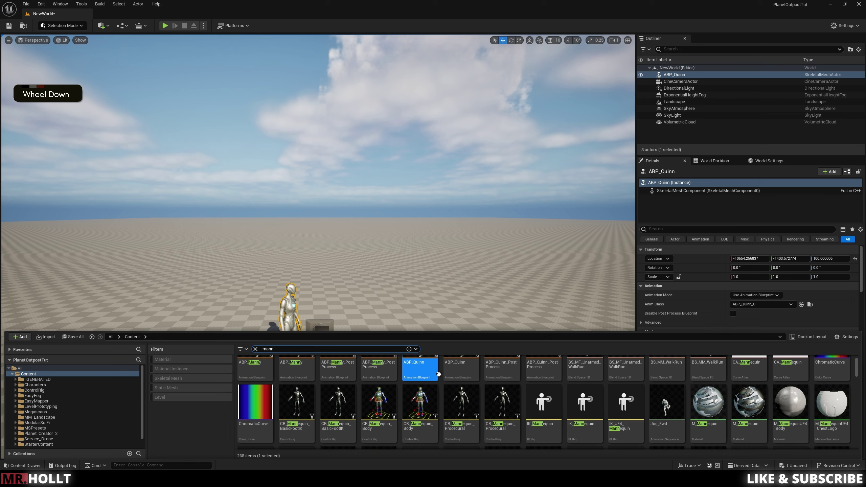
{"action": "scroll", "coordinate": [709, 420], "scroll_direction": "up", "scroll_amount": 1}
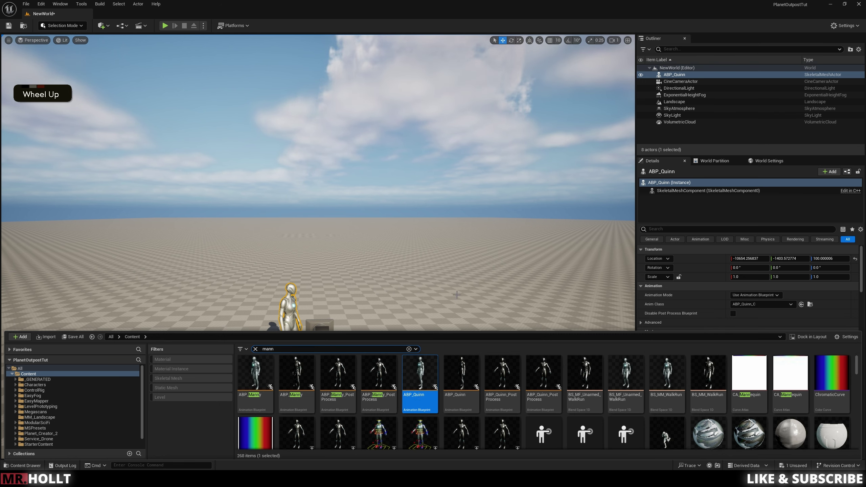
Move the Quinn mannequin forward along the ground so it stands in front of the cine camera.
{"action": "left_click", "coordinate": [477, 307]}
{"action": "key", "text": "w"}
{"action": "key", "text": "e"}
{"action": "right_click_drag", "start_coordinate": [476, 308], "coordinate": [477, 362]}
{"action": "left_click", "coordinate": [295, 378]}
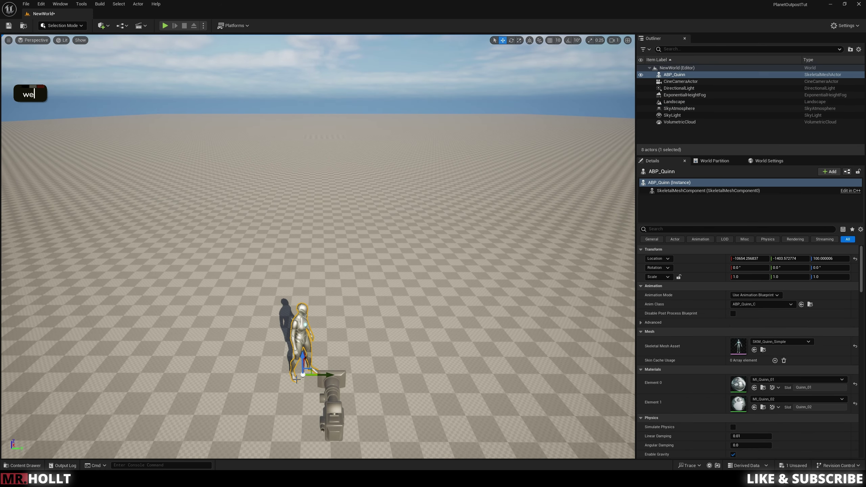
{"action": "left_click_drag", "start_coordinate": [308, 392], "coordinate": [330, 309]}
{"action": "key", "text": "w"}
Select the cine camera behind the mannequin and set its filmback to 16:9 DSLR.
{"action": "left_click", "coordinate": [333, 402]}
{"action": "key", "text": "s"}
{"action": "right_click_drag", "start_coordinate": [373, 299], "coordinate": [373, 243]}
{"action": "key", "text": "q"}
{"action": "key", "text": "q"}
{"action": "right_click_drag", "start_coordinate": [348, 365], "coordinate": [348, 365]}
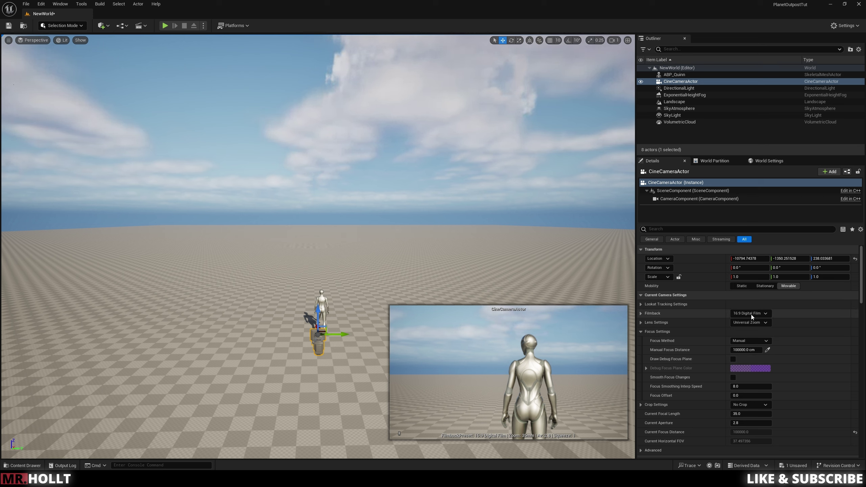
{"action": "left_click", "coordinate": [764, 313]}
{"action": "left_click", "coordinate": [753, 342]}
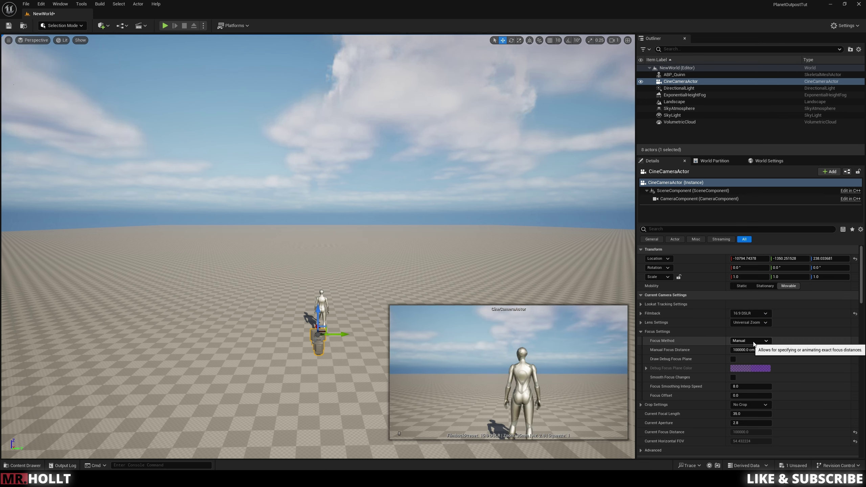
Expand the cine camera's lens settings, try a current focal length of 38, and settle on 28.
{"action": "left_click", "coordinate": [641, 322]}
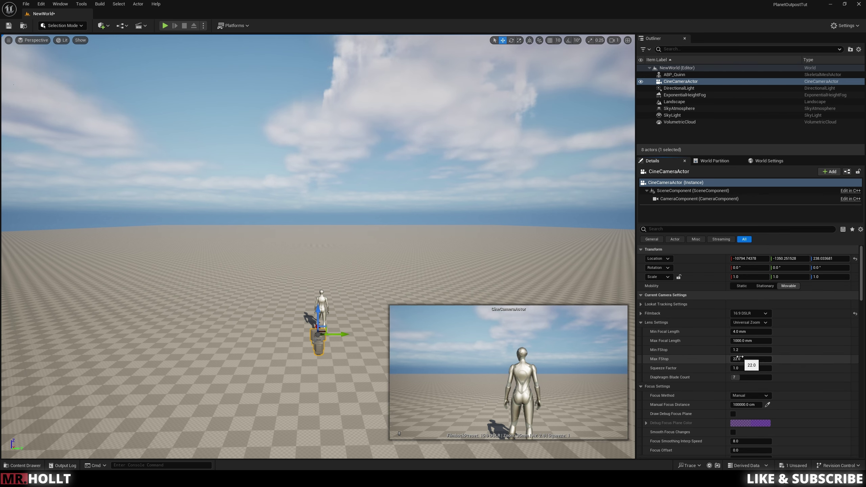
{"action": "scroll", "coordinate": [756, 362], "scroll_direction": "down", "scroll_amount": 5}
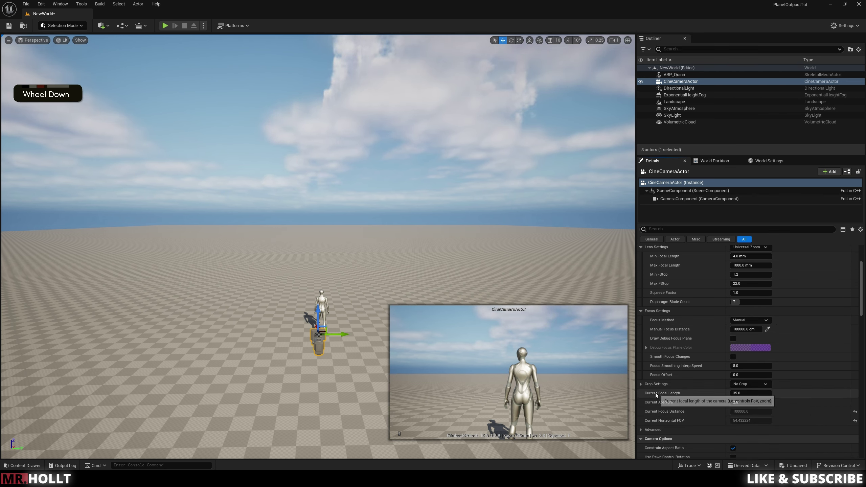
{"action": "left_click", "coordinate": [746, 395]}
{"action": "type", "text": "38"}
{"action": "key", "text": "Return"}
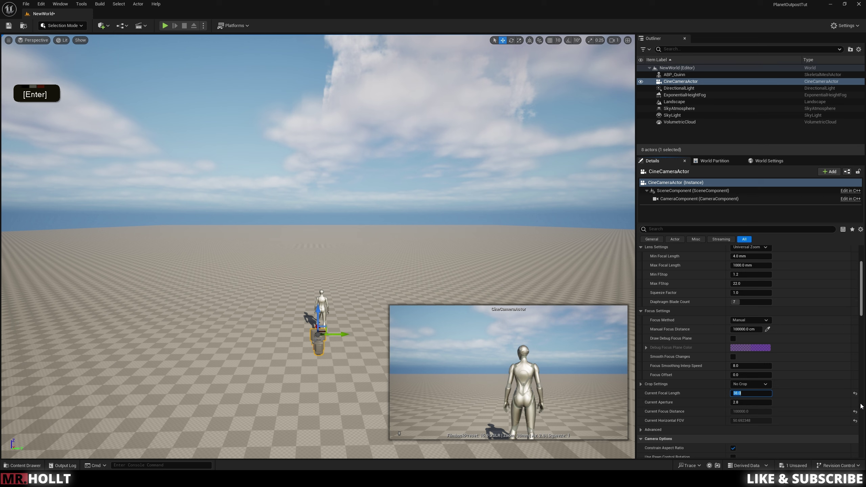
{"action": "type", "text": "28"}
{"action": "key", "text": "Return"}
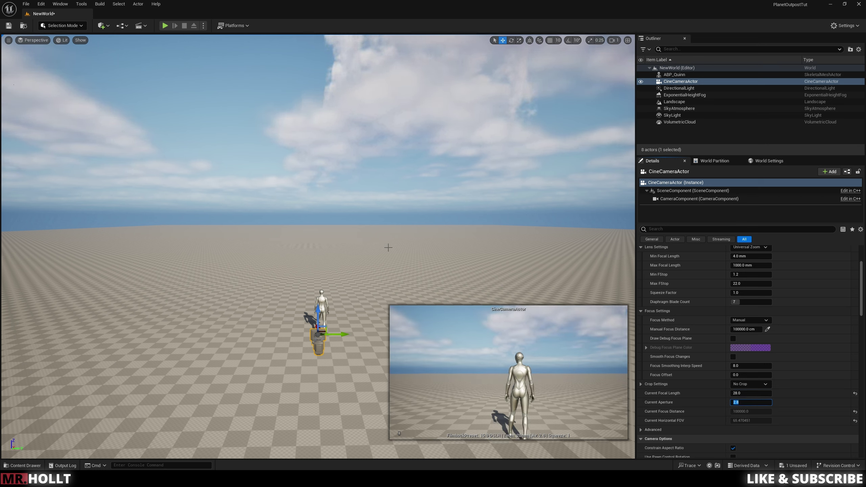
Pin the cine camera's preview in the viewport and clear the actor selection.
{"action": "left_click", "coordinate": [392, 258]}
{"action": "key", "text": "s"}
{"action": "key", "text": "q"}
{"action": "right_click_drag", "start_coordinate": [395, 281], "coordinate": [394, 281]}
{"action": "key", "text": "w"}
{"action": "left_click", "coordinate": [371, 200]}
{"action": "key", "text": "w"}
{"action": "right_click_drag", "start_coordinate": [389, 211], "coordinate": [389, 211]}
{"action": "key", "text": "e"}
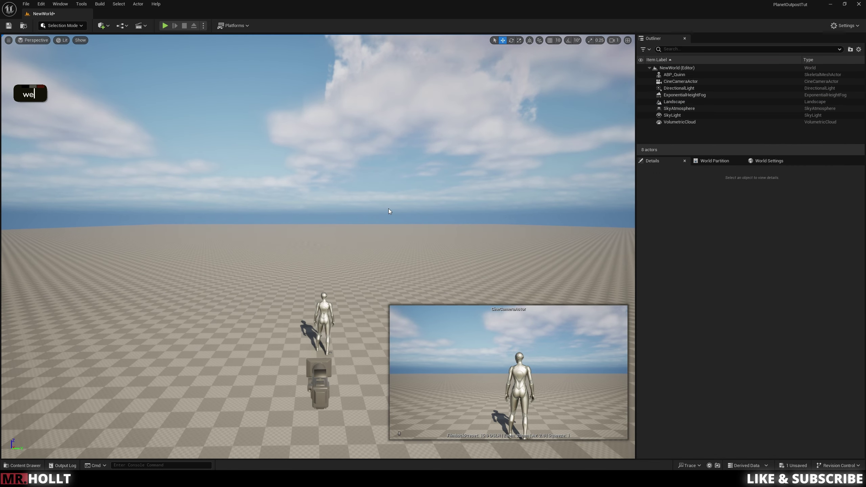
{"action": "key", "text": "s"}
{"action": "right_click_drag", "start_coordinate": [384, 279], "coordinate": [383, 279]}
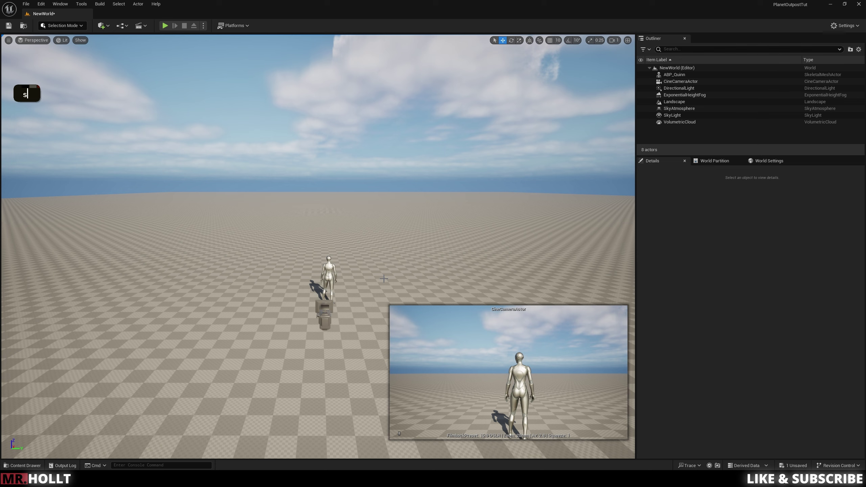
Switch to Landscape Mode and raise a steep mound beside the mannequin with the Sculpt tool.
{"action": "left_click", "coordinate": [75, 27]}
{"action": "left_click", "coordinate": [65, 43]}
{"action": "right_click_drag", "start_coordinate": [362, 178], "coordinate": [362, 177]}
{"action": "key", "text": "s"}
{"action": "key", "text": "e"}
{"action": "key", "text": "q"}
{"action": "key", "text": "w"}
{"action": "key", "text": "e"}
{"action": "key", "text": "e"}
{"action": "right_click_drag", "start_coordinate": [383, 235], "coordinate": [383, 235]}
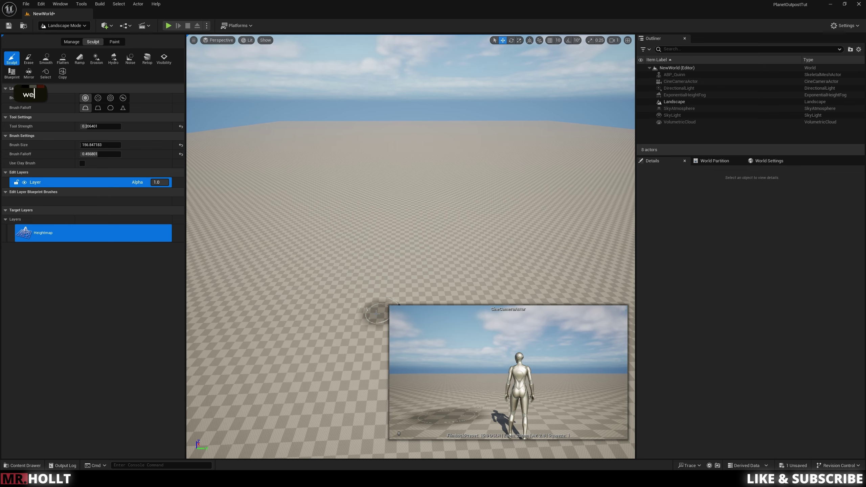
{"action": "right_click_drag", "start_coordinate": [367, 260], "coordinate": [366, 252]}
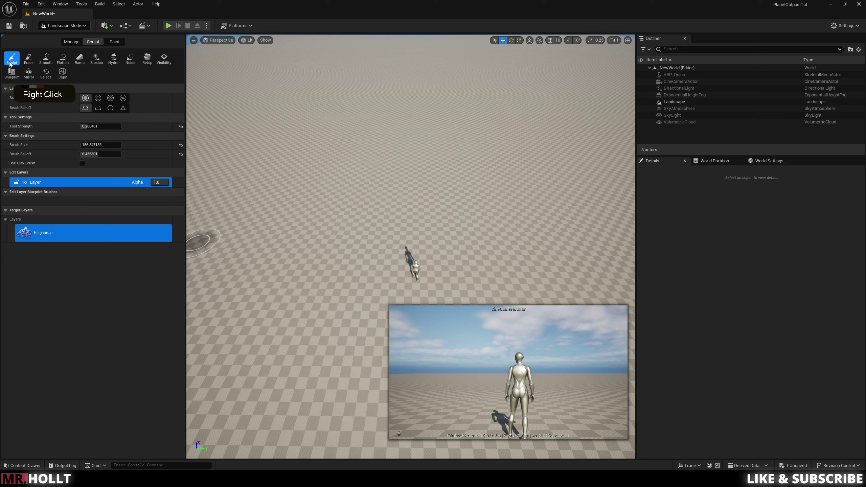
{"action": "left_click_drag", "start_coordinate": [381, 271], "coordinate": [383, 272]}
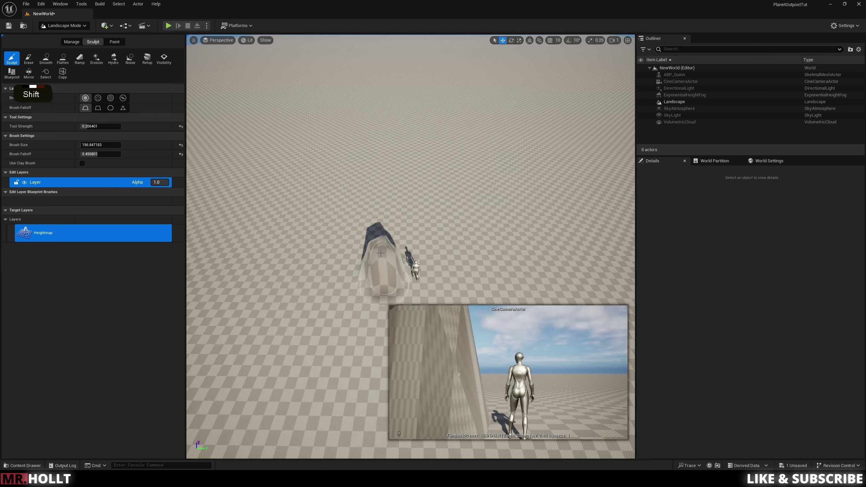
Lower the steep mound beside the mannequin back to roughly ground level with the inverted Sculpt brush.
{"action": "left_click_drag", "start_coordinate": [381, 255], "coordinate": [383, 272], "text": "shift"}
{"action": "key", "text": "w"}
{"action": "key", "text": "e"}
{"action": "key", "text": "d"}
{"action": "key", "text": "w"}
{"action": "key", "text": "q"}
{"action": "mouse_move", "coordinate": [382, 272]}
{"action": "right_mouse_down"}
{"action": "mouse_move", "coordinate": [379, 254]}
{"action": "mouse_move", "coordinate": [352, 277]}
{"action": "mouse_move", "coordinate": [364, 233]}
{"action": "mouse_move", "coordinate": [399, 232]}
{"action": "mouse_move", "coordinate": [384, 272]}
{"action": "right_mouse_up"}
{"action": "key", "text": "q"}
{"action": "key", "text": "w"}
{"action": "key", "text": "a"}
{"action": "key", "text": "a"}
{"action": "key", "text": "a"}
{"action": "key", "text": "a"}
{"action": "key", "text": "w"}
{"action": "key", "text": "d"}
{"action": "key", "text": "e"}
{"action": "key", "text": "d"}
{"action": "key", "text": "e"}
{"action": "key", "text": "d"}
Smooth the uneven sculpted ground around the mannequin with the Smooth tool.
{"action": "left_click", "coordinate": [46, 58]}
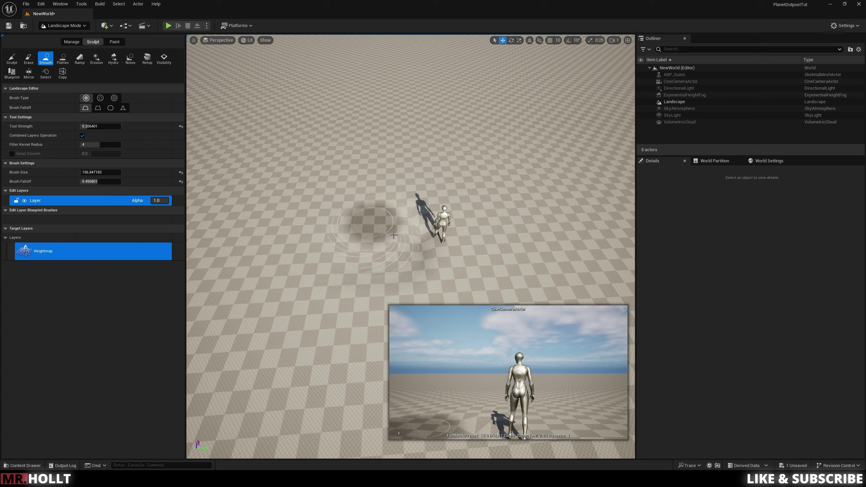
{"action": "right_click_drag", "start_coordinate": [467, 273], "coordinate": [467, 348]}
{"action": "key", "text": "q"}
{"action": "key", "text": "w"}
{"action": "key", "text": "w"}
{"action": "key", "text": "d"}
{"action": "key", "text": "d"}
{"action": "key", "text": "q"}
{"action": "key", "text": "a"}
{"action": "key", "text": "a"}
{"action": "key", "text": "a"}
{"action": "key", "text": "a"}
{"action": "key", "text": "a"}
{"action": "key", "text": "a"}
{"action": "key", "text": "a"}
{"action": "key", "text": "a"}
{"action": "key", "text": "a"}
{"action": "key", "text": "a"}
{"action": "key", "text": "a"}
{"action": "key", "text": "a"}
{"action": "key", "text": "a"}
{"action": "key", "text": "e"}
{"action": "key", "text": "e"}
{"action": "key", "text": "e"}
Enlarge the Sculpt brush to a size of about 1075 and raise a large hill beyond the mannequin.
{"action": "left_click", "coordinate": [12, 59]}
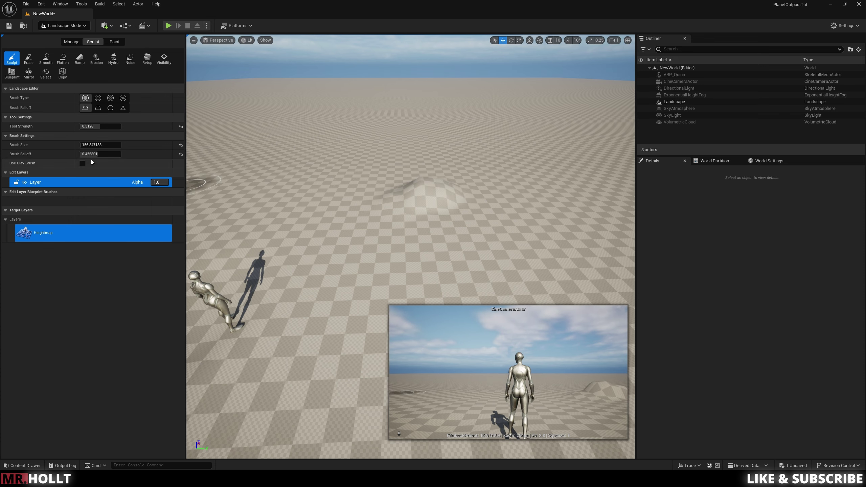
{"action": "left_click_drag", "start_coordinate": [89, 145], "coordinate": [89, 146]}
{"action": "left_click", "coordinate": [413, 167]}
{"action": "right_click_drag", "start_coordinate": [519, 208], "coordinate": [521, 259]}
{"action": "key", "text": "s"}
{"action": "key", "text": "e"}
{"action": "key", "text": "w"}
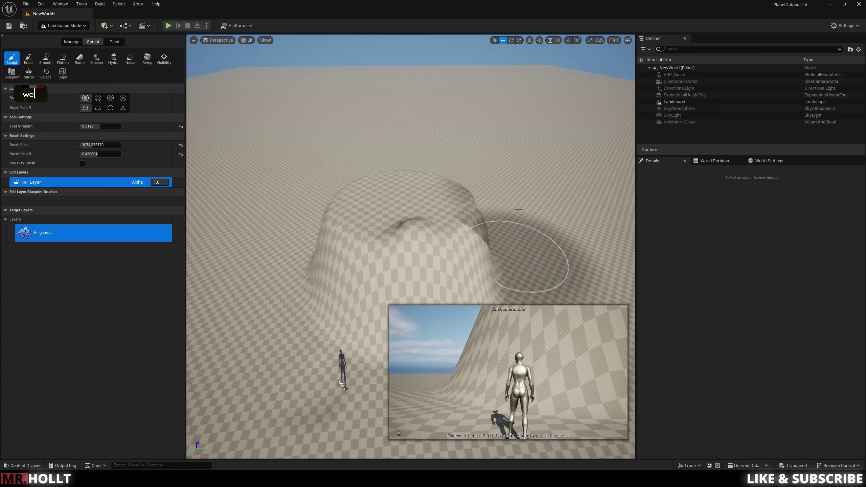
Use the Flatten tool with a smaller brush and about 0.19 strength to extend the hilltop into a long curved ridge.
{"action": "left_click", "coordinate": [62, 58]}
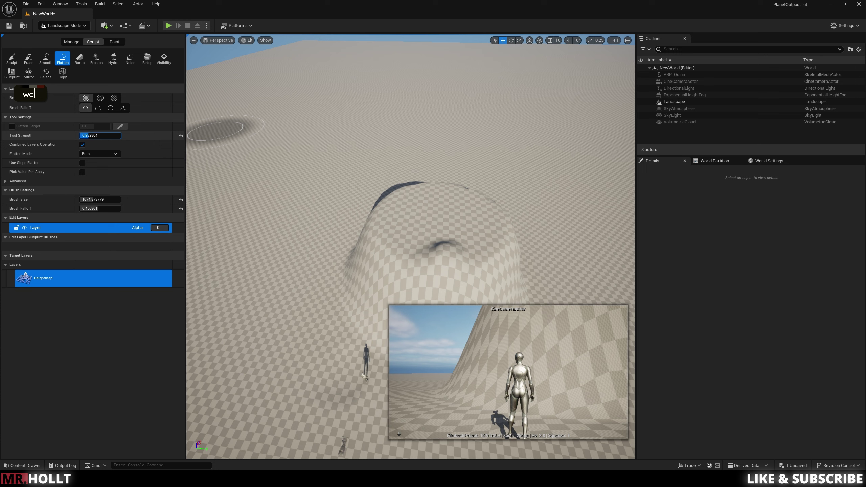
{"action": "left_click_drag", "start_coordinate": [99, 199], "coordinate": [82, 199]}
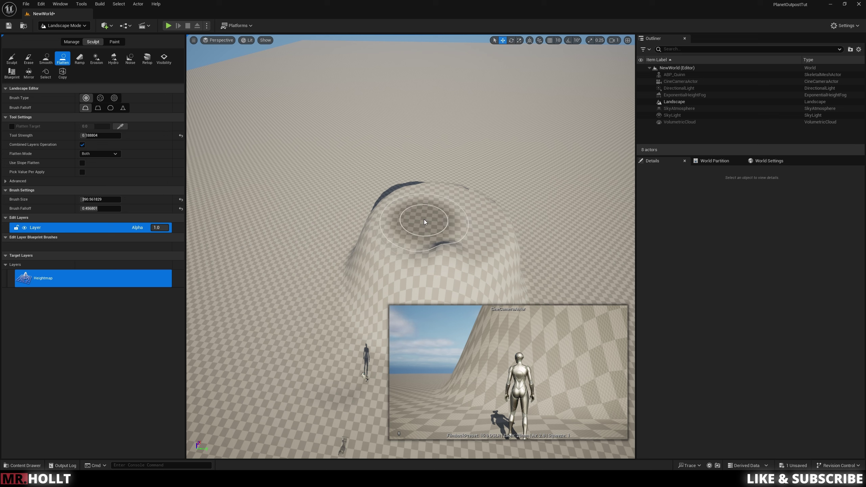
{"action": "mouse_move", "coordinate": [424, 222]}
{"action": "left_mouse_down"}
{"action": "mouse_move", "coordinate": [367, 219]}
{"action": "mouse_move", "coordinate": [244, 187]}
{"action": "mouse_move", "coordinate": [236, 174]}
{"action": "mouse_move", "coordinate": [244, 150]}
{"action": "left_mouse_up"}
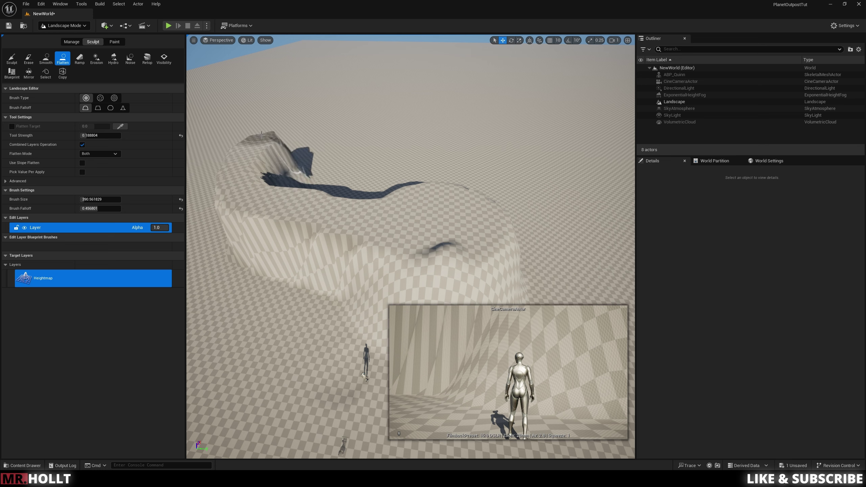
{"action": "left_click_drag", "start_coordinate": [269, 132], "coordinate": [315, 118]}
{"action": "mouse_move", "coordinate": [429, 227]}
{"action": "right_mouse_down"}
{"action": "mouse_move", "coordinate": [395, 187]}
{"action": "mouse_move", "coordinate": [399, 238]}
{"action": "mouse_move", "coordinate": [429, 241]}
{"action": "right_mouse_up"}
{"action": "key", "text": "a"}
{"action": "key", "text": "w"}
{"action": "key", "text": "e"}
Flatten outward from the hilltop to extend a second long ridge arm into the distance.
{"action": "mouse_move", "coordinate": [364, 312]}
{"action": "left_mouse_down"}
{"action": "mouse_move", "coordinate": [411, 235]}
{"action": "mouse_move", "coordinate": [441, 207]}
{"action": "left_mouse_up"}
{"action": "right_click_drag", "start_coordinate": [489, 124], "coordinate": [416, 135]}
{"action": "key", "text": "q"}
{"action": "key", "text": "s"}
{"action": "key", "text": "a"}
{"action": "key", "text": "w"}
{"action": "key", "text": "w"}
{"action": "key", "text": "e"}
{"action": "key", "text": "s"}
{"action": "key", "text": "d"}
{"action": "key", "text": "s"}
{"action": "mouse_move", "coordinate": [499, 244]}
{"action": "right_mouse_down"}
{"action": "mouse_move", "coordinate": [521, 222]}
{"action": "mouse_move", "coordinate": [532, 307]}
{"action": "mouse_move", "coordinate": [507, 170]}
{"action": "right_mouse_up"}
{"action": "key", "text": "d"}
{"action": "key", "text": "e"}
{"action": "key", "text": "e"}
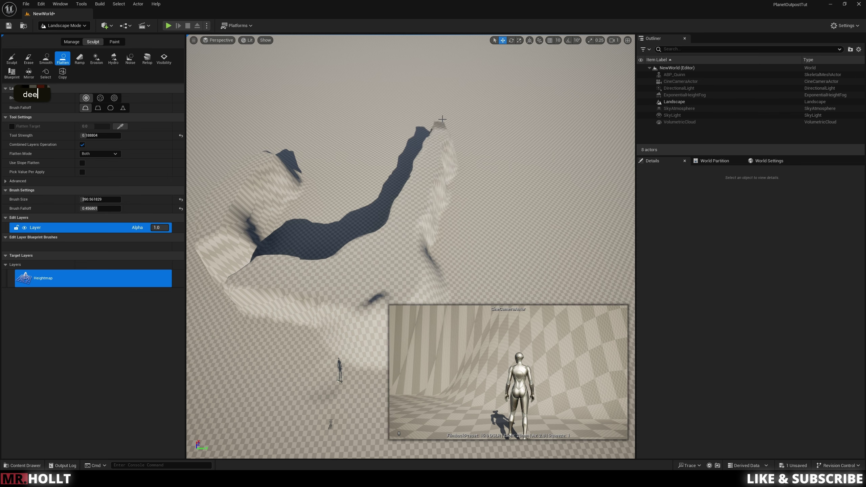
{"action": "right_click_drag", "start_coordinate": [443, 113], "coordinate": [442, 82]}
{"action": "key", "text": "a"}
{"action": "right_click_drag", "start_coordinate": [375, 143], "coordinate": [361, 159]}
{"action": "key", "text": "s"}
{"action": "key", "text": "q"}
{"action": "key", "text": "d"}
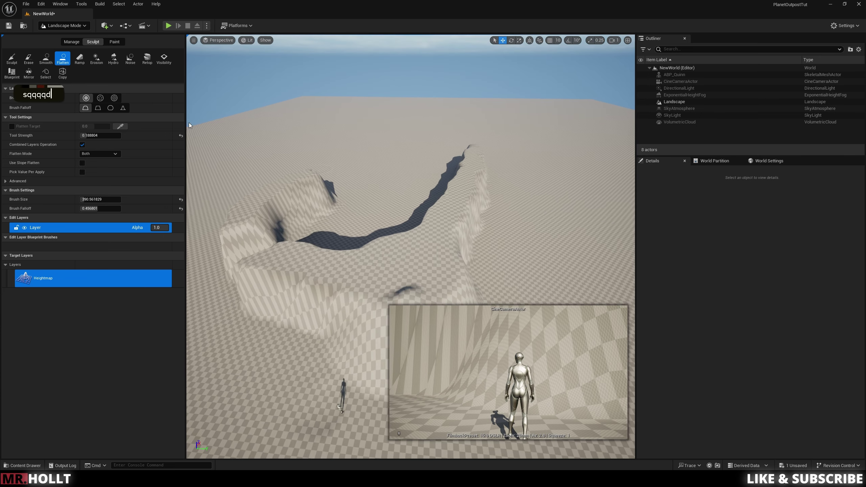
Place two Ramp tool points on the flat ground beside the sculpted ridge.
{"action": "left_click", "coordinate": [84, 63]}
{"action": "mouse_move", "coordinate": [496, 199]}
{"action": "right_mouse_down"}
{"action": "mouse_move", "coordinate": [535, 215]}
{"action": "mouse_move", "coordinate": [484, 232]}
{"action": "mouse_move", "coordinate": [495, 198]}
{"action": "right_mouse_up"}
{"action": "key", "text": "d"}
{"action": "key", "text": "s"}
{"action": "key", "text": "e"}
{"action": "key", "text": "d"}
{"action": "key", "text": "e"}
{"action": "left_click", "coordinate": [443, 268]}
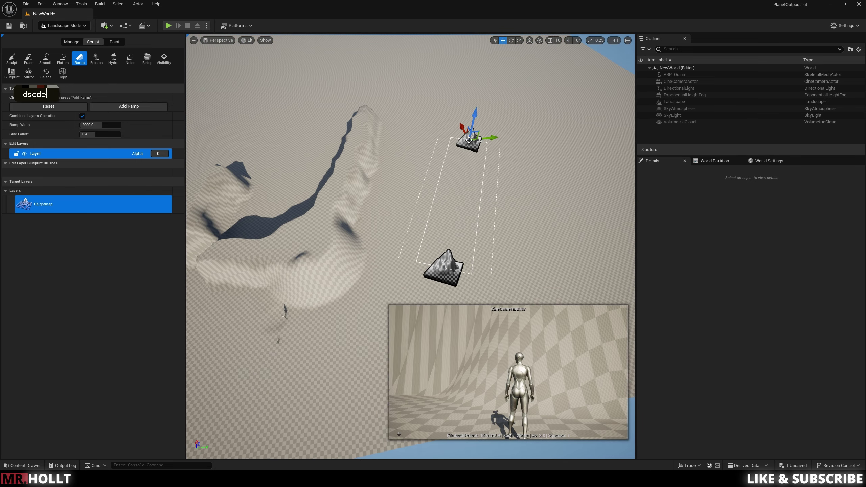
Raise the far ramp point above the ground and add the ramp to the landscape.
{"action": "key", "text": "d"}
{"action": "right_click_drag", "start_coordinate": [452, 294], "coordinate": [515, 186]}
{"action": "key", "text": "e"}
{"action": "key", "text": "q"}
{"action": "key", "text": "q"}
{"action": "key", "text": "q"}
{"action": "key", "text": "q"}
{"action": "key", "text": "q"}
{"action": "key", "text": "q"}
{"action": "key", "text": "q"}
{"action": "key", "text": "q"}
{"action": "key", "text": "q"}
{"action": "right_click_drag", "start_coordinate": [468, 139], "coordinate": [459, 143]}
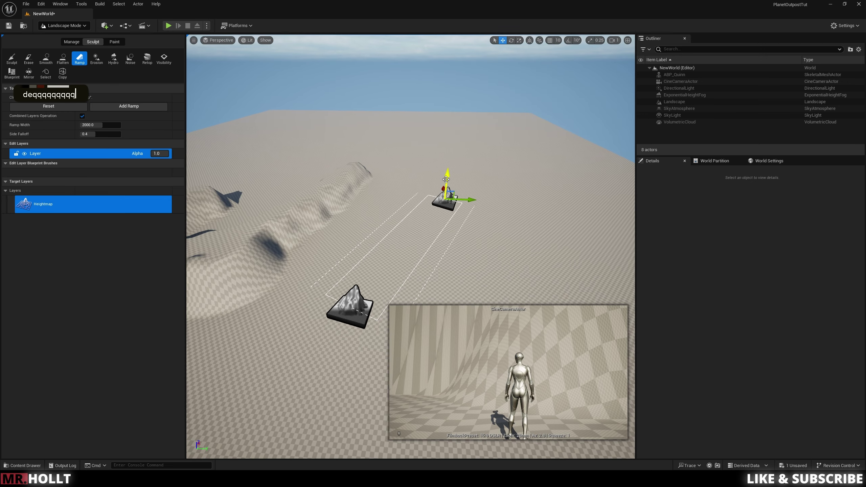
{"action": "left_click", "coordinate": [134, 106]}
Swing the low ramp point out to the other side of the raised point and add a second ramp.
{"action": "mouse_move", "coordinate": [522, 269]}
{"action": "right_mouse_down"}
{"action": "mouse_move", "coordinate": [471, 253]}
{"action": "mouse_move", "coordinate": [426, 215]}
{"action": "mouse_move", "coordinate": [287, 214]}
{"action": "mouse_move", "coordinate": [524, 259]}
{"action": "right_mouse_up"}
{"action": "key", "text": "d"}
{"action": "scroll", "coordinate": [524, 266], "scroll_direction": "up", "scroll_amount": 6}
{"action": "scroll", "coordinate": [524, 265], "scroll_direction": "up", "scroll_amount": 1}
{"action": "key", "text": "d"}
{"action": "key", "text": "e"}
{"action": "key", "text": "s"}
{"action": "key", "text": "w"}
{"action": "key", "text": "q"}
{"action": "key", "text": "d"}
{"action": "key", "text": "d"}
{"action": "key", "text": "e"}
{"action": "key", "text": "d"}
{"action": "key", "text": "d"}
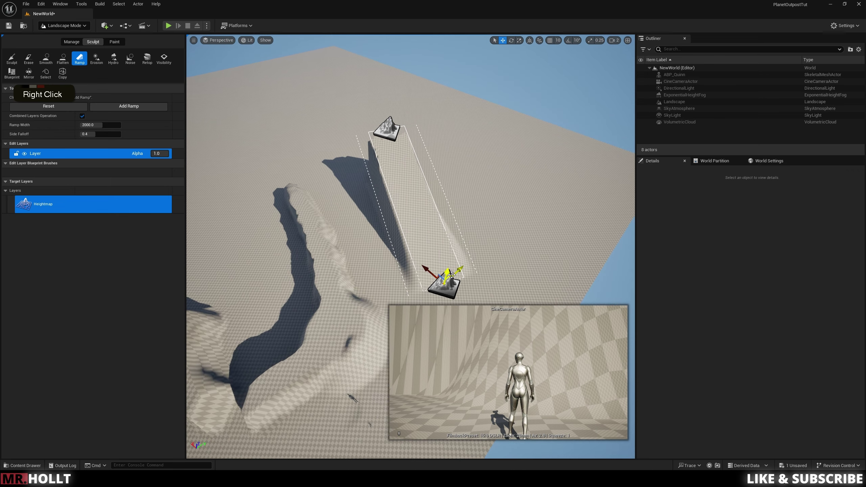
{"action": "left_click_drag", "start_coordinate": [460, 271], "coordinate": [632, 176]}
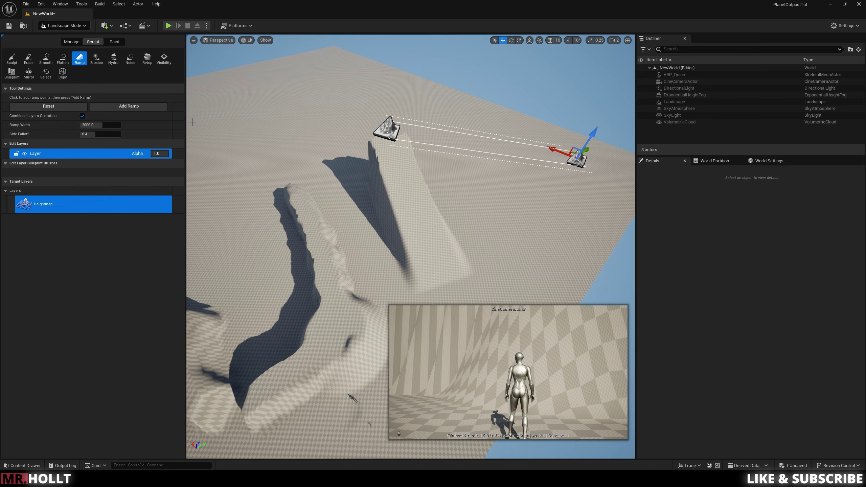
{"action": "left_click", "coordinate": [128, 106]}
Add two more ramps radiating in other directions from the same raised point to form a star-shaped mountain.
{"action": "key", "text": "a"}
{"action": "right_click_drag", "start_coordinate": [500, 144], "coordinate": [500, 144]}
{"action": "key", "text": "w"}
{"action": "key", "text": "e"}
{"action": "left_click_drag", "start_coordinate": [494, 156], "coordinate": [335, 98]}
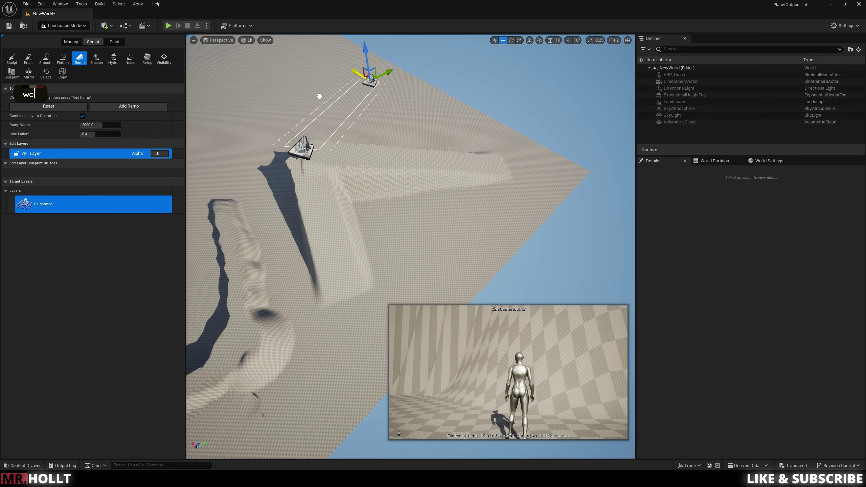
{"action": "key", "text": "a"}
{"action": "key", "text": "e"}
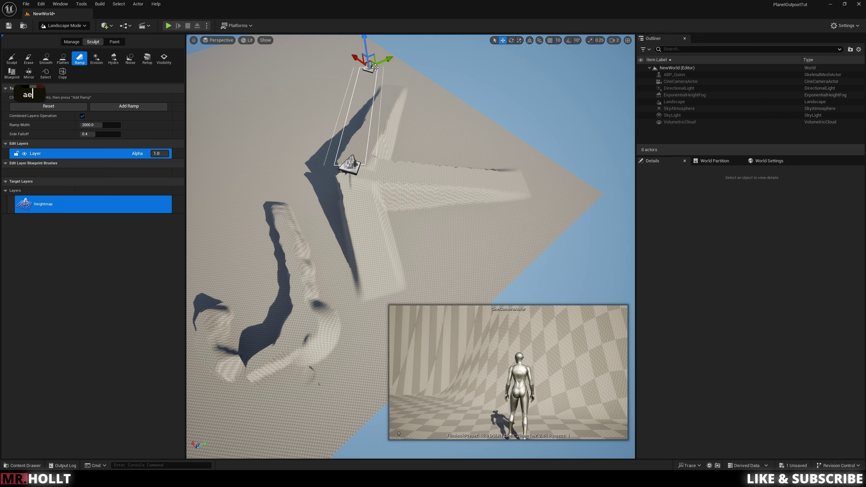
{"action": "left_click_drag", "start_coordinate": [388, 62], "coordinate": [237, 128]}
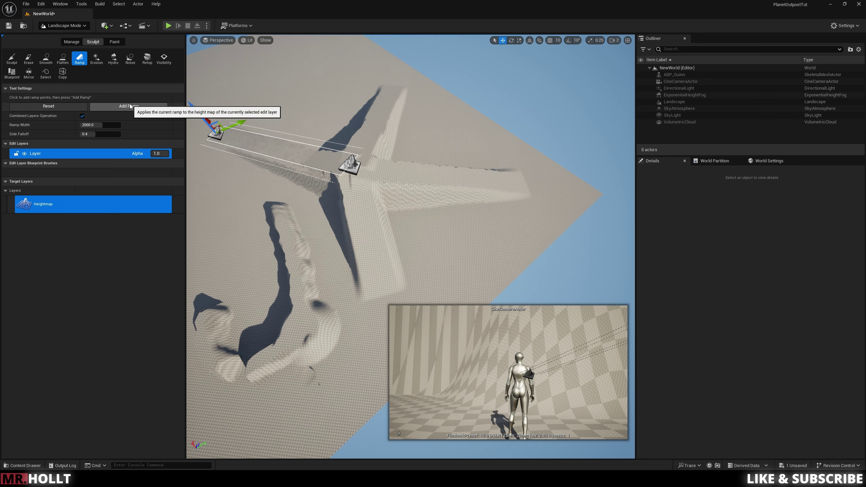
Use the Erosion tool to wear down the sharp edges and steep sides of the ramp mountain.
{"action": "left_click", "coordinate": [92, 63]}
{"action": "key", "text": "a"}
{"action": "key", "text": "w"}
{"action": "key", "text": "q"}
{"action": "key", "text": "a"}
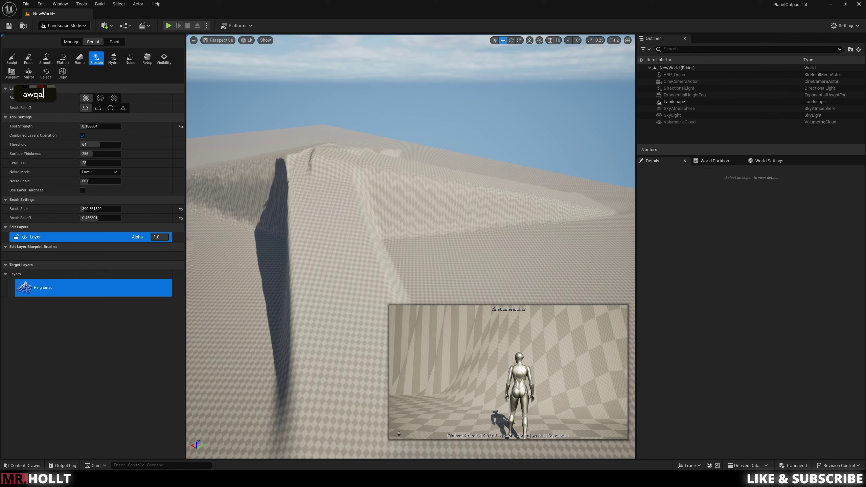
{"action": "mouse_move", "coordinate": [300, 196]}
{"action": "left_mouse_down"}
{"action": "mouse_move", "coordinate": [344, 392]}
{"action": "mouse_move", "coordinate": [340, 198]}
{"action": "left_mouse_up"}
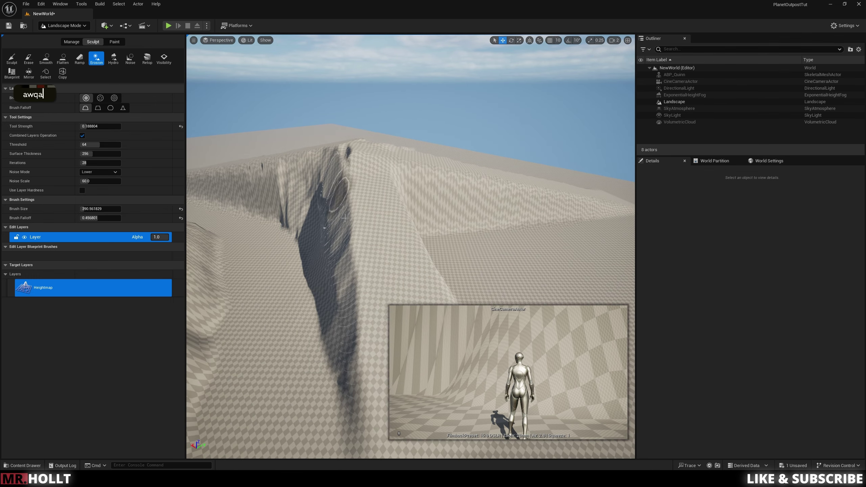
{"action": "key", "text": "d"}
{"action": "key", "text": "d"}
{"action": "key", "text": "d"}
{"action": "key", "text": "s"}
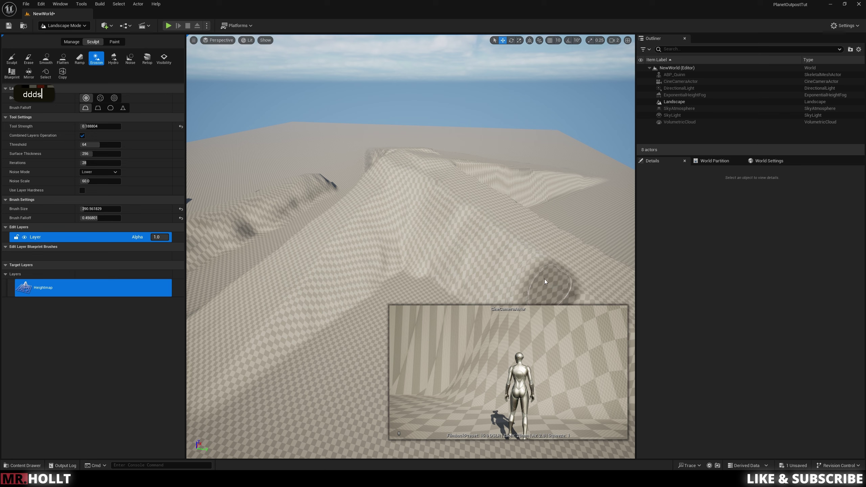
{"action": "key", "text": "d"}
Erode the remaining slopes of the ramp mountain down to its foot.
{"action": "right_click_drag", "start_coordinate": [368, 229], "coordinate": [491, 230]}
{"action": "key", "text": "a"}
{"action": "key", "text": "a"}
{"action": "key", "text": "a"}
{"action": "key", "text": "a"}
{"action": "key", "text": "a"}
{"action": "key", "text": "a"}
{"action": "key", "text": "a"}
{"action": "key", "text": "a"}
{"action": "key", "text": "a"}
{"action": "right_click_drag", "start_coordinate": [350, 230], "coordinate": [350, 230]}
{"action": "key", "text": "q"}
{"action": "key", "text": "a"}
{"action": "key", "text": "s"}
{"action": "key", "text": "d"}
{"action": "key", "text": "d"}
{"action": "key", "text": "q"}
{"action": "right_click_drag", "start_coordinate": [245, 177], "coordinate": [245, 177]}
{"action": "mouse_move", "coordinate": [245, 177]}
{"action": "left_mouse_down"}
{"action": "mouse_move", "coordinate": [414, 191]}
{"action": "mouse_move", "coordinate": [571, 183]}
{"action": "mouse_move", "coordinate": [458, 136]}
{"action": "mouse_move", "coordinate": [351, 188]}
{"action": "mouse_move", "coordinate": [454, 300]}
{"action": "mouse_move", "coordinate": [348, 282]}
{"action": "mouse_move", "coordinate": [267, 224]}
{"action": "left_mouse_up"}
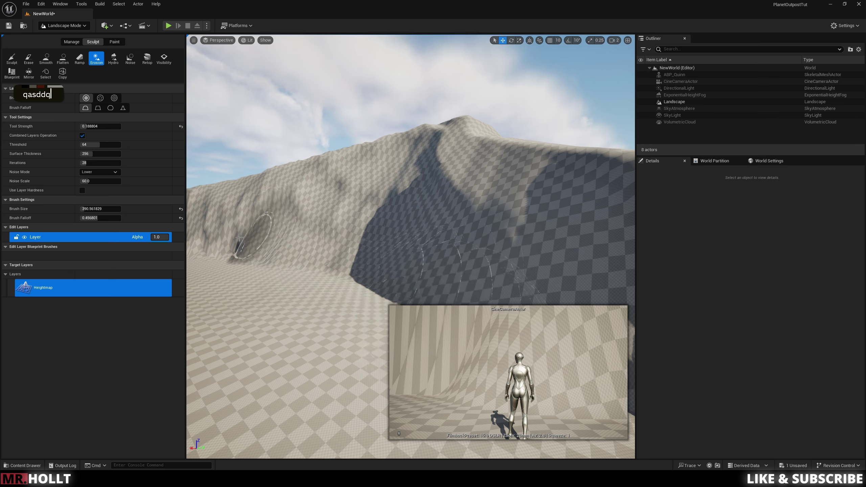
Smooth the mountain's base with the Smooth tool and erode its slopes again.
{"action": "double_click", "coordinate": [46, 58]}
{"action": "mouse_move", "coordinate": [254, 256]}
{"action": "left_mouse_down"}
{"action": "mouse_move", "coordinate": [525, 349]}
{"action": "mouse_move", "coordinate": [219, 278]}
{"action": "mouse_move", "coordinate": [285, 247]}
{"action": "mouse_move", "coordinate": [367, 250]}
{"action": "mouse_move", "coordinate": [415, 236]}
{"action": "mouse_move", "coordinate": [421, 248]}
{"action": "mouse_move", "coordinate": [310, 292]}
{"action": "mouse_move", "coordinate": [202, 240]}
{"action": "mouse_move", "coordinate": [329, 251]}
{"action": "left_mouse_up"}
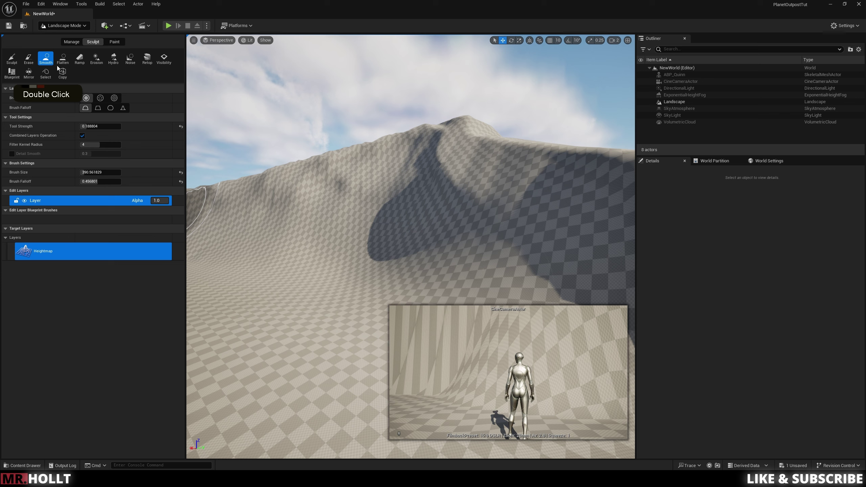
{"action": "left_click", "coordinate": [96, 58]}
{"action": "mouse_move", "coordinate": [310, 132]}
{"action": "left_mouse_down"}
{"action": "mouse_move", "coordinate": [348, 175]}
{"action": "mouse_move", "coordinate": [260, 264]}
{"action": "mouse_move", "coordinate": [240, 181]}
{"action": "mouse_move", "coordinate": [302, 203]}
{"action": "mouse_move", "coordinate": [387, 196]}
{"action": "mouse_move", "coordinate": [540, 258]}
{"action": "mouse_move", "coordinate": [290, 283]}
{"action": "mouse_move", "coordinate": [309, 231]}
{"action": "mouse_move", "coordinate": [259, 212]}
{"action": "mouse_move", "coordinate": [219, 222]}
{"action": "mouse_move", "coordinate": [334, 204]}
{"action": "mouse_move", "coordinate": [553, 235]}
{"action": "mouse_move", "coordinate": [493, 155]}
{"action": "mouse_move", "coordinate": [441, 229]}
{"action": "mouse_move", "coordinate": [385, 202]}
{"action": "mouse_move", "coordinate": [367, 293]}
{"action": "left_mouse_up"}
Examine the eroded mountain and the neighbouring ridges from above and from the side.
{"action": "mouse_move", "coordinate": [367, 293]}
{"action": "right_mouse_down"}
{"action": "mouse_move", "coordinate": [378, 355]}
{"action": "mouse_move", "coordinate": [367, 293]}
{"action": "right_mouse_up"}
{"action": "key", "text": "e"}
{"action": "key", "text": "s"}
{"action": "key", "text": "e"}
{"action": "key", "text": "d"}
{"action": "key", "text": "q"}
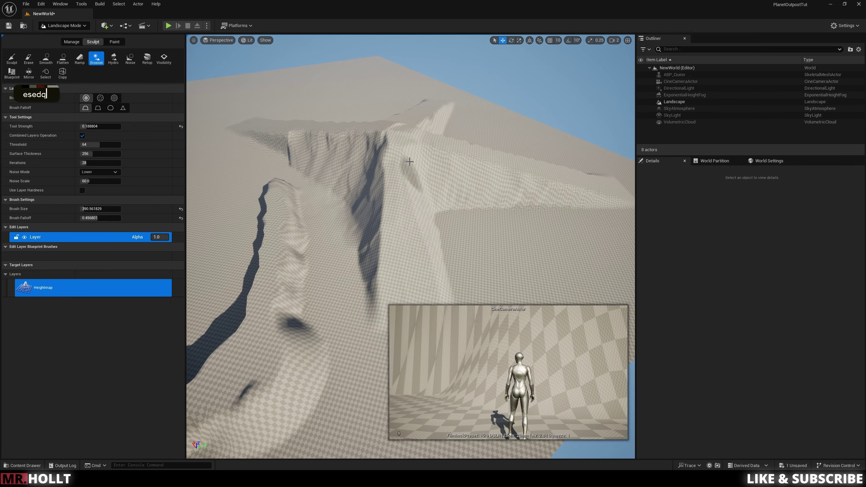
{"action": "key", "text": "a"}
{"action": "right_click_drag", "start_coordinate": [408, 237], "coordinate": [386, 160]}
{"action": "key", "text": "s"}
{"action": "key", "text": "q"}
{"action": "key", "text": "a"}
{"action": "key", "text": "a"}
{"action": "key", "text": "s"}
{"action": "mouse_move", "coordinate": [400, 272]}
{"action": "right_mouse_down"}
{"action": "mouse_move", "coordinate": [401, 283]}
{"action": "mouse_move", "coordinate": [399, 272]}
{"action": "right_mouse_up"}
{"action": "key", "text": "d"}
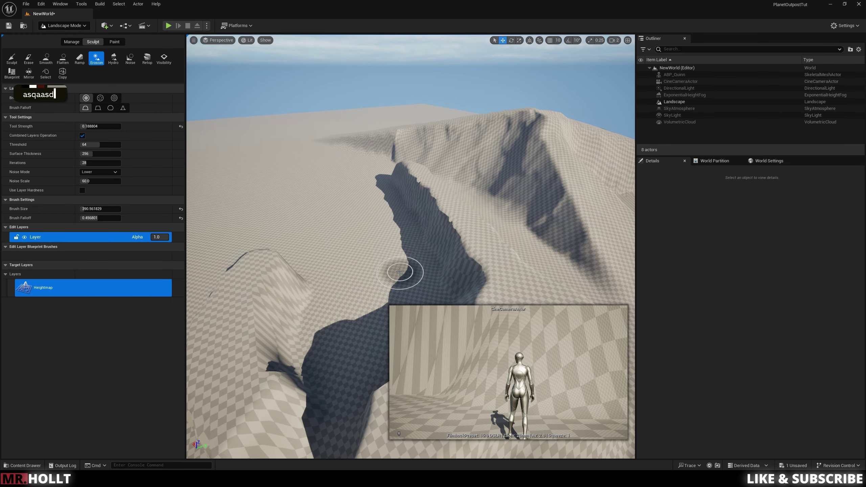
Undo the erosion, smoothing and additional ramp edits back to the first ramp.
{"action": "key", "text": "ctrl+z"}
{"action": "mouse_move", "coordinate": [425, 236]}
{"action": "right_mouse_down", "text": "ctrl"}
{"action": "mouse_move", "coordinate": [424, 226]}
{"action": "mouse_move", "coordinate": [375, 274]}
{"action": "mouse_move", "coordinate": [341, 218]}
{"action": "mouse_move", "coordinate": [402, 259]}
{"action": "mouse_move", "coordinate": [348, 218]}
{"action": "right_mouse_up", "text": "ctrl"}
{"action": "key", "text": "d"}
{"action": "key", "text": "s"}
{"action": "left_click", "coordinate": [71, 42]}
{"action": "key", "text": "s"}
{"action": "key", "text": "s"}
{"action": "key", "text": "w"}
{"action": "left_click", "coordinate": [92, 42]}
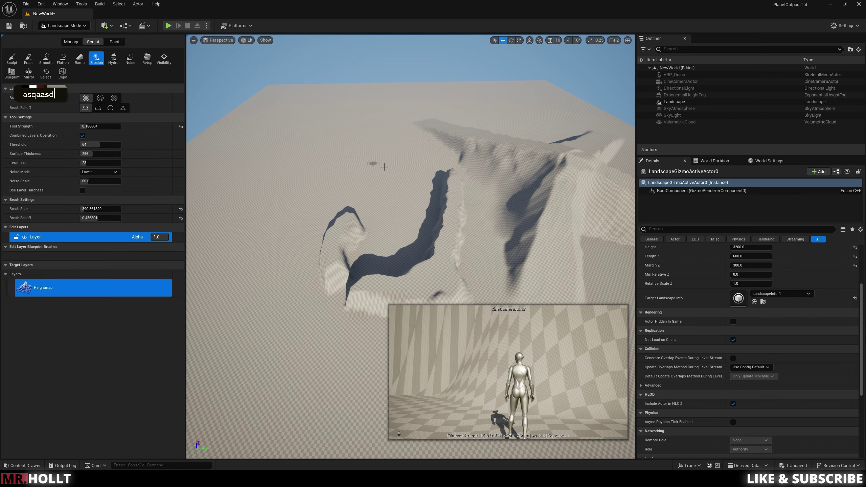
{"action": "key", "text": "ctrl+z"}
{"action": "key", "text": "ctrl+z"}
{"action": "key", "text": "ctrl+z"}
{"action": "key", "text": "ctrl+z"}
{"action": "key", "text": "ctrl+z"}
{"action": "key", "text": "ctrl+z"}
{"action": "key", "text": "ctrl+z"}
{"action": "key", "text": "ctrl+z"}
{"action": "key", "text": "ctrl+z"}
{"action": "key", "text": "ctrl+z"}
{"action": "key", "text": "ctrl+z"}
{"action": "key", "text": "ctrl+z"}
{"action": "key", "text": "ctrl+z"}
{"action": "key", "text": "ctrl+z"}
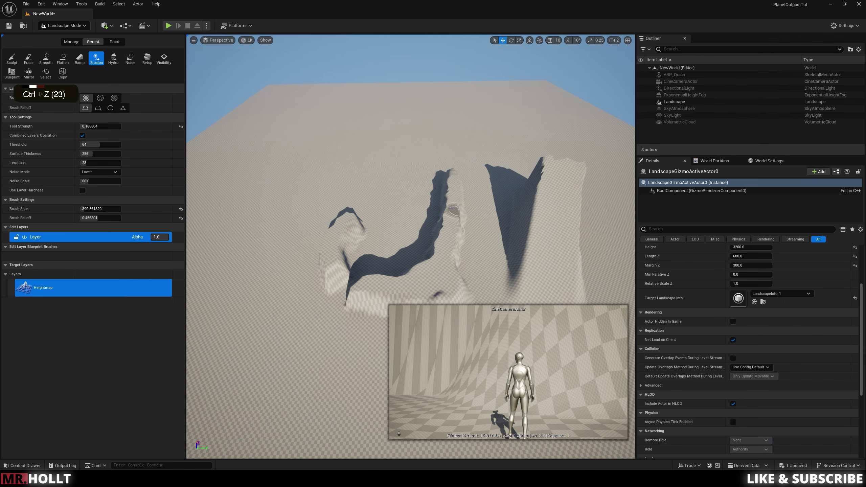
{"action": "key", "text": "ctrl+z"}
Wipe the ramp and the sculpted ridges nearly flat with a large Erase brush.
{"action": "key", "text": "d"}
{"action": "right_click_drag", "start_coordinate": [452, 209], "coordinate": [409, 205]}
{"action": "key", "text": "w"}
{"action": "left_click", "coordinate": [29, 59]}
{"action": "right_click_drag", "start_coordinate": [266, 135], "coordinate": [266, 135]}
{"action": "left_click_drag", "start_coordinate": [88, 135], "coordinate": [121, 135]}
{"action": "double_click", "coordinate": [447, 196]}
{"action": "right_click_drag", "start_coordinate": [447, 196], "coordinate": [453, 130]}
{"action": "key", "text": "w"}
{"action": "key", "text": "q"}
{"action": "key", "text": "a"}
{"action": "key", "text": "q"}
{"action": "key", "text": "q"}
{"action": "mouse_move", "coordinate": [279, 184]}
{"action": "right_mouse_down"}
{"action": "mouse_move", "coordinate": [269, 172]}
{"action": "mouse_move", "coordinate": [279, 184]}
{"action": "mouse_move", "coordinate": [242, 202]}
{"action": "mouse_move", "coordinate": [239, 188]}
{"action": "right_mouse_up"}
{"action": "key", "text": "e"}
{"action": "key", "text": "s"}
Switch to the Sculpt tool and set its brush size to about 770.
{"action": "left_click", "coordinate": [12, 59]}
{"action": "key", "text": "w"}
{"action": "key", "text": "e"}
{"action": "left_click_drag", "start_coordinate": [99, 144], "coordinate": [89, 144]}
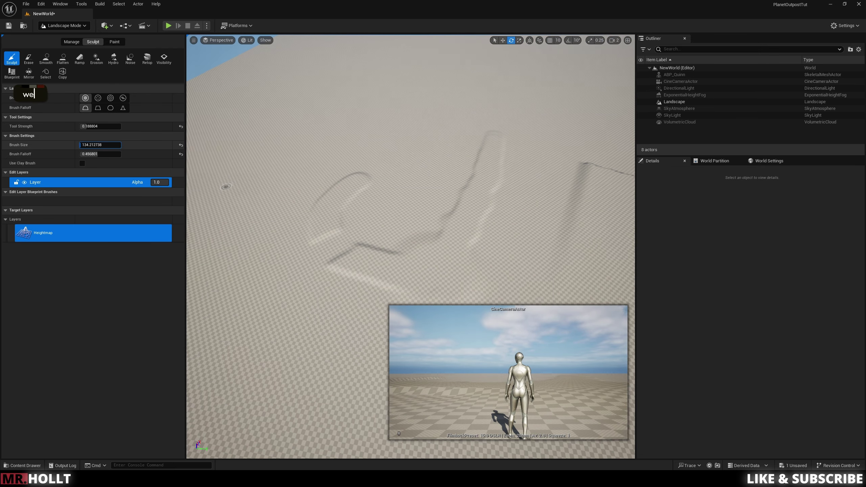
{"action": "key", "text": "w"}
{"action": "key", "text": "q"}
{"action": "right_click_drag", "start_coordinate": [395, 267], "coordinate": [395, 239]}
{"action": "key", "text": "s"}
{"action": "key", "text": "s"}
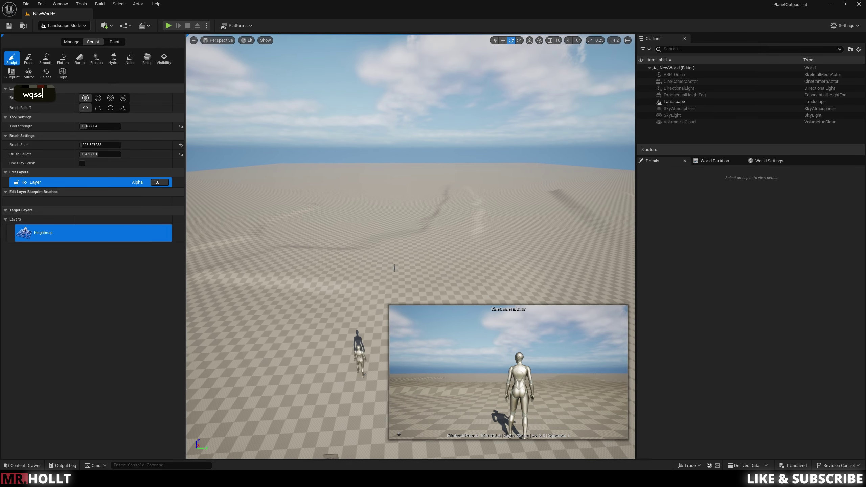
{"action": "left_click_drag", "start_coordinate": [95, 145], "coordinate": [104, 146]}
Raise a mound on each side of the mannequin and a low curved rim in the distance.
{"action": "key", "text": "s"}
{"action": "key", "text": "e"}
{"action": "mouse_move", "coordinate": [348, 205]}
{"action": "right_mouse_down"}
{"action": "mouse_move", "coordinate": [347, 233]}
{"action": "mouse_move", "coordinate": [338, 222]}
{"action": "right_mouse_up"}
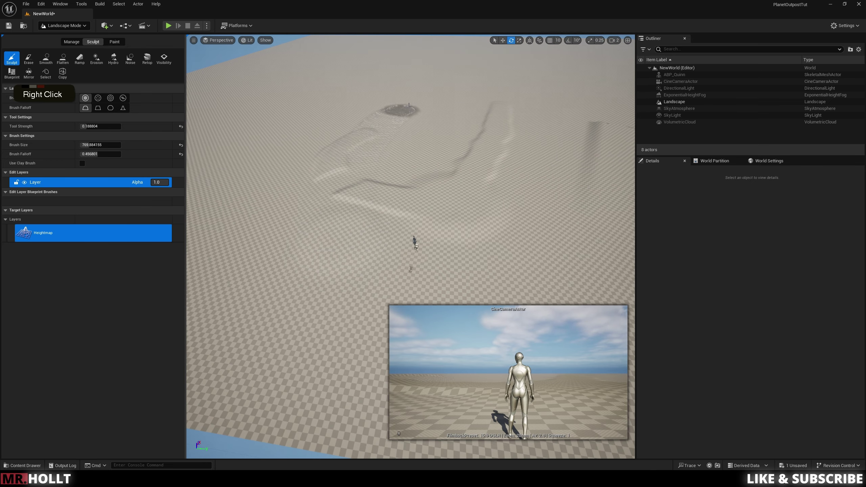
{"action": "mouse_move", "coordinate": [571, 197]}
{"action": "left_mouse_down"}
{"action": "mouse_move", "coordinate": [581, 191]}
{"action": "mouse_move", "coordinate": [506, 97]}
{"action": "left_mouse_up"}
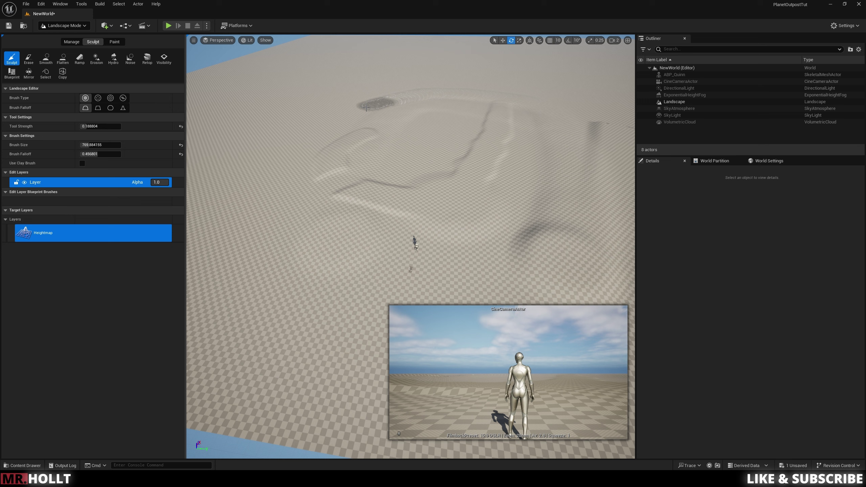
{"action": "left_click", "coordinate": [281, 261]}
{"action": "left_click", "coordinate": [577, 190]}
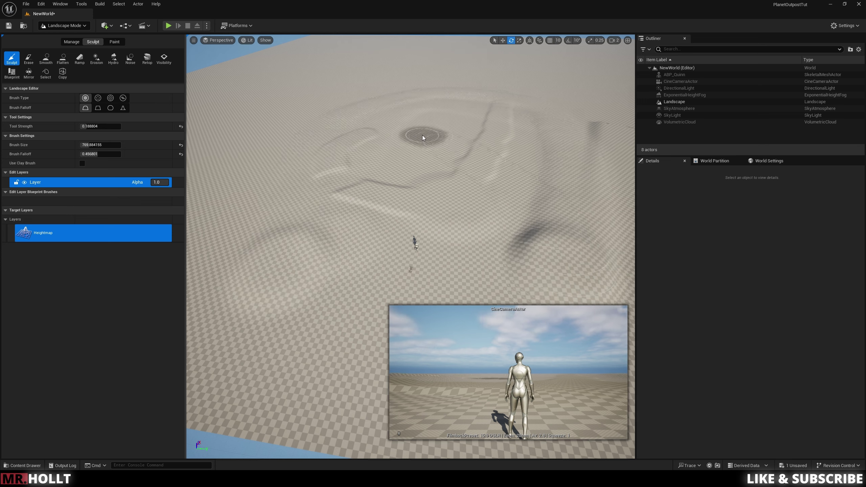
Build up rolling hills along both sides of the mannequin and across the background.
{"action": "left_click_drag", "start_coordinate": [385, 137], "coordinate": [368, 122]}
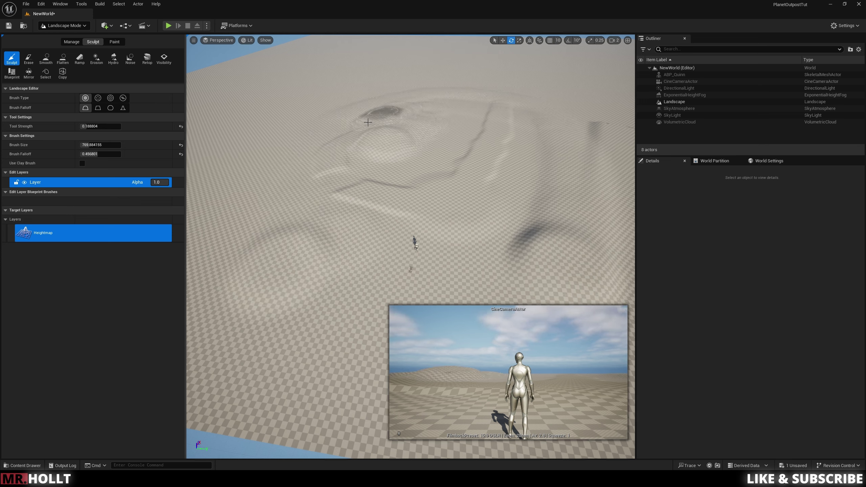
{"action": "mouse_move", "coordinate": [417, 133]}
{"action": "left_mouse_down"}
{"action": "mouse_move", "coordinate": [374, 139]}
{"action": "mouse_move", "coordinate": [403, 136]}
{"action": "left_mouse_up"}
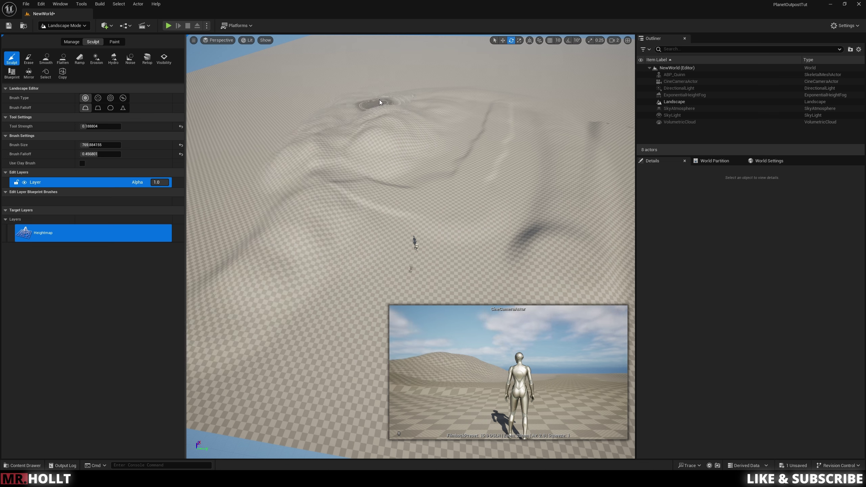
{"action": "mouse_move", "coordinate": [544, 245]}
{"action": "left_mouse_down"}
{"action": "mouse_move", "coordinate": [559, 167]}
{"action": "mouse_move", "coordinate": [536, 148]}
{"action": "mouse_move", "coordinate": [453, 171]}
{"action": "mouse_move", "coordinate": [580, 160]}
{"action": "mouse_move", "coordinate": [549, 109]}
{"action": "left_mouse_up"}
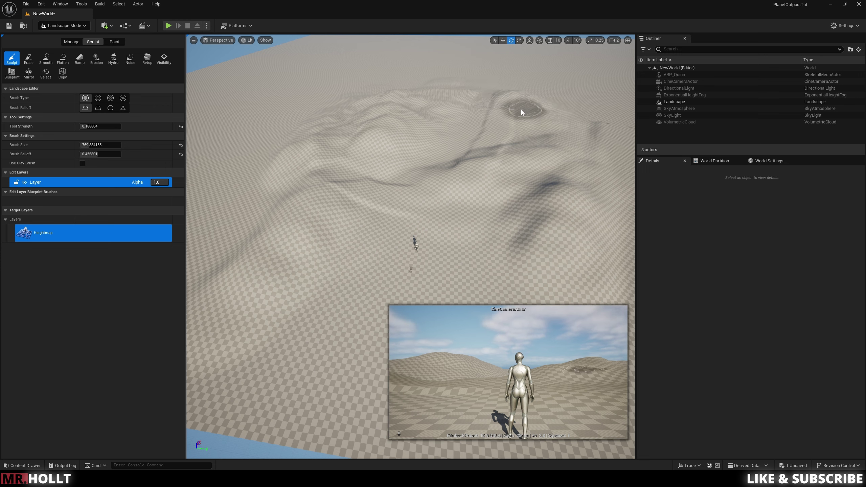
{"action": "mouse_move", "coordinate": [595, 138]}
{"action": "left_mouse_down"}
{"action": "mouse_move", "coordinate": [562, 221]}
{"action": "mouse_move", "coordinate": [505, 273]}
{"action": "mouse_move", "coordinate": [570, 97]}
{"action": "left_mouse_up"}
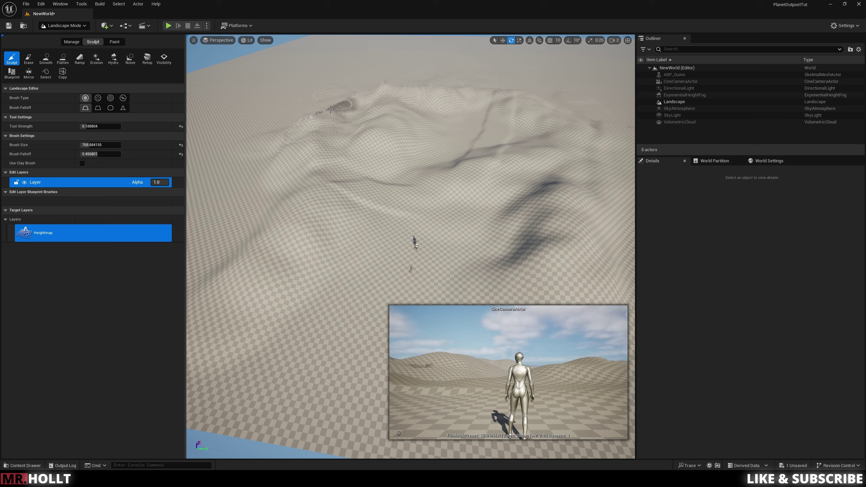
Erode the slopes of the background hills behind the mannequin with the Erosion tool and leave landscape sculpting.
{"action": "left_click", "coordinate": [96, 58]}
{"action": "left_click_drag", "start_coordinate": [379, 147], "coordinate": [377, 135]}
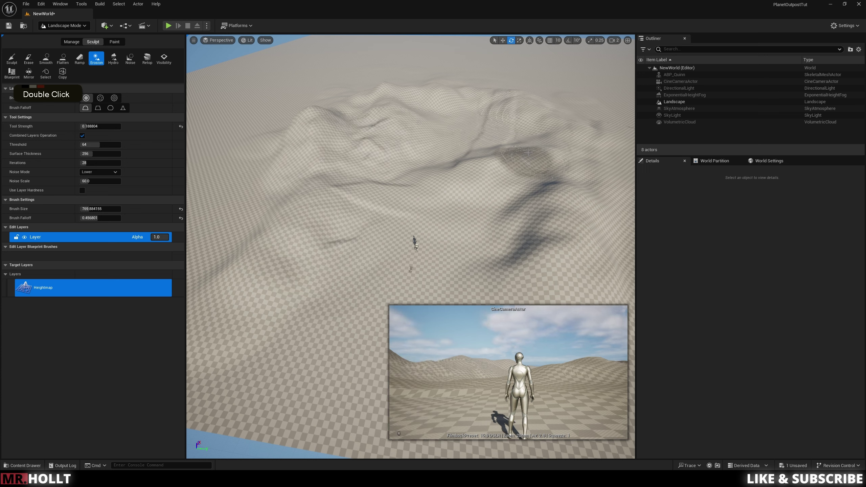
{"action": "mouse_move", "coordinate": [572, 259]}
{"action": "right_mouse_down"}
{"action": "mouse_move", "coordinate": [574, 219]}
{"action": "mouse_move", "coordinate": [576, 235]}
{"action": "right_mouse_up"}
{"action": "key", "text": "q"}
{"action": "key", "text": "w"}
{"action": "key", "text": "w"}
{"action": "key", "text": "e"}
{"action": "key", "text": "s"}
{"action": "key", "text": "q"}
{"action": "key", "text": "q"}
{"action": "right_click_drag", "start_coordinate": [604, 182], "coordinate": [604, 129]}
{"action": "left_click", "coordinate": [65, 26]}
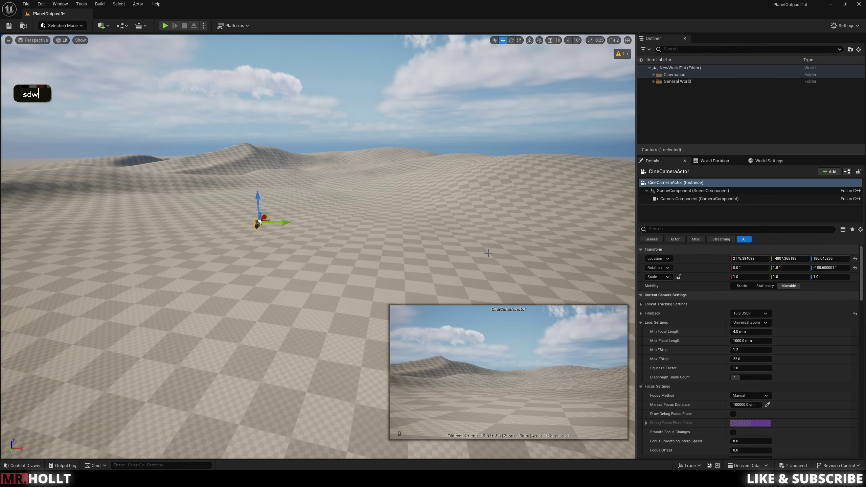
Inspect the sculpted hills around the cine camera from several heights and angles.
{"action": "right_click_drag", "start_coordinate": [469, 254], "coordinate": [464, 140]}
{"action": "key", "text": "e"}
{"action": "key", "text": "w"}
{"action": "key", "text": "d"}
{"action": "key", "text": "s"}
{"action": "key", "text": "w"}
{"action": "key", "text": "q"}
{"action": "key", "text": "q"}
{"action": "key", "text": "q"}
{"action": "key", "text": "d"}
{"action": "key", "text": "w"}
{"action": "key", "text": "q"}
{"action": "key", "text": "w"}
{"action": "key", "text": "w"}
{"action": "key", "text": "w"}
{"action": "key", "text": "d"}
{"action": "right_click_drag", "start_coordinate": [389, 248], "coordinate": [347, 282]}
{"action": "key", "text": "w"}
{"action": "key", "text": "s"}
{"action": "key", "text": "e"}
{"action": "key", "text": "s"}
{"action": "key", "text": "a"}
{"action": "key", "text": "q"}
{"action": "key", "text": "q"}
{"action": "key", "text": "w"}
{"action": "key", "text": "e"}
{"action": "right_click_drag", "start_coordinate": [490, 226], "coordinate": [490, 225]}
Review the actors grouped in the Cinematics and General World folders of the level.
{"action": "left_click", "coordinate": [660, 75]}
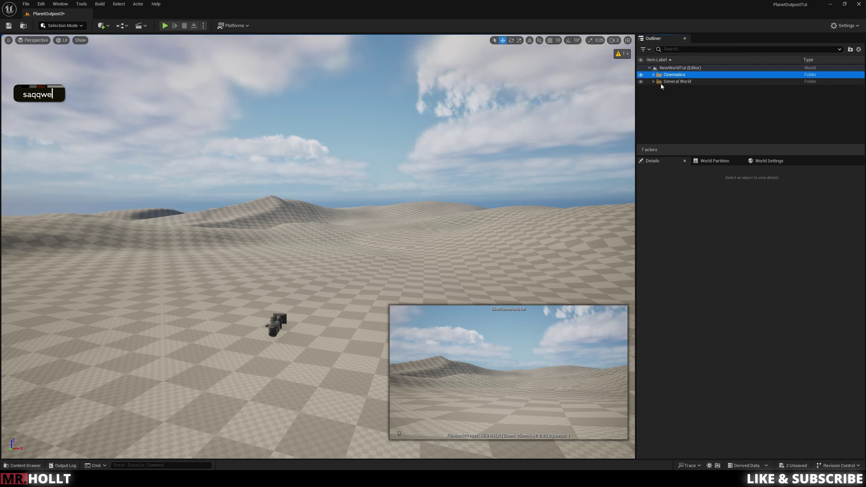
{"action": "left_click", "coordinate": [653, 74]}
{"action": "left_click", "coordinate": [650, 82]}
{"action": "left_click", "coordinate": [653, 81]}
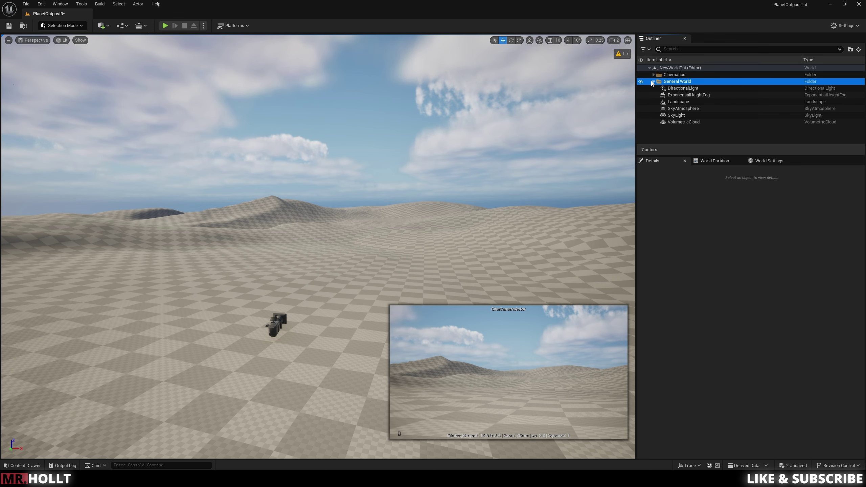
{"action": "right_click_drag", "start_coordinate": [334, 273], "coordinate": [359, 276]}
{"action": "key", "text": "s"}
{"action": "key", "text": "a"}
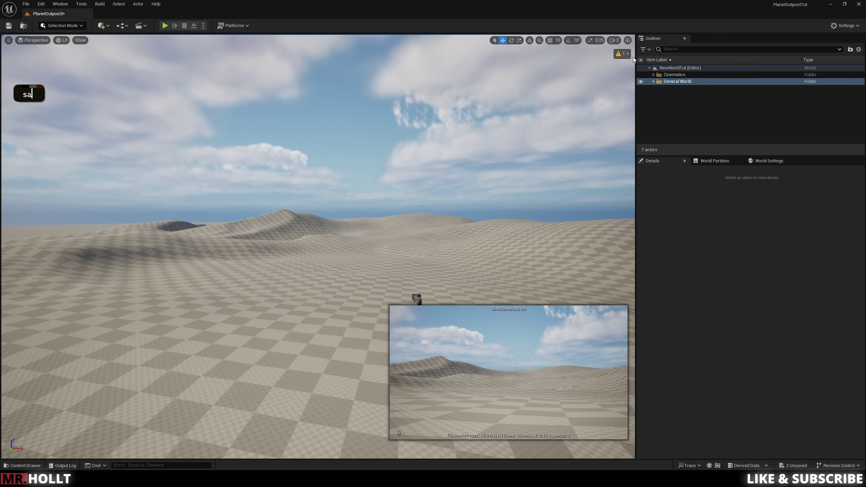
Read the viewport's warning, select the landscape and review its Nanite settings.
{"action": "left_click", "coordinate": [620, 55]}
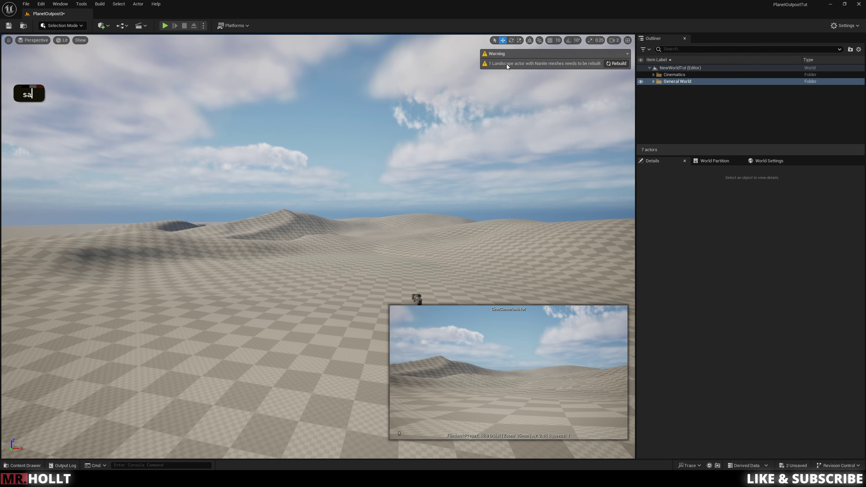
{"action": "left_click", "coordinate": [620, 55]}
{"action": "key", "text": "w"}
{"action": "key", "text": "w"}
{"action": "mouse_move", "coordinate": [491, 226]}
{"action": "right_mouse_down"}
{"action": "mouse_move", "coordinate": [491, 244]}
{"action": "mouse_move", "coordinate": [489, 234]}
{"action": "right_mouse_up"}
{"action": "left_click", "coordinate": [489, 234]}
{"action": "key", "text": "d"}
{"action": "key", "text": "w"}
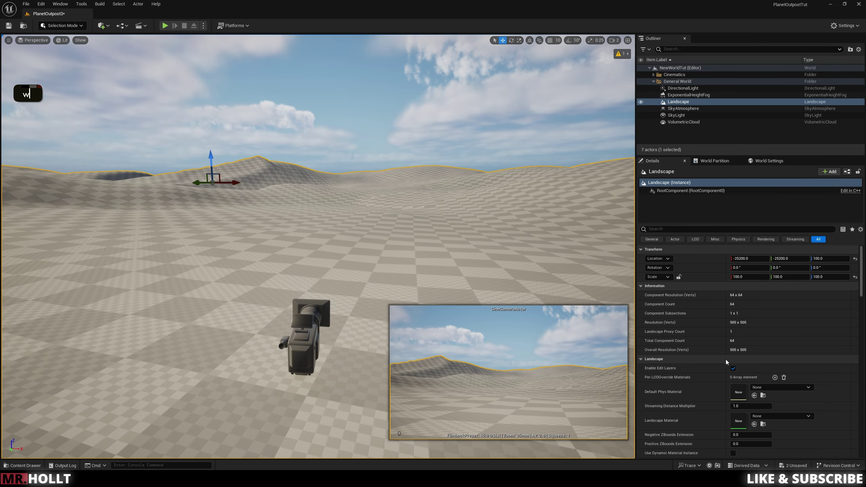
{"action": "scroll", "coordinate": [724, 360], "scroll_direction": "down", "scroll_amount": 3}
{"action": "scroll", "coordinate": [713, 354], "scroll_direction": "down", "scroll_amount": 3}
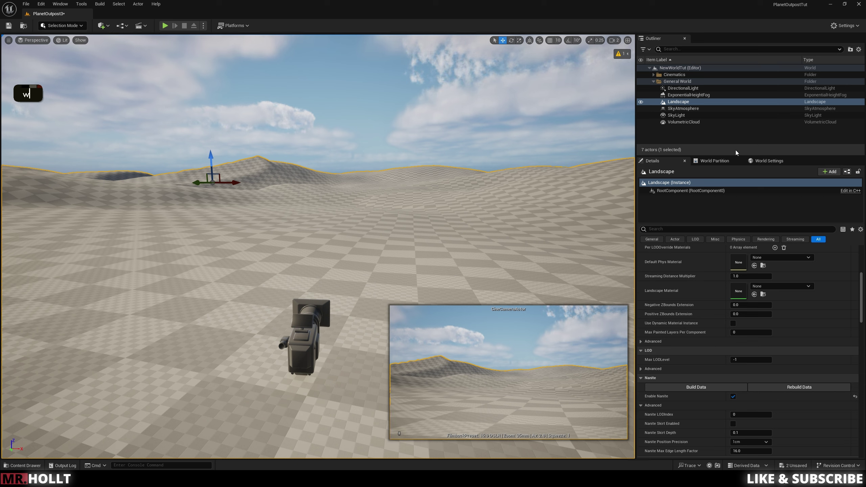
{"action": "scroll", "coordinate": [661, 344], "scroll_direction": "up", "scroll_amount": 1}
{"action": "scroll", "coordinate": [660, 344], "scroll_direction": "down", "scroll_amount": 3}
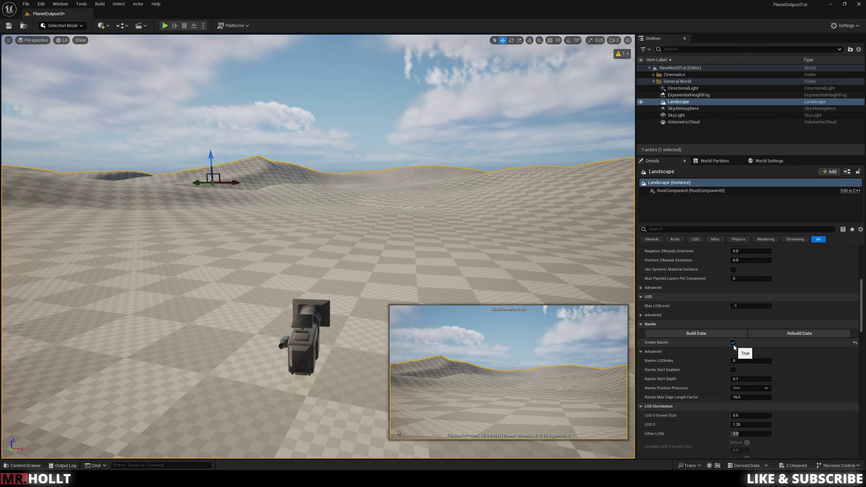
Open the MM_Landscape material from the MM_Landscape content folder in a maximized editor window.
{"action": "mouse_move", "coordinate": [399, 235]}
{"action": "right_mouse_down"}
{"action": "mouse_move", "coordinate": [411, 241]}
{"action": "mouse_move", "coordinate": [407, 233]}
{"action": "right_mouse_up"}
{"action": "key", "text": "a"}
{"action": "key", "text": "s"}
{"action": "key", "text": "s"}
{"action": "key", "text": "d"}
{"action": "key", "text": "w"}
{"action": "key", "text": "a"}
{"action": "key", "text": "ctrl+space"}
{"action": "double_click", "coordinate": [544, 367]}
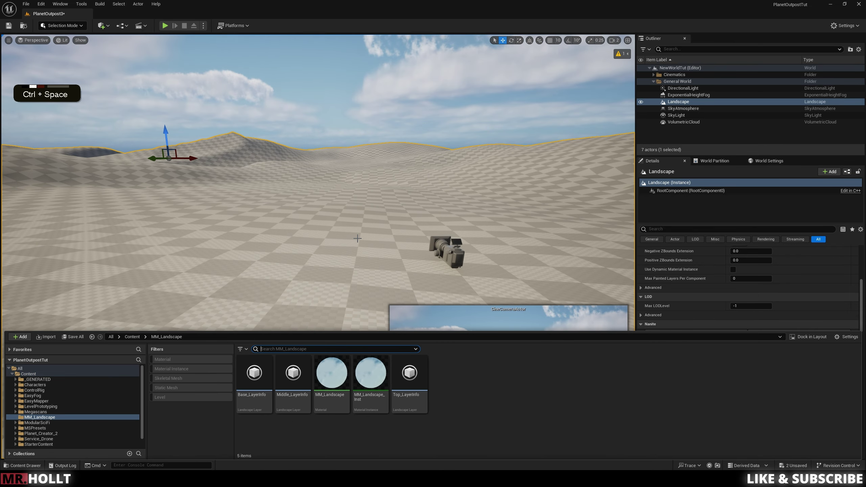
{"action": "left_click", "coordinate": [19, 374]}
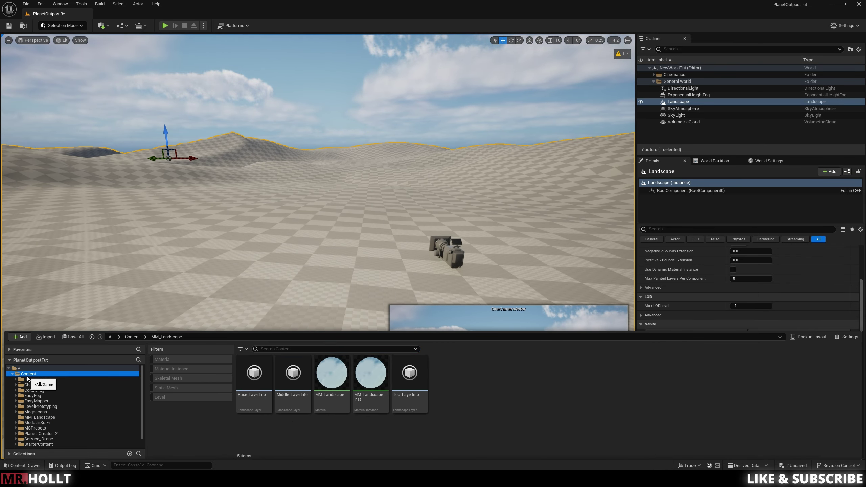
{"action": "left_click", "coordinate": [32, 418]}
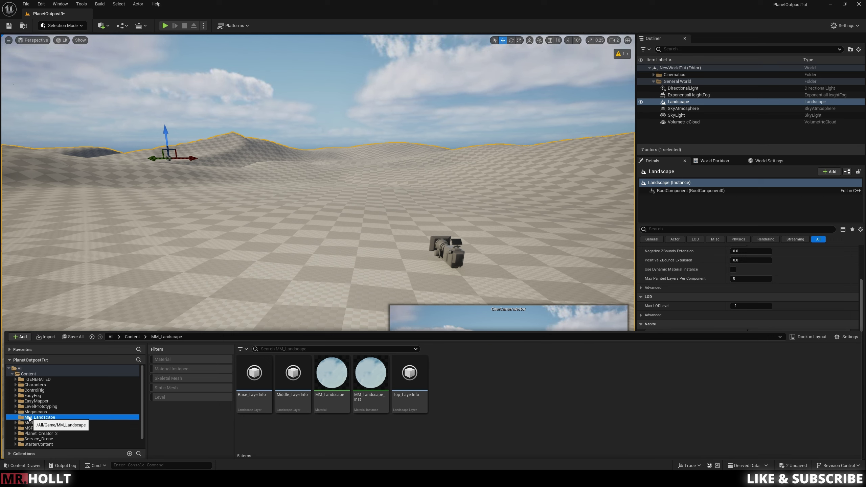
{"action": "double_click", "coordinate": [322, 374]}
{"action": "double_click", "coordinate": [323, 375]}
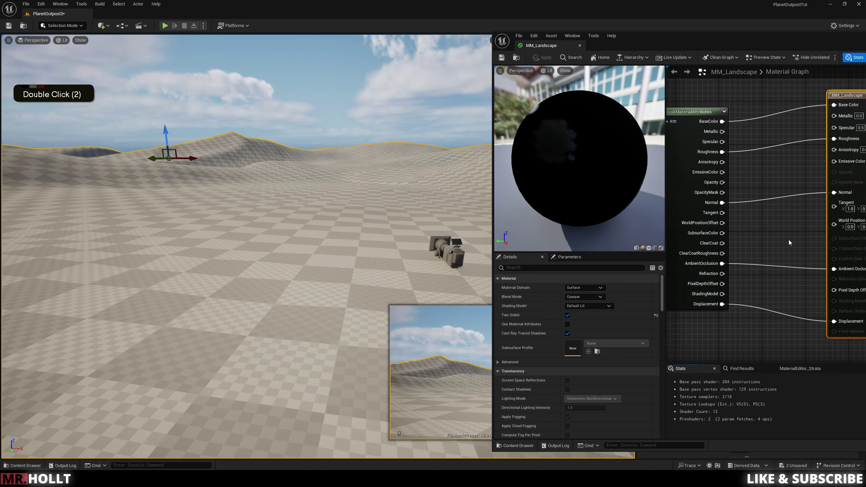
{"action": "right_click_drag", "start_coordinate": [789, 240], "coordinate": [827, 246]}
{"action": "left_click_drag", "start_coordinate": [734, 37], "coordinate": [473, 39]}
{"action": "left_click", "coordinate": [780, 40]}
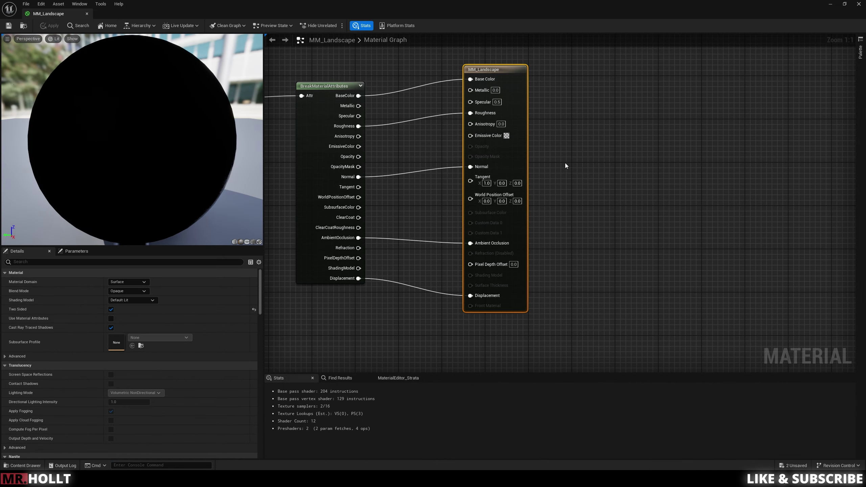
Examine the MM_Landscape graph's overall layout and the texture and parameter nodes in its layer groups.
{"action": "scroll", "coordinate": [548, 170], "scroll_direction": "down", "scroll_amount": 10}
{"action": "right_click_drag", "start_coordinate": [548, 171], "coordinate": [620, 219]}
{"action": "scroll", "coordinate": [525, 237], "scroll_direction": "down", "scroll_amount": 2}
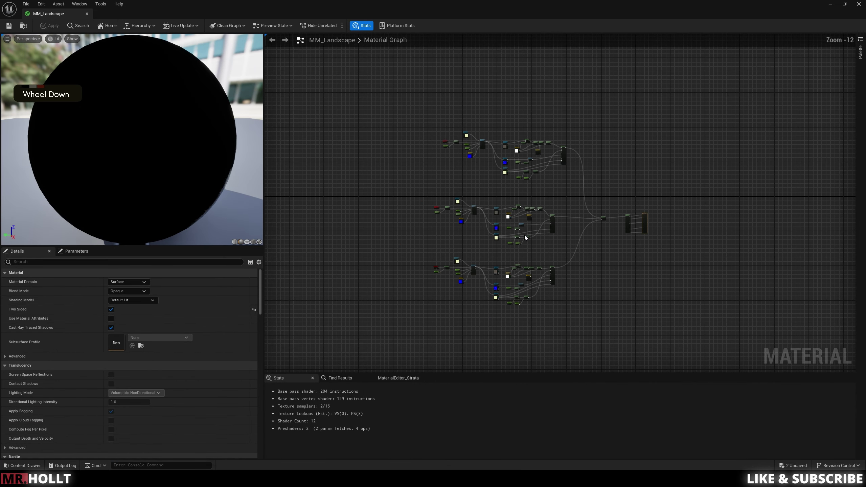
{"action": "scroll", "coordinate": [627, 194], "scroll_direction": "up", "scroll_amount": 3}
{"action": "right_click_drag", "start_coordinate": [596, 255], "coordinate": [679, 232]}
{"action": "scroll", "coordinate": [678, 234], "scroll_direction": "down", "scroll_amount": 1}
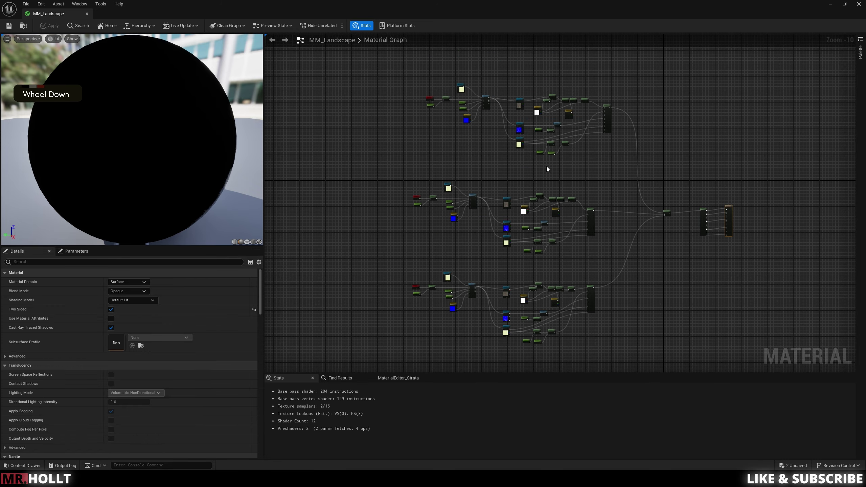
{"action": "scroll", "coordinate": [547, 167], "scroll_direction": "up", "scroll_amount": 1}
{"action": "scroll", "coordinate": [566, 220], "scroll_direction": "up", "scroll_amount": 3}
{"action": "right_click_drag", "start_coordinate": [566, 220], "coordinate": [659, 257]}
{"action": "scroll", "coordinate": [630, 290], "scroll_direction": "down", "scroll_amount": 1}
{"action": "scroll", "coordinate": [612, 240], "scroll_direction": "up", "scroll_amount": 2}
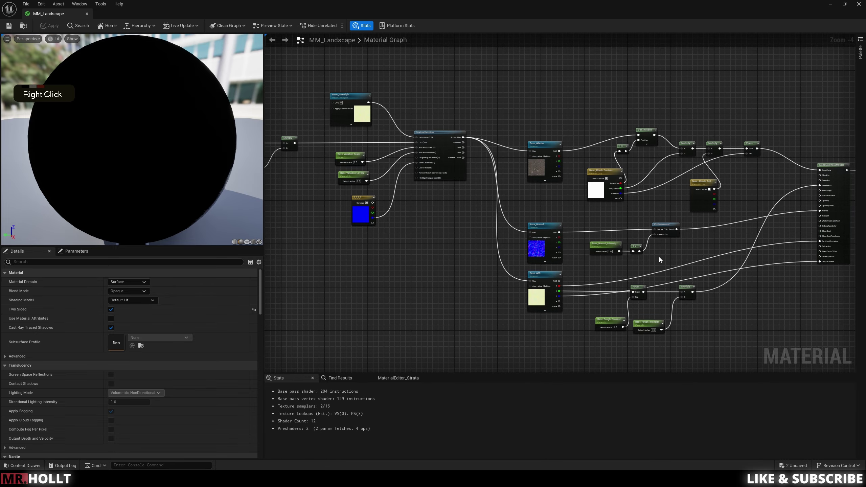
{"action": "scroll", "coordinate": [659, 257], "scroll_direction": "down", "scroll_amount": 1}
{"action": "right_click_drag", "start_coordinate": [674, 294], "coordinate": [630, 125]}
{"action": "right_click_drag", "start_coordinate": [613, 74], "coordinate": [589, 319]}
{"action": "right_click_drag", "start_coordinate": [600, 144], "coordinate": [591, 296]}
{"action": "right_click_drag", "start_coordinate": [597, 225], "coordinate": [588, 368]}
{"action": "right_click_drag", "start_coordinate": [567, 276], "coordinate": [563, 296]}
Examine the material output, the BreakMaterialAttributes node and the Landscape Layer Blend node with its layer settings.
{"action": "scroll", "coordinate": [557, 252], "scroll_direction": "up", "scroll_amount": 1}
{"action": "right_click_drag", "start_coordinate": [646, 241], "coordinate": [499, 235]}
{"action": "right_click_drag", "start_coordinate": [621, 266], "coordinate": [576, 177]}
{"action": "right_click_drag", "start_coordinate": [738, 333], "coordinate": [604, 83]}
{"action": "scroll", "coordinate": [535, 62], "scroll_direction": "up", "scroll_amount": 3}
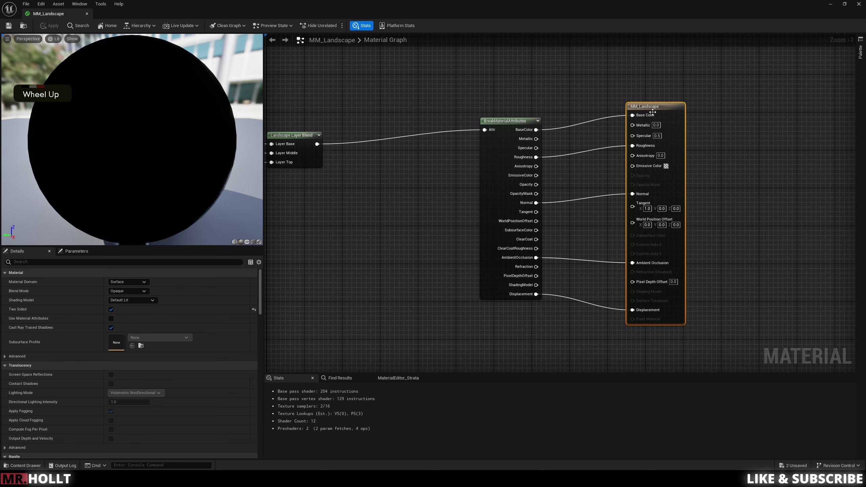
{"action": "right_click_drag", "start_coordinate": [523, 97], "coordinate": [595, 99]}
{"action": "left_click", "coordinate": [579, 124]}
{"action": "right_click_drag", "start_coordinate": [377, 127], "coordinate": [587, 157]}
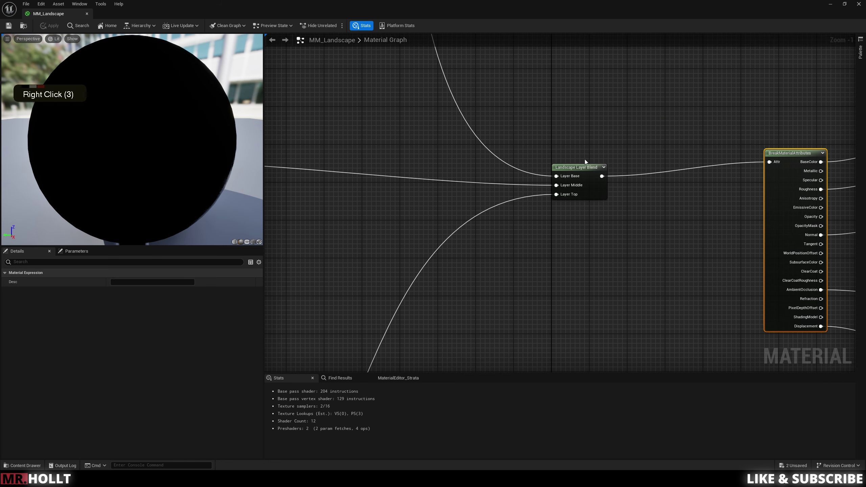
{"action": "left_click", "coordinate": [581, 168]}
{"action": "right_click_drag", "start_coordinate": [450, 59], "coordinate": [693, 279]}
{"action": "right_click_drag", "start_coordinate": [433, 78], "coordinate": [656, 302]}
{"action": "right_click_drag", "start_coordinate": [469, 167], "coordinate": [603, 150]}
{"action": "scroll", "coordinate": [574, 164], "scroll_direction": "down", "scroll_amount": 1}
{"action": "right_click_drag", "start_coordinate": [537, 192], "coordinate": [587, 181]}
{"action": "scroll", "coordinate": [601, 187], "scroll_direction": "down", "scroll_amount": 1}
{"action": "scroll", "coordinate": [645, 193], "scroll_direction": "down", "scroll_amount": 1}
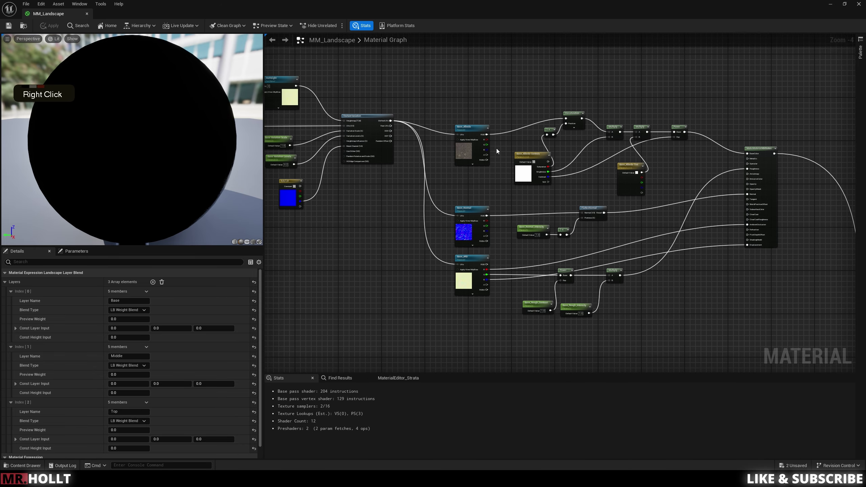
Inspect the Base_Albedo texture parameter's settings and close the MM_Landscape material editor.
{"action": "left_click", "coordinate": [464, 148]}
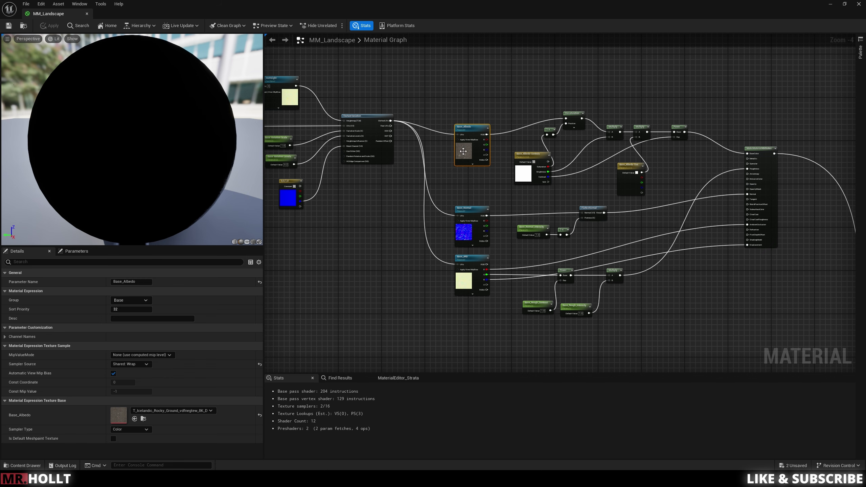
{"action": "right_click_drag", "start_coordinate": [446, 178], "coordinate": [523, 190]}
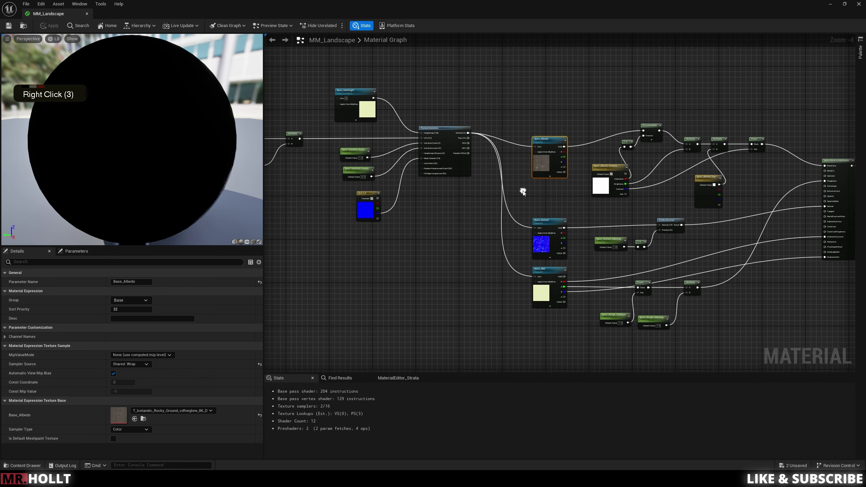
{"action": "left_click", "coordinate": [858, 4]}
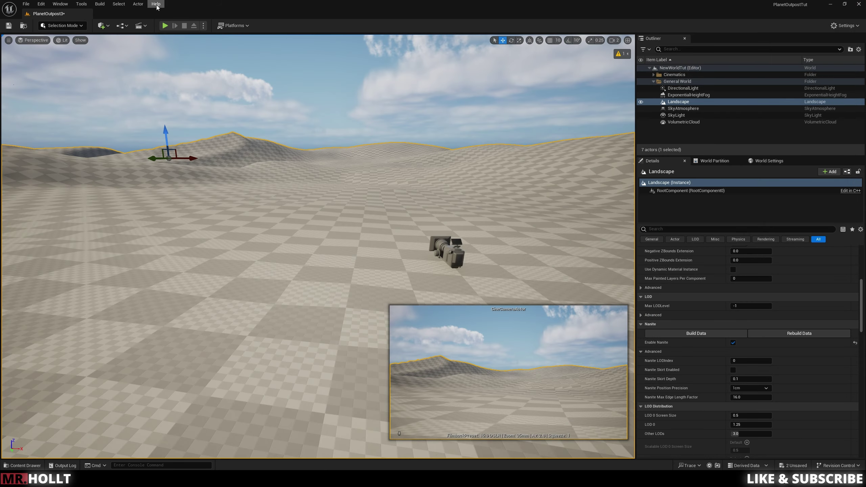
Open Quixel Bridge, view the Desert Western Ground Gravel Slate 01, Icelandic Rocky Ground and Soil Ground surfaces, and close it.
{"action": "left_click", "coordinate": [61, 4]}
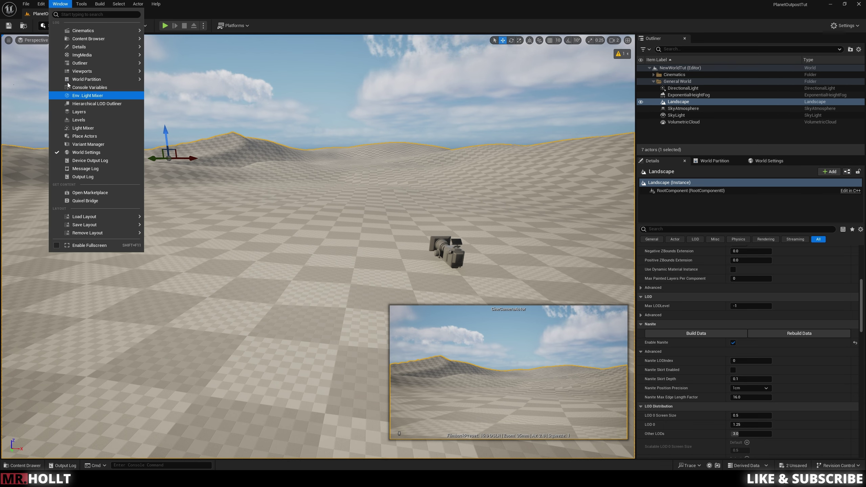
{"action": "left_click", "coordinate": [85, 202]}
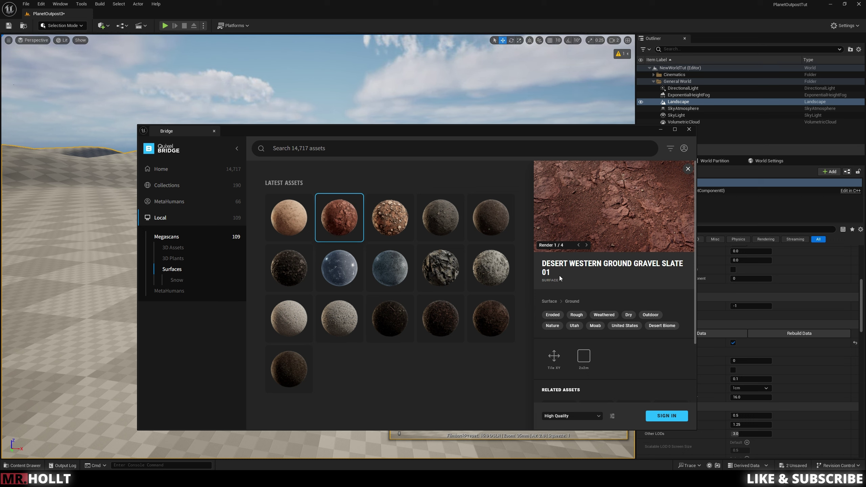
{"action": "left_click", "coordinate": [439, 206]}
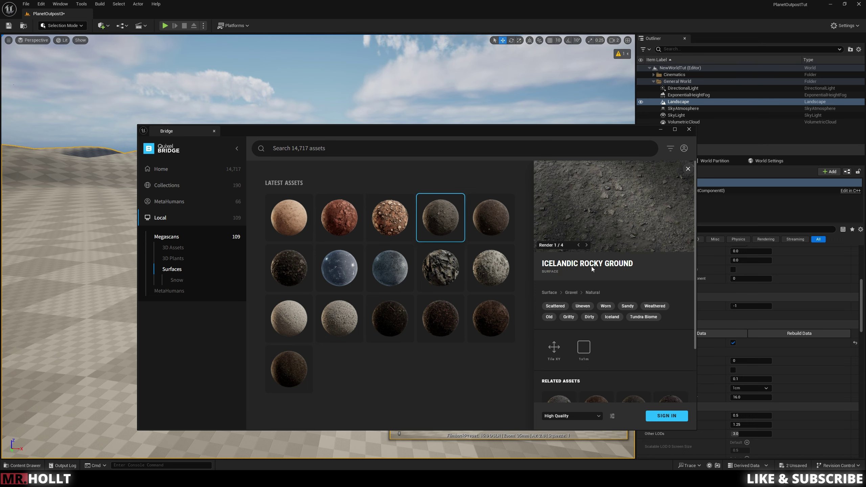
{"action": "left_click", "coordinate": [285, 217]}
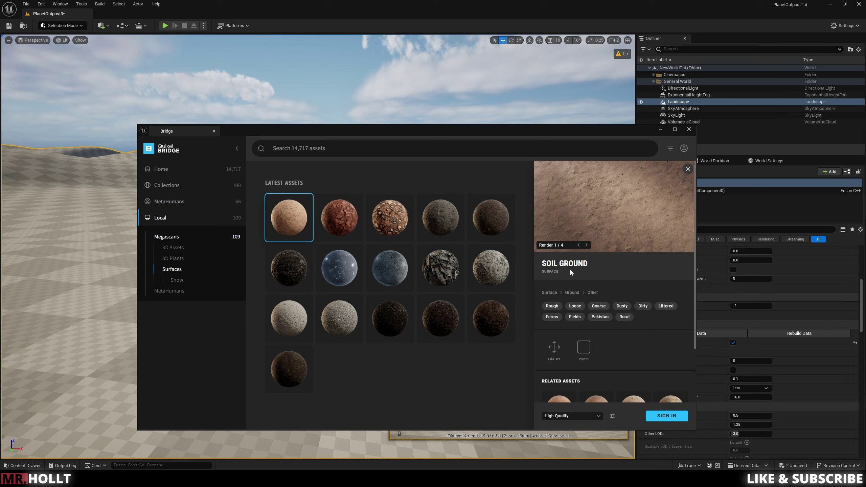
{"action": "left_click", "coordinate": [431, 223]}
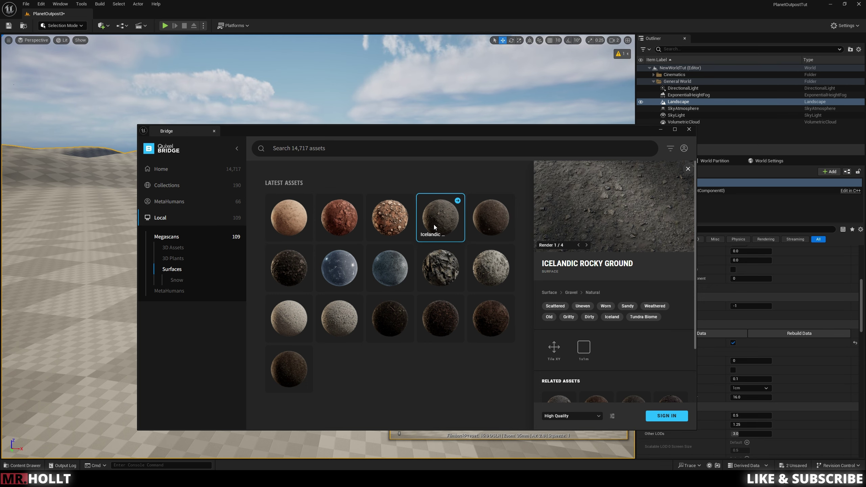
{"action": "left_click", "coordinate": [347, 231]}
{"action": "left_click", "coordinate": [297, 219]}
{"action": "left_click", "coordinate": [448, 212]}
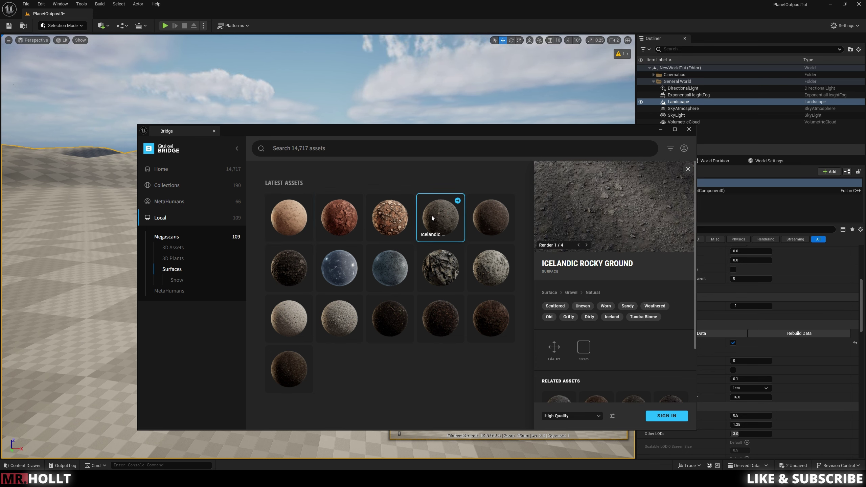
{"action": "left_click", "coordinate": [355, 223]}
{"action": "double_click", "coordinate": [290, 217]}
{"action": "left_click", "coordinate": [692, 131]}
Create a material named MM_LandscapeR2 in the MM_Landscape content folder and open its graph for editing.
{"action": "right_click_drag", "start_coordinate": [317, 244], "coordinate": [317, 191]}
{"action": "key", "text": "w"}
{"action": "key", "text": "q"}
{"action": "key", "text": "q"}
{"action": "key", "text": "e"}
{"action": "key", "text": "w"}
{"action": "key", "text": "ctrl+space"}
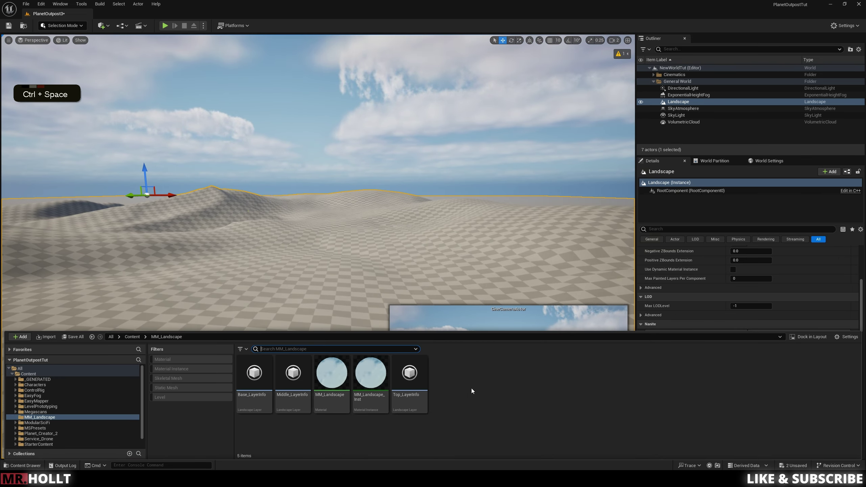
{"action": "right_click", "coordinate": [448, 379]}
{"action": "left_click", "coordinate": [483, 201]}
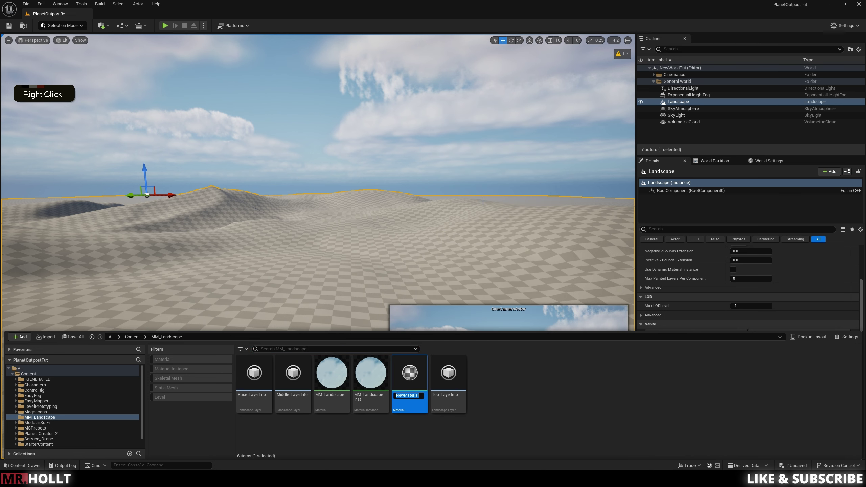
{"action": "type", "text": "MM_LandscapeR"}
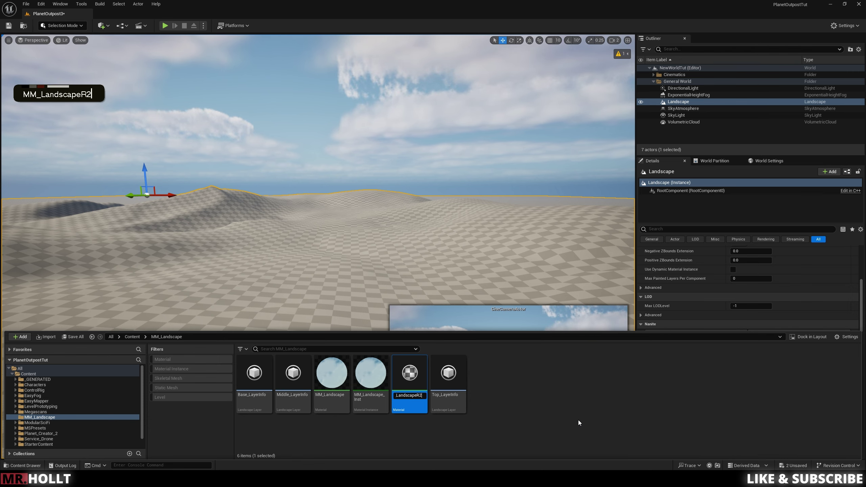
{"action": "key", "text": "Return"}
{"action": "double_click", "coordinate": [416, 385]}
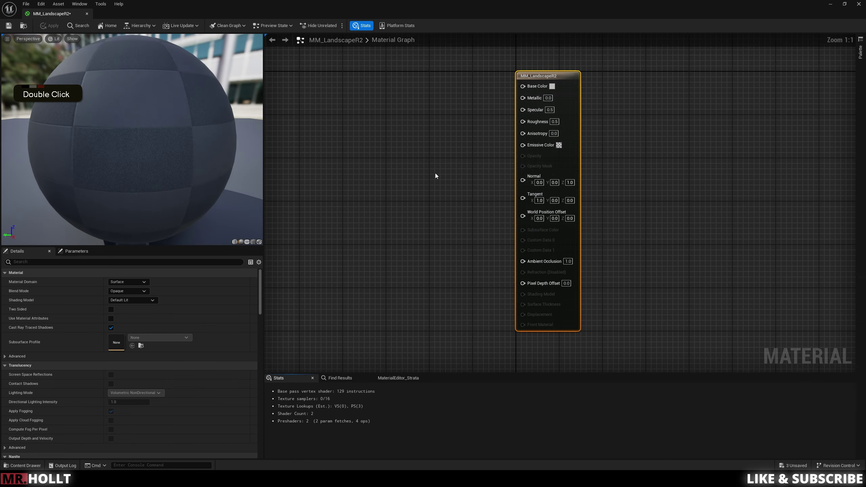
{"action": "right_click_drag", "start_coordinate": [435, 173], "coordinate": [485, 162]}
{"action": "right_click", "coordinate": [480, 148]}
{"action": "scroll", "coordinate": [510, 163], "scroll_direction": "down", "scroll_amount": 4}
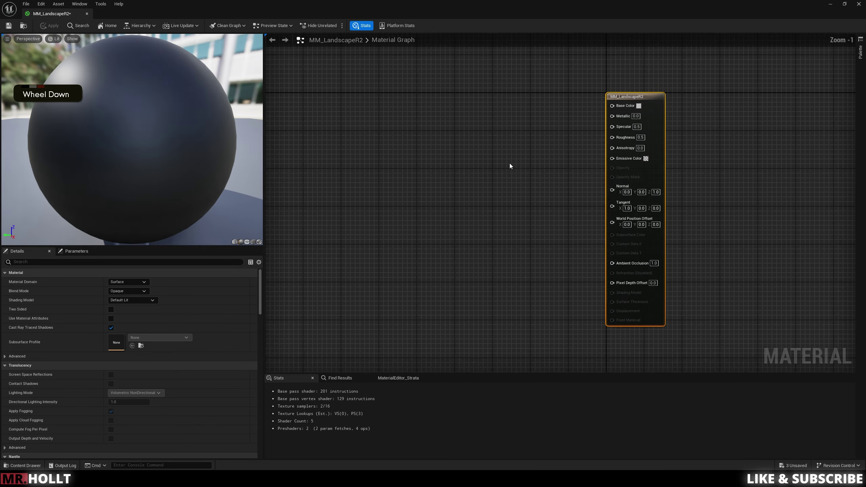
{"action": "right_click_drag", "start_coordinate": [482, 164], "coordinate": [556, 167]}
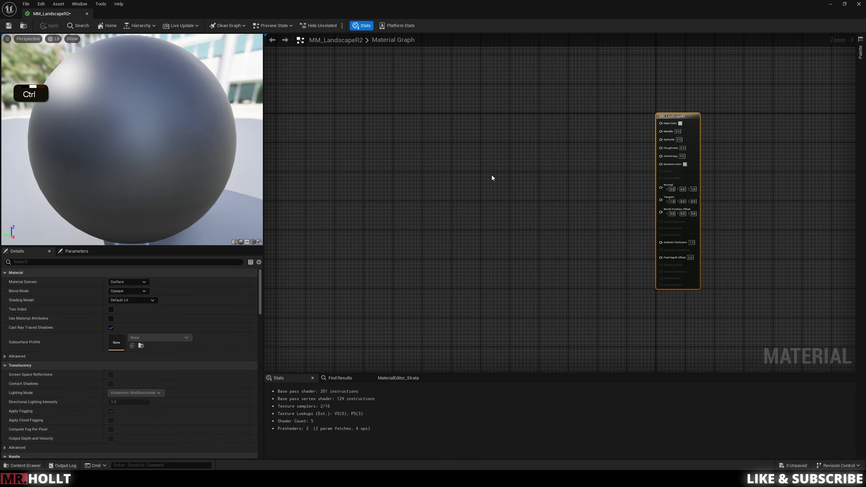
Bring the three texture maps from the Megascans Desert_Western_Ground_Gravel_Slate_01 surface folder into the MM_LandscapeR2 graph.
{"action": "key", "text": "ctrl+space"}
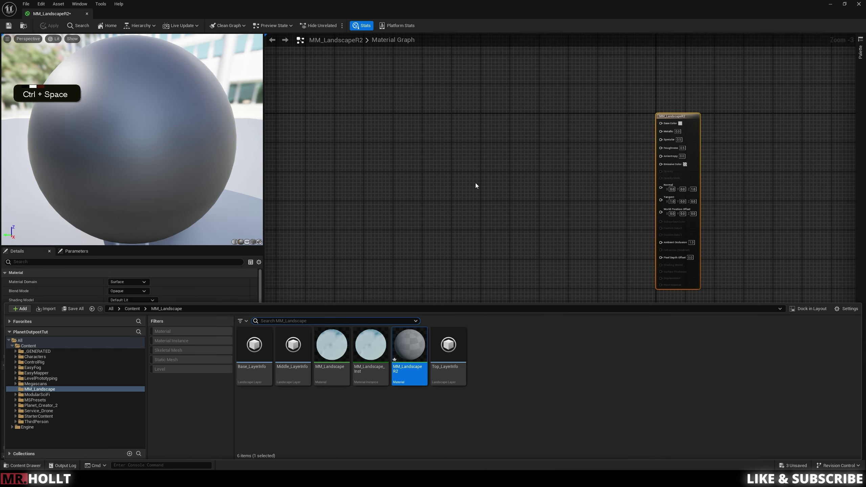
{"action": "left_click", "coordinate": [35, 384]}
{"action": "double_click", "coordinate": [293, 345]}
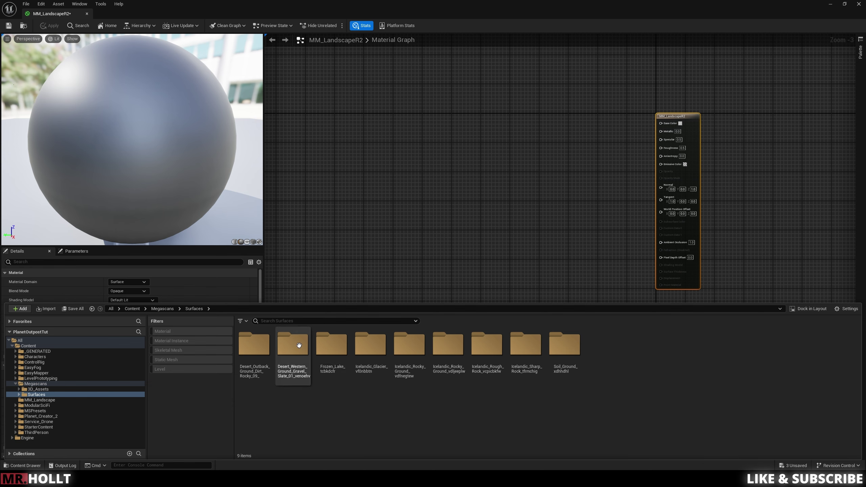
{"action": "double_click", "coordinate": [299, 345]}
{"action": "left_click", "coordinate": [293, 344]}
{"action": "left_click", "coordinate": [370, 345], "text": "shift"}
{"action": "left_click_drag", "start_coordinate": [319, 348], "coordinate": [353, 146]}
{"action": "right_click_drag", "start_coordinate": [431, 300], "coordinate": [582, 247]}
Arrange the albedo, normal and packed texture samples in a vertical column and move the material result node farther away from them.
{"action": "left_click_drag", "start_coordinate": [510, 186], "coordinate": [367, 57]}
{"action": "right_click_drag", "start_coordinate": [463, 114], "coordinate": [533, 163]}
{"action": "left_click_drag", "start_coordinate": [453, 107], "coordinate": [461, 74]}
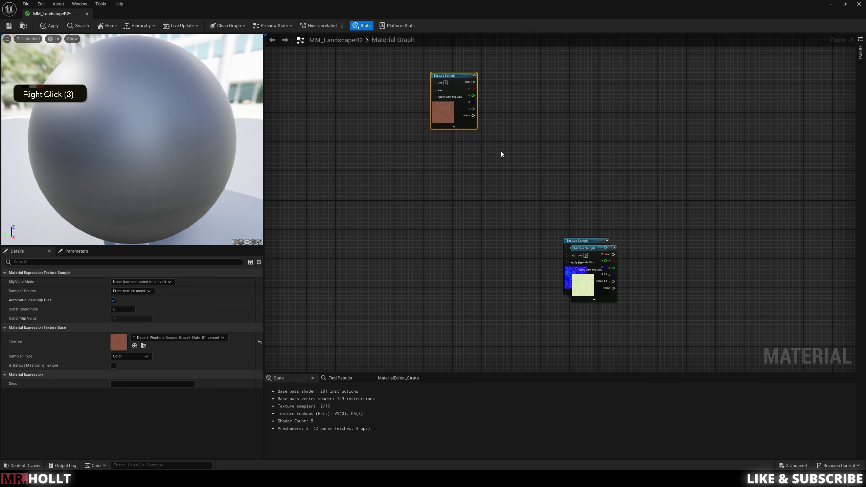
{"action": "left_click_drag", "start_coordinate": [585, 241], "coordinate": [451, 146]}
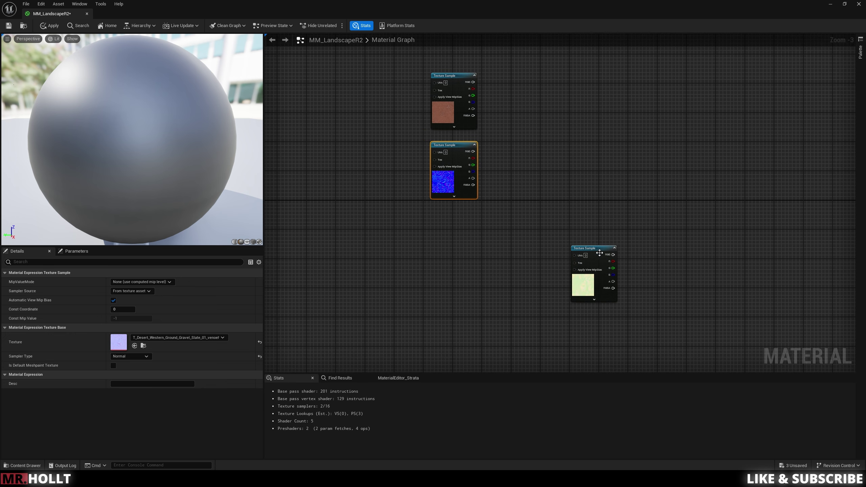
{"action": "left_click_drag", "start_coordinate": [587, 249], "coordinate": [483, 233]}
{"action": "scroll", "coordinate": [544, 244], "scroll_direction": "down", "scroll_amount": 2}
{"action": "right_click_drag", "start_coordinate": [544, 243], "coordinate": [523, 211]}
{"action": "scroll", "coordinate": [461, 234], "scroll_direction": "down", "scroll_amount": 2}
{"action": "left_click_drag", "start_coordinate": [624, 194], "coordinate": [662, 221]}
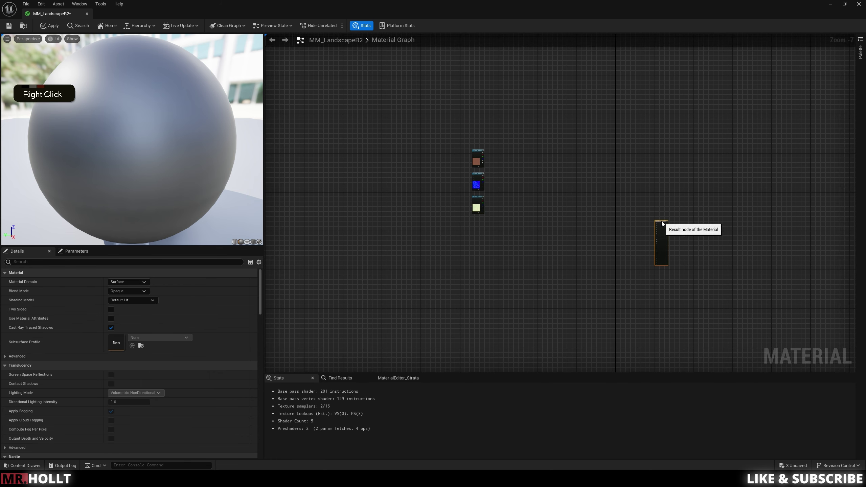
Add a BreakMaterialAttributes node and place it just before the material result node.
{"action": "scroll", "coordinate": [534, 222], "scroll_direction": "up", "scroll_amount": 3}
{"action": "right_click_drag", "start_coordinate": [534, 222], "coordinate": [518, 188]}
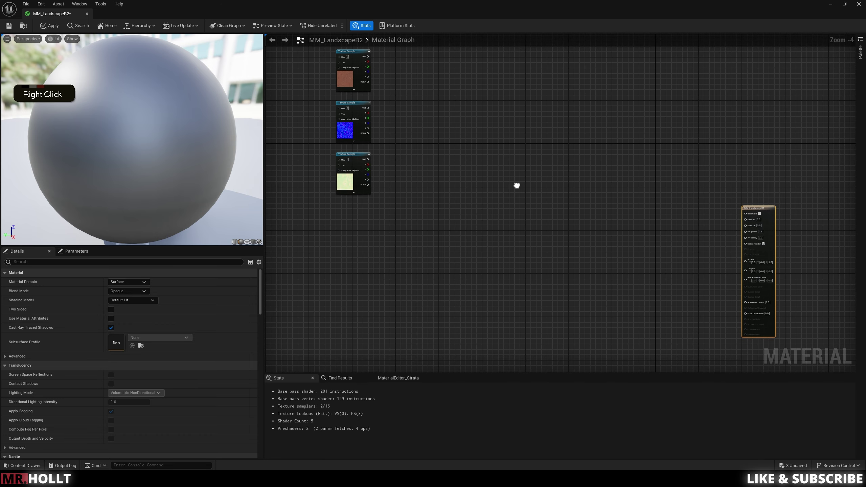
{"action": "right_click", "coordinate": [663, 219]}
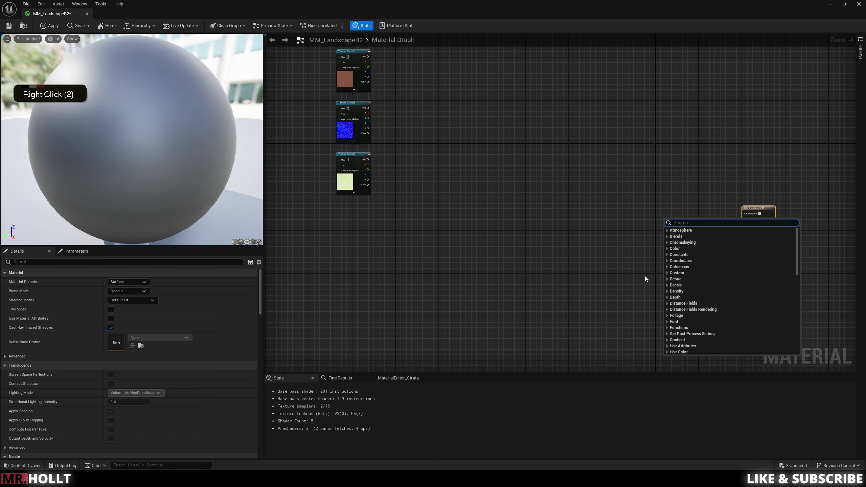
{"action": "type", "text": "breakm"}
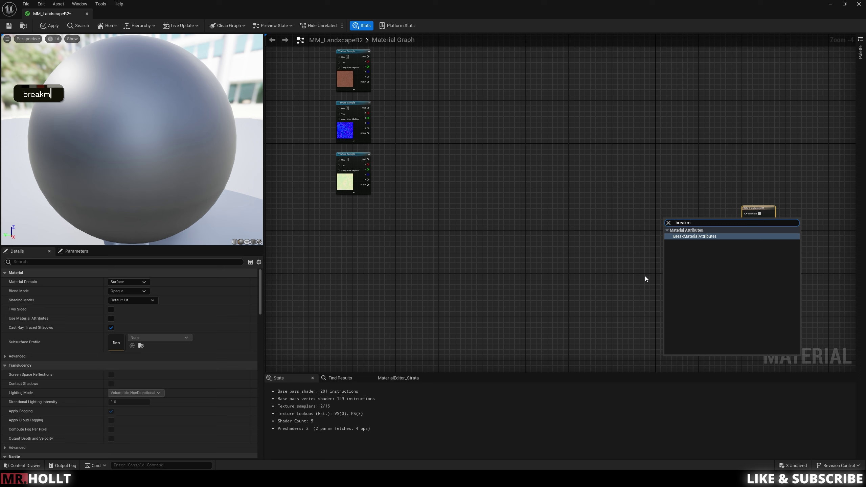
{"action": "left_click", "coordinate": [707, 235]}
{"action": "mouse_move", "coordinate": [680, 216]}
{"action": "left_mouse_down"}
{"action": "mouse_move", "coordinate": [701, 209]}
{"action": "mouse_move", "coordinate": [695, 219]}
{"action": "left_mouse_up"}
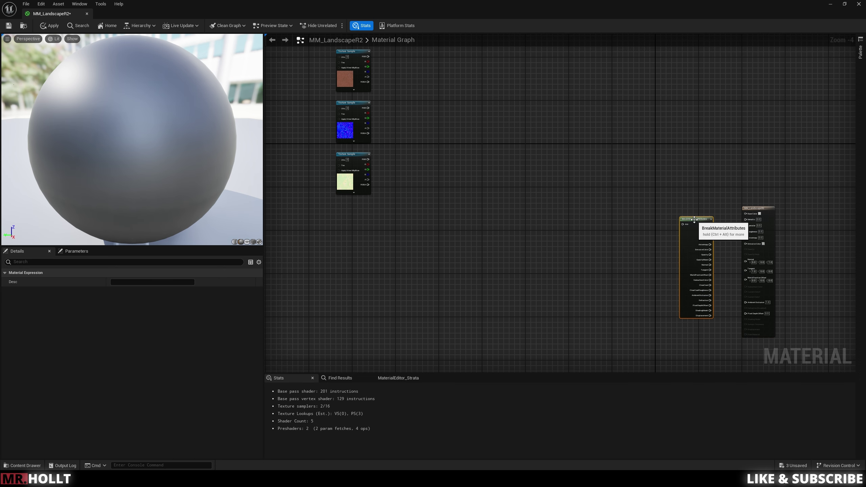
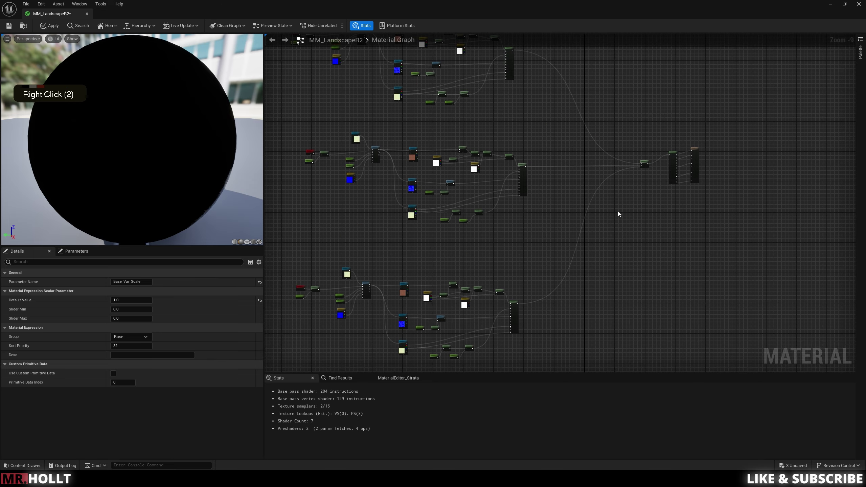
Apply and save the finished MM_LandscapeR2 material, then close its editor.
{"action": "right_click_drag", "start_coordinate": [702, 250], "coordinate": [677, 184]}
{"action": "scroll", "coordinate": [635, 126], "scroll_direction": "up", "scroll_amount": 7}
{"action": "right_click_drag", "start_coordinate": [561, 114], "coordinate": [588, 278]}
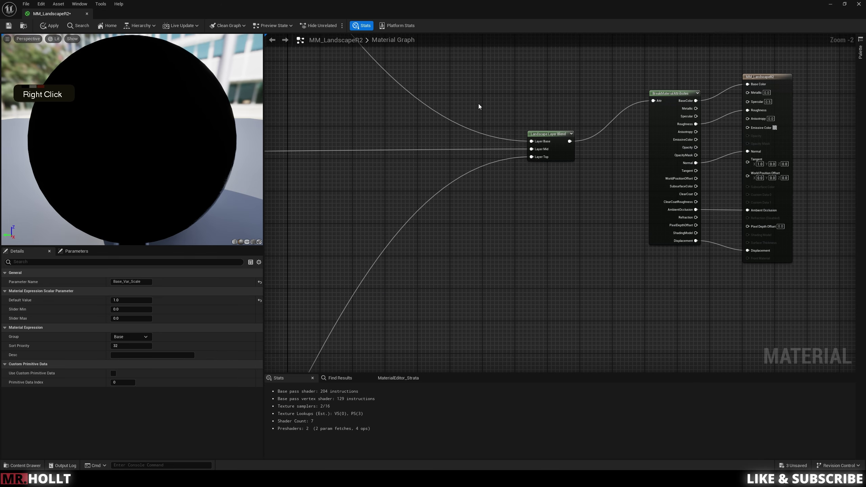
{"action": "left_click", "coordinate": [50, 26]}
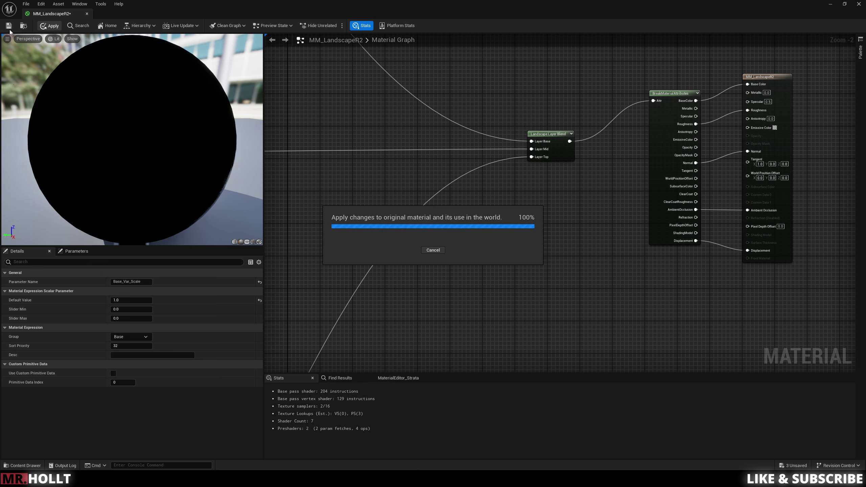
{"action": "left_click", "coordinate": [9, 30]}
{"action": "left_click", "coordinate": [87, 14]}
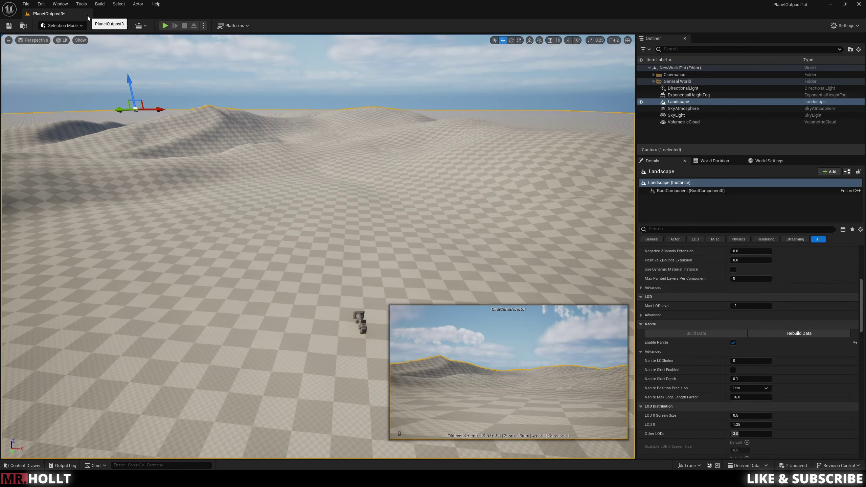
Create a material instance from MM_Landscape in the MM_Landscape content folder.
{"action": "mouse_move", "coordinate": [430, 176]}
{"action": "right_mouse_down"}
{"action": "mouse_move", "coordinate": [437, 208]}
{"action": "mouse_move", "coordinate": [442, 170]}
{"action": "right_mouse_up"}
{"action": "key", "text": "s"}
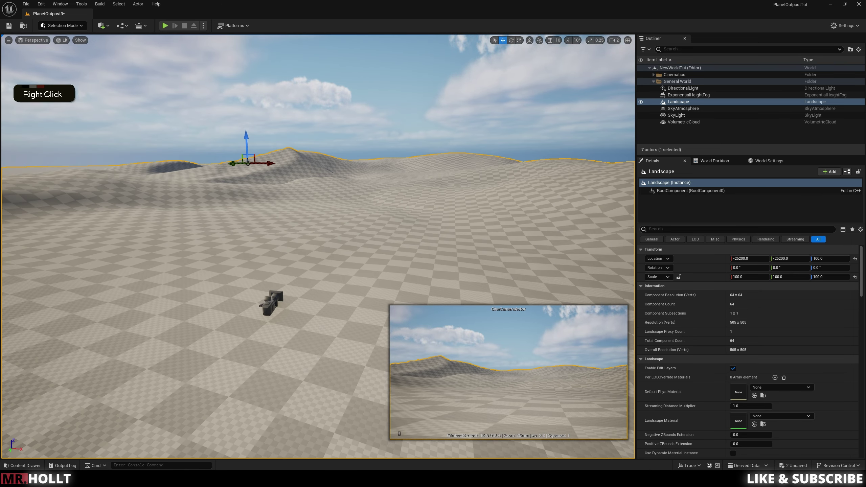
{"action": "right_click_drag", "start_coordinate": [423, 272], "coordinate": [427, 265]}
{"action": "key", "text": "ctrl+space"}
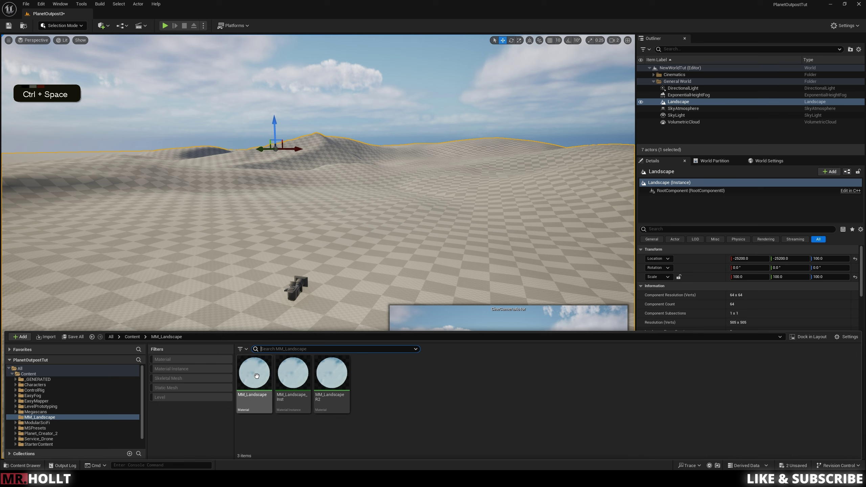
{"action": "right_click", "coordinate": [256, 376]}
{"action": "left_click", "coordinate": [279, 227]}
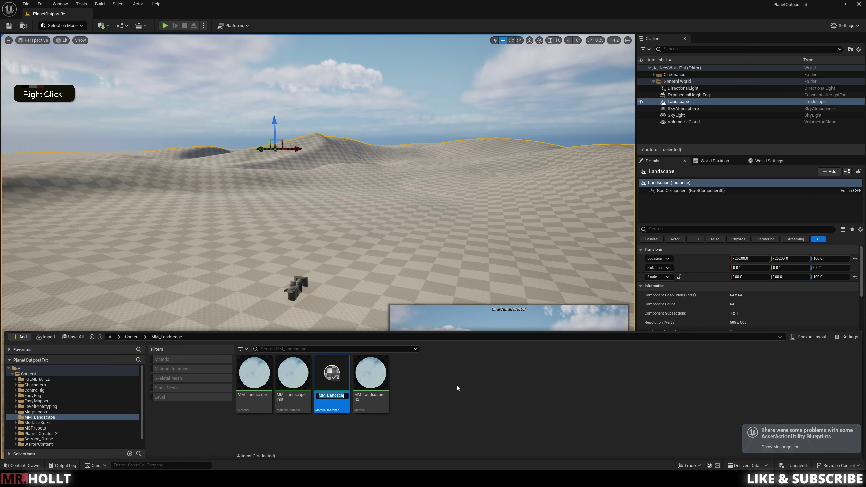
Force-delete the old MM_Landscape_Inst material instance.
{"action": "right_click", "coordinate": [292, 373]}
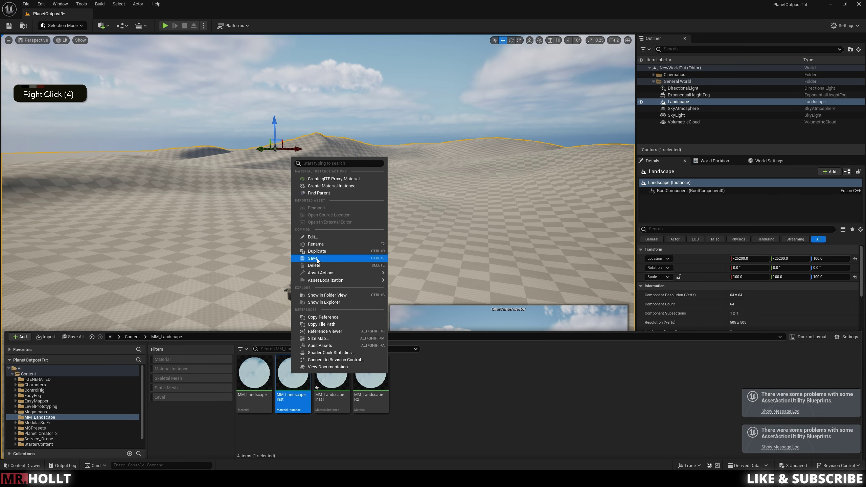
{"action": "left_click", "coordinate": [315, 266]}
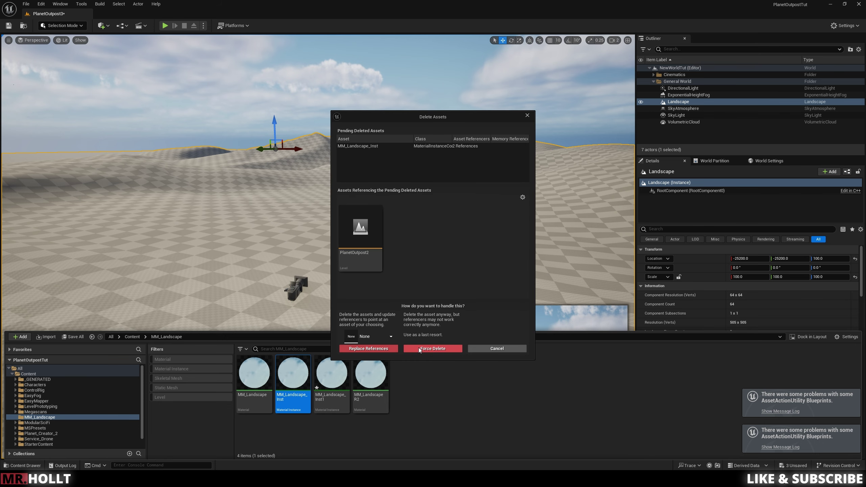
{"action": "left_click", "coordinate": [418, 348]}
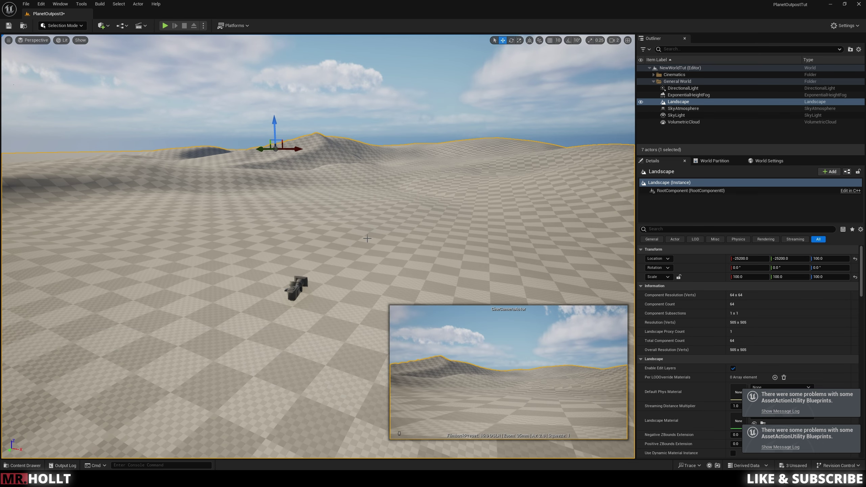
Assign the MM_Landscape_Inst1 material instance as the Landscape Material of the selected landscape.
{"action": "key", "text": "ctrl+space"}
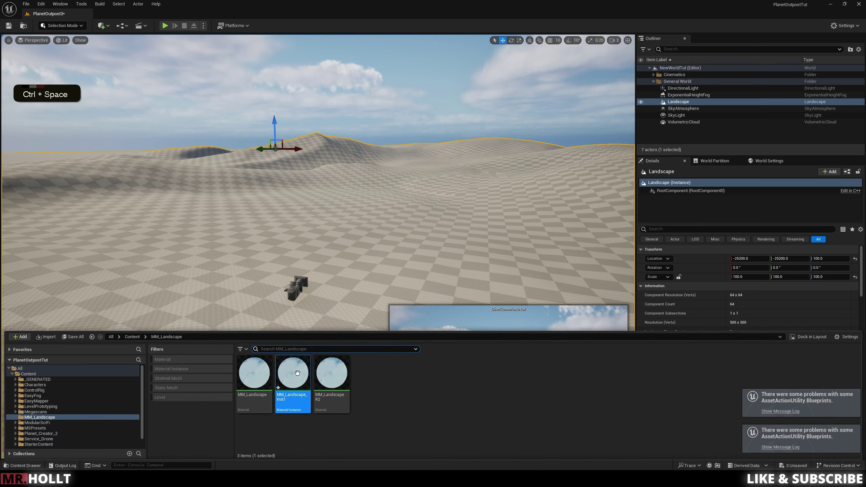
{"action": "left_click", "coordinate": [388, 219]}
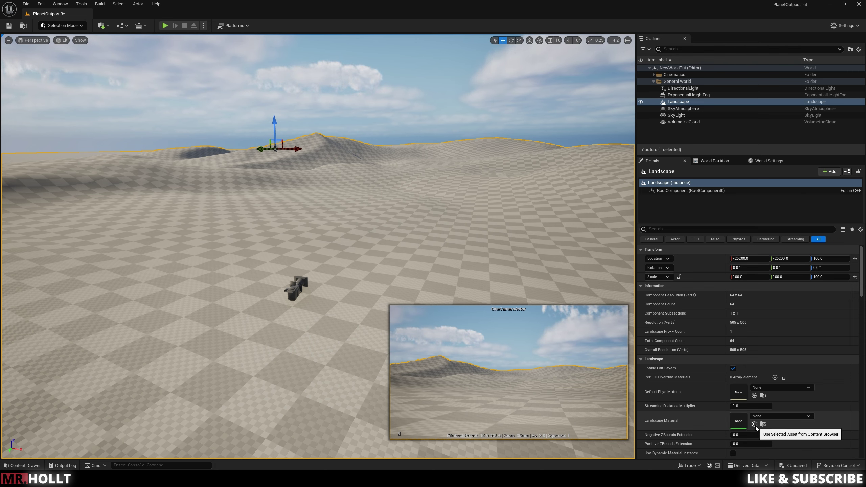
{"action": "left_click", "coordinate": [754, 425]}
{"action": "right_click_drag", "start_coordinate": [317, 239], "coordinate": [361, 232]}
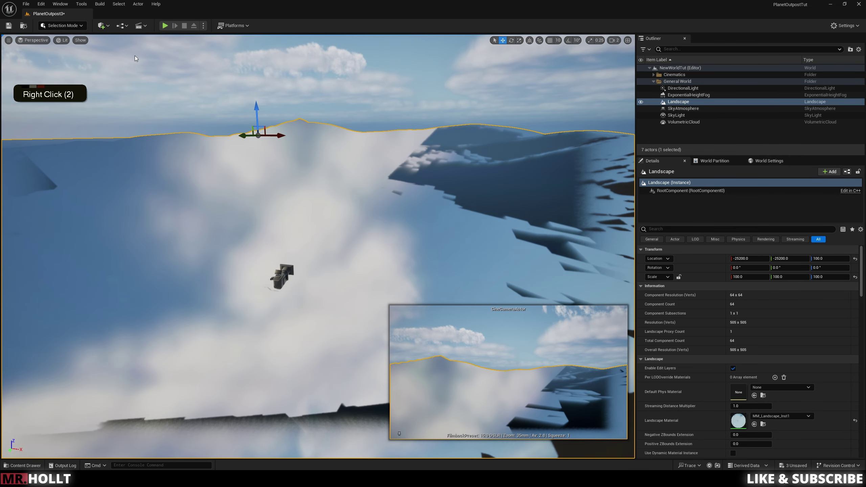
Switch to landscape painting and create a weight-blended layer info for the Base layer, saved in the MM_Landscape folder.
{"action": "left_click", "coordinate": [77, 26]}
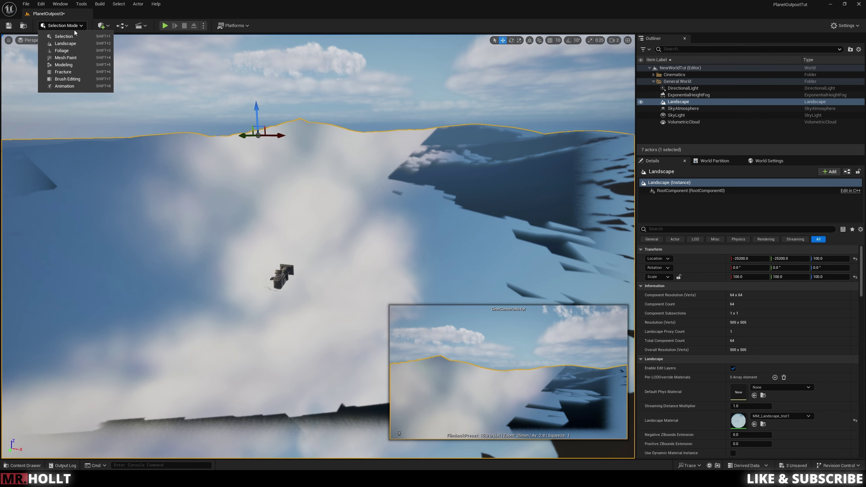
{"action": "left_click", "coordinate": [65, 43]}
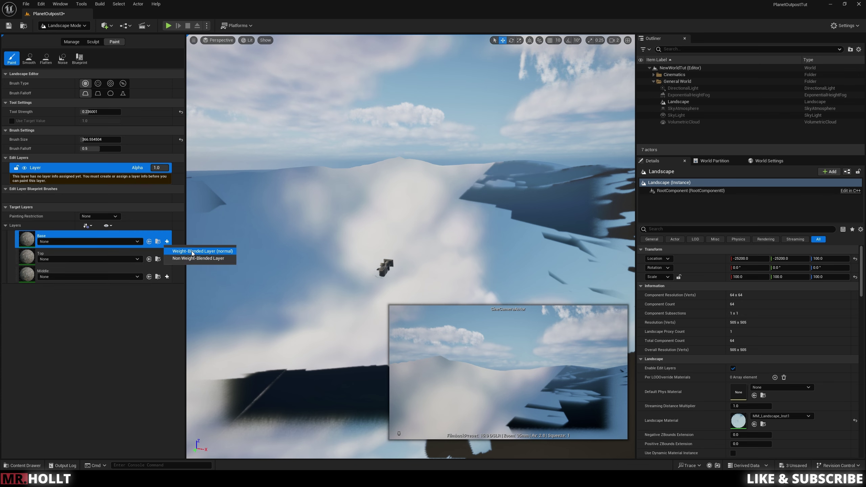
{"action": "left_click", "coordinate": [192, 252]}
{"action": "left_click", "coordinate": [387, 243]}
{"action": "left_click", "coordinate": [461, 308]}
Create a weight-blended layer info for the Top layer and save it in the MM_Landscape folder.
{"action": "left_click", "coordinate": [166, 261]}
{"action": "left_click", "coordinate": [191, 271]}
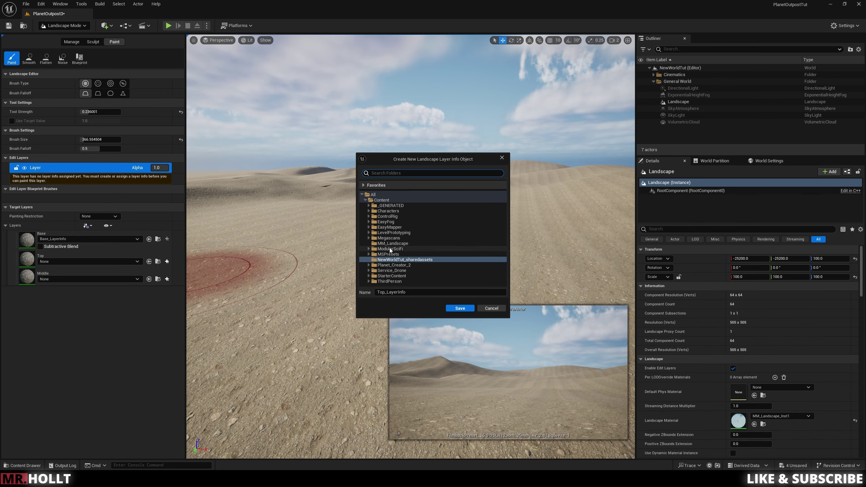
{"action": "left_click", "coordinate": [393, 242]}
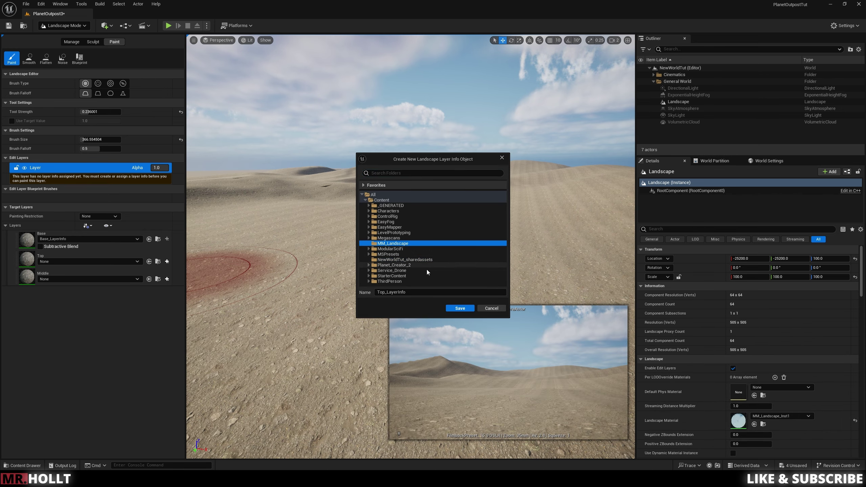
{"action": "left_click", "coordinate": [460, 308]}
Create a weight-blended layer info for the Middle layer and save it in the MM_Landscape folder.
{"action": "left_click", "coordinate": [166, 282]}
{"action": "left_click", "coordinate": [191, 291]}
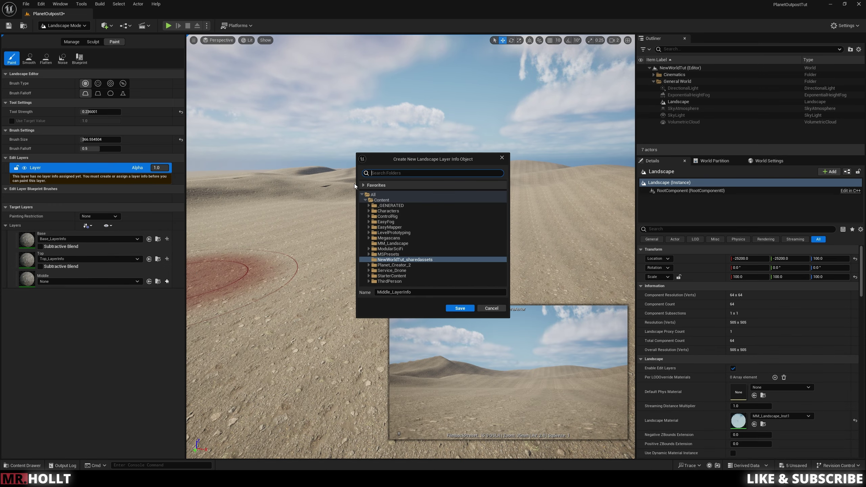
{"action": "left_click", "coordinate": [396, 244]}
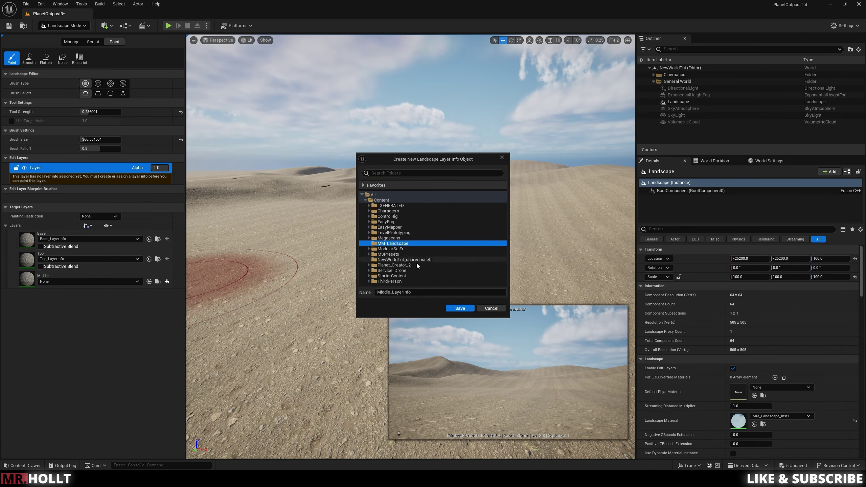
{"action": "left_click", "coordinate": [454, 309]}
Fly around the landscape to examine how the base ground texture looks on the terrain.
{"action": "right_click_drag", "start_coordinate": [522, 294], "coordinate": [532, 310]}
{"action": "key", "text": "w"}
{"action": "key", "text": "e"}
{"action": "key", "text": "s"}
{"action": "key", "text": "e"}
{"action": "key", "text": "w"}
{"action": "key", "text": "q"}
{"action": "key", "text": "q"}
{"action": "key", "text": "s"}
{"action": "mouse_move", "coordinate": [433, 263]}
{"action": "right_mouse_down"}
{"action": "mouse_move", "coordinate": [433, 280]}
{"action": "mouse_move", "coordinate": [433, 236]}
{"action": "right_mouse_up"}
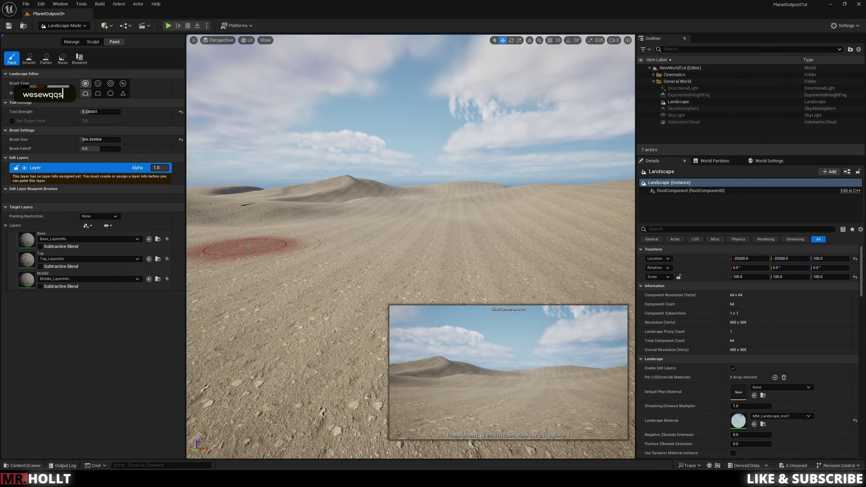
Open MM_Landscape_Inst1 and enable the Mid_Albedo, Mid_ARD, Mid_Normal and Mid_VarHeight texture overrides.
{"action": "key", "text": "ctrl+space"}
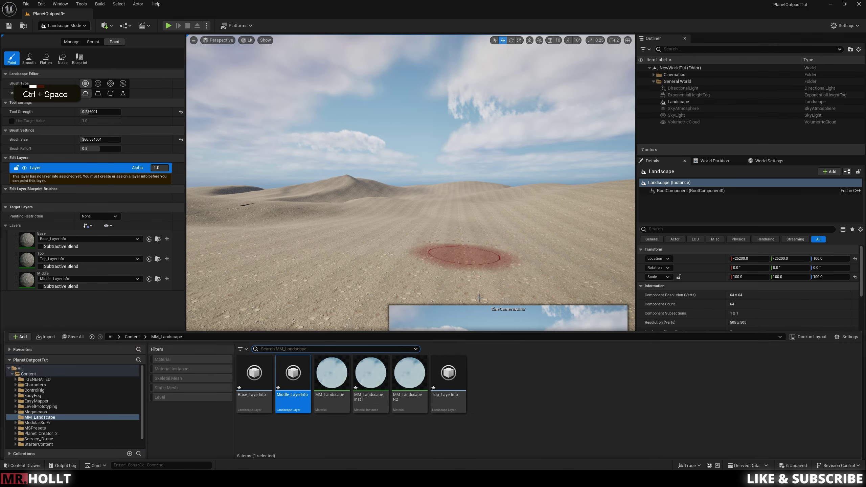
{"action": "double_click", "coordinate": [372, 381]}
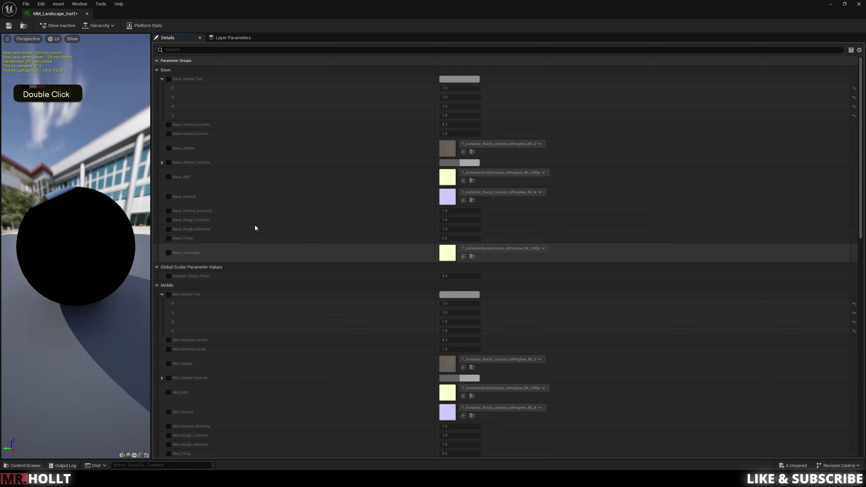
{"action": "right_click_drag", "start_coordinate": [313, 212], "coordinate": [312, 161]}
{"action": "left_click", "coordinate": [168, 312]}
{"action": "right_click_drag", "start_coordinate": [261, 333], "coordinate": [167, 185]}
{"action": "left_click", "coordinate": [168, 185]}
{"action": "left_click", "coordinate": [169, 204]}
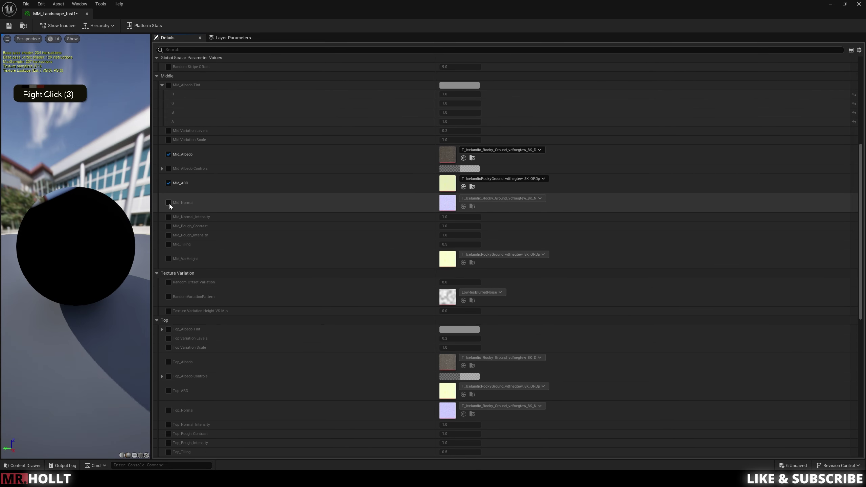
{"action": "left_click", "coordinate": [168, 258]}
Enable the Top layer's albedo, ARD, normal and variation height texture overrides in the material instance.
{"action": "scroll", "coordinate": [235, 300], "scroll_direction": "down", "scroll_amount": 3}
{"action": "left_click", "coordinate": [169, 309]}
{"action": "left_click", "coordinate": [168, 338]}
{"action": "left_click", "coordinate": [168, 357]}
{"action": "left_click", "coordinate": [168, 414]}
{"action": "right_click_drag", "start_coordinate": [314, 299], "coordinate": [312, 440]}
{"action": "right_click_drag", "start_coordinate": [284, 271], "coordinate": [329, 207]}
Open the Desert_Western_Ground_Gravel_Slate_01 folder inside the Megascans Surfaces folder.
{"action": "key", "text": "ctrl+space"}
{"action": "scroll", "coordinate": [68, 413], "scroll_direction": "down", "scroll_amount": 2}
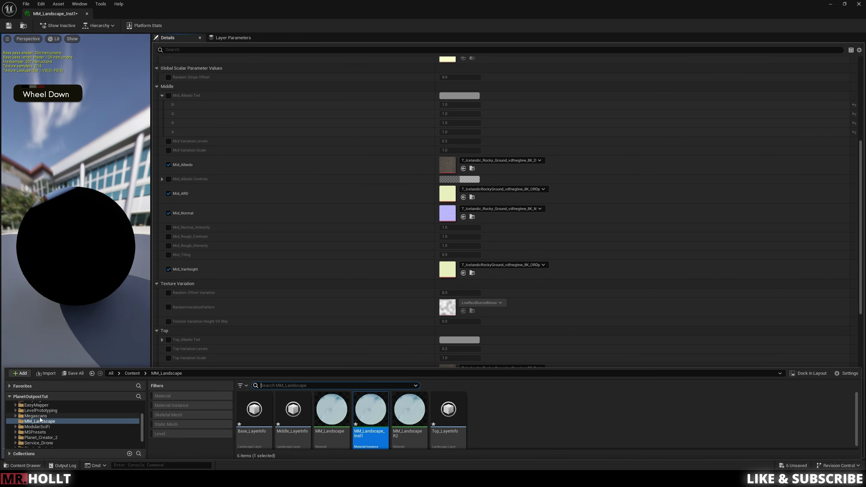
{"action": "left_click", "coordinate": [37, 416]}
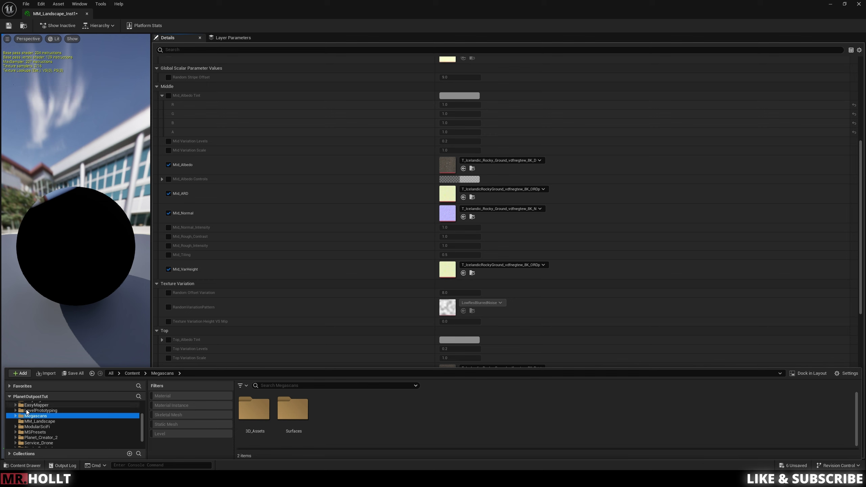
{"action": "double_click", "coordinate": [293, 408]}
{"action": "scroll", "coordinate": [276, 409], "scroll_direction": "down", "scroll_amount": 2}
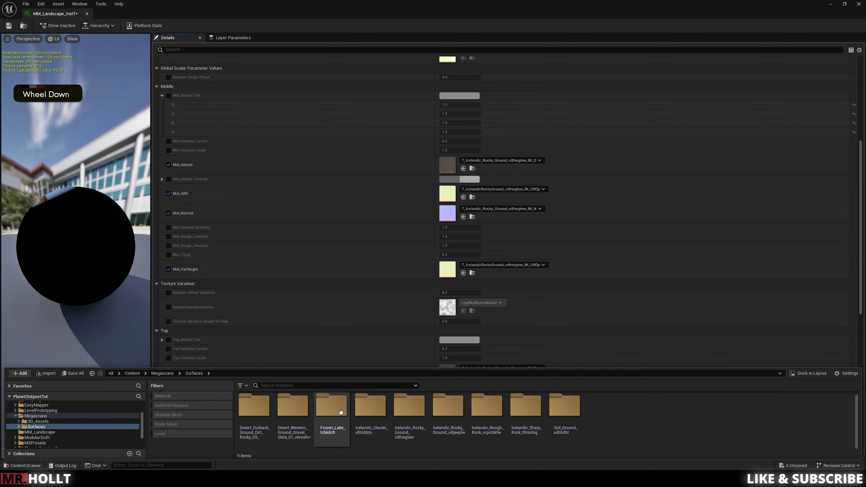
{"action": "double_click", "coordinate": [293, 406]}
Assign the Desert_Western_Ground_Gravel_Slate_01 textures to Top_Albedo, Top_ARD, Top_Normal and Top_VarHeight, using the ORDp map for ARD and height.
{"action": "scroll", "coordinate": [353, 292], "scroll_direction": "down", "scroll_amount": 5}
{"action": "left_click_drag", "start_coordinate": [300, 403], "coordinate": [448, 256]}
{"action": "left_click_drag", "start_coordinate": [339, 408], "coordinate": [446, 305]}
{"action": "left_click_drag", "start_coordinate": [370, 408], "coordinate": [447, 285]}
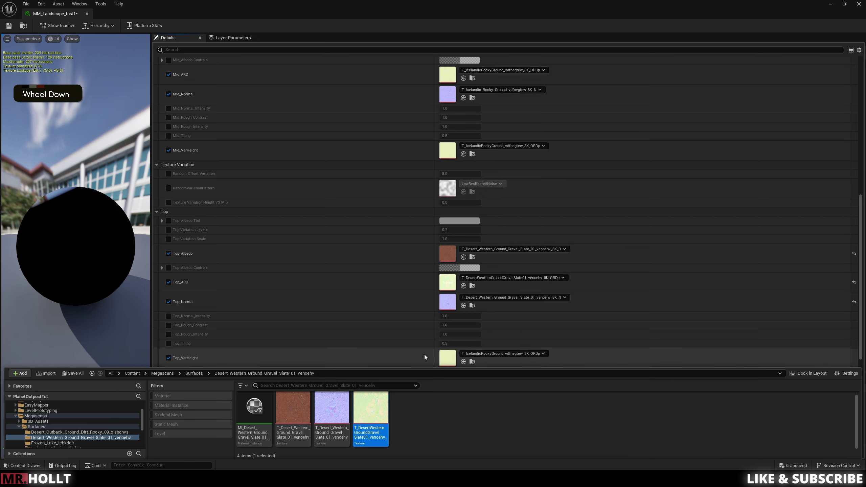
{"action": "scroll", "coordinate": [391, 340], "scroll_direction": "down", "scroll_amount": 3}
{"action": "left_click_drag", "start_coordinate": [370, 407], "coordinate": [447, 324]}
{"action": "scroll", "coordinate": [388, 301], "scroll_direction": "down", "scroll_amount": 1}
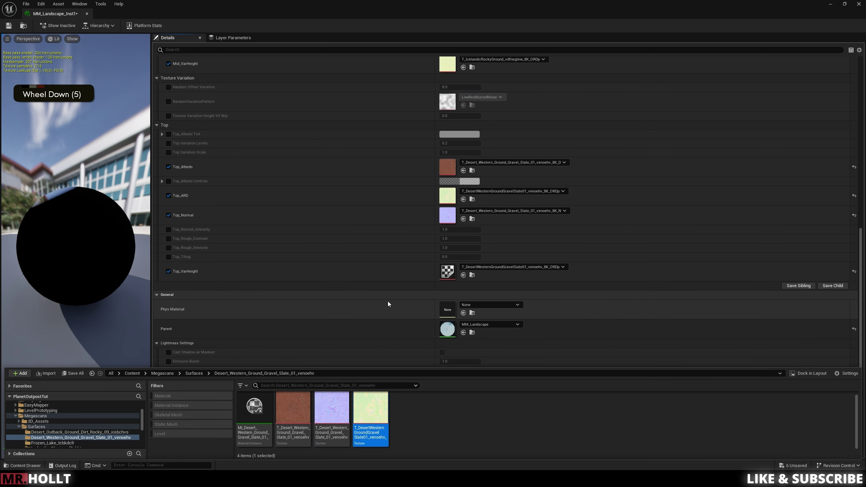
Assign the Soil_Ground textures to the Middle layer's albedo, ARD, normal and VarHeight slots, and save the material instance.
{"action": "scroll", "coordinate": [388, 301], "scroll_direction": "up", "scroll_amount": 1}
{"action": "scroll", "coordinate": [389, 305], "scroll_direction": "up", "scroll_amount": 4}
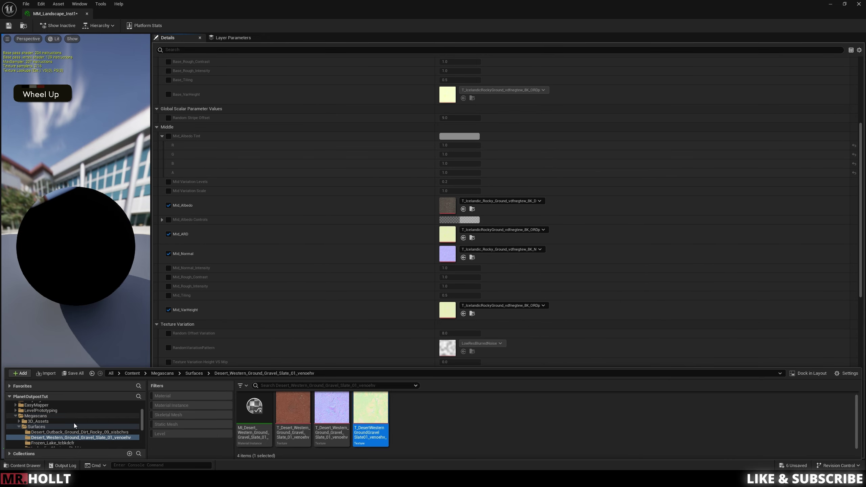
{"action": "scroll", "coordinate": [60, 427], "scroll_direction": "down", "scroll_amount": 3}
{"action": "left_click", "coordinate": [51, 432]}
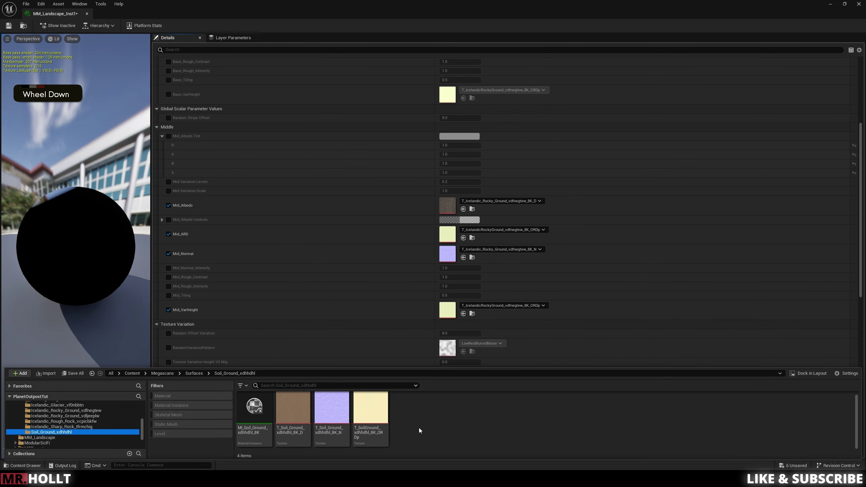
{"action": "left_click", "coordinate": [307, 400]}
{"action": "left_click_drag", "start_coordinate": [306, 400], "coordinate": [447, 205]}
{"action": "left_click_drag", "start_coordinate": [332, 407], "coordinate": [447, 253]}
{"action": "left_click_drag", "start_coordinate": [370, 408], "coordinate": [443, 310]}
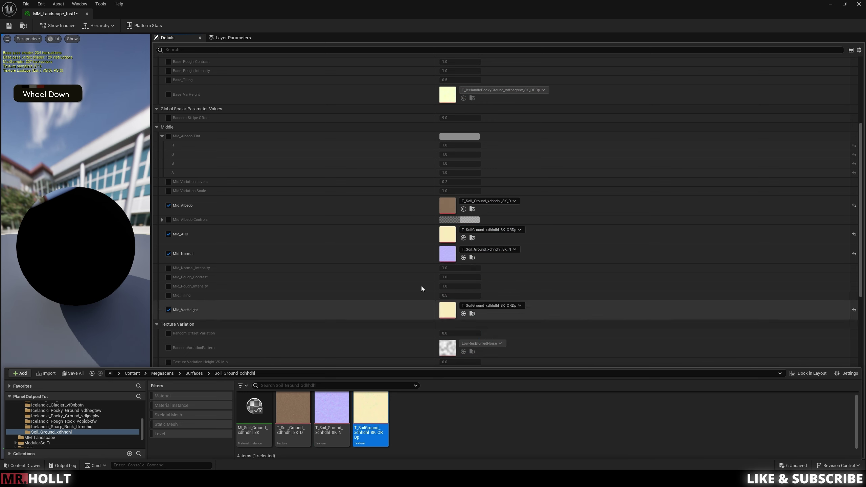
{"action": "left_click", "coordinate": [8, 26]}
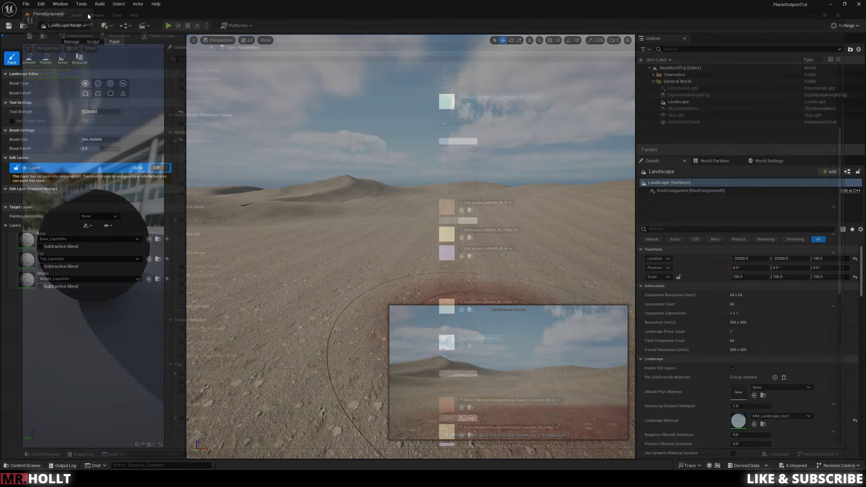
Select the Top layer and paint red gravel patches across the foreground sand in front of the camera.
{"action": "right_click_drag", "start_coordinate": [307, 211], "coordinate": [310, 273]}
{"action": "key", "text": "e"}
{"action": "key", "text": "w"}
{"action": "left_click", "coordinate": [118, 262]}
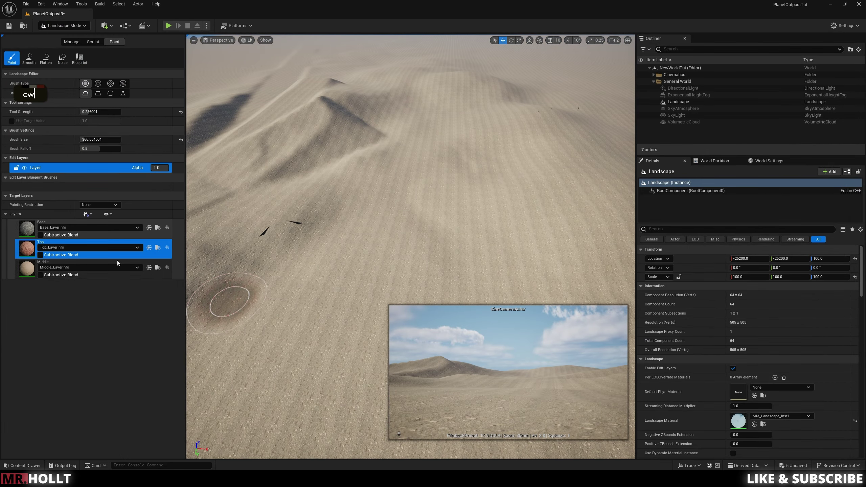
{"action": "right_click_drag", "start_coordinate": [478, 235], "coordinate": [489, 254]}
{"action": "mouse_move", "coordinate": [454, 219]}
{"action": "left_mouse_down"}
{"action": "mouse_move", "coordinate": [348, 239]}
{"action": "mouse_move", "coordinate": [391, 274]}
{"action": "left_mouse_up"}
{"action": "key", "text": "q"}
{"action": "right_click_drag", "start_coordinate": [390, 275], "coordinate": [392, 277]}
{"action": "left_click_drag", "start_coordinate": [344, 203], "coordinate": [360, 131]}
{"action": "right_click_drag", "start_coordinate": [359, 131], "coordinate": [358, 89]}
{"action": "key", "text": "e"}
{"action": "mouse_move", "coordinate": [267, 215]}
{"action": "left_mouse_down"}
{"action": "mouse_move", "coordinate": [339, 208]}
{"action": "mouse_move", "coordinate": [443, 158]}
{"action": "mouse_move", "coordinate": [366, 208]}
{"action": "left_mouse_up"}
{"action": "key", "text": "q"}
{"action": "mouse_move", "coordinate": [366, 208]}
{"action": "right_mouse_down"}
{"action": "mouse_move", "coordinate": [420, 187]}
{"action": "mouse_move", "coordinate": [402, 208]}
{"action": "mouse_move", "coordinate": [411, 176]}
{"action": "mouse_move", "coordinate": [423, 219]}
{"action": "mouse_move", "coordinate": [443, 205]}
{"action": "mouse_move", "coordinate": [482, 135]}
{"action": "right_mouse_up"}
{"action": "key", "text": "s"}
{"action": "key", "text": "s"}
{"action": "key", "text": "q"}
{"action": "key", "text": "q"}
{"action": "key", "text": "w"}
{"action": "key", "text": "e"}
{"action": "key", "text": "w"}
{"action": "key", "text": "e"}
{"action": "key", "text": "w"}
{"action": "key", "text": "e"}
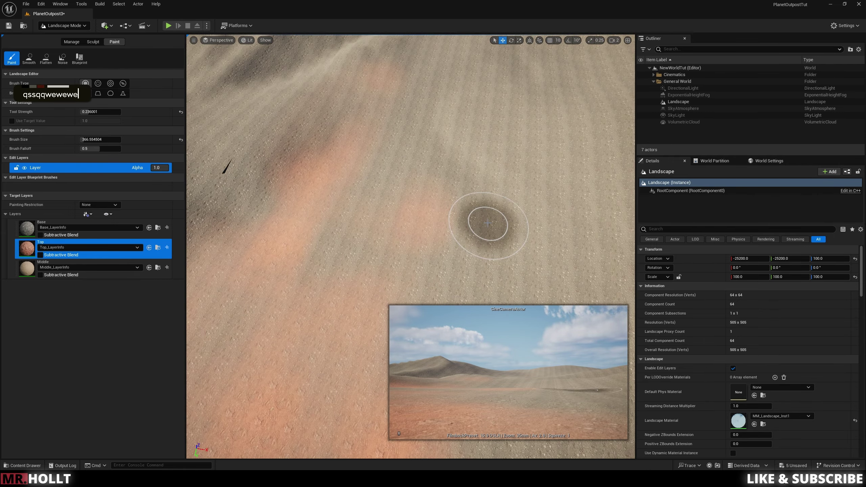
Extend the Top layer painting over the open ground beyond the foreground and onto the main dune's peak.
{"action": "mouse_move", "coordinate": [396, 182]}
{"action": "right_mouse_down"}
{"action": "mouse_move", "coordinate": [392, 133]}
{"action": "mouse_move", "coordinate": [406, 122]}
{"action": "mouse_move", "coordinate": [392, 118]}
{"action": "right_mouse_up"}
{"action": "key", "text": "s"}
{"action": "key", "text": "q"}
{"action": "key", "text": "q"}
{"action": "key", "text": "s"}
{"action": "left_click_drag", "start_coordinate": [400, 189], "coordinate": [404, 214]}
{"action": "right_click_drag", "start_coordinate": [404, 214], "coordinate": [461, 263]}
{"action": "key", "text": "e"}
{"action": "key", "text": "s"}
{"action": "key", "text": "d"}
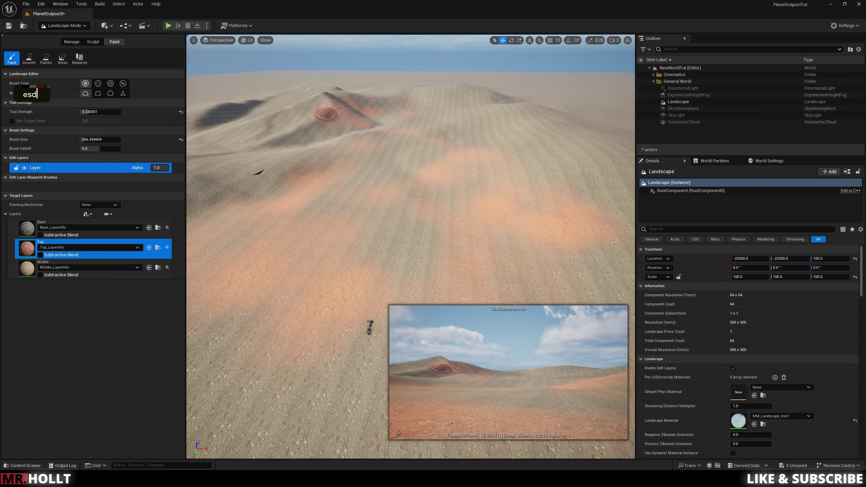
Paint the Top layer over the main dune's slopes, the smaller ridge before it and the surrounding ground.
{"action": "mouse_move", "coordinate": [336, 163]}
{"action": "right_mouse_down"}
{"action": "mouse_move", "coordinate": [300, 155]}
{"action": "mouse_move", "coordinate": [348, 148]}
{"action": "mouse_move", "coordinate": [347, 65]}
{"action": "mouse_move", "coordinate": [409, 245]}
{"action": "mouse_move", "coordinate": [431, 208]}
{"action": "mouse_move", "coordinate": [430, 161]}
{"action": "right_mouse_up"}
{"action": "key", "text": "q"}
{"action": "key", "text": "w"}
{"action": "key", "text": "d"}
{"action": "key", "text": "w"}
{"action": "key", "text": "e"}
{"action": "key", "text": "s"}
{"action": "key", "text": "w"}
{"action": "key", "text": "w"}
{"action": "key", "text": "s"}
{"action": "right_click_drag", "start_coordinate": [444, 253], "coordinate": [445, 282]}
{"action": "key", "text": "w"}
{"action": "key", "text": "e"}
{"action": "key", "text": "s"}
{"action": "key", "text": "s"}
{"action": "key", "text": "q"}
{"action": "key", "text": "q"}
{"action": "key", "text": "a"}
{"action": "key", "text": "a"}
{"action": "right_click_drag", "start_coordinate": [410, 245], "coordinate": [440, 273]}
{"action": "key", "text": "s"}
{"action": "key", "text": "q"}
{"action": "key", "text": "w"}
{"action": "key", "text": "s"}
{"action": "key", "text": "e"}
{"action": "key", "text": "e"}
{"action": "key", "text": "s"}
{"action": "right_click_drag", "start_coordinate": [485, 253], "coordinate": [485, 283]}
{"action": "key", "text": "e"}
{"action": "key", "text": "w"}
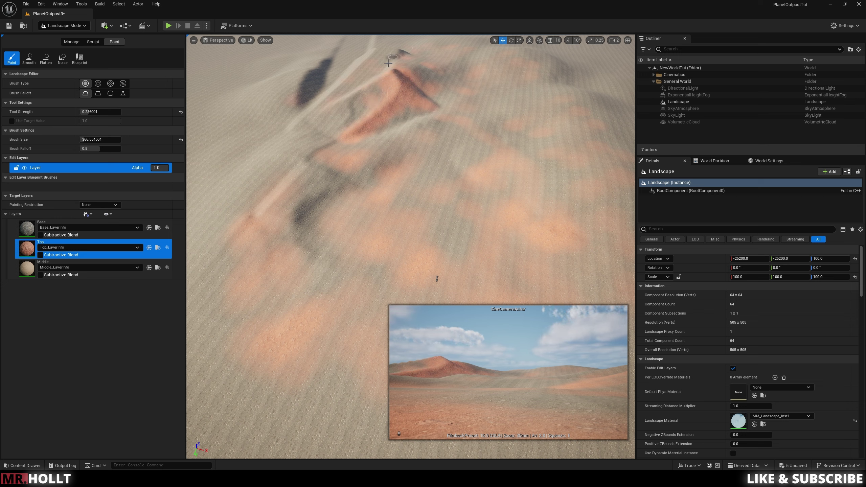
Paint the Top layer along the curved ridge behind the main dune.
{"action": "right_click_drag", "start_coordinate": [480, 51], "coordinate": [445, 154]}
{"action": "key", "text": "w"}
{"action": "key", "text": "w"}
{"action": "key", "text": "w"}
{"action": "key", "text": "e"}
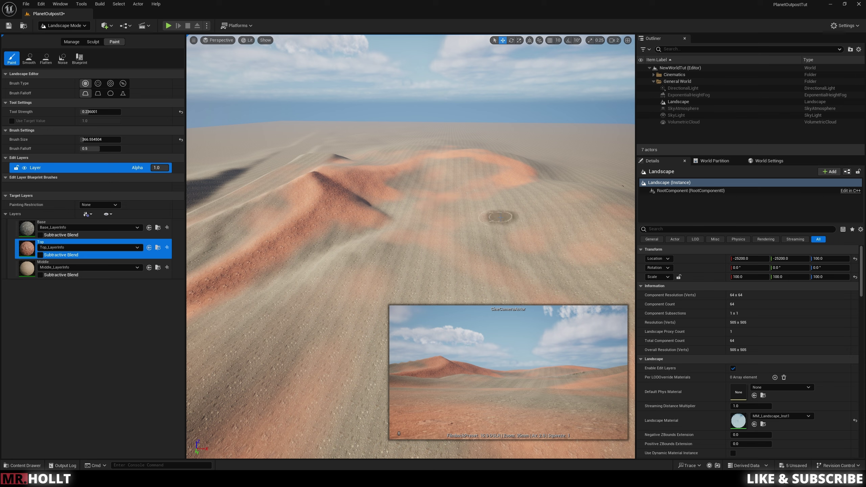
{"action": "right_click_drag", "start_coordinate": [614, 239], "coordinate": [597, 283]}
{"action": "key", "text": "s"}
{"action": "key", "text": "q"}
{"action": "key", "text": "s"}
{"action": "key", "text": "e"}
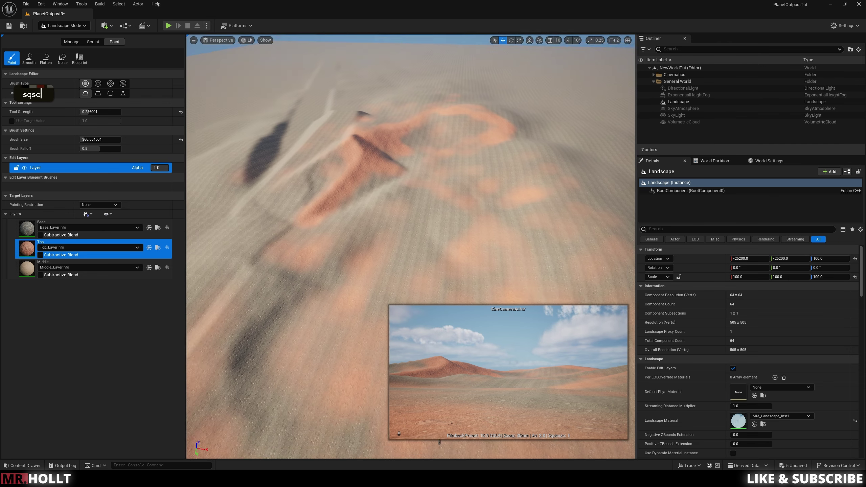
{"action": "right_click_drag", "start_coordinate": [549, 255], "coordinate": [547, 244]}
Select the Middle layer and paint soil over the ground at the foot of the main dune.
{"action": "left_click", "coordinate": [28, 269]}
{"action": "left_click", "coordinate": [28, 249]}
{"action": "left_click", "coordinate": [28, 272]}
{"action": "mouse_move", "coordinate": [355, 320]}
{"action": "right_mouse_down"}
{"action": "mouse_move", "coordinate": [355, 365]}
{"action": "mouse_move", "coordinate": [355, 320]}
{"action": "right_mouse_up"}
{"action": "key", "text": "s"}
{"action": "key", "text": "d"}
{"action": "key", "text": "q"}
{"action": "key", "text": "w"}
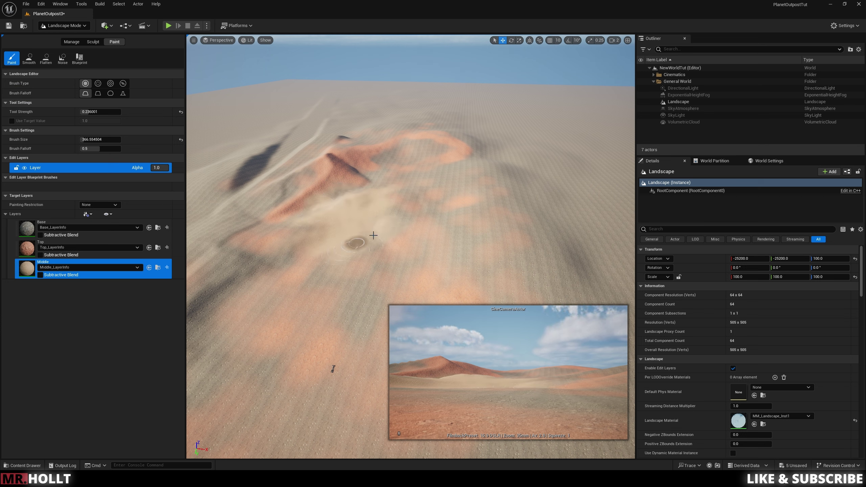
Paint the Middle layer down through the foreground over the red gravel in front of the camera.
{"action": "mouse_move", "coordinate": [414, 238]}
{"action": "left_mouse_down"}
{"action": "mouse_move", "coordinate": [369, 264]}
{"action": "mouse_move", "coordinate": [354, 319]}
{"action": "mouse_move", "coordinate": [361, 333]}
{"action": "mouse_move", "coordinate": [321, 315]}
{"action": "mouse_move", "coordinate": [391, 378]}
{"action": "left_mouse_up"}
{"action": "right_click_drag", "start_coordinate": [406, 294], "coordinate": [406, 181]}
{"action": "key", "text": "q"}
{"action": "key", "text": "q"}
{"action": "key", "text": "q"}
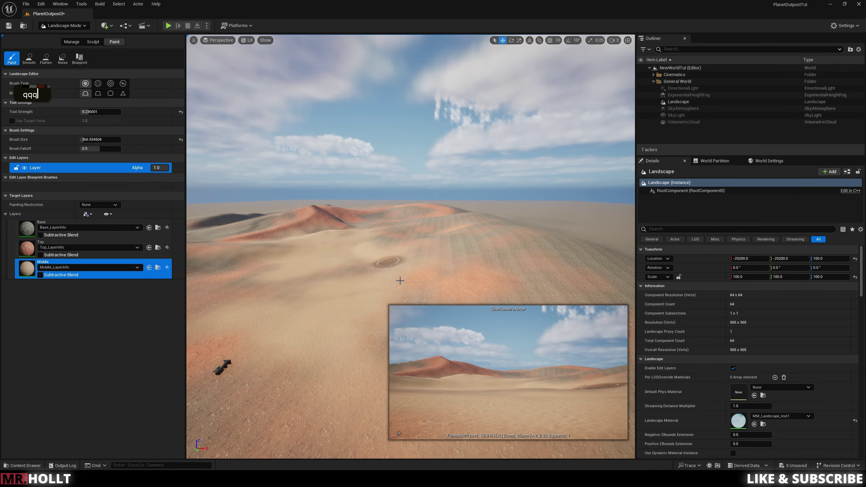
Fly around the landscape to examine how the painted Middle and Top layers blend with the base ground.
{"action": "key", "text": "s"}
{"action": "key", "text": "e"}
{"action": "key", "text": "q"}
{"action": "key", "text": "a"}
{"action": "key", "text": "w"}
{"action": "key", "text": "w"}
{"action": "key", "text": "w"}
{"action": "key", "text": "e"}
{"action": "key", "text": "w"}
{"action": "right_click_drag", "start_coordinate": [406, 181], "coordinate": [402, 290]}
{"action": "key", "text": "w"}
{"action": "key", "text": "w"}
{"action": "key", "text": "s"}
{"action": "key", "text": "q"}
{"action": "right_click_drag", "start_coordinate": [329, 242], "coordinate": [309, 200]}
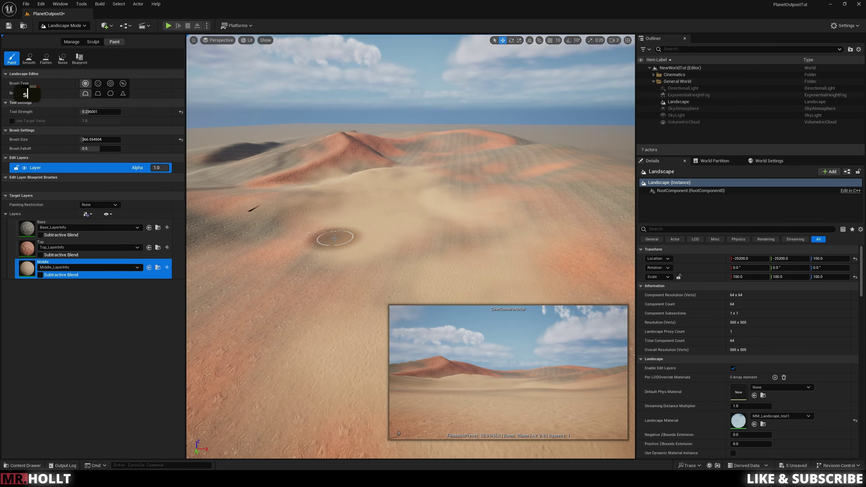
Open MM_Landscape_Inst1 from the MM_Landscape folder.
{"action": "key", "text": "ctrl+space"}
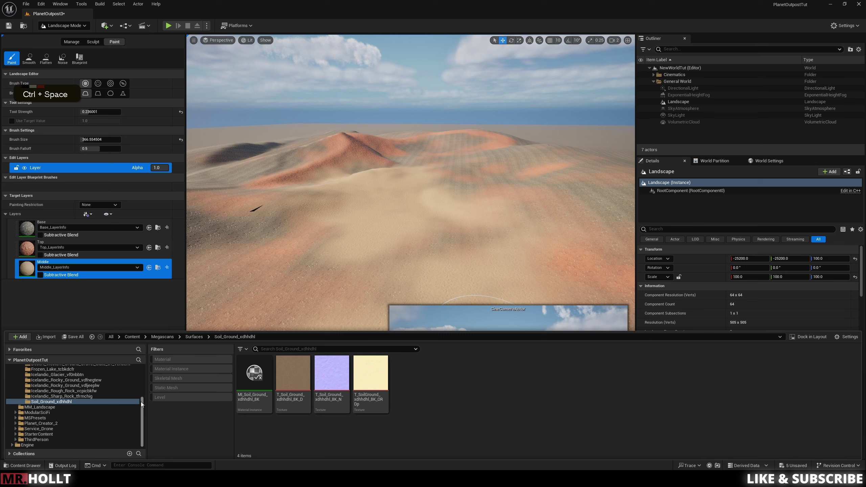
{"action": "scroll", "coordinate": [140, 406], "scroll_direction": "up", "scroll_amount": 4}
{"action": "left_click", "coordinate": [32, 407]}
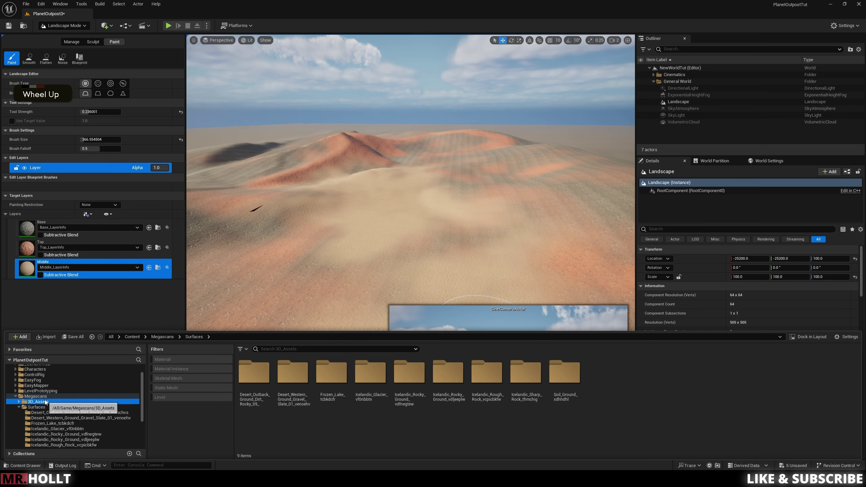
{"action": "left_click", "coordinate": [35, 396]}
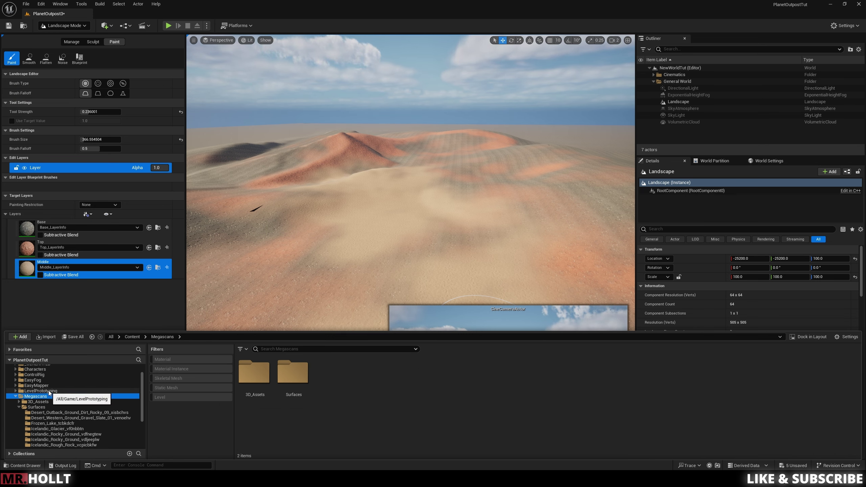
{"action": "scroll", "coordinate": [49, 393], "scroll_direction": "up", "scroll_amount": 4}
{"action": "scroll", "coordinate": [46, 404], "scroll_direction": "down", "scroll_amount": 1}
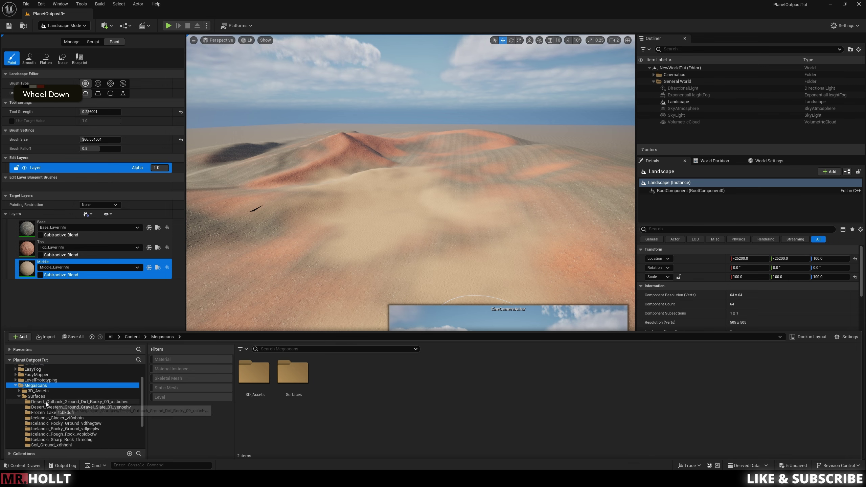
{"action": "left_click", "coordinate": [19, 397]}
{"action": "left_click", "coordinate": [23, 407]}
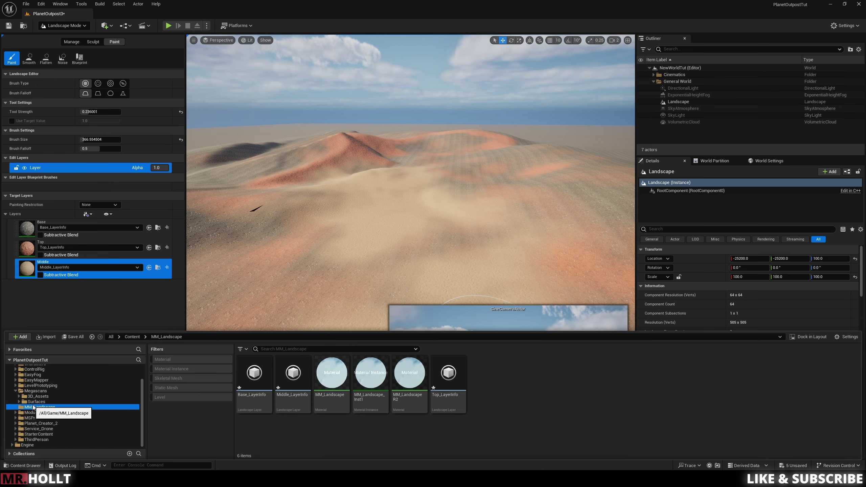
{"action": "double_click", "coordinate": [370, 373]}
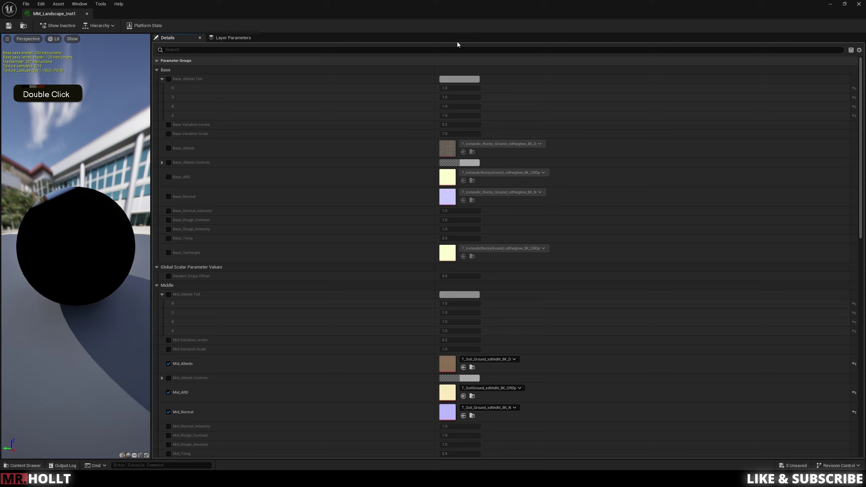
Reduce the material instance window and place it beside a view of the unpainted base ground.
{"action": "left_click", "coordinate": [845, 3]}
{"action": "left_click_drag", "start_coordinate": [475, 53], "coordinate": [704, 147]}
{"action": "right_click_drag", "start_coordinate": [312, 213], "coordinate": [312, 214]}
{"action": "key", "text": "s"}
{"action": "key", "text": "e"}
{"action": "key", "text": "d"}
{"action": "key", "text": "w"}
{"action": "key", "text": "s"}
{"action": "key", "text": "s"}
{"action": "key", "text": "d"}
{"action": "key", "text": "w"}
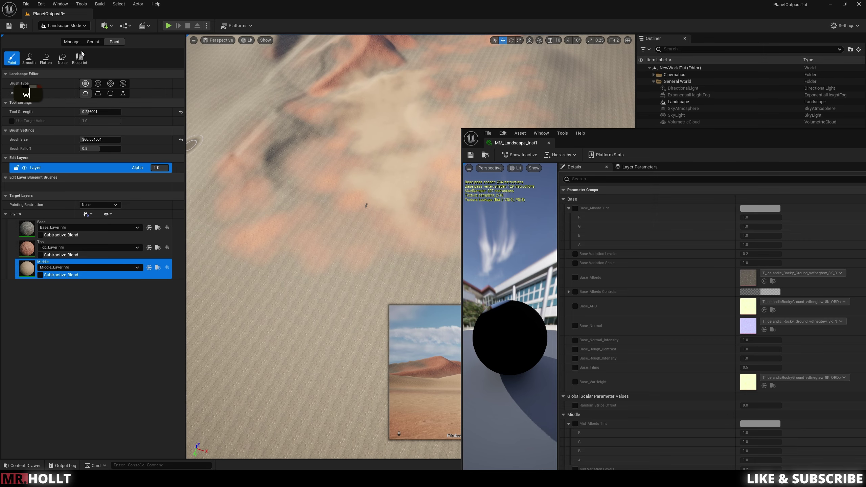
{"action": "left_click", "coordinate": [75, 29]}
{"action": "left_click", "coordinate": [105, 338]}
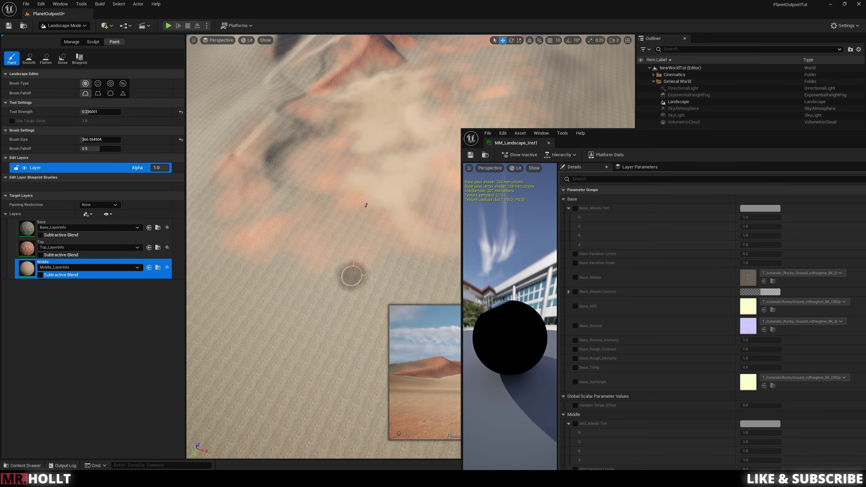
{"action": "left_click_drag", "start_coordinate": [717, 140], "coordinate": [680, 139]}
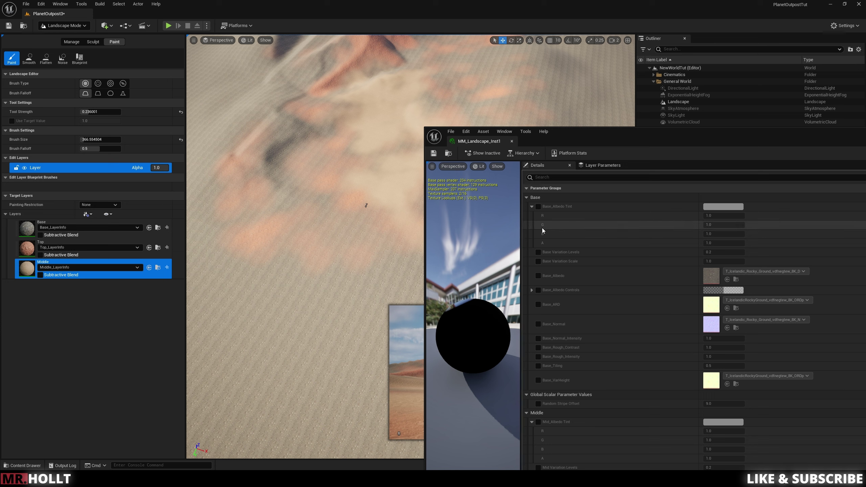
Enable the Base_Albedo Tint, Base Variation Levels and Base Variation Scale overrides in the material instance.
{"action": "left_click", "coordinate": [538, 207]}
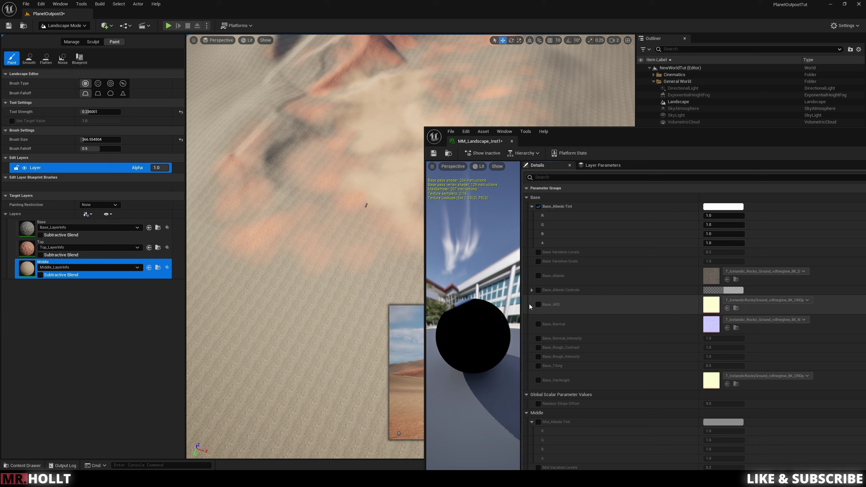
{"action": "left_click", "coordinate": [539, 252]}
{"action": "left_click", "coordinate": [538, 261]}
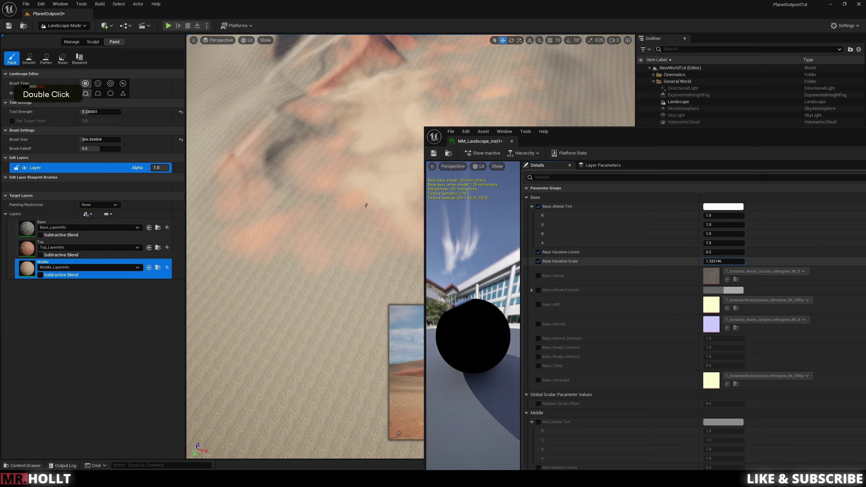
Raise the Base Variation Scale to about 8.94 and view the base ground from farther above.
{"action": "mouse_move", "coordinate": [723, 262]}
{"action": "left_mouse_down"}
{"action": "mouse_move", "coordinate": [697, 258]}
{"action": "mouse_move", "coordinate": [744, 252]}
{"action": "mouse_move", "coordinate": [736, 252]}
{"action": "left_mouse_up"}
{"action": "right_click_drag", "start_coordinate": [369, 212], "coordinate": [323, 184]}
{"action": "key", "text": "w"}
{"action": "key", "text": "s"}
{"action": "key", "text": "a"}
{"action": "key", "text": "e"}
{"action": "right_click_drag", "start_coordinate": [420, 67], "coordinate": [419, 285]}
{"action": "key", "text": "a"}
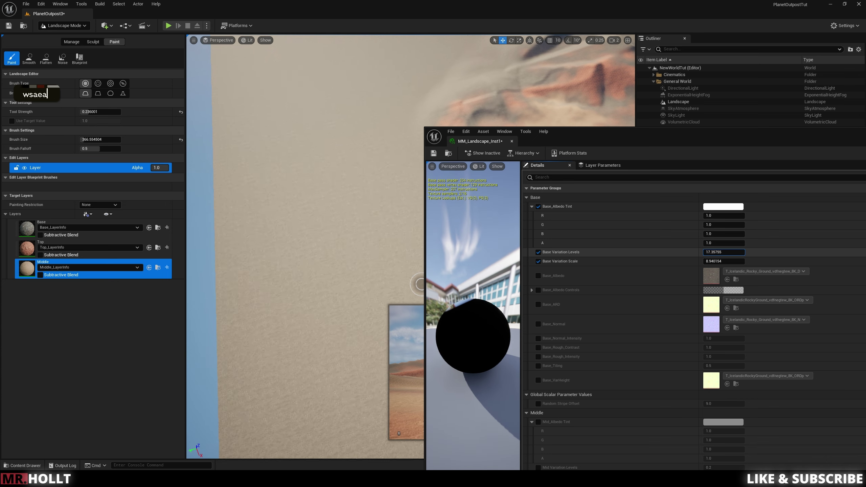
Adjust the Base Variation Levels to about 3.35 while checking the base ground's pattern up close.
{"action": "left_click_drag", "start_coordinate": [723, 252], "coordinate": [703, 252]}
{"action": "key", "text": "w"}
{"action": "right_click_drag", "start_coordinate": [409, 283], "coordinate": [386, 269]}
{"action": "key", "text": "s"}
{"action": "left_click_drag", "start_coordinate": [714, 252], "coordinate": [717, 252]}
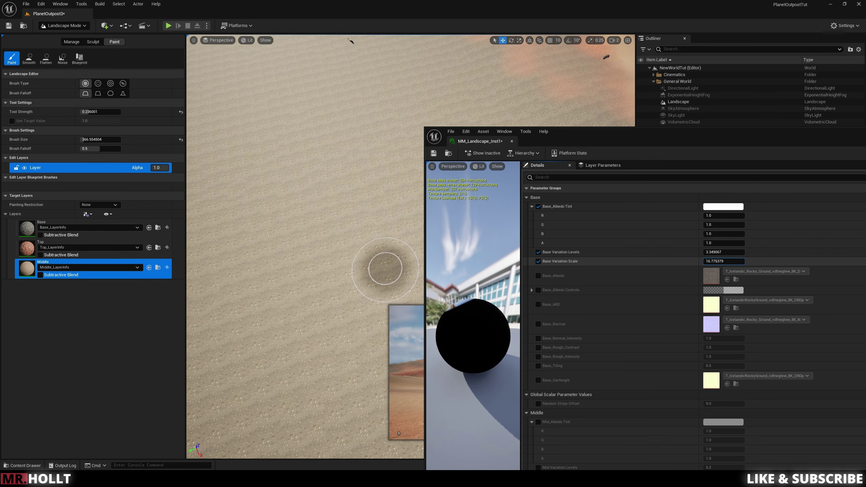
Adjust the Base Variation Scale to about 3.29, comparing the ground from a distant view.
{"action": "left_click_drag", "start_coordinate": [713, 261], "coordinate": [712, 261]}
{"action": "key", "text": "s"}
{"action": "right_click_drag", "start_coordinate": [329, 271], "coordinate": [391, 278]}
{"action": "mouse_move", "coordinate": [718, 261]}
{"action": "left_mouse_down"}
{"action": "mouse_move", "coordinate": [733, 261]}
{"action": "mouse_move", "coordinate": [714, 261]}
{"action": "mouse_move", "coordinate": [729, 255]}
{"action": "left_mouse_up"}
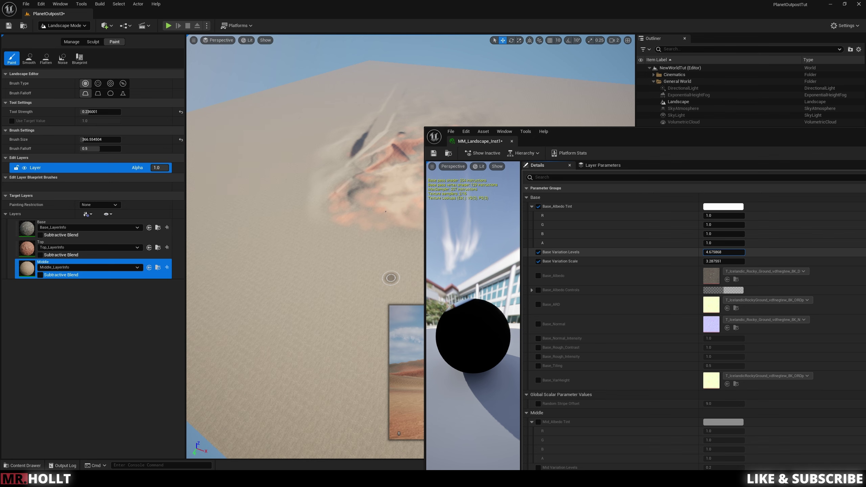
Adjust the Base Variation Levels to about 4.28 and inspect the transition between base ground and painted dunes.
{"action": "left_click_drag", "start_coordinate": [724, 252], "coordinate": [722, 252]}
{"action": "key", "text": "w"}
{"action": "mouse_move", "coordinate": [406, 294]}
{"action": "right_mouse_down"}
{"action": "mouse_move", "coordinate": [406, 306]}
{"action": "mouse_move", "coordinate": [405, 263]}
{"action": "mouse_move", "coordinate": [409, 306]}
{"action": "right_mouse_up"}
{"action": "key", "text": "w"}
{"action": "key", "text": "s"}
{"action": "key", "text": "e"}
{"action": "key", "text": "w"}
{"action": "key", "text": "w"}
Set the Base Variation Levels to 4 and the Base Variation Scale to 3.
{"action": "scroll", "coordinate": [686, 259], "scroll_direction": "down", "scroll_amount": 2}
{"action": "left_click", "coordinate": [731, 252]}
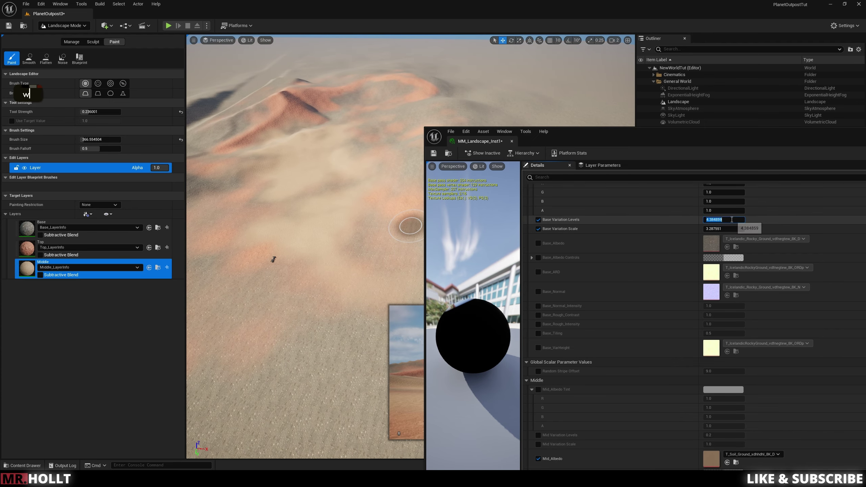
{"action": "left_click", "coordinate": [714, 229]}
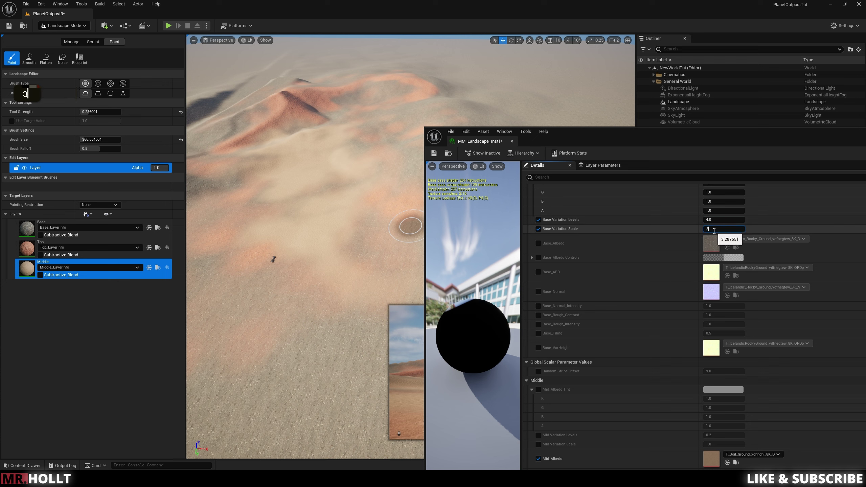
Enable the Mid Variation Levels and Mid Variation Scale overrides and set them to 4 and 3.
{"action": "scroll", "coordinate": [621, 303], "scroll_direction": "down", "scroll_amount": 4}
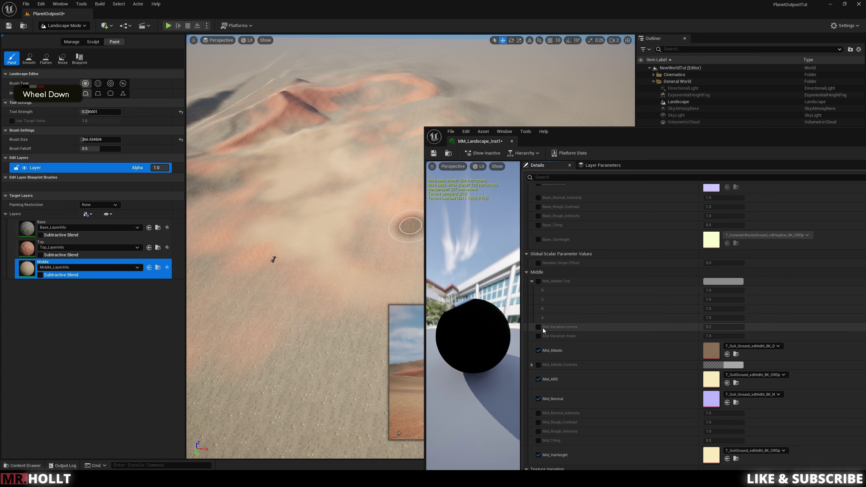
{"action": "left_click", "coordinate": [537, 334]}
{"action": "scroll", "coordinate": [536, 333], "scroll_direction": "down", "scroll_amount": 2}
{"action": "scroll", "coordinate": [535, 301], "scroll_direction": "up", "scroll_amount": 1}
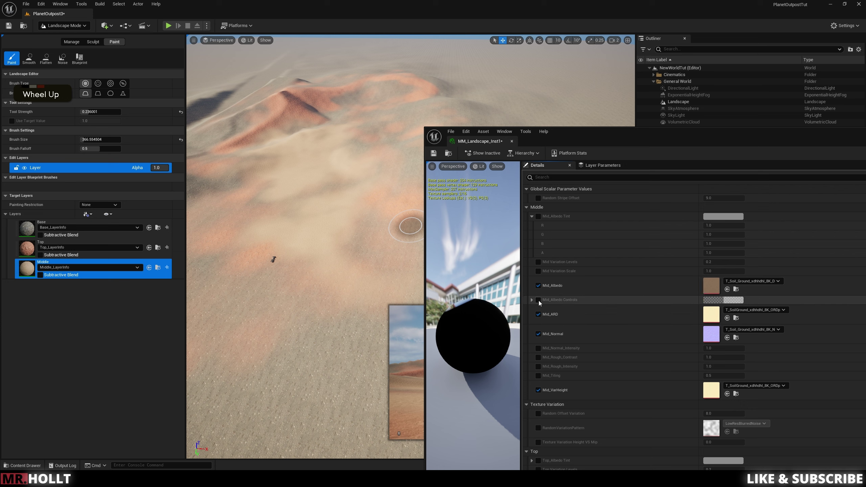
{"action": "left_click", "coordinate": [538, 262]}
{"action": "left_click", "coordinate": [538, 271]}
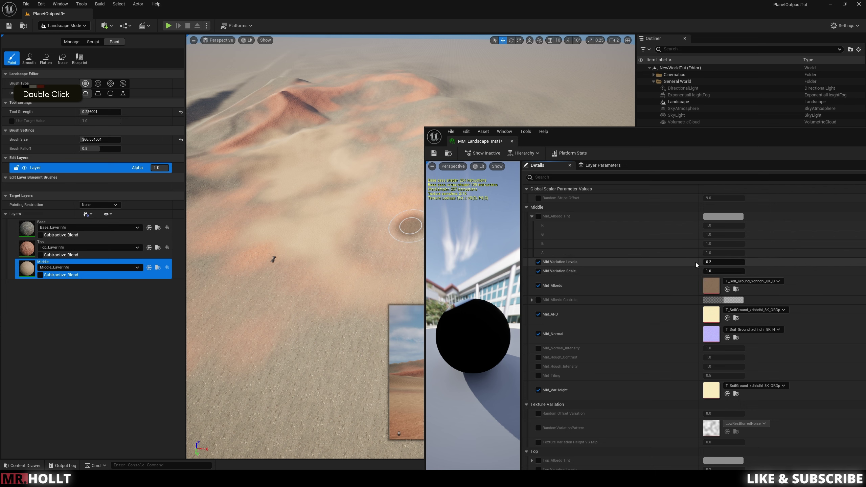
{"action": "type", "text": "4"}
{"action": "left_click", "coordinate": [719, 271]}
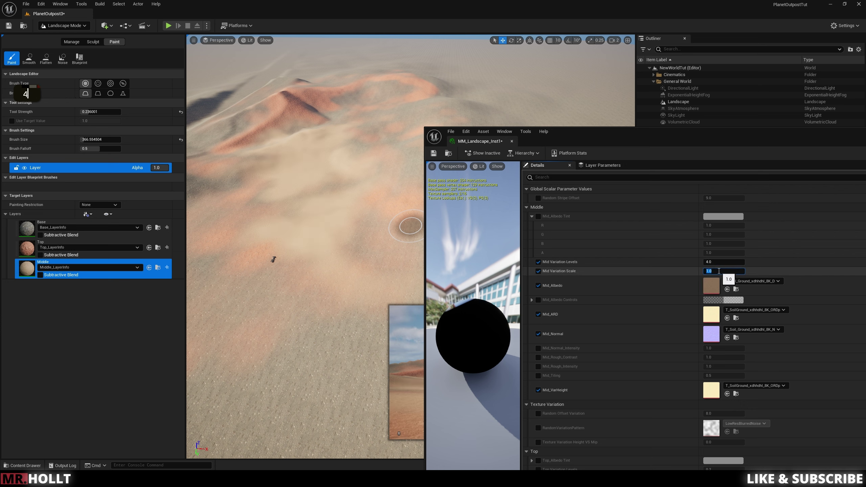
{"action": "key", "text": "Return"}
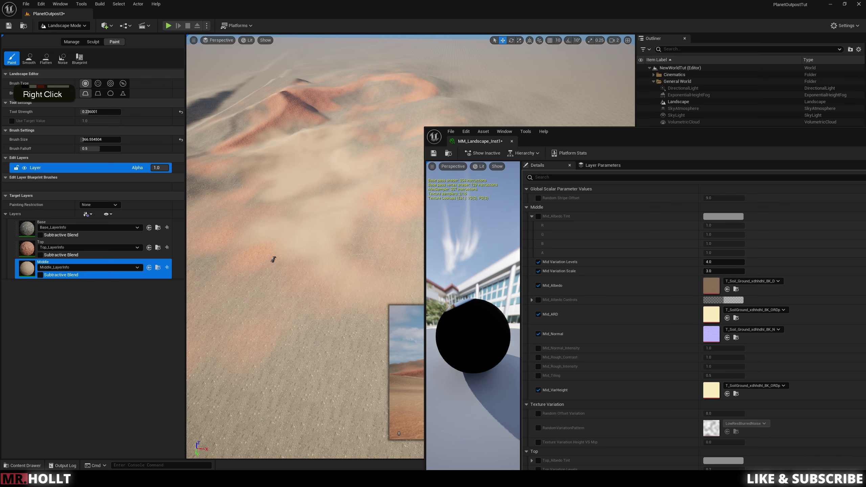
Enable the Top Variation Levels and Top Variation Scale overrides and set them to 4 and 3.
{"action": "scroll", "coordinate": [647, 344], "scroll_direction": "down", "scroll_amount": 2}
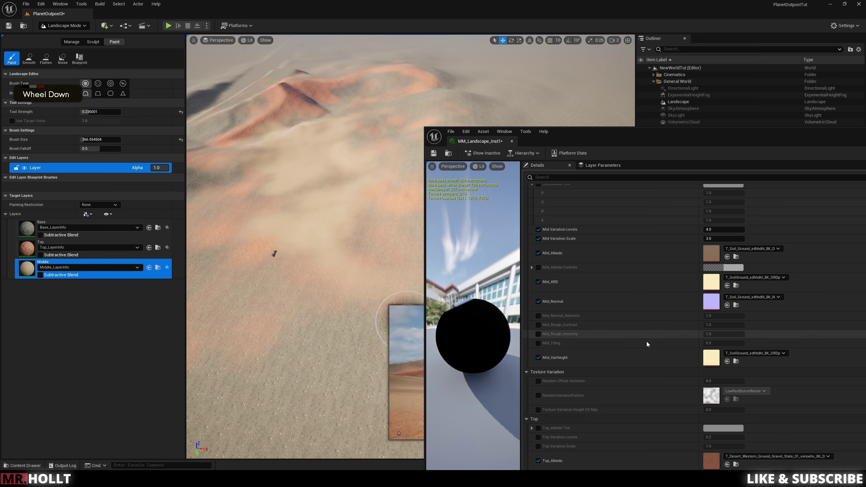
{"action": "scroll", "coordinate": [647, 341], "scroll_direction": "down", "scroll_amount": 7}
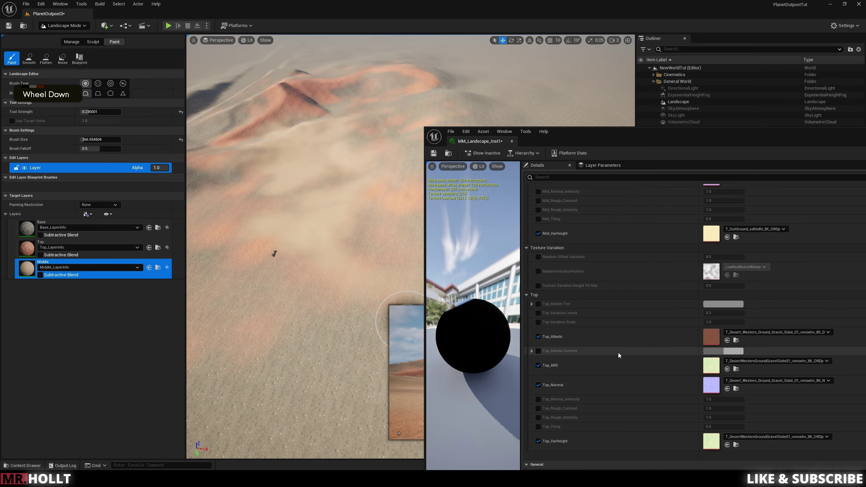
{"action": "left_click", "coordinate": [537, 314]}
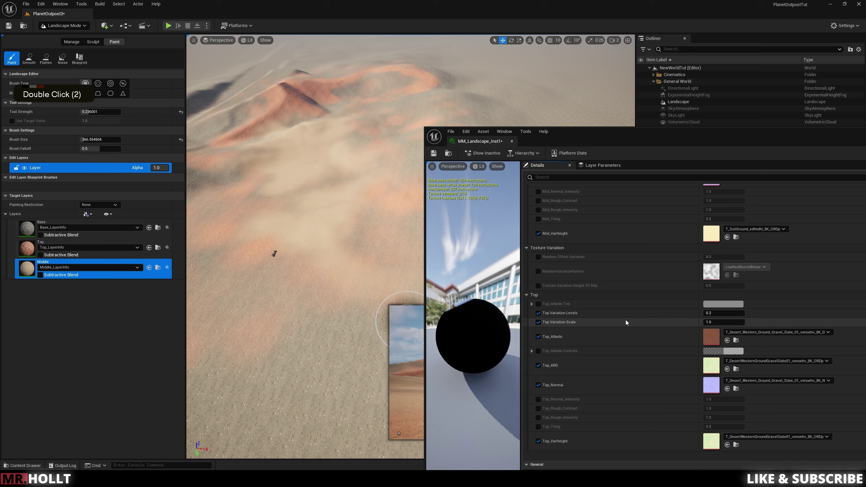
{"action": "key", "text": "Return"}
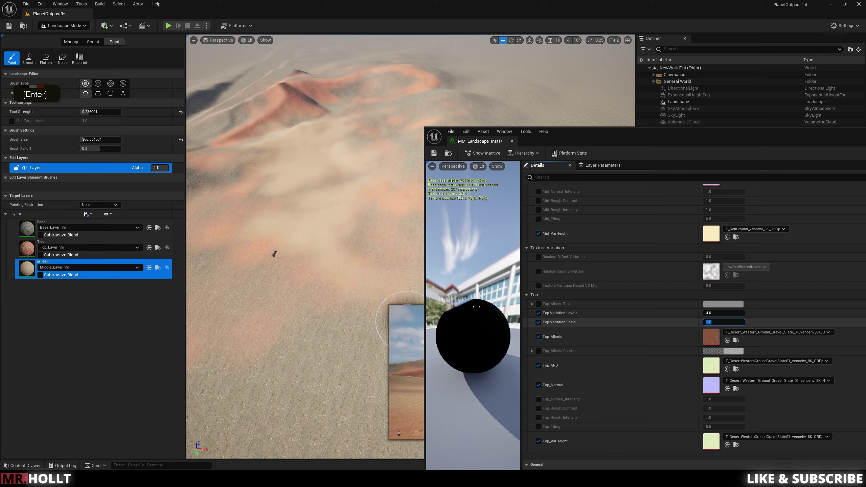
Fly down to ground level behind the cine camera to examine the texture variation on the painted layers.
{"action": "right_click_drag", "start_coordinate": [289, 286], "coordinate": [246, 304]}
{"action": "mouse_move", "coordinate": [336, 239]}
{"action": "right_mouse_down"}
{"action": "mouse_move", "coordinate": [331, 205]}
{"action": "mouse_move", "coordinate": [403, 260]}
{"action": "mouse_move", "coordinate": [422, 228]}
{"action": "mouse_move", "coordinate": [418, 205]}
{"action": "right_mouse_up"}
{"action": "key", "text": "s"}
{"action": "key", "text": "a"}
{"action": "key", "text": "w"}
{"action": "key", "text": "e"}
{"action": "key", "text": "s"}
{"action": "key", "text": "q"}
{"action": "key", "text": "w"}
{"action": "key", "text": "w"}
{"action": "key", "text": "w"}
{"action": "key", "text": "w"}
{"action": "key", "text": "w"}
{"action": "key", "text": "w"}
{"action": "key", "text": "w"}
{"action": "key", "text": "w"}
{"action": "key", "text": "w"}
{"action": "key", "text": "w"}
{"action": "key", "text": "w"}
{"action": "key", "text": "w"}
{"action": "key", "text": "w"}
{"action": "key", "text": "w"}
{"action": "key", "text": "w"}
{"action": "key", "text": "a"}
{"action": "key", "text": "q"}
{"action": "right_click_drag", "start_coordinate": [331, 181], "coordinate": [331, 168]}
{"action": "key", "text": "w"}
{"action": "key", "text": "a"}
{"action": "key", "text": "q"}
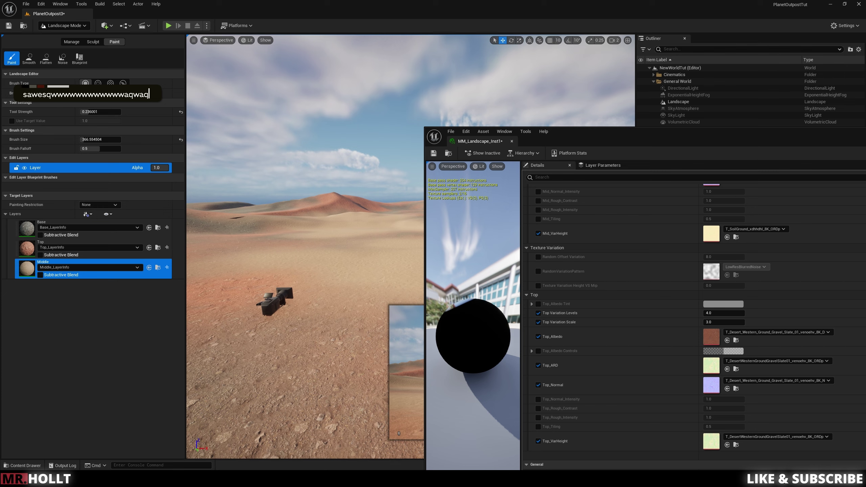
Move the material instance window clear of the viewport and view the whole landscape from high above.
{"action": "left_click_drag", "start_coordinate": [773, 141], "coordinate": [512, 433]}
{"action": "right_click_drag", "start_coordinate": [467, 287], "coordinate": [413, 287]}
{"action": "right_click_drag", "start_coordinate": [361, 236], "coordinate": [464, 293]}
{"action": "key", "text": "a"}
{"action": "key", "text": "a"}
{"action": "key", "text": "w"}
{"action": "key", "text": "q"}
{"action": "key", "text": "s"}
{"action": "key", "text": "e"}
{"action": "key", "text": "d"}
Bring the material instance back beside the viewport and set Base Variation Levels to about 8.93 and Base Variation Scale to about 6.83.
{"action": "key", "text": "ctrl+space"}
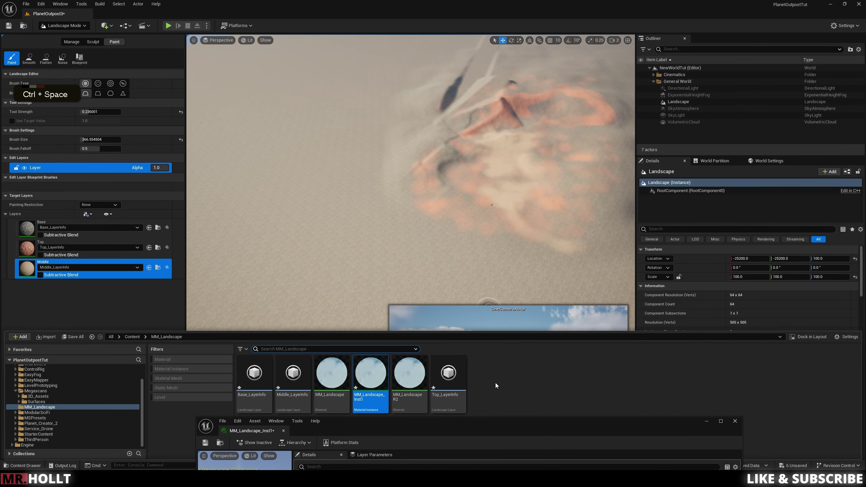
{"action": "scroll", "coordinate": [678, 246], "scroll_direction": "up", "scroll_amount": 3}
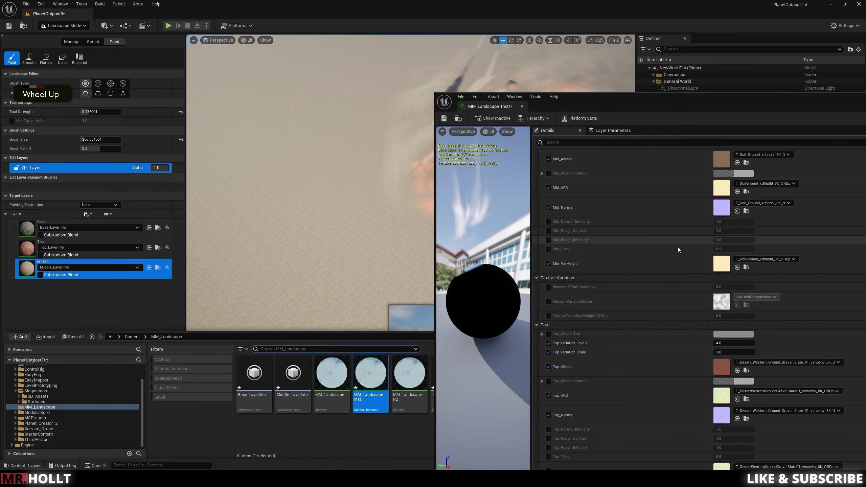
{"action": "scroll", "coordinate": [631, 212], "scroll_direction": "up", "scroll_amount": 3}
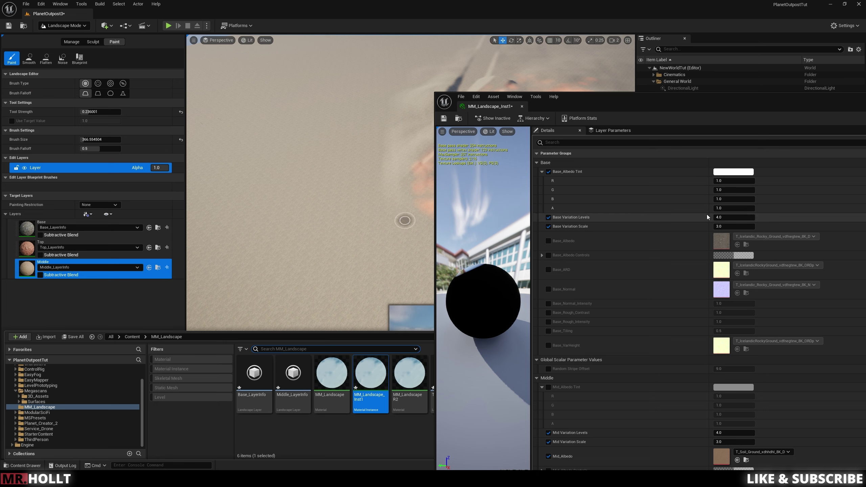
{"action": "left_click_drag", "start_coordinate": [717, 217], "coordinate": [726, 217]}
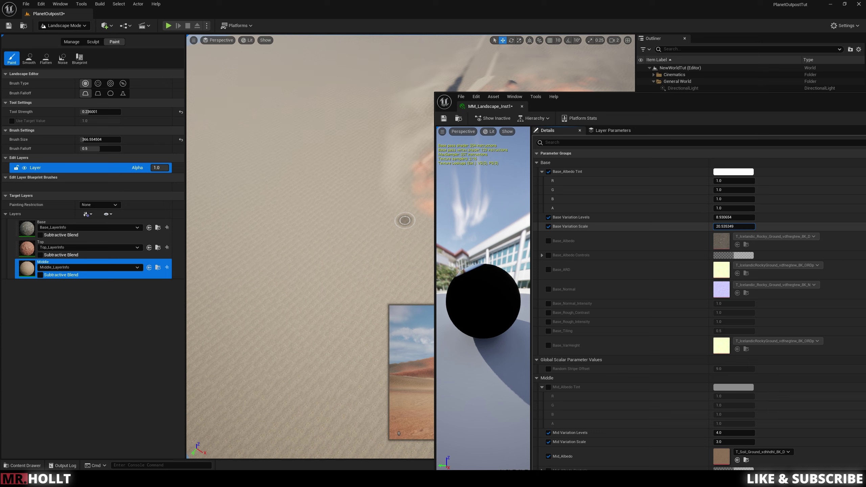
{"action": "left_click_drag", "start_coordinate": [734, 226], "coordinate": [726, 227]}
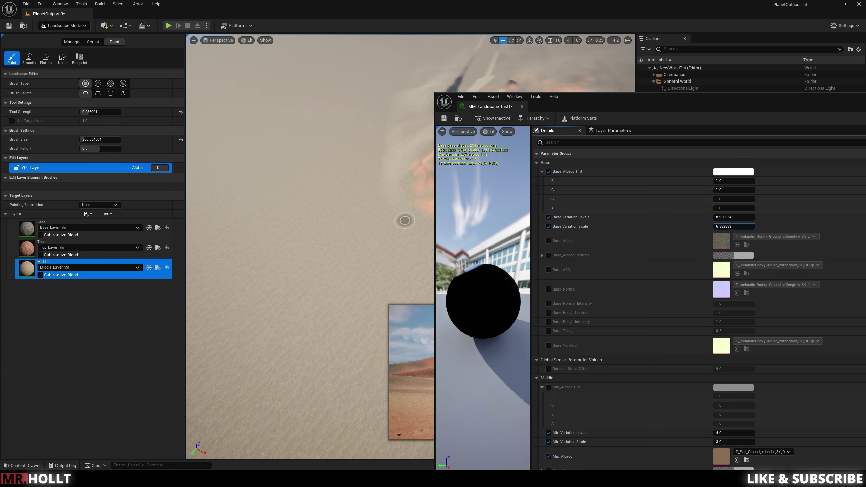
Fly low over the unpainted base ground to examine its texture variation with the new levels and scale.
{"action": "mouse_move", "coordinate": [375, 272]}
{"action": "right_mouse_down"}
{"action": "mouse_move", "coordinate": [365, 270]}
{"action": "mouse_move", "coordinate": [376, 254]}
{"action": "mouse_move", "coordinate": [375, 279]}
{"action": "mouse_move", "coordinate": [358, 295]}
{"action": "mouse_move", "coordinate": [360, 277]}
{"action": "right_mouse_up"}
{"action": "key", "text": "w"}
{"action": "key", "text": "w"}
{"action": "key", "text": "w"}
{"action": "key", "text": "a"}
{"action": "key", "text": "w"}
{"action": "key", "text": "w"}
{"action": "key", "text": "s"}
{"action": "key", "text": "s"}
{"action": "key", "text": "e"}
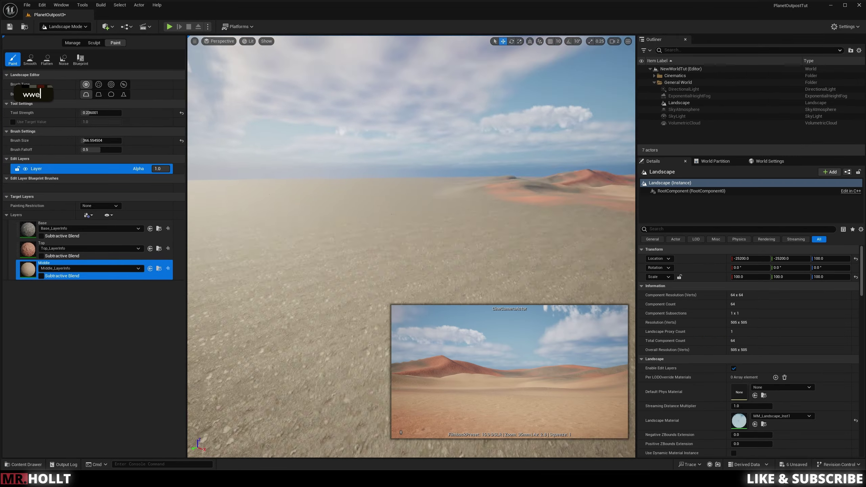
{"action": "right_click_drag", "start_coordinate": [360, 276], "coordinate": [333, 306]}
{"action": "key", "text": "s"}
{"action": "key", "text": "e"}
{"action": "key", "text": "q"}
{"action": "key", "text": "w"}
{"action": "key", "text": "w"}
{"action": "key", "text": "e"}
{"action": "key", "text": "e"}
{"action": "right_click_drag", "start_coordinate": [375, 241], "coordinate": [437, 235]}
{"action": "key", "text": "a"}
{"action": "key", "text": "a"}
{"action": "key", "text": "e"}
{"action": "key", "text": "d"}
{"action": "right_click_drag", "start_coordinate": [375, 223], "coordinate": [375, 224]}
{"action": "key", "text": "d"}
{"action": "key", "text": "d"}
{"action": "key", "text": "w"}
{"action": "key", "text": "e"}
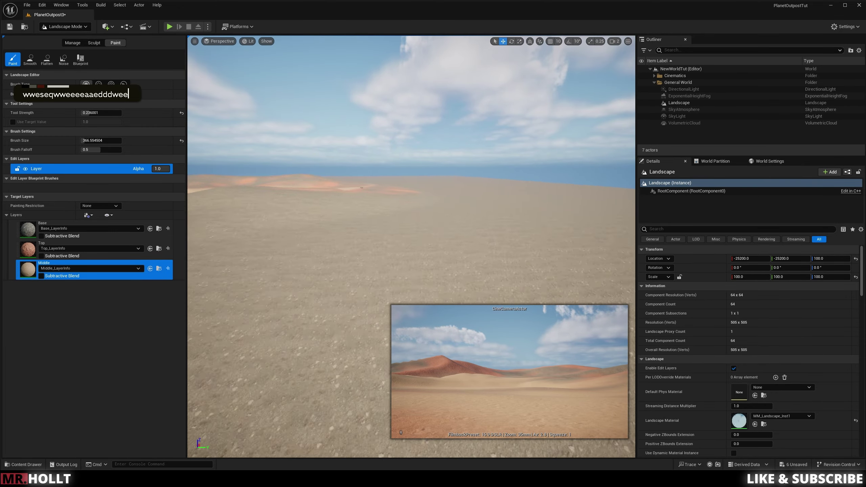
Survey the rest of the base plain from above and at ground level for repeating texture patterns.
{"action": "key", "text": "d"}
{"action": "key", "text": "d"}
{"action": "key", "text": "s"}
{"action": "key", "text": "e"}
{"action": "key", "text": "d"}
{"action": "key", "text": "s"}
{"action": "key", "text": "q"}
{"action": "right_click_drag", "start_coordinate": [411, 245], "coordinate": [445, 208]}
{"action": "key", "text": "w"}
{"action": "key", "text": "s"}
{"action": "key", "text": "e"}
{"action": "right_click_drag", "start_coordinate": [385, 191], "coordinate": [402, 289]}
{"action": "key", "text": "w"}
{"action": "key", "text": "s"}
{"action": "right_click_drag", "start_coordinate": [422, 203], "coordinate": [355, 273]}
{"action": "key", "text": "e"}
{"action": "key", "text": "a"}
{"action": "key", "text": "a"}
{"action": "key", "text": "w"}
{"action": "key", "text": "w"}
{"action": "right_click_drag", "start_coordinate": [413, 307], "coordinate": [421, 218]}
{"action": "key", "text": "w"}
{"action": "key", "text": "w"}
{"action": "key", "text": "q"}
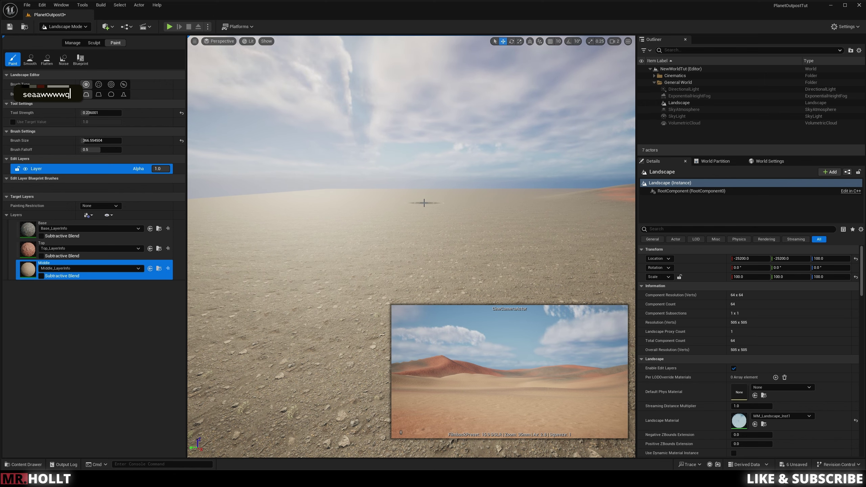
Return the view to the painted ground around the cine camera and reopen MM_Landscape_Inst1 beside the viewport.
{"action": "right_click_drag", "start_coordinate": [512, 244], "coordinate": [599, 314]}
{"action": "key", "text": "e"}
{"action": "key", "text": "w"}
{"action": "key", "text": "w"}
{"action": "key", "text": "e"}
{"action": "key", "text": "e"}
{"action": "key", "text": "w"}
{"action": "key", "text": "w"}
{"action": "key", "text": "ctrl+space"}
{"action": "double_click", "coordinate": [368, 375]}
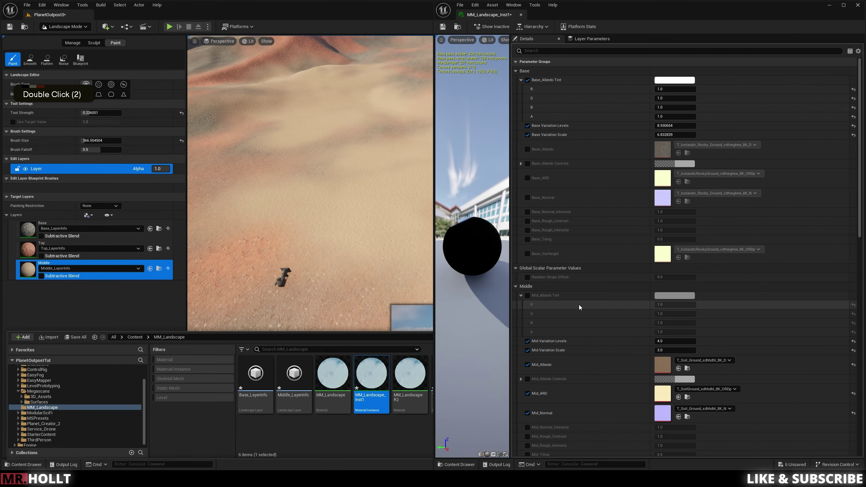
Look through the Base, Middle and Top parameter groups of the material instance.
{"action": "scroll", "coordinate": [582, 274], "scroll_direction": "up", "scroll_amount": 1}
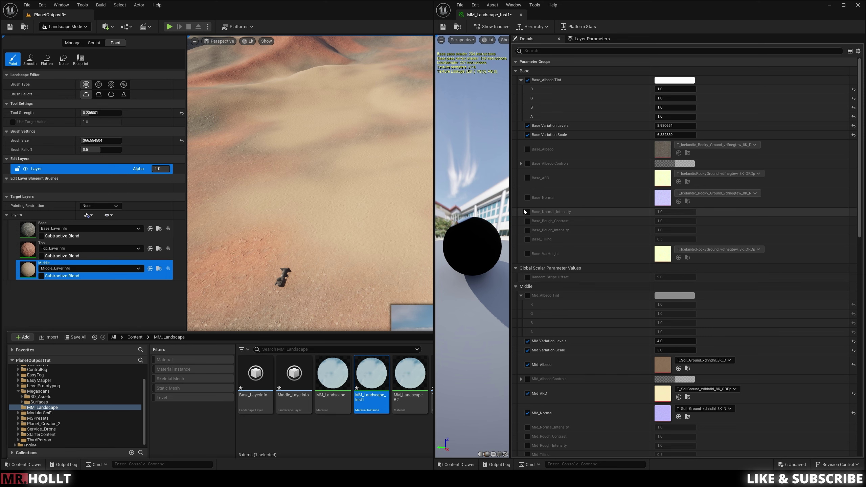
{"action": "scroll", "coordinate": [553, 229], "scroll_direction": "down", "scroll_amount": 2}
{"action": "scroll", "coordinate": [554, 230], "scroll_direction": "down", "scroll_amount": 6}
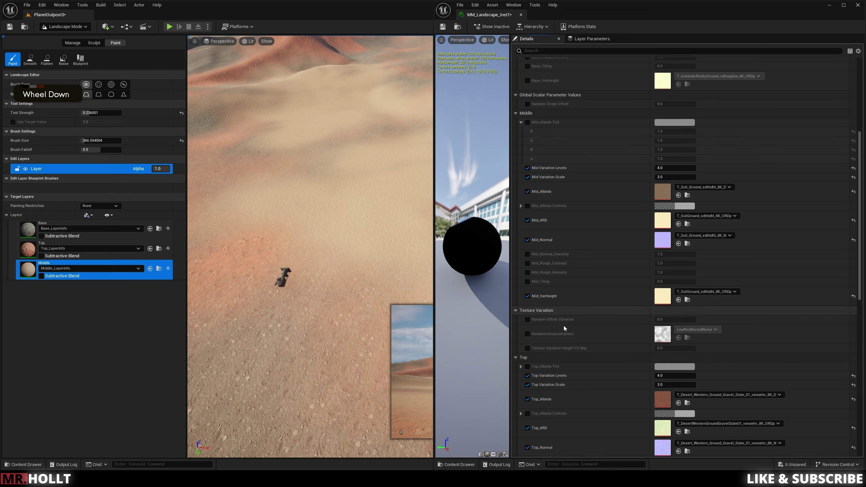
{"action": "scroll", "coordinate": [605, 342], "scroll_direction": "up", "scroll_amount": 1}
{"action": "scroll", "coordinate": [621, 294], "scroll_direction": "up", "scroll_amount": 8}
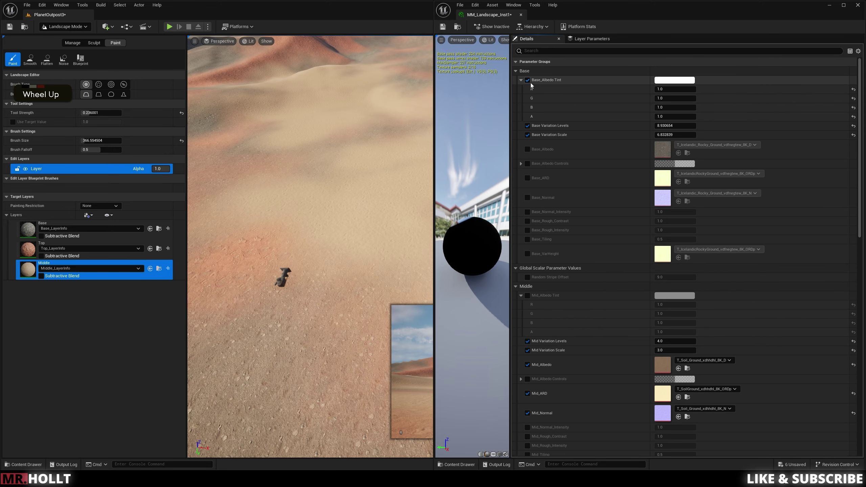
Switch the level editor from Landscape mode to Selection mode and tilt the view toward the distant red dunes.
{"action": "left_click", "coordinate": [82, 32]}
{"action": "left_click", "coordinate": [80, 35]}
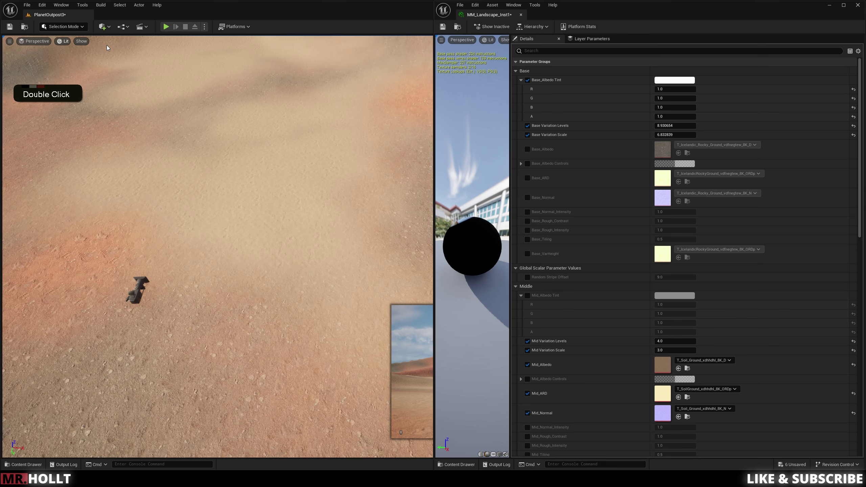
{"action": "right_click_drag", "start_coordinate": [243, 184], "coordinate": [243, 150]}
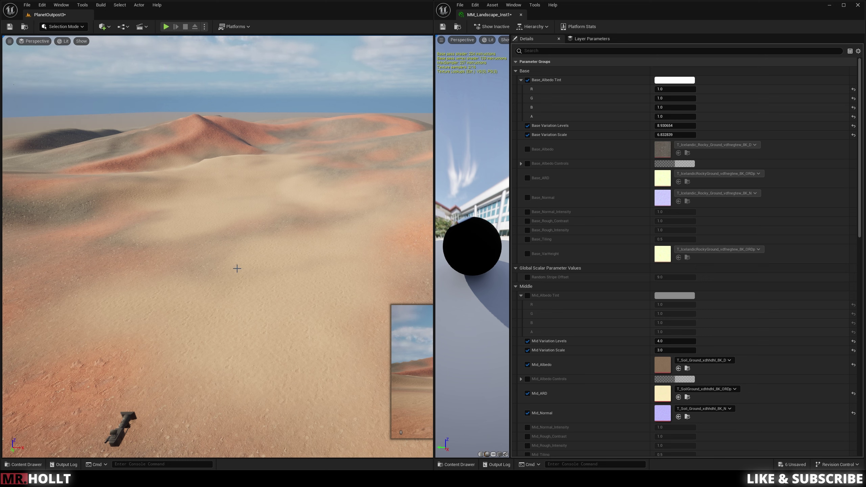
Set the viewport to Unlit shading and examine the painted layers' raw colours across the dunes.
{"action": "left_click", "coordinate": [63, 42]}
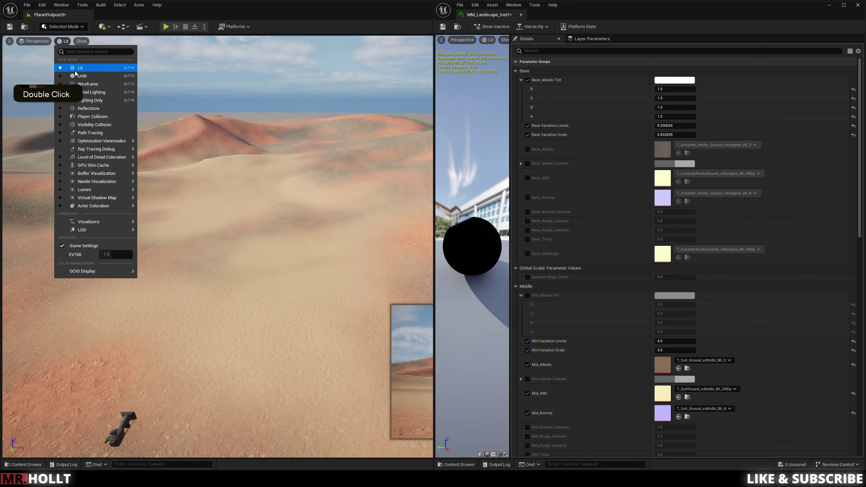
{"action": "left_click", "coordinate": [75, 70]}
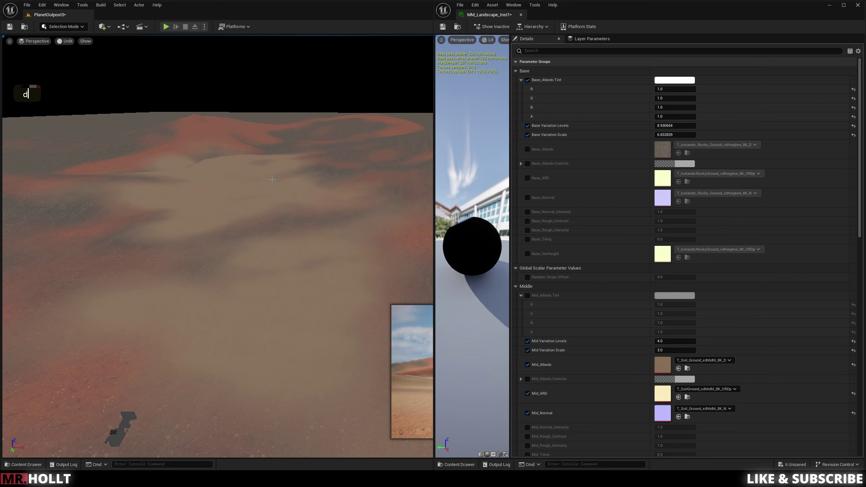
{"action": "key", "text": "w"}
{"action": "key", "text": "s"}
{"action": "key", "text": "s"}
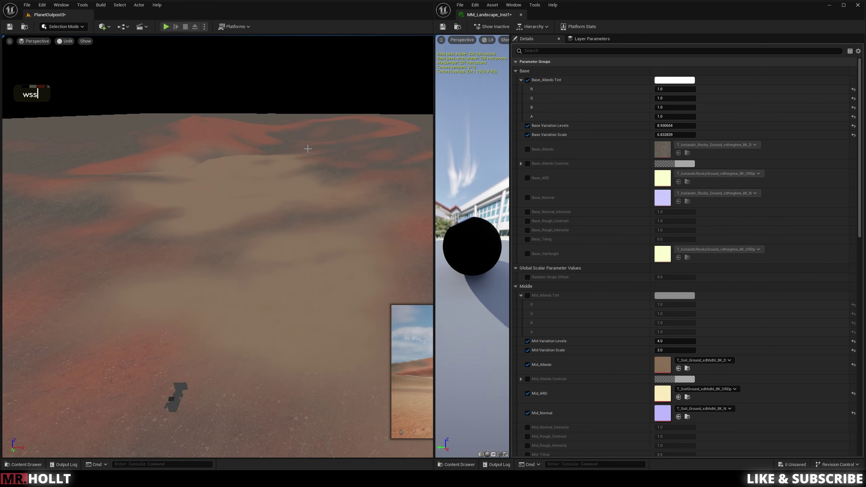
Compare the painted ground layers around the cine camera in Lit and Unlit shading, ending in Unlit.
{"action": "right_click_drag", "start_coordinate": [141, 185], "coordinate": [140, 185]}
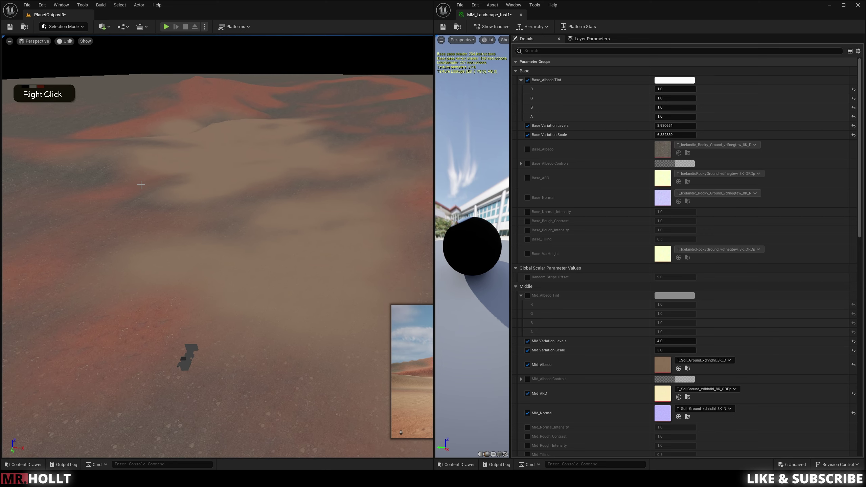
{"action": "left_click", "coordinate": [66, 42]}
{"action": "left_click", "coordinate": [79, 65]}
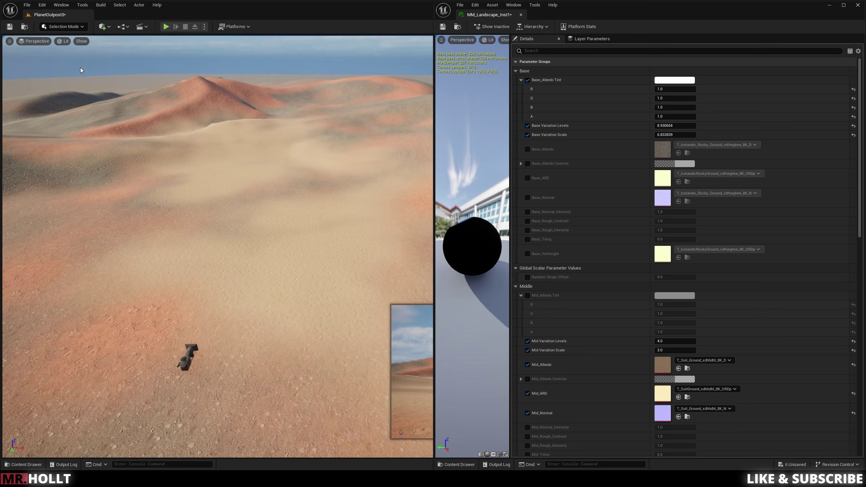
{"action": "left_click", "coordinate": [64, 41]}
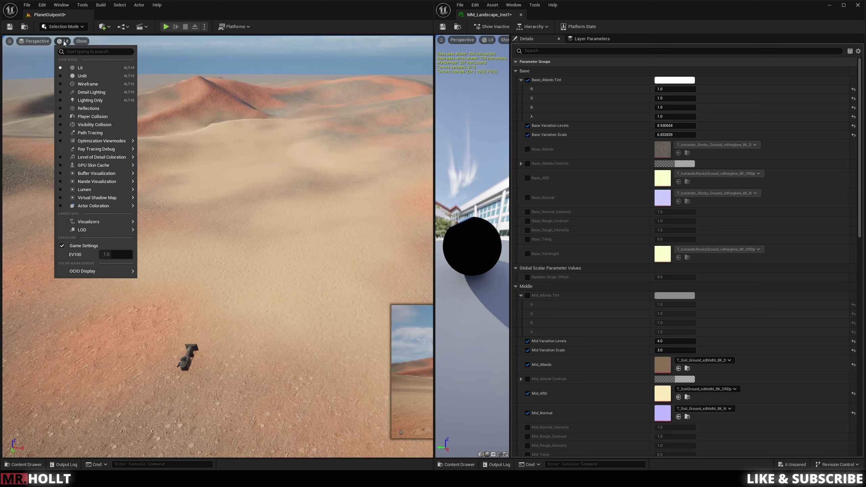
{"action": "left_click", "coordinate": [81, 76]}
{"action": "right_click_drag", "start_coordinate": [368, 180], "coordinate": [367, 180]}
{"action": "key", "text": "d"}
{"action": "key", "text": "w"}
{"action": "key", "text": "q"}
{"action": "key", "text": "e"}
{"action": "key", "text": "e"}
{"action": "key", "text": "s"}
{"action": "key", "text": "s"}
{"action": "key", "text": "w"}
{"action": "key", "text": "q"}
{"action": "key", "text": "w"}
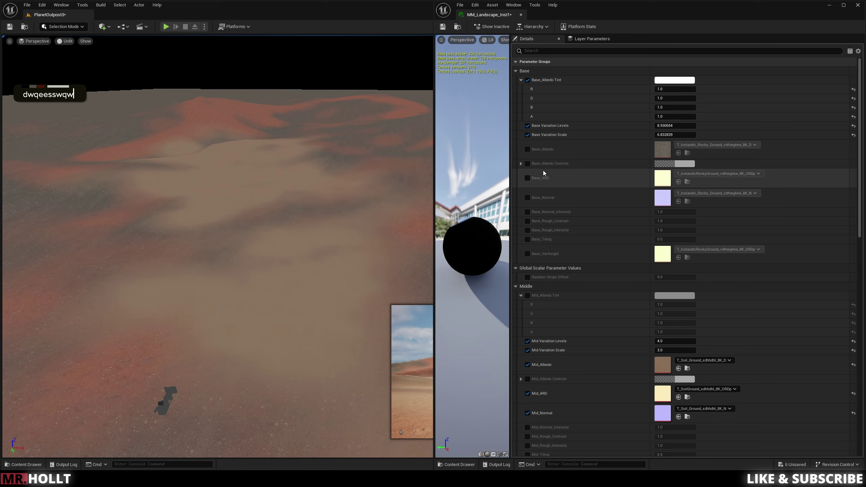
Enable the Base_Albedo Controls parameter in the Base group and pick a light blue for it.
{"action": "left_click", "coordinate": [521, 164]}
{"action": "left_click", "coordinate": [527, 164]}
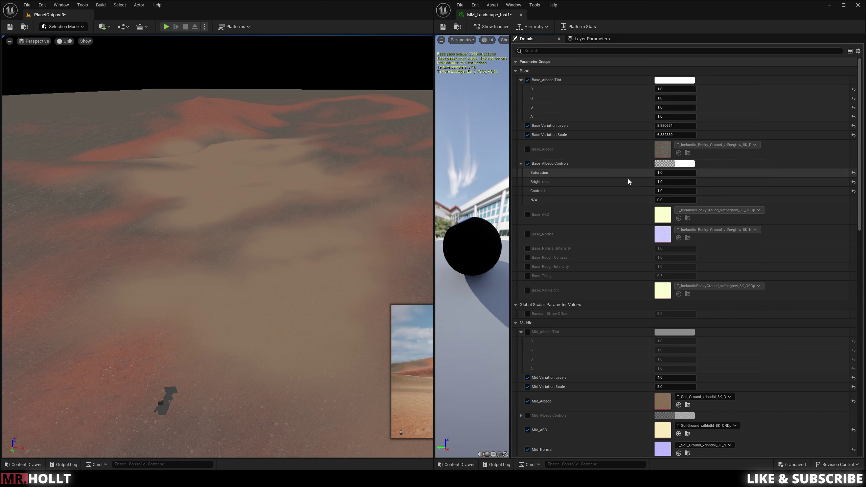
{"action": "double_click", "coordinate": [681, 168]}
{"action": "left_click_drag", "start_coordinate": [706, 219], "coordinate": [699, 209]}
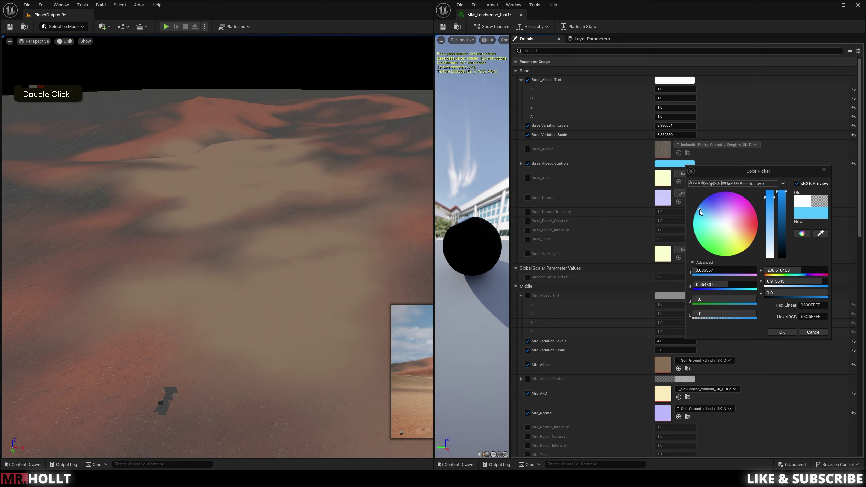
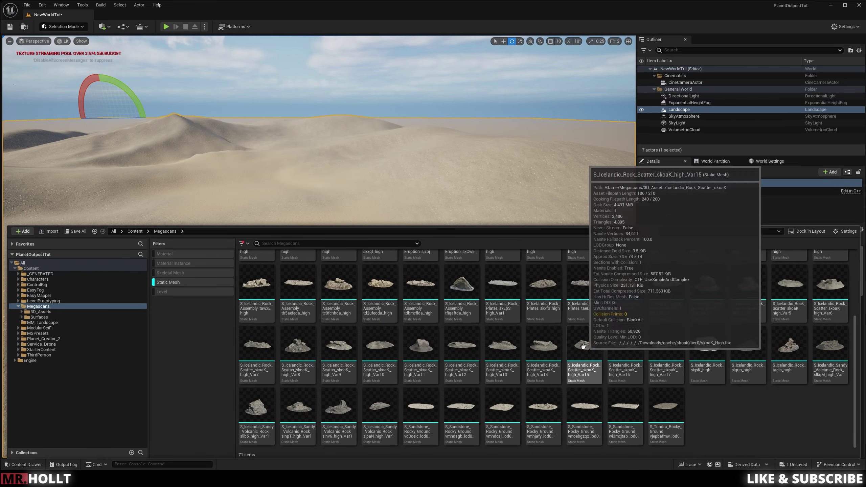
Try placing the S_Icelandic_Rock_Scatter_skoaK_high_Var13 mesh on the sand in front of the cine camera.
{"action": "right_click_drag", "start_coordinate": [410, 151], "coordinate": [412, 154]}
{"action": "key", "text": "ctrl+space"}
{"action": "left_click_drag", "start_coordinate": [512, 298], "coordinate": [260, 229]}
{"action": "mouse_move", "coordinate": [384, 242]}
{"action": "right_mouse_down"}
{"action": "mouse_move", "coordinate": [345, 271]}
{"action": "mouse_move", "coordinate": [385, 242]}
{"action": "right_mouse_up"}
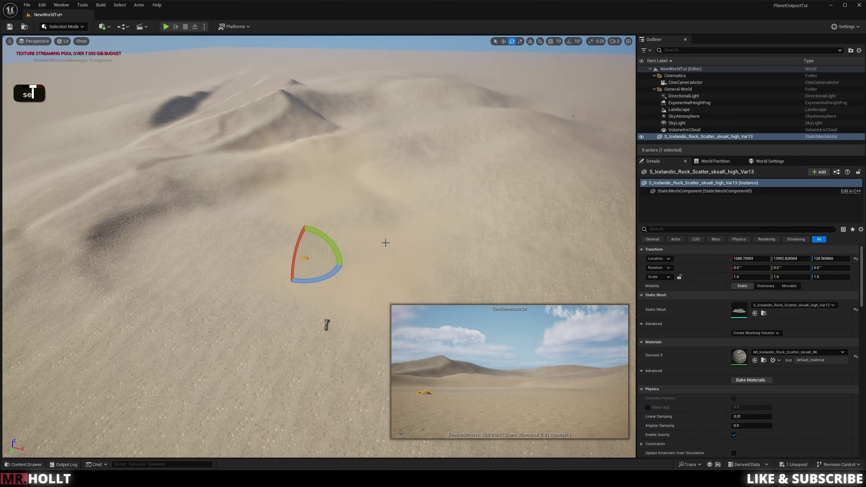
{"action": "key", "text": "ctrl+z"}
Find S_Huge_Icelandic_Rock_Assembly_slesW_high among the Megascans static meshes and place it in front of the cine camera.
{"action": "key", "text": "ctrl+space"}
{"action": "scroll", "coordinate": [603, 375], "scroll_direction": "up", "scroll_amount": 2}
{"action": "scroll", "coordinate": [602, 375], "scroll_direction": "up", "scroll_amount": 2}
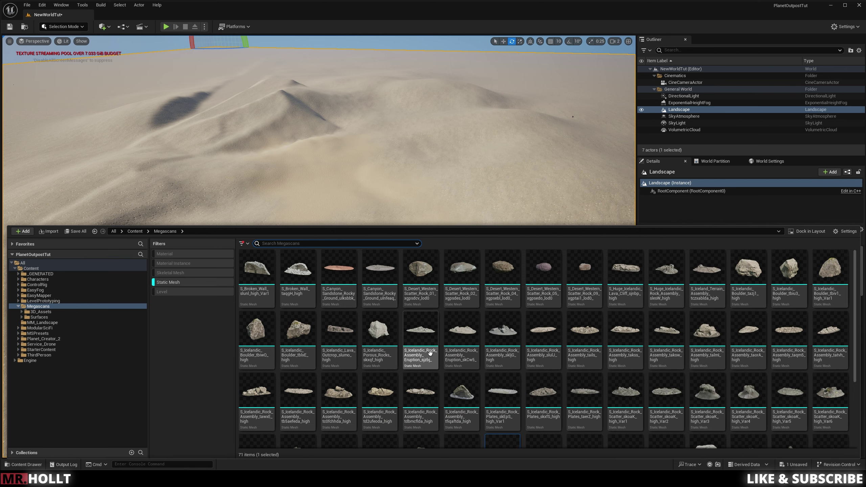
{"action": "scroll", "coordinate": [398, 402], "scroll_direction": "down", "scroll_amount": 3}
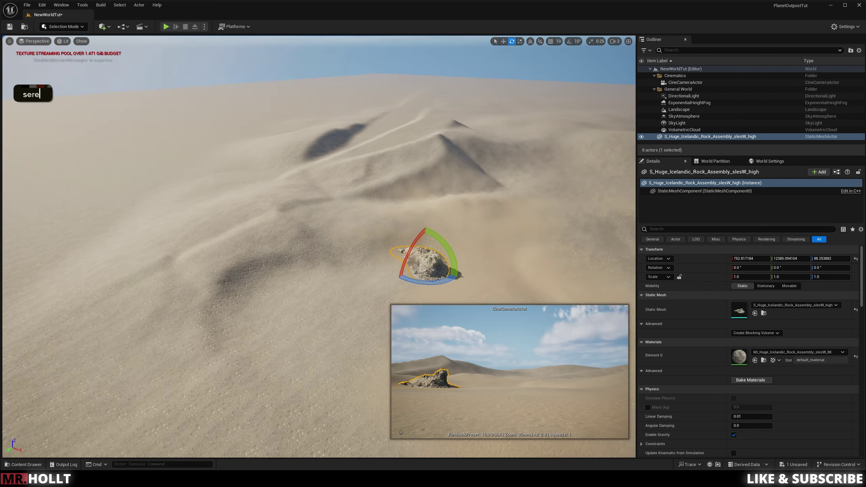
Add the S_Huge_Icelandic_Lava_Cliff_sjnbp_high and S_Iceland_Terrain_Assembly_tczxablda_high meshes to the sand beside the cine camera.
{"action": "right_click_drag", "start_coordinate": [416, 300], "coordinate": [467, 300]}
{"action": "key", "text": "ctrl+space"}
{"action": "left_click_drag", "start_coordinate": [609, 281], "coordinate": [253, 308]}
{"action": "key", "text": "ctrl+space"}
{"action": "left_click", "coordinate": [678, 276]}
{"action": "left_click_drag", "start_coordinate": [705, 273], "coordinate": [118, 344]}
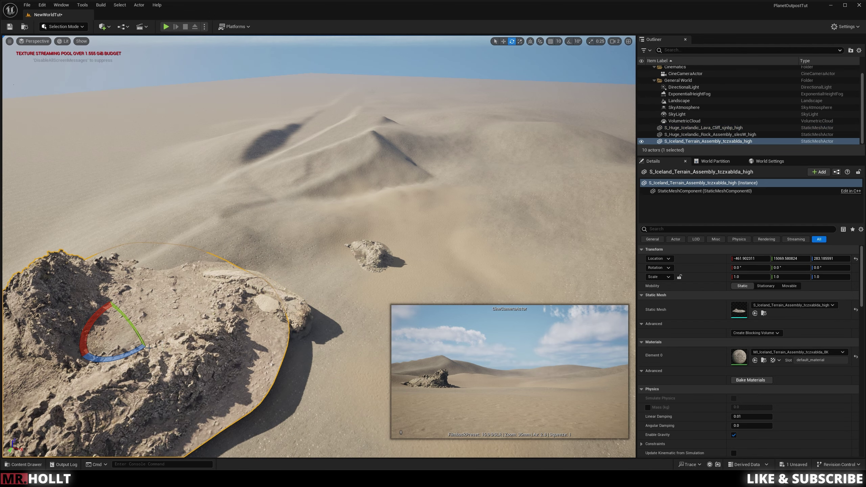
Move the lava cliff onto the slope of the distant dune and tilt it about 25° to follow the incline.
{"action": "right_click_drag", "start_coordinate": [332, 283], "coordinate": [328, 290]}
{"action": "key", "text": "s"}
{"action": "left_click", "coordinate": [333, 282]}
{"action": "key", "text": "e"}
{"action": "key", "text": "w"}
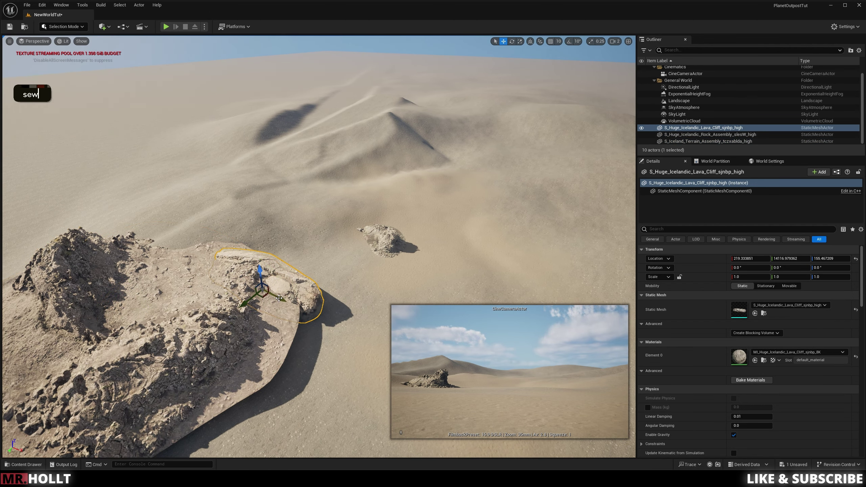
{"action": "left_click_drag", "start_coordinate": [257, 296], "coordinate": [314, 247]}
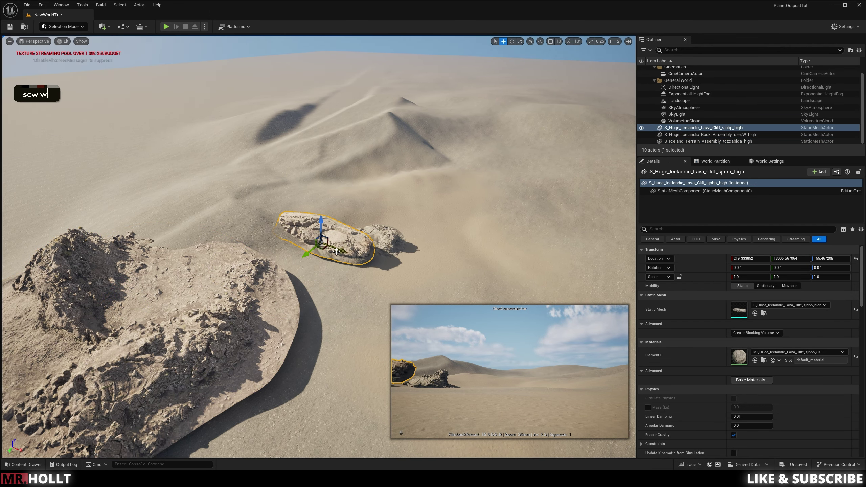
{"action": "key", "text": "e"}
{"action": "left_click_drag", "start_coordinate": [330, 249], "coordinate": [414, 125]}
{"action": "key", "text": "w"}
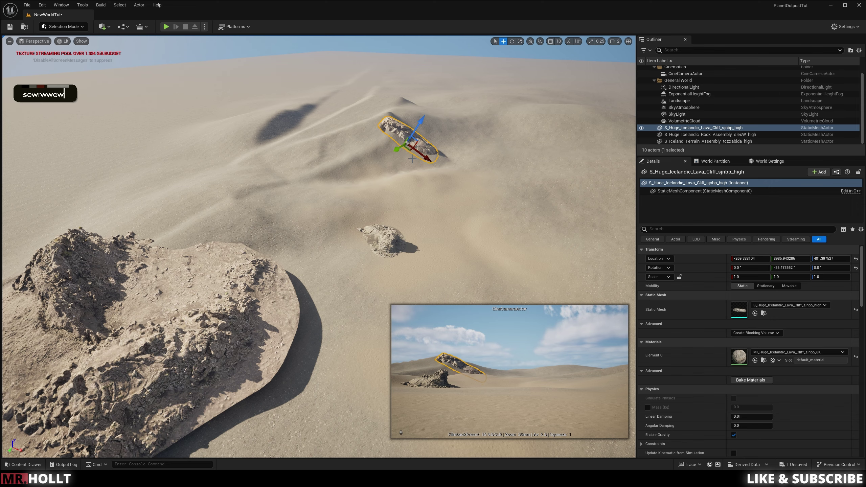
{"action": "key", "text": "w"}
{"action": "key", "text": "e"}
{"action": "left_click_drag", "start_coordinate": [438, 168], "coordinate": [440, 169]}
Scale up the huge rock assembly, move it behind the dune peak and rotate it into place.
{"action": "left_click", "coordinate": [398, 241]}
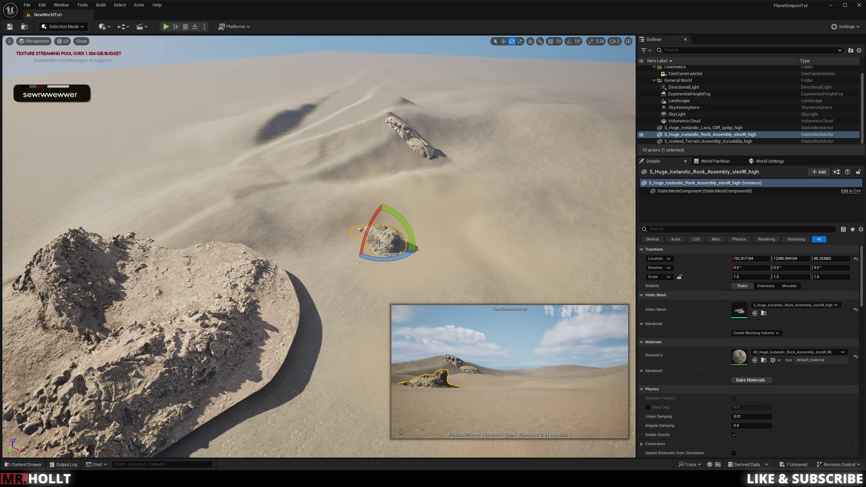
{"action": "key", "text": "r"}
{"action": "left_click_drag", "start_coordinate": [378, 238], "coordinate": [370, 254]}
{"action": "key", "text": "e"}
{"action": "key", "text": "w"}
{"action": "key", "text": "w"}
{"action": "key", "text": "e"}
{"action": "right_click_drag", "start_coordinate": [370, 255], "coordinate": [392, 254]}
{"action": "left_click_drag", "start_coordinate": [315, 253], "coordinate": [370, 253]}
{"action": "key", "text": "w"}
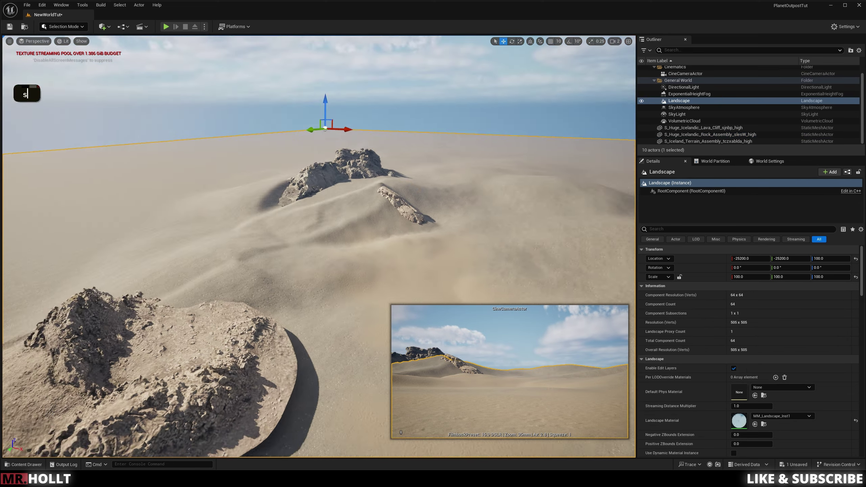
Select the terrain assembly beside the cine camera and rotate it on the sand.
{"action": "right_click_drag", "start_coordinate": [266, 239], "coordinate": [266, 269]}
{"action": "key", "text": "s"}
{"action": "key", "text": "a"}
{"action": "key", "text": "s"}
{"action": "left_click", "coordinate": [266, 270]}
{"action": "key", "text": "e"}
{"action": "left_click_drag", "start_coordinate": [248, 289], "coordinate": [212, 285]}
Duplicate the terrain assembly toward the dunes and turn the copy to about 116° around the vertical axis.
{"action": "key", "text": "w"}
{"action": "left_click_drag", "start_coordinate": [247, 249], "coordinate": [310, 193]}
{"action": "key", "text": "e"}
{"action": "left_click_drag", "start_coordinate": [280, 230], "coordinate": [303, 243]}
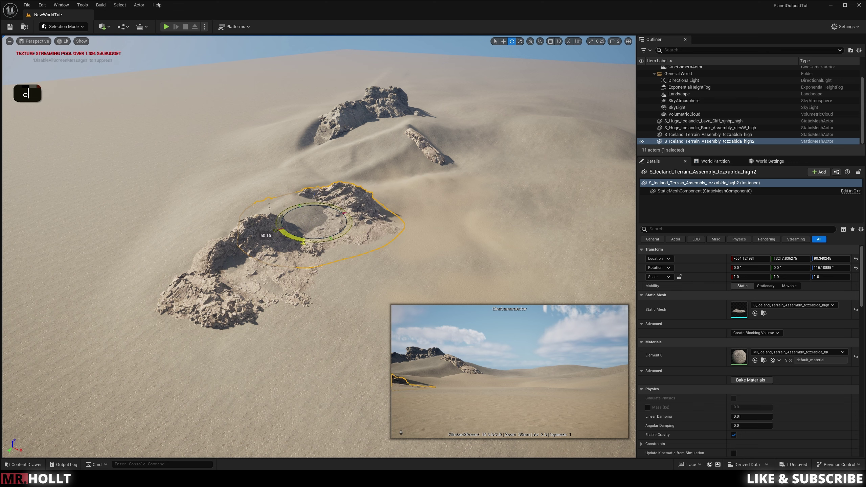
Duplicate the terrain assembly again toward the lava cliff and rotate the copy to suit the dune slope.
{"action": "left_click_drag", "start_coordinate": [313, 208], "coordinate": [349, 153]}
{"action": "key", "text": "w"}
{"action": "key", "text": "e"}
{"action": "key", "text": "w"}
{"action": "key", "text": "w"}
{"action": "mouse_move", "coordinate": [348, 153]}
{"action": "right_mouse_down"}
{"action": "mouse_move", "coordinate": [348, 138]}
{"action": "mouse_move", "coordinate": [355, 150]}
{"action": "right_mouse_up"}
{"action": "key", "text": "q"}
{"action": "key", "text": "e"}
{"action": "key", "text": "e"}
{"action": "key", "text": "e"}
{"action": "key", "text": "w"}
{"action": "key", "text": "e"}
{"action": "left_click_drag", "start_coordinate": [305, 279], "coordinate": [276, 262]}
Place another terrain assembly copy on the dune slope between the foreground rocks and the lava cliff.
{"action": "key", "text": "w"}
{"action": "key", "text": "e"}
{"action": "key", "text": "w"}
{"action": "left_click_drag", "start_coordinate": [313, 239], "coordinate": [389, 198]}
{"action": "right_click", "coordinate": [389, 241]}
{"action": "left_click", "coordinate": [336, 262]}
{"action": "left_click", "coordinate": [392, 218]}
{"action": "key", "text": "s"}
{"action": "key", "text": "d"}
{"action": "right_click_drag", "start_coordinate": [392, 219], "coordinate": [382, 221]}
{"action": "key", "text": "s"}
{"action": "key", "text": "d"}
Duplicate the middle foreground terrain assembly to the opposite side of the sandy valley and move it back from the camera.
{"action": "left_click", "coordinate": [252, 273]}
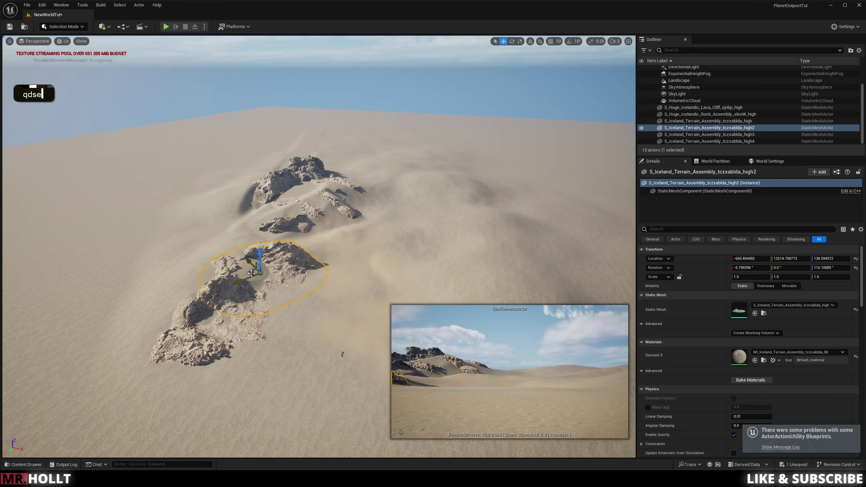
{"action": "left_click_drag", "start_coordinate": [252, 269], "coordinate": [444, 300], "text": "alt"}
{"action": "key", "text": "e"}
{"action": "key", "text": "q"}
{"action": "right_click_drag", "start_coordinate": [444, 300], "coordinate": [444, 320]}
{"action": "left_click_drag", "start_coordinate": [426, 208], "coordinate": [440, 166]}
Rotate the new terrain assembly copy across the valley and reposition it against the dune.
{"action": "key", "text": "e"}
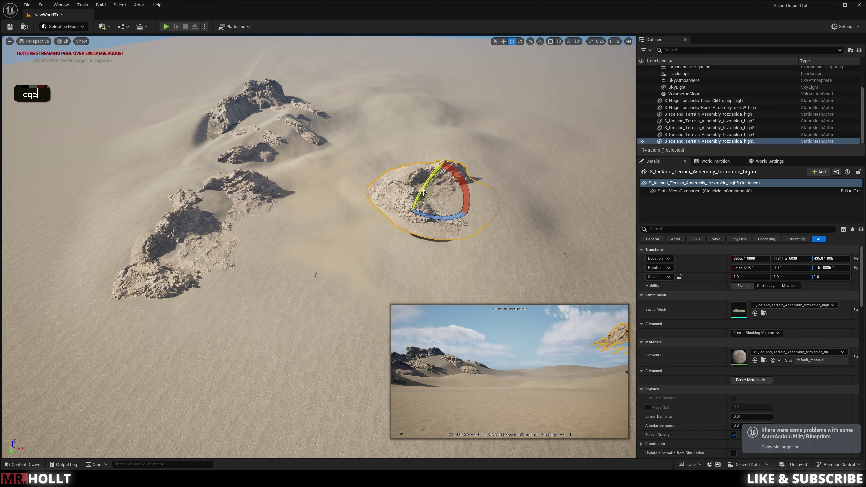
{"action": "left_click_drag", "start_coordinate": [464, 201], "coordinate": [446, 232]}
{"action": "key", "text": "w"}
{"action": "key", "text": "e"}
{"action": "left_click_drag", "start_coordinate": [426, 170], "coordinate": [412, 173]}
{"action": "key", "text": "w"}
{"action": "left_click_drag", "start_coordinate": [430, 176], "coordinate": [443, 144]}
Inspect the copied rocks across the valley up close and refine their position and height in the sand.
{"action": "mouse_move", "coordinate": [443, 144]}
{"action": "right_mouse_down"}
{"action": "mouse_move", "coordinate": [457, 133]}
{"action": "mouse_move", "coordinate": [457, 146]}
{"action": "right_mouse_up"}
{"action": "key", "text": "w"}
{"action": "key", "text": "q"}
{"action": "key", "text": "a"}
{"action": "key", "text": "e"}
{"action": "key", "text": "w"}
{"action": "key", "text": "r"}
{"action": "key", "text": "e"}
{"action": "right_click_drag", "start_coordinate": [322, 146], "coordinate": [300, 145]}
{"action": "left_click_drag", "start_coordinate": [367, 156], "coordinate": [399, 136]}
{"action": "key", "text": "w"}
{"action": "left_click_drag", "start_coordinate": [363, 118], "coordinate": [363, 131]}
Duplicate the terrain assembly across the valley and shift the copy along the dune to extend the rock formation.
{"action": "left_click_drag", "start_coordinate": [371, 155], "coordinate": [386, 171], "text": "alt"}
{"action": "left_click", "coordinate": [444, 195]}
{"action": "right_click_drag", "start_coordinate": [445, 195], "coordinate": [409, 196]}
{"action": "key", "text": "d"}
{"action": "key", "text": "q"}
{"action": "key", "text": "e"}
{"action": "key", "text": "d"}
{"action": "key", "text": "e"}
{"action": "left_click_drag", "start_coordinate": [378, 195], "coordinate": [312, 202]}
{"action": "key", "text": "e"}
{"action": "key", "text": "w"}
Fine-tune the placement of the extended rock formation across the valley so it sits in the dune.
{"action": "right_click_drag", "start_coordinate": [364, 214], "coordinate": [435, 194]}
{"action": "key", "text": "a"}
{"action": "mouse_move", "coordinate": [410, 232]}
{"action": "left_mouse_down"}
{"action": "mouse_move", "coordinate": [408, 261]}
{"action": "mouse_move", "coordinate": [404, 240]}
{"action": "mouse_move", "coordinate": [418, 230]}
{"action": "mouse_move", "coordinate": [403, 242]}
{"action": "left_mouse_up"}
{"action": "key", "text": "e"}
{"action": "key", "text": "w"}
{"action": "right_click_drag", "start_coordinate": [403, 242], "coordinate": [348, 290]}
{"action": "key", "text": "q"}
{"action": "key", "text": "e"}
{"action": "key", "text": "d"}
{"action": "key", "text": "e"}
{"action": "key", "text": "s"}
{"action": "key", "text": "s"}
{"action": "left_click_drag", "start_coordinate": [341, 197], "coordinate": [342, 193]}
Select a terrain assembly piece across the valley and reposition it toward the near end of the formation.
{"action": "left_click", "coordinate": [337, 235]}
{"action": "right_click_drag", "start_coordinate": [338, 235], "coordinate": [354, 185]}
{"action": "key", "text": "s"}
{"action": "key", "text": "q"}
{"action": "key", "text": "s"}
{"action": "key", "text": "e"}
{"action": "key", "text": "q"}
{"action": "double_click", "coordinate": [395, 232]}
{"action": "left_click_drag", "start_coordinate": [441, 231], "coordinate": [473, 251]}
{"action": "left_click", "coordinate": [375, 263]}
Delete the surplus terrain assembly piece across the valley and select the rear copy on the dune.
{"action": "key", "text": "w"}
{"action": "key", "text": "e"}
{"action": "key", "text": "s"}
{"action": "right_click_drag", "start_coordinate": [375, 263], "coordinate": [355, 286]}
{"action": "left_click", "coordinate": [425, 237]}
{"action": "key", "text": "Delete"}
{"action": "left_click", "coordinate": [451, 242]}
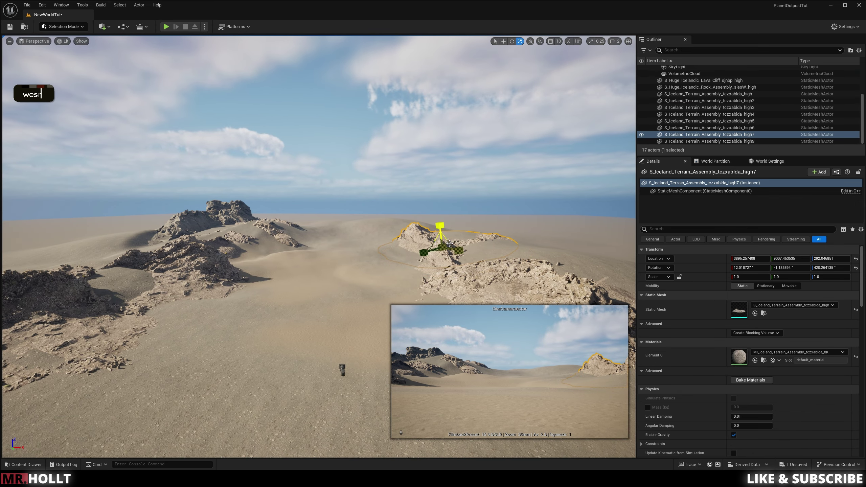
Adjust the rotation of the rear terrain assembly piece across the valley so it sits into the dune.
{"action": "key", "text": "e"}
{"action": "mouse_move", "coordinate": [442, 246]}
{"action": "left_mouse_down"}
{"action": "mouse_move", "coordinate": [457, 240]}
{"action": "mouse_move", "coordinate": [418, 253]}
{"action": "mouse_move", "coordinate": [438, 243]}
{"action": "left_mouse_up"}
{"action": "key", "text": "w"}
{"action": "key", "text": "e"}
{"action": "right_click_drag", "start_coordinate": [438, 242], "coordinate": [474, 242]}
{"action": "mouse_move", "coordinate": [365, 227]}
{"action": "left_mouse_down"}
{"action": "mouse_move", "coordinate": [360, 236]}
{"action": "mouse_move", "coordinate": [378, 228]}
{"action": "left_mouse_up"}
Duplicate a terrain assembly piece across the valley, offset the copy on the dune, and adjust its rotation and height.
{"action": "left_click", "coordinate": [354, 276]}
{"action": "right_click_drag", "start_coordinate": [354, 276], "coordinate": [358, 314]}
{"action": "left_click", "coordinate": [387, 235]}
{"action": "left_click_drag", "start_coordinate": [405, 265], "coordinate": [311, 196], "text": "alt"}
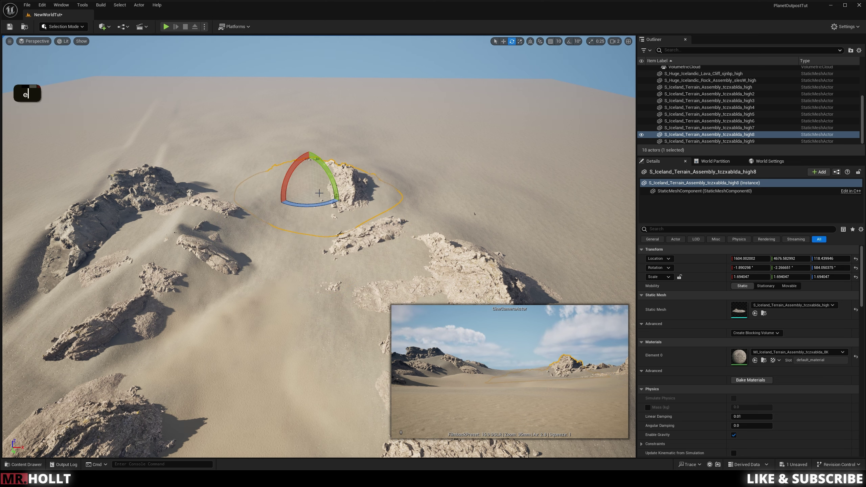
{"action": "left_click_drag", "start_coordinate": [310, 167], "coordinate": [309, 150]}
{"action": "key", "text": "w"}
{"action": "key", "text": "e"}
{"action": "left_click_drag", "start_coordinate": [274, 182], "coordinate": [287, 198]}
{"action": "key", "text": "w"}
{"action": "left_click_drag", "start_coordinate": [310, 167], "coordinate": [310, 171]}
Duplicate the huge Icelandic rock assembly on the far ridge and shift the copy toward the near end of that formation.
{"action": "left_click", "coordinate": [327, 273]}
{"action": "right_click_drag", "start_coordinate": [327, 273], "coordinate": [324, 228]}
{"action": "key", "text": "s"}
{"action": "key", "text": "q"}
{"action": "key", "text": "q"}
{"action": "key", "text": "e"}
{"action": "key", "text": "q"}
{"action": "key", "text": "q"}
{"action": "right_click_drag", "start_coordinate": [464, 262], "coordinate": [464, 242]}
{"action": "key", "text": "w"}
{"action": "key", "text": "w"}
{"action": "right_click_drag", "start_coordinate": [440, 200], "coordinate": [429, 232]}
{"action": "key", "text": "w"}
{"action": "key", "text": "e"}
{"action": "key", "text": "e"}
{"action": "double_click", "coordinate": [297, 216]}
{"action": "left_click_drag", "start_coordinate": [299, 229], "coordinate": [258, 245], "text": "alt"}
{"action": "key", "text": "r"}
{"action": "key", "text": "w"}
{"action": "key", "text": "e"}
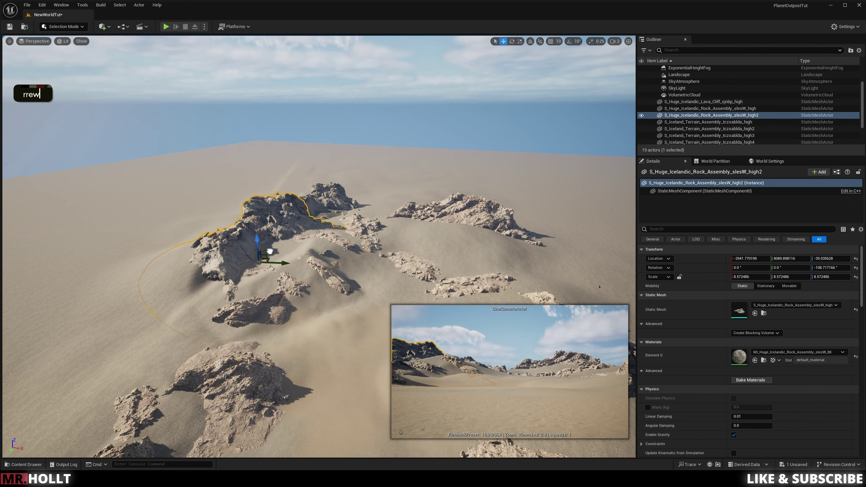
Examine the extended rock formations on both sides of the valley from above and behind the cine camera.
{"action": "right_click", "coordinate": [431, 287]}
{"action": "right_click_drag", "start_coordinate": [436, 254], "coordinate": [417, 214]}
{"action": "key", "text": "w"}
{"action": "key", "text": "q"}
{"action": "key", "text": "q"}
{"action": "key", "text": "q"}
{"action": "mouse_move", "coordinate": [365, 259]}
{"action": "right_mouse_down"}
{"action": "mouse_move", "coordinate": [368, 296]}
{"action": "mouse_move", "coordinate": [374, 273]}
{"action": "right_mouse_up"}
{"action": "key", "text": "w"}
{"action": "key", "text": "e"}
{"action": "key", "text": "q"}
{"action": "key", "text": "ctrl+space"}
{"action": "key", "text": "ctrl+space"}
{"action": "left_click", "coordinate": [63, 26]}
{"action": "left_click", "coordinate": [66, 46]}
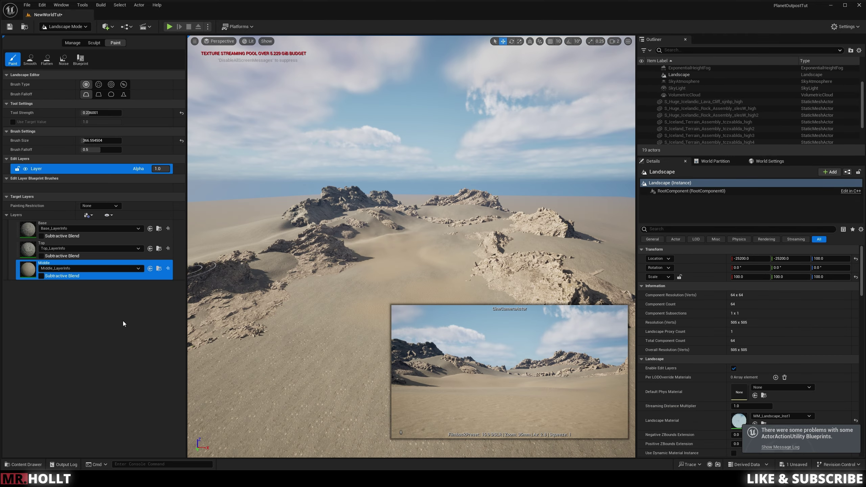
{"action": "right_click_drag", "start_coordinate": [307, 273], "coordinate": [300, 290]}
{"action": "left_click", "coordinate": [64, 26]}
{"action": "left_click", "coordinate": [63, 37]}
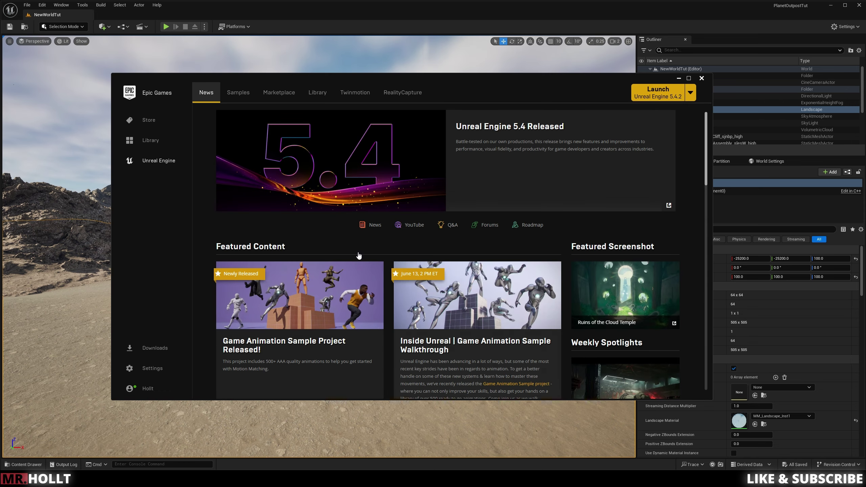
Switch to the Epic Games Launcher, find Service Drone in the owned library, and review its product page.
{"action": "left_click", "coordinate": [319, 95]}
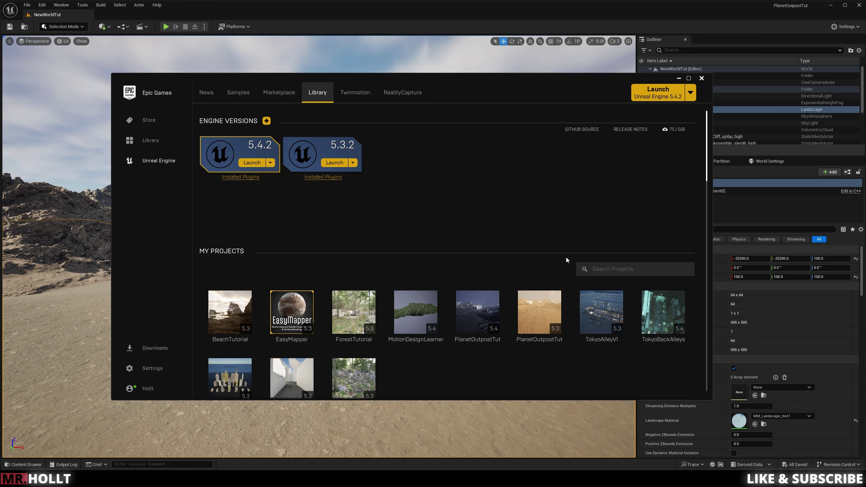
{"action": "scroll", "coordinate": [483, 230], "scroll_direction": "down", "scroll_amount": 10}
{"action": "scroll", "coordinate": [483, 234], "scroll_direction": "down", "scroll_amount": 15}
{"action": "scroll", "coordinate": [462, 310], "scroll_direction": "down", "scroll_amount": 6}
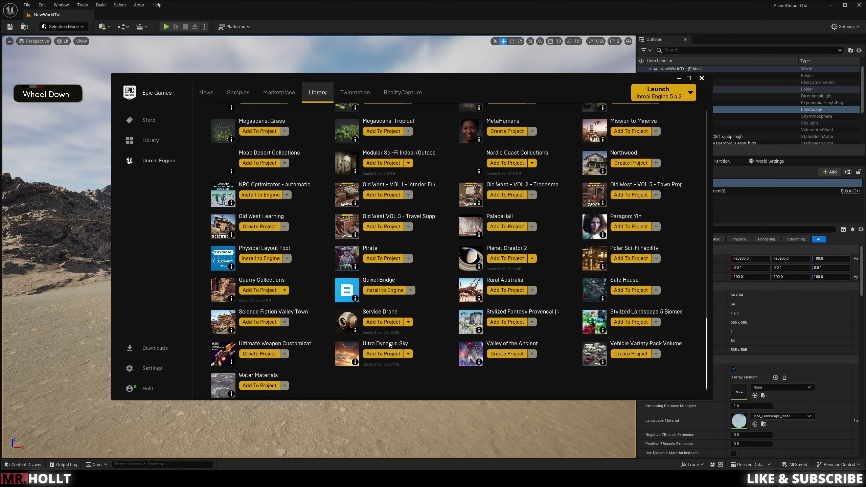
{"action": "left_click", "coordinate": [376, 312]}
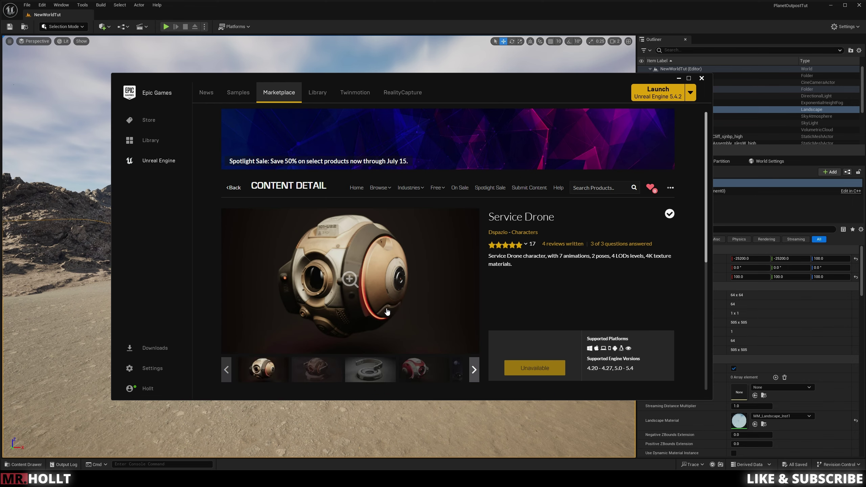
{"action": "scroll", "coordinate": [373, 290], "scroll_direction": "down", "scroll_amount": 5}
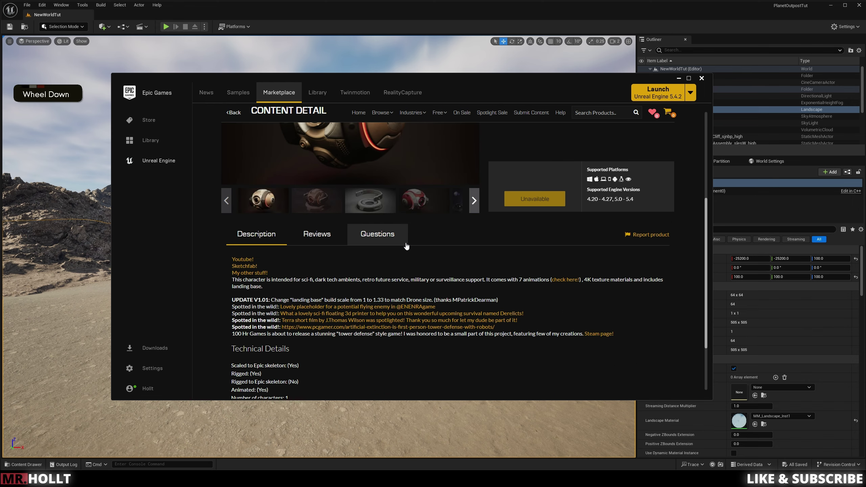
{"action": "scroll", "coordinate": [423, 253], "scroll_direction": "up", "scroll_amount": 3}
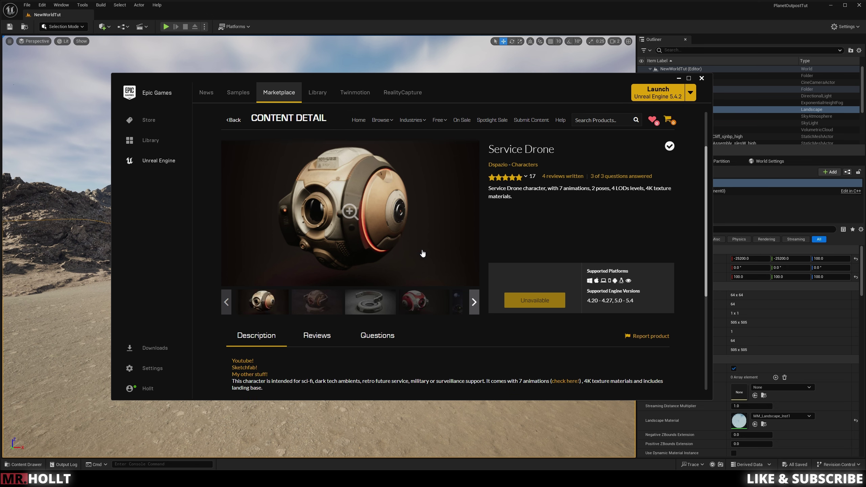
{"action": "left_click", "coordinate": [225, 118]}
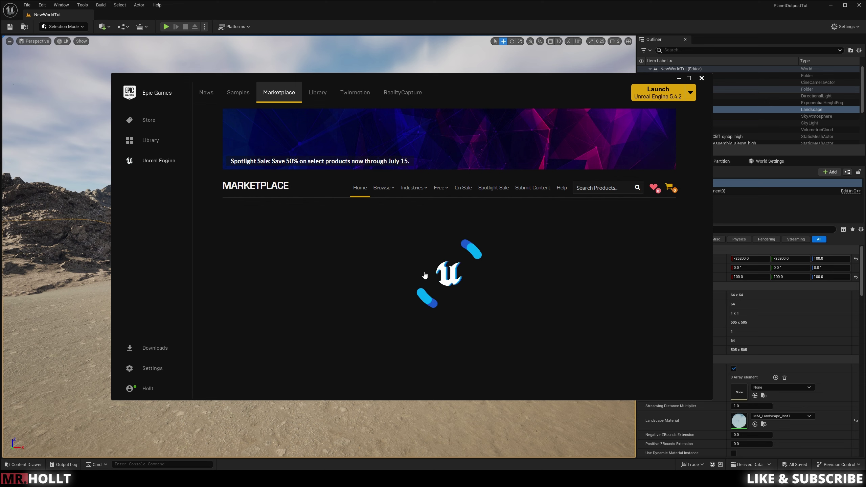
Return to the library and view the Control Rig Samples Pack product page.
{"action": "left_click", "coordinate": [342, 93]}
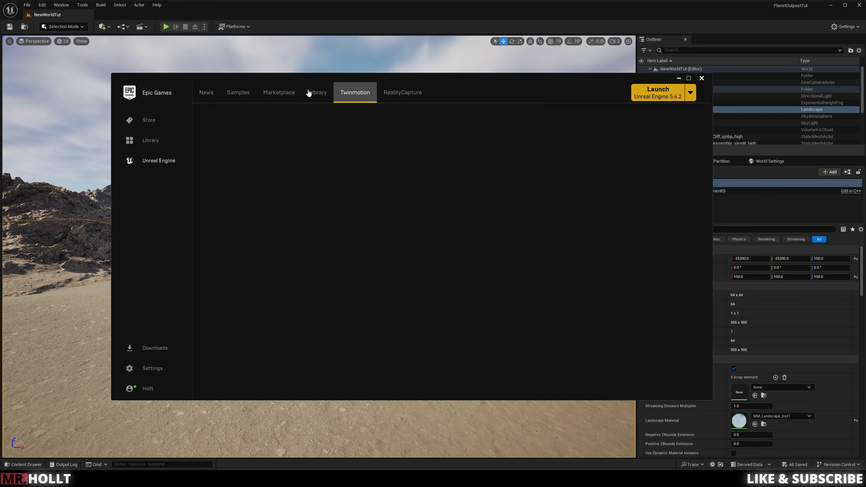
{"action": "left_click", "coordinate": [310, 92]}
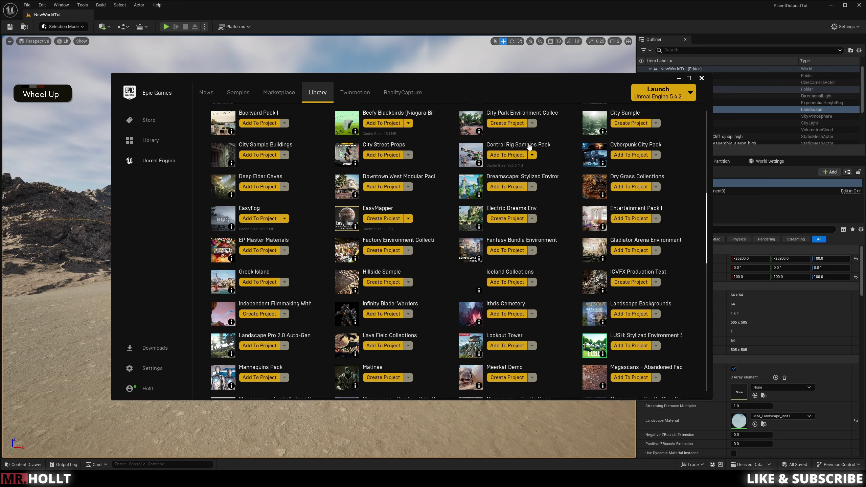
{"action": "left_click", "coordinate": [528, 145]}
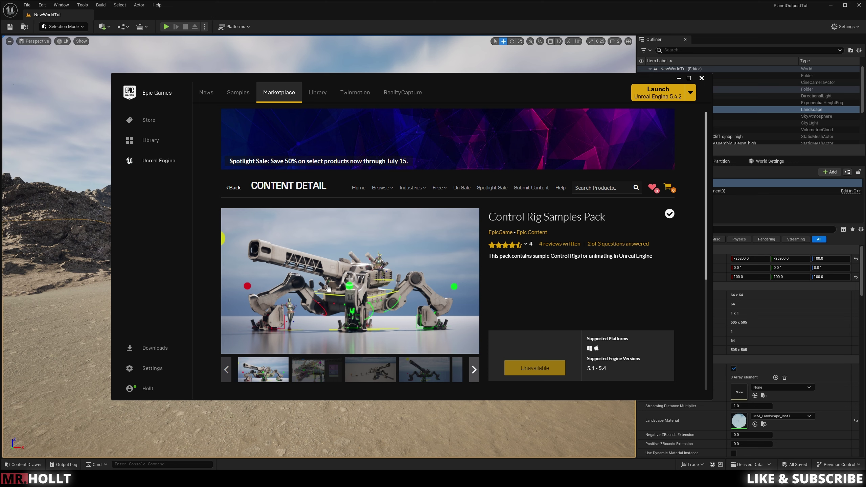
{"action": "left_click", "coordinate": [235, 188]}
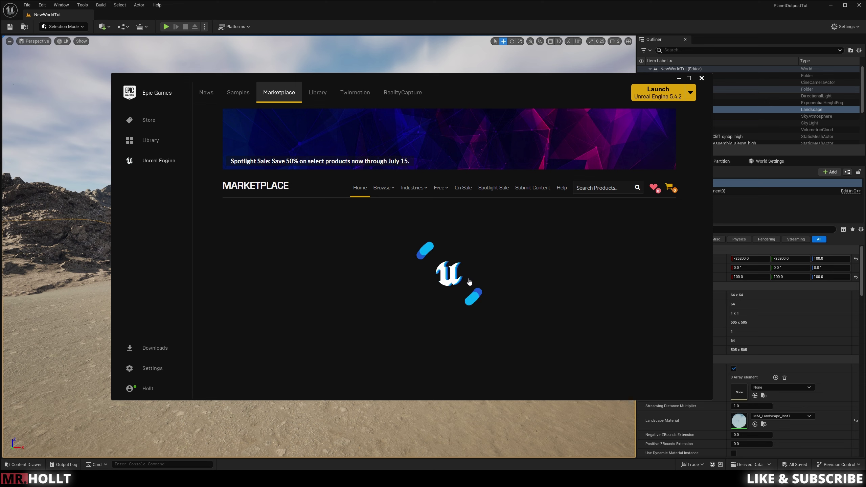
Review the Modular Sci-Fi Indoor/Outdoor environment pack page from the library, including its second preview image.
{"action": "left_click", "coordinate": [317, 92]}
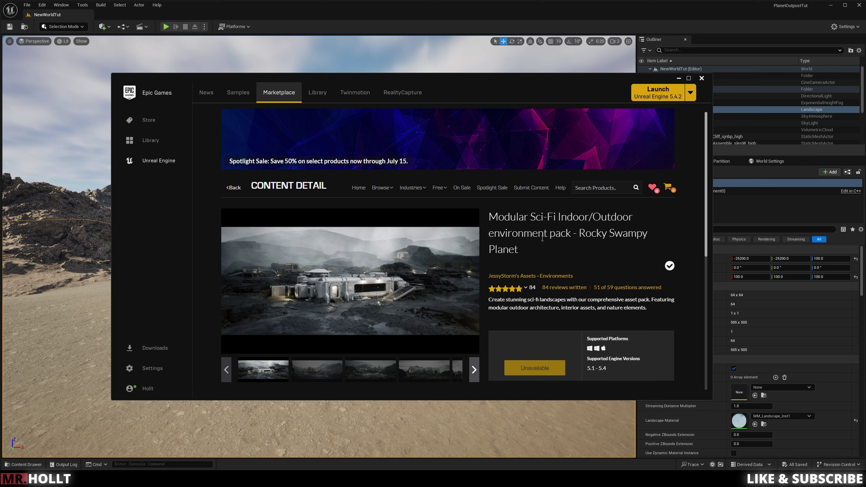
{"action": "scroll", "coordinate": [555, 233], "scroll_direction": "down", "scroll_amount": 2}
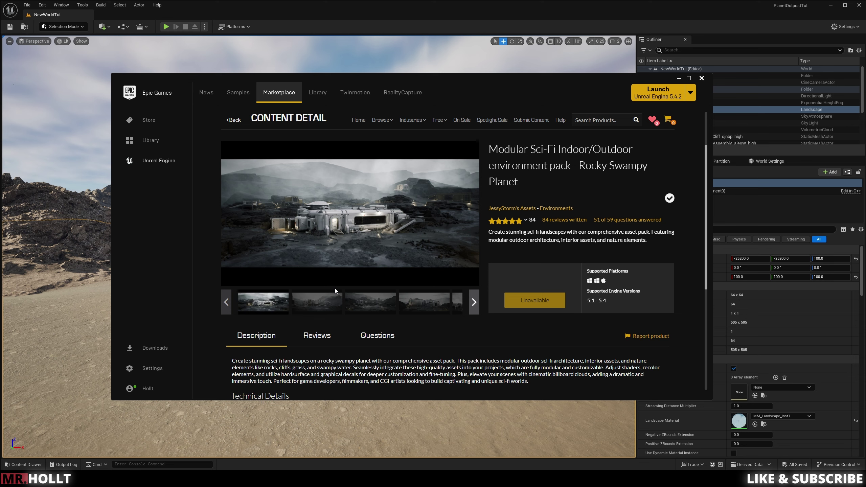
{"action": "left_click", "coordinate": [333, 307]}
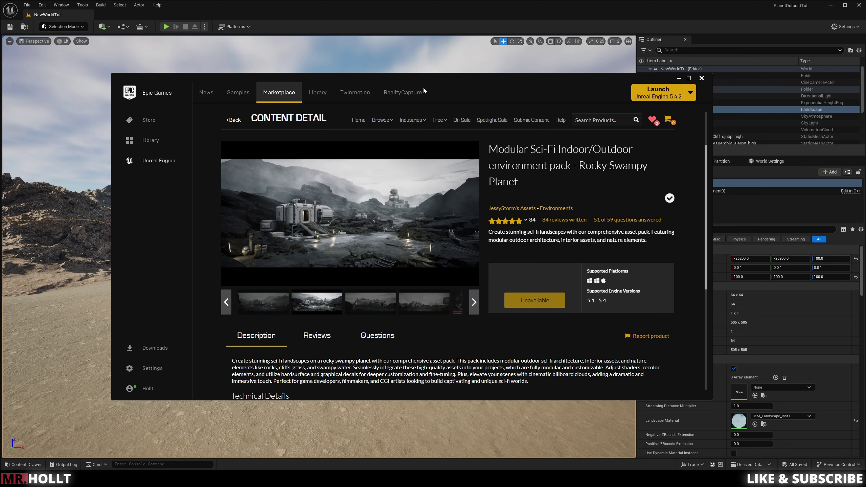
{"action": "left_click", "coordinate": [318, 92]}
Browse the marketplace's Free For The Month products.
{"action": "left_click", "coordinate": [281, 100]}
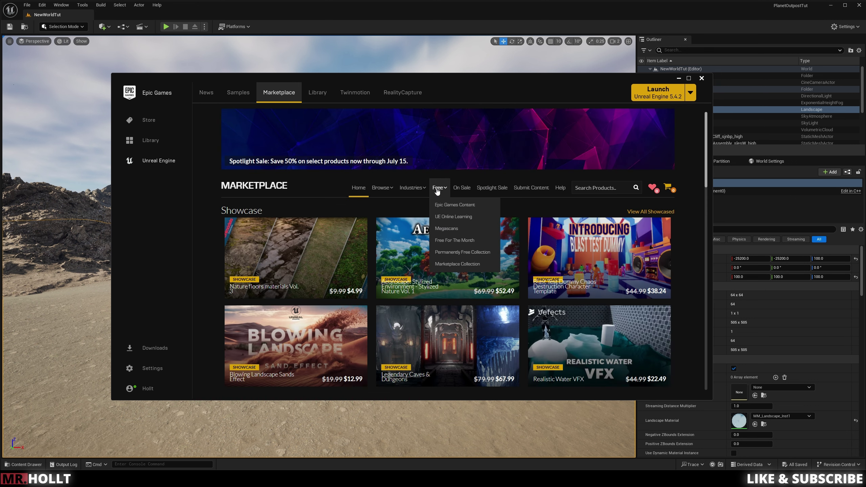
{"action": "left_click", "coordinate": [437, 189]}
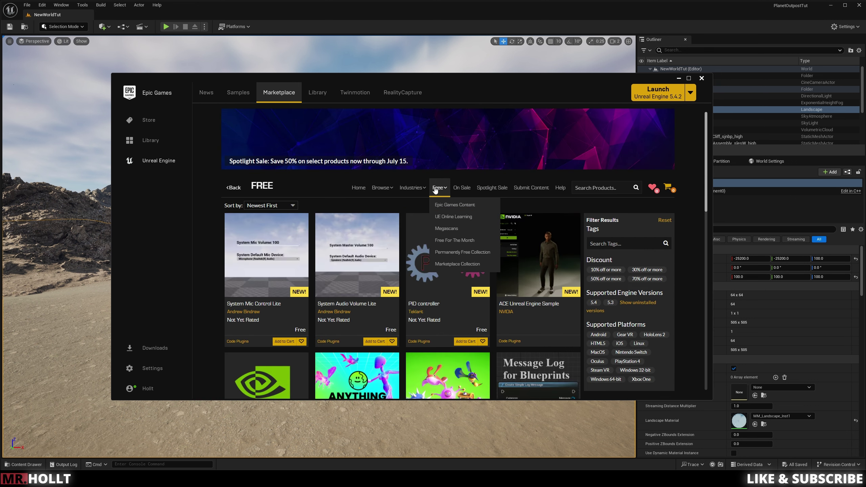
{"action": "left_click", "coordinate": [452, 241]}
{"action": "scroll", "coordinate": [404, 227], "scroll_direction": "down", "scroll_amount": 3}
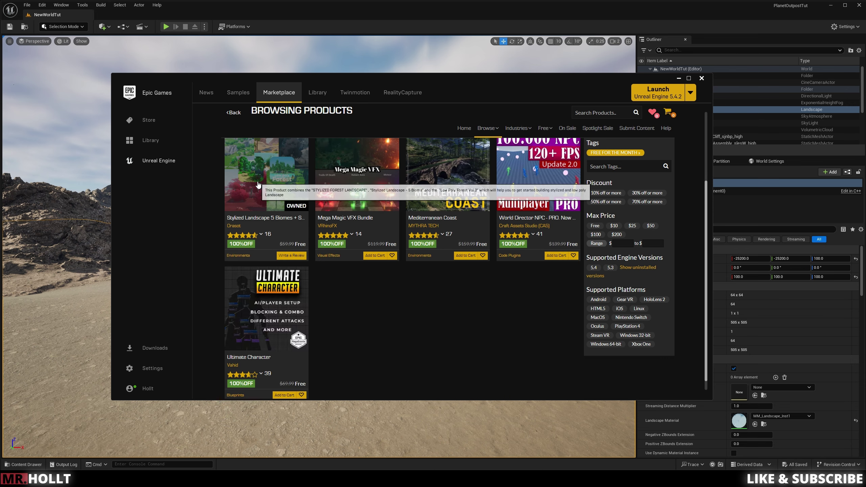
Look through the monthly free offers, viewing the Mediterranean Coast and Mega Magic VFX Bundle product pages.
{"action": "left_click", "coordinate": [279, 214]}
{"action": "left_click", "coordinate": [222, 188]}
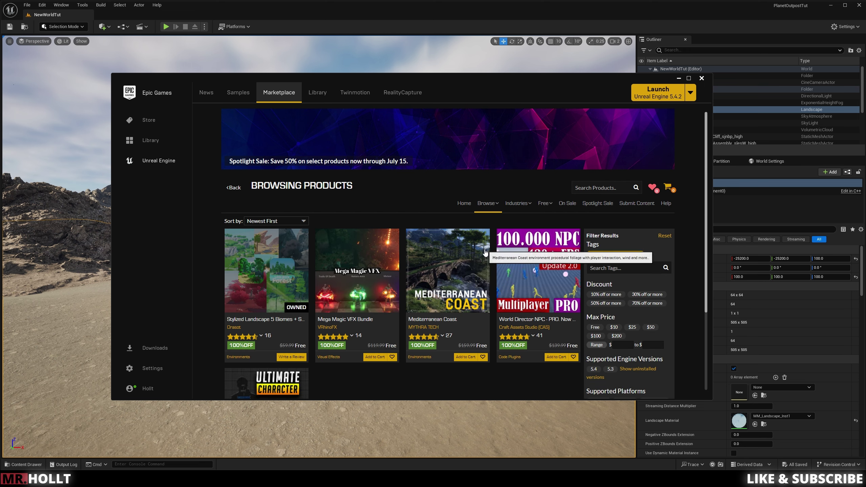
{"action": "left_click", "coordinate": [457, 262]}
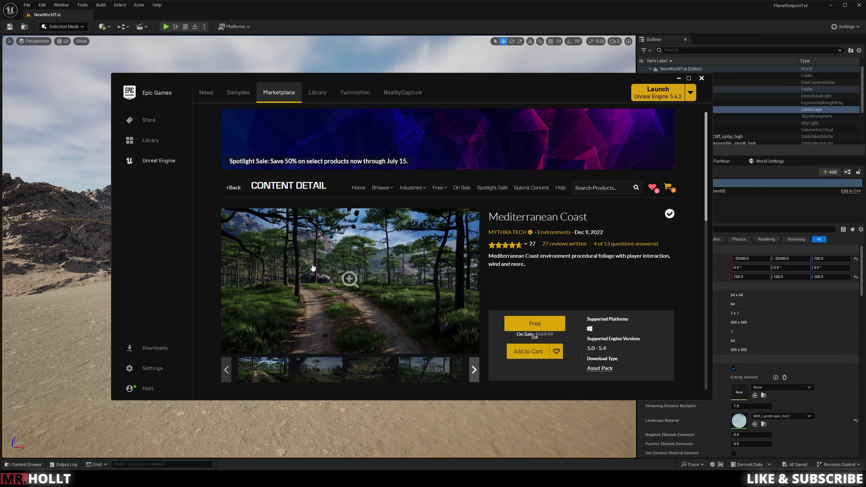
{"action": "left_click", "coordinate": [233, 187]}
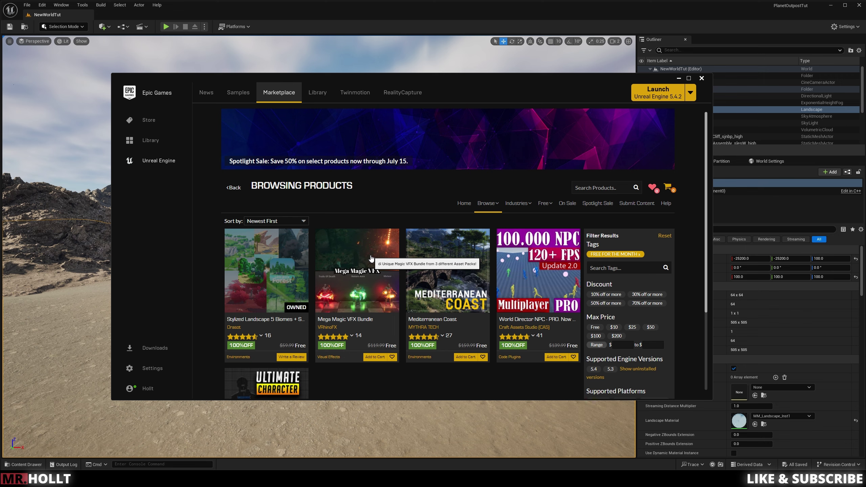
{"action": "left_click", "coordinate": [391, 293]}
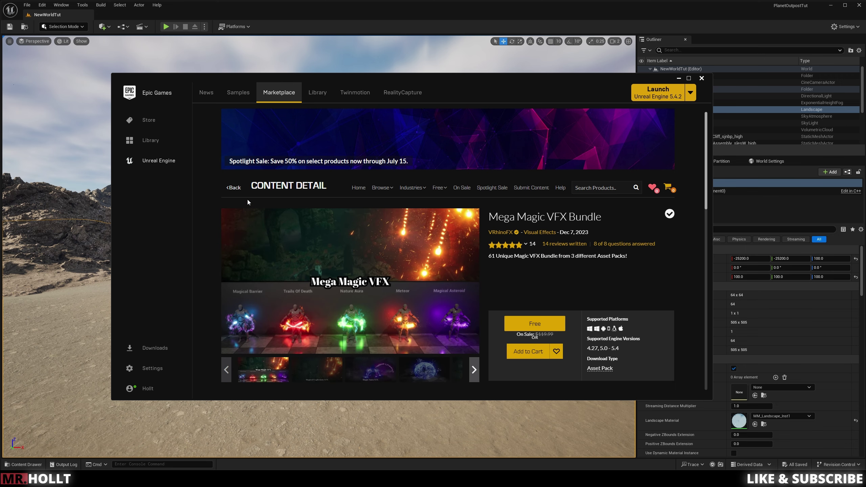
{"action": "left_click", "coordinate": [240, 192]}
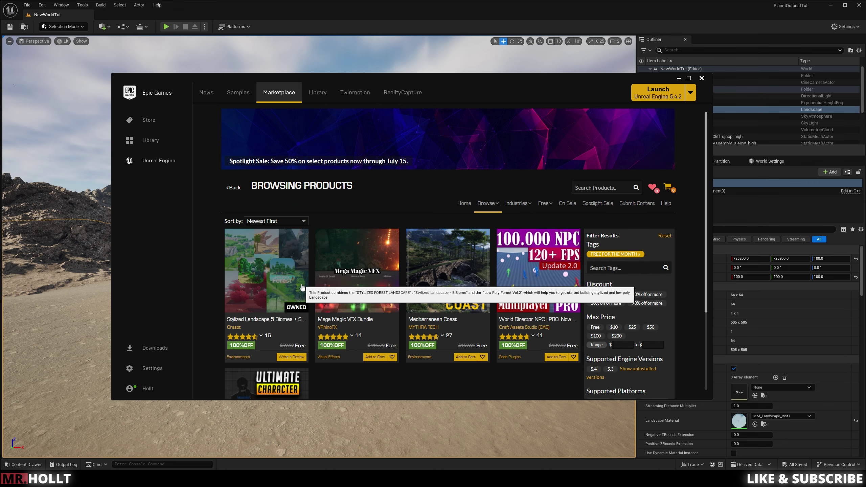
Go back to the library and revisit the product page of the Modular Sci-Fi Indoor/Outdoor environment pack.
{"action": "left_click", "coordinate": [319, 95]}
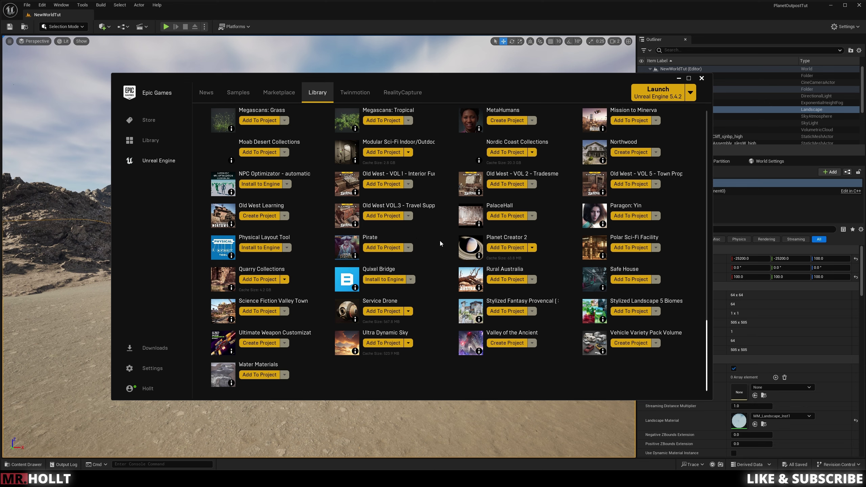
{"action": "scroll", "coordinate": [423, 191], "scroll_direction": "up", "scroll_amount": 1}
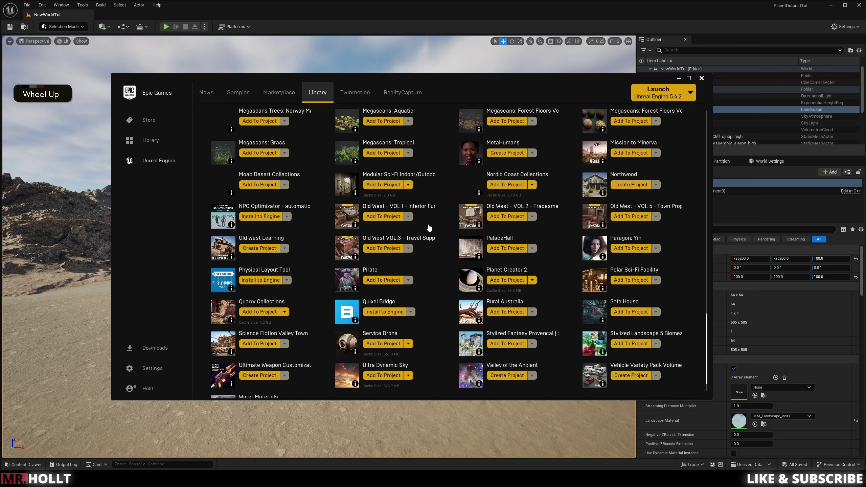
{"action": "double_click", "coordinate": [392, 185]}
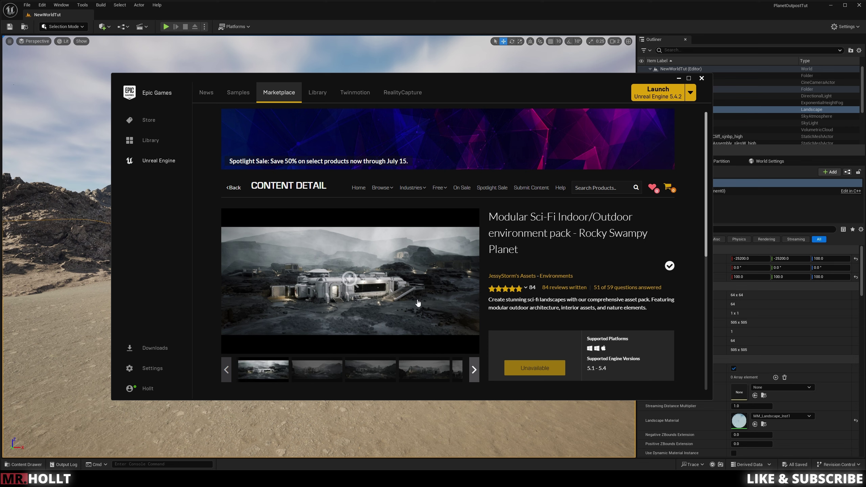
{"action": "left_click", "coordinate": [234, 187]}
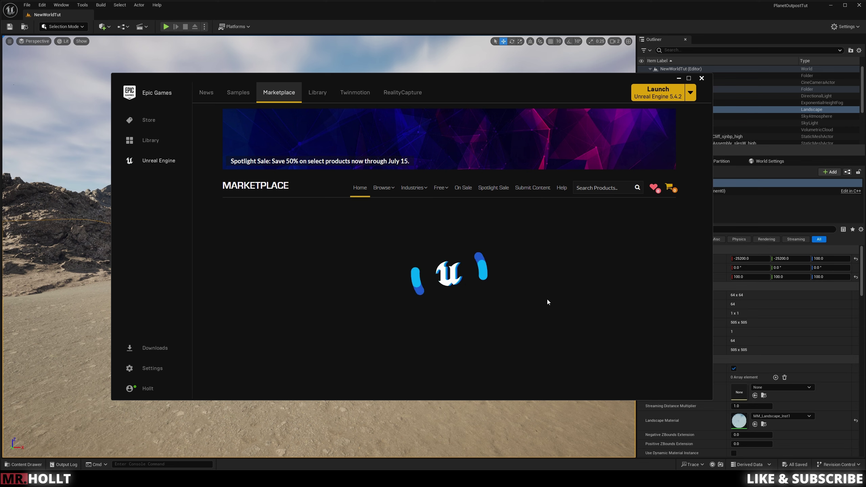
Find Mission to Minerva in the library and check its product page and supported engine versions.
{"action": "left_click", "coordinate": [330, 96]}
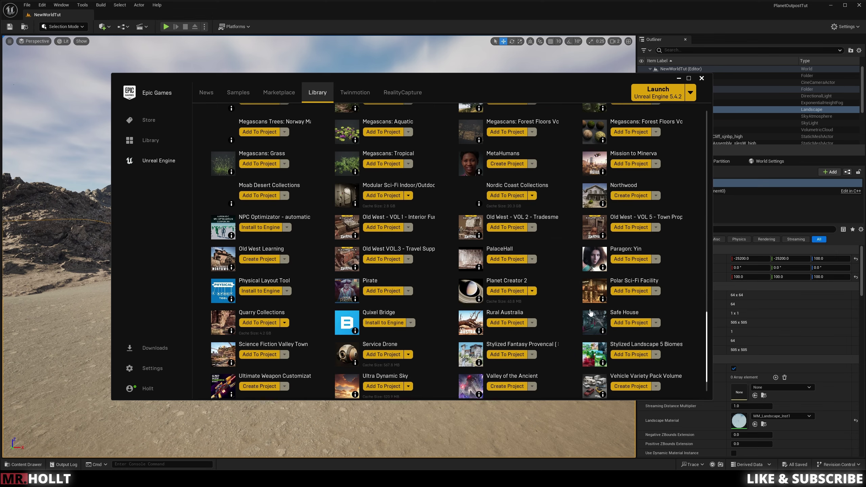
{"action": "scroll", "coordinate": [578, 259], "scroll_direction": "down", "scroll_amount": 5}
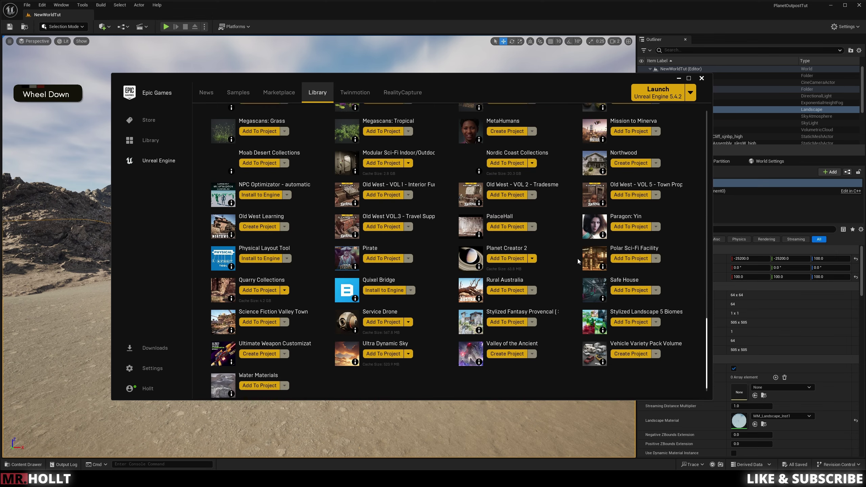
{"action": "scroll", "coordinate": [578, 258], "scroll_direction": "up", "scroll_amount": 4}
{"action": "left_click", "coordinate": [618, 146]}
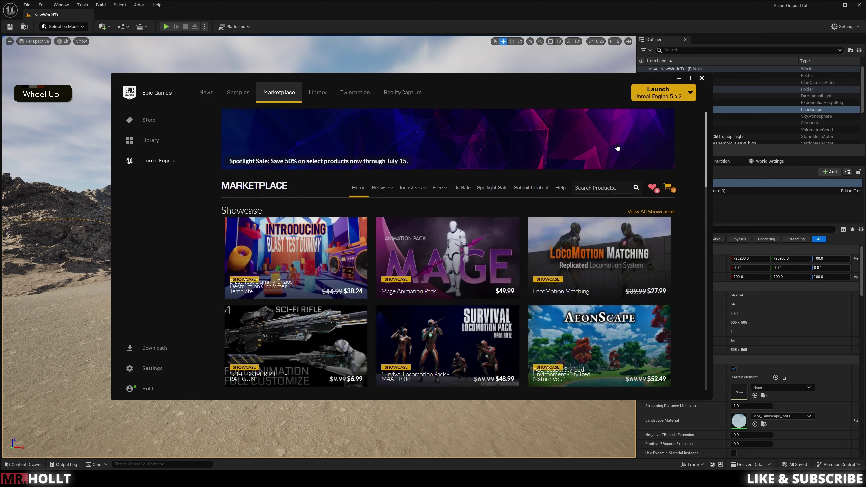
{"action": "scroll", "coordinate": [375, 286], "scroll_direction": "up", "scroll_amount": 1}
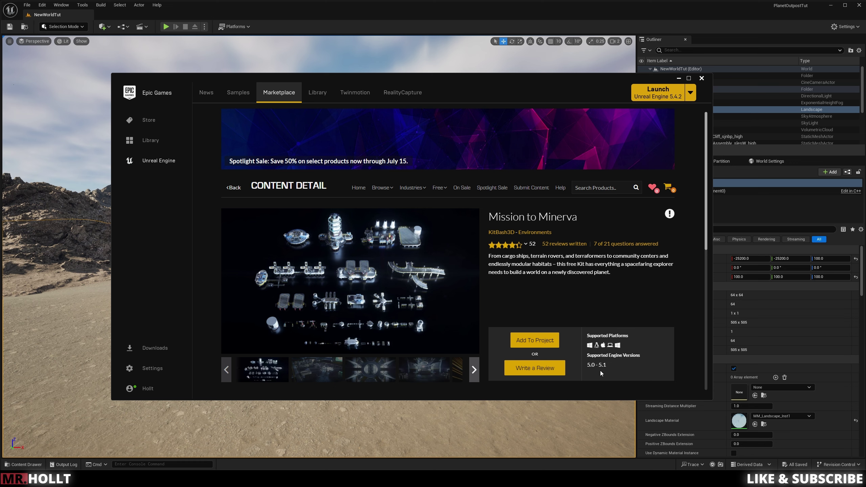
Open the Planet Creator 2 product page from the library.
{"action": "scroll", "coordinate": [537, 315], "scroll_direction": "down", "scroll_amount": 2}
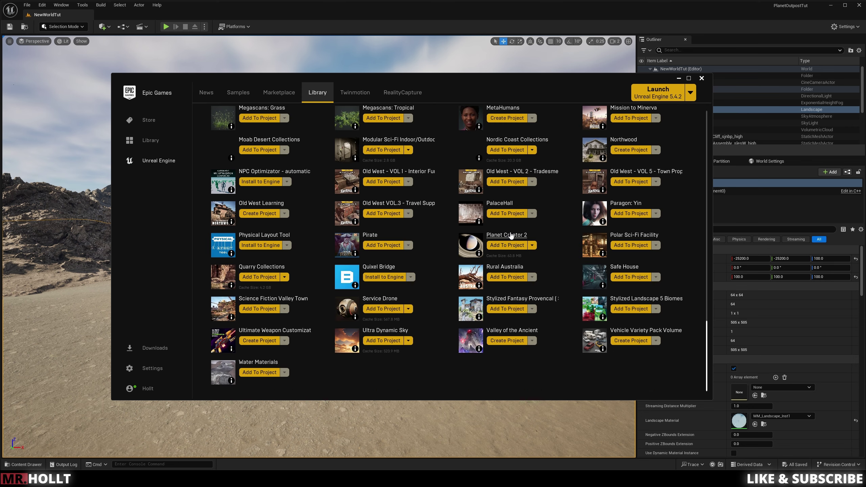
{"action": "left_click", "coordinate": [510, 236]}
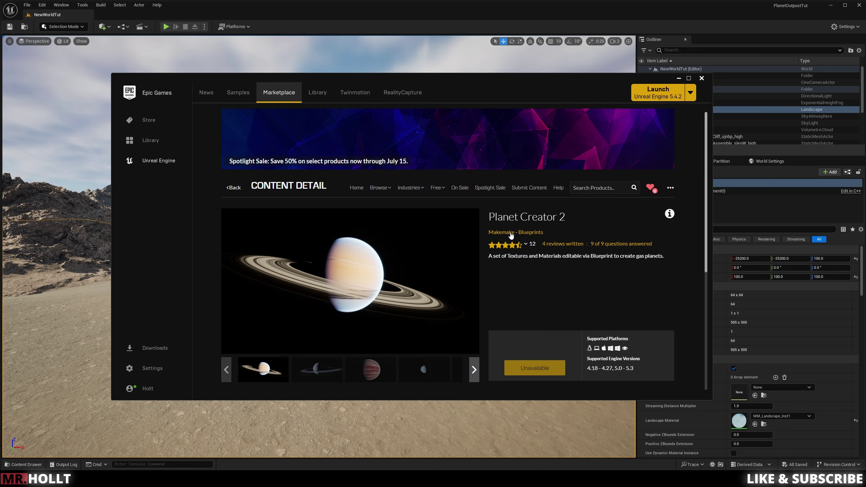
Switch back to the Unreal Editor and show only the static meshes in the ModularSciFi content folder.
{"action": "mouse_move", "coordinate": [507, 244]}
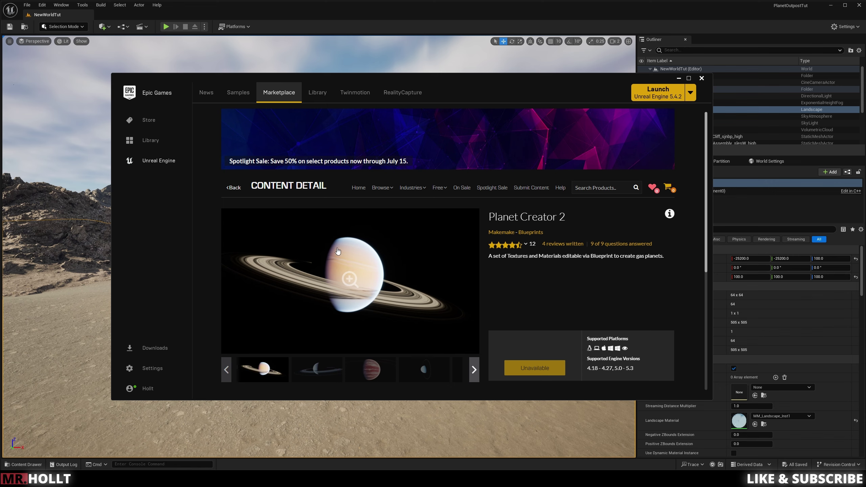
{"action": "key", "text": "ctrl+space"}
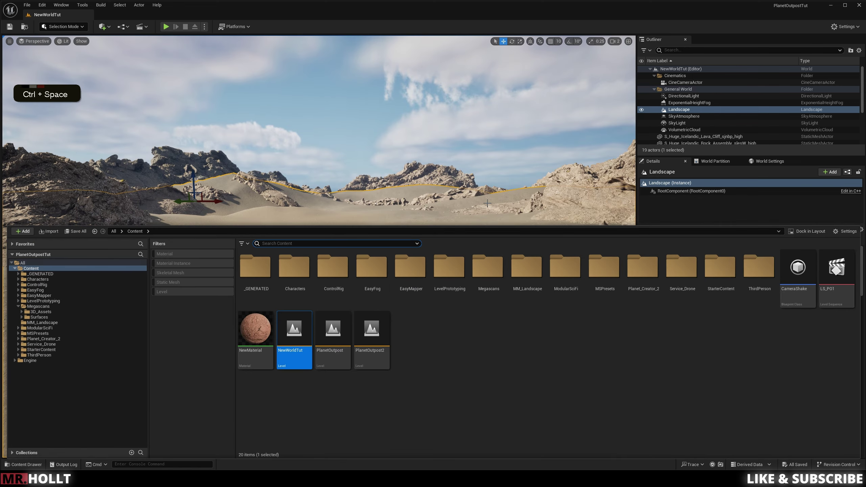
{"action": "mouse_move", "coordinate": [440, 222]}
{"action": "right_mouse_down"}
{"action": "mouse_move", "coordinate": [423, 259]}
{"action": "mouse_move", "coordinate": [441, 229]}
{"action": "right_mouse_up"}
{"action": "key", "text": "ctrl+space"}
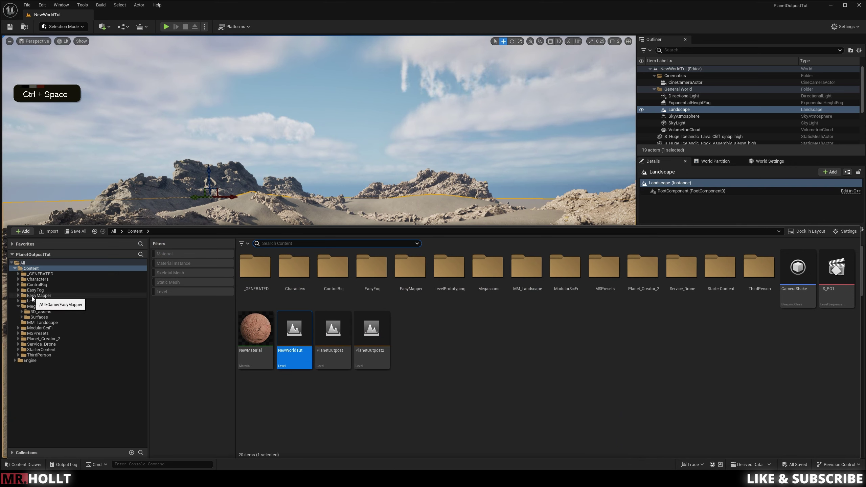
{"action": "left_click", "coordinate": [40, 327]}
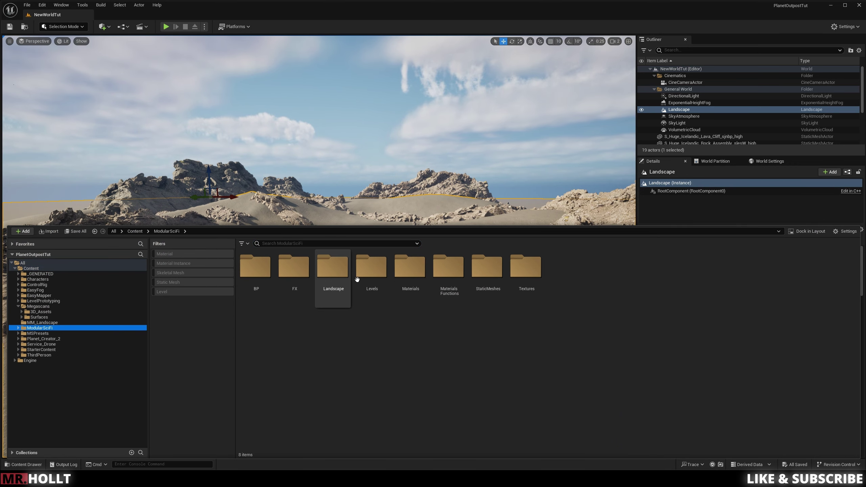
{"action": "left_click", "coordinate": [177, 281]}
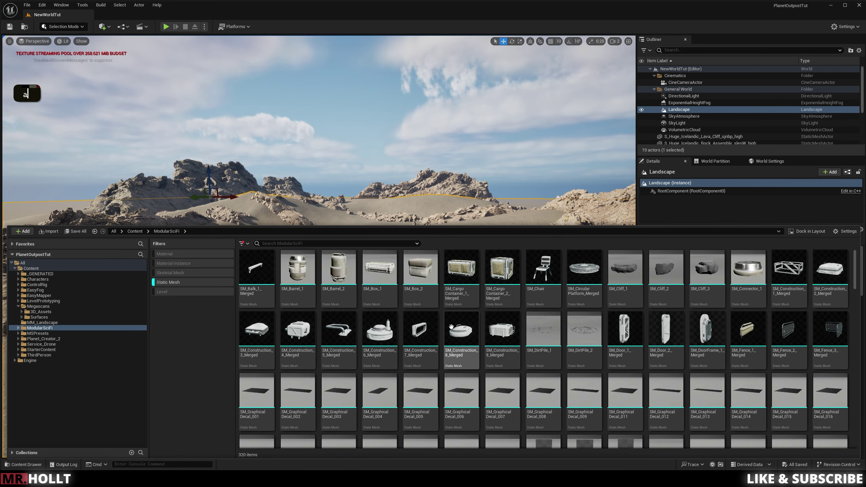
Browse the meshes and place SM_LivingModule_2_Merged on the sand between the rock formations.
{"action": "scroll", "coordinate": [636, 315], "scroll_direction": "down", "scroll_amount": 5}
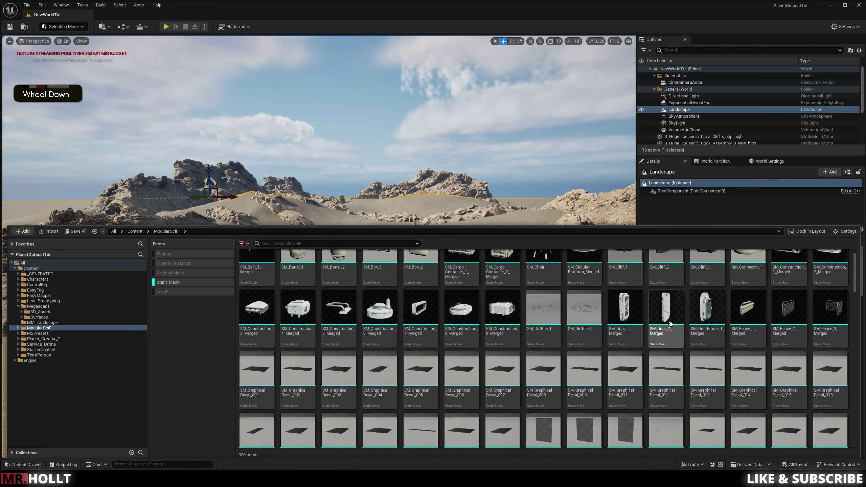
{"action": "scroll", "coordinate": [590, 380], "scroll_direction": "down", "scroll_amount": 3}
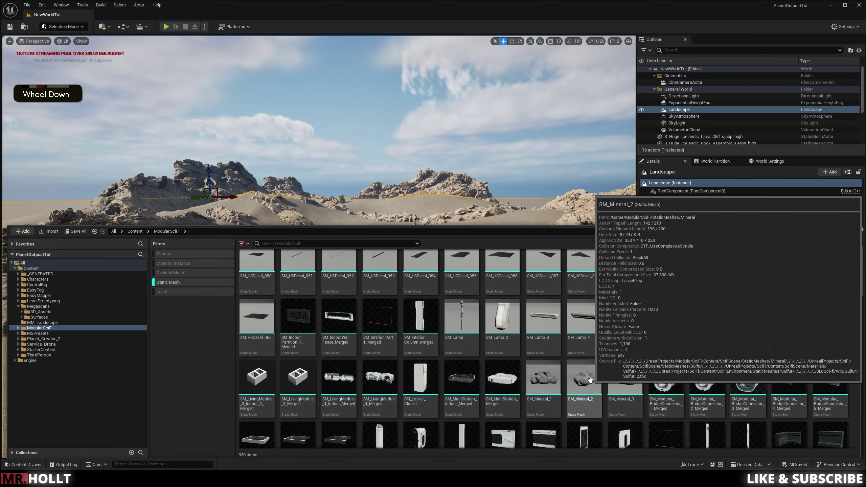
{"action": "scroll", "coordinate": [742, 350], "scroll_direction": "down", "scroll_amount": 1}
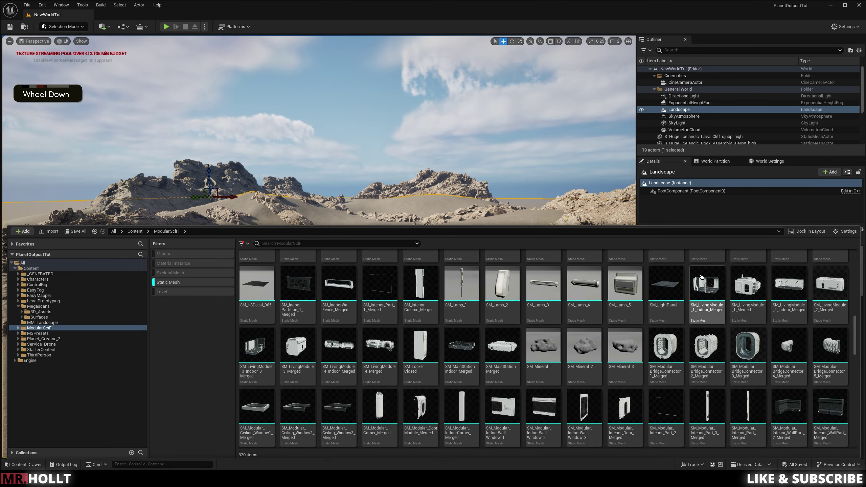
{"action": "left_click_drag", "start_coordinate": [830, 286], "coordinate": [295, 253]}
Bring up the CineCameraActor preview in the viewport and select the living module again.
{"action": "key", "text": "r"}
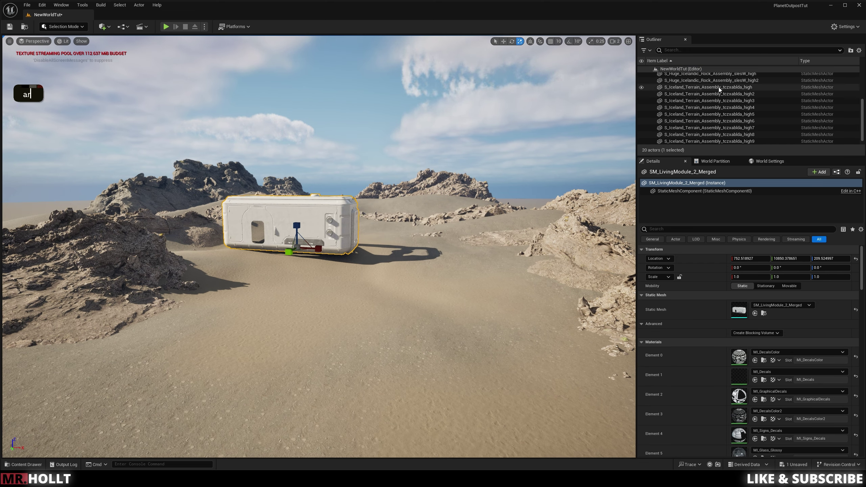
{"action": "scroll", "coordinate": [682, 88], "scroll_direction": "up", "scroll_amount": 4}
{"action": "left_click", "coordinate": [682, 83]}
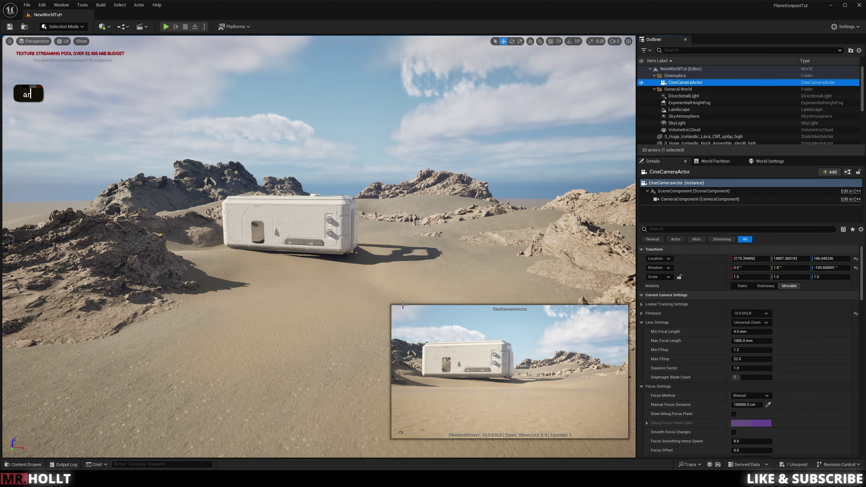
{"action": "key", "text": "w"}
{"action": "left_click", "coordinate": [300, 220]}
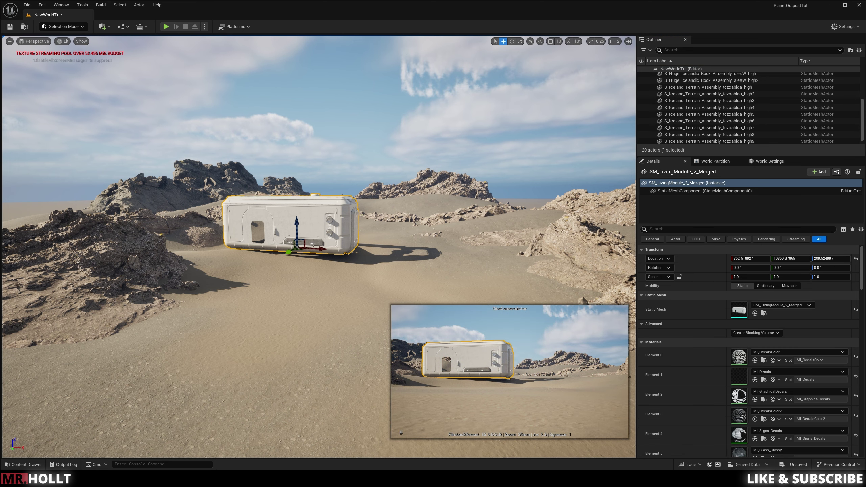
Rotate the living module to about -42.6° on Z, scale it uniformly to about 0.65 and reposition it on the sand.
{"action": "key", "text": "e"}
{"action": "left_click_drag", "start_coordinate": [326, 251], "coordinate": [305, 252]}
{"action": "key", "text": "r"}
{"action": "right_click_drag", "start_coordinate": [306, 252], "coordinate": [313, 303]}
{"action": "key", "text": "w"}
{"action": "key", "text": "e"}
{"action": "key", "text": "s"}
{"action": "key", "text": "w"}
{"action": "left_click_drag", "start_coordinate": [317, 398], "coordinate": [302, 365]}
{"action": "right_click_drag", "start_coordinate": [303, 365], "coordinate": [298, 324]}
{"action": "key", "text": "q"}
{"action": "key", "text": "w"}
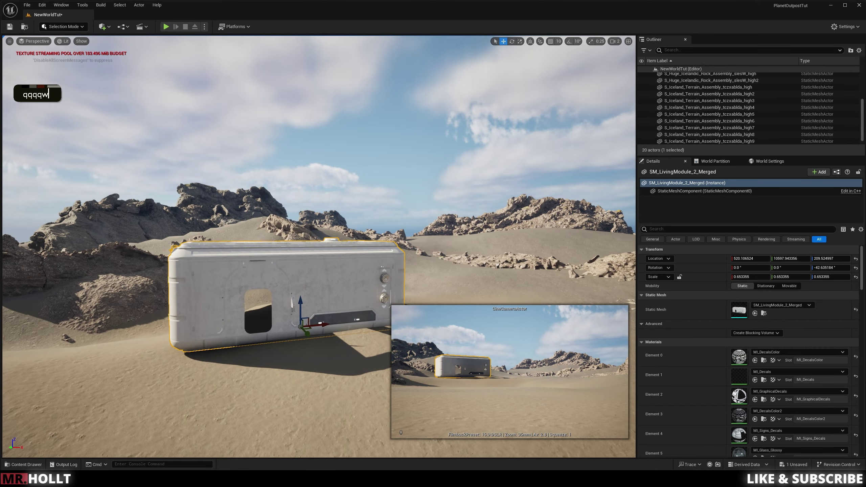
Lower the living module into the sand to a Z location of about 202 and tilt it about 1.25° on Y.
{"action": "mouse_move", "coordinate": [302, 311]}
{"action": "left_mouse_down"}
{"action": "mouse_move", "coordinate": [301, 300]}
{"action": "mouse_move", "coordinate": [301, 317]}
{"action": "mouse_move", "coordinate": [280, 311]}
{"action": "mouse_move", "coordinate": [298, 307]}
{"action": "left_mouse_up"}
{"action": "key", "text": "e"}
{"action": "key", "text": "w"}
{"action": "mouse_move", "coordinate": [297, 311]}
{"action": "right_mouse_down"}
{"action": "mouse_move", "coordinate": [259, 318]}
{"action": "mouse_move", "coordinate": [304, 317]}
{"action": "right_mouse_up"}
{"action": "key", "text": "w"}
{"action": "key", "text": "d"}
{"action": "key", "text": "a"}
{"action": "key", "text": "s"}
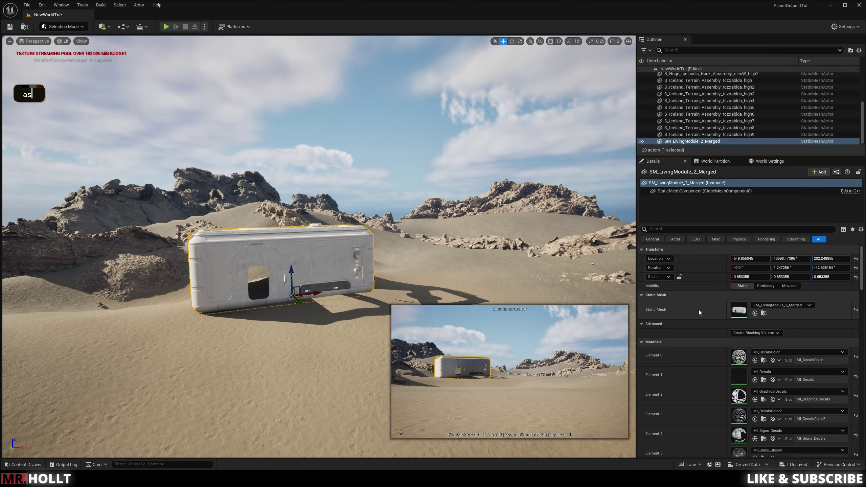
Look through the living module's physics, collision, lighting and rendering properties.
{"action": "scroll", "coordinate": [697, 337], "scroll_direction": "down", "scroll_amount": 6}
{"action": "scroll", "coordinate": [697, 338], "scroll_direction": "down", "scroll_amount": 3}
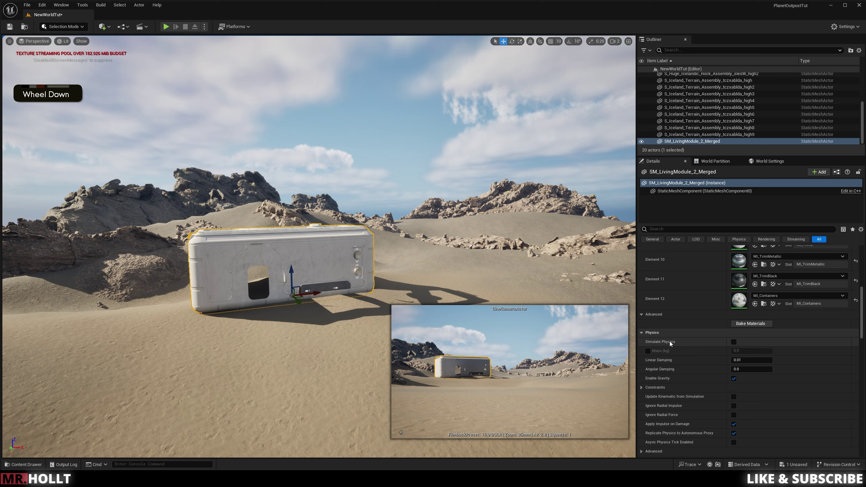
{"action": "scroll", "coordinate": [721, 338], "scroll_direction": "down", "scroll_amount": 3}
{"action": "scroll", "coordinate": [721, 338], "scroll_direction": "down", "scroll_amount": 3}
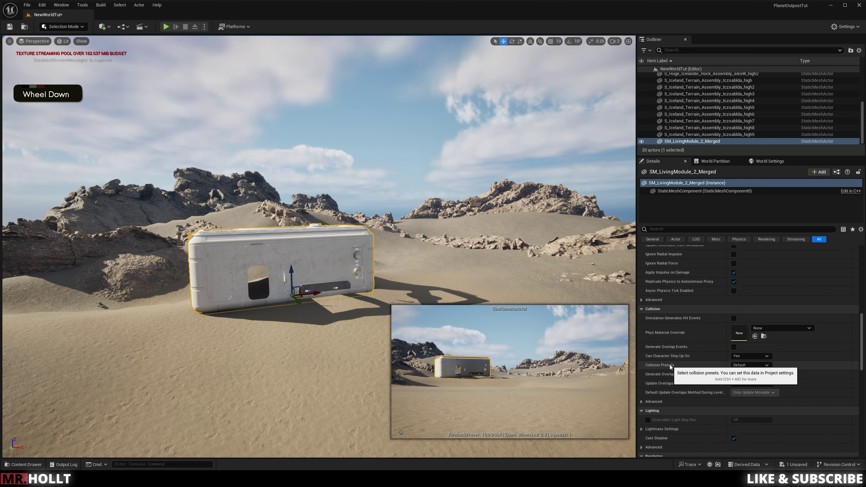
{"action": "scroll", "coordinate": [670, 404], "scroll_direction": "down", "scroll_amount": 6}
{"action": "scroll", "coordinate": [708, 407], "scroll_direction": "down", "scroll_amount": 6}
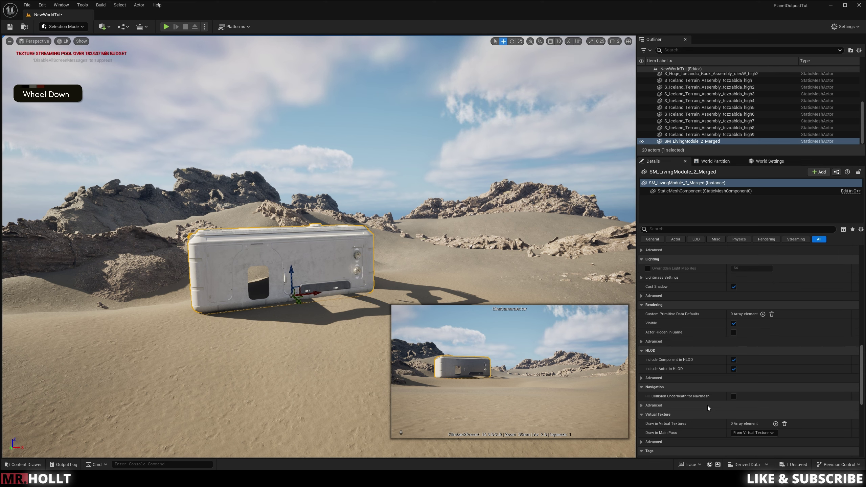
{"action": "scroll", "coordinate": [693, 410], "scroll_direction": "down", "scroll_amount": 4}
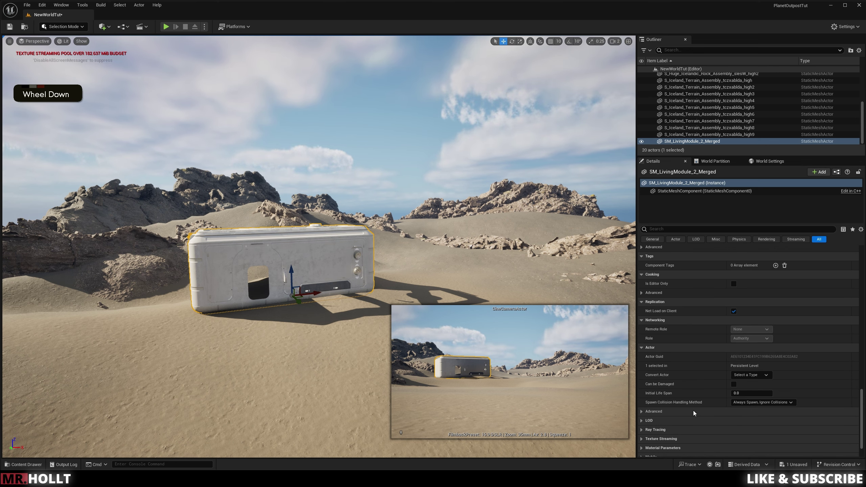
{"action": "scroll", "coordinate": [712, 403], "scroll_direction": "up", "scroll_amount": 4}
{"action": "left_click_drag", "start_coordinate": [861, 402], "coordinate": [847, 258]}
Examine the living module's walls, roof and cast shadow from close up and from above.
{"action": "right_click_drag", "start_coordinate": [474, 238], "coordinate": [559, 238]}
{"action": "key", "text": "a"}
{"action": "key", "text": "a"}
{"action": "key", "text": "w"}
{"action": "key", "text": "e"}
{"action": "right_click_drag", "start_coordinate": [318, 245], "coordinate": [500, 300]}
{"action": "key", "text": "a"}
{"action": "key", "text": "a"}
{"action": "key", "text": "a"}
{"action": "key", "text": "w"}
{"action": "right_click_drag", "start_coordinate": [392, 277], "coordinate": [556, 286]}
{"action": "key", "text": "a"}
{"action": "key", "text": "a"}
{"action": "key", "text": "a"}
{"action": "key", "text": "a"}
{"action": "key", "text": "w"}
{"action": "key", "text": "q"}
{"action": "key", "text": "a"}
{"action": "key", "text": "e"}
{"action": "key", "text": "a"}
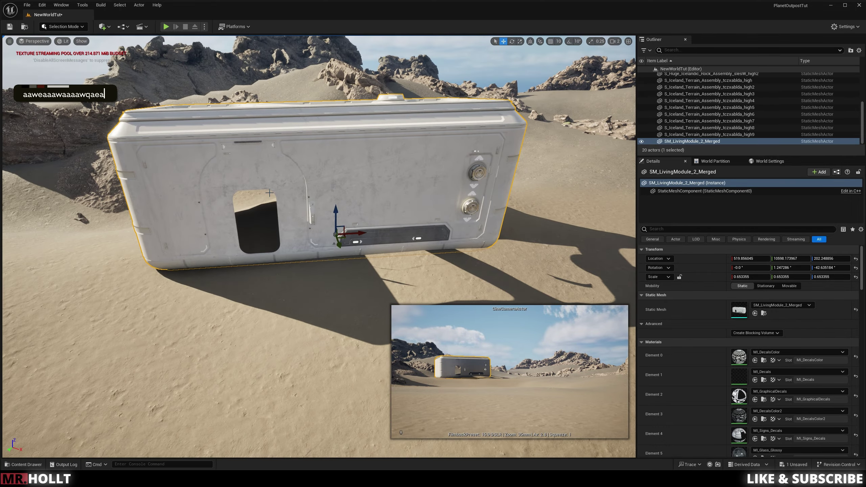
{"action": "right_click_drag", "start_coordinate": [319, 219], "coordinate": [316, 280]}
{"action": "key", "text": "e"}
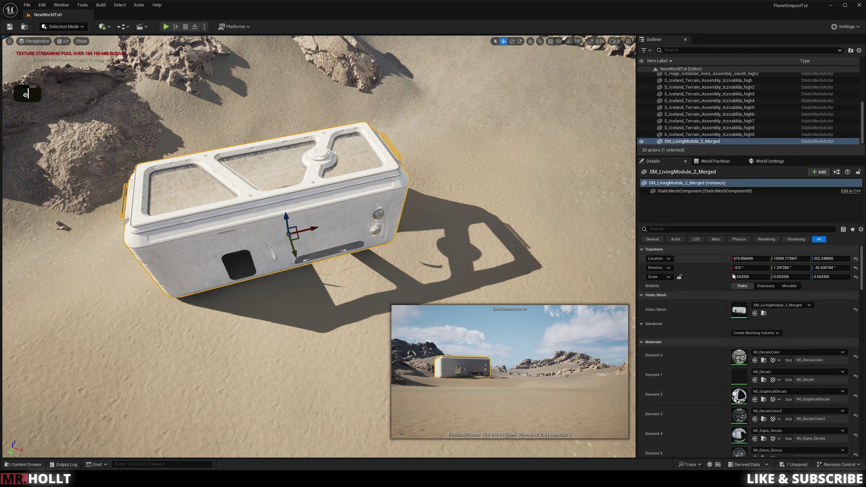
Make the living module's MI_DecalsColor material instance two-sided, save it and close it.
{"action": "double_click", "coordinate": [739, 357]}
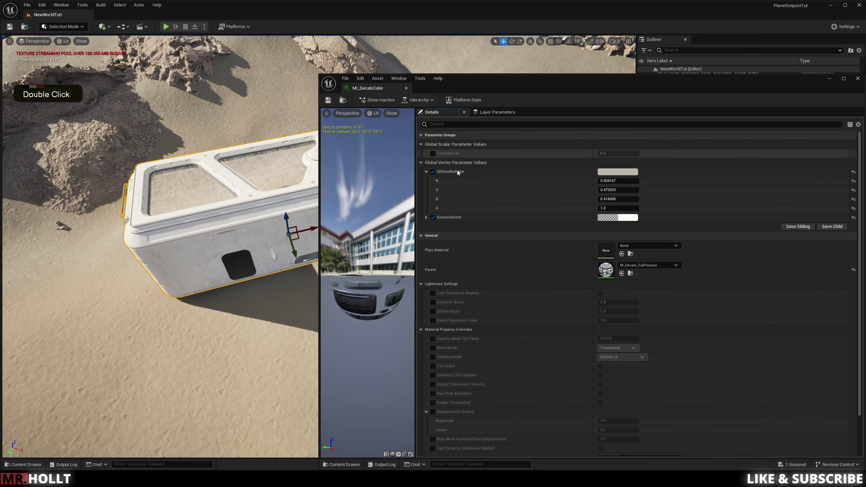
{"action": "scroll", "coordinate": [477, 273], "scroll_direction": "down", "scroll_amount": 3}
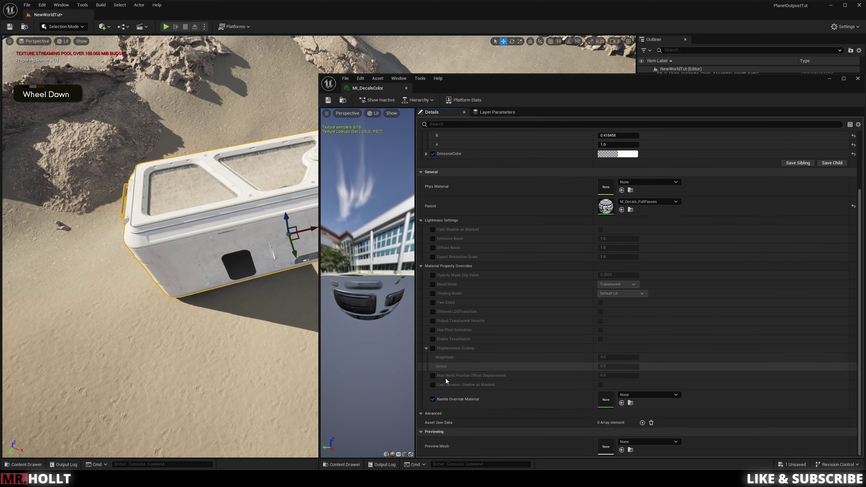
{"action": "left_click", "coordinate": [433, 302]}
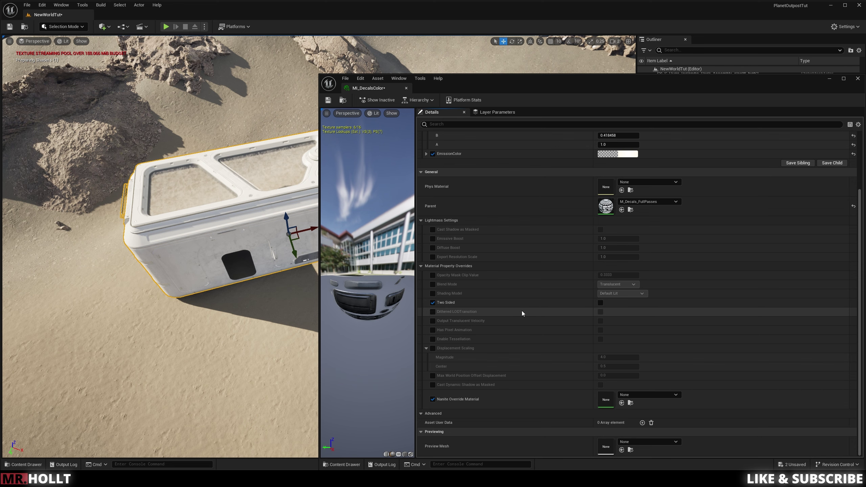
{"action": "left_click", "coordinate": [600, 302]}
{"action": "right_click_drag", "start_coordinate": [205, 238], "coordinate": [259, 239]}
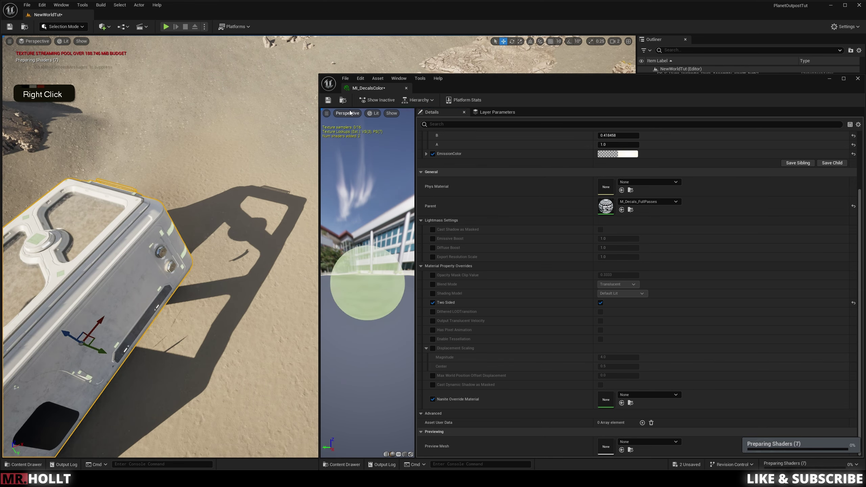
{"action": "left_click", "coordinate": [328, 100]}
{"action": "left_click", "coordinate": [858, 79]}
Make the living module's MI_Glass_Glossy material instance two-sided, save it and close it.
{"action": "right_click_drag", "start_coordinate": [444, 192], "coordinate": [422, 123]}
{"action": "key", "text": "s"}
{"action": "key", "text": "q"}
{"action": "key", "text": "q"}
{"action": "key", "text": "s"}
{"action": "right_click_drag", "start_coordinate": [627, 290], "coordinate": [627, 315]}
{"action": "key", "text": "e"}
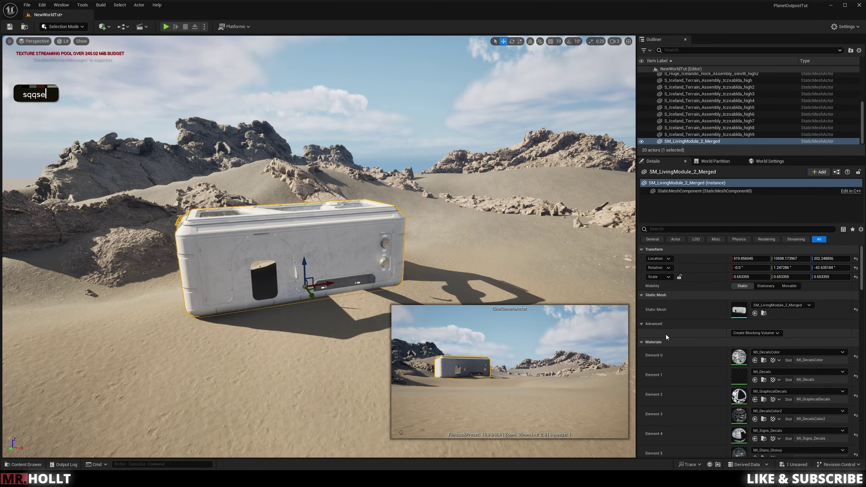
{"action": "scroll", "coordinate": [749, 397], "scroll_direction": "down", "scroll_amount": 3}
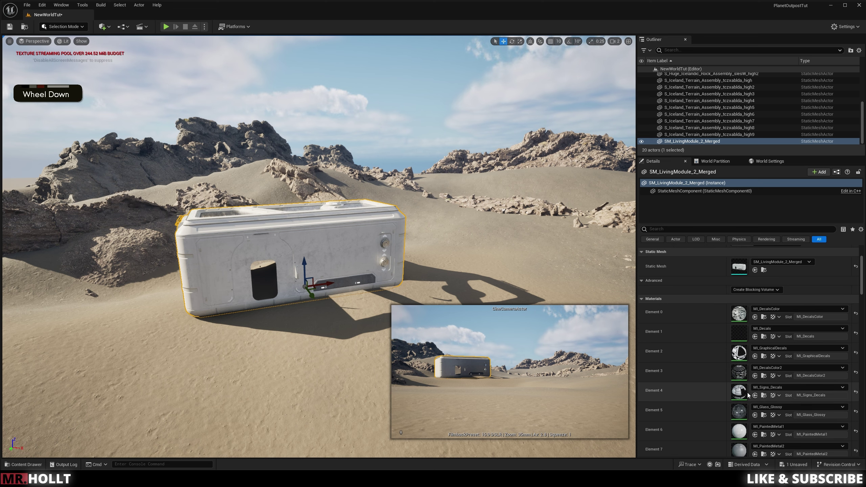
{"action": "double_click", "coordinate": [742, 395]}
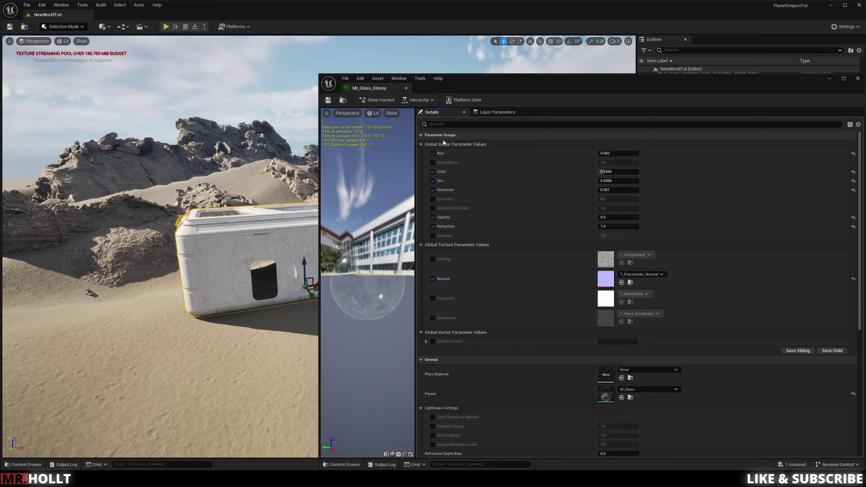
{"action": "scroll", "coordinate": [424, 372], "scroll_direction": "down", "scroll_amount": 3}
{"action": "left_click", "coordinate": [432, 391]}
{"action": "left_click", "coordinate": [327, 103]}
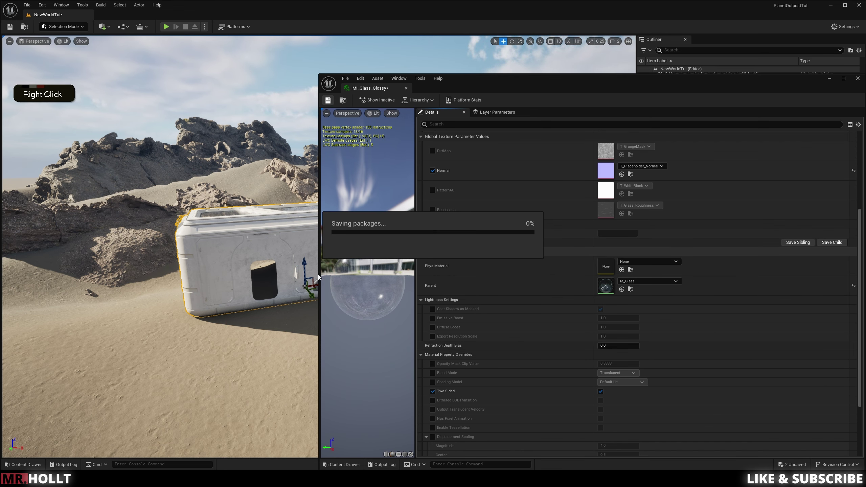
{"action": "right_click", "coordinate": [300, 262]}
{"action": "left_click_drag", "start_coordinate": [529, 86], "coordinate": [700, 118]}
{"action": "left_click_drag", "start_coordinate": [804, 116], "coordinate": [673, 121]}
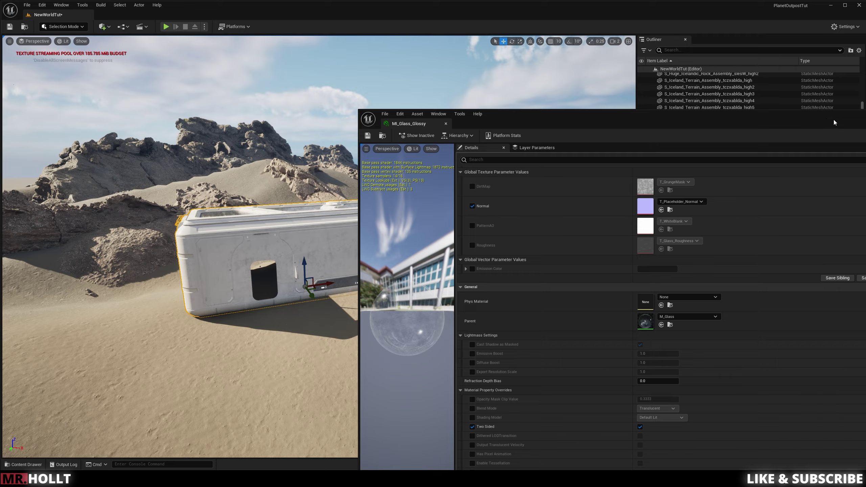
{"action": "left_click_drag", "start_coordinate": [834, 120], "coordinate": [704, 118]}
{"action": "left_click", "coordinate": [767, 112]}
Examine the living module's roof, walls and shadow from several sides.
{"action": "right_click_drag", "start_coordinate": [477, 171], "coordinate": [553, 300]}
{"action": "key", "text": "e"}
{"action": "key", "text": "w"}
{"action": "key", "text": "w"}
{"action": "key", "text": "q"}
{"action": "key", "text": "s"}
{"action": "right_click_drag", "start_coordinate": [333, 256], "coordinate": [668, 165]}
{"action": "key", "text": "a"}
{"action": "key", "text": "s"}
{"action": "key", "text": "a"}
{"action": "key", "text": "a"}
{"action": "key", "text": "a"}
{"action": "key", "text": "a"}
{"action": "key", "text": "a"}
{"action": "key", "text": "a"}
{"action": "key", "text": "q"}
{"action": "right_click_drag", "start_coordinate": [332, 290], "coordinate": [423, 259]}
Make the living module's MI_PaintedMetal1 material instance two-sided, save it and close it.
{"action": "double_click", "coordinate": [742, 412]}
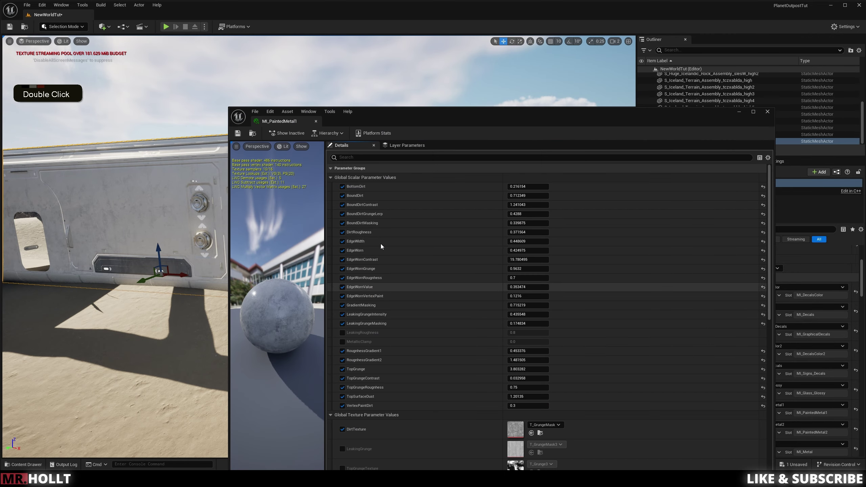
{"action": "scroll", "coordinate": [394, 335], "scroll_direction": "down", "scroll_amount": 5}
{"action": "scroll", "coordinate": [363, 328], "scroll_direction": "down", "scroll_amount": 5}
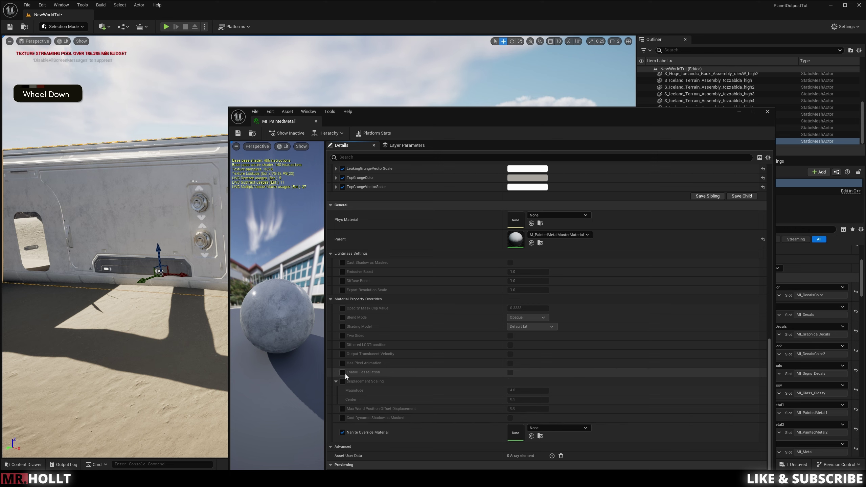
{"action": "left_click", "coordinate": [342, 336]}
{"action": "left_click", "coordinate": [510, 335]}
{"action": "key", "text": "a"}
{"action": "mouse_move", "coordinate": [218, 225]}
{"action": "right_mouse_down"}
{"action": "mouse_move", "coordinate": [239, 225]}
{"action": "mouse_move", "coordinate": [225, 211]}
{"action": "right_mouse_up"}
{"action": "key", "text": "s"}
{"action": "key", "text": "s"}
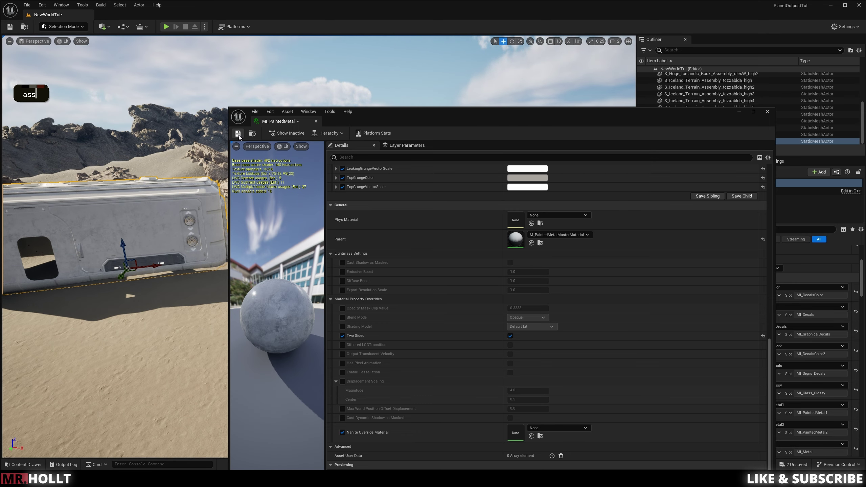
{"action": "left_click", "coordinate": [238, 134]}
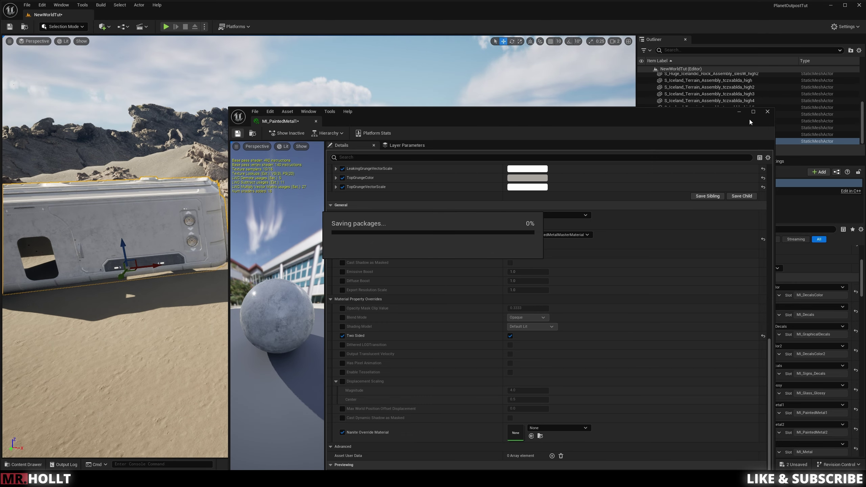
{"action": "left_click", "coordinate": [767, 112]}
Make the living module's MI_PaintedMetal2 material instance two-sided, save it and close it.
{"action": "key", "text": "w"}
{"action": "key", "text": "a"}
{"action": "key", "text": "e"}
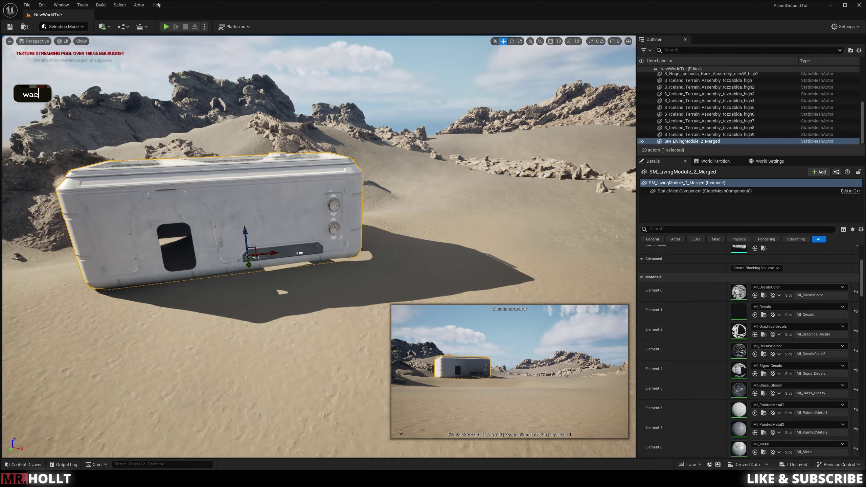
{"action": "key", "text": "w"}
{"action": "right_click_drag", "start_coordinate": [319, 246], "coordinate": [326, 273]}
{"action": "scroll", "coordinate": [745, 421], "scroll_direction": "down", "scroll_amount": 1}
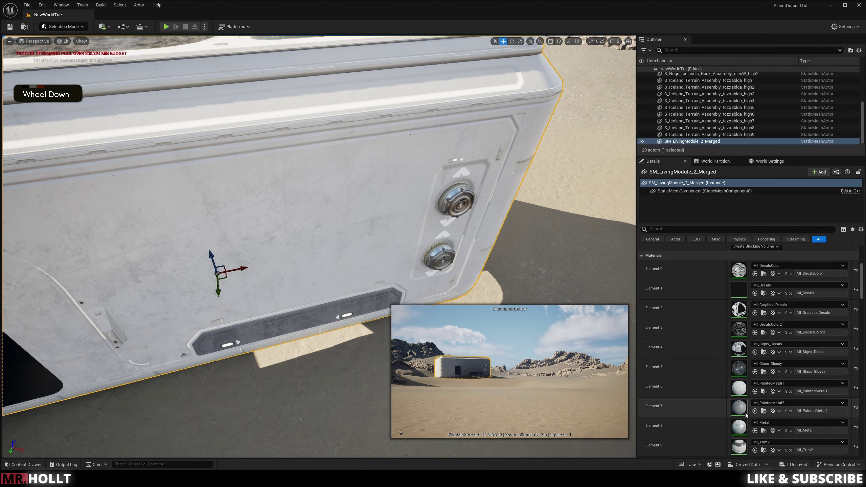
{"action": "double_click", "coordinate": [739, 407]}
{"action": "scroll", "coordinate": [381, 387], "scroll_direction": "down", "scroll_amount": 10}
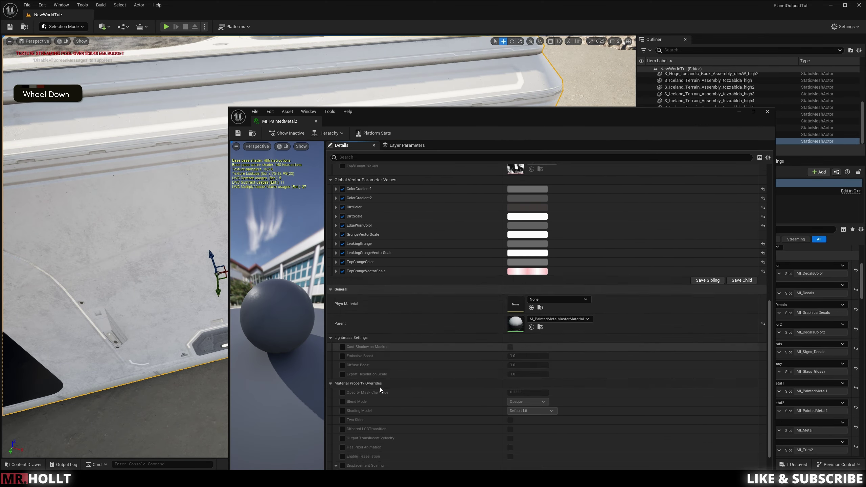
{"action": "left_click", "coordinate": [342, 335]}
{"action": "left_click", "coordinate": [510, 335]}
{"action": "right_click_drag", "start_coordinate": [191, 324], "coordinate": [259, 297]}
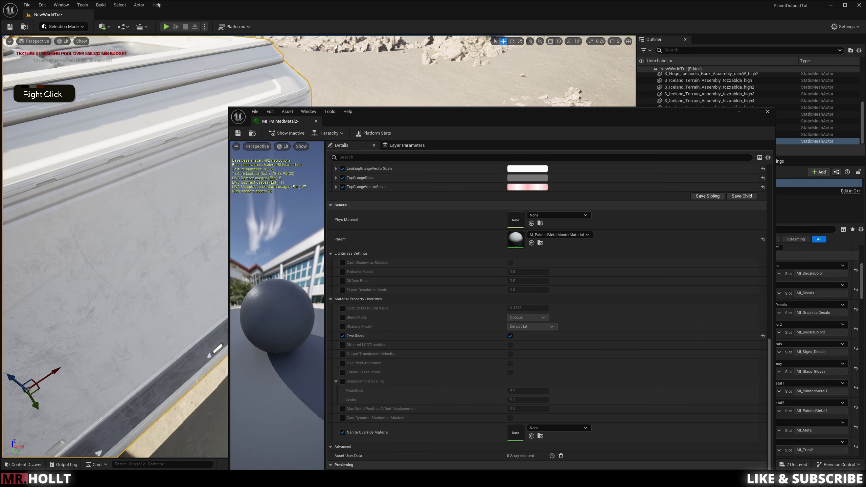
{"action": "left_click", "coordinate": [241, 135]}
{"action": "left_click", "coordinate": [767, 112]}
Make the living module's MI_Metal material instance two-sided, save it and close it.
{"action": "key", "text": "s"}
{"action": "key", "text": "s"}
{"action": "mouse_move", "coordinate": [407, 278]}
{"action": "right_mouse_down"}
{"action": "mouse_move", "coordinate": [375, 287]}
{"action": "mouse_move", "coordinate": [407, 278]}
{"action": "right_mouse_up"}
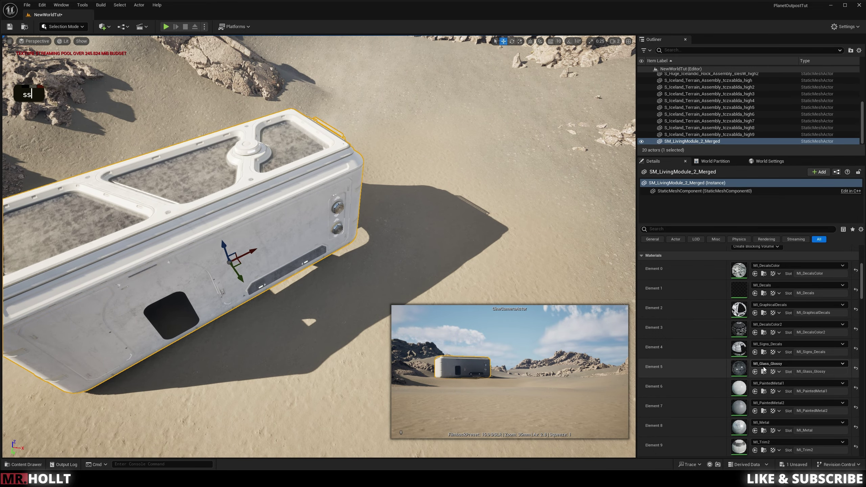
{"action": "scroll", "coordinate": [764, 369], "scroll_direction": "down", "scroll_amount": 1}
{"action": "double_click", "coordinate": [738, 406]}
{"action": "scroll", "coordinate": [386, 329], "scroll_direction": "down", "scroll_amount": 8}
{"action": "scroll", "coordinate": [378, 372], "scroll_direction": "down", "scroll_amount": 2}
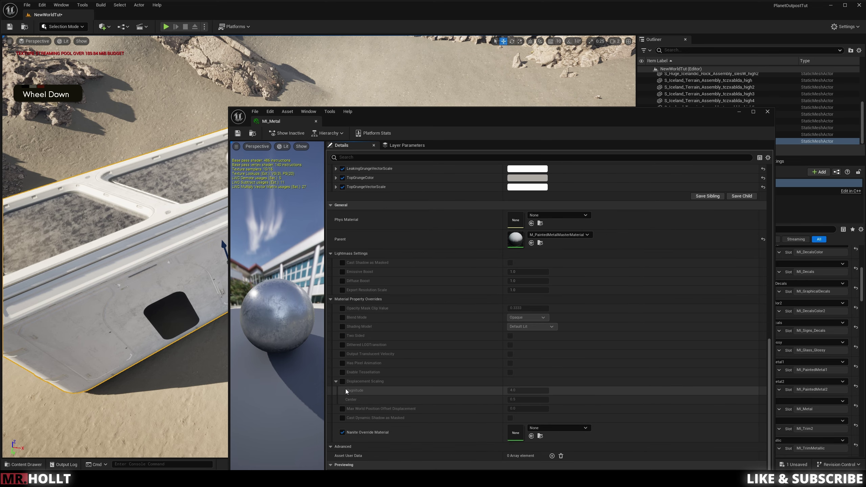
{"action": "left_click", "coordinate": [342, 335]}
{"action": "left_click", "coordinate": [510, 336]}
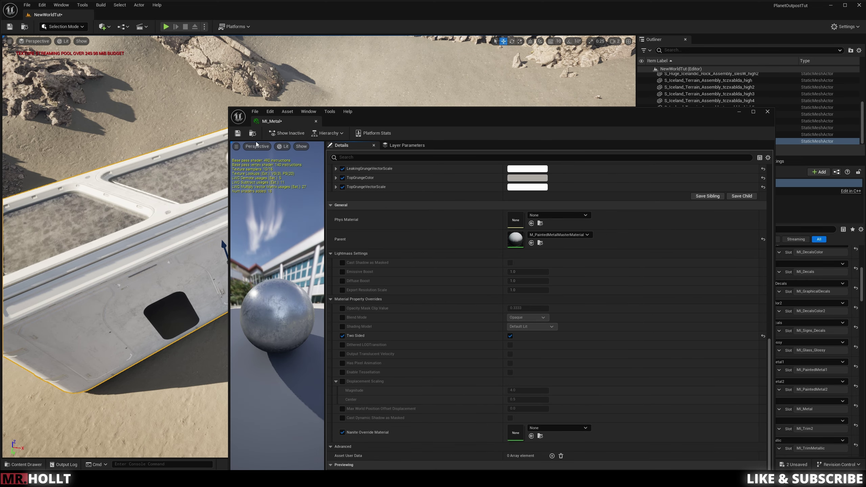
{"action": "left_click", "coordinate": [237, 133]}
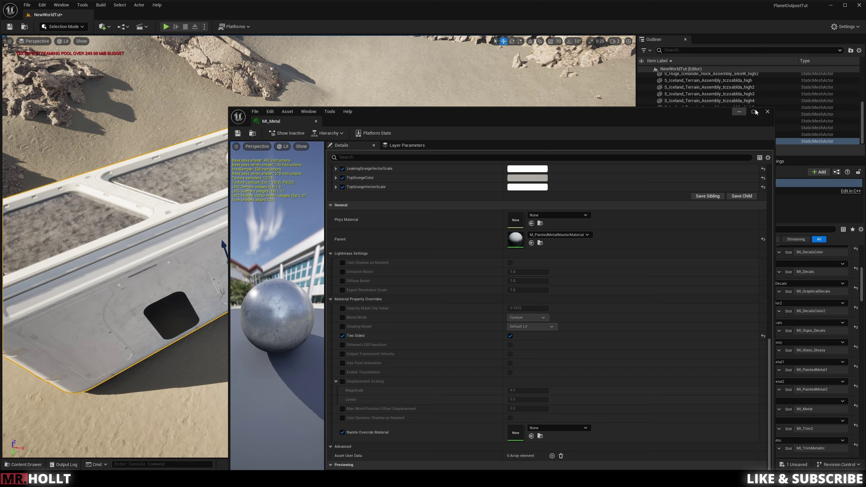
{"action": "left_click", "coordinate": [768, 113]}
Enable the Two Sided override in the living module's MI_Trim2 material instance, save it and close it.
{"action": "key", "text": "s"}
{"action": "right_click_drag", "start_coordinate": [307, 320], "coordinate": [286, 311]}
{"action": "key", "text": "w"}
{"action": "scroll", "coordinate": [737, 369], "scroll_direction": "down", "scroll_amount": 3}
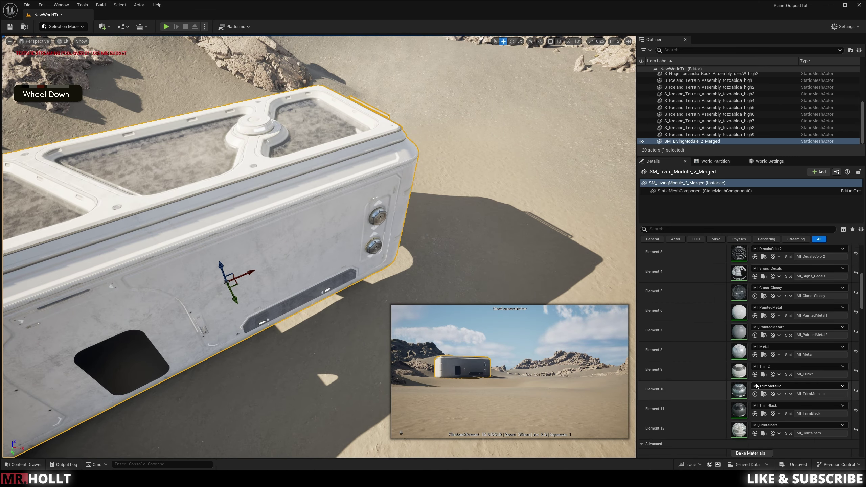
{"action": "double_click", "coordinate": [737, 369]}
{"action": "scroll", "coordinate": [391, 364], "scroll_direction": "down", "scroll_amount": 5}
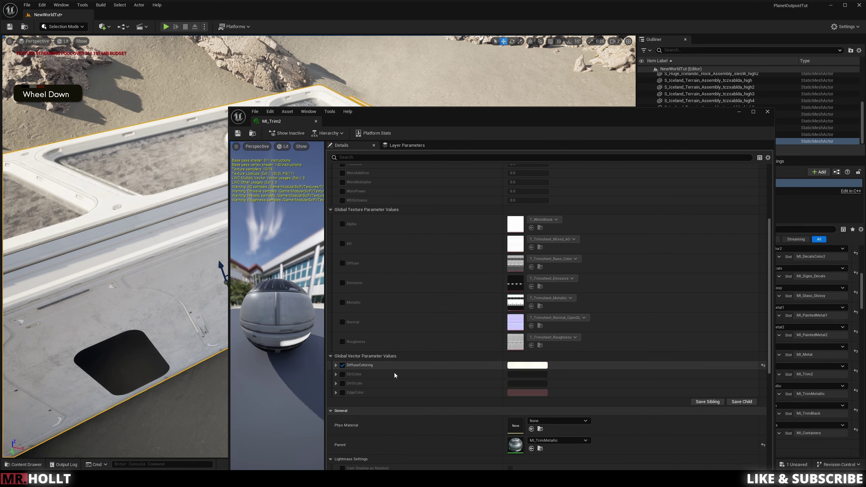
{"action": "scroll", "coordinate": [395, 378], "scroll_direction": "down", "scroll_amount": 2}
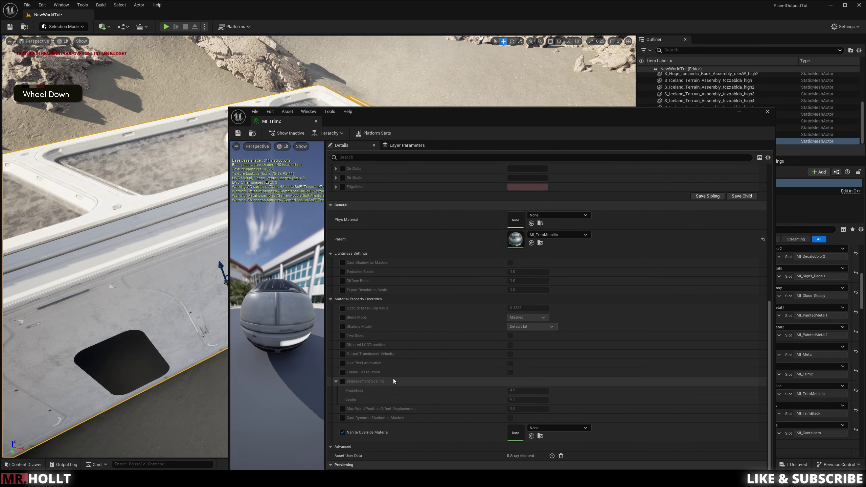
{"action": "left_click", "coordinate": [342, 336]}
{"action": "left_click", "coordinate": [237, 133]}
{"action": "left_click", "coordinate": [772, 113]}
Reselect the living module, make its MI_TrimMetallic material instance two-sided, save it and close it.
{"action": "right_click_drag", "start_coordinate": [319, 245], "coordinate": [319, 259]}
{"action": "key", "text": "s"}
{"action": "key", "text": "s"}
{"action": "left_click", "coordinate": [447, 273]}
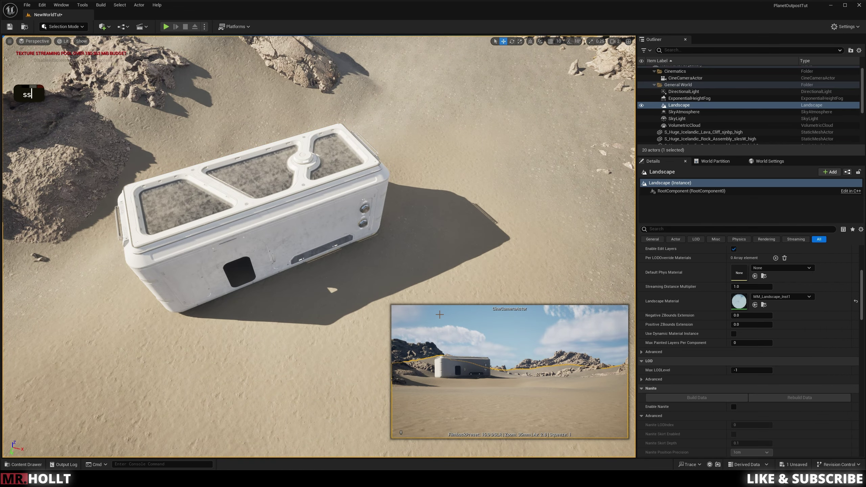
{"action": "left_click", "coordinate": [317, 207]}
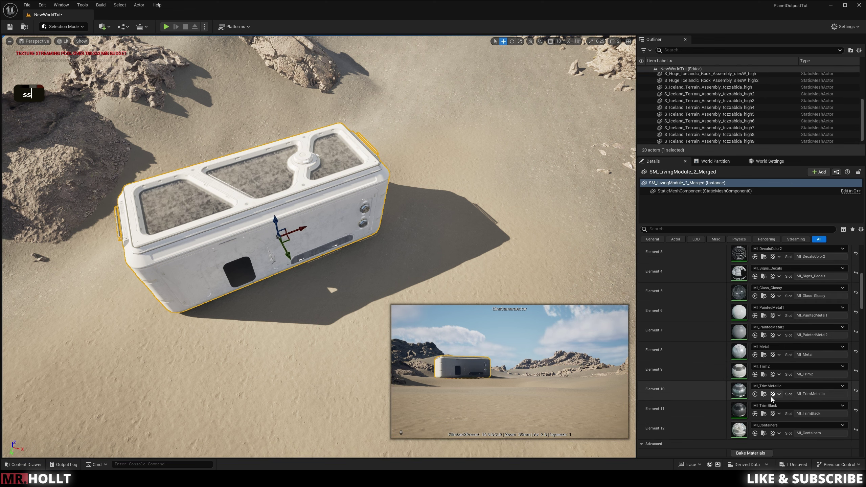
{"action": "double_click", "coordinate": [736, 394]}
{"action": "scroll", "coordinate": [366, 324], "scroll_direction": "down", "scroll_amount": 10}
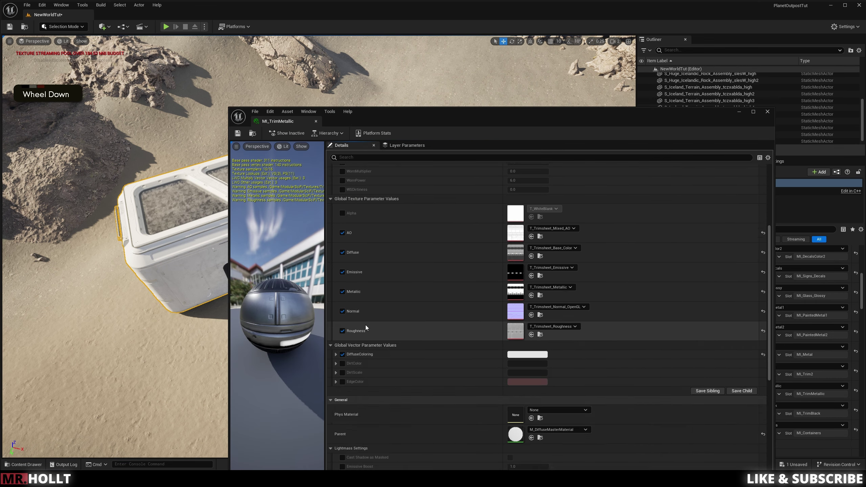
{"action": "left_click", "coordinate": [510, 336]}
{"action": "left_click", "coordinate": [239, 137]}
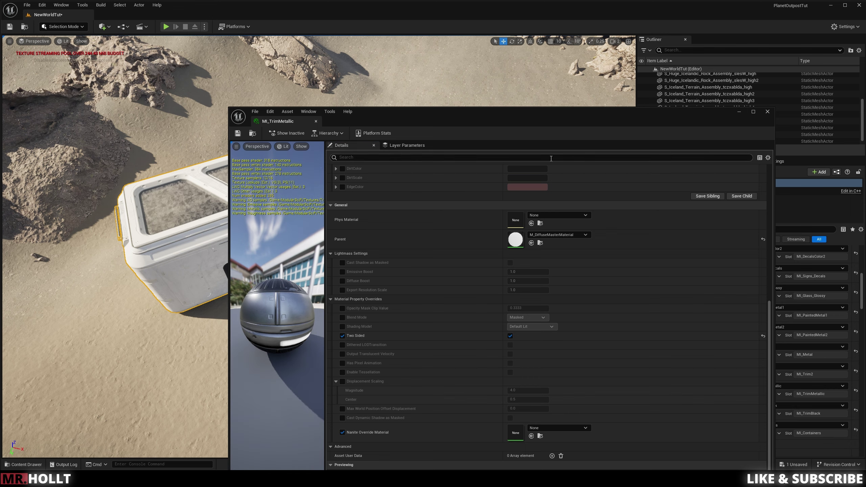
{"action": "left_click", "coordinate": [768, 112]}
Examine the living module's doorway, front wall and ground shadow from several sides.
{"action": "key", "text": "s"}
{"action": "right_click_drag", "start_coordinate": [397, 297], "coordinate": [236, 270]}
{"action": "key", "text": "q"}
{"action": "key", "text": "q"}
{"action": "key", "text": "s"}
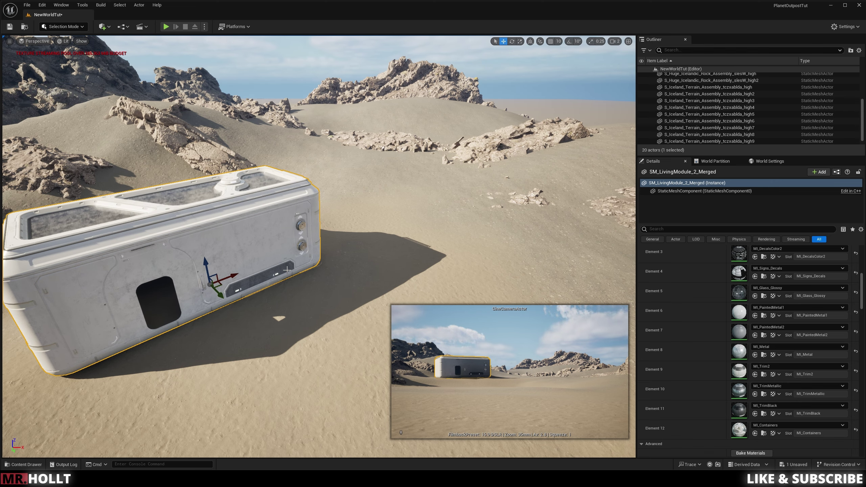
{"action": "right_click_drag", "start_coordinate": [353, 291], "coordinate": [245, 337]}
{"action": "key", "text": "d"}
{"action": "key", "text": "w"}
{"action": "key", "text": "e"}
{"action": "key", "text": "d"}
{"action": "right_click_drag", "start_coordinate": [318, 246], "coordinate": [249, 224]}
{"action": "key", "text": "q"}
{"action": "key", "text": "a"}
{"action": "key", "text": "a"}
{"action": "key", "text": "q"}
{"action": "key", "text": "a"}
{"action": "key", "text": "d"}
{"action": "key", "text": "a"}
Place the SM_Modular_BridgeConnector_1_Merged mesh from the ModularSciFi folder beside the living module.
{"action": "key", "text": "ctrl+space"}
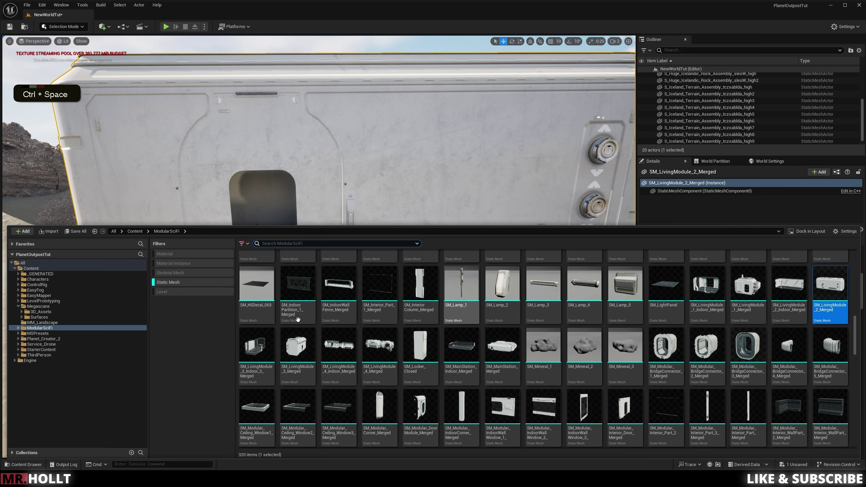
{"action": "left_click", "coordinate": [682, 350]}
{"action": "mouse_move", "coordinate": [300, 197]}
{"action": "left_mouse_down"}
{"action": "mouse_move", "coordinate": [348, 217]}
{"action": "mouse_move", "coordinate": [315, 196]}
{"action": "left_mouse_up"}
{"action": "right_click_drag", "start_coordinate": [315, 195], "coordinate": [307, 215]}
{"action": "key", "text": "s"}
{"action": "left_click", "coordinate": [315, 195]}
{"action": "key", "text": "a"}
{"action": "left_click", "coordinate": [412, 129]}
Readjust the content drawer's height and shrink the docked content browser to enlarge the viewport.
{"action": "key", "text": "ctrl+space"}
{"action": "left_click_drag", "start_coordinate": [410, 226], "coordinate": [439, 267]}
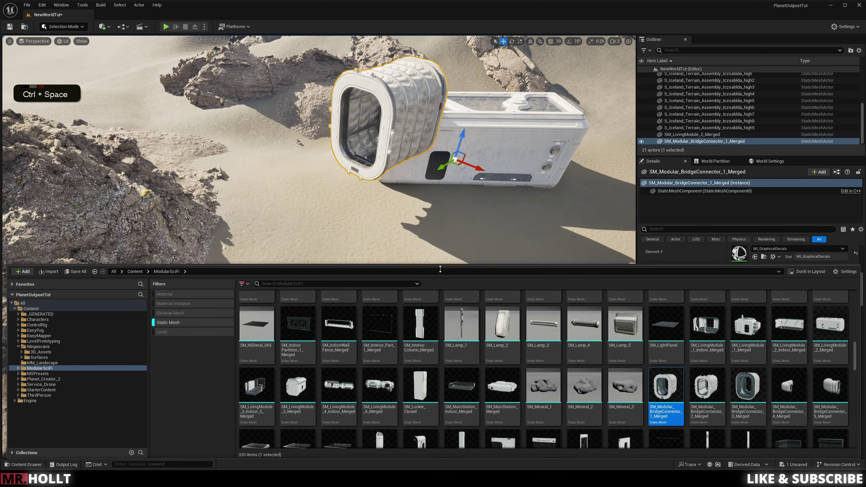
{"action": "left_click_drag", "start_coordinate": [731, 267], "coordinate": [734, 384]}
{"action": "key", "text": "ctrl+space"}
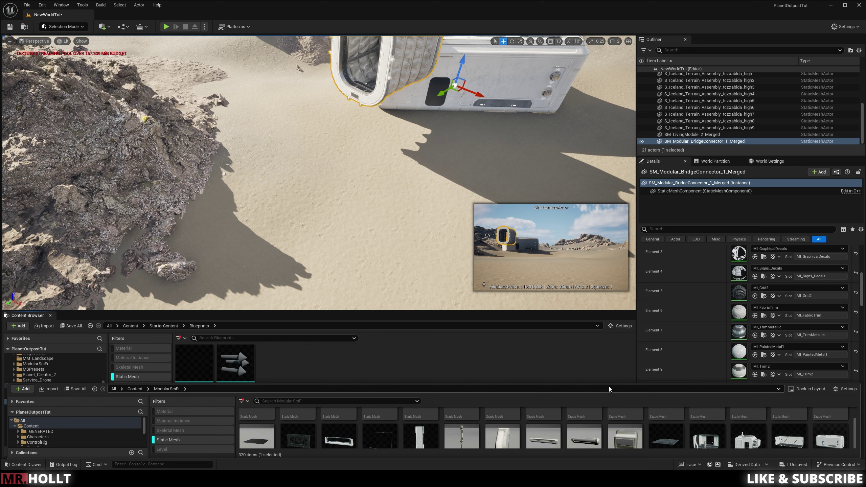
{"action": "left_click_drag", "start_coordinate": [58, 384], "coordinate": [148, 237]}
{"action": "key", "text": "Delete"}
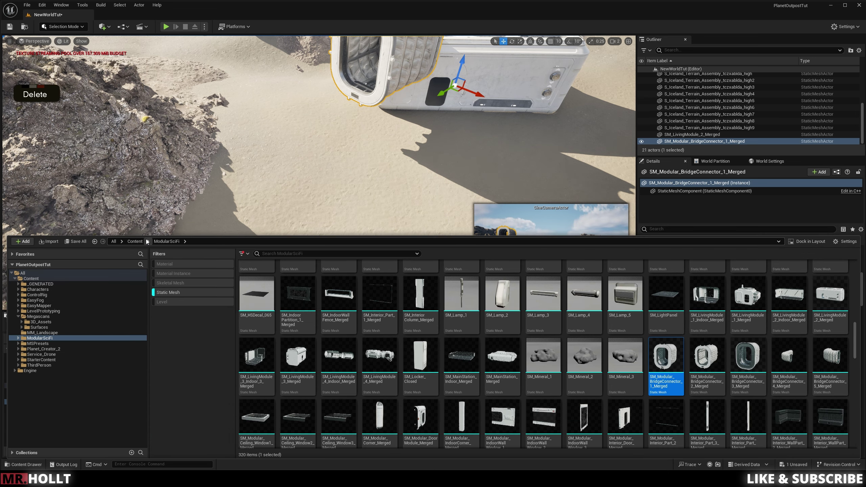
{"action": "left_click", "coordinate": [806, 246]}
{"action": "left_click", "coordinate": [442, 195]}
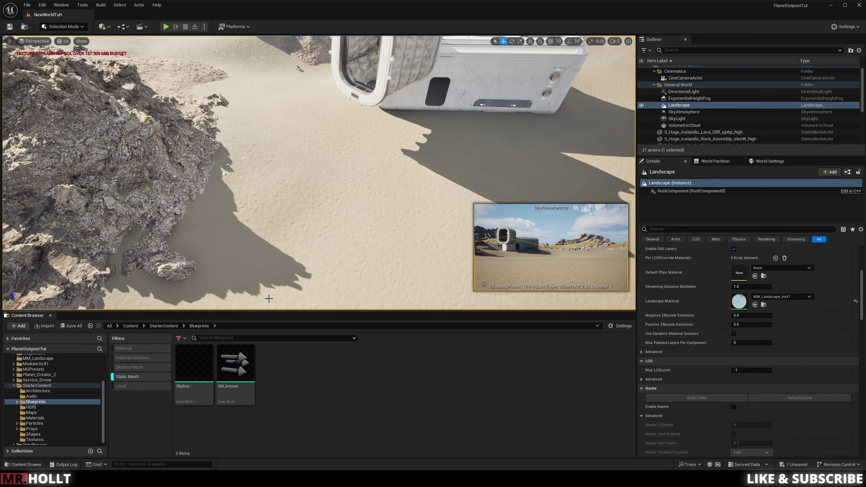
{"action": "key", "text": "ctrl+space"}
{"action": "key", "text": "ctrl+space"}
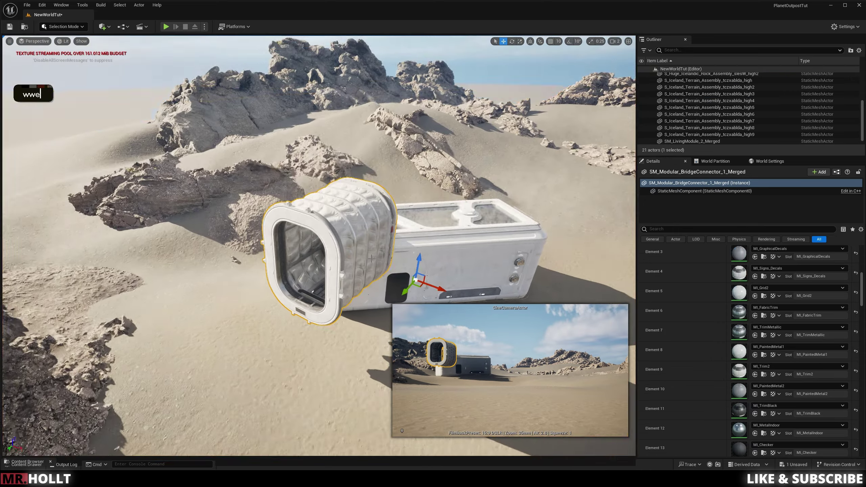
Lower the bridge connector to the ground and turn its opening toward the front of the living module's doorway.
{"action": "key", "text": "e"}
{"action": "key", "text": "w"}
{"action": "key", "text": "e"}
{"action": "left_click_drag", "start_coordinate": [421, 265], "coordinate": [428, 279]}
{"action": "left_click_drag", "start_coordinate": [378, 208], "coordinate": [332, 249]}
{"action": "key", "text": "w"}
{"action": "right_click_drag", "start_coordinate": [332, 249], "coordinate": [333, 208]}
{"action": "key", "text": "q"}
{"action": "key", "text": "d"}
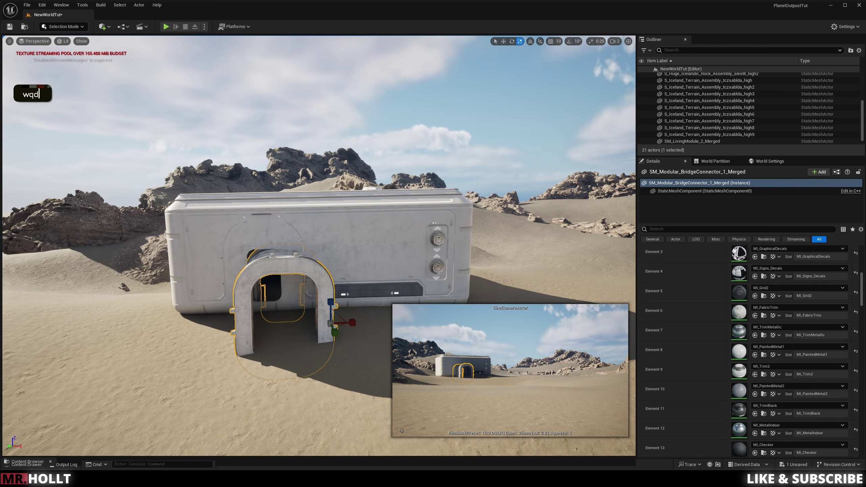
Fit the bridge connector against the living module's doorway above the sand, undoing the last surplus adjustments.
{"action": "scroll", "coordinate": [370, 324], "scroll_direction": "down", "scroll_amount": 3}
{"action": "key", "text": "q"}
{"action": "key", "text": "a"}
{"action": "key", "text": "q"}
{"action": "mouse_move", "coordinate": [371, 324]}
{"action": "right_mouse_down"}
{"action": "mouse_move", "coordinate": [356, 307]}
{"action": "mouse_move", "coordinate": [370, 324]}
{"action": "right_mouse_up"}
{"action": "key", "text": "w"}
{"action": "key", "text": "a"}
{"action": "key", "text": "w"}
{"action": "key", "text": "e"}
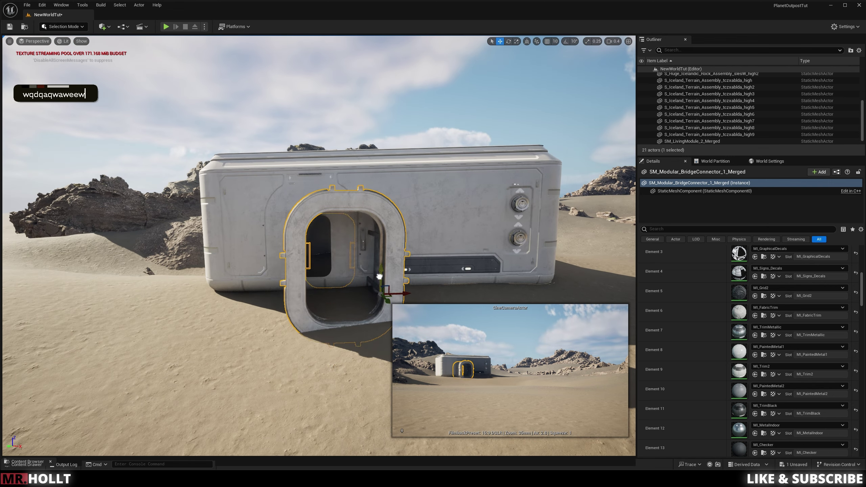
{"action": "key", "text": "w"}
{"action": "key", "text": "e"}
{"action": "key", "text": "a"}
{"action": "right_click_drag", "start_coordinate": [391, 304], "coordinate": [441, 348]}
{"action": "key", "text": "s"}
{"action": "left_click_drag", "start_coordinate": [294, 257], "coordinate": [295, 259]}
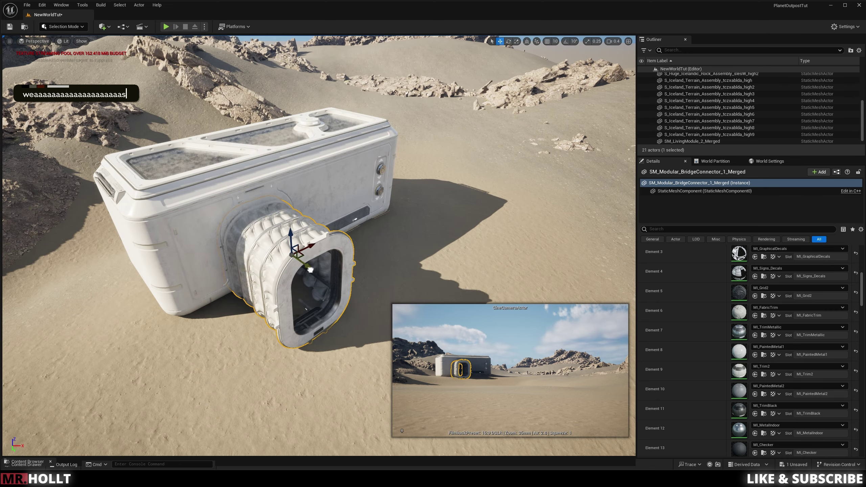
{"action": "key", "text": "ctrl+z"}
{"action": "key", "text": "ctrl+z"}
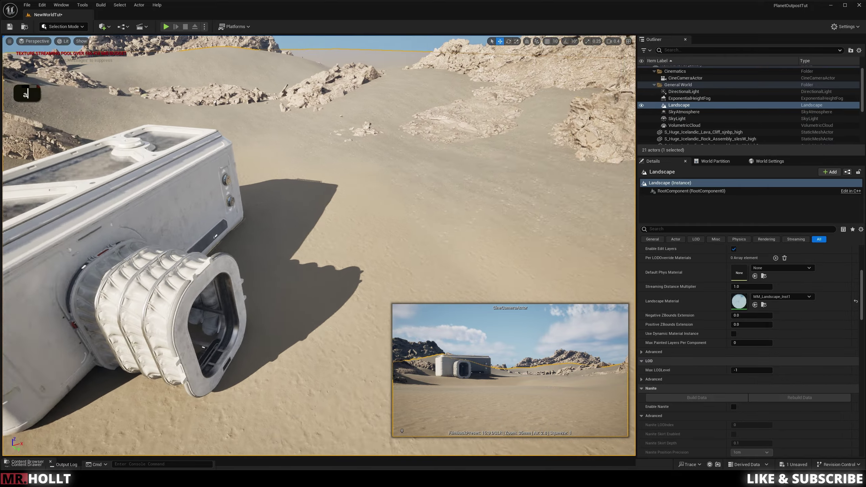
Find SM_Door_2_Merged among the ModularSciFi static meshes and place it in front of the bridge connector.
{"action": "key", "text": "a"}
{"action": "right_click_drag", "start_coordinate": [313, 272], "coordinate": [287, 227]}
{"action": "key", "text": "d"}
{"action": "key", "text": "q"}
{"action": "key", "text": "ctrl+space"}
{"action": "scroll", "coordinate": [675, 364], "scroll_direction": "down", "scroll_amount": 10}
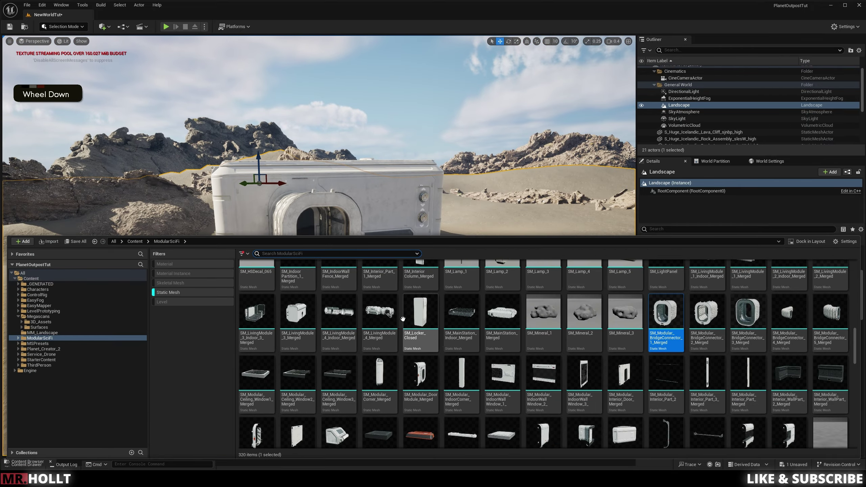
{"action": "scroll", "coordinate": [555, 369], "scroll_direction": "down", "scroll_amount": 5}
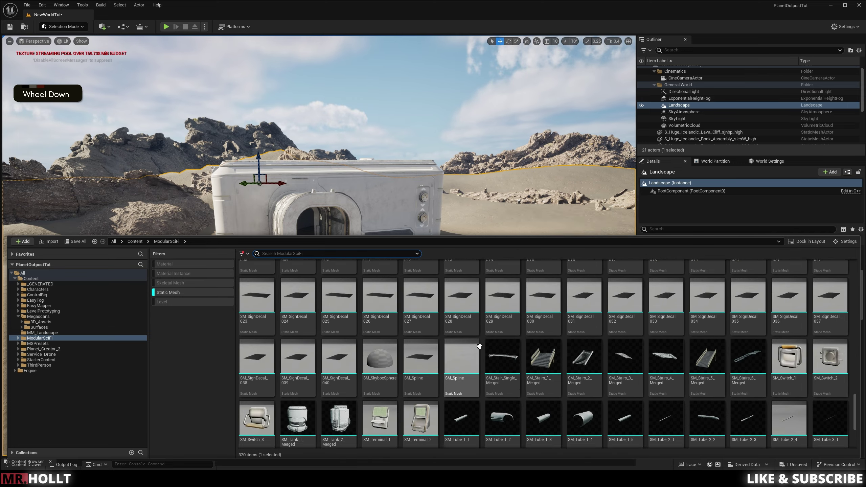
{"action": "scroll", "coordinate": [507, 361], "scroll_direction": "up", "scroll_amount": 6}
{"action": "scroll", "coordinate": [508, 361], "scroll_direction": "up", "scroll_amount": 5}
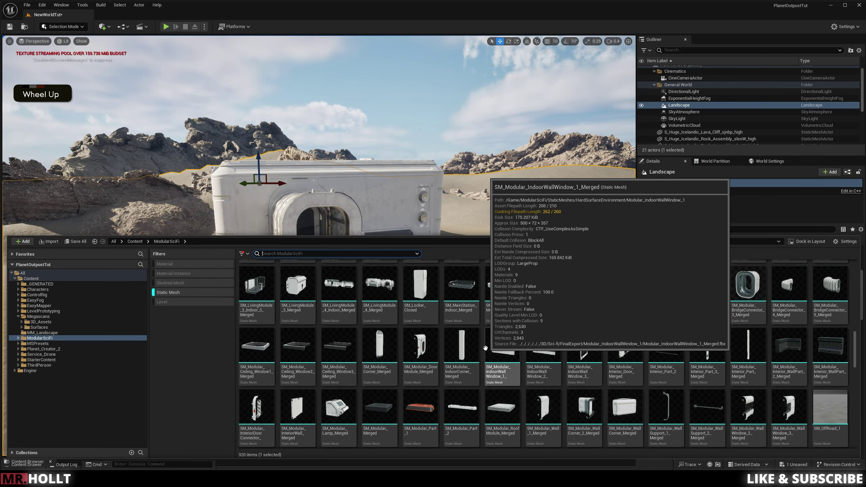
{"action": "scroll", "coordinate": [437, 318], "scroll_direction": "up", "scroll_amount": 8}
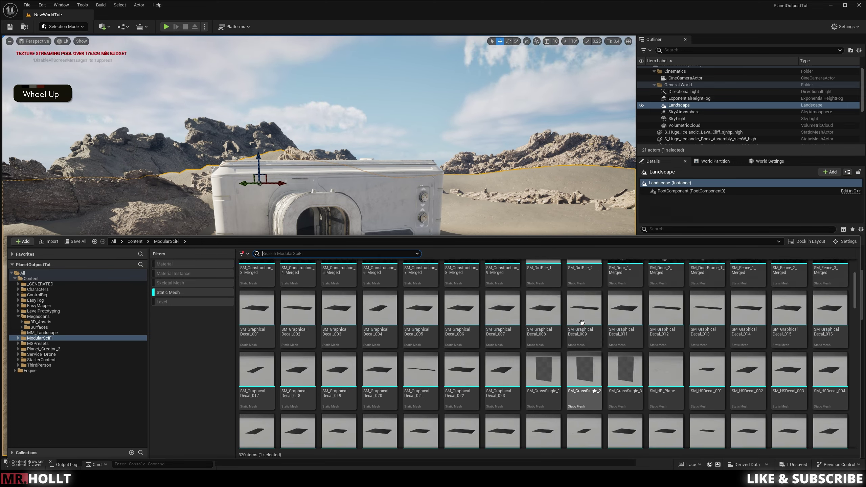
{"action": "left_click", "coordinate": [673, 335]}
{"action": "left_click_drag", "start_coordinate": [673, 335], "coordinate": [336, 299]}
{"action": "key", "text": "r"}
{"action": "key", "text": "e"}
{"action": "key", "text": "w"}
Place SM_DoorFrame_1_Merged and align it with the bridge connector's outer opening.
{"action": "key", "text": "ctrl+space"}
{"action": "left_click_drag", "start_coordinate": [705, 324], "coordinate": [347, 305]}
{"action": "key", "text": "e"}
{"action": "key", "text": "w"}
{"action": "right_click_drag", "start_coordinate": [347, 301], "coordinate": [322, 300]}
{"action": "left_click_drag", "start_coordinate": [352, 297], "coordinate": [337, 297]}
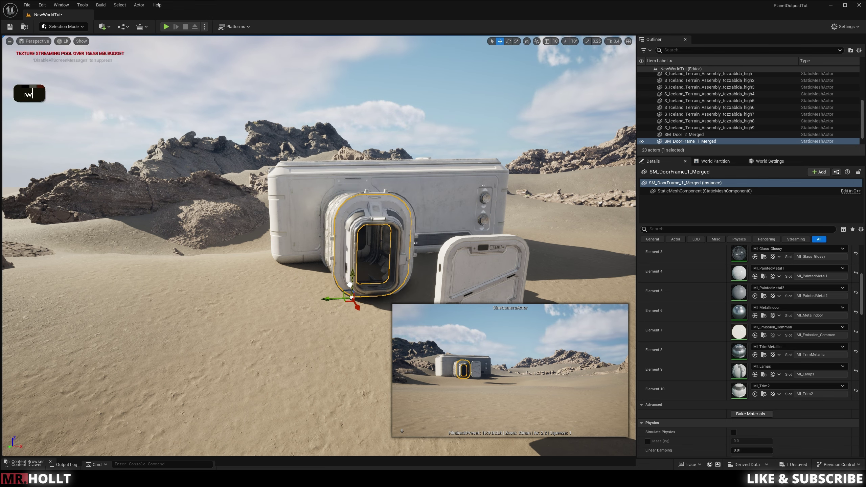
Move SM_Door_2_Merged into the door frame so that it closes the entrance, keeping its original scale.
{"action": "left_click", "coordinate": [503, 290]}
{"action": "right_click_drag", "start_coordinate": [503, 290], "coordinate": [527, 300]}
{"action": "left_click_drag", "start_coordinate": [375, 323], "coordinate": [288, 264]}
{"action": "right_click_drag", "start_coordinate": [289, 264], "coordinate": [269, 256]}
{"action": "key", "text": "w"}
{"action": "key", "text": "w"}
{"action": "key", "text": "w"}
{"action": "key", "text": "w"}
{"action": "key", "text": "w"}
{"action": "key", "text": "w"}
{"action": "key", "text": "d"}
{"action": "key", "text": "r"}
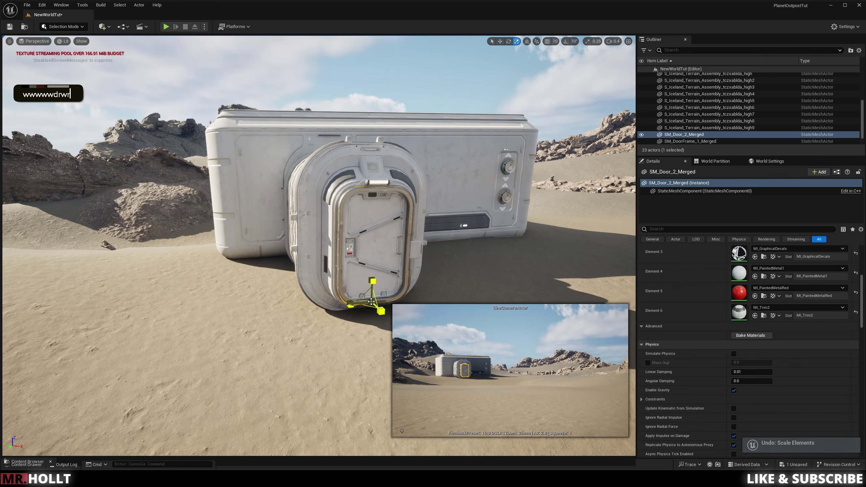
{"action": "key", "text": "e"}
{"action": "key", "text": "e"}
{"action": "key", "text": "w"}
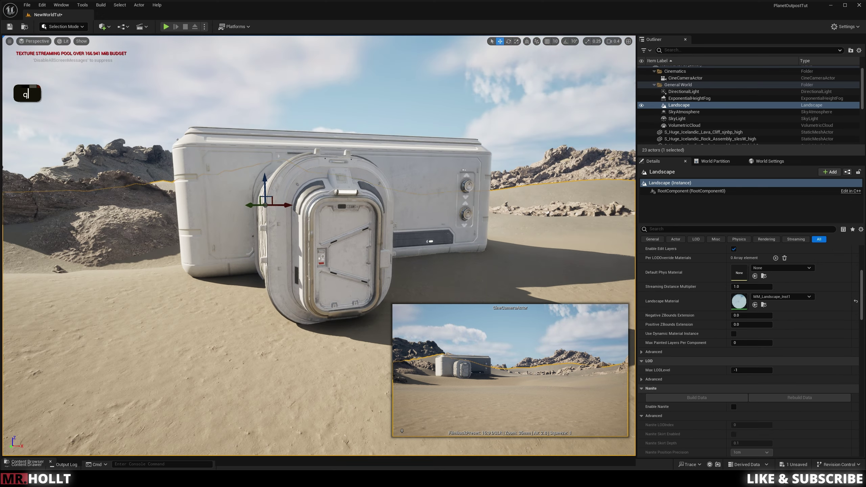
Place SM_Construction_6_Merged on the flat roof of the living module, near the end opposite the sand-facing glass panel.
{"action": "key", "text": "s"}
{"action": "key", "text": "e"}
{"action": "right_click_drag", "start_coordinate": [386, 204], "coordinate": [264, 257]}
{"action": "key", "text": "s"}
{"action": "key", "text": "q"}
{"action": "key", "text": "s"}
{"action": "key", "text": "w"}
{"action": "key", "text": "s"}
{"action": "key", "text": "d"}
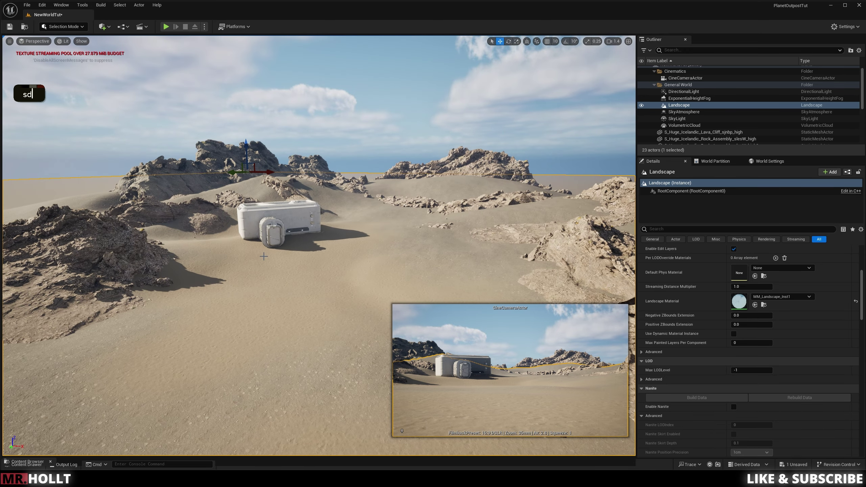
{"action": "key", "text": "ctrl+space"}
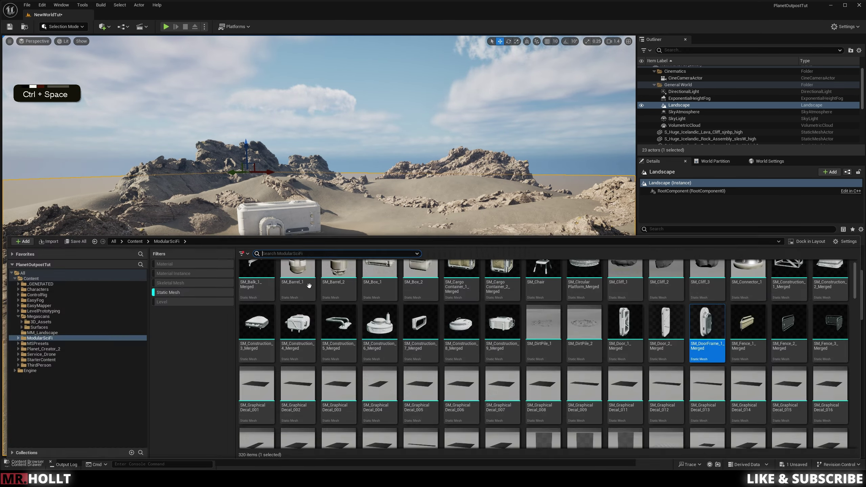
{"action": "left_click_drag", "start_coordinate": [381, 327], "coordinate": [276, 203]}
{"action": "key", "text": "w"}
{"action": "key", "text": "e"}
{"action": "right_click_drag", "start_coordinate": [276, 203], "coordinate": [326, 245]}
{"action": "key", "text": "a"}
{"action": "key", "text": "w"}
{"action": "key", "text": "a"}
{"action": "key", "text": "e"}
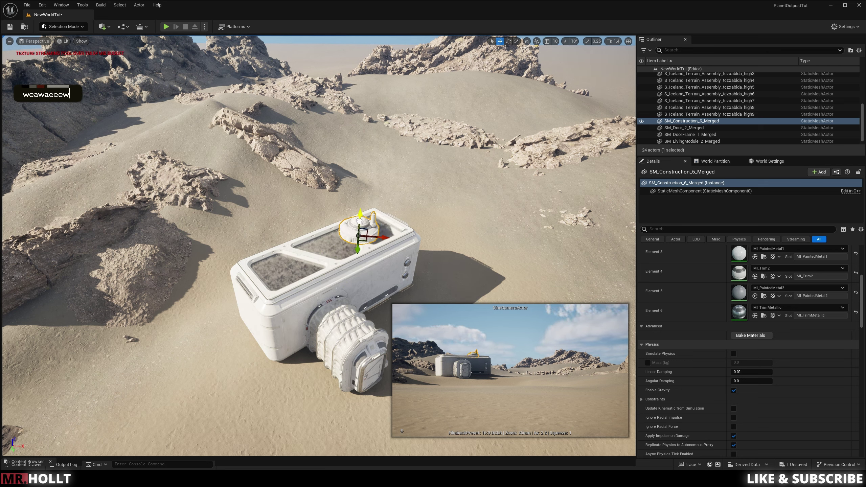
{"action": "left_click", "coordinate": [485, 229]}
Place SM_Construction_9_Merged on the sand beside the living module's end wall and rotate it about the vertical axis.
{"action": "key", "text": "ctrl+space"}
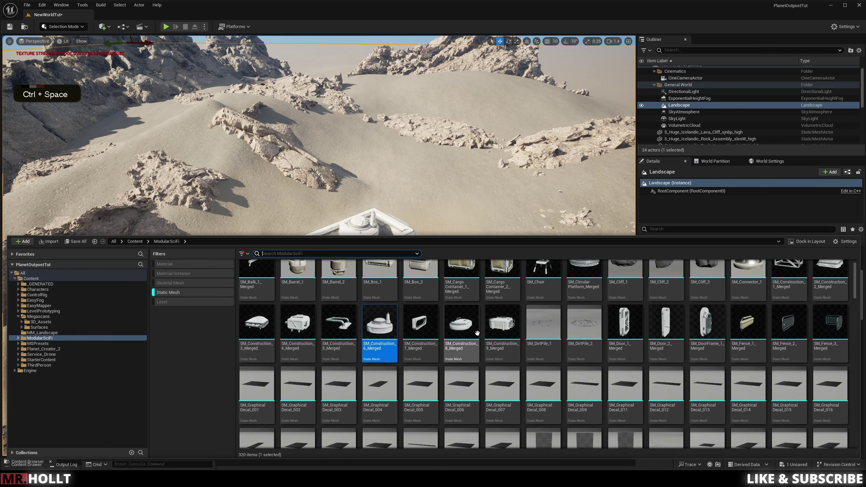
{"action": "left_click", "coordinate": [501, 324]}
{"action": "left_click_drag", "start_coordinate": [296, 208], "coordinate": [429, 271]}
{"action": "key", "text": "d"}
{"action": "mouse_move", "coordinate": [463, 264]}
{"action": "right_mouse_down"}
{"action": "mouse_move", "coordinate": [454, 268]}
{"action": "mouse_move", "coordinate": [463, 264]}
{"action": "right_mouse_up"}
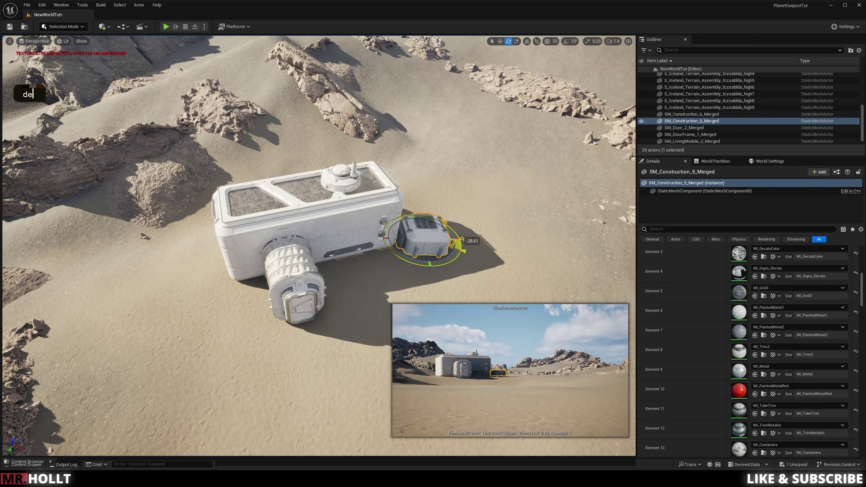
{"action": "key", "text": "r"}
{"action": "key", "text": "e"}
Fine-tune the position of SM_Construction_9_Merged on the sand just beyond the living module's end wall.
{"action": "right_click_drag", "start_coordinate": [356, 267], "coordinate": [357, 205]}
{"action": "key", "text": "q"}
{"action": "key", "text": "q"}
{"action": "key", "text": "d"}
{"action": "key", "text": "w"}
{"action": "left_click_drag", "start_coordinate": [357, 267], "coordinate": [343, 267]}
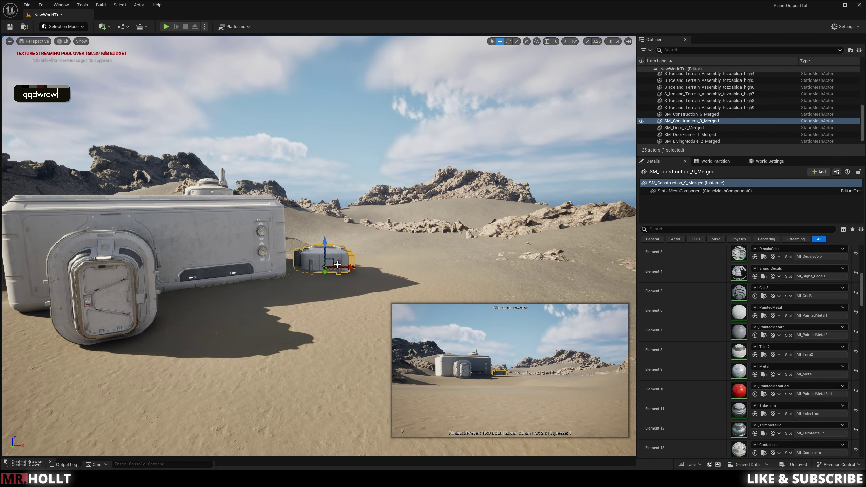
{"action": "left_click_drag", "start_coordinate": [365, 269], "coordinate": [365, 270]}
{"action": "left_click", "coordinate": [491, 145]}
Try SM_Construction_5_Merged beside the living module and undo its placement.
{"action": "key", "text": "ctrl+space"}
{"action": "right_click_drag", "start_coordinate": [375, 246], "coordinate": [388, 288]}
{"action": "key", "text": "ctrl+space"}
{"action": "left_click_drag", "start_coordinate": [339, 325], "coordinate": [207, 244]}
{"action": "right_click_drag", "start_coordinate": [223, 249], "coordinate": [205, 239]}
{"action": "key", "text": "ctrl+z"}
Place SM_Construction_4_Merged on the sand at the living module's free end, opposite SM_Construction_9_Merged.
{"action": "key", "text": "ctrl+space"}
{"action": "left_click_drag", "start_coordinate": [298, 325], "coordinate": [288, 286]}
{"action": "key", "text": "d"}
{"action": "key", "text": "w"}
{"action": "key", "text": "q"}
{"action": "right_click_drag", "start_coordinate": [289, 285], "coordinate": [285, 265]}
{"action": "key", "text": "e"}
Align SM_Construction_4_Merged with the living module by shifting it sideways close to the module's end wall.
{"action": "left_click_drag", "start_coordinate": [264, 324], "coordinate": [223, 298]}
{"action": "key", "text": "w"}
{"action": "right_click_drag", "start_coordinate": [223, 297], "coordinate": [290, 307]}
{"action": "key", "text": "a"}
{"action": "key", "text": "w"}
{"action": "key", "text": "s"}
{"action": "key", "text": "a"}
{"action": "left_click_drag", "start_coordinate": [300, 311], "coordinate": [384, 318]}
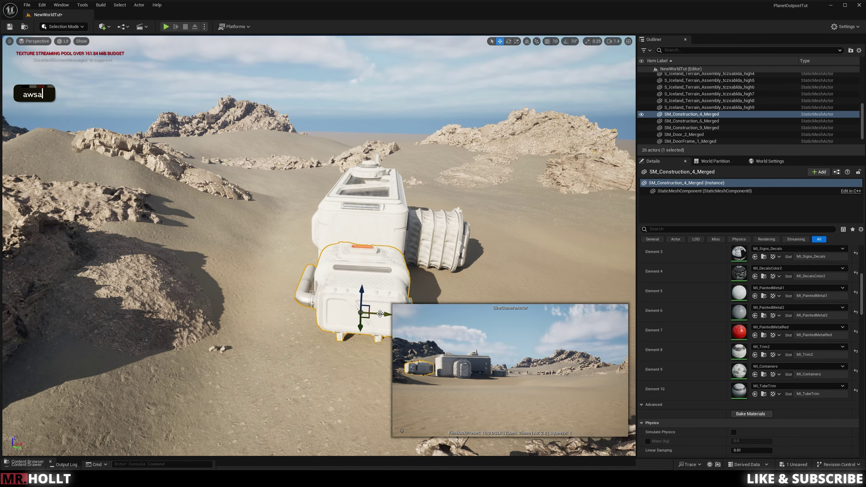
{"action": "right_click_drag", "start_coordinate": [384, 318], "coordinate": [379, 312]}
{"action": "key", "text": "e"}
{"action": "key", "text": "w"}
{"action": "key", "text": "e"}
{"action": "left_click", "coordinate": [307, 372]}
Try SM_LivingModule_4_Merged on the sand next to the outpost and delete it from the level.
{"action": "right_click_drag", "start_coordinate": [307, 372], "coordinate": [327, 385]}
{"action": "key", "text": "d"}
{"action": "key", "text": "s"}
{"action": "key", "text": "s"}
{"action": "key", "text": "d"}
{"action": "right_click_drag", "start_coordinate": [467, 290], "coordinate": [460, 324]}
{"action": "key", "text": "ctrl+space"}
{"action": "scroll", "coordinate": [760, 356], "scroll_direction": "down", "scroll_amount": 1}
{"action": "scroll", "coordinate": [828, 351], "scroll_direction": "up", "scroll_amount": 2}
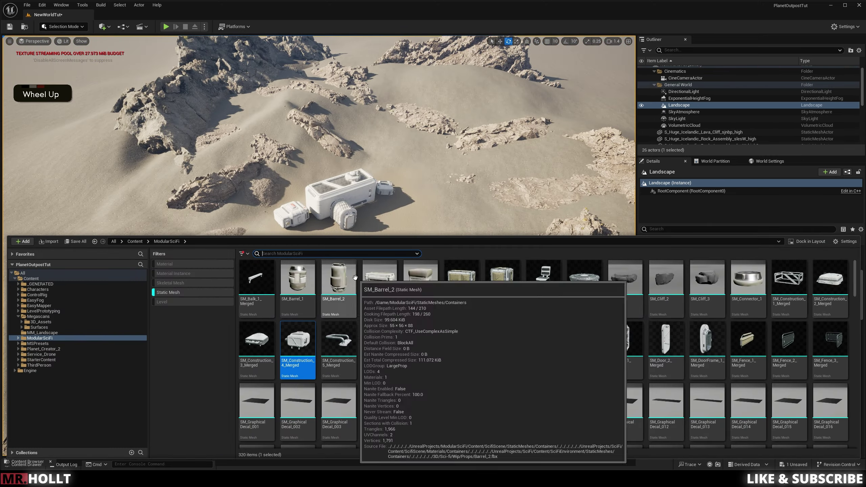
{"action": "scroll", "coordinate": [391, 357], "scroll_direction": "down", "scroll_amount": 10}
{"action": "left_click_drag", "start_coordinate": [392, 357], "coordinate": [447, 204]}
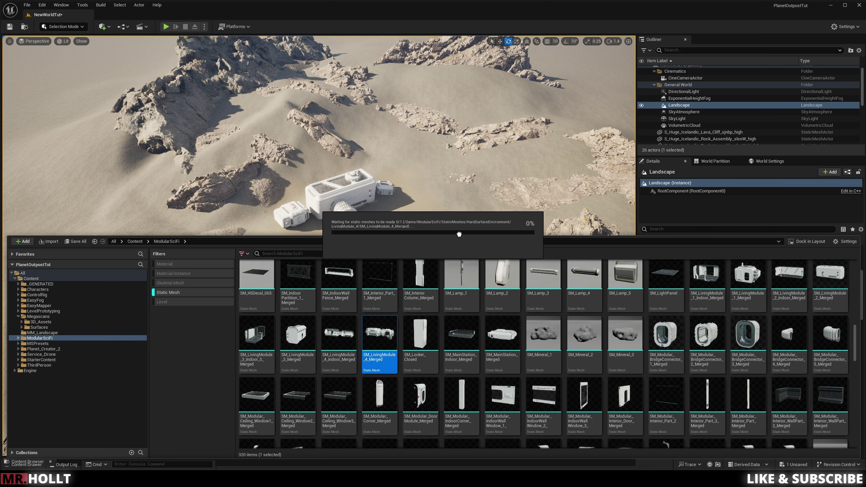
{"action": "left_click_drag", "start_coordinate": [396, 352], "coordinate": [493, 212]}
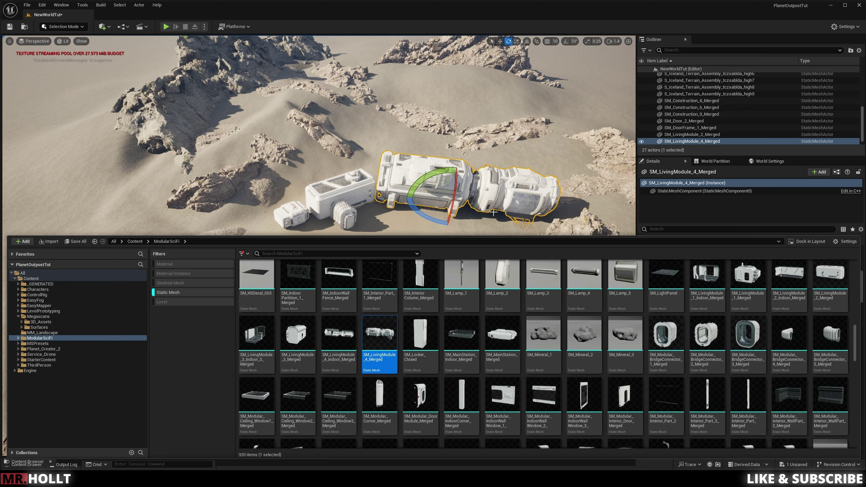
{"action": "key", "text": "Delete"}
Look through the remaining ModularSciFi static meshes for more props and examine the outpost's surroundings from several angles.
{"action": "scroll", "coordinate": [483, 354], "scroll_direction": "down", "scroll_amount": 10}
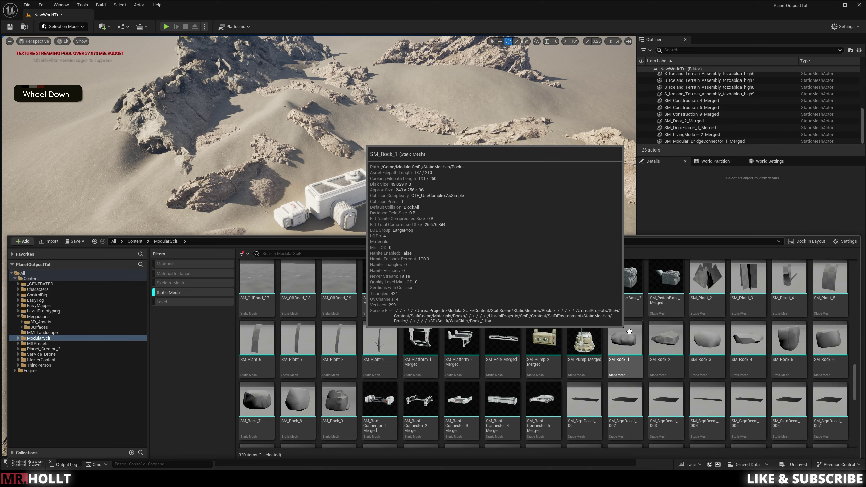
{"action": "scroll", "coordinate": [582, 310], "scroll_direction": "up", "scroll_amount": 1}
{"action": "scroll", "coordinate": [583, 314], "scroll_direction": "down", "scroll_amount": 5}
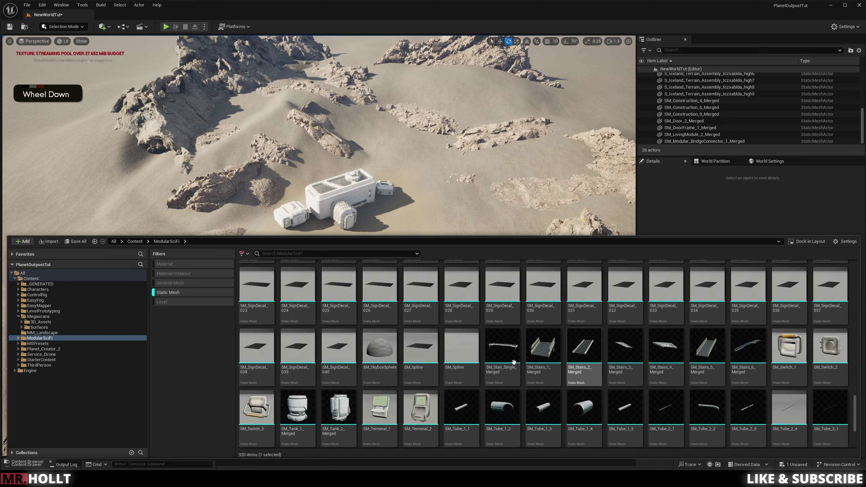
{"action": "scroll", "coordinate": [593, 376], "scroll_direction": "up", "scroll_amount": 6}
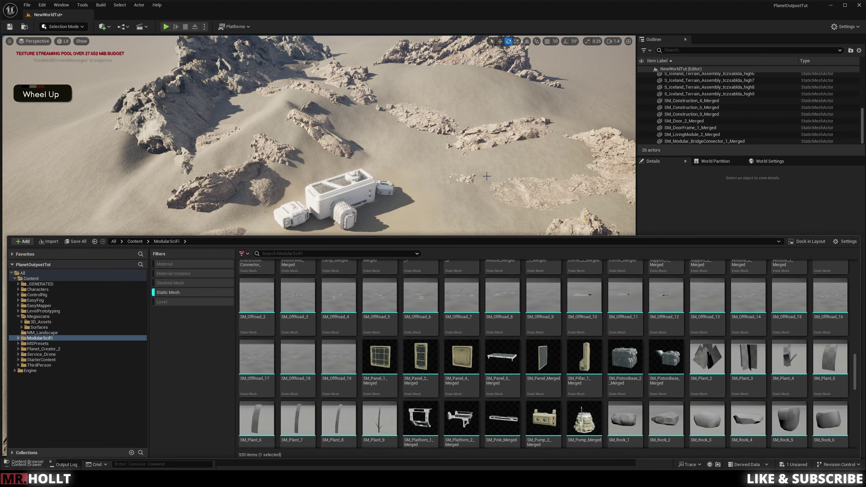
{"action": "left_click", "coordinate": [487, 176]}
{"action": "key", "text": "w"}
{"action": "key", "text": "d"}
{"action": "mouse_move", "coordinate": [315, 240]}
{"action": "right_mouse_down"}
{"action": "mouse_move", "coordinate": [315, 153]}
{"action": "mouse_move", "coordinate": [315, 240]}
{"action": "right_mouse_up"}
{"action": "key", "text": "w"}
{"action": "key", "text": "a"}
{"action": "key", "text": "a"}
{"action": "key", "text": "w"}
{"action": "key", "text": "d"}
{"action": "key", "text": "w"}
{"action": "key", "text": "e"}
{"action": "right_click_drag", "start_coordinate": [309, 263], "coordinate": [215, 232]}
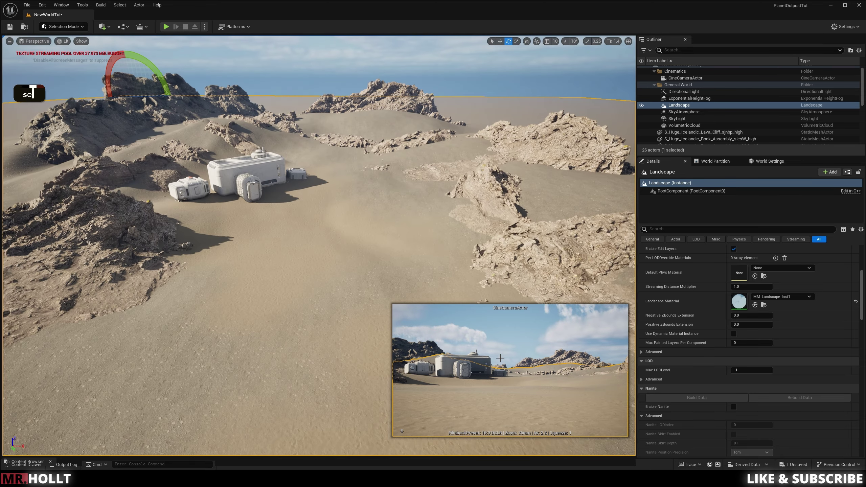
Filter the ControlRig folder to skeletal meshes and place SKM_Mech on the sand near the rocks across from the outpost.
{"action": "key", "text": "ctrl+space"}
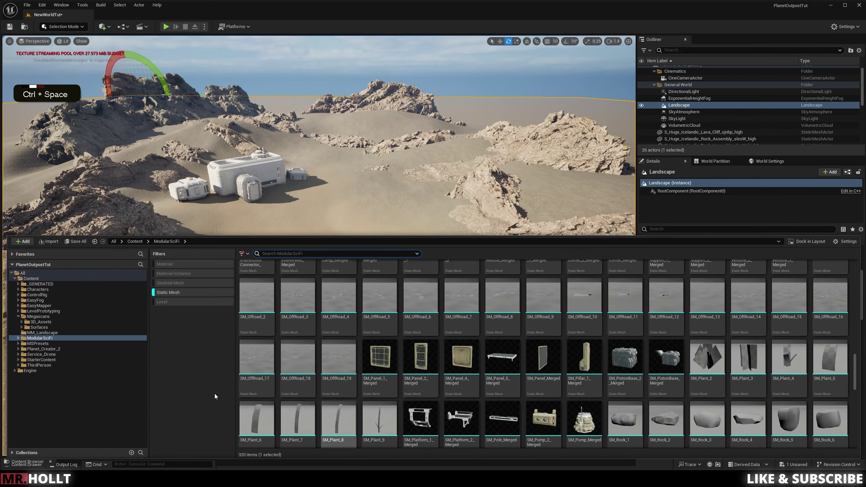
{"action": "left_click", "coordinate": [38, 295]}
{"action": "left_click", "coordinate": [179, 284]}
{"action": "left_click", "coordinate": [173, 292]}
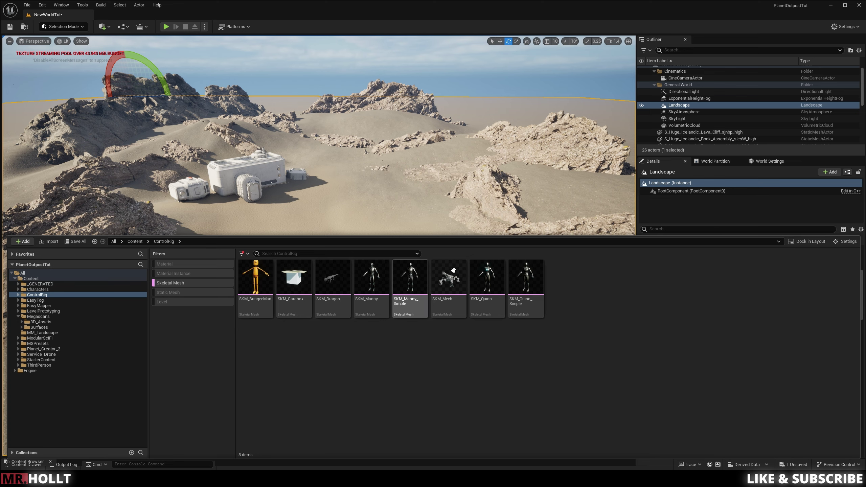
{"action": "left_click_drag", "start_coordinate": [449, 278], "coordinate": [432, 242]}
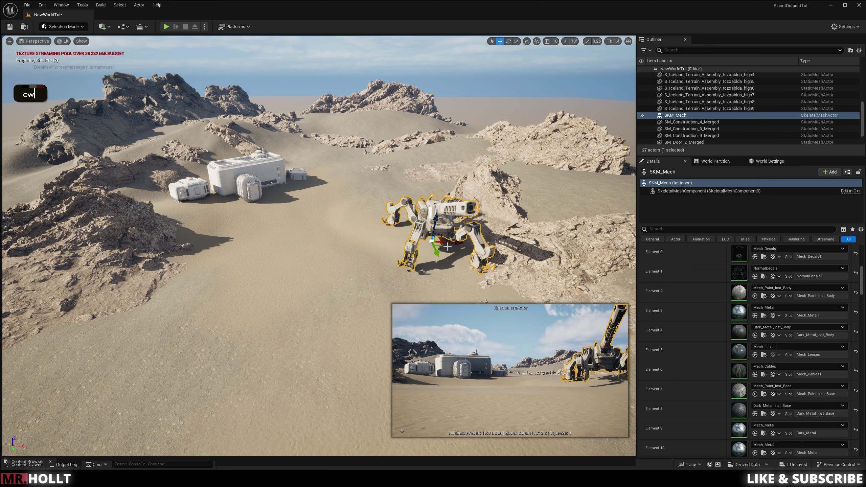
Rotate SKM_Mech so its barrel points towards the buildings and settle it lower into the foreground sand.
{"action": "left_click_drag", "start_coordinate": [435, 254], "coordinate": [481, 254]}
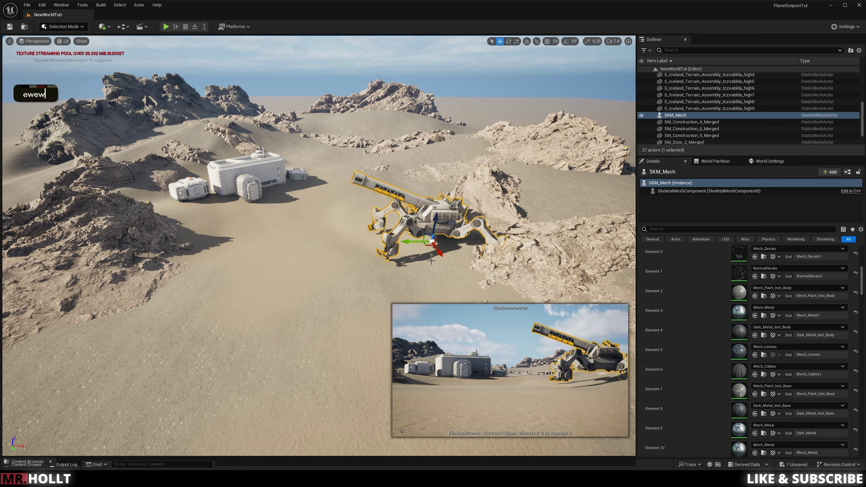
{"action": "left_click_drag", "start_coordinate": [419, 218], "coordinate": [428, 251]}
{"action": "key", "text": "w"}
{"action": "right_click_drag", "start_coordinate": [434, 275], "coordinate": [399, 270]}
{"action": "left_click_drag", "start_coordinate": [387, 262], "coordinate": [407, 250]}
Duplicate the mech onto the distant dune and fit the copy behind the low rocks beyond the living module.
{"action": "left_click_drag", "start_coordinate": [417, 262], "coordinate": [327, 158], "text": "alt"}
{"action": "right_click_drag", "start_coordinate": [326, 158], "coordinate": [326, 167]}
{"action": "key", "text": "q"}
{"action": "key", "text": "w"}
{"action": "key", "text": "e"}
{"action": "key", "text": "w"}
{"action": "mouse_move", "coordinate": [325, 139]}
{"action": "left_mouse_down"}
{"action": "mouse_move", "coordinate": [338, 141]}
{"action": "mouse_move", "coordinate": [333, 147]}
{"action": "mouse_move", "coordinate": [319, 128]}
{"action": "left_mouse_up"}
{"action": "key", "text": "e"}
Try another duplicate of the dune mech farther back against the large rock ridge.
{"action": "right_click", "coordinate": [315, 125]}
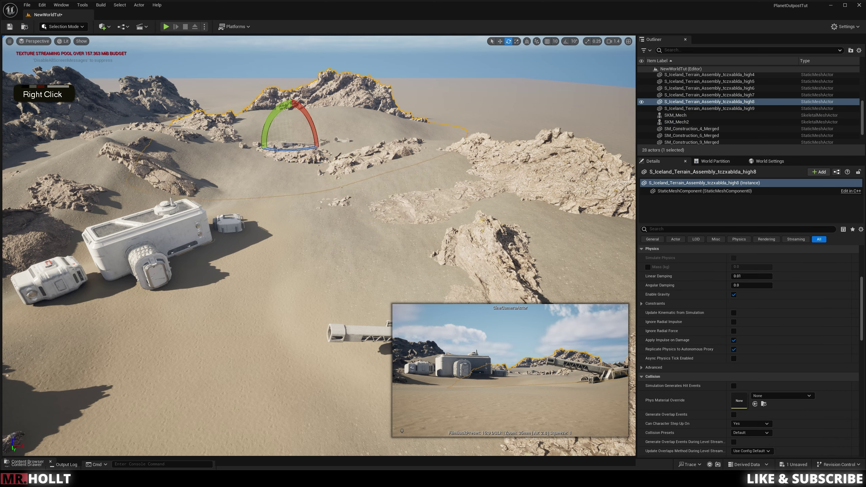
{"action": "right_click_drag", "start_coordinate": [325, 163], "coordinate": [326, 177]}
{"action": "key", "text": "w"}
{"action": "key", "text": "e"}
{"action": "left_click", "coordinate": [324, 175]}
{"action": "key", "text": "w"}
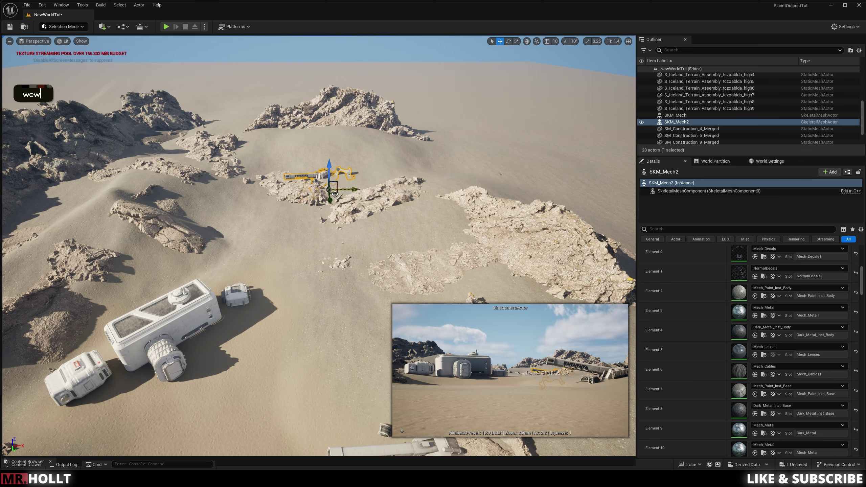
{"action": "left_click_drag", "start_coordinate": [335, 194], "coordinate": [312, 130], "text": "alt"}
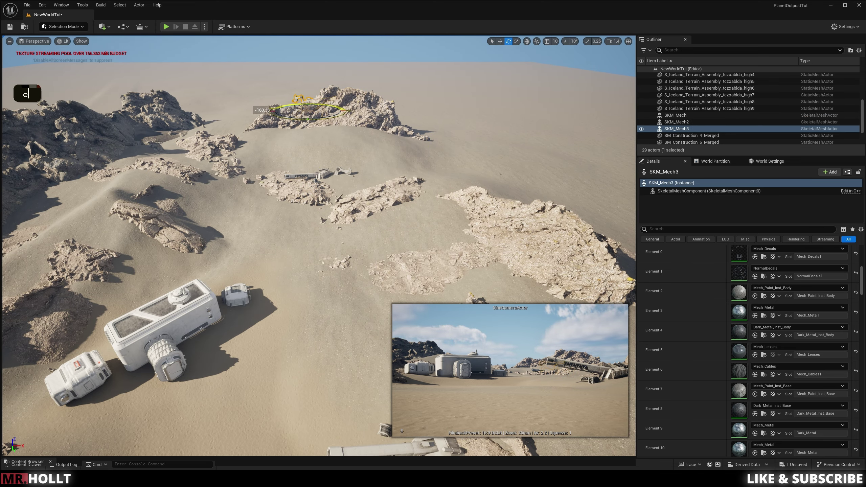
Place another SKM_Mech on the dune behind the living module, rotated and sunk into the sand near the dark cliff.
{"action": "key", "text": "ctrl+space"}
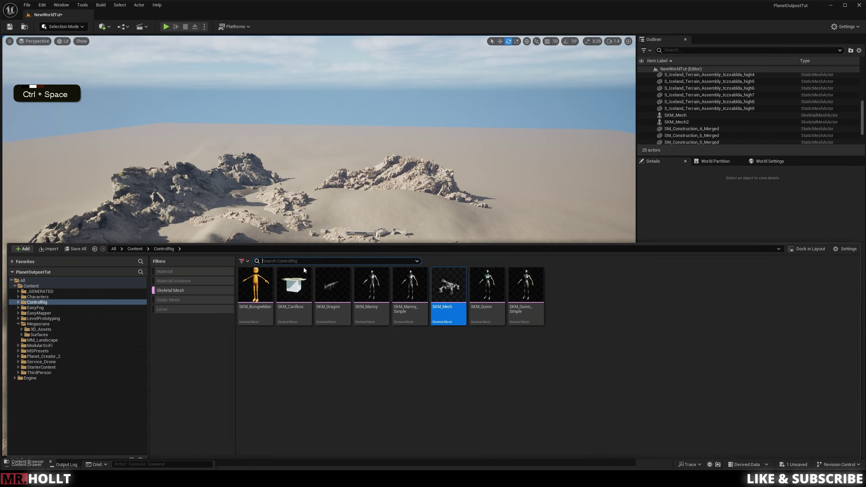
{"action": "left_click_drag", "start_coordinate": [449, 288], "coordinate": [219, 228]}
{"action": "key", "text": "w"}
{"action": "mouse_move", "coordinate": [220, 208]}
{"action": "left_mouse_down"}
{"action": "mouse_move", "coordinate": [224, 236]}
{"action": "mouse_move", "coordinate": [241, 244]}
{"action": "mouse_move", "coordinate": [218, 222]}
{"action": "left_mouse_up"}
{"action": "key", "text": "e"}
{"action": "key", "text": "w"}
{"action": "key", "text": "e"}
{"action": "left_click", "coordinate": [259, 260]}
Place one more SKM_Mech on the sand by the flat rocks beyond SM_Construction_9_Merged.
{"action": "right_click_drag", "start_coordinate": [259, 259], "coordinate": [259, 300]}
{"action": "key", "text": "ctrl+space"}
{"action": "left_click_drag", "start_coordinate": [449, 284], "coordinate": [292, 226]}
{"action": "right_click_drag", "start_coordinate": [291, 226], "coordinate": [254, 219]}
{"action": "key", "text": "w"}
{"action": "key", "text": "a"}
{"action": "key", "text": "w"}
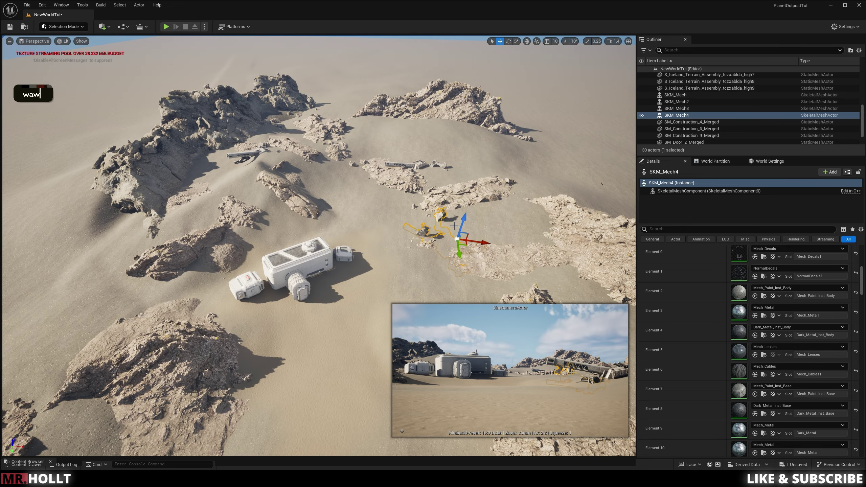
Rotate SKM_Mech4 by about -44° around its vertical axis on the sand beside the flat rocks.
{"action": "left_click", "coordinate": [361, 142]}
{"action": "key", "text": "w"}
{"action": "mouse_move", "coordinate": [361, 141]}
{"action": "right_mouse_down"}
{"action": "mouse_move", "coordinate": [361, 85]}
{"action": "mouse_move", "coordinate": [355, 139]}
{"action": "right_mouse_up"}
{"action": "key", "text": "w"}
{"action": "key", "text": "e"}
{"action": "key", "text": "w"}
{"action": "key", "text": "e"}
{"action": "left_click", "coordinate": [361, 135]}
{"action": "key", "text": "w"}
{"action": "key", "text": "e"}
{"action": "key", "text": "e"}
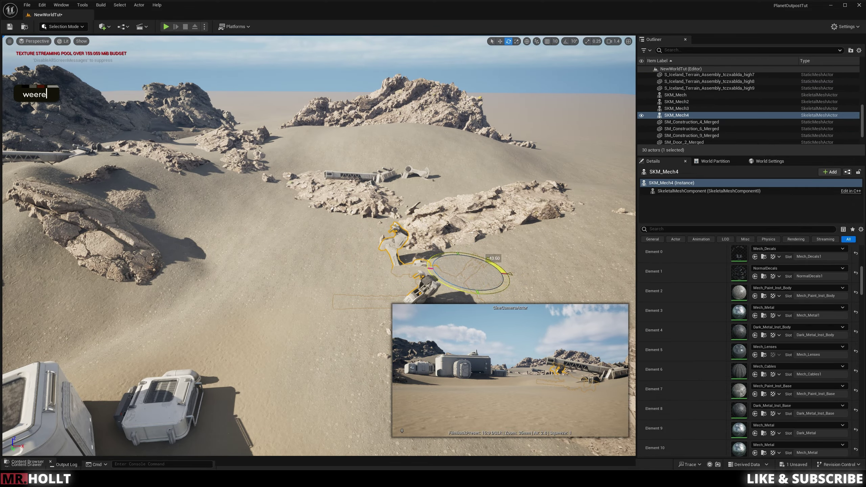
Rotate SKM_Mech4 slightly more and raise it a little so it sits against the rocks beyond the fallen construction piece.
{"action": "right_click_drag", "start_coordinate": [465, 250], "coordinate": [461, 232]}
{"action": "key", "text": "w"}
{"action": "key", "text": "s"}
{"action": "key", "text": "q"}
{"action": "key", "text": "s"}
{"action": "key", "text": "s"}
{"action": "key", "text": "s"}
{"action": "key", "text": "s"}
{"action": "key", "text": "q"}
{"action": "key", "text": "q"}
{"action": "left_click", "coordinate": [484, 181]}
{"action": "key", "text": "e"}
{"action": "left_click_drag", "start_coordinate": [522, 238], "coordinate": [537, 235]}
{"action": "key", "text": "w"}
{"action": "left_click_drag", "start_coordinate": [504, 207], "coordinate": [503, 199]}
{"action": "left_click", "coordinate": [393, 217]}
{"action": "right_click_drag", "start_coordinate": [392, 218], "coordinate": [392, 235]}
{"action": "key", "text": "d"}
{"action": "key", "text": "e"}
{"action": "left_click", "coordinate": [64, 27]}
{"action": "left_click", "coordinate": [61, 46]}
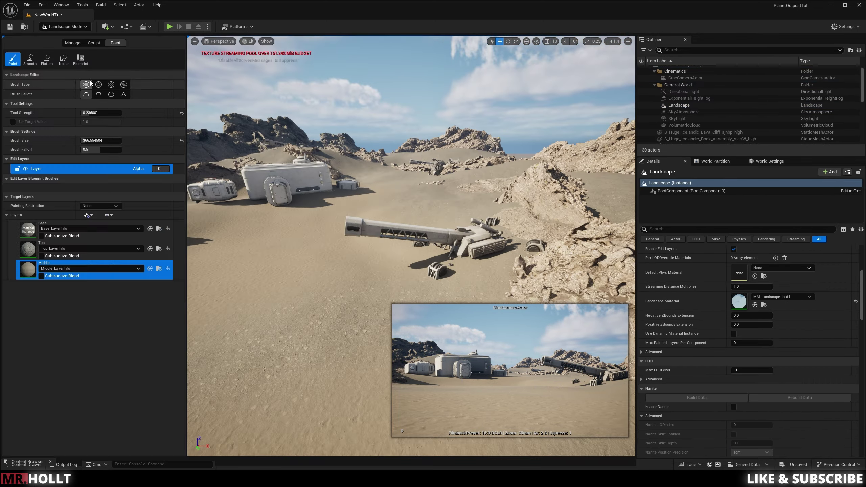
{"action": "left_click", "coordinate": [94, 43]}
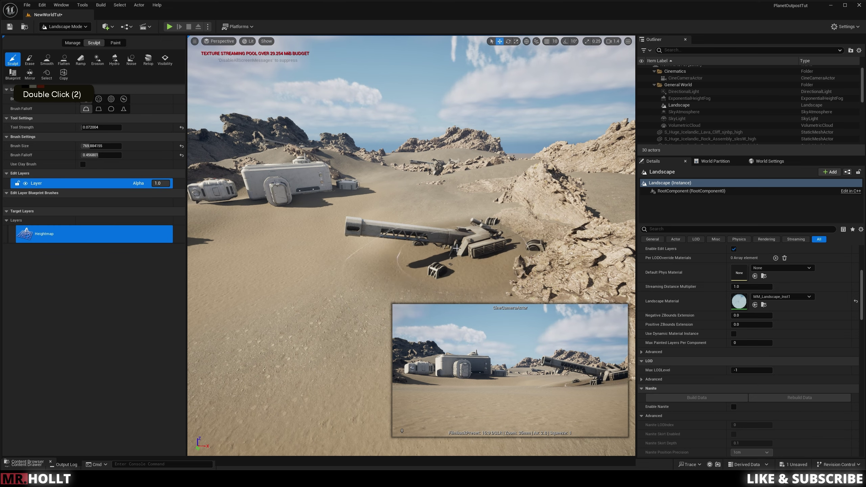
{"action": "left_click", "coordinate": [70, 42]}
{"action": "left_click", "coordinate": [57, 40]}
Turn off the Skeletal Mesh filter and open the Meshes folder of the Planet_Creator_2 content.
{"action": "key", "text": "s"}
{"action": "mouse_move", "coordinate": [307, 211]}
{"action": "right_mouse_down"}
{"action": "mouse_move", "coordinate": [307, 221]}
{"action": "mouse_move", "coordinate": [302, 187]}
{"action": "mouse_move", "coordinate": [304, 196]}
{"action": "right_mouse_up"}
{"action": "key", "text": "Escape"}
{"action": "key", "text": "s"}
{"action": "key", "text": "e"}
{"action": "key", "text": "w"}
{"action": "key", "text": "w"}
{"action": "key", "text": "w"}
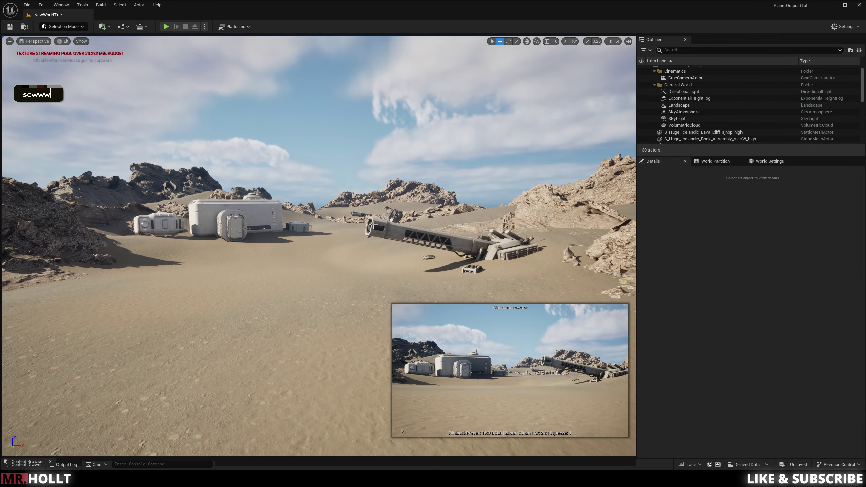
{"action": "key", "text": "ctrl+space"}
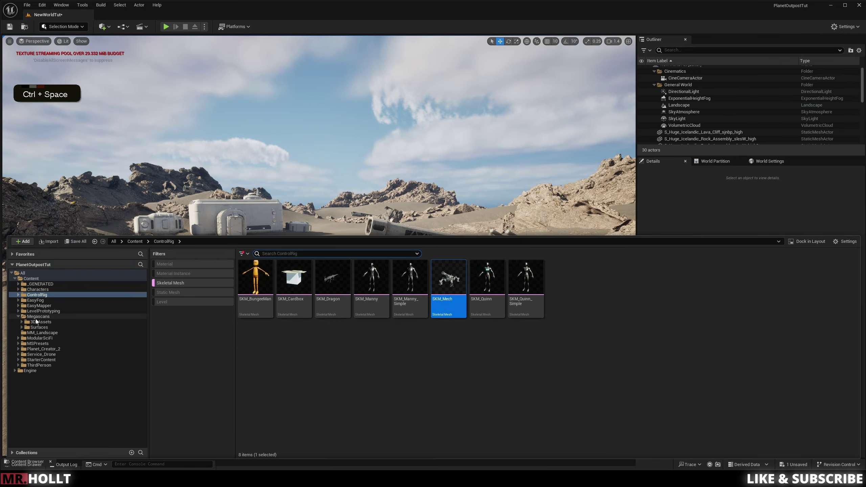
{"action": "left_click", "coordinate": [42, 349]}
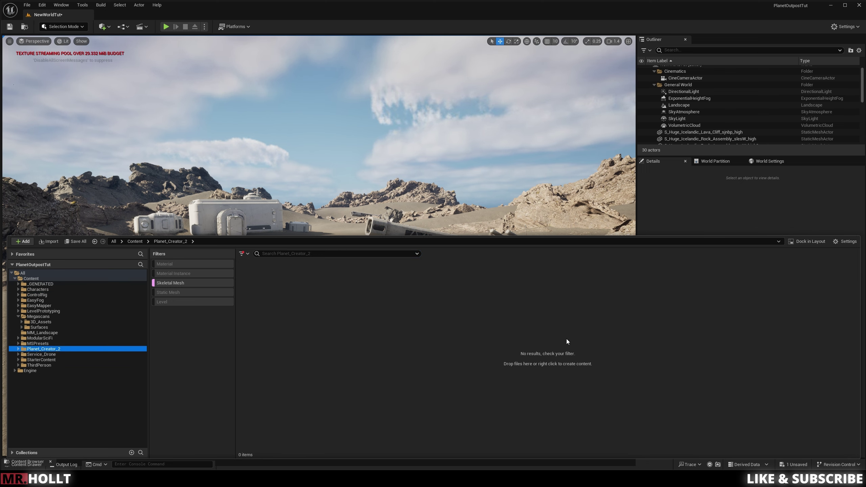
{"action": "left_click", "coordinate": [191, 284]}
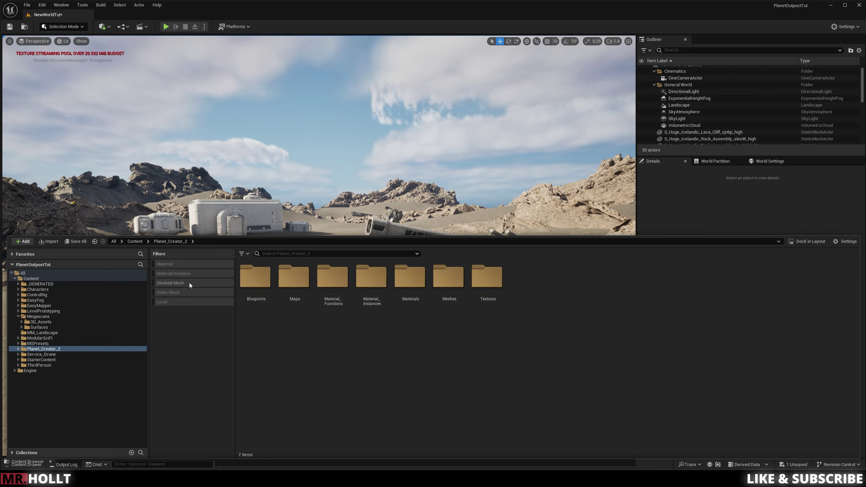
{"action": "right_click", "coordinate": [424, 357]}
{"action": "left_click", "coordinate": [531, 212]}
{"action": "key", "text": "ctrl+space"}
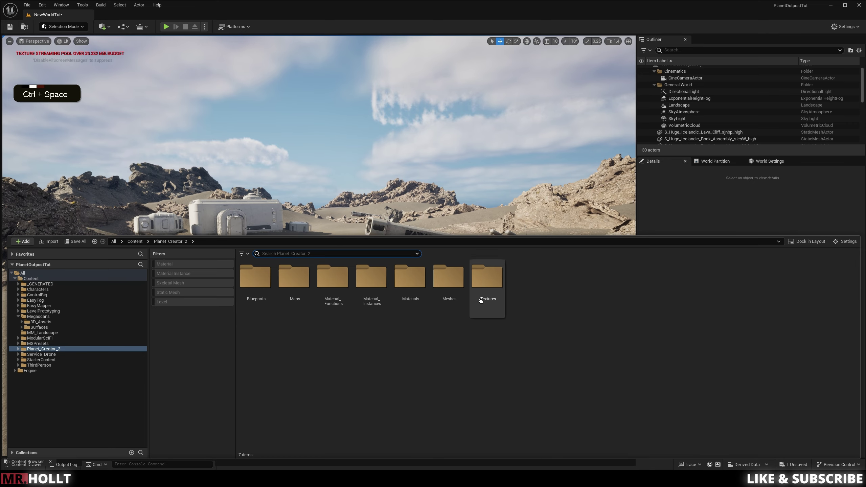
{"action": "double_click", "coordinate": [453, 278]}
Place the Sphere_2_Plane planet mesh in the scene beyond the outpost and scale it up uniformly.
{"action": "left_click_drag", "start_coordinate": [288, 304], "coordinate": [437, 138]}
{"action": "key", "text": "r"}
{"action": "right_click_drag", "start_coordinate": [437, 138], "coordinate": [429, 212]}
{"action": "key", "text": "s"}
{"action": "key", "text": "e"}
{"action": "key", "text": "r"}
{"action": "left_click_drag", "start_coordinate": [376, 203], "coordinate": [443, 158]}
Move the planet sphere into the ground behind the farthest rock ridge, in line with the cine camera's view.
{"action": "key", "text": "s"}
{"action": "mouse_move", "coordinate": [324, 224]}
{"action": "right_mouse_down"}
{"action": "mouse_move", "coordinate": [325, 201]}
{"action": "mouse_move", "coordinate": [325, 232]}
{"action": "right_mouse_up"}
{"action": "key", "text": "w"}
{"action": "left_click_drag", "start_coordinate": [324, 224], "coordinate": [306, 344]}
Try another scaling of the planet sphere behind the far rock ridge.
{"action": "right_click_drag", "start_coordinate": [350, 63], "coordinate": [348, 37]}
{"action": "key", "text": "e"}
{"action": "key", "text": "r"}
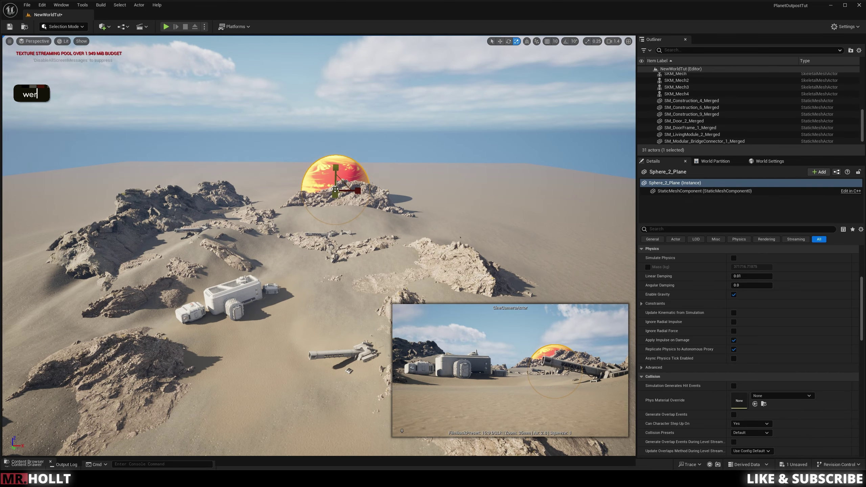
{"action": "key", "text": "ctrl+z"}
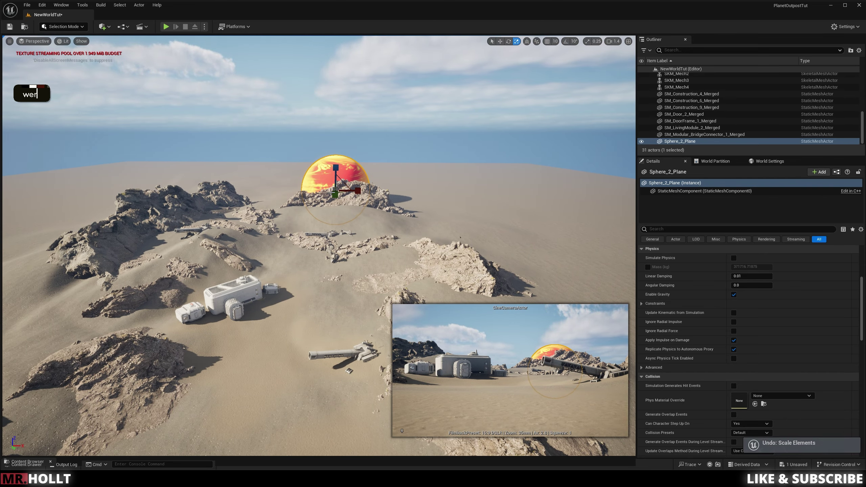
Enlarge the planet sphere uniformly and raise it so it rises high above the far rock ridge.
{"action": "left_click_drag", "start_coordinate": [336, 191], "coordinate": [332, 158]}
{"action": "key", "text": "w"}
{"action": "left_click_drag", "start_coordinate": [339, 195], "coordinate": [344, 110]}
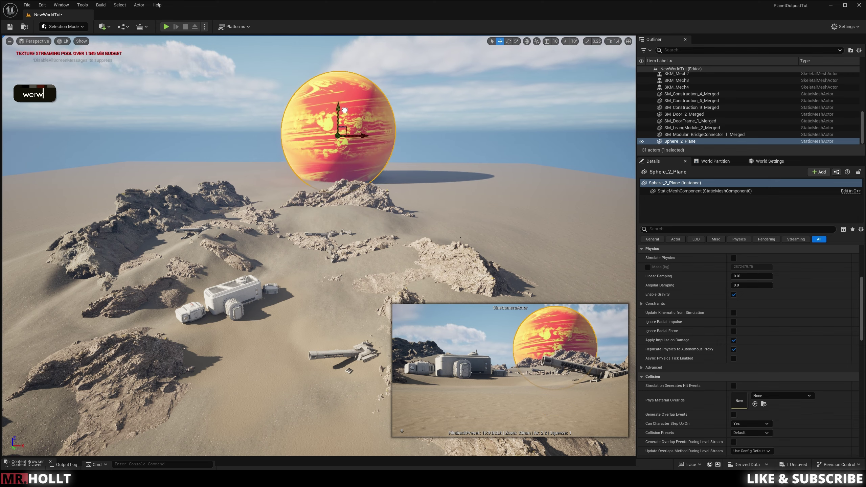
Scale the planet up further and rotate it so its surface bands run diagonally.
{"action": "right_click_drag", "start_coordinate": [339, 134], "coordinate": [288, 168]}
{"action": "key", "text": "a"}
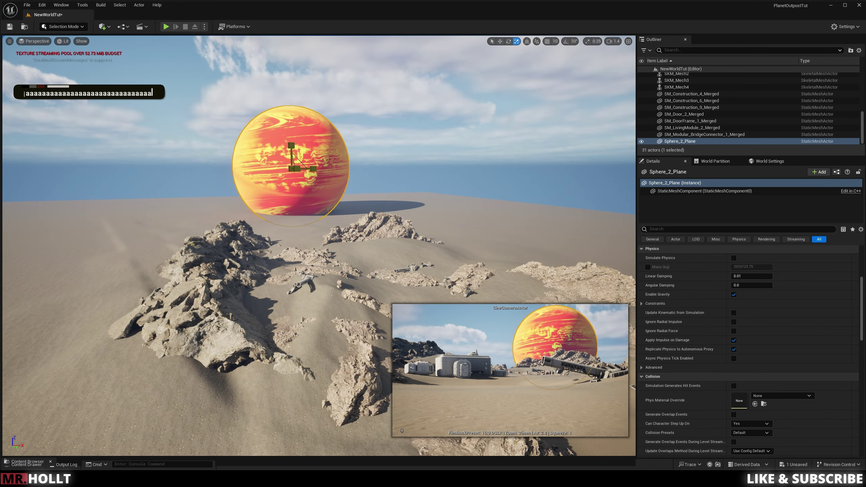
{"action": "left_click_drag", "start_coordinate": [295, 168], "coordinate": [332, 159]}
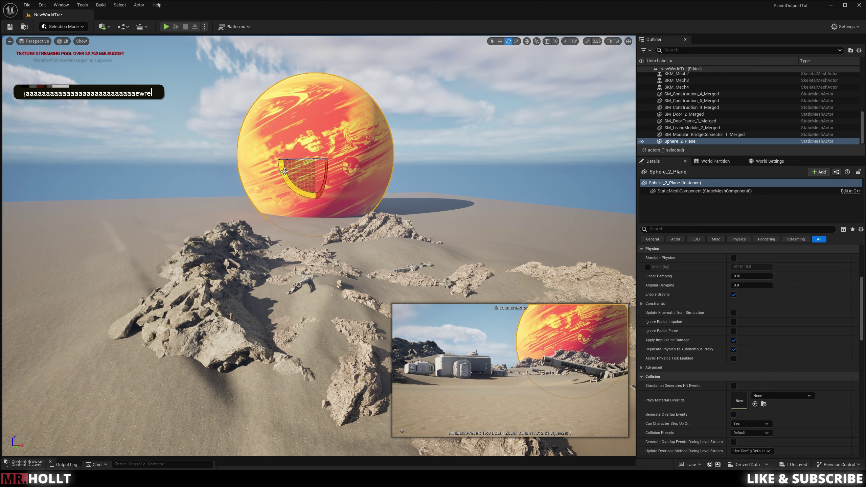
Examine the planet and the outpost together from several viewpoints around the dunes.
{"action": "left_click", "coordinate": [286, 235]}
{"action": "key", "text": "d"}
{"action": "key", "text": "s"}
{"action": "right_click_drag", "start_coordinate": [286, 235], "coordinate": [244, 222]}
{"action": "key", "text": "d"}
{"action": "key", "text": "q"}
{"action": "key", "text": "d"}
{"action": "left_click", "coordinate": [219, 164]}
{"action": "key", "text": "d"}
{"action": "key", "text": "q"}
{"action": "right_click_drag", "start_coordinate": [218, 164], "coordinate": [181, 154]}
{"action": "key", "text": "q"}
{"action": "key", "text": "d"}
{"action": "right_click_drag", "start_coordinate": [490, 173], "coordinate": [489, 173]}
Inspect the rock formations on both sides of the outpost and the large dark ridge behind the living module.
{"action": "left_click", "coordinate": [410, 181]}
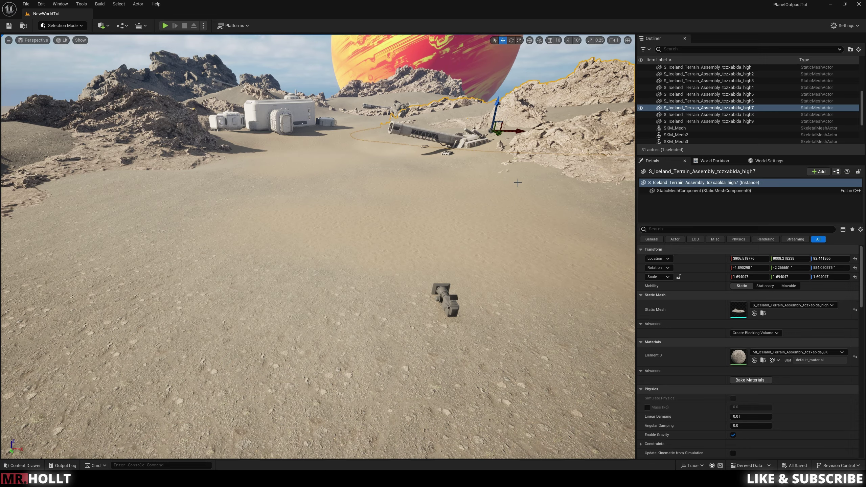
{"action": "right_click_drag", "start_coordinate": [518, 182], "coordinate": [428, 206]}
{"action": "left_click", "coordinate": [565, 257]}
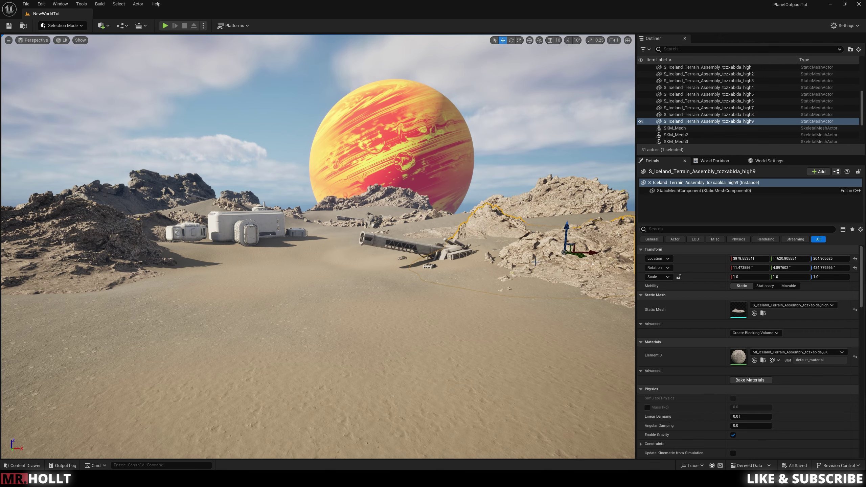
{"action": "left_click", "coordinate": [115, 235]}
{"action": "right_click_drag", "start_coordinate": [115, 236], "coordinate": [46, 232]}
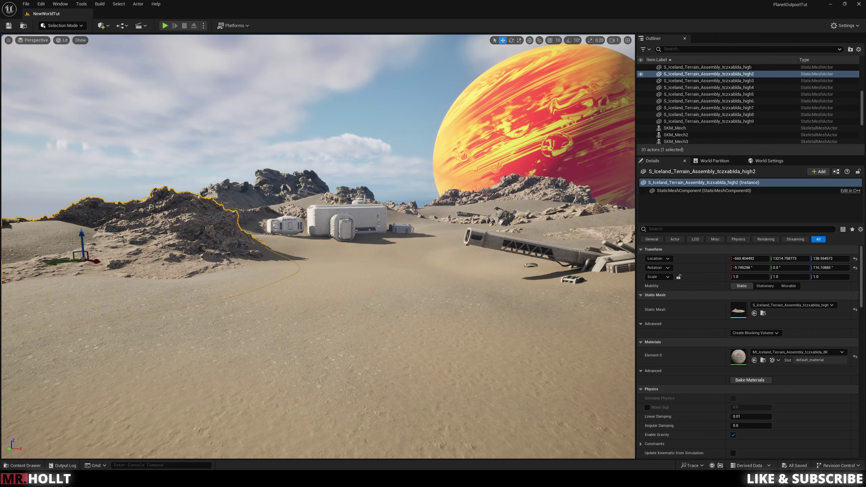
{"action": "left_click", "coordinate": [290, 181]}
{"action": "right_click_drag", "start_coordinate": [290, 181], "coordinate": [290, 181]}
{"action": "key", "text": "f"}
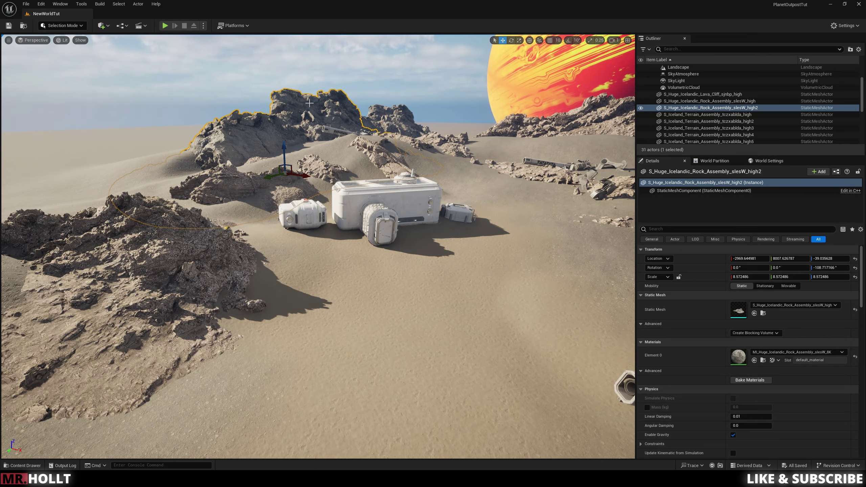
Select the Iceland terrain rock in the foreground near the base and open its material instance.
{"action": "left_click", "coordinate": [391, 117]}
{"action": "key", "text": "s"}
{"action": "right_click_drag", "start_coordinate": [390, 118], "coordinate": [418, 120]}
{"action": "key", "text": "q"}
{"action": "left_click", "coordinate": [92, 205]}
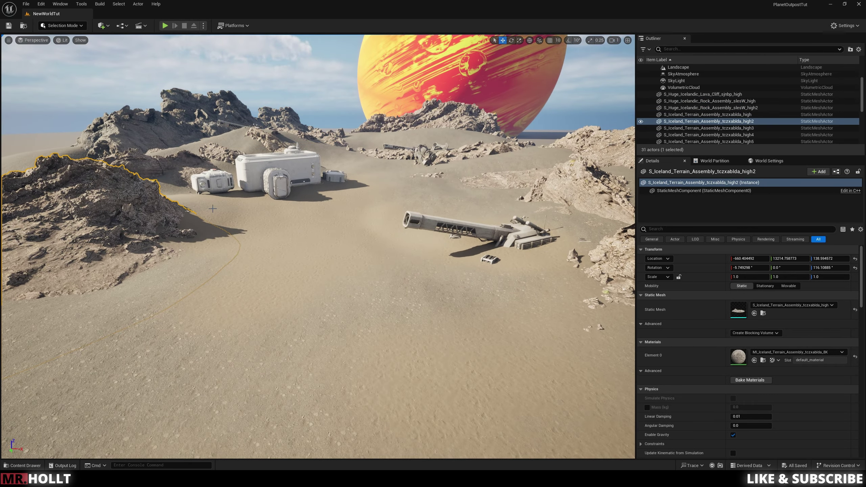
{"action": "right_click_drag", "start_coordinate": [92, 204], "coordinate": [65, 206]}
{"action": "key", "text": "w"}
{"action": "right_click_drag", "start_coordinate": [211, 209], "coordinate": [204, 209]}
{"action": "key", "text": "w"}
{"action": "key", "text": "e"}
{"action": "right_click_drag", "start_coordinate": [373, 255], "coordinate": [373, 251]}
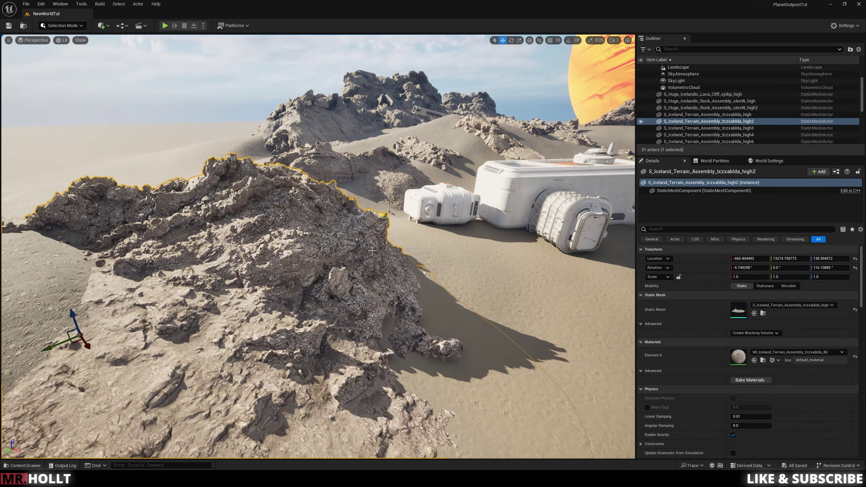
{"action": "double_click", "coordinate": [739, 357]}
{"action": "left_click_drag", "start_coordinate": [476, 121], "coordinate": [663, 88]}
Show the scene in Unlit mode and reopen the material instance of the foreground terrain rock.
{"action": "right_click_drag", "start_coordinate": [239, 171], "coordinate": [290, 161]}
{"action": "key", "text": "s"}
{"action": "left_click", "coordinate": [60, 41]}
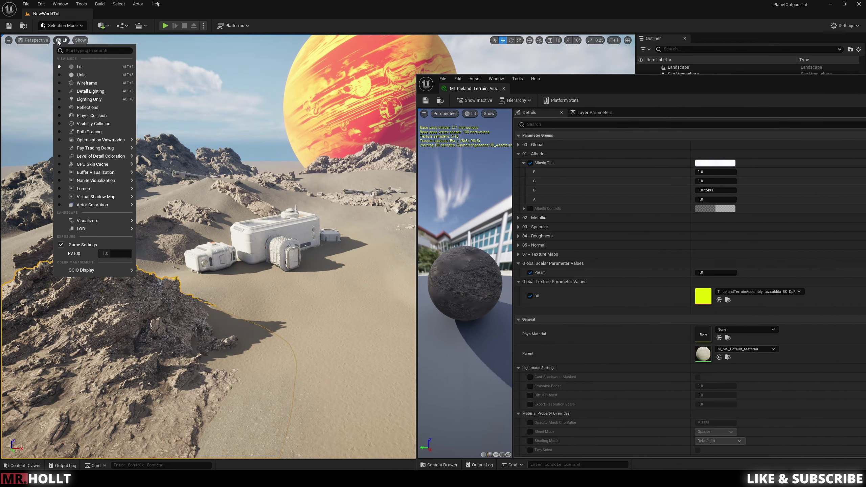
{"action": "left_click", "coordinate": [91, 75]}
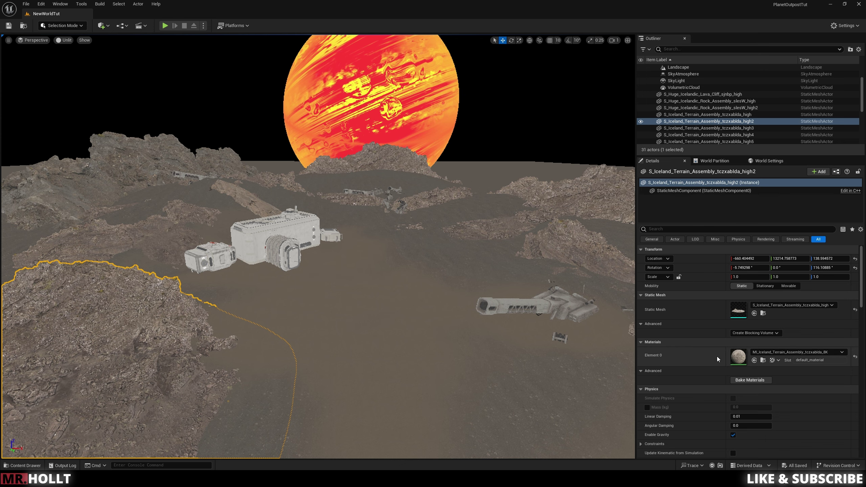
{"action": "double_click", "coordinate": [737, 355]}
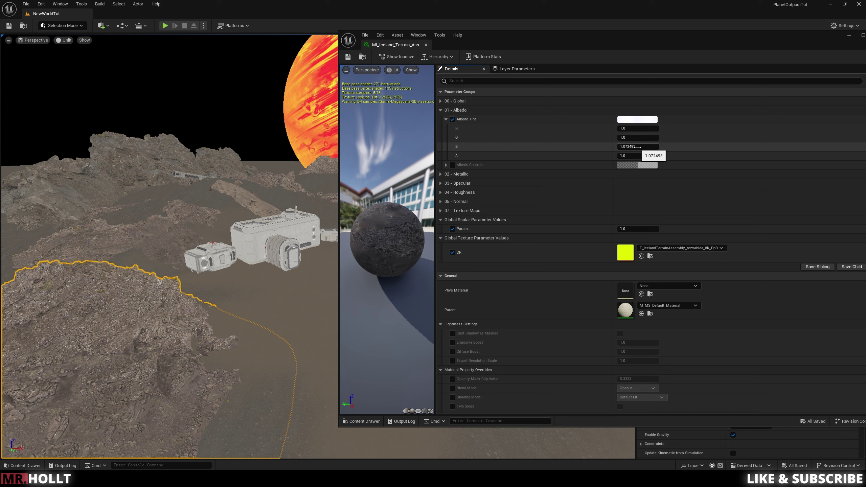
Try a different blue value in the terrain rock material's Albedo Tint and undo the change.
{"action": "left_click_drag", "start_coordinate": [637, 147], "coordinate": [656, 147]}
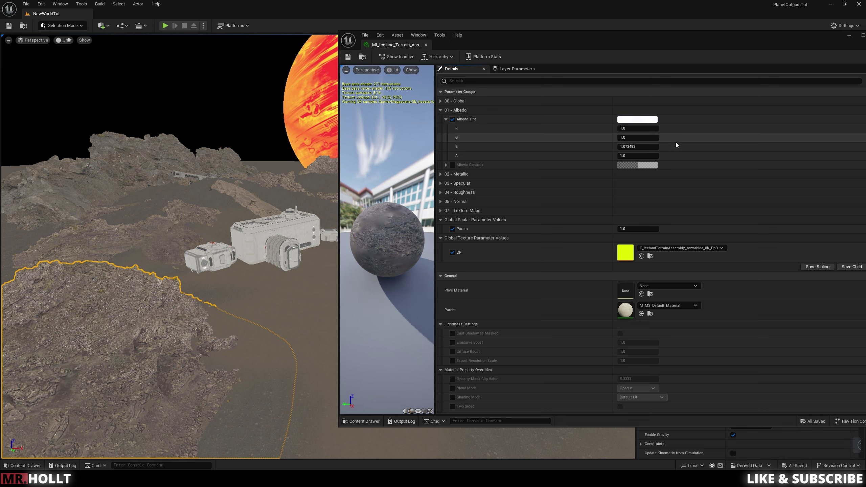
{"action": "key", "text": "ctrl+z"}
{"action": "key", "text": "ctrl+z"}
{"action": "key", "text": "ctrl+z"}
Select the huge Icelandic rock behind the base to compare its colour, and close the terrain material instance.
{"action": "right_click_drag", "start_coordinate": [289, 234], "coordinate": [274, 242]}
{"action": "key", "text": "e"}
{"action": "left_click", "coordinate": [288, 234]}
{"action": "left_click", "coordinate": [200, 218]}
{"action": "scroll", "coordinate": [511, 252], "scroll_direction": "down", "scroll_amount": 1}
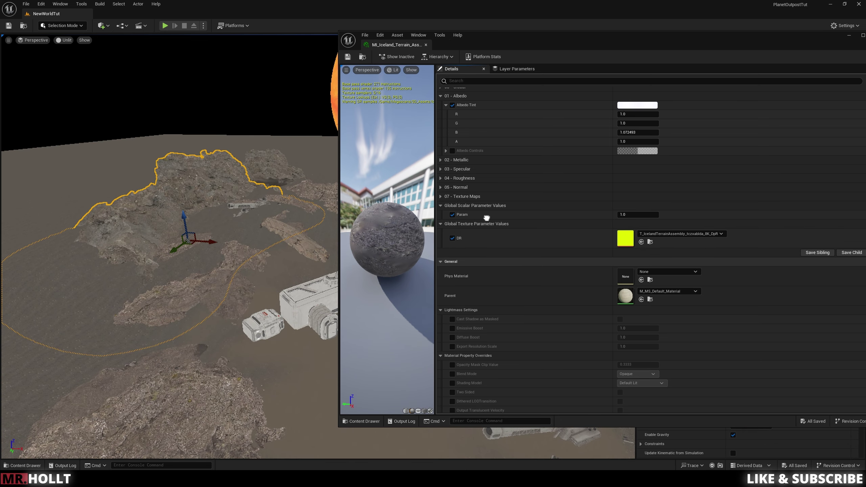
{"action": "double_click", "coordinate": [795, 40]}
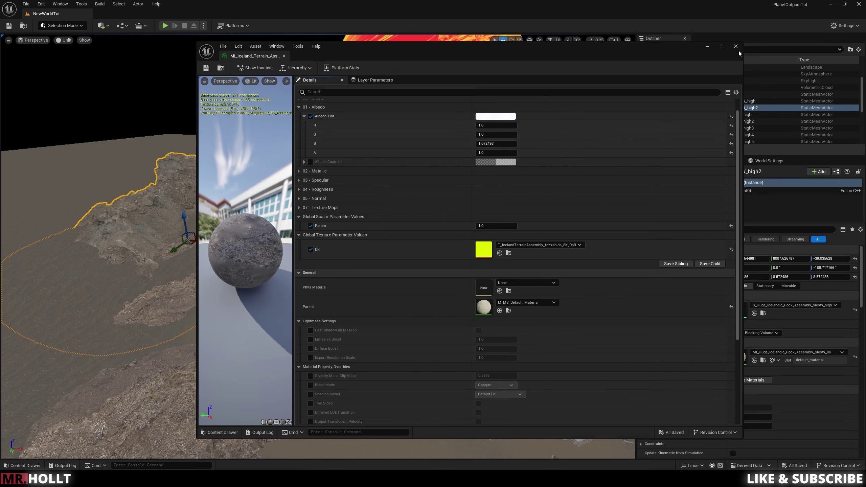
{"action": "left_click", "coordinate": [735, 47]}
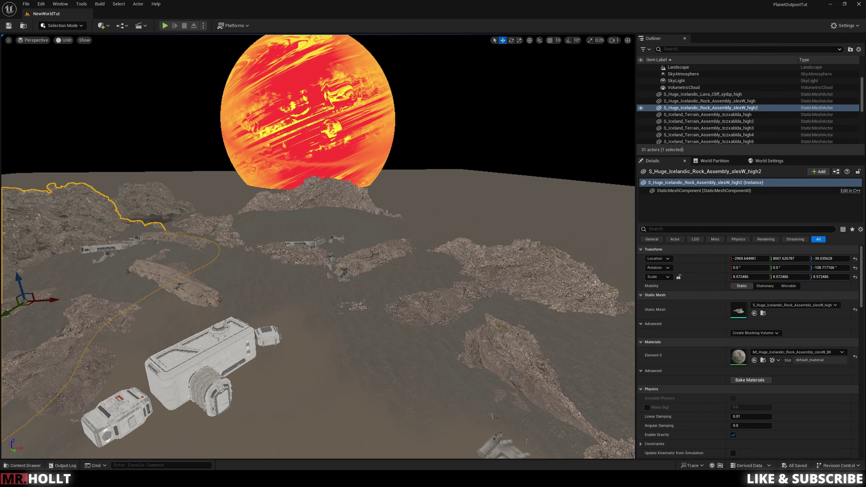
Return the viewport to Lit shading and view the outpost with the planet behind it.
{"action": "right_click_drag", "start_coordinate": [51, 184], "coordinate": [13, 212]}
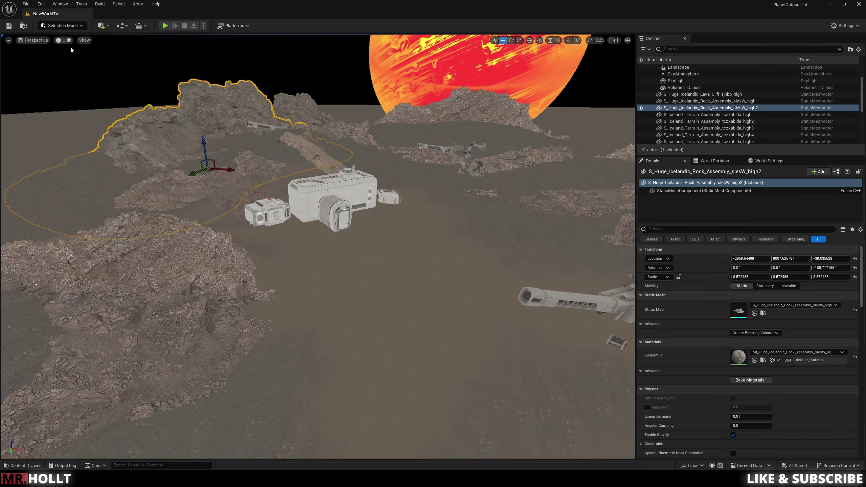
{"action": "left_click", "coordinate": [63, 40]}
{"action": "left_click", "coordinate": [79, 67]}
{"action": "right_click_drag", "start_coordinate": [434, 248], "coordinate": [508, 193]}
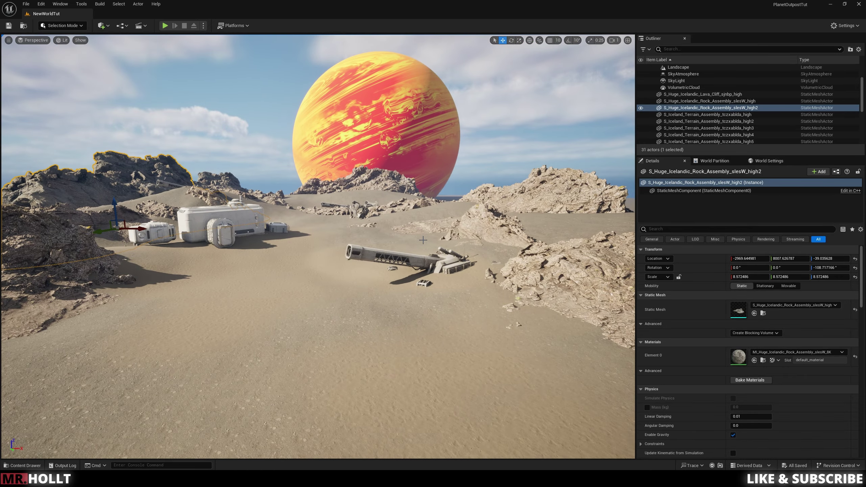
{"action": "right_click_drag", "start_coordinate": [423, 240], "coordinate": [426, 232]}
{"action": "right_click_drag", "start_coordinate": [372, 240], "coordinate": [355, 257]}
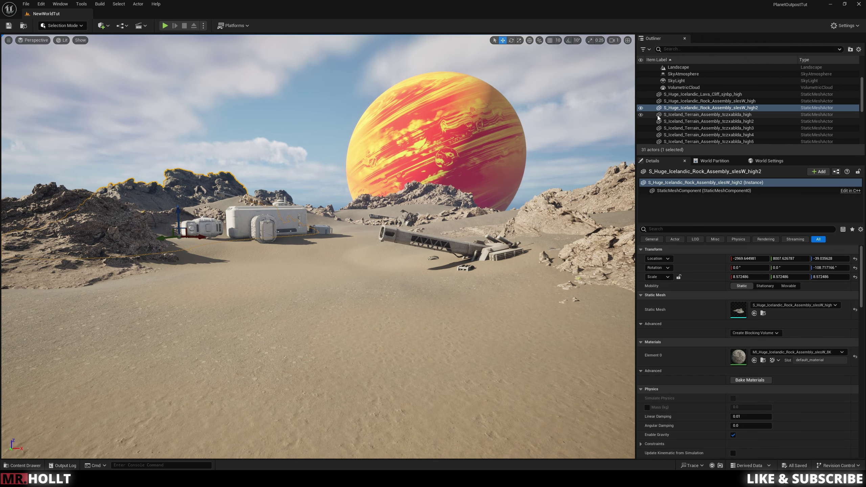
Collapse the existing Outliner folders and create a folder named Objects for the selected huge rock.
{"action": "left_click_drag", "start_coordinate": [863, 92], "coordinate": [863, 69]}
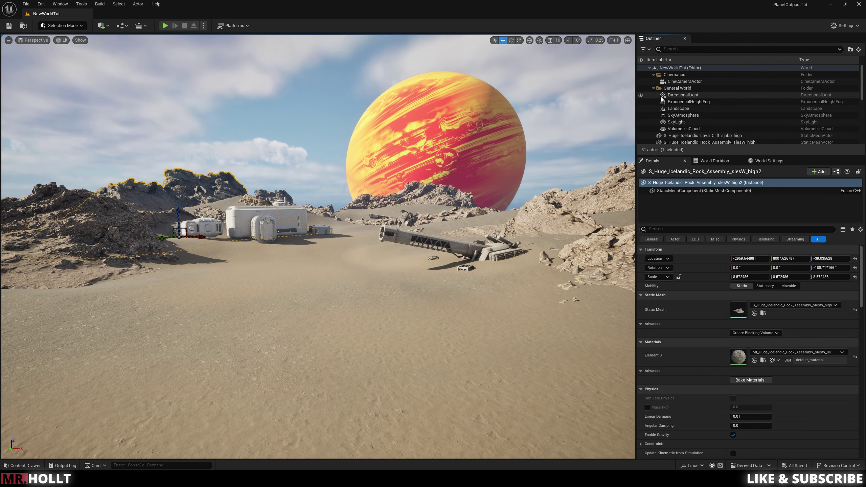
{"action": "left_click", "coordinate": [653, 87]}
{"action": "left_click", "coordinate": [654, 75]}
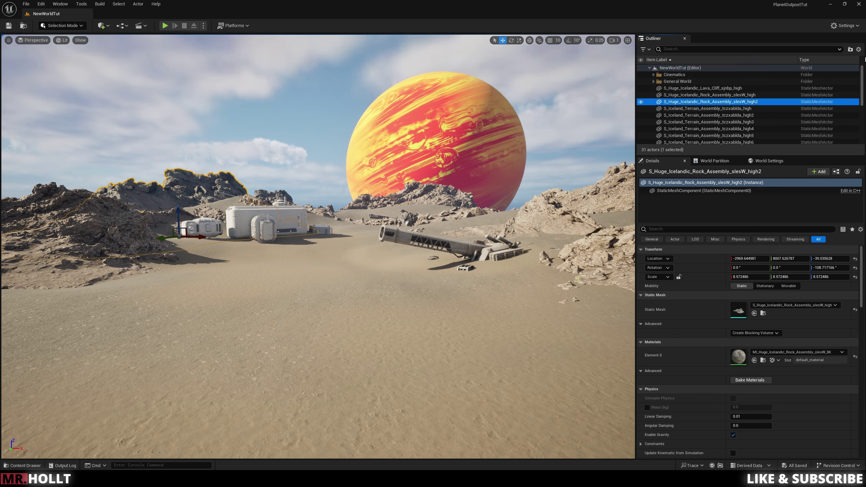
{"action": "left_click", "coordinate": [850, 49]}
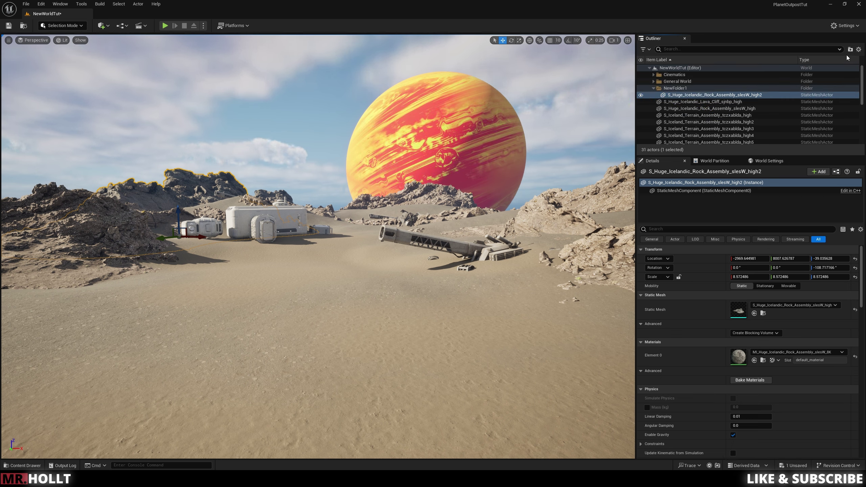
{"action": "right_click", "coordinate": [674, 89]}
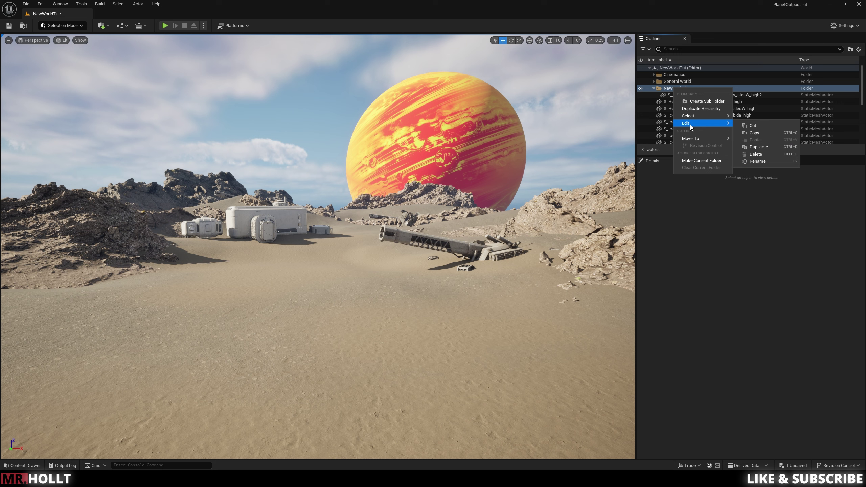
{"action": "left_click", "coordinate": [757, 161]}
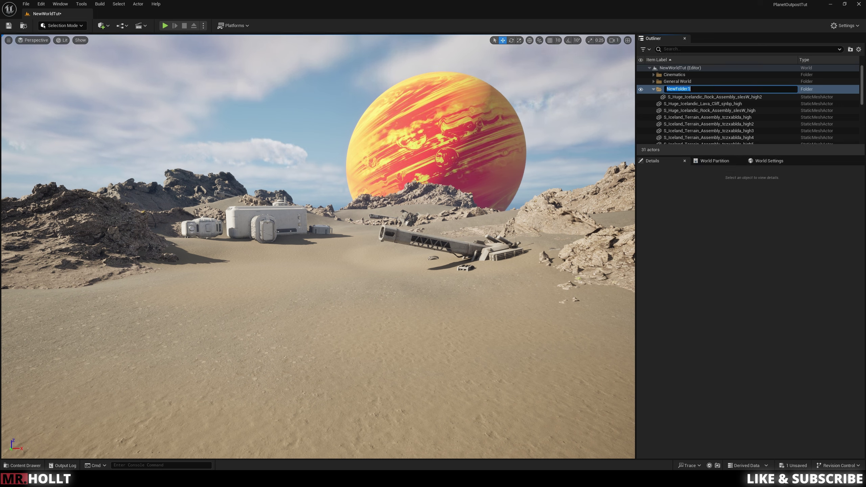
{"action": "type", "text": "Objec"}
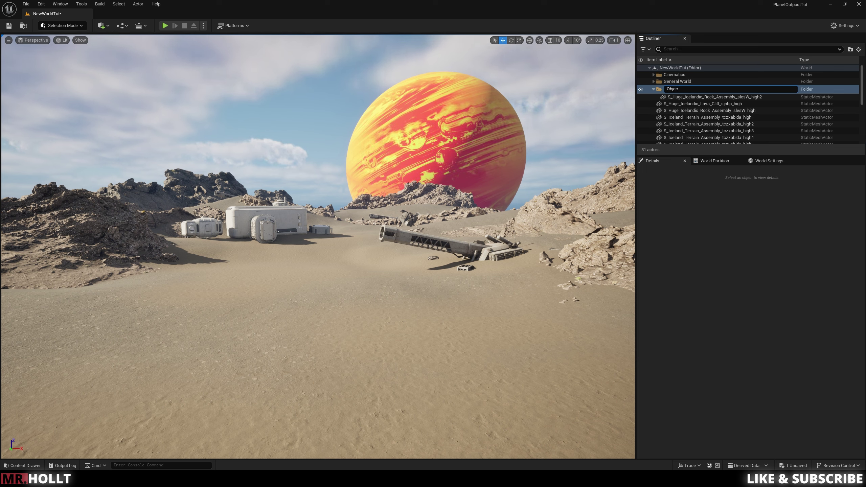
{"action": "type", "text": "ts"}
{"action": "key", "text": "Return"}
Move all remaining loose actors, from the Icelandic lava cliff through Sphere_2_Plane, into the Objects folder.
{"action": "left_click", "coordinate": [746, 102]}
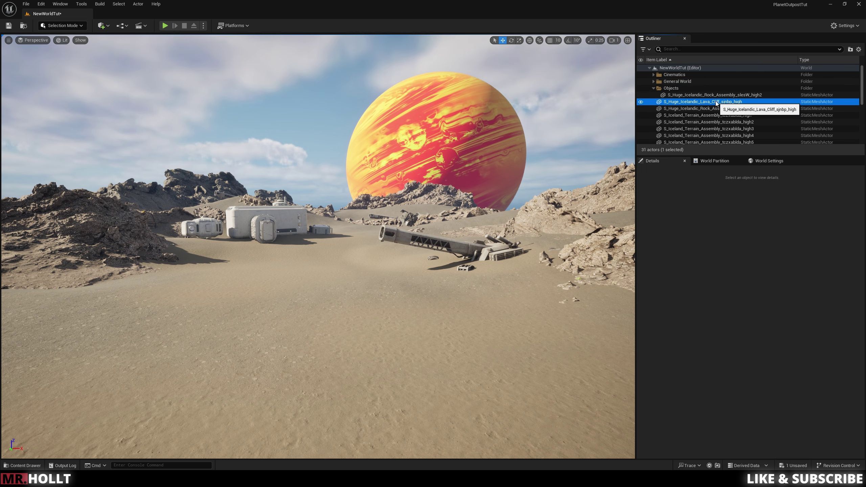
{"action": "scroll", "coordinate": [757, 116], "scroll_direction": "down", "scroll_amount": 5}
{"action": "left_click", "coordinate": [693, 140], "text": "shift"}
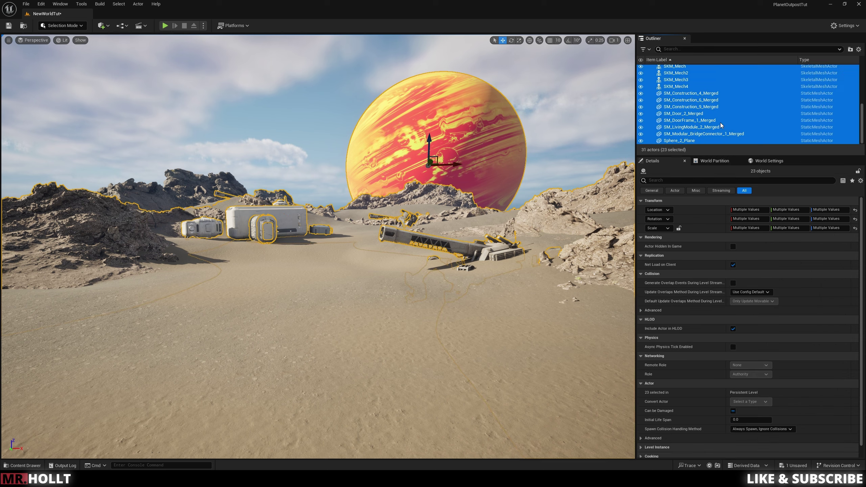
{"action": "scroll", "coordinate": [693, 127], "scroll_direction": "up", "scroll_amount": 5}
{"action": "left_click_drag", "start_coordinate": [692, 127], "coordinate": [670, 89]}
{"action": "left_click", "coordinate": [723, 123]}
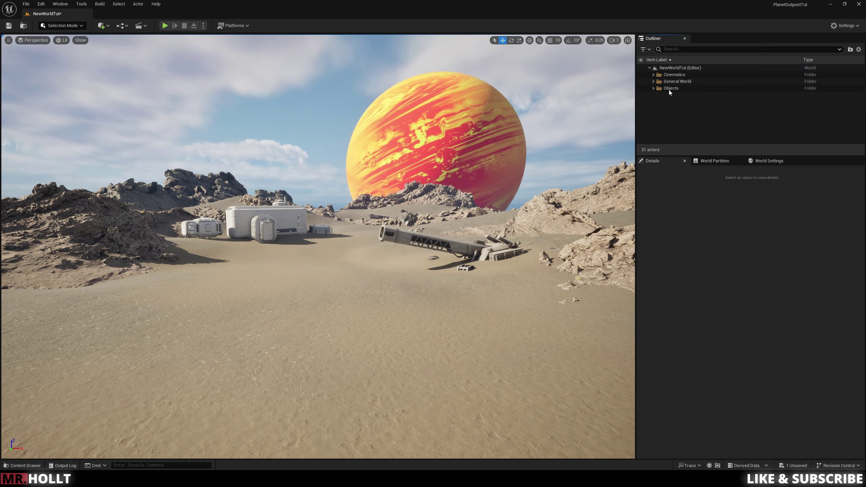
Expand the General World folder and add a Post Process Volume to the level.
{"action": "left_click", "coordinate": [670, 82]}
{"action": "left_click", "coordinate": [654, 82]}
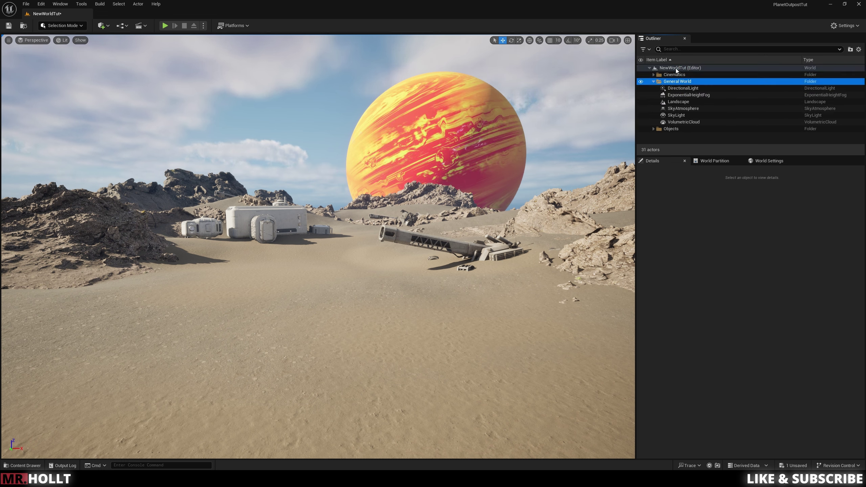
{"action": "left_click", "coordinate": [102, 26]}
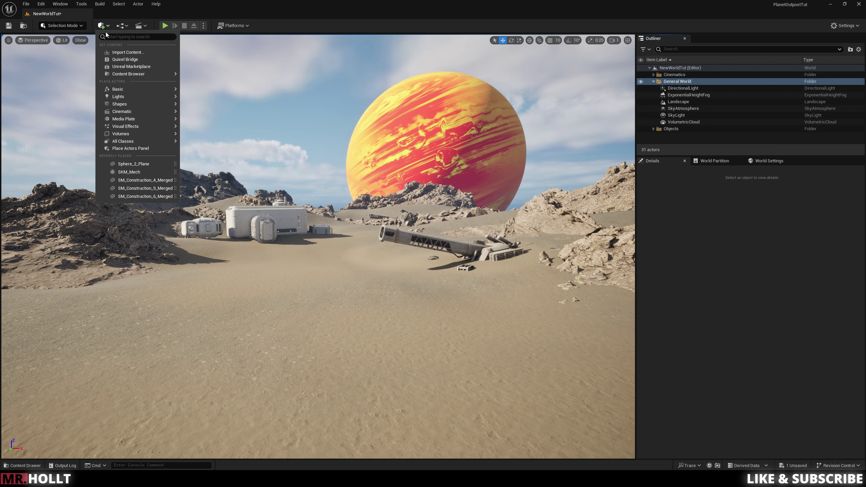
{"action": "mouse_move", "coordinate": [119, 134]}
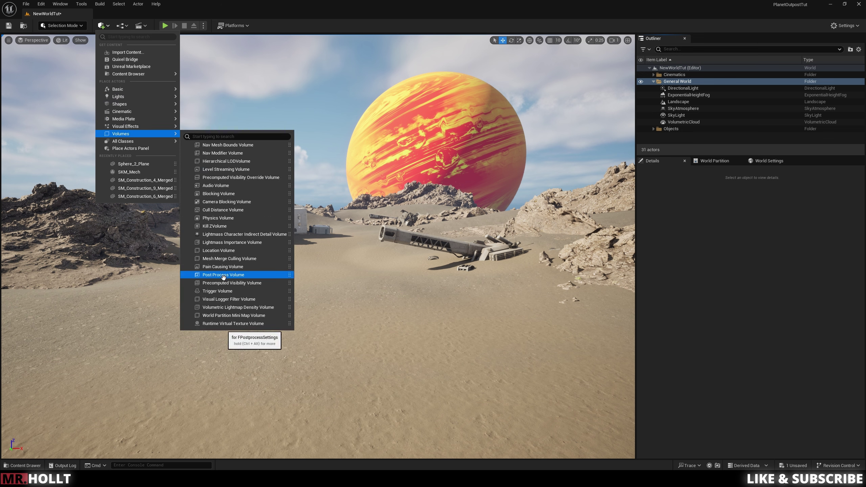
{"action": "left_click", "coordinate": [223, 276]}
{"action": "right_click_drag", "start_coordinate": [440, 232], "coordinate": [440, 321]}
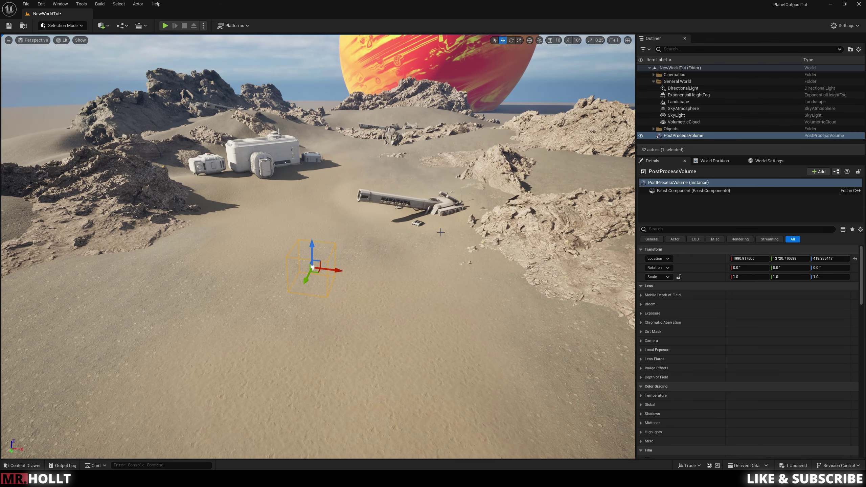
{"action": "left_click", "coordinate": [686, 136]}
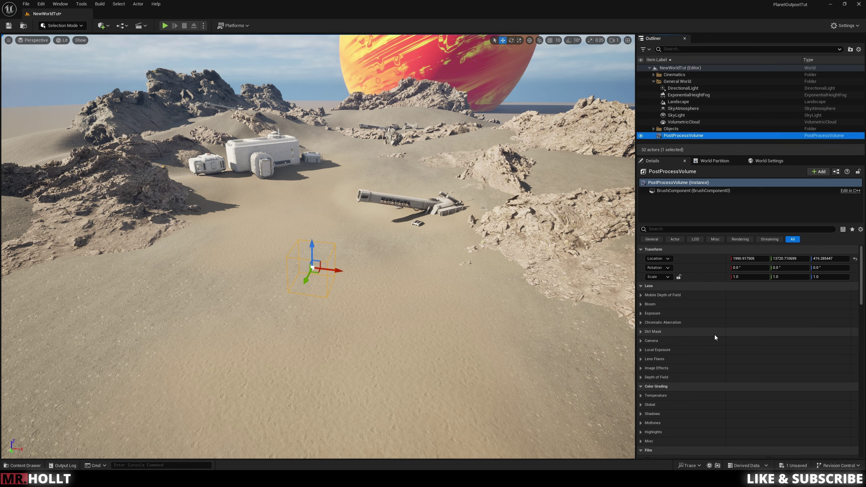
Enable Infinite Extent (Unbound) on the Post Process Volume, finding the property by filtering for "unb".
{"action": "scroll", "coordinate": [699, 336], "scroll_direction": "down", "scroll_amount": 20}
{"action": "scroll", "coordinate": [698, 344], "scroll_direction": "down", "scroll_amount": 15}
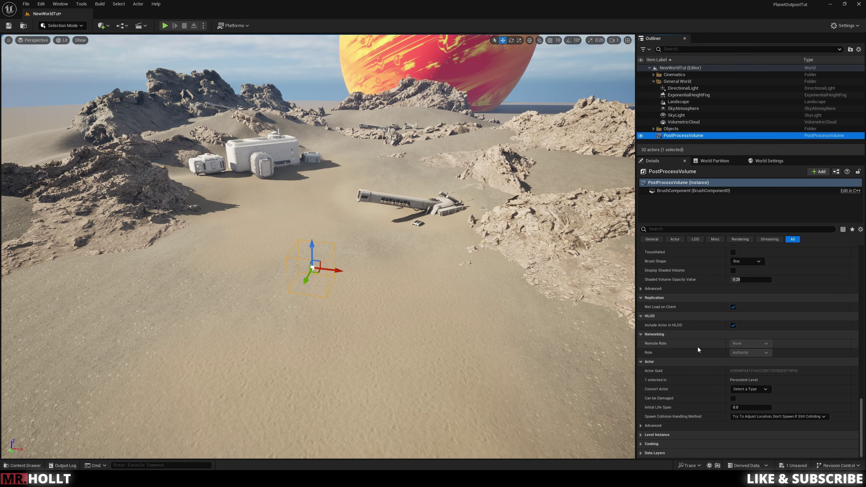
{"action": "left_click_drag", "start_coordinate": [863, 420], "coordinate": [854, 240]}
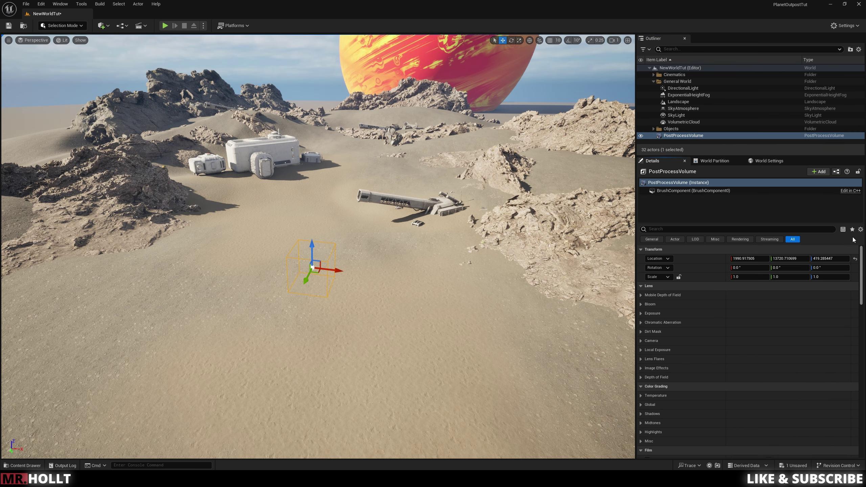
{"action": "left_click", "coordinate": [678, 231]}
{"action": "type", "text": "u"}
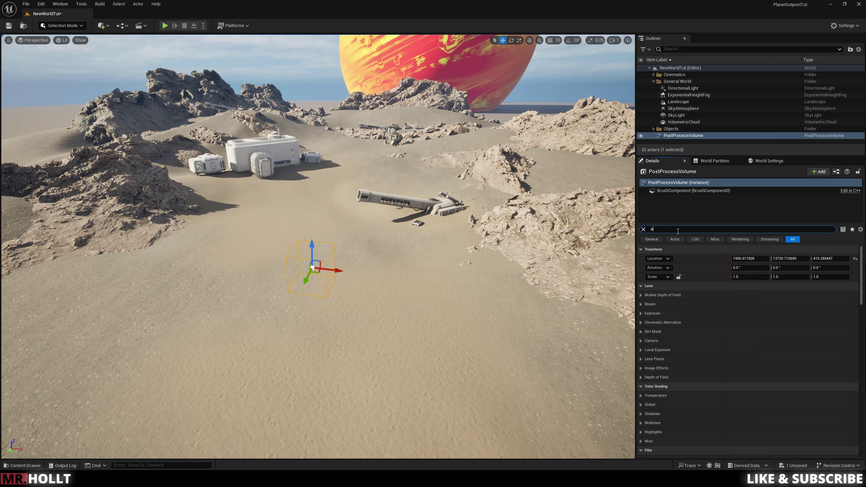
{"action": "type", "text": "nb"}
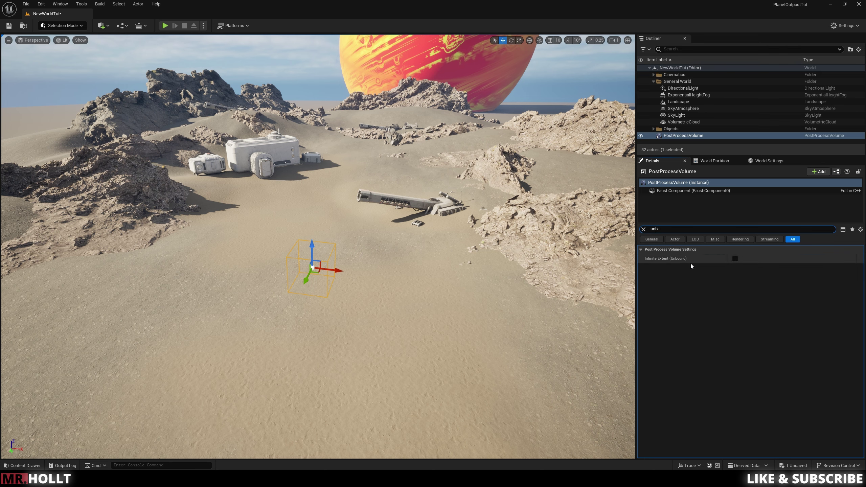
{"action": "left_click", "coordinate": [736, 258]}
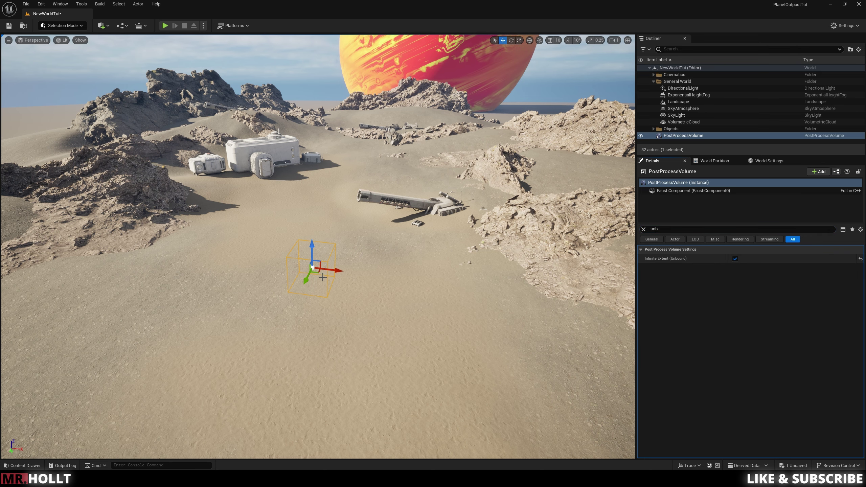
{"action": "right_click_drag", "start_coordinate": [472, 304], "coordinate": [472, 303]}
{"action": "right_click_drag", "start_coordinate": [31, 261], "coordinate": [545, 300]}
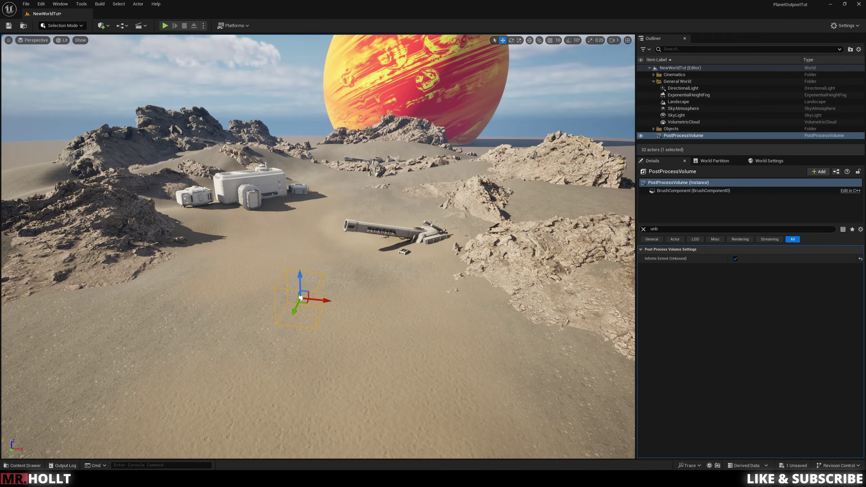
Clear the property filter and go through the Post Process Volume's lens and camera settings.
{"action": "left_click", "coordinate": [643, 230]}
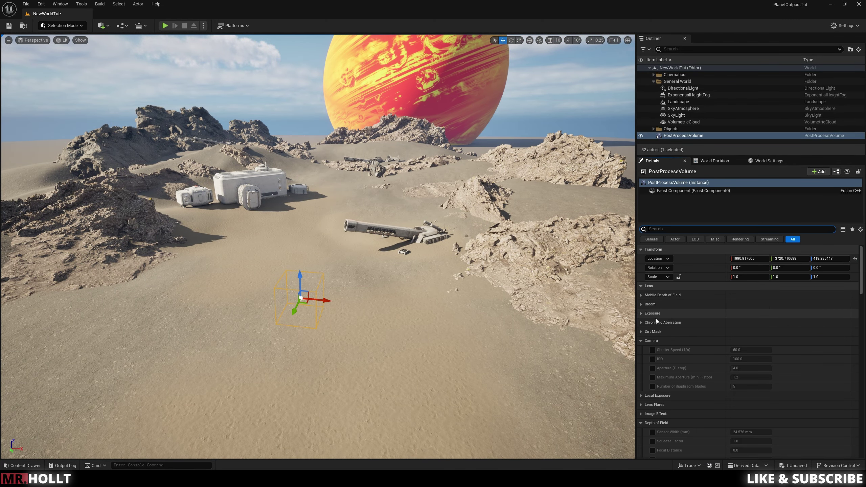
{"action": "scroll", "coordinate": [785, 378], "scroll_direction": "down", "scroll_amount": 2}
{"action": "left_click", "coordinate": [652, 368]}
{"action": "left_click", "coordinate": [652, 376]}
Set the DirectionalLight's intensity to 2.5 lux.
{"action": "left_click", "coordinate": [683, 88]}
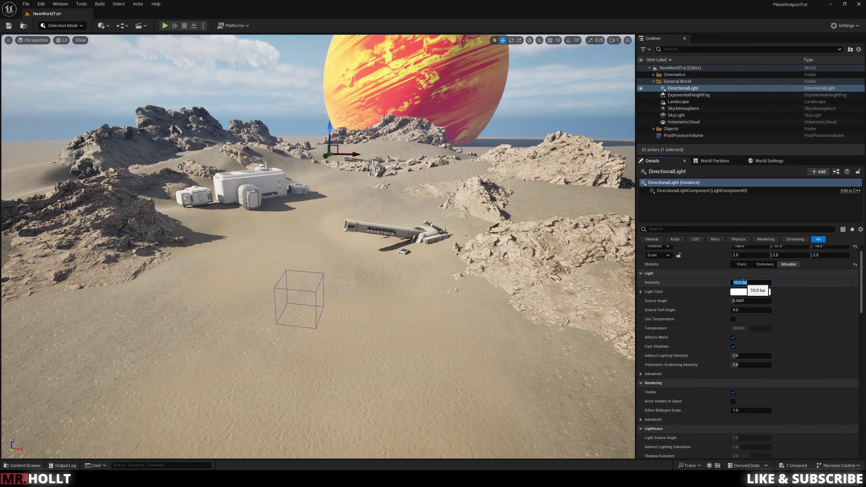
{"action": "left_click", "coordinate": [744, 283]}
{"action": "type", "text": "2.5"}
{"action": "key", "text": "Return"}
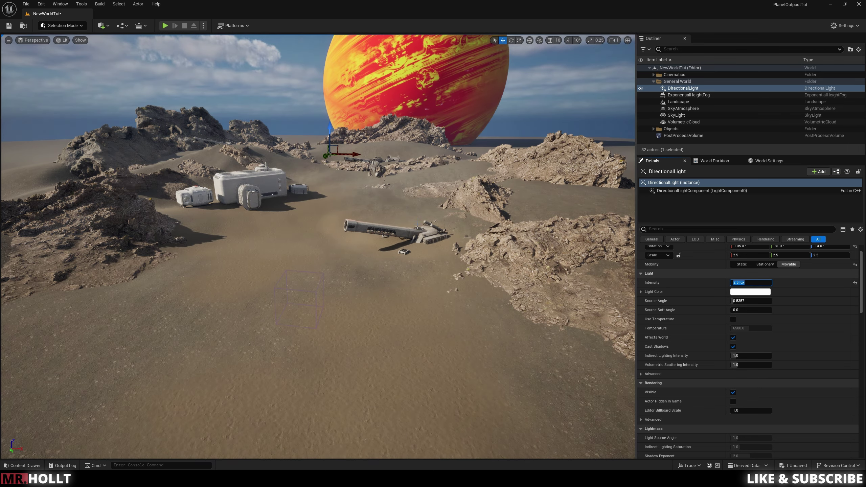
Select the PostProcessVolume and set its exposure Min EV100 to -5.
{"action": "left_click", "coordinate": [706, 135]}
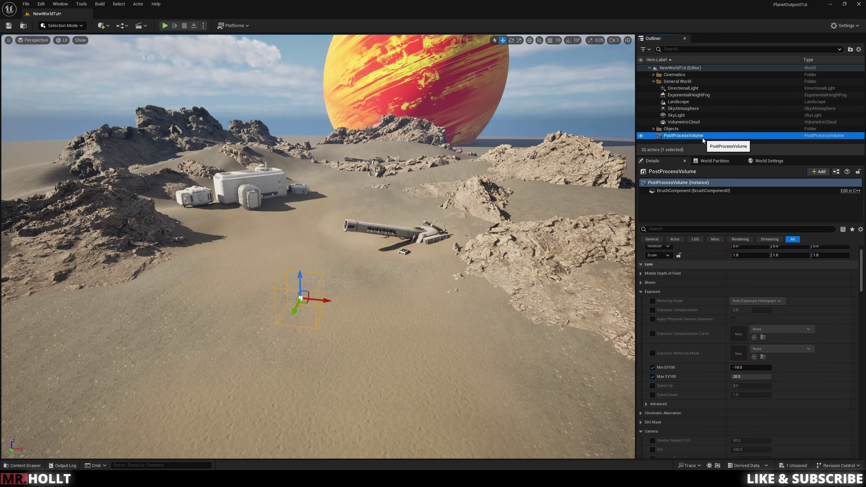
{"action": "left_click", "coordinate": [754, 369]}
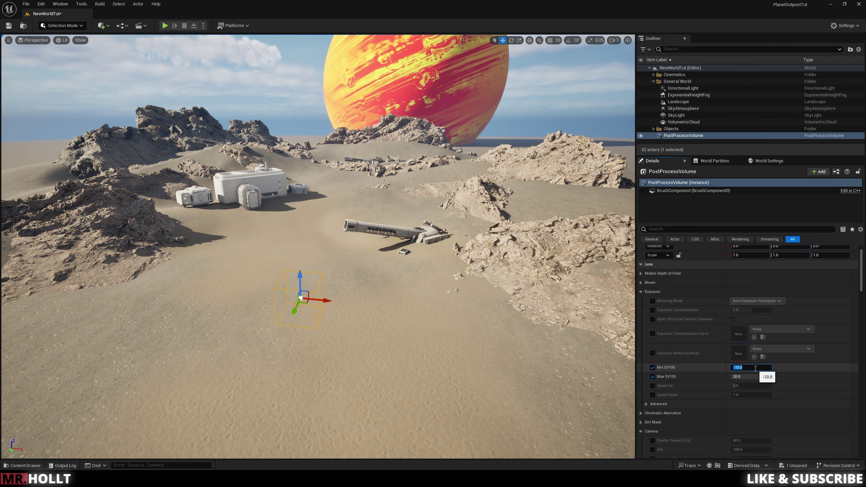
{"action": "left_click", "coordinate": [746, 376]}
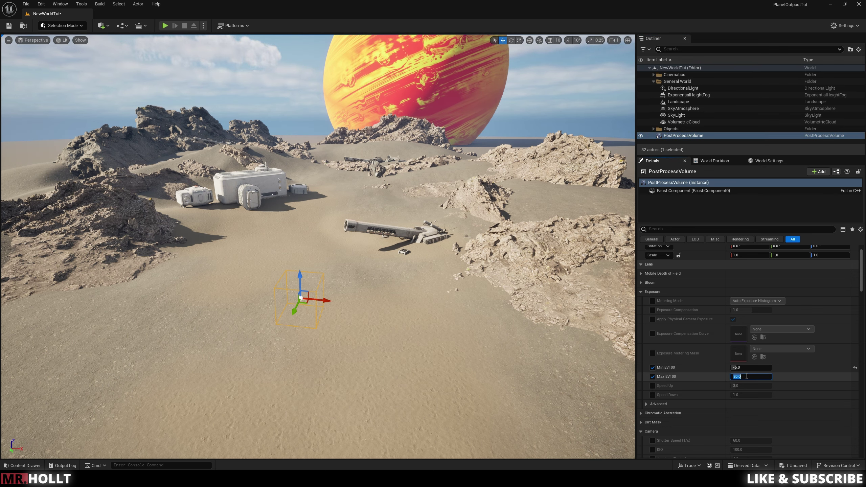
{"action": "type", "text": "-5"}
{"action": "key", "text": "Return"}
{"action": "right_click_drag", "start_coordinate": [407, 322], "coordinate": [401, 292]}
Set both Max EV100 and Min EV100 of the PostProcessVolume's exposure to 1.
{"action": "left_click", "coordinate": [739, 376]}
{"action": "type", "text": "1"}
{"action": "key", "text": "Return"}
{"action": "left_click", "coordinate": [741, 368]}
{"action": "type", "text": "1"}
{"action": "key", "text": "Return"}
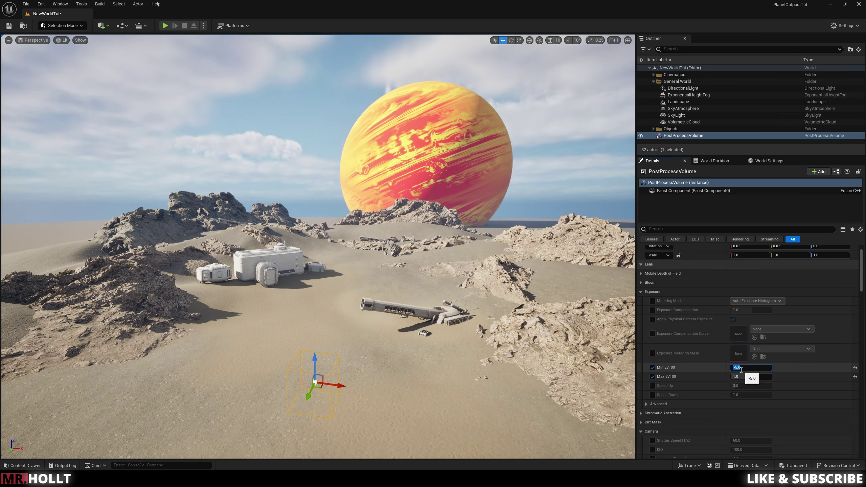
{"action": "left_click", "coordinate": [741, 368]}
Examine the outpost, the crashed wreck and the planet from near ground level to judge the scene's exposure.
{"action": "key", "text": "q"}
{"action": "right_click_drag", "start_coordinate": [553, 344], "coordinate": [554, 343]}
{"action": "key", "text": "w"}
{"action": "right_click_drag", "start_coordinate": [344, 252], "coordinate": [344, 252]}
{"action": "key", "text": "e"}
{"action": "left_click", "coordinate": [408, 321]}
{"action": "key", "text": "s"}
{"action": "right_click_drag", "start_coordinate": [407, 322], "coordinate": [440, 317]}
{"action": "key", "text": "q"}
{"action": "key", "text": "w"}
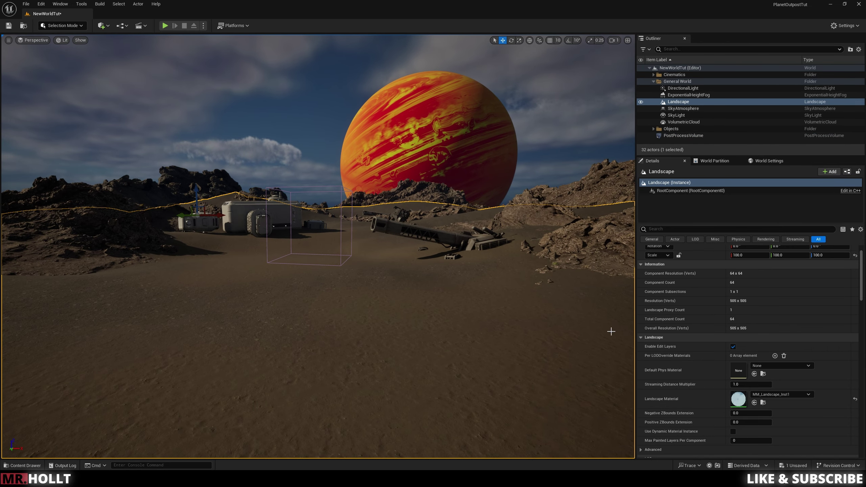
{"action": "scroll", "coordinate": [762, 398], "scroll_direction": "down", "scroll_amount": 5}
{"action": "scroll", "coordinate": [762, 398], "scroll_direction": "up", "scroll_amount": 7}
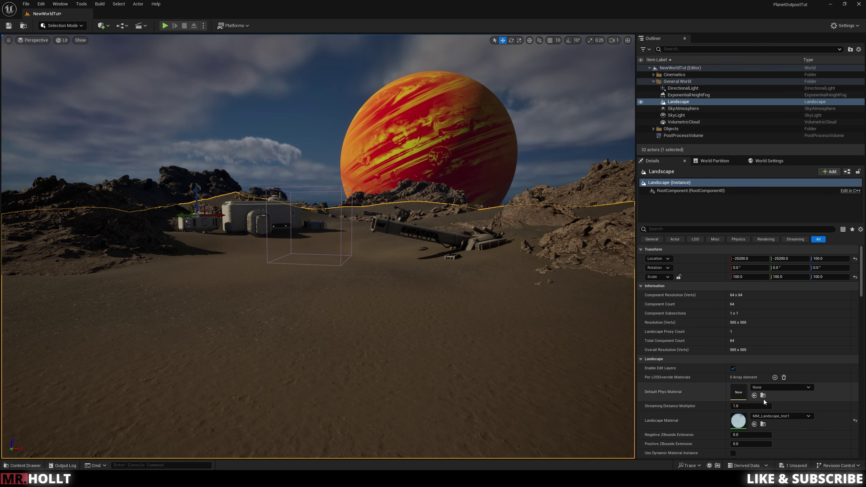
Reselect the PostProcessVolume and set its Min EV100 and Max EV100 to -1.
{"action": "left_click", "coordinate": [683, 136]}
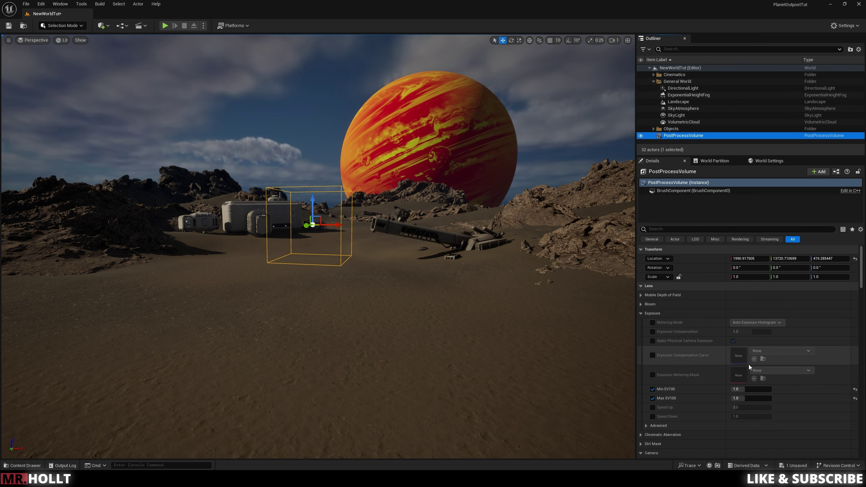
{"action": "left_click", "coordinate": [747, 390]}
{"action": "type", "text": "-1"}
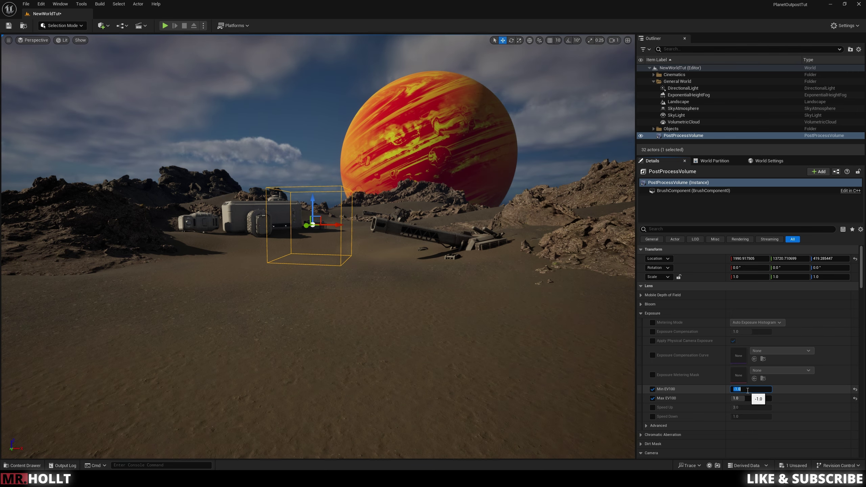
{"action": "left_click", "coordinate": [750, 398]}
{"action": "type", "text": "-1"}
{"action": "key", "text": "Return"}
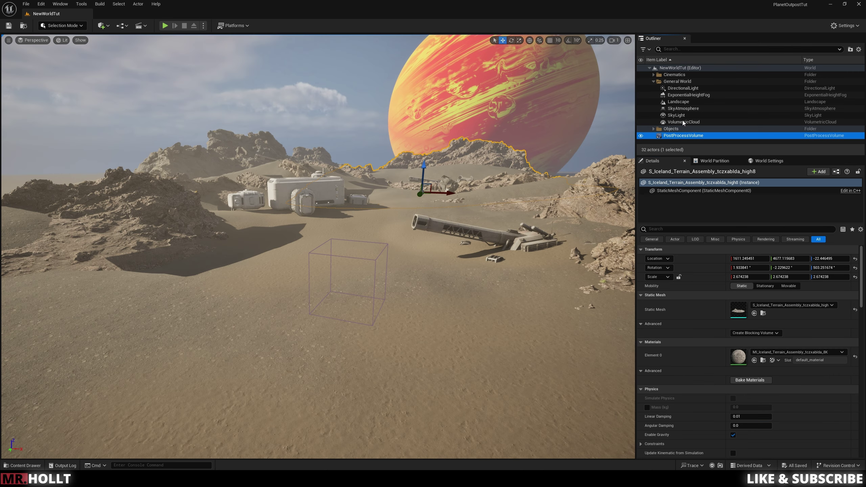
Move the PostProcessVolume into the General World folder and check the DirectionalLight's intensity.
{"action": "left_click_drag", "start_coordinate": [683, 123], "coordinate": [680, 81]}
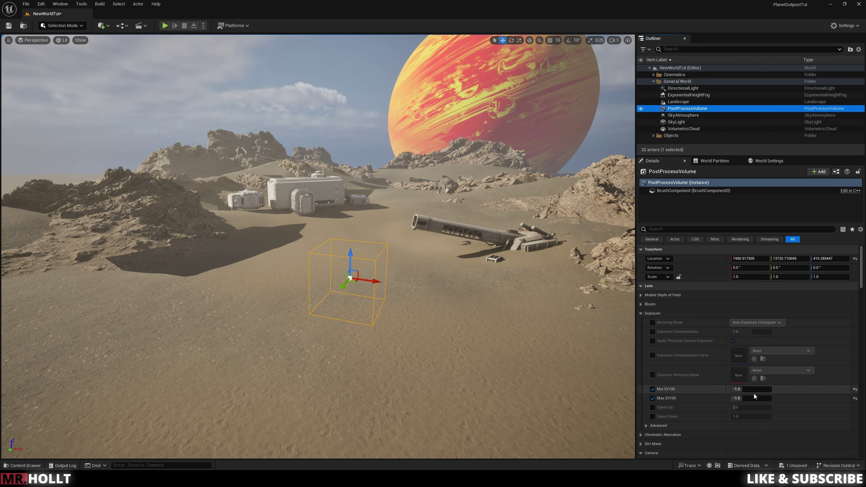
{"action": "left_click", "coordinate": [679, 392]}
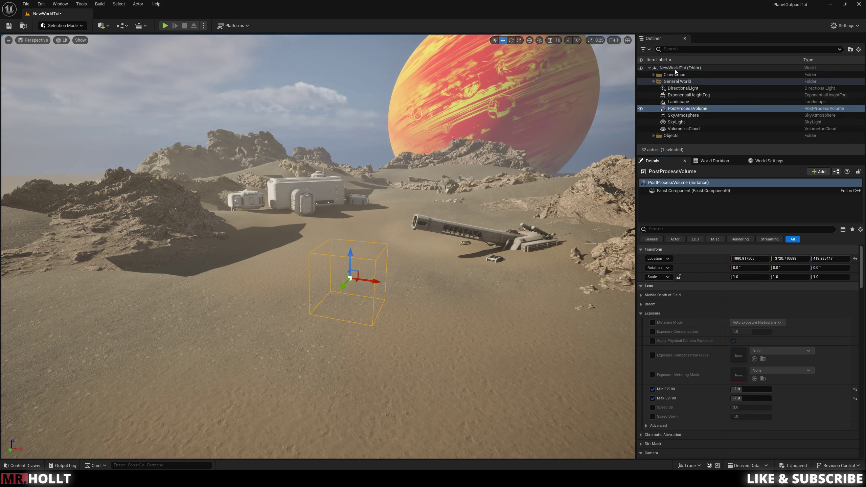
{"action": "left_click", "coordinate": [680, 88]}
{"action": "left_click", "coordinate": [750, 303]}
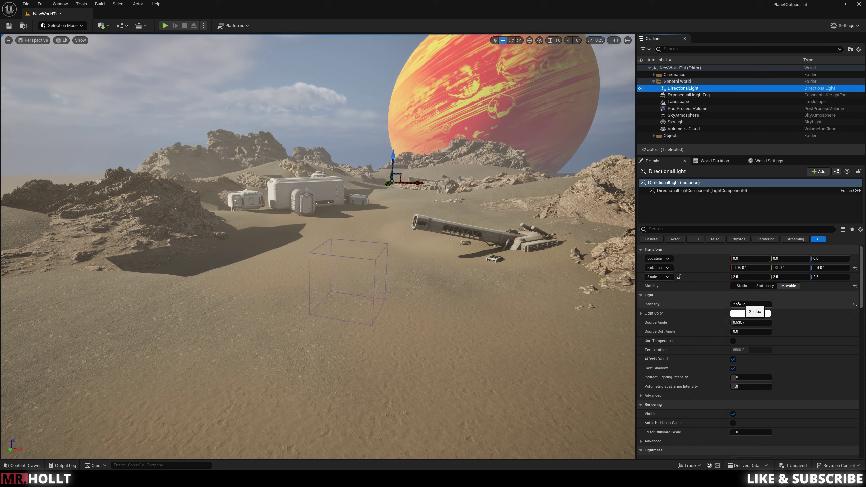
Set the SkyAtmosphere's Rayleigh Scattering Scale to about 0.035 and change its Rayleigh Scattering colour to a near-white.
{"action": "left_click", "coordinate": [687, 109]}
{"action": "left_click", "coordinate": [691, 116]}
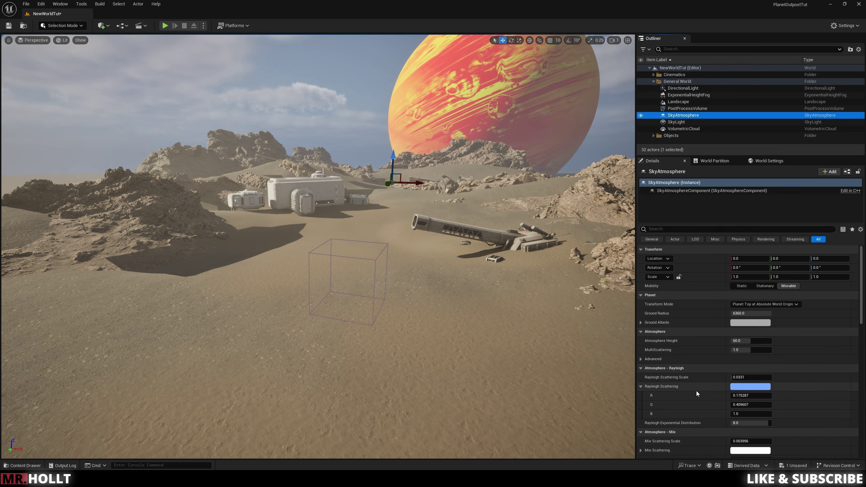
{"action": "left_click", "coordinate": [730, 378]}
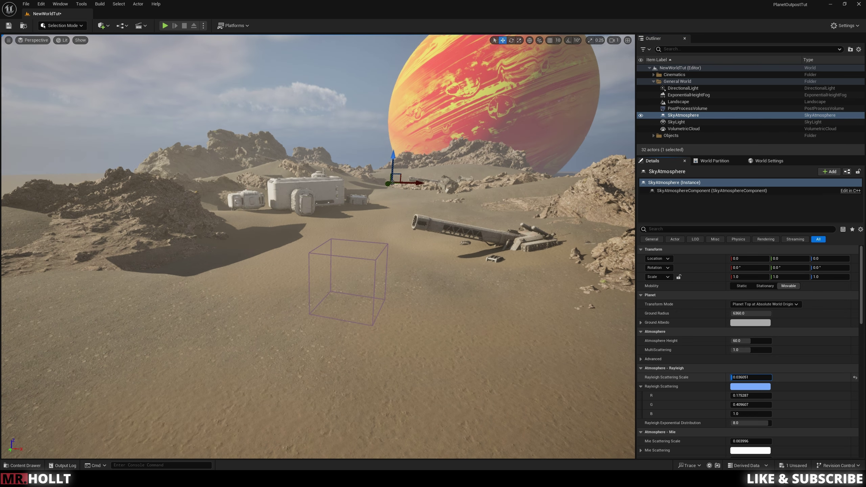
{"action": "left_click", "coordinate": [750, 387]}
{"action": "left_click", "coordinate": [630, 351]}
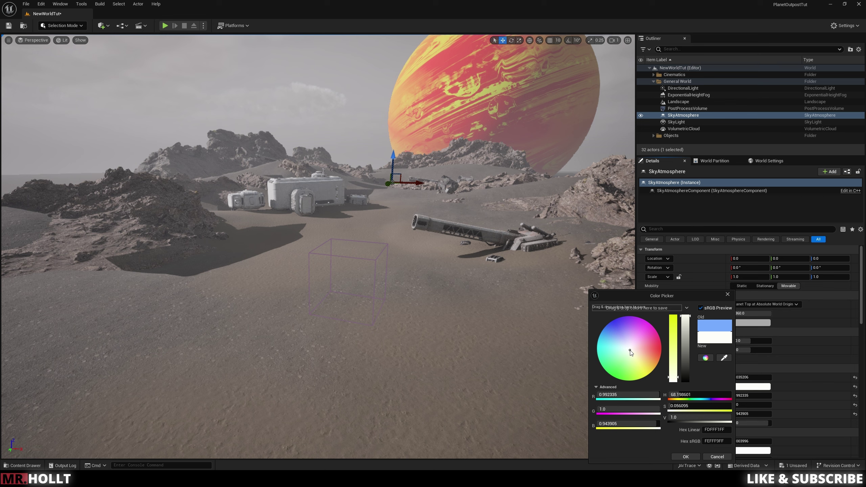
{"action": "left_click", "coordinate": [728, 294]}
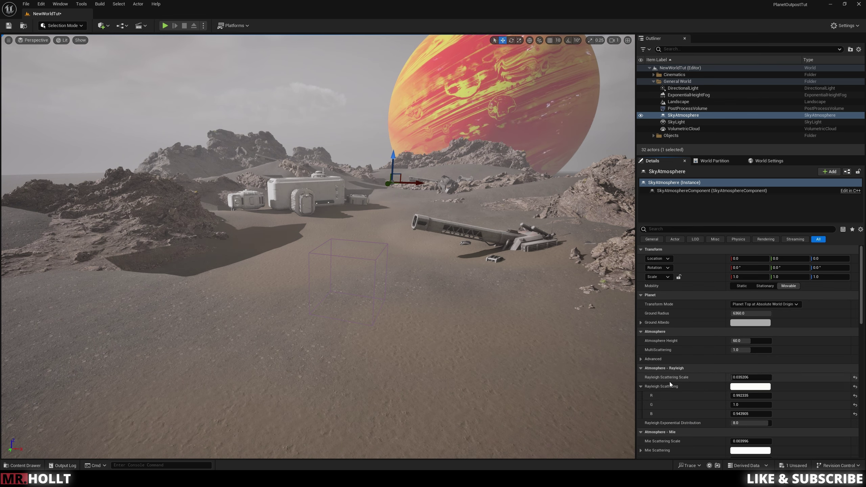
Tint the SkyAtmosphere's Rayleigh Scattering colour a very pale lavender and apply it.
{"action": "left_click", "coordinate": [735, 389]}
{"action": "left_click", "coordinate": [637, 347]}
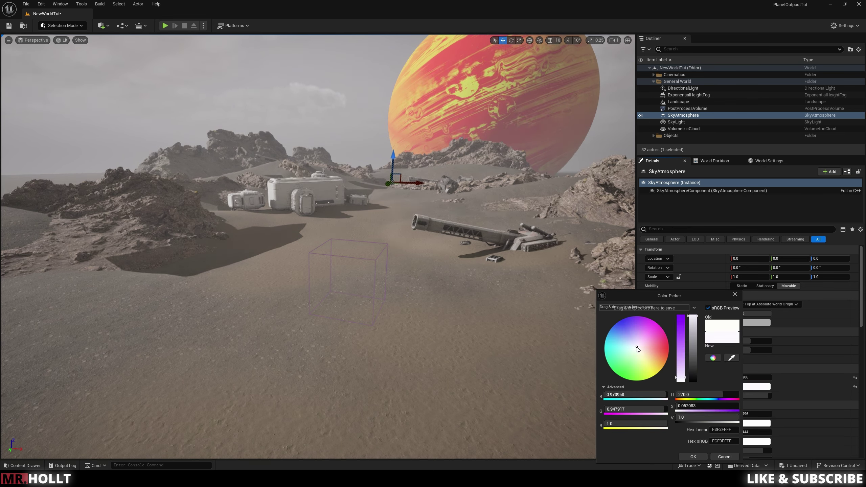
{"action": "left_click_drag", "start_coordinate": [638, 348], "coordinate": [640, 344]}
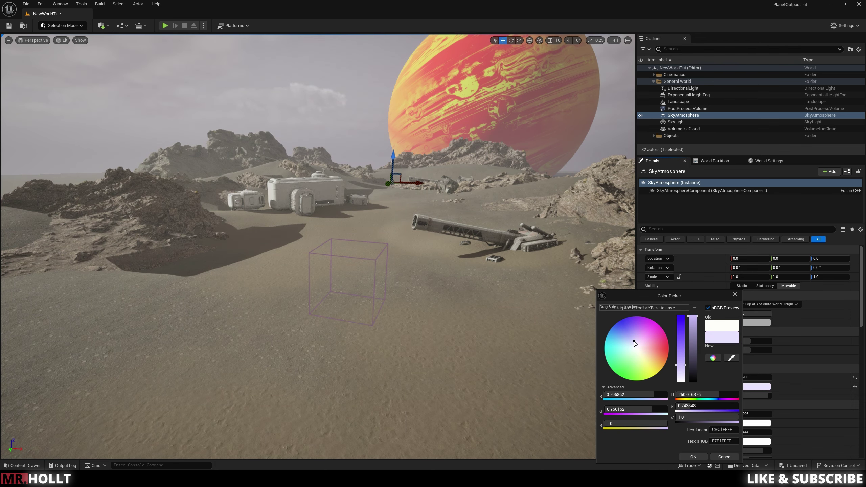
{"action": "right_click_drag", "start_coordinate": [477, 294], "coordinate": [453, 288]}
{"action": "left_click", "coordinate": [693, 456]}
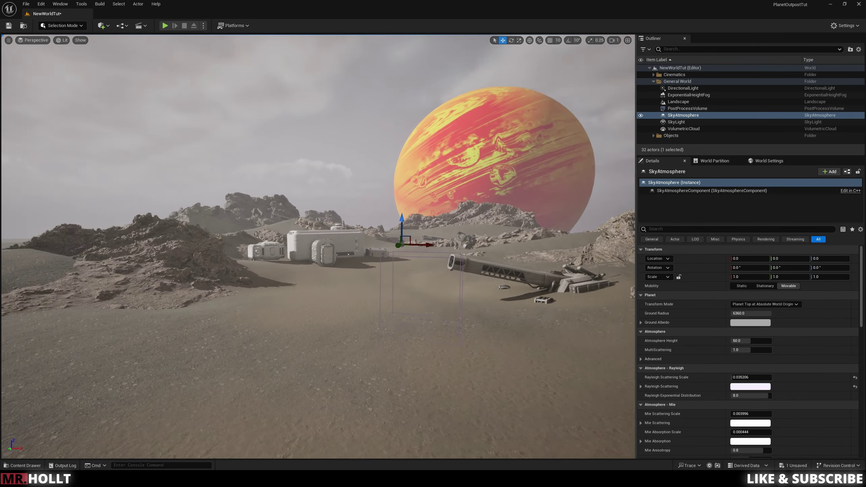
{"action": "right_click_drag", "start_coordinate": [485, 256], "coordinate": [554, 269]}
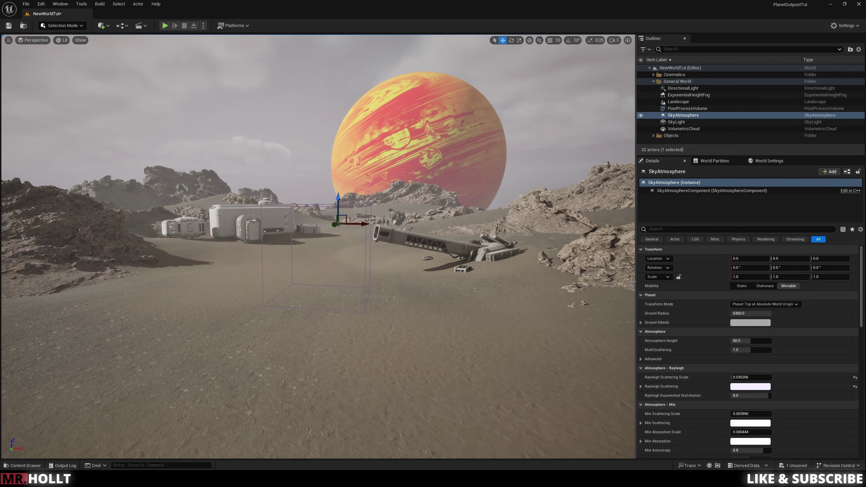
Select the ExponentialHeightFog and set its Fog Density to 0.25.
{"action": "left_click", "coordinate": [687, 109]}
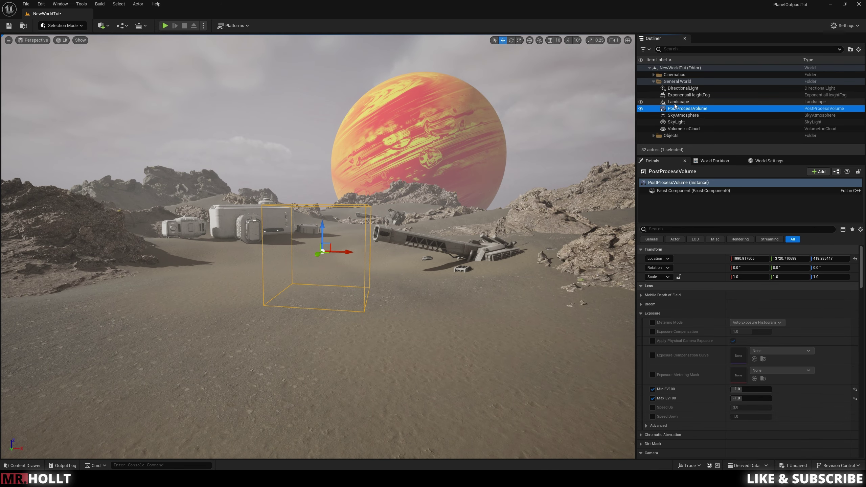
{"action": "left_click", "coordinate": [679, 101]}
{"action": "left_click", "coordinate": [680, 96]}
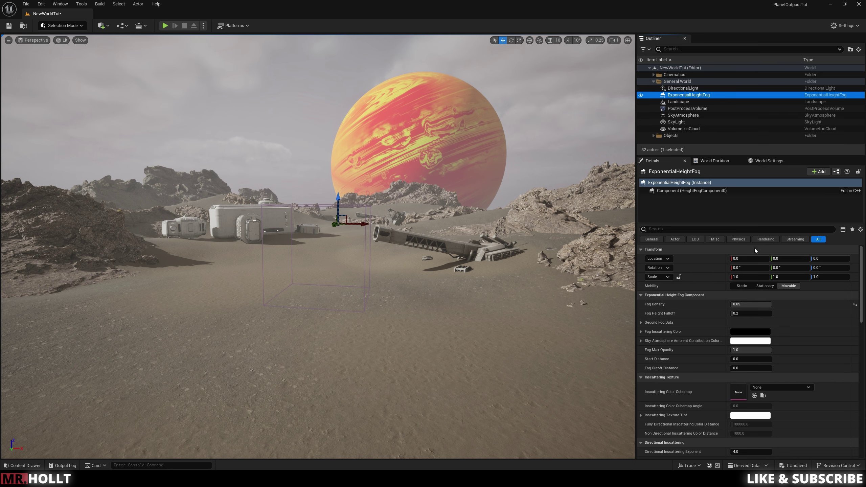
{"action": "left_click", "coordinate": [750, 304]}
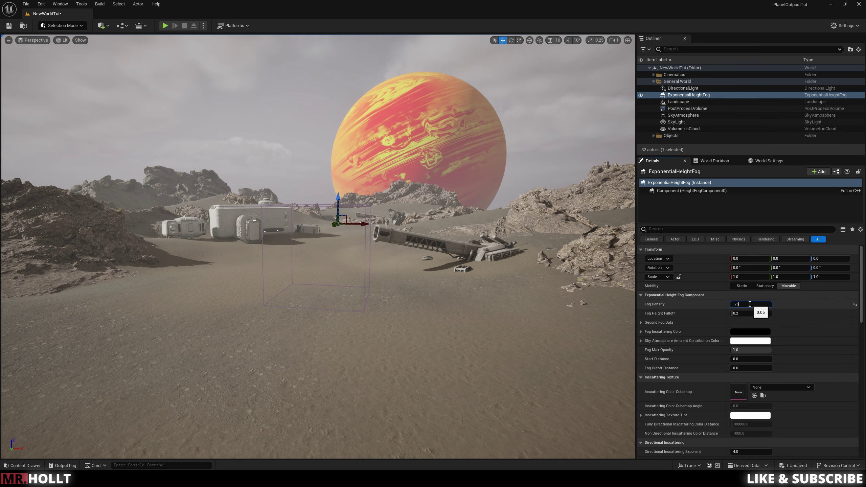
{"action": "type", "text": ".25"}
{"action": "key", "text": "Return"}
Raise the volumetric fog's Scattering Distribution to about 0.27 and lower the Fog Height Falloff.
{"action": "scroll", "coordinate": [825, 349], "scroll_direction": "down", "scroll_amount": 2}
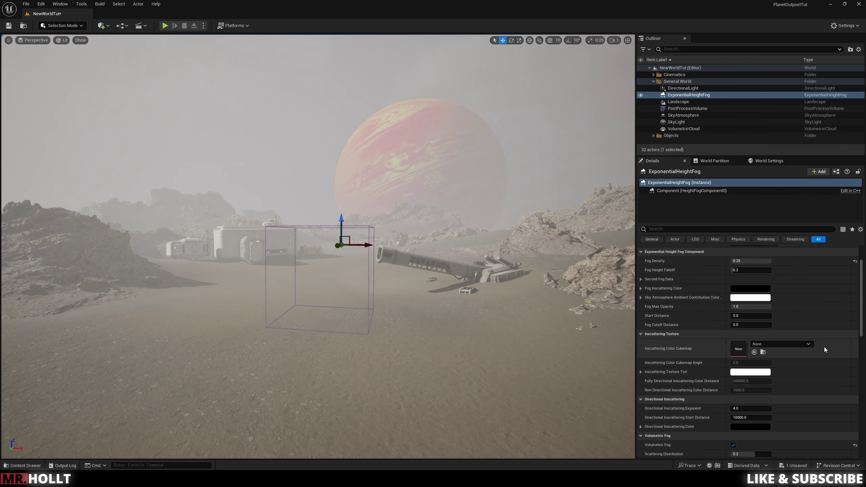
{"action": "scroll", "coordinate": [824, 349], "scroll_direction": "down", "scroll_amount": 2}
{"action": "left_click_drag", "start_coordinate": [750, 400], "coordinate": [755, 400]}
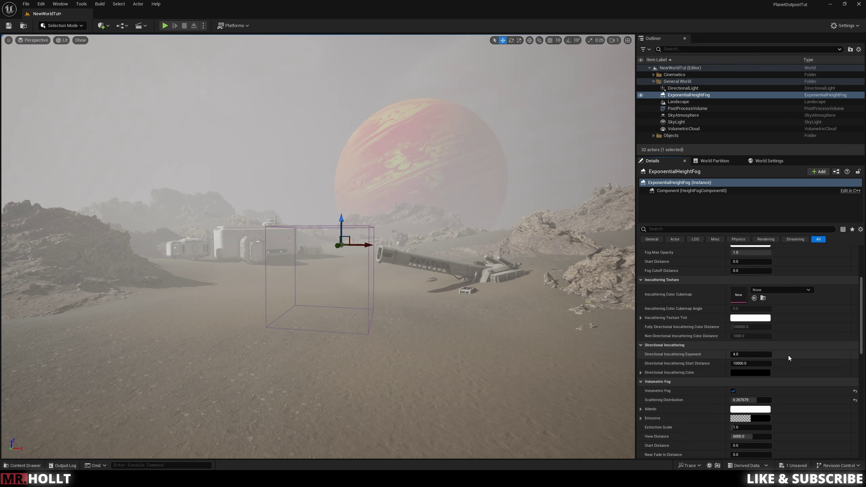
{"action": "scroll", "coordinate": [786, 358], "scroll_direction": "up", "scroll_amount": 3}
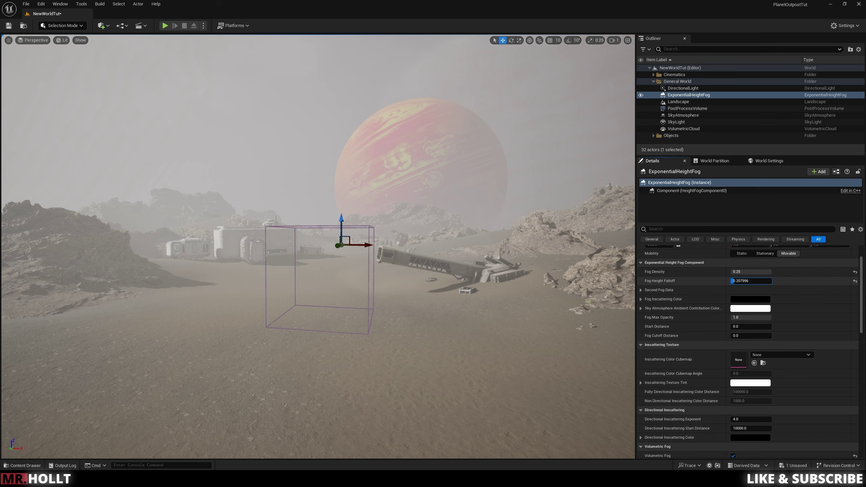
{"action": "mouse_move", "coordinate": [741, 281]}
{"action": "left_mouse_down"}
{"action": "mouse_move", "coordinate": [753, 281]}
{"action": "mouse_move", "coordinate": [732, 281]}
{"action": "left_mouse_up"}
Rotate the DirectionalLight to about -193°, -17°, 29° and set its intensity to 1 lux.
{"action": "left_click", "coordinate": [673, 89]}
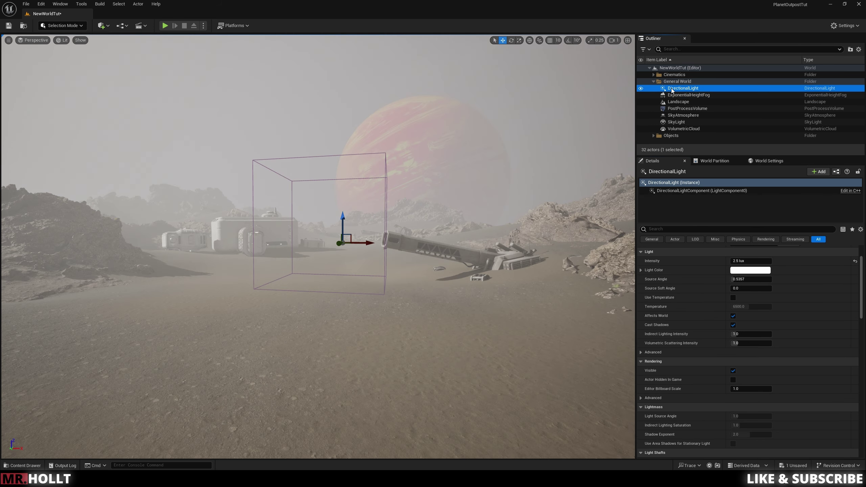
{"action": "left_click_drag", "start_coordinate": [340, 232], "coordinate": [394, 245]}
{"action": "key", "text": "e"}
{"action": "right_click_drag", "start_coordinate": [481, 249], "coordinate": [480, 249]}
{"action": "key", "text": "w"}
{"action": "left_click", "coordinate": [741, 271]}
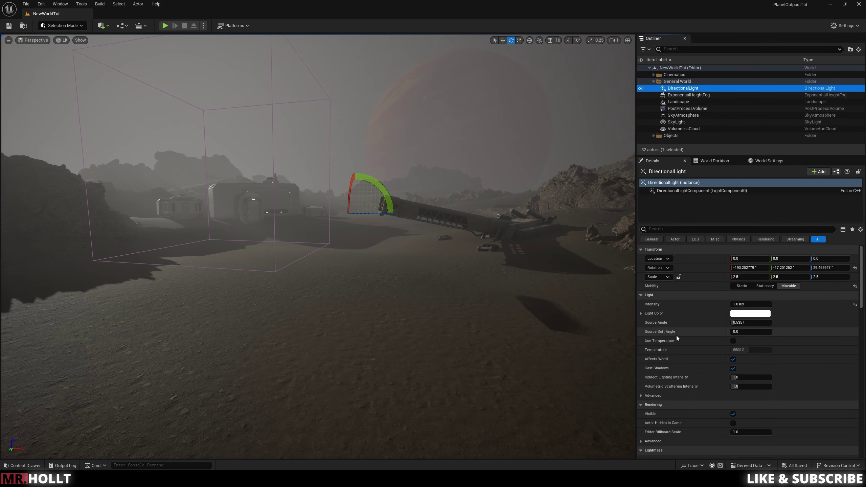
Enable Use Temperature on the DirectionalLight and set the temperature to 12000 for a cold blue light.
{"action": "left_click", "coordinate": [733, 340]}
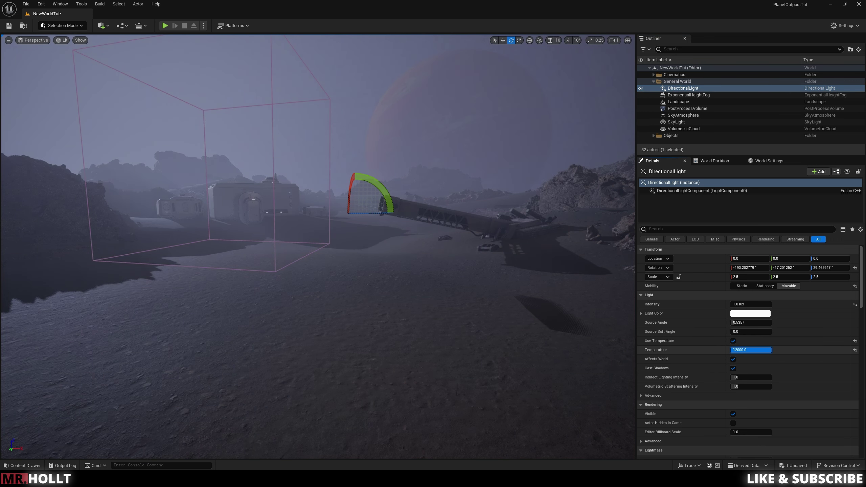
{"action": "right_click_drag", "start_coordinate": [443, 273], "coordinate": [437, 299]}
{"action": "key", "text": "e"}
{"action": "key", "text": "q"}
{"action": "key", "text": "w"}
{"action": "key", "text": "e"}
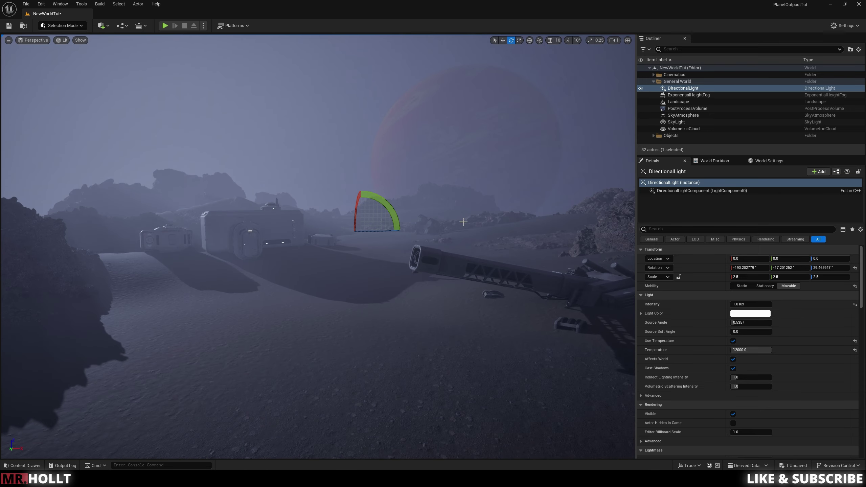
Rotate the DirectionalLight with the gizmo to about -212°, -10°, 60° so it rakes low across the terrain.
{"action": "left_click_drag", "start_coordinate": [386, 197], "coordinate": [402, 229]}
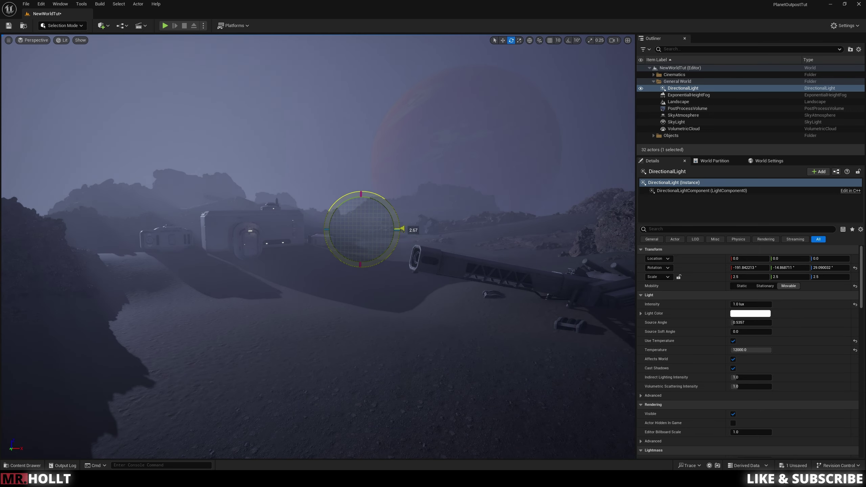
{"action": "left_click_drag", "start_coordinate": [384, 197], "coordinate": [320, 251]}
{"action": "left_click_drag", "start_coordinate": [373, 232], "coordinate": [406, 231]}
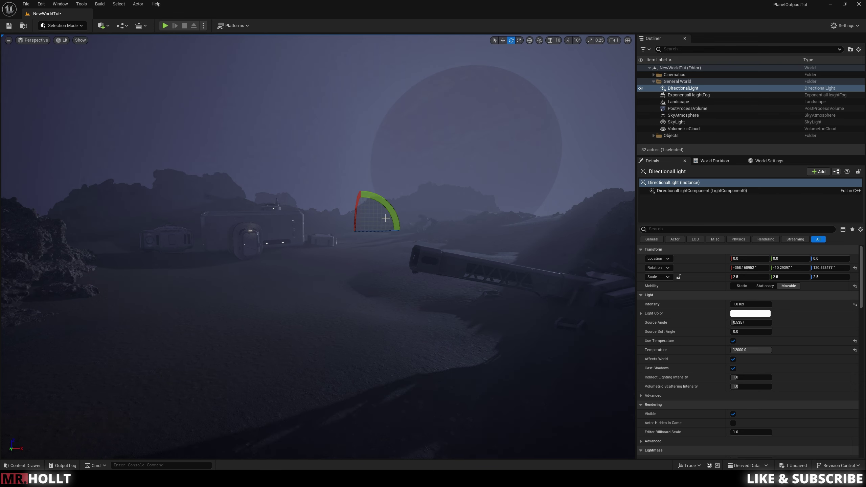
{"action": "right_click_drag", "start_coordinate": [386, 218], "coordinate": [380, 217]}
{"action": "left_click_drag", "start_coordinate": [394, 214], "coordinate": [335, 205]}
{"action": "key", "text": "s"}
{"action": "right_click_drag", "start_coordinate": [536, 269], "coordinate": [532, 257]}
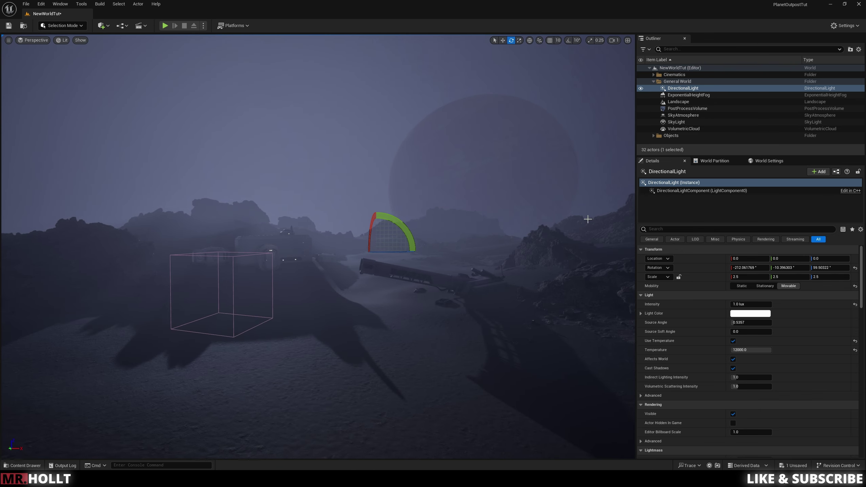
Expand the Cinematics folder and select the CineCameraActor to check the lighting in its camera preview.
{"action": "left_click", "coordinate": [653, 75]}
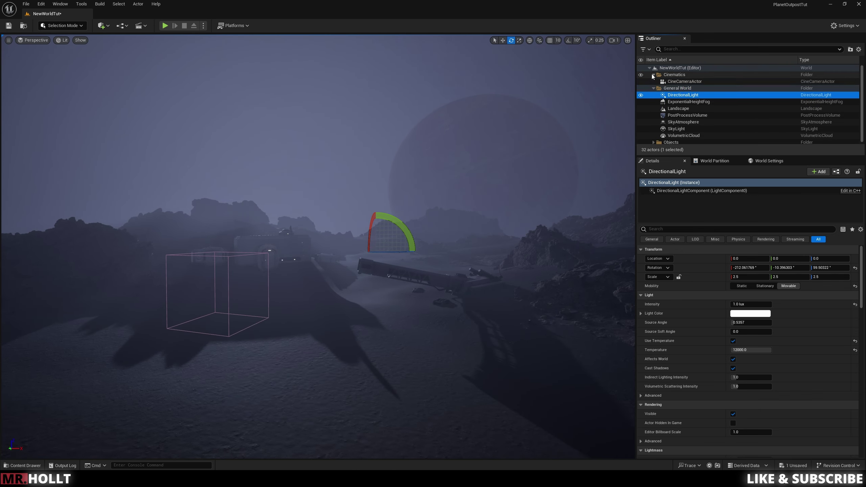
{"action": "left_click", "coordinate": [686, 82]}
{"action": "key", "text": "w"}
{"action": "left_click", "coordinate": [400, 434]}
{"action": "right_click_drag", "start_coordinate": [293, 316], "coordinate": [299, 323]}
{"action": "key", "text": "s"}
{"action": "right_click_drag", "start_coordinate": [333, 291], "coordinate": [334, 290]}
{"action": "key", "text": "e"}
{"action": "key", "text": "w"}
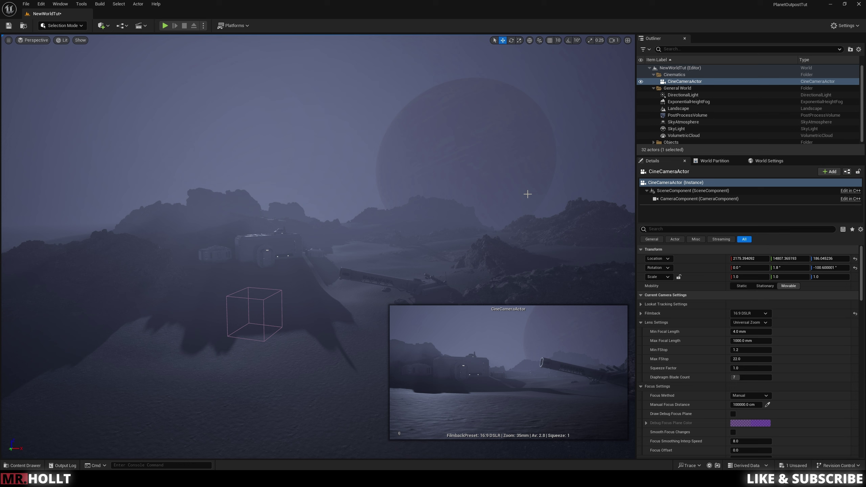
Rotate the DirectionalLight with the gizmo so that its yaw is about 42°.
{"action": "left_click", "coordinate": [683, 94]}
{"action": "left_click_drag", "start_coordinate": [375, 241], "coordinate": [344, 240]}
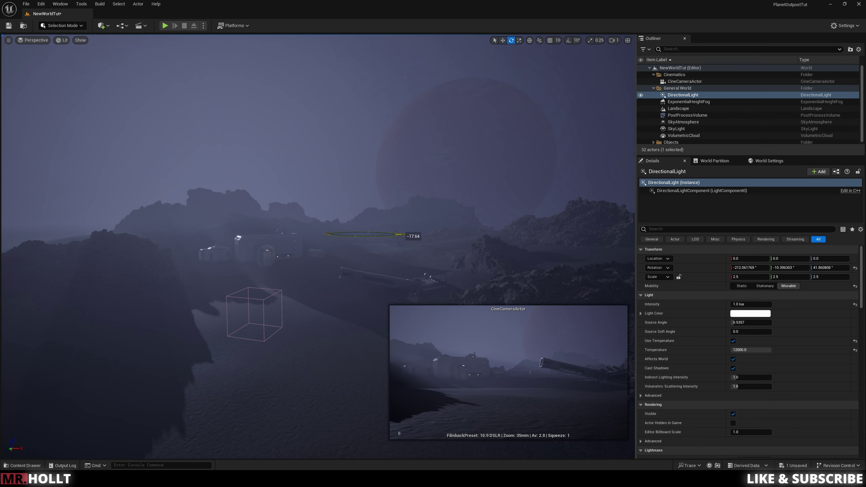
{"action": "key", "text": "q"}
{"action": "right_click_drag", "start_coordinate": [383, 344], "coordinate": [391, 327]}
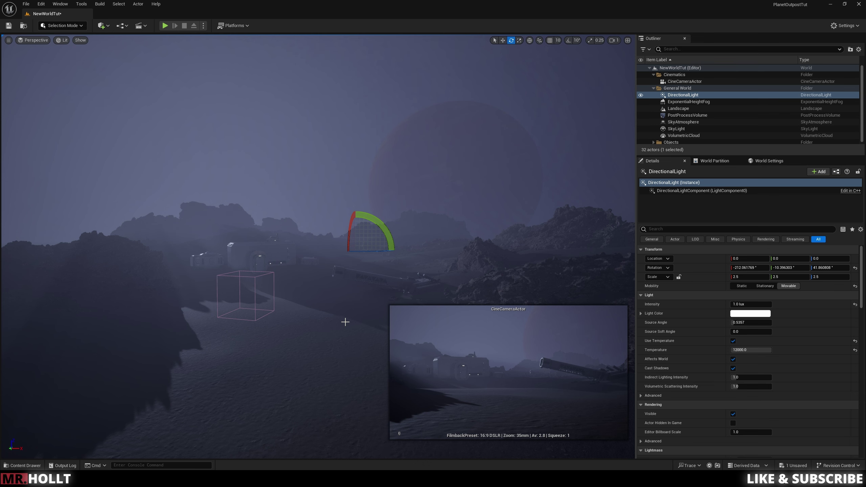
Browse to the Megascans content folder and filter it to show only static meshes.
{"action": "right_click_drag", "start_coordinate": [390, 328], "coordinate": [381, 402]}
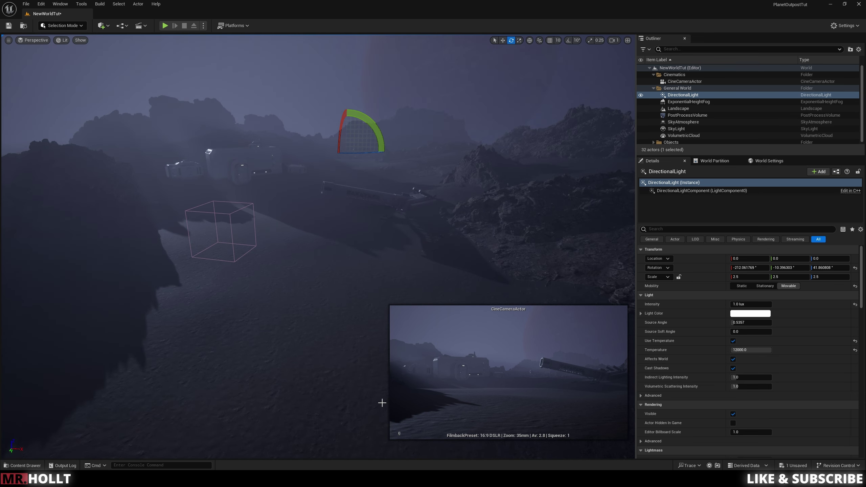
{"action": "key", "text": "ctrl+space"}
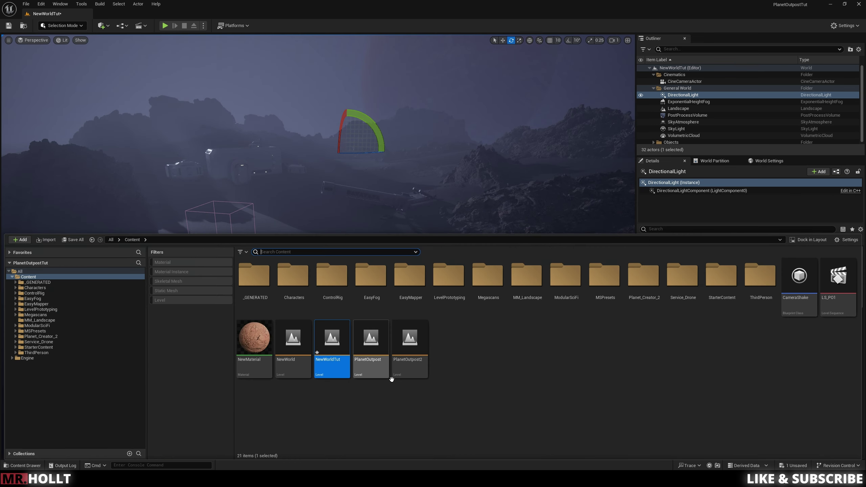
{"action": "left_click", "coordinate": [51, 313]}
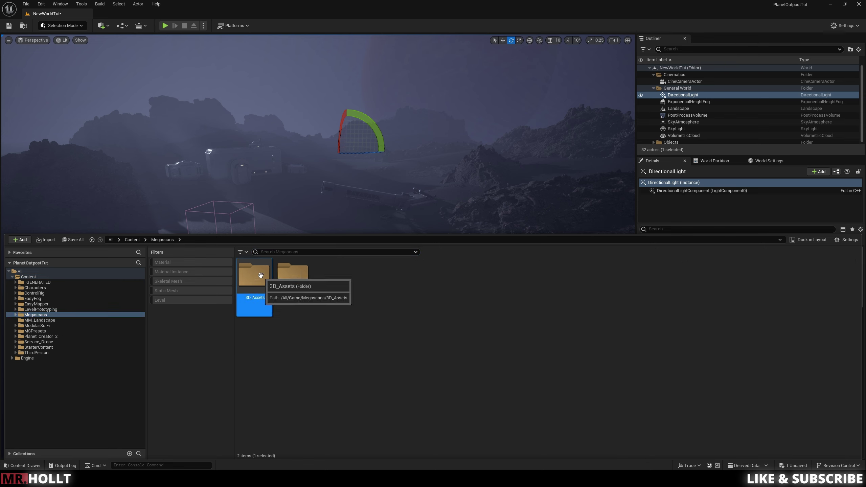
{"action": "left_click", "coordinate": [193, 291]}
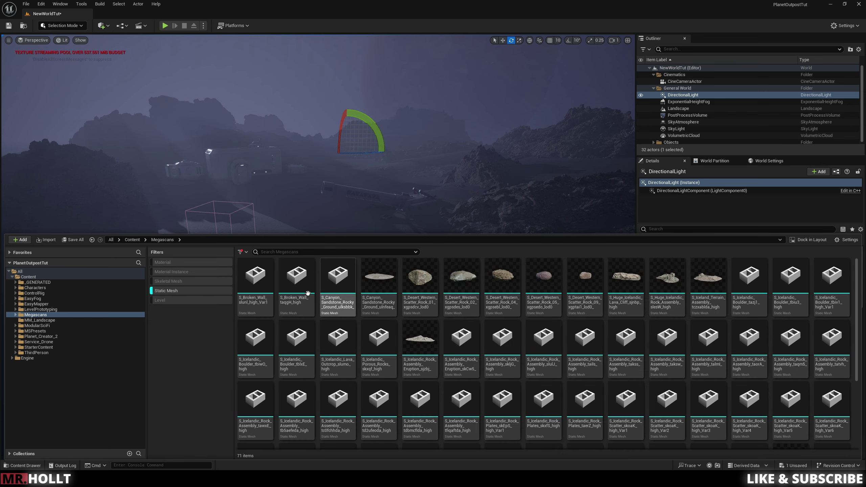
Place the S_Canyon_Sandstone_Rocky_Ground_ulksbbk mesh on the sand in front of the cinematic camera.
{"action": "left_click", "coordinate": [383, 285]}
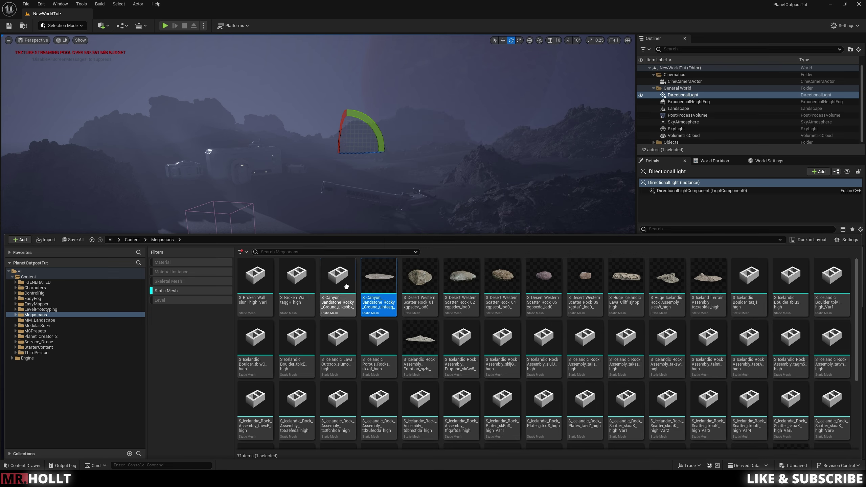
{"action": "left_click_drag", "start_coordinate": [338, 278], "coordinate": [303, 332]}
{"action": "right_click_drag", "start_coordinate": [303, 332], "coordinate": [303, 358]}
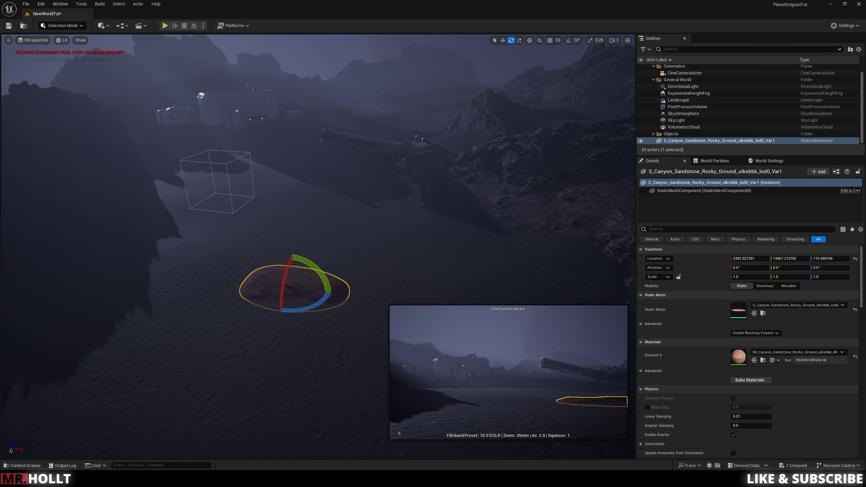
Place the S_Canyon_Sandstone_Rocky_Ground_ulnfeaq mesh near the cinematic camera and delete the reddish ulksbbk patch.
{"action": "key", "text": "ctrl+space"}
{"action": "left_click_drag", "start_coordinate": [379, 283], "coordinate": [333, 278]}
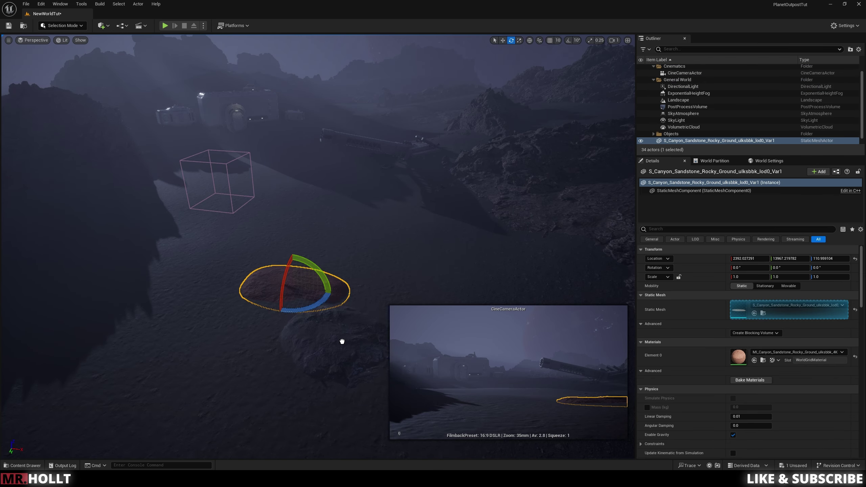
{"action": "left_click_drag", "start_coordinate": [343, 340], "coordinate": [342, 340]}
{"action": "left_click", "coordinate": [280, 284]}
{"action": "key", "text": "Delete"}
{"action": "left_click", "coordinate": [344, 337]}
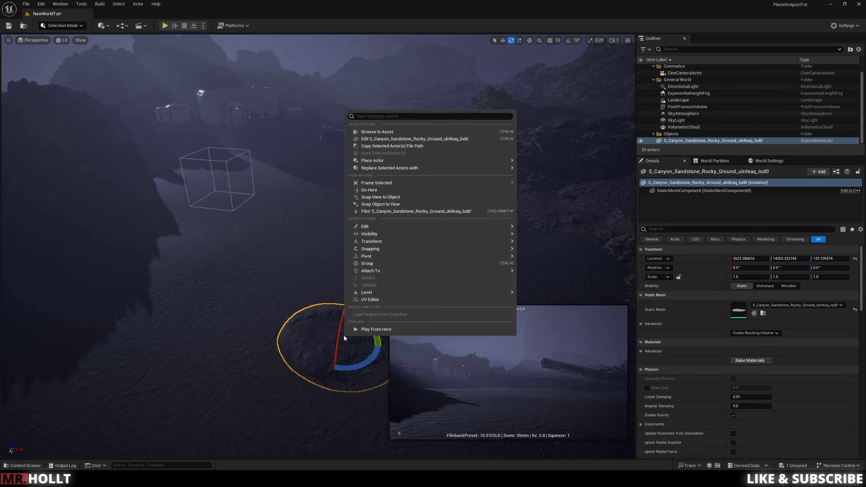
Scale the placed rocky ground patch uniformly to about 2.43.
{"action": "left_click_drag", "start_coordinate": [342, 340], "coordinate": [362, 321]}
{"action": "right_click_drag", "start_coordinate": [362, 321], "coordinate": [378, 290]}
{"action": "key", "text": "s"}
{"action": "right_click_drag", "start_coordinate": [292, 359], "coordinate": [292, 315]}
{"action": "key", "text": "q"}
{"action": "key", "text": "w"}
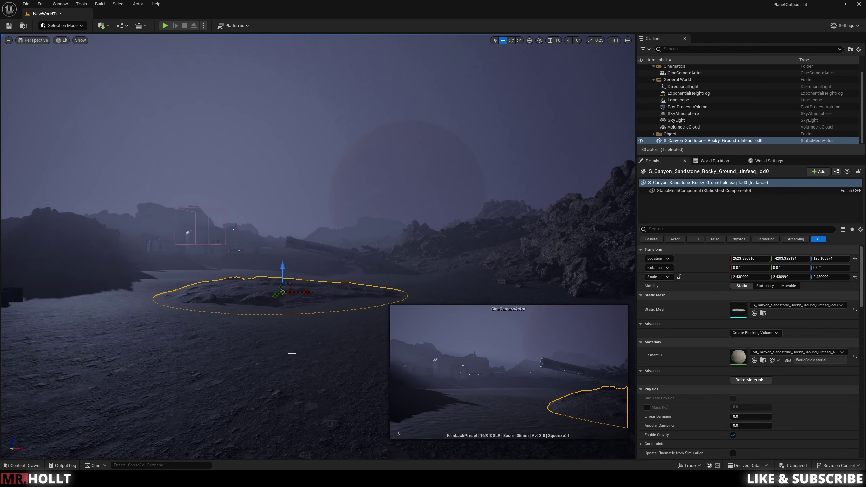
Lower the rocky ground patch to a height of about 107.5 and rotate it to about 2.4°, 0.5°, 179°.
{"action": "left_click_drag", "start_coordinate": [289, 266], "coordinate": [250, 296]}
{"action": "key", "text": "e"}
{"action": "key", "text": "w"}
{"action": "right_click_drag", "start_coordinate": [289, 295], "coordinate": [289, 351]}
{"action": "key", "text": "e"}
{"action": "left_click_drag", "start_coordinate": [361, 195], "coordinate": [385, 242]}
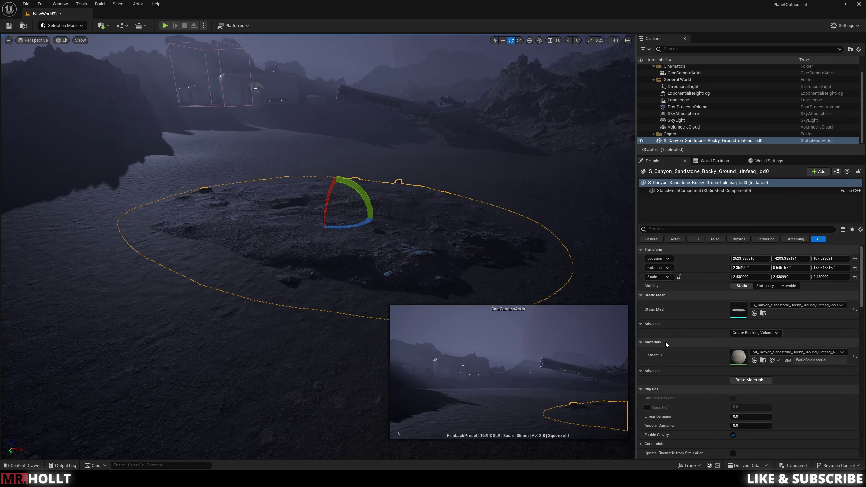
Open the rocky ground's material instance, examine its Albedo Tint settings and close it.
{"action": "double_click", "coordinate": [738, 356]}
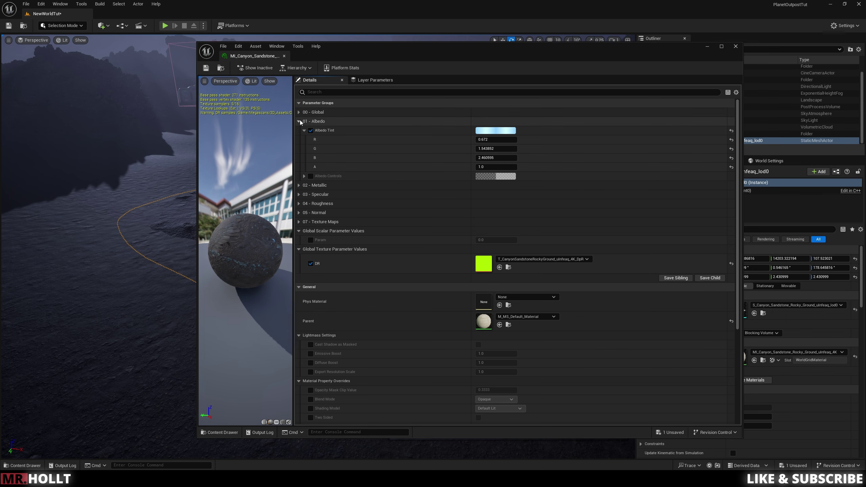
{"action": "left_click", "coordinate": [739, 47]}
Duplicate the rocky ground patch along X to about 1578 and turn the copy to a yaw of about 12°.
{"action": "right_click_drag", "start_coordinate": [296, 263], "coordinate": [296, 311]}
{"action": "key", "text": "s"}
{"action": "right_click_drag", "start_coordinate": [381, 233], "coordinate": [381, 170]}
{"action": "right_click_drag", "start_coordinate": [356, 275], "coordinate": [320, 264]}
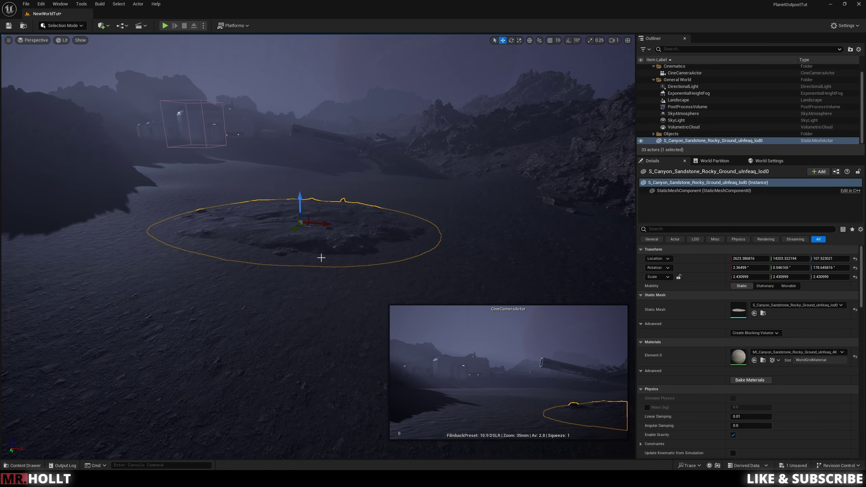
{"action": "left_click_drag", "start_coordinate": [326, 223], "coordinate": [61, 199], "text": "alt"}
{"action": "key", "text": "e"}
{"action": "right_click_drag", "start_coordinate": [247, 210], "coordinate": [210, 249]}
{"action": "key", "text": "r"}
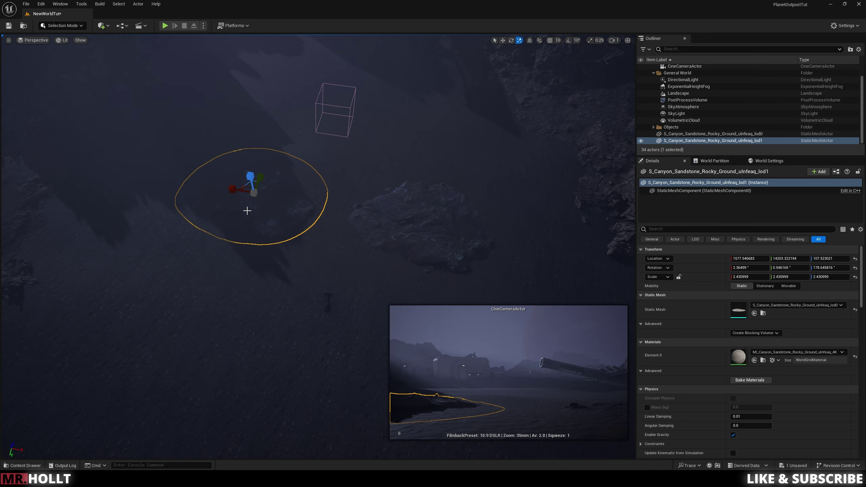
{"action": "left_click_drag", "start_coordinate": [257, 218], "coordinate": [306, 82]}
Spread further copies of the rocky ground patch over the terrain ahead of the cinematic camera.
{"action": "key", "text": "w"}
{"action": "right_click_drag", "start_coordinate": [306, 86], "coordinate": [307, 70]}
{"action": "left_click_drag", "start_coordinate": [310, 197], "coordinate": [417, 140]}
{"action": "right_click_drag", "start_coordinate": [446, 103], "coordinate": [431, 112]}
{"action": "left_click", "coordinate": [431, 220]}
{"action": "key", "text": "r"}
{"action": "left_click_drag", "start_coordinate": [425, 235], "coordinate": [397, 237]}
{"action": "key", "text": "ctrl+z"}
Place an enlarged rocky ground copy, scale about 3.46, at about 2112, 12940, 50 with a yaw of about -104°.
{"action": "key", "text": "w"}
{"action": "key", "text": "e"}
{"action": "key", "text": "w"}
{"action": "left_click", "coordinate": [346, 232]}
{"action": "left_click_drag", "start_coordinate": [379, 205], "coordinate": [377, 213], "text": "alt"}
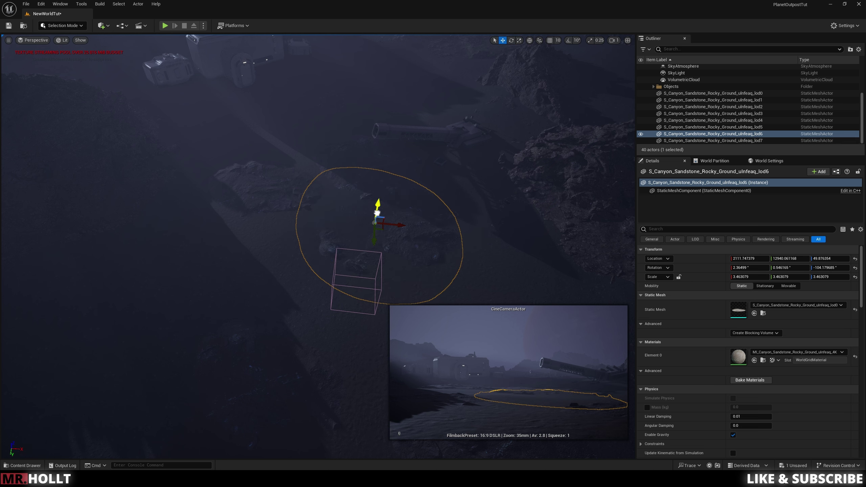
Duplicate a smaller rocky patch to about 1536, 12998, 83 and turn the copy to a yaw of about 176°.
{"action": "left_click", "coordinate": [260, 182]}
{"action": "left_click_drag", "start_coordinate": [260, 180], "coordinate": [304, 232], "text": "alt"}
{"action": "key", "text": "e"}
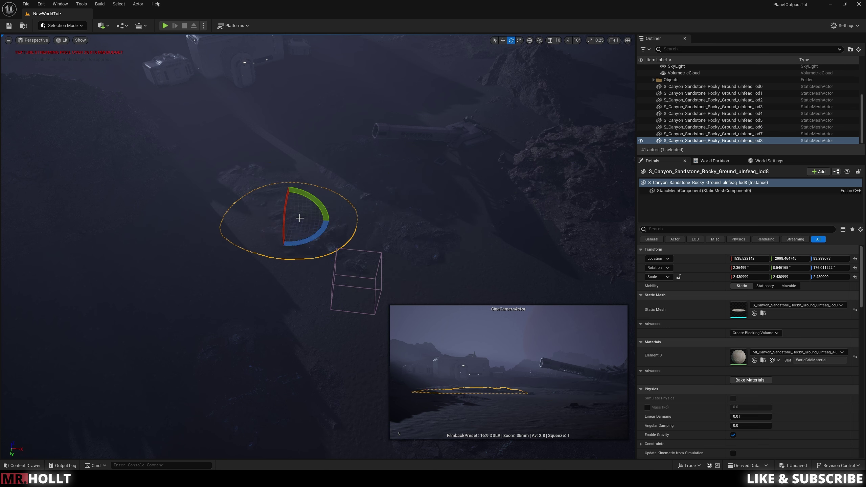
{"action": "left_click_drag", "start_coordinate": [320, 200], "coordinate": [323, 203]}
{"action": "right_click_drag", "start_coordinate": [324, 203], "coordinate": [322, 232]}
Duplicate the foreground rocky patch beside the large cliff rocks at about 3302, 13343, 112 and tilt it about -4°.
{"action": "left_click", "coordinate": [285, 270]}
{"action": "right_click_drag", "start_coordinate": [285, 270], "coordinate": [293, 252]}
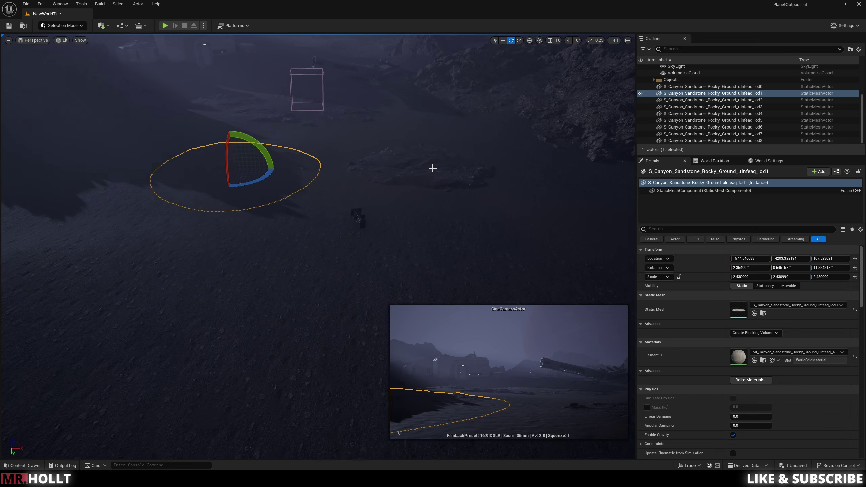
{"action": "left_click", "coordinate": [418, 168]}
{"action": "key", "text": "r"}
{"action": "key", "text": "w"}
{"action": "left_click_drag", "start_coordinate": [415, 167], "coordinate": [487, 122], "text": "alt"}
{"action": "left_click_drag", "start_coordinate": [450, 98], "coordinate": [443, 107]}
{"action": "right_click_drag", "start_coordinate": [412, 205], "coordinate": [426, 164]}
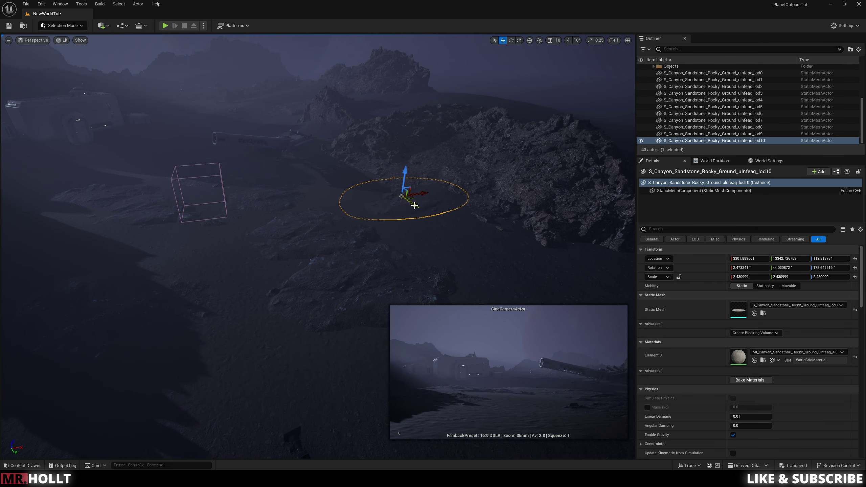
Add another rocky ground copy in the middle of the camera's view and rotate it to vary the surface.
{"action": "left_click_drag", "start_coordinate": [341, 188], "coordinate": [199, 207]}
{"action": "key", "text": "e"}
{"action": "key", "text": "w"}
{"action": "key", "text": "e"}
{"action": "left_click_drag", "start_coordinate": [218, 239], "coordinate": [161, 240]}
{"action": "right_click_drag", "start_coordinate": [238, 218], "coordinate": [205, 236]}
Duplicate the rocky patch at about 1249, 12766 toward the outpost buildings and adjust the copy's height and rotation.
{"action": "left_click", "coordinate": [252, 236]}
{"action": "left_click", "coordinate": [260, 245]}
{"action": "right_click_drag", "start_coordinate": [259, 239], "coordinate": [252, 211]}
{"action": "key", "text": "w"}
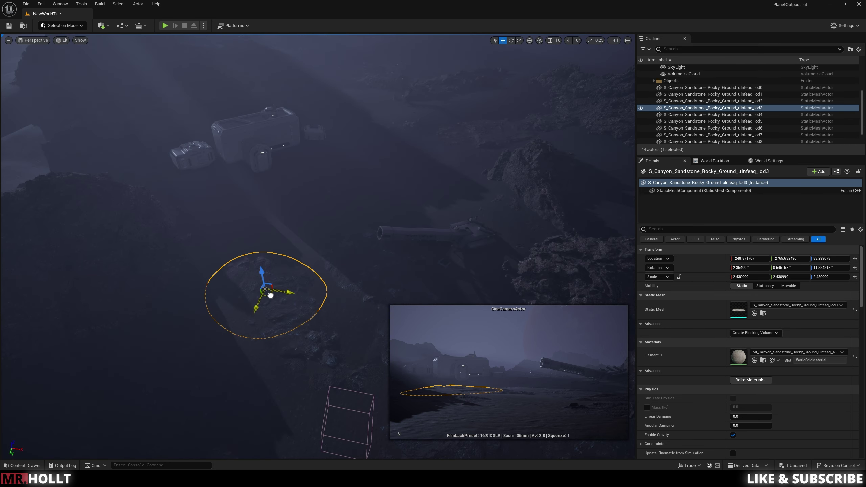
{"action": "left_click_drag", "start_coordinate": [269, 297], "coordinate": [307, 233], "text": "alt"}
{"action": "left_click_drag", "start_coordinate": [304, 216], "coordinate": [304, 213]}
{"action": "right_click_drag", "start_coordinate": [329, 280], "coordinate": [354, 262]}
{"action": "key", "text": "e"}
{"action": "right_click_drag", "start_coordinate": [311, 246], "coordinate": [309, 225]}
{"action": "left_click", "coordinate": [307, 266]}
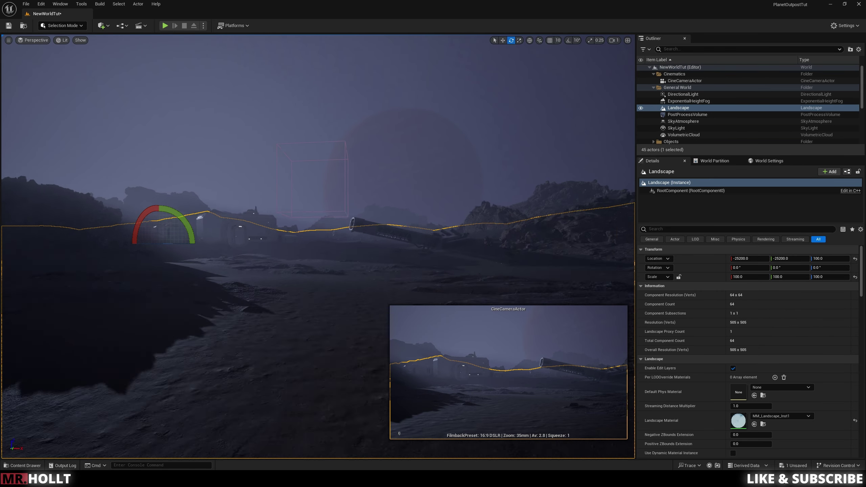
Switch the editor to Foliage mode with the terrain around the rocky patches in view.
{"action": "right_click_drag", "start_coordinate": [307, 267], "coordinate": [310, 264]}
{"action": "right_click_drag", "start_coordinate": [337, 231], "coordinate": [189, 202]}
{"action": "left_click", "coordinate": [62, 26]}
{"action": "left_click", "coordinate": [59, 48]}
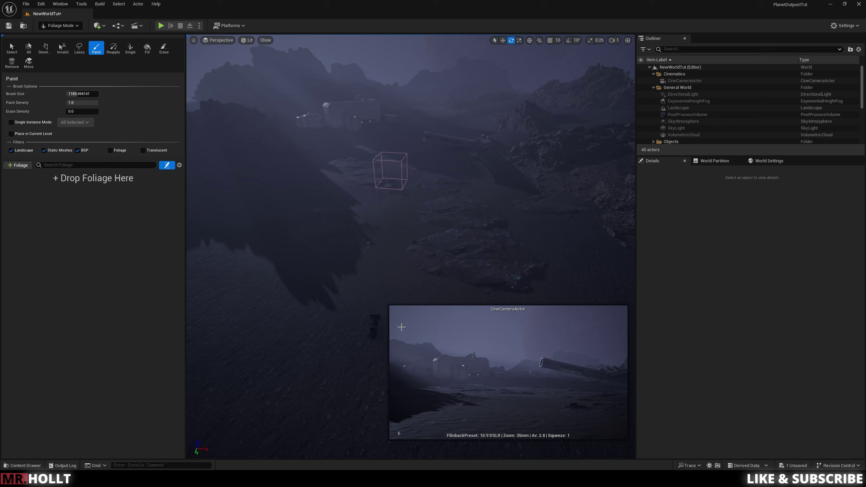
Add four S_Desert_Western_Scatter_Rock meshes, including Rock_01 and Rock_02, to the foliage list.
{"action": "key", "text": "ctrl+space"}
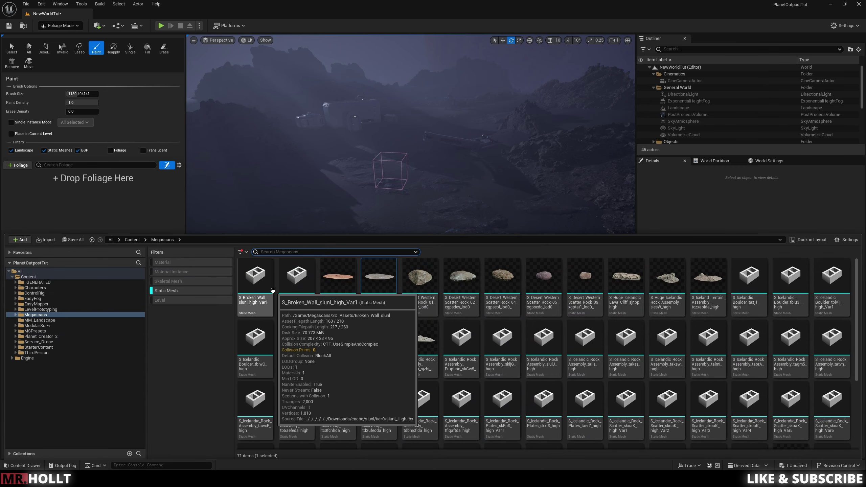
{"action": "left_click", "coordinate": [544, 280]}
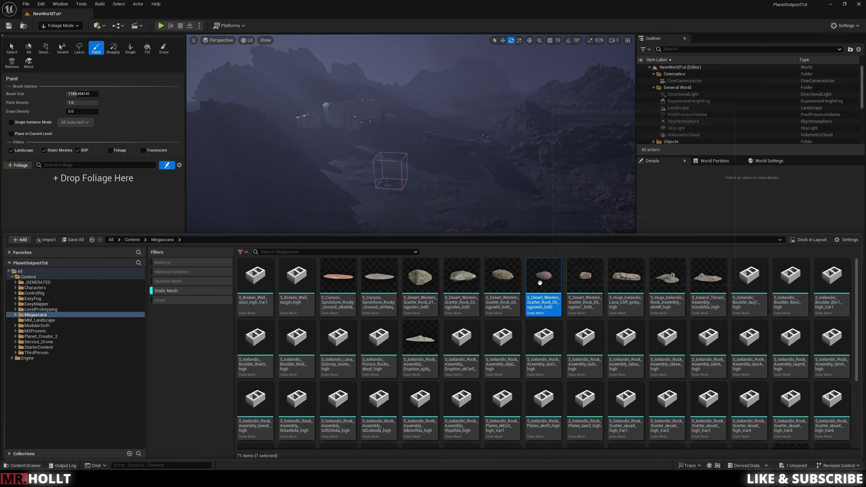
{"action": "left_click", "coordinate": [586, 284], "text": "ctrl"}
{"action": "left_click_drag", "start_coordinate": [586, 285], "coordinate": [90, 186]}
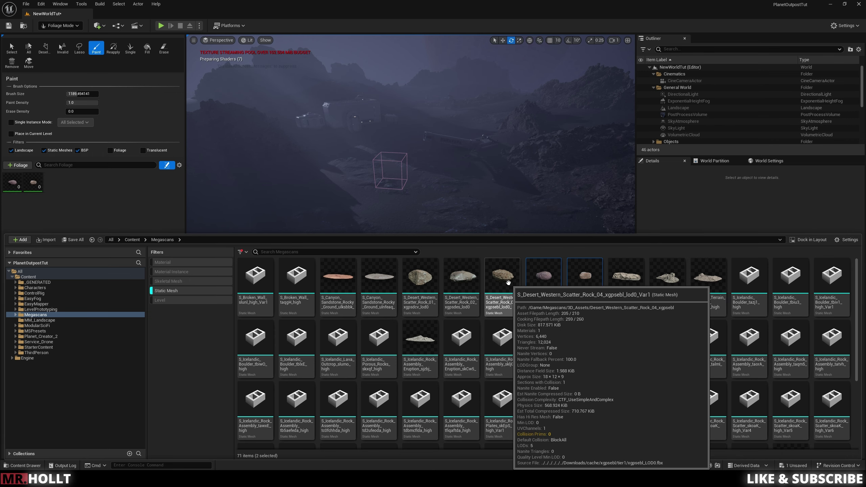
{"action": "left_click", "coordinate": [466, 284]}
{"action": "left_click", "coordinate": [420, 280], "text": "ctrl"}
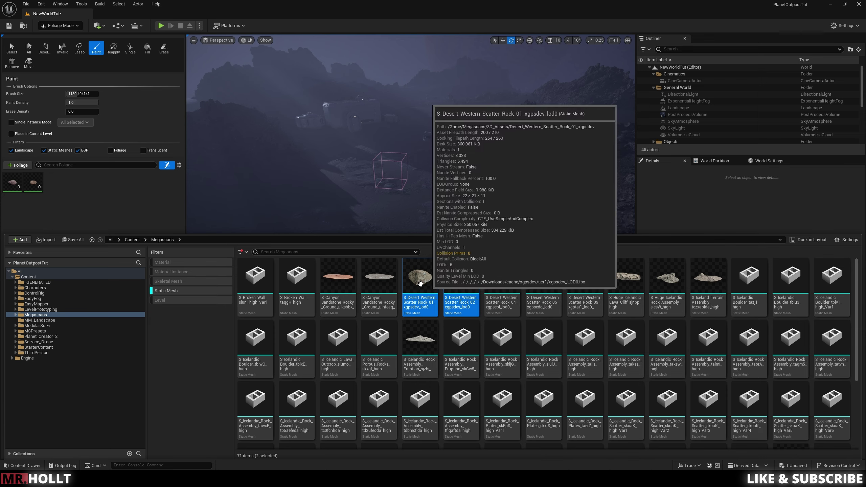
{"action": "left_click_drag", "start_coordinate": [462, 281], "coordinate": [89, 185]}
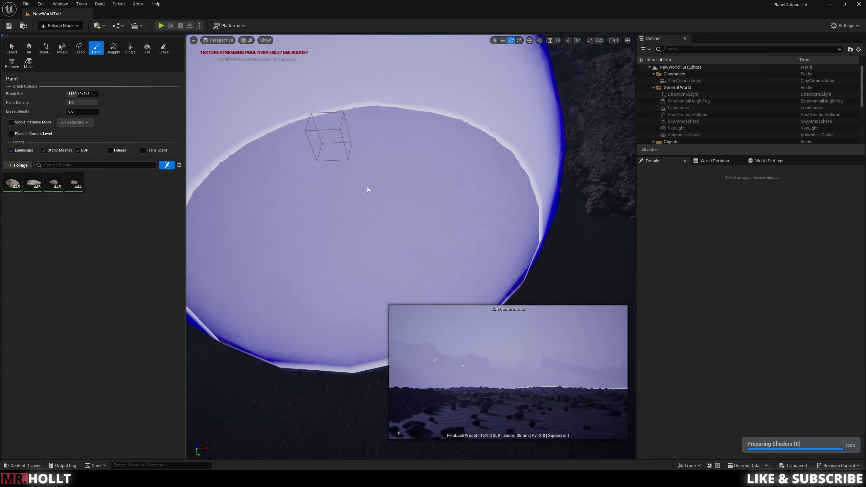
Try painting the four scatter rocks over the ground with the large foliage brush at a paint density of 1.0.
{"action": "left_click_drag", "start_coordinate": [367, 188], "coordinate": [375, 205]}
{"action": "key", "text": "w"}
{"action": "right_click_drag", "start_coordinate": [410, 204], "coordinate": [413, 239]}
{"action": "key", "text": "w"}
{"action": "mouse_move", "coordinate": [536, 232]}
{"action": "right_mouse_down"}
{"action": "mouse_move", "coordinate": [536, 206]}
{"action": "mouse_move", "coordinate": [535, 259]}
{"action": "right_mouse_up"}
{"action": "key", "text": "e"}
{"action": "key", "text": "ctrl+z"}
Select all four foliage types, examine their painting and placement settings, and deselect them.
{"action": "right_click_drag", "start_coordinate": [384, 214], "coordinate": [392, 197]}
{"action": "left_click", "coordinate": [70, 187]}
{"action": "left_click", "coordinate": [14, 188], "text": "shift"}
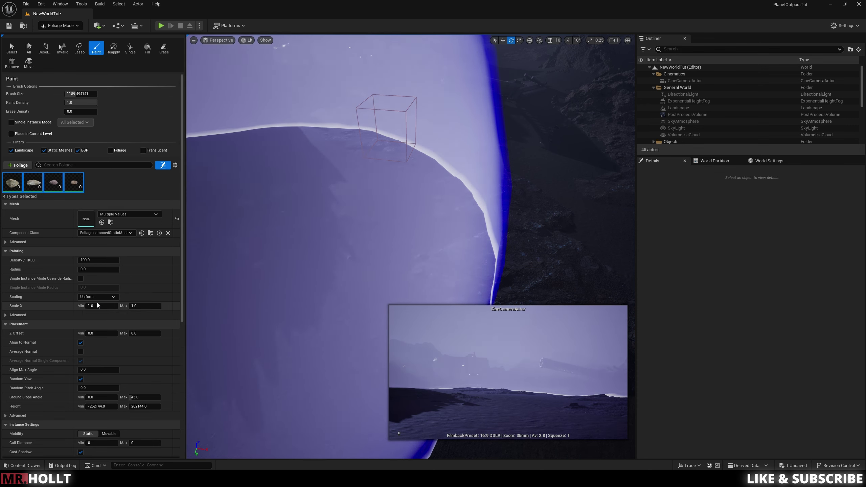
{"action": "left_click", "coordinate": [115, 181]}
{"action": "left_click", "coordinate": [70, 26]}
{"action": "left_click", "coordinate": [74, 36]}
{"action": "key", "text": "shift+1"}
{"action": "key", "text": "ctrl+space"}
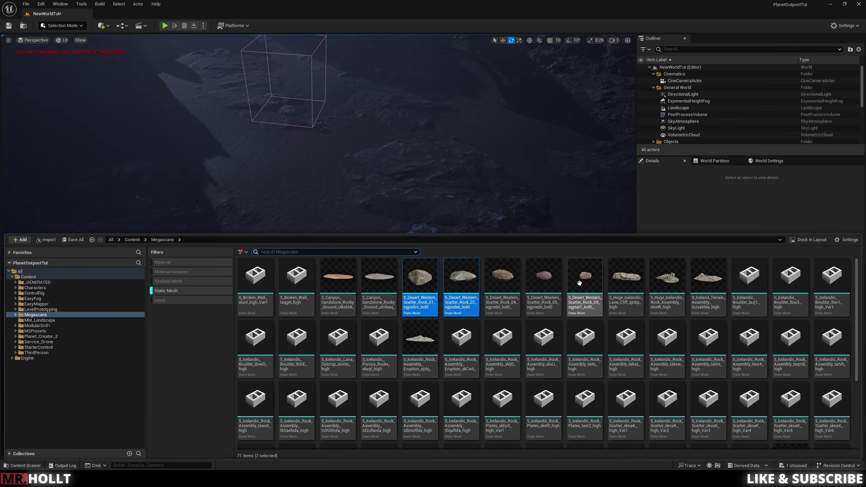
{"action": "left_click", "coordinate": [58, 30]}
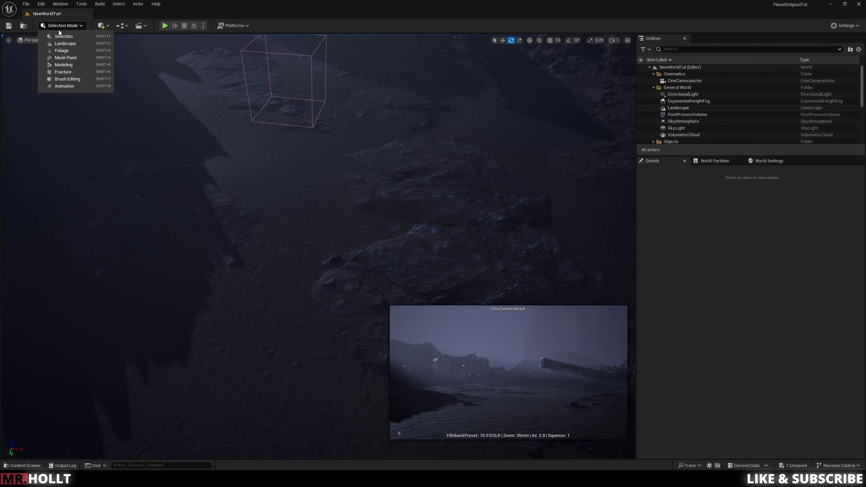
{"action": "left_click", "coordinate": [58, 51]}
{"action": "key", "text": "shift+3"}
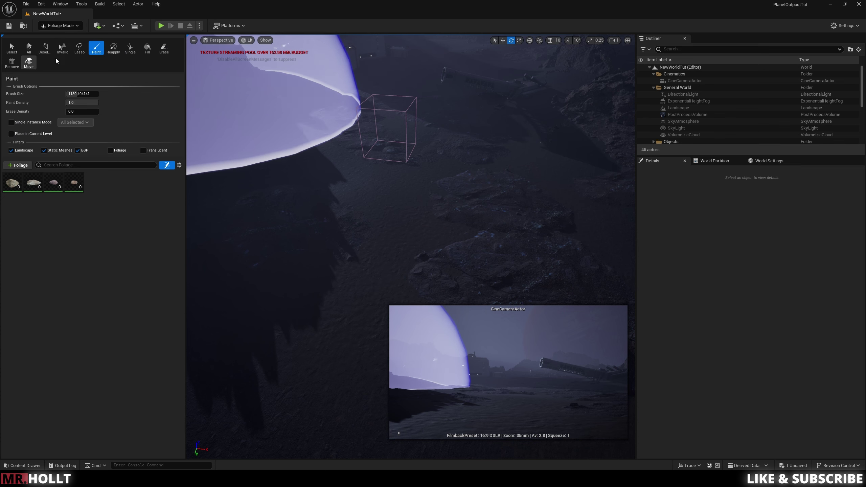
{"action": "key", "text": "ctrl+space"}
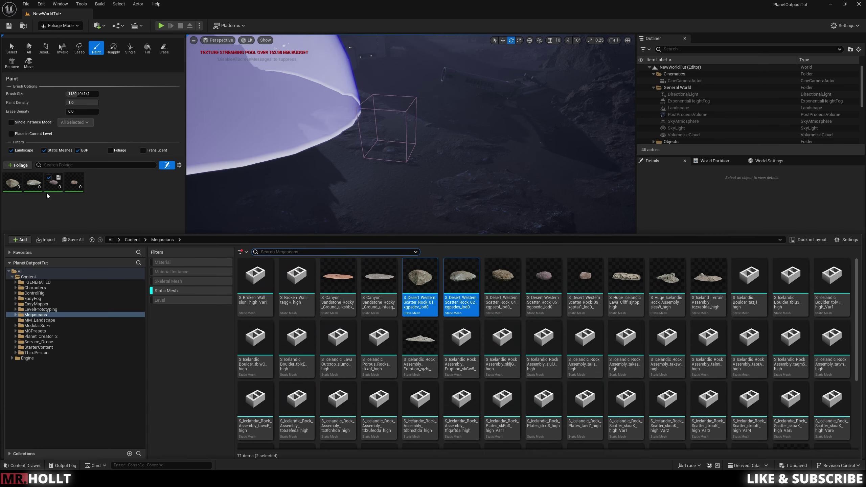
{"action": "left_click_drag", "start_coordinate": [532, 293], "coordinate": [83, 197]}
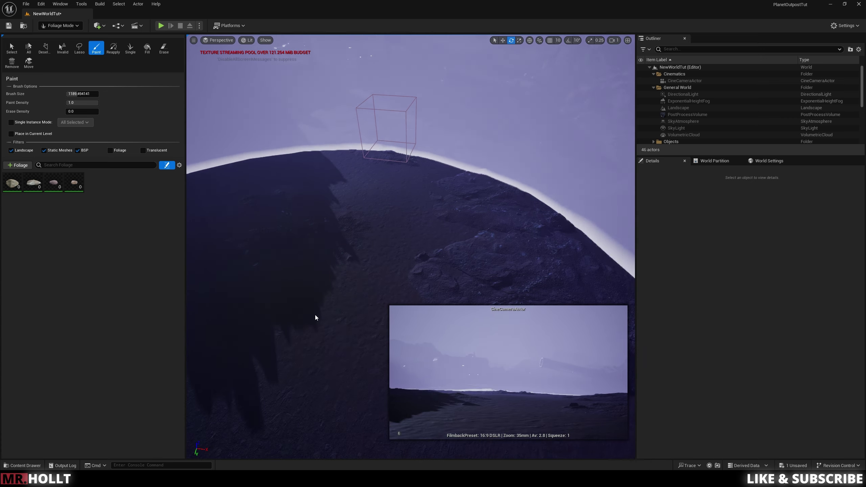
Lower the foliage paint density to about 0.46 and shrink the brush size to about 125.
{"action": "key", "text": "ctrl+space"}
{"action": "left_click", "coordinate": [146, 195]}
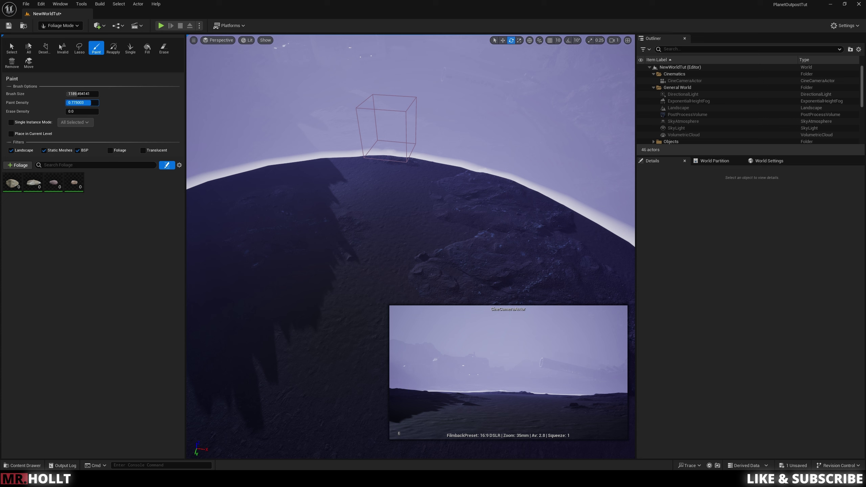
{"action": "left_click_drag", "start_coordinate": [80, 103], "coordinate": [80, 102]}
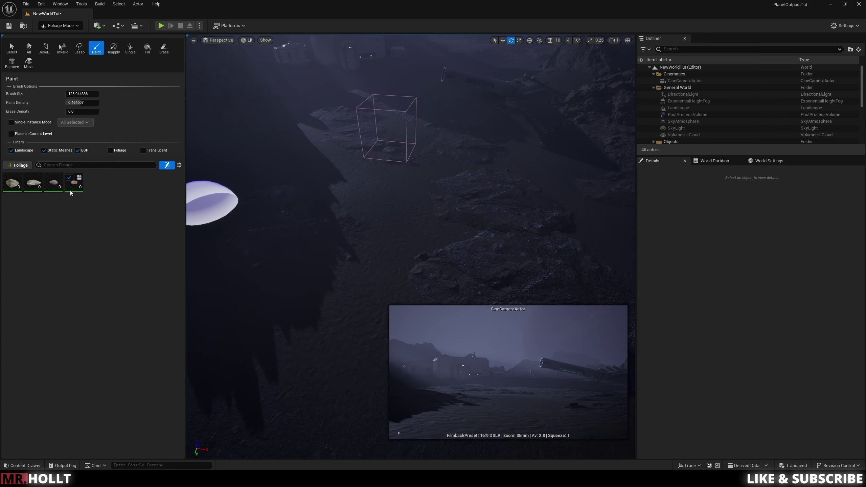
Give all four rock foliage types a scale range of 0.01 to 0.5 and paint a first small patch on the foreground ground.
{"action": "key", "text": "ctrl+a"}
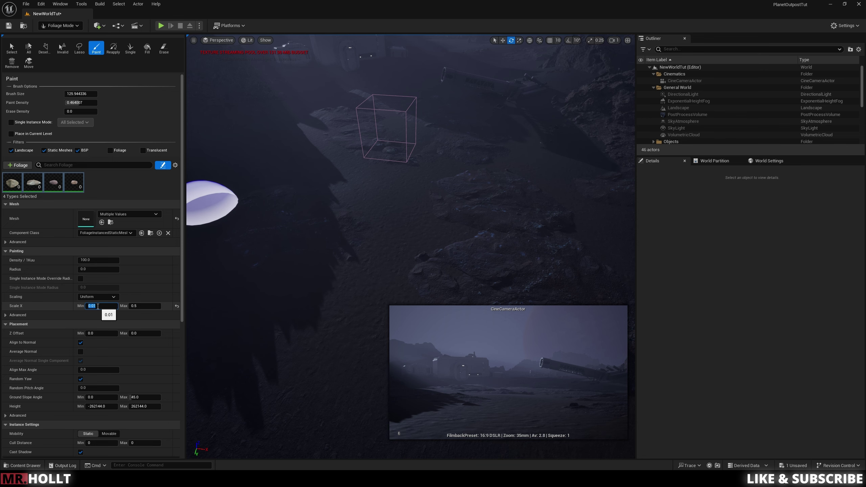
{"action": "key", "text": "w"}
{"action": "right_click_drag", "start_coordinate": [344, 280], "coordinate": [351, 334]}
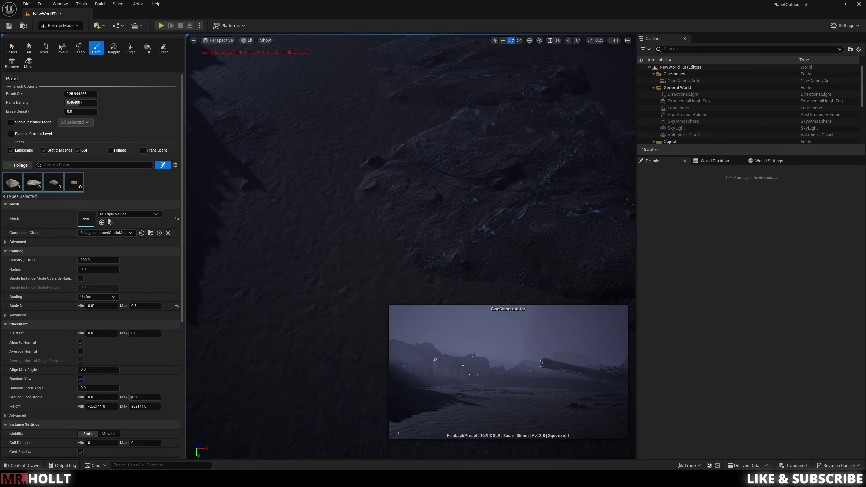
{"action": "left_click", "coordinate": [308, 230]}
{"action": "left_click_drag", "start_coordinate": [308, 229], "coordinate": [375, 184]}
{"action": "right_click_drag", "start_coordinate": [375, 184], "coordinate": [375, 85]}
{"action": "mouse_move", "coordinate": [374, 140]}
{"action": "right_mouse_down"}
{"action": "mouse_move", "coordinate": [429, 201]}
{"action": "mouse_move", "coordinate": [401, 213]}
{"action": "mouse_move", "coordinate": [420, 222]}
{"action": "mouse_move", "coordinate": [419, 269]}
{"action": "mouse_move", "coordinate": [421, 229]}
{"action": "mouse_move", "coordinate": [398, 247]}
{"action": "mouse_move", "coordinate": [392, 273]}
{"action": "mouse_move", "coordinate": [396, 266]}
{"action": "right_mouse_up"}
{"action": "key", "text": "a"}
{"action": "key", "text": "w"}
{"action": "key", "text": "s"}
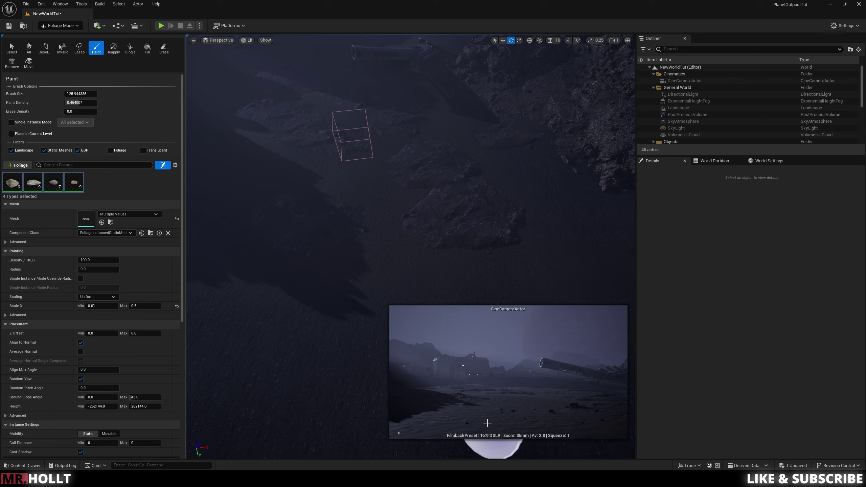
Paint the scatter rocks more widely over the open ground in front of the outpost.
{"action": "key", "text": "s"}
{"action": "mouse_move", "coordinate": [356, 272]}
{"action": "right_mouse_down"}
{"action": "mouse_move", "coordinate": [347, 247]}
{"action": "mouse_move", "coordinate": [349, 268]}
{"action": "right_mouse_up"}
{"action": "mouse_move", "coordinate": [335, 190]}
{"action": "right_mouse_down"}
{"action": "mouse_move", "coordinate": [330, 177]}
{"action": "mouse_move", "coordinate": [337, 215]}
{"action": "right_mouse_up"}
{"action": "mouse_move", "coordinate": [379, 231]}
{"action": "left_mouse_down"}
{"action": "mouse_move", "coordinate": [443, 243]}
{"action": "mouse_move", "coordinate": [349, 219]}
{"action": "mouse_move", "coordinate": [419, 237]}
{"action": "mouse_move", "coordinate": [330, 148]}
{"action": "mouse_move", "coordinate": [225, 79]}
{"action": "mouse_move", "coordinate": [317, 123]}
{"action": "left_mouse_up"}
{"action": "right_click_drag", "start_coordinate": [318, 123], "coordinate": [297, 113]}
Extend the painted scatter rocks across the remaining foreground seen by the cinematic camera.
{"action": "right_click_drag", "start_coordinate": [191, 68], "coordinate": [414, 232]}
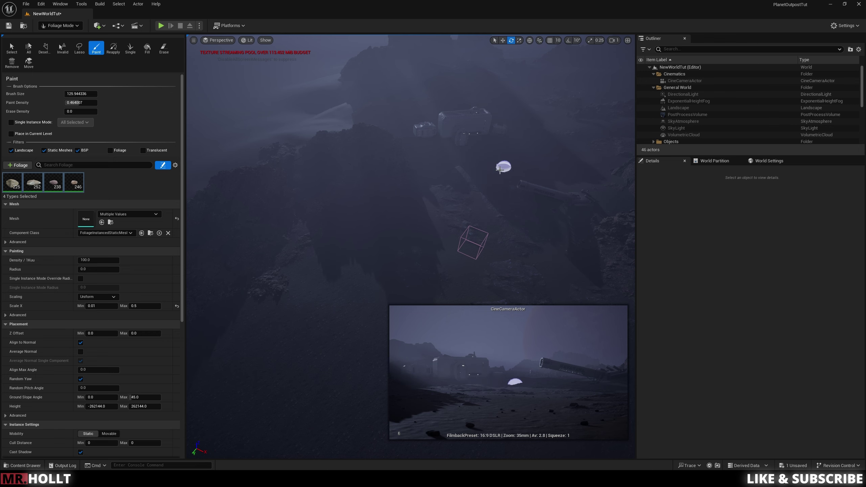
{"action": "right_click_drag", "start_coordinate": [595, 224], "coordinate": [582, 230]}
{"action": "left_click_drag", "start_coordinate": [581, 230], "coordinate": [490, 201]}
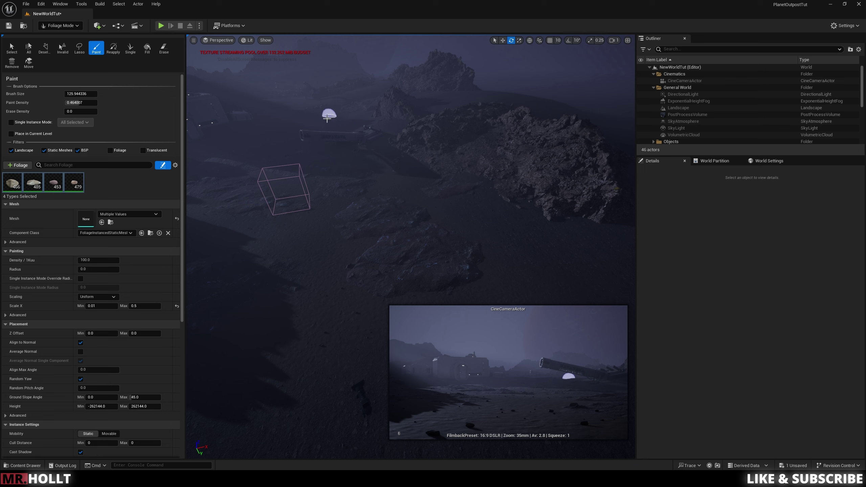
{"action": "right_click_drag", "start_coordinate": [423, 160], "coordinate": [415, 211]}
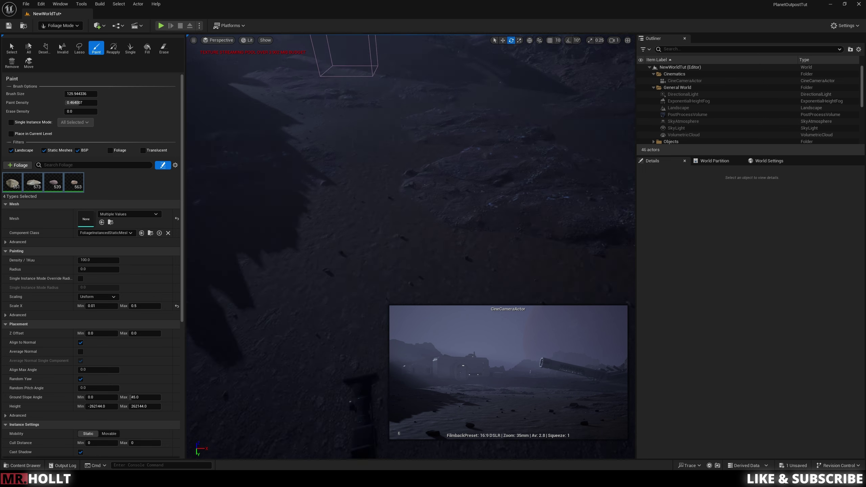
{"action": "right_click_drag", "start_coordinate": [423, 163], "coordinate": [414, 172]}
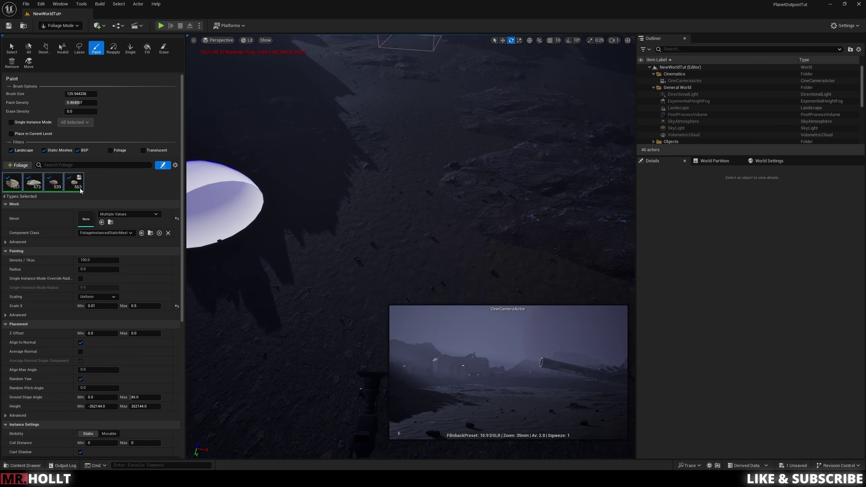
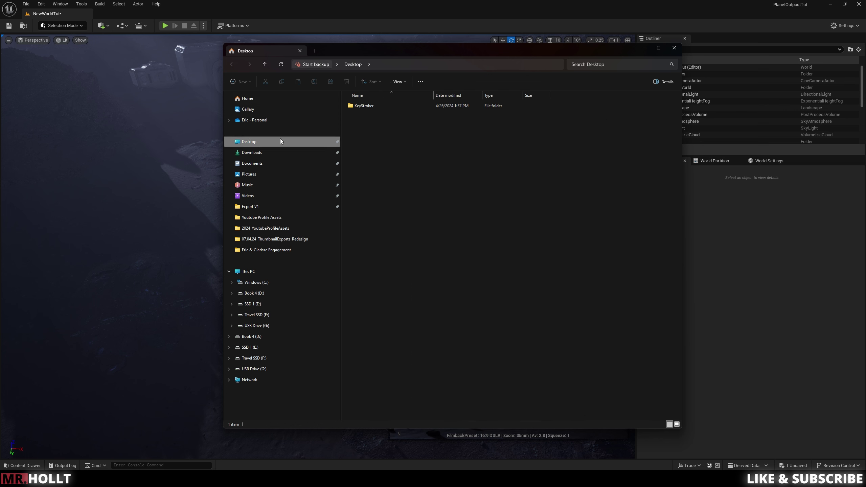
Switch to File Explorer, launch KeyPress OSD from the desktop's KeyStroker folder, and close its welcome window.
{"action": "double_click", "coordinate": [363, 107]}
{"action": "double_click", "coordinate": [378, 124]}
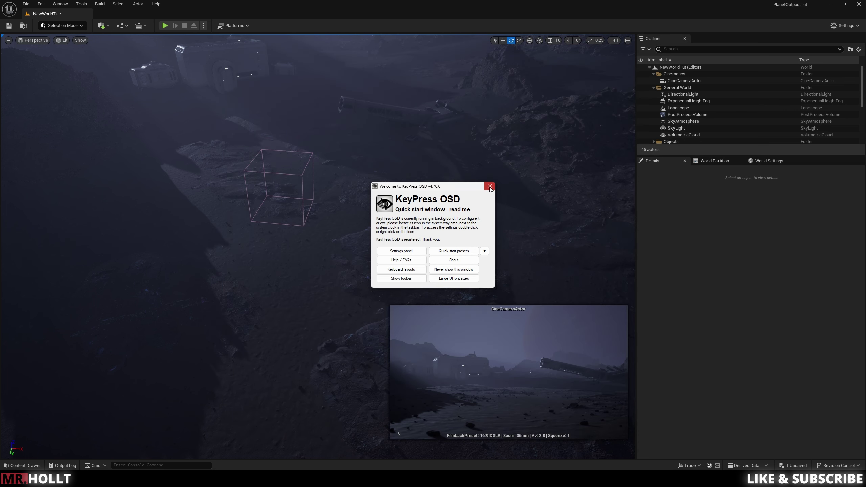
{"action": "left_click", "coordinate": [489, 186]}
Add a point light in front of the outpost's living module, near its entrance door.
{"action": "right_click_drag", "start_coordinate": [244, 271], "coordinate": [314, 193]}
{"action": "right_click_drag", "start_coordinate": [290, 255], "coordinate": [233, 180]}
{"action": "key", "text": "w"}
{"action": "key", "text": "w"}
{"action": "key", "text": "e"}
{"action": "key", "text": "w"}
{"action": "key", "text": "e"}
{"action": "key", "text": "d"}
{"action": "key", "text": "d"}
{"action": "key", "text": "w"}
{"action": "key", "text": "w"}
{"action": "key", "text": "w"}
{"action": "key", "text": "w"}
{"action": "key", "text": "w"}
{"action": "key", "text": "ctrl+space"}
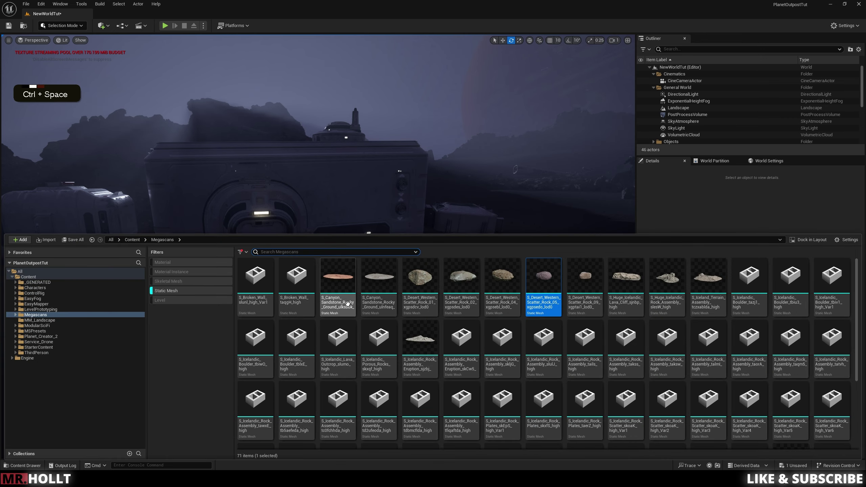
{"action": "left_click", "coordinate": [350, 199]}
{"action": "left_click", "coordinate": [101, 26]}
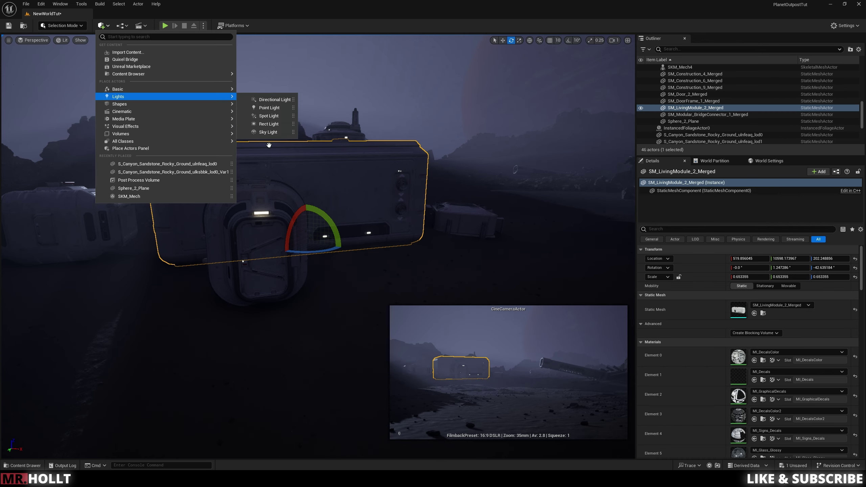
{"action": "left_click", "coordinate": [313, 131]}
{"action": "left_click", "coordinate": [103, 27]}
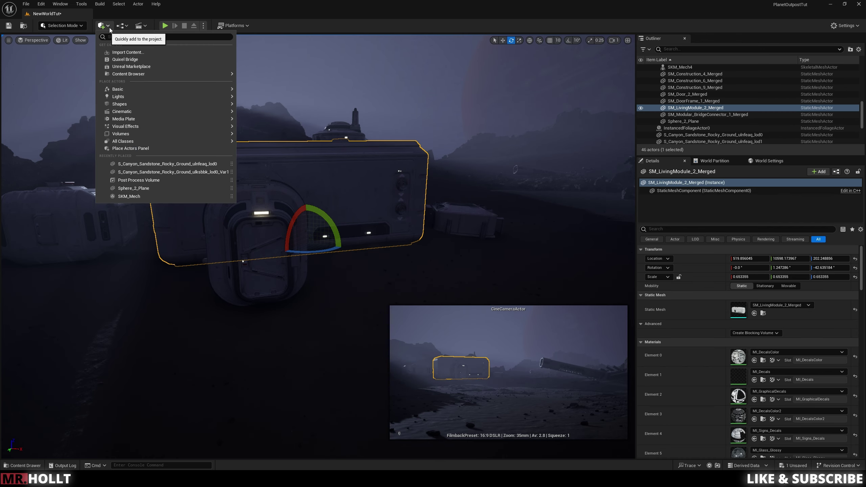
{"action": "mouse_move", "coordinate": [114, 97]}
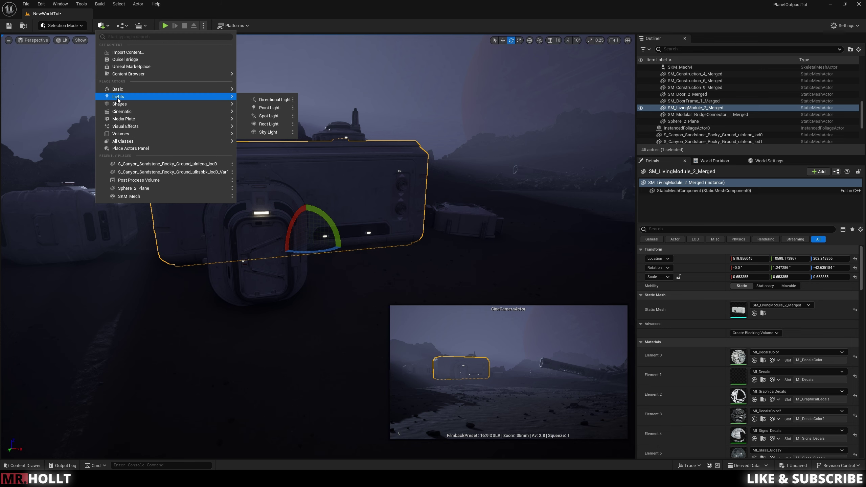
{"action": "left_click_drag", "start_coordinate": [258, 105], "coordinate": [324, 249]}
Move the point light to the entrance door and set its intensity to 0.2 cd.
{"action": "right_click_drag", "start_coordinate": [326, 250], "coordinate": [329, 196]}
{"action": "key", "text": "w"}
{"action": "key", "text": "e"}
{"action": "key", "text": "w"}
{"action": "key", "text": "e"}
{"action": "key", "text": "w"}
{"action": "left_click_drag", "start_coordinate": [322, 201], "coordinate": [265, 184]}
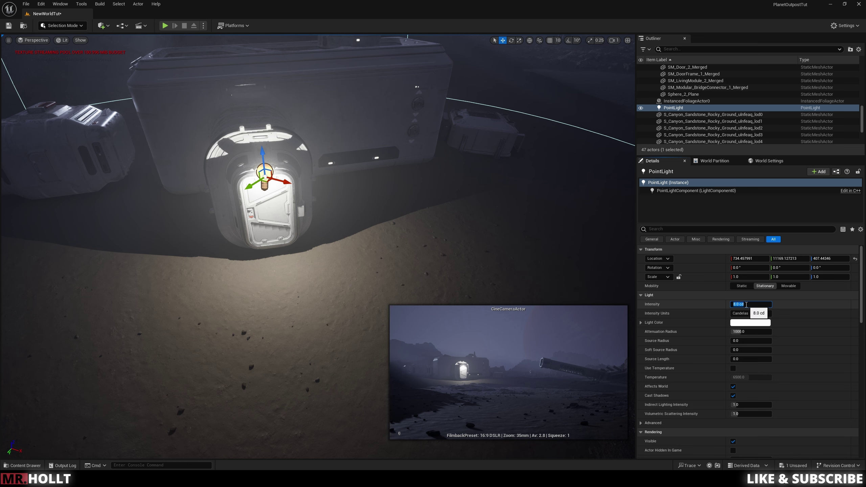
{"action": "type", "text": "0.2"}
{"action": "key", "text": "Return"}
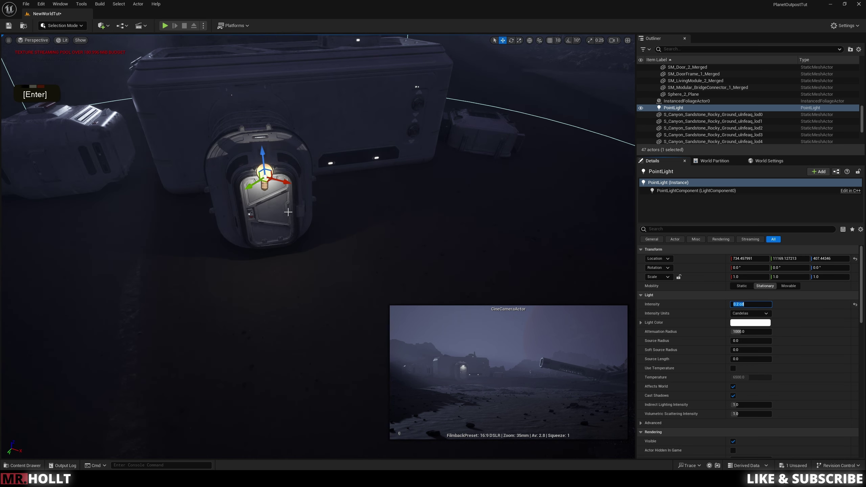
Raise the point light slightly and fit it under the lamp above the entrance door.
{"action": "left_click_drag", "start_coordinate": [266, 184], "coordinate": [263, 167]}
{"action": "right_click_drag", "start_coordinate": [264, 166], "coordinate": [324, 150]}
{"action": "key", "text": "a"}
{"action": "key", "text": "a"}
{"action": "key", "text": "w"}
{"action": "key", "text": "d"}
{"action": "key", "text": "e"}
{"action": "left_click_drag", "start_coordinate": [301, 259], "coordinate": [302, 250]}
Duplicate the door light twice, placing one copy at each lamp of the living module's side recess.
{"action": "right_click_drag", "start_coordinate": [319, 250], "coordinate": [259, 251]}
{"action": "key", "text": "d"}
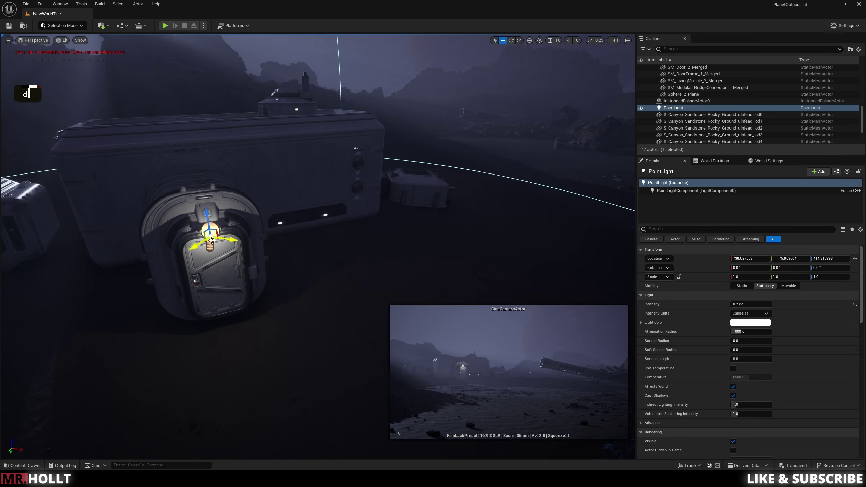
{"action": "left_click_drag", "start_coordinate": [211, 240], "coordinate": [286, 184], "text": "alt"}
{"action": "right_click", "coordinate": [286, 185]}
{"action": "key", "text": "w"}
{"action": "key", "text": "e"}
{"action": "right_click_drag", "start_coordinate": [285, 184], "coordinate": [286, 172]}
{"action": "left_click_drag", "start_coordinate": [321, 296], "coordinate": [381, 367]}
{"action": "scroll", "coordinate": [388, 364], "scroll_direction": "down", "scroll_amount": 5}
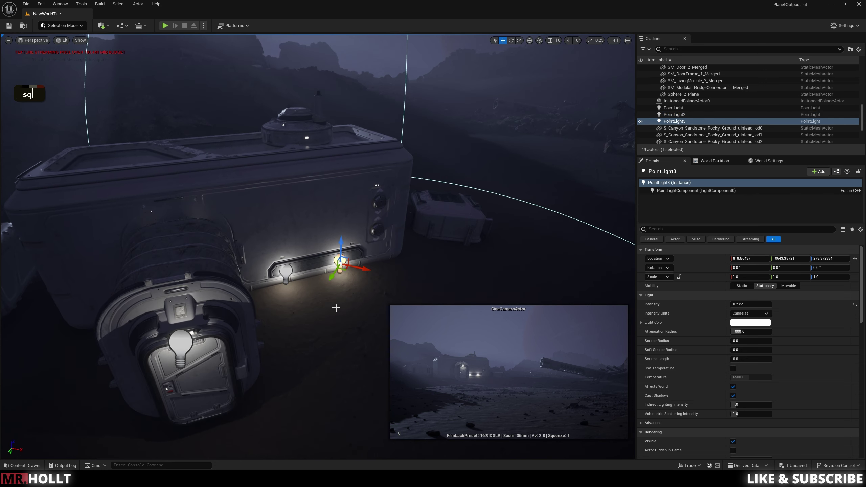
Try duplicating the side recess light onto the living module's roof turret.
{"action": "left_click_drag", "start_coordinate": [341, 271], "coordinate": [293, 132], "text": "alt"}
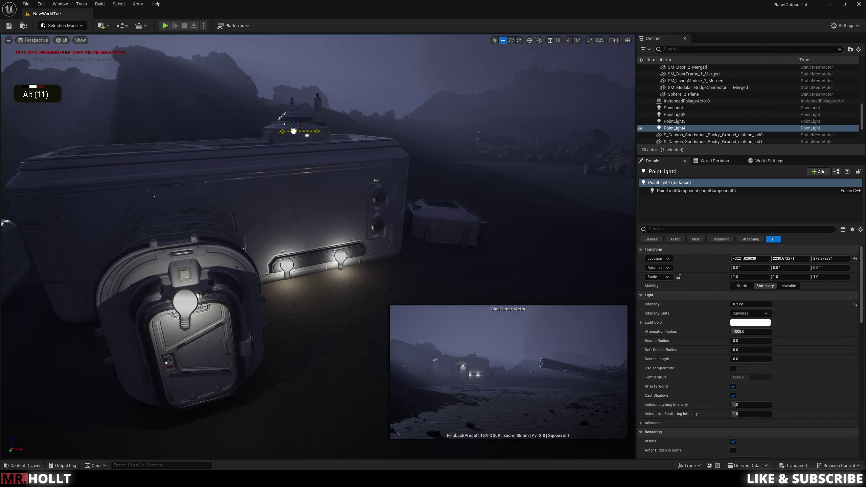
{"action": "key", "text": "w"}
{"action": "mouse_move", "coordinate": [277, 142]}
{"action": "right_mouse_down"}
{"action": "mouse_move", "coordinate": [307, 192]}
{"action": "mouse_move", "coordinate": [277, 141]}
{"action": "right_mouse_up"}
{"action": "key", "text": "e"}
{"action": "key", "text": "e"}
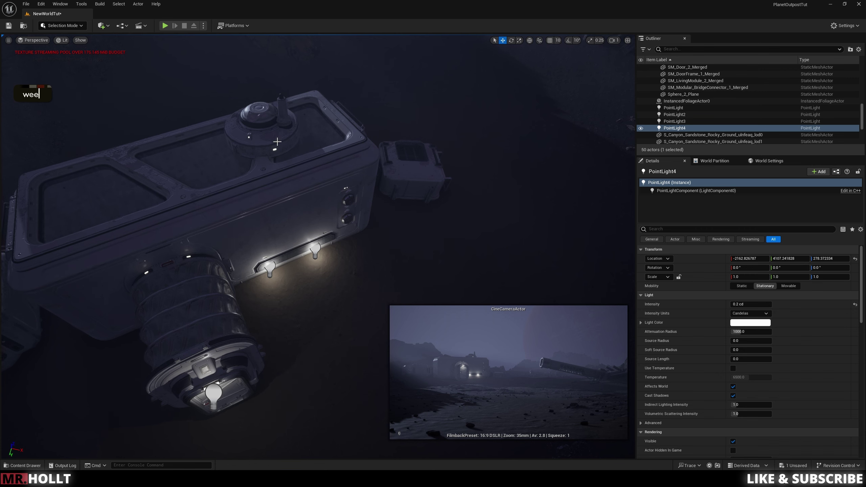
{"action": "key", "text": "ctrl+z"}
Duplicate the point light to the base of the roof turret and to the living module's far upper corner.
{"action": "left_click_drag", "start_coordinate": [321, 260], "coordinate": [283, 165], "text": "alt"}
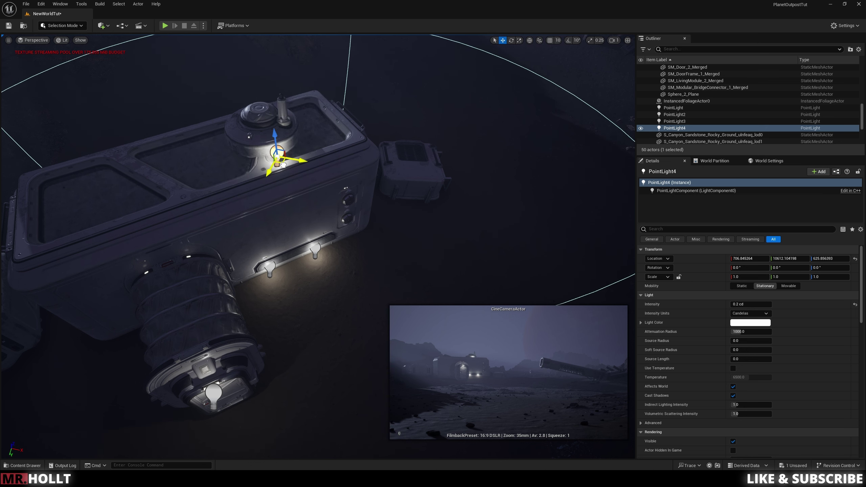
{"action": "key", "text": "s"}
{"action": "key", "text": "a"}
{"action": "right_click_drag", "start_coordinate": [345, 180], "coordinate": [346, 180]}
{"action": "key", "text": "s"}
{"action": "key", "text": "q"}
{"action": "key", "text": "q"}
{"action": "key", "text": "a"}
{"action": "left_click_drag", "start_coordinate": [393, 163], "coordinate": [204, 223], "text": "alt"}
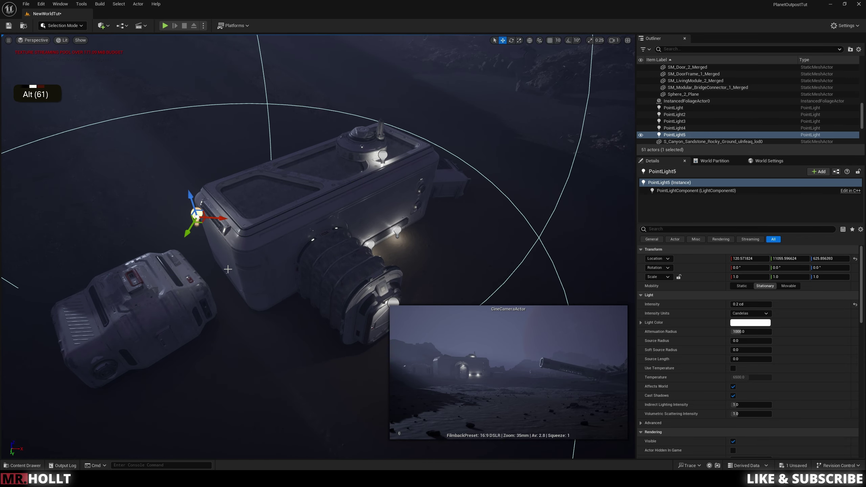
Lower the corner light slightly and move it closer to the living module's upper edge.
{"action": "left_click", "coordinate": [246, 304]}
{"action": "left_click", "coordinate": [199, 214]}
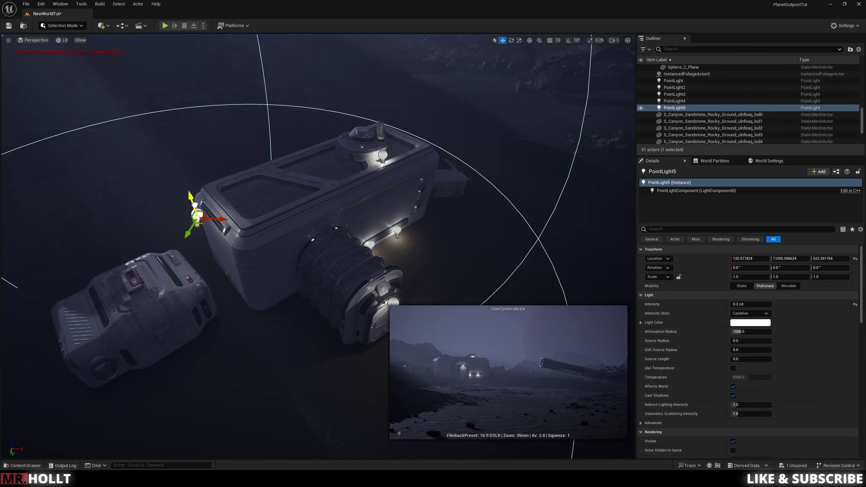
{"action": "left_click_drag", "start_coordinate": [203, 228], "coordinate": [210, 224]}
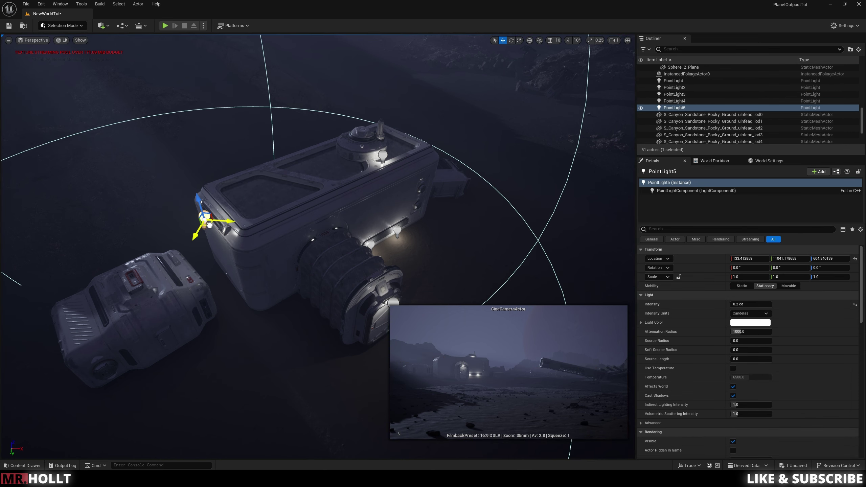
Select the entrance door's point light and set its mobility to Movable.
{"action": "left_click", "coordinate": [303, 331]}
{"action": "key", "text": "s"}
{"action": "right_click_drag", "start_coordinate": [303, 330], "coordinate": [302, 246]}
{"action": "key", "text": "q"}
{"action": "key", "text": "s"}
{"action": "key", "text": "d"}
{"action": "key", "text": "s"}
{"action": "key", "text": "d"}
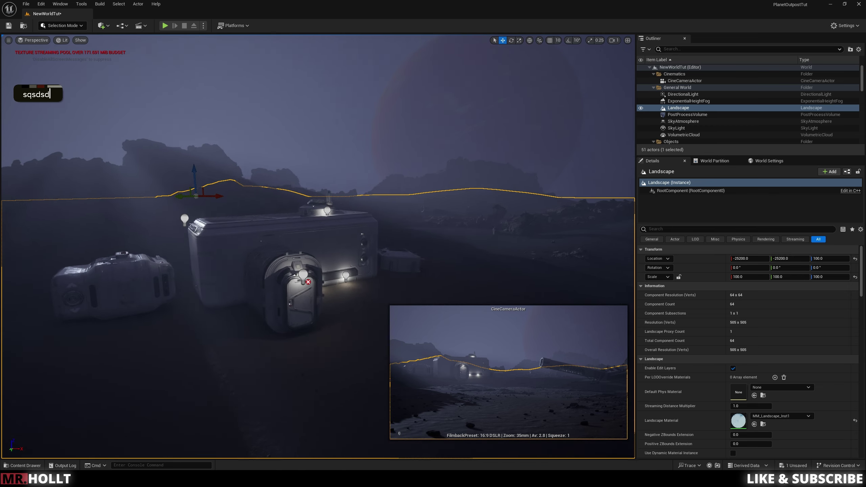
{"action": "key", "text": "s"}
{"action": "right_click_drag", "start_coordinate": [302, 331], "coordinate": [310, 191]}
{"action": "left_click", "coordinate": [295, 270]}
{"action": "key", "text": "w"}
{"action": "key", "text": "w"}
{"action": "left_click", "coordinate": [788, 286]}
Try the Static mobility on the entrance door light and return it to Movable.
{"action": "left_click", "coordinate": [374, 190]}
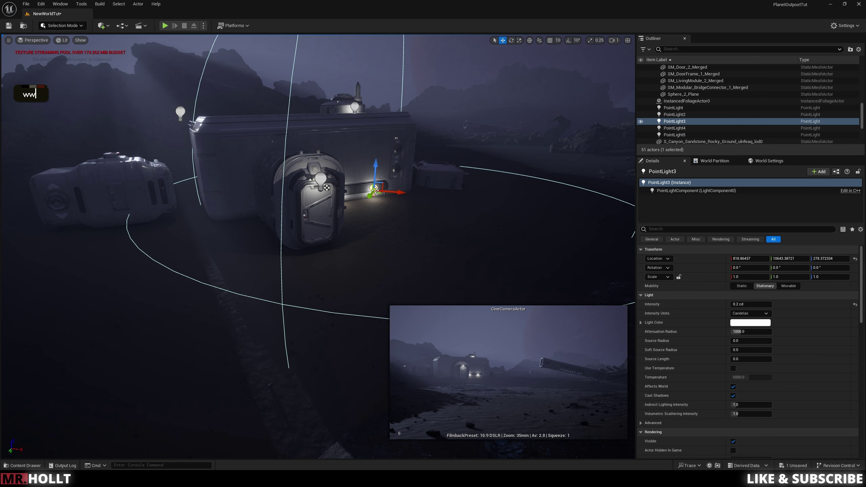
{"action": "key", "text": "e"}
{"action": "right_click_drag", "start_coordinate": [366, 321], "coordinate": [367, 320]}
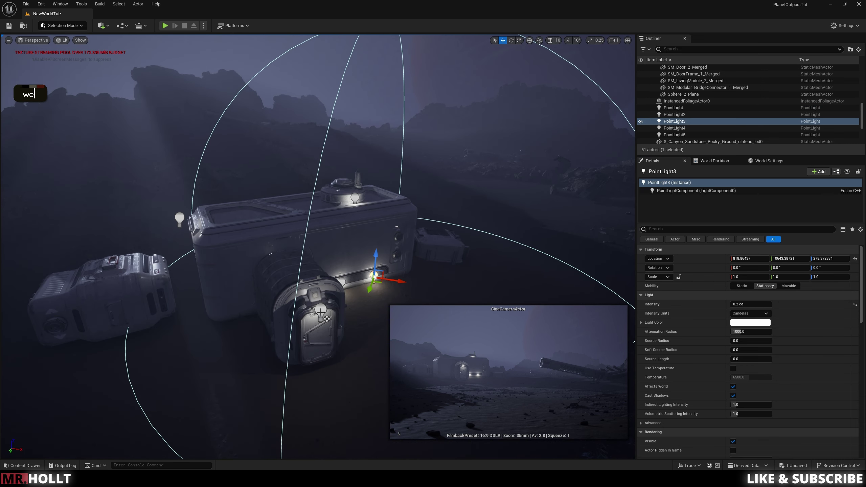
{"action": "left_click", "coordinate": [321, 312]}
{"action": "left_click", "coordinate": [742, 286]}
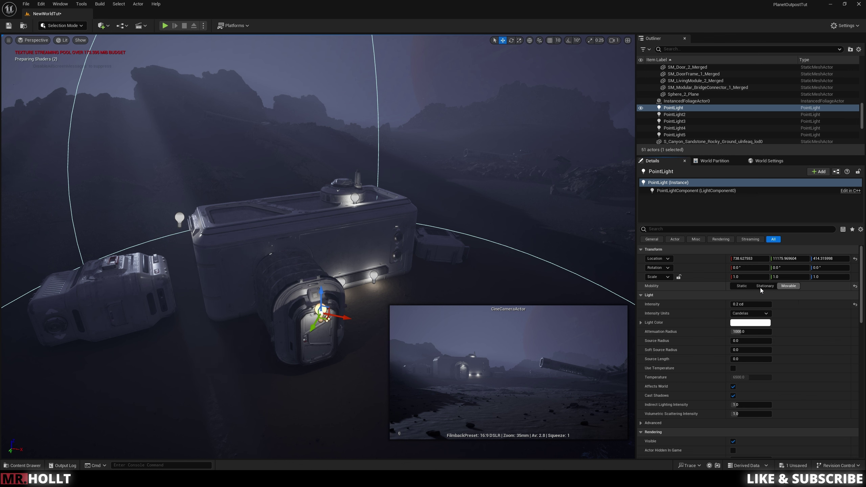
{"action": "left_click", "coordinate": [789, 286]}
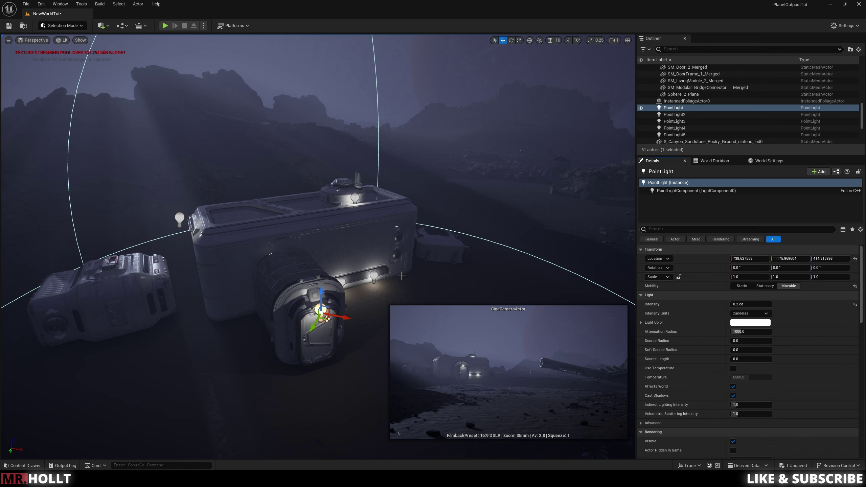
Examine the lit outpost and its surroundings from farther back, near the cinematic camera's viewpoint.
{"action": "right_click_drag", "start_coordinate": [402, 276], "coordinate": [336, 288]}
{"action": "key", "text": "s"}
{"action": "key", "text": "s"}
{"action": "key", "text": "q"}
{"action": "left_click", "coordinate": [326, 308]}
{"action": "key", "text": "s"}
{"action": "key", "text": "s"}
{"action": "key", "text": "s"}
{"action": "key", "text": "q"}
{"action": "key", "text": "e"}
{"action": "right_click_drag", "start_coordinate": [436, 302], "coordinate": [443, 316]}
{"action": "key", "text": "d"}
{"action": "key", "text": "s"}
{"action": "right_click_drag", "start_coordinate": [402, 63], "coordinate": [403, 60]}
{"action": "left_click", "coordinate": [402, 60]}
{"action": "right_click_drag", "start_coordinate": [356, 87], "coordinate": [355, 75]}
{"action": "key", "text": "s"}
{"action": "left_click", "coordinate": [272, 92]}
Find the skeletal S-Drone_MESH in the Service_Drone folder, place it in front of the outpost, and scale it to about 0.7.
{"action": "key", "text": "ctrl+space"}
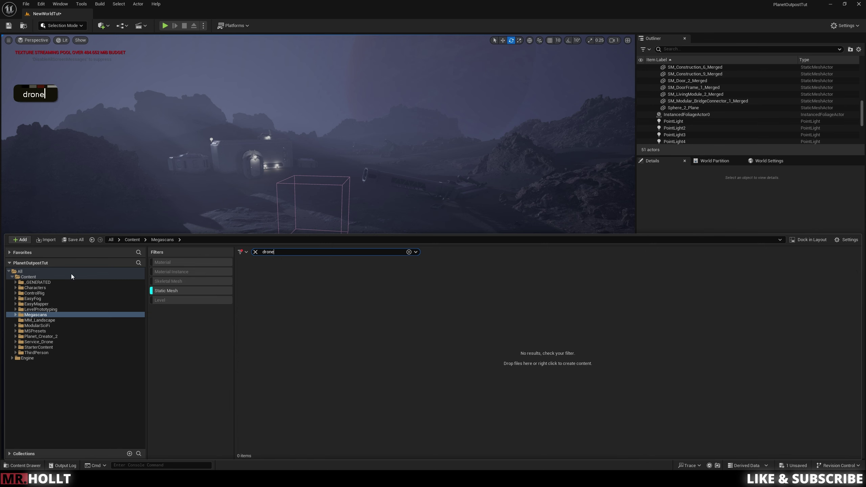
{"action": "left_click", "coordinate": [38, 342]}
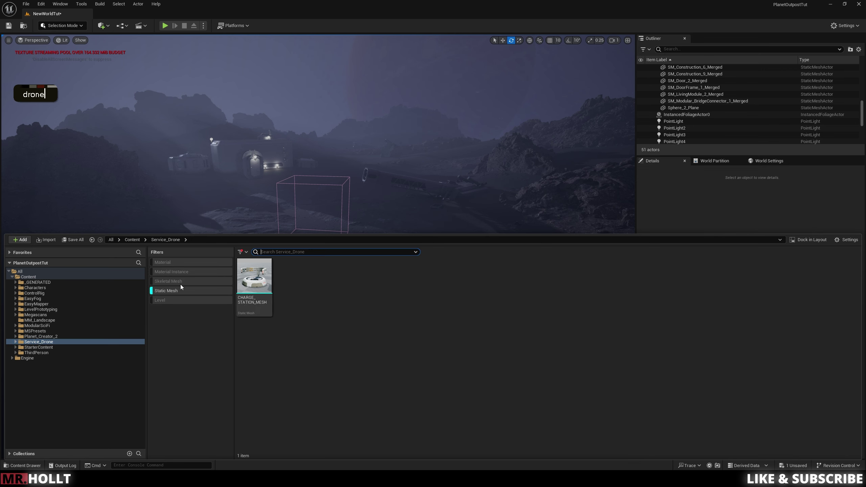
{"action": "double_click", "coordinate": [181, 282]}
{"action": "left_click_drag", "start_coordinate": [292, 277], "coordinate": [259, 242]}
{"action": "key", "text": "r"}
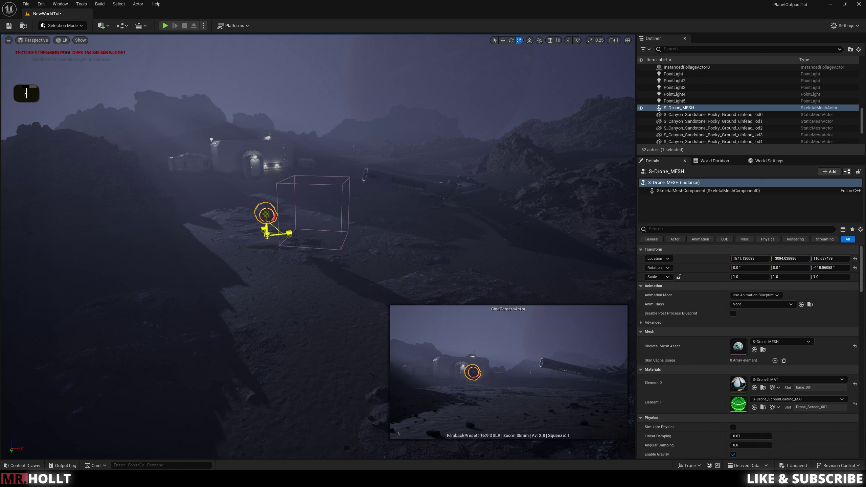
Duplicate the drone to the ground beside the large gun barrel and delete the original drone.
{"action": "key", "text": "w"}
{"action": "key", "text": "e"}
{"action": "right_click_drag", "start_coordinate": [268, 236], "coordinate": [261, 263]}
{"action": "key", "text": "w"}
{"action": "key", "text": "w"}
{"action": "key", "text": "e"}
{"action": "key", "text": "w"}
{"action": "key", "text": "e"}
{"action": "key", "text": "w"}
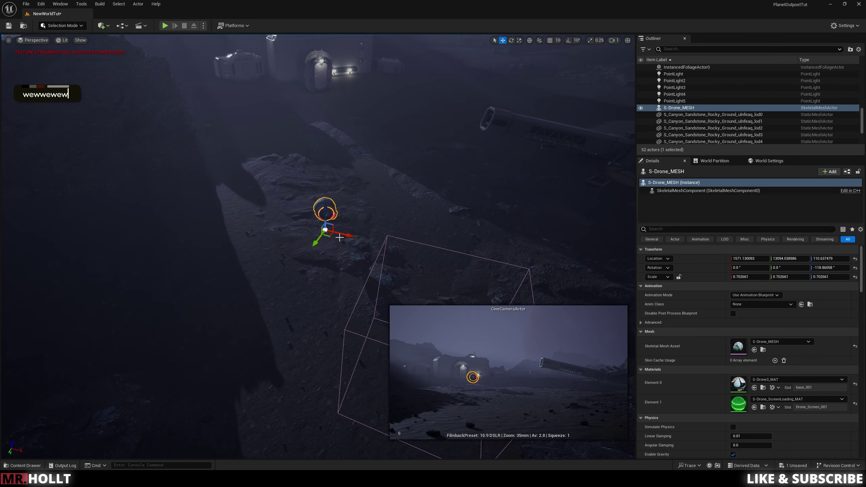
{"action": "left_click_drag", "start_coordinate": [330, 237], "coordinate": [477, 195], "text": "alt"}
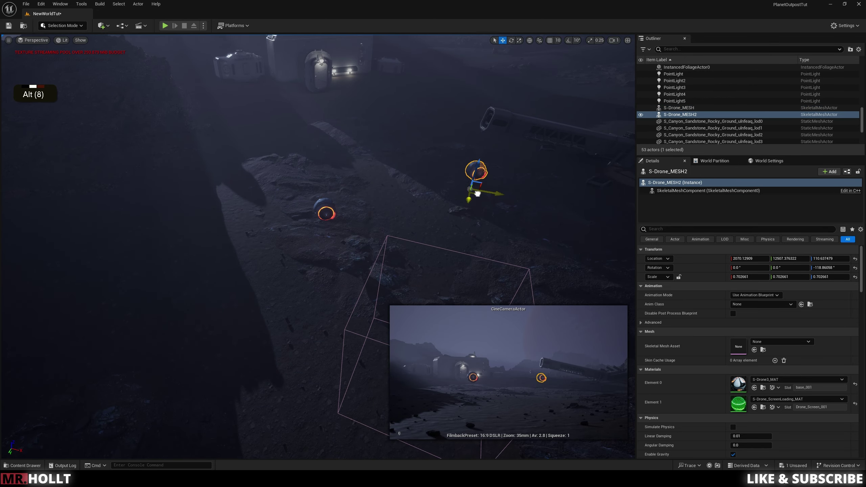
{"action": "left_click", "coordinate": [315, 212]}
{"action": "key", "text": "Delete"}
Raise the drone beside the large gun barrel to hover at about X 2225, Y 12524, Z 274.
{"action": "right_click_drag", "start_coordinate": [344, 214], "coordinate": [372, 180]}
{"action": "key", "text": "d"}
{"action": "key", "text": "e"}
{"action": "key", "text": "w"}
{"action": "left_click", "coordinate": [305, 263]}
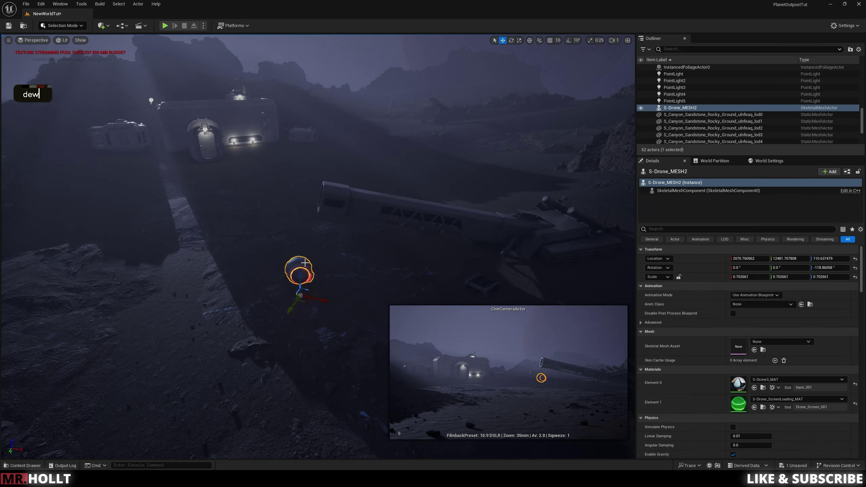
{"action": "left_click_drag", "start_coordinate": [301, 278], "coordinate": [318, 267]}
{"action": "key", "text": "r"}
{"action": "key", "text": "e"}
{"action": "left_click", "coordinate": [304, 267]}
{"action": "right_click_drag", "start_coordinate": [304, 267], "coordinate": [315, 295]}
{"action": "key", "text": "w"}
{"action": "key", "text": "d"}
{"action": "left_click", "coordinate": [233, 147]}
{"action": "left_click_drag", "start_coordinate": [245, 213], "coordinate": [288, 233]}
{"action": "key", "text": "r"}
{"action": "right_click_drag", "start_coordinate": [359, 232], "coordinate": [262, 263]}
{"action": "key", "text": "s"}
{"action": "key", "text": "q"}
{"action": "key", "text": "e"}
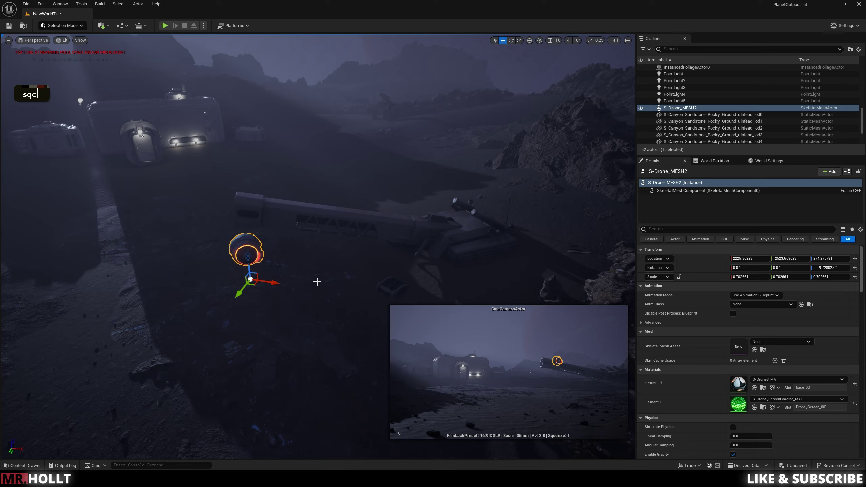
{"action": "right_click_drag", "start_coordinate": [317, 282], "coordinate": [347, 282]}
{"action": "key", "text": "s"}
{"action": "left_click", "coordinate": [347, 281]}
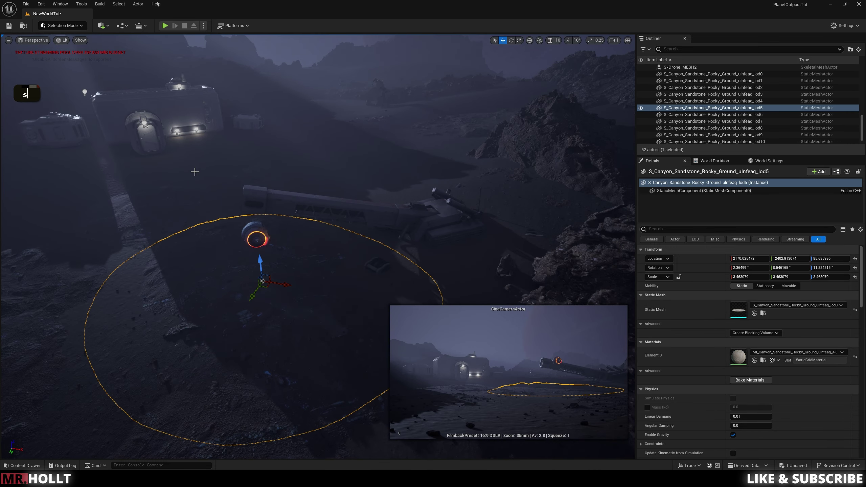
Add a Spot Light to the level near the hovering drone.
{"action": "mouse_move", "coordinate": [331, 251]}
{"action": "right_mouse_down"}
{"action": "mouse_move", "coordinate": [337, 300]}
{"action": "mouse_move", "coordinate": [318, 245]}
{"action": "right_mouse_up"}
{"action": "key", "text": "w"}
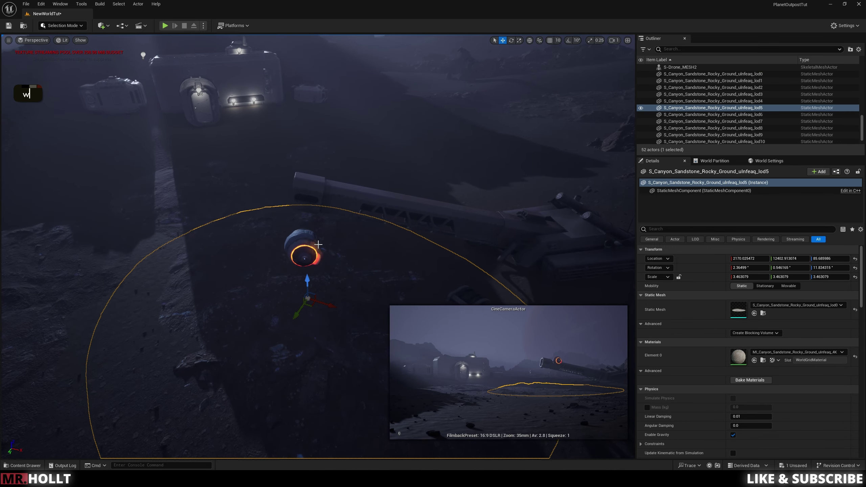
{"action": "left_click", "coordinate": [103, 29]}
{"action": "mouse_move", "coordinate": [126, 98]}
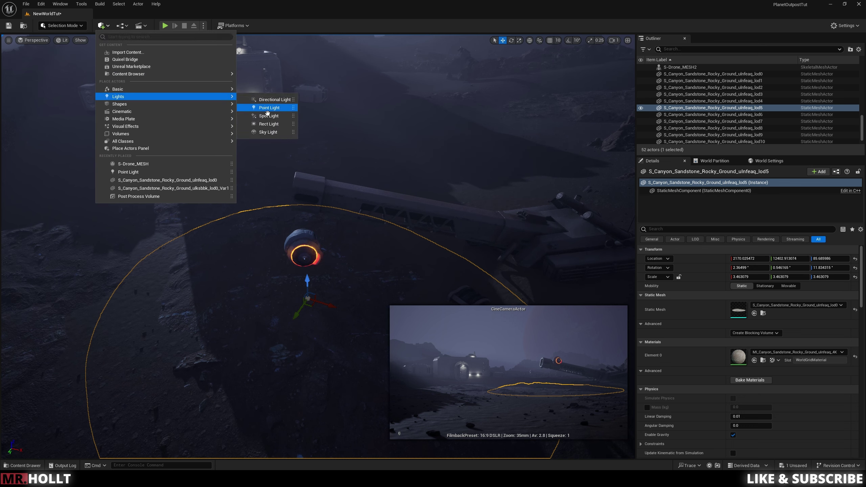
{"action": "left_click", "coordinate": [268, 116]}
Move the spot light up against the drone's front, at about X 2273, Y 12493, Z 365.
{"action": "right_click_drag", "start_coordinate": [369, 268], "coordinate": [354, 300]}
{"action": "key", "text": "d"}
{"action": "key", "text": "d"}
{"action": "key", "text": "w"}
{"action": "right_click_drag", "start_coordinate": [318, 200], "coordinate": [319, 199]}
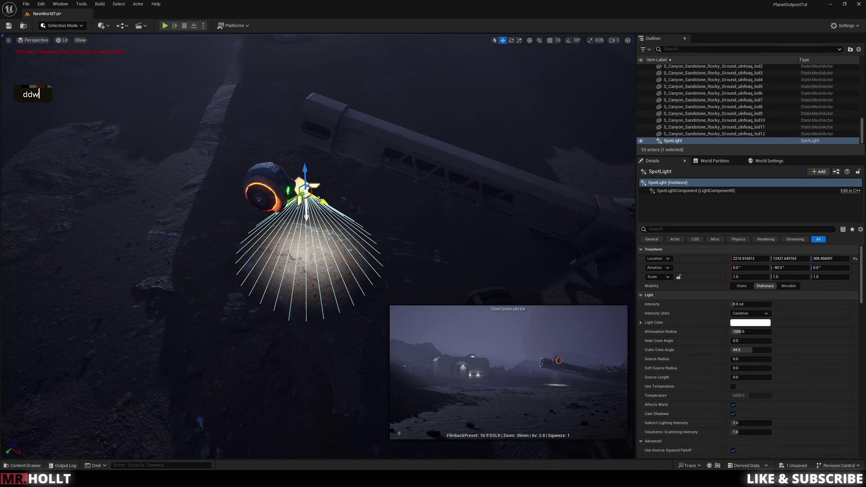
{"action": "left_click_drag", "start_coordinate": [306, 197], "coordinate": [337, 197]}
{"action": "right_click_drag", "start_coordinate": [337, 197], "coordinate": [318, 236]}
{"action": "key", "text": "d"}
{"action": "key", "text": "d"}
{"action": "key", "text": "d"}
{"action": "key", "text": "a"}
{"action": "key", "text": "w"}
{"action": "key", "text": "e"}
{"action": "left_click_drag", "start_coordinate": [367, 192], "coordinate": [329, 187]}
Aim the spot light outward from the drone with a Y rotation of about -24.5° and a Z rotation of about -30.3°.
{"action": "key", "text": "w"}
{"action": "key", "text": "e"}
{"action": "left_click", "coordinate": [379, 218]}
{"action": "right_click_drag", "start_coordinate": [378, 218], "coordinate": [353, 191]}
{"action": "key", "text": "d"}
{"action": "key", "text": "w"}
{"action": "key", "text": "w"}
{"action": "key", "text": "w"}
{"action": "left_click", "coordinate": [280, 122]}
{"action": "right_click_drag", "start_coordinate": [290, 150], "coordinate": [303, 159]}
{"action": "key", "text": "s"}
{"action": "left_click", "coordinate": [676, 140]}
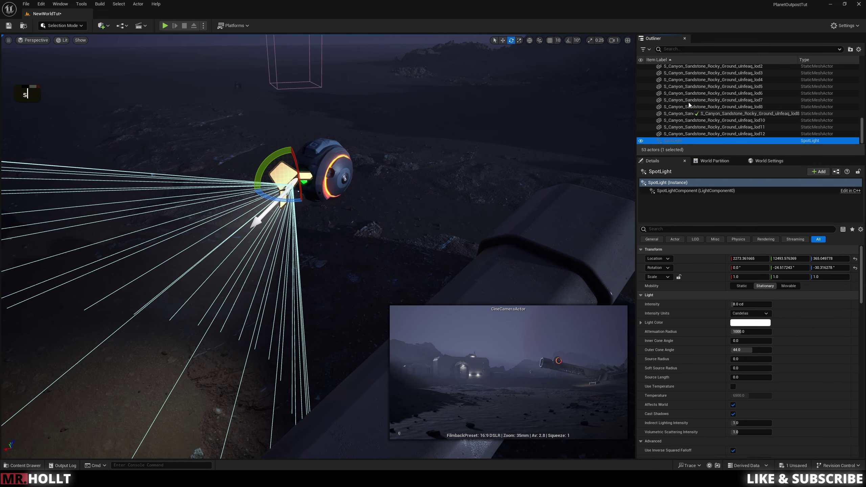
{"action": "scroll", "coordinate": [711, 90], "scroll_direction": "up", "scroll_amount": 10}
{"action": "left_click_drag", "start_coordinate": [703, 47], "coordinate": [676, 79]}
{"action": "scroll", "coordinate": [691, 113], "scroll_direction": "down", "scroll_amount": 10}
{"action": "scroll", "coordinate": [676, 88], "scroll_direction": "down", "scroll_amount": 12}
{"action": "scroll", "coordinate": [676, 87], "scroll_direction": "up", "scroll_amount": 4}
{"action": "key", "text": "s"}
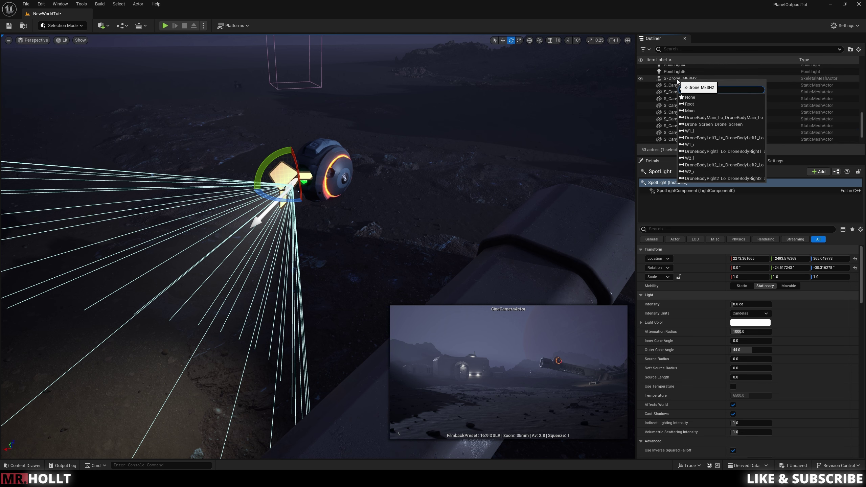
{"action": "left_click", "coordinate": [688, 78]}
{"action": "scroll", "coordinate": [686, 103], "scroll_direction": "down", "scroll_amount": 3}
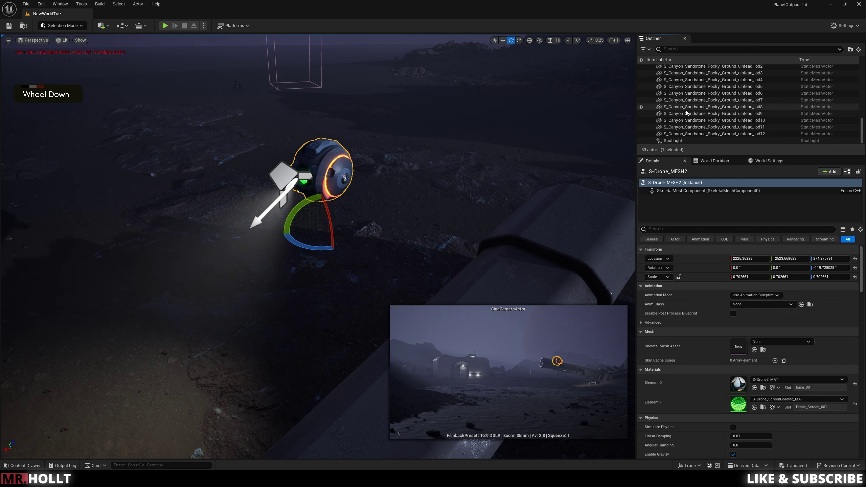
{"action": "scroll", "coordinate": [677, 102], "scroll_direction": "up", "scroll_amount": 3}
{"action": "left_click_drag", "start_coordinate": [674, 140], "coordinate": [677, 87]}
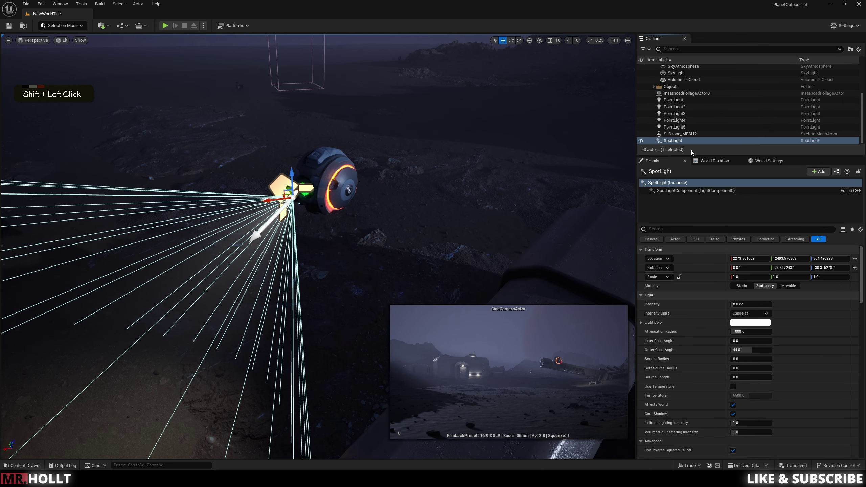
Attach the SpotLight to S-Drone_MESH2, choosing None as the socket or bone.
{"action": "left_click", "coordinate": [671, 141]}
{"action": "left_click_drag", "start_coordinate": [671, 140], "coordinate": [674, 135]}
{"action": "left_click_drag", "start_coordinate": [673, 138], "coordinate": [673, 135]}
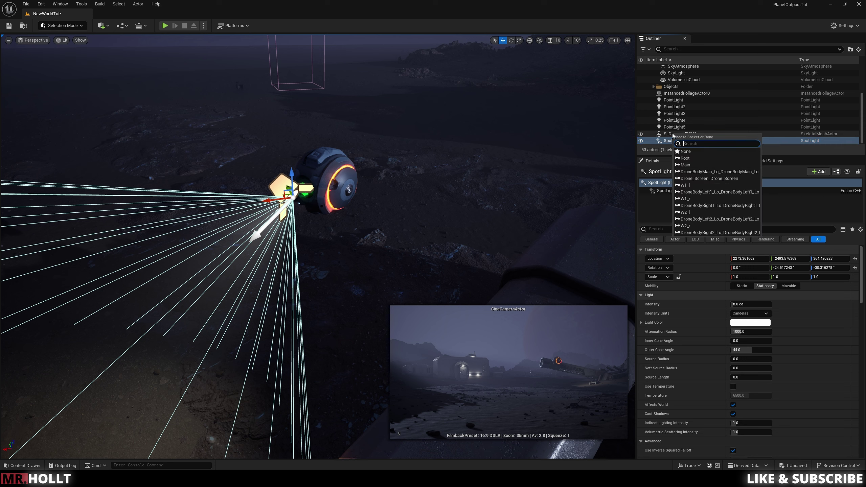
{"action": "left_click", "coordinate": [687, 152]}
Raise the drone to about Z 289 and turn it to a Z rotation of about -141°, carrying its spot light along.
{"action": "key", "text": "e"}
{"action": "key", "text": "w"}
{"action": "left_click", "coordinate": [333, 191]}
{"action": "left_click_drag", "start_coordinate": [327, 211], "coordinate": [277, 219]}
{"action": "right_click_drag", "start_coordinate": [277, 218], "coordinate": [361, 261]}
{"action": "key", "text": "a"}
{"action": "key", "text": "s"}
{"action": "key", "text": "s"}
{"action": "key", "text": "a"}
{"action": "key", "text": "e"}
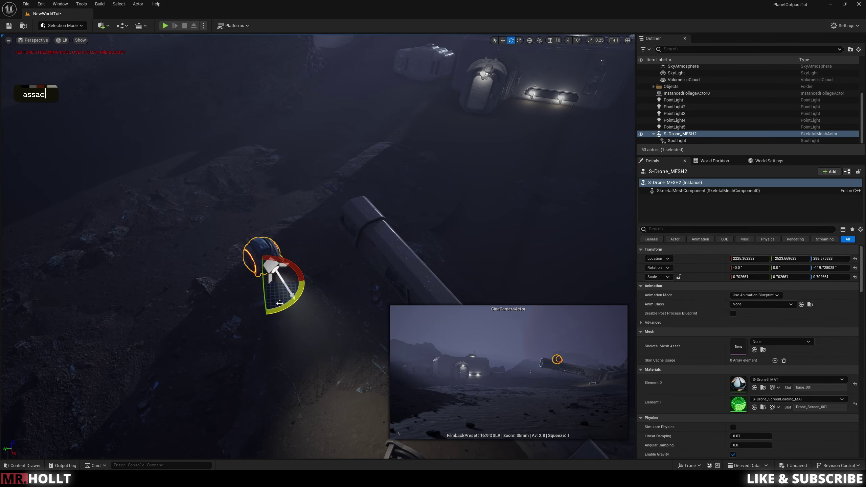
{"action": "left_click_drag", "start_coordinate": [279, 303], "coordinate": [272, 301]}
Set the drone spot light's intensity to 160 cd.
{"action": "left_click", "coordinate": [676, 140]}
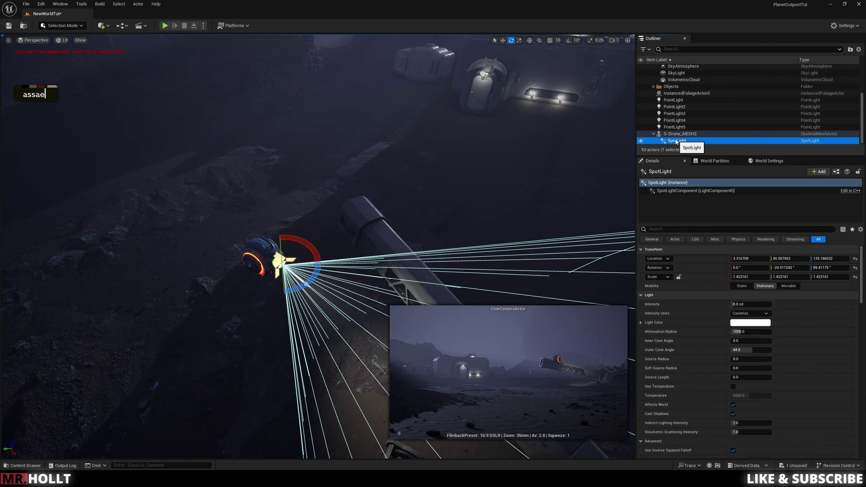
{"action": "right_click_drag", "start_coordinate": [375, 273], "coordinate": [477, 286]}
{"action": "key", "text": "s"}
{"action": "key", "text": "a"}
{"action": "key", "text": "q"}
{"action": "key", "text": "w"}
{"action": "key", "text": "w"}
{"action": "key", "text": "q"}
{"action": "left_click_drag", "start_coordinate": [743, 304], "coordinate": [771, 304]}
{"action": "right_click_drag", "start_coordinate": [262, 188], "coordinate": [263, 189]}
{"action": "key", "text": "s"}
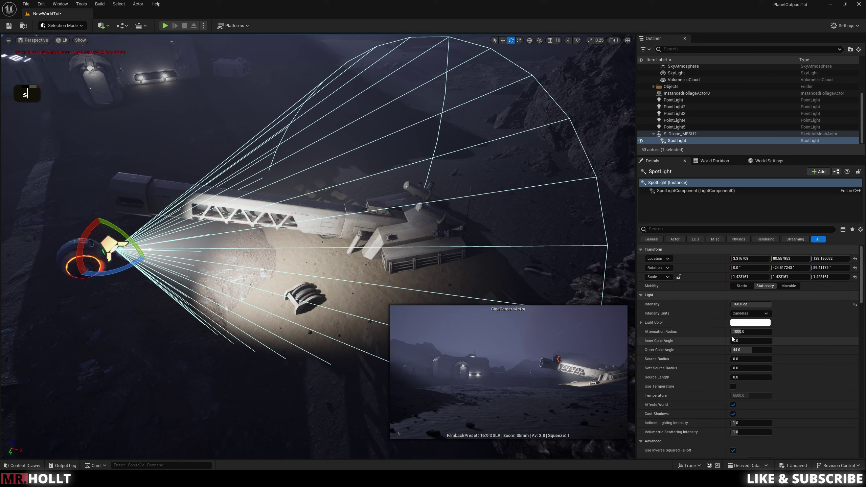
Set the spot light's attenuation radius to about 4204 and narrow its inner and outer cone angles to about 7.98.
{"action": "mouse_move", "coordinate": [746, 333]}
{"action": "left_mouse_down"}
{"action": "mouse_move", "coordinate": [736, 333]}
{"action": "mouse_move", "coordinate": [770, 333]}
{"action": "mouse_move", "coordinate": [753, 332]}
{"action": "mouse_move", "coordinate": [762, 332]}
{"action": "left_mouse_up"}
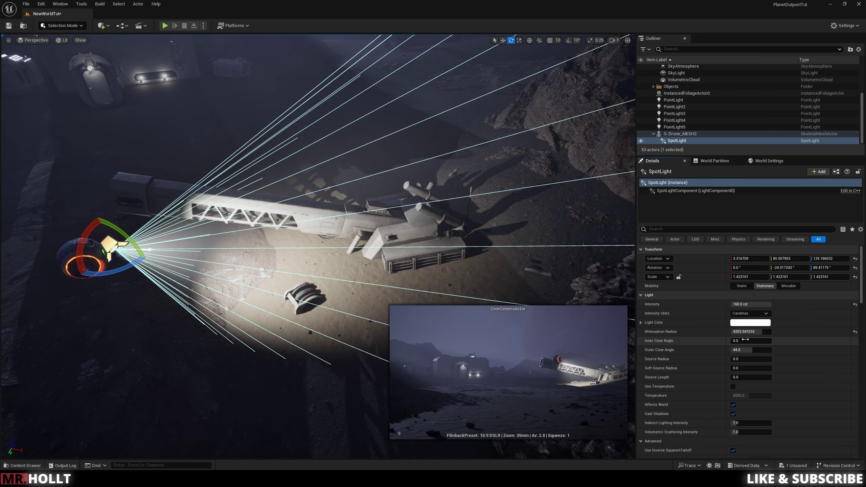
{"action": "double_click", "coordinate": [745, 340]}
{"action": "mouse_move", "coordinate": [747, 341]}
{"action": "left_mouse_down"}
{"action": "mouse_move", "coordinate": [766, 341]}
{"action": "mouse_move", "coordinate": [732, 349]}
{"action": "left_mouse_up"}
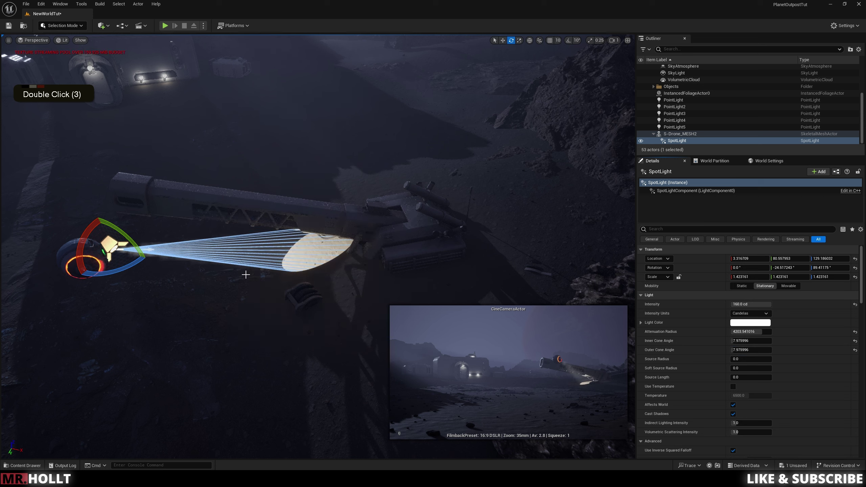
Raise the drone to about Z 386 so its beam falls on the gun wreck.
{"action": "left_click", "coordinate": [70, 250]}
{"action": "key", "text": "e"}
{"action": "key", "text": "w"}
{"action": "left_click_drag", "start_coordinate": [94, 272], "coordinate": [174, 229]}
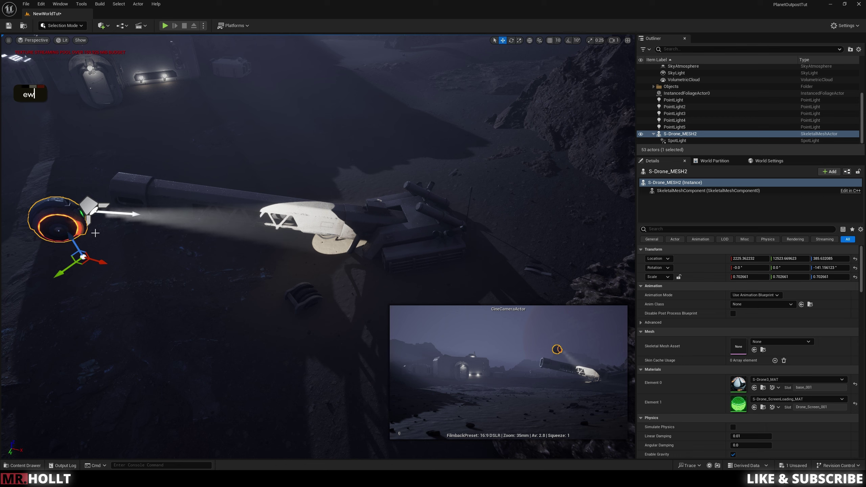
Change the drone spot light's color to a fully saturated dark red, sRGB hex C82400, with value about 0.58.
{"action": "key", "text": "q"}
{"action": "key", "text": "q"}
{"action": "right_click_drag", "start_coordinate": [243, 234], "coordinate": [219, 109]}
{"action": "key", "text": "e"}
{"action": "right_click_drag", "start_coordinate": [375, 221], "coordinate": [450, 273]}
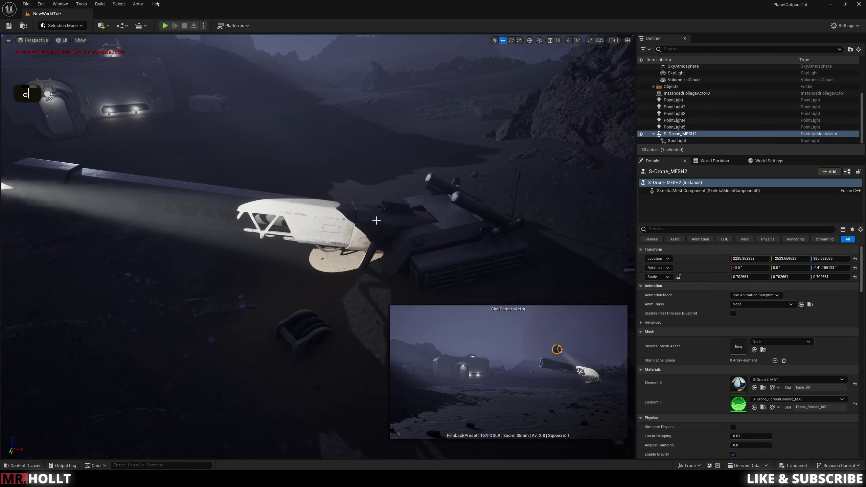
{"action": "left_click", "coordinate": [677, 140]}
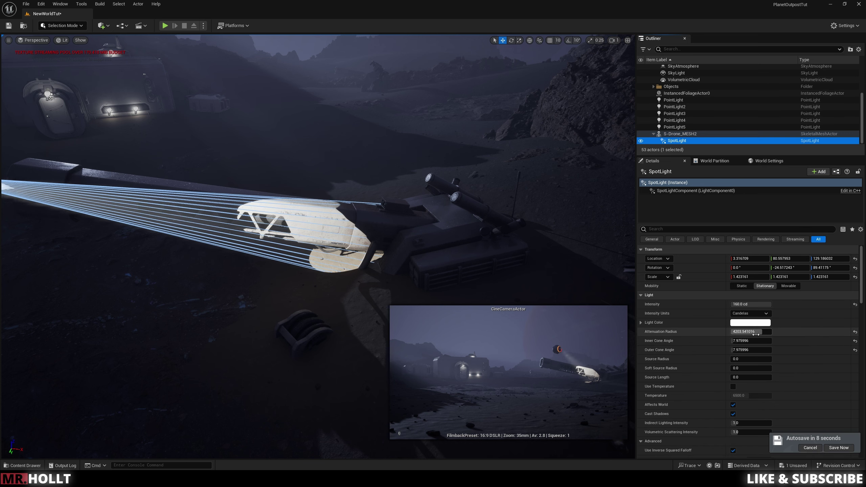
{"action": "left_click", "coordinate": [750, 323]}
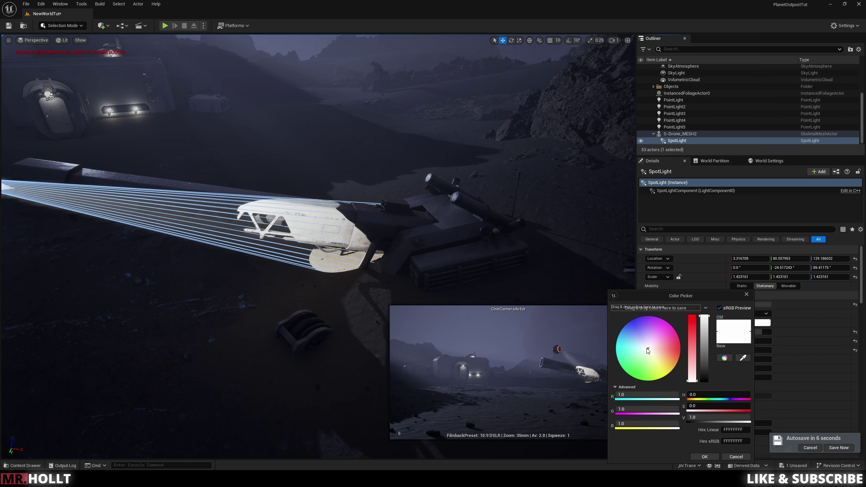
{"action": "left_click_drag", "start_coordinate": [649, 350], "coordinate": [679, 342]}
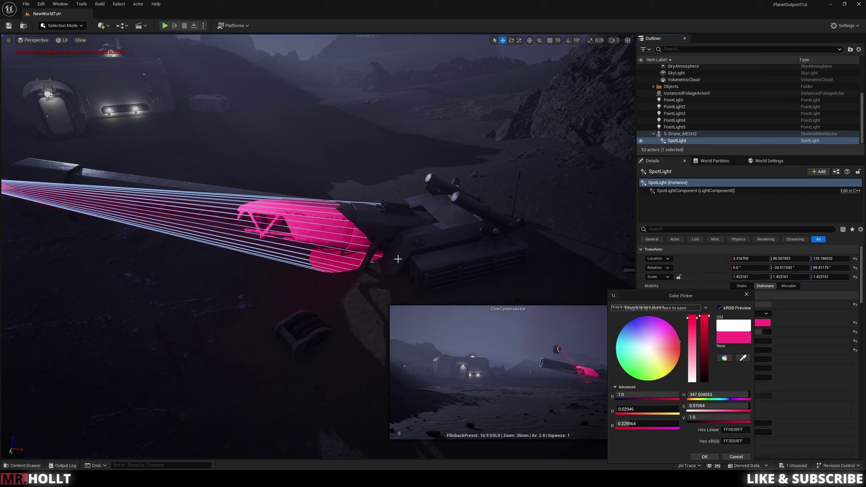
{"action": "left_click_drag", "start_coordinate": [676, 340], "coordinate": [679, 349]}
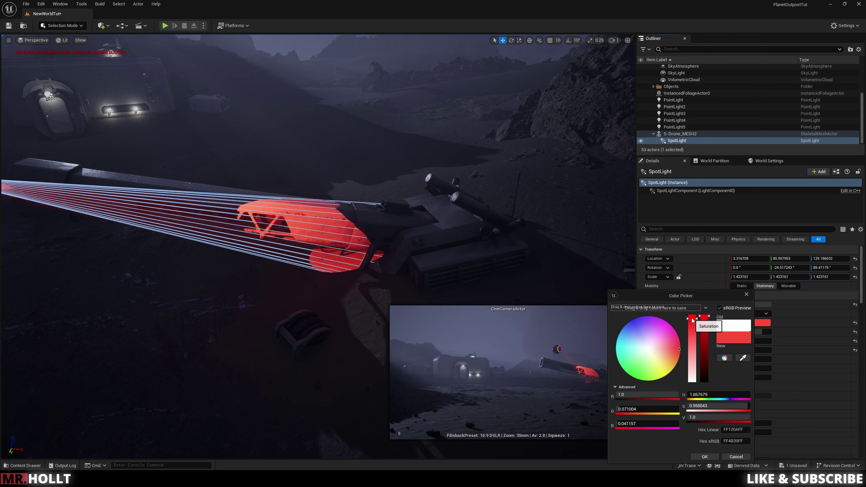
{"action": "mouse_move", "coordinate": [692, 319]}
{"action": "left_mouse_down"}
{"action": "mouse_move", "coordinate": [707, 321]}
{"action": "mouse_move", "coordinate": [703, 390]}
{"action": "mouse_move", "coordinate": [709, 322]}
{"action": "mouse_move", "coordinate": [707, 343]}
{"action": "left_mouse_up"}
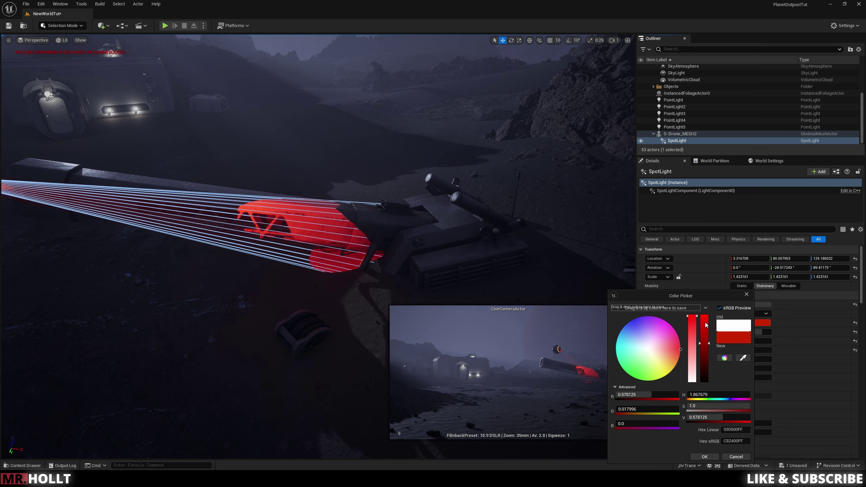
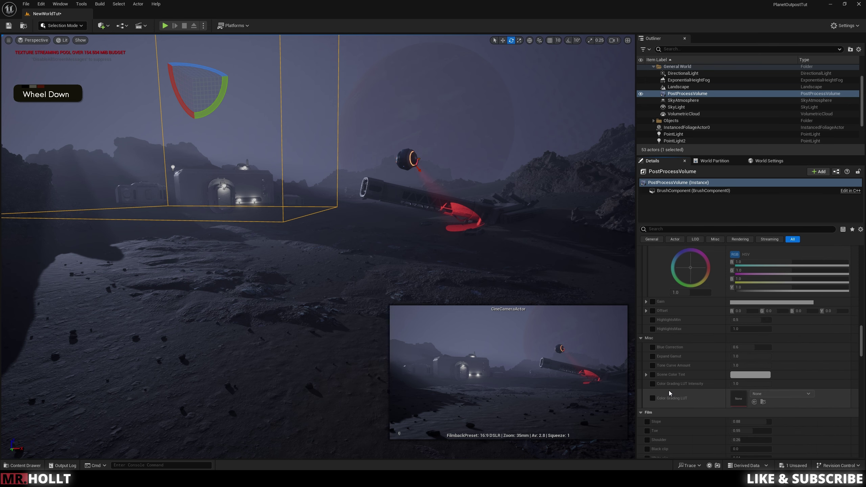
Enable all five Film overrides on the PostProcessVolume and set Slope to about 0.992 and Toe to about 0.504.
{"action": "scroll", "coordinate": [663, 373], "scroll_direction": "down", "scroll_amount": 3}
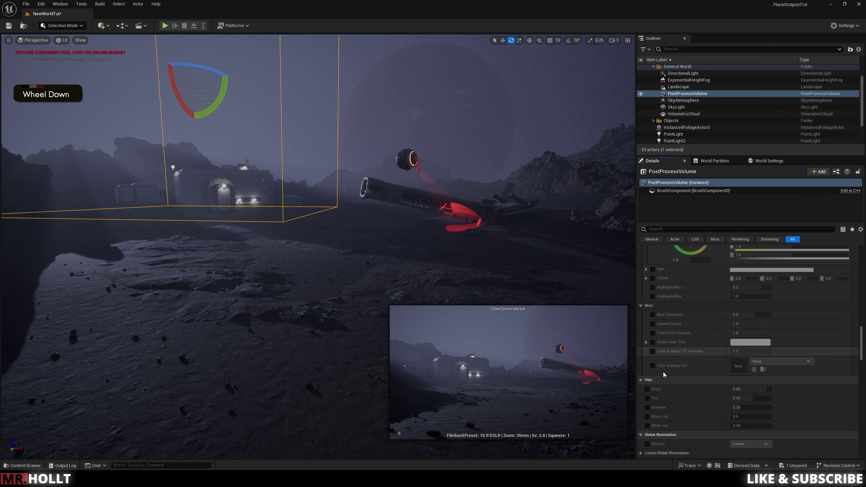
{"action": "left_click", "coordinate": [647, 346]}
{"action": "left_click", "coordinate": [647, 354]}
{"action": "left_click", "coordinate": [647, 364]}
{"action": "left_click", "coordinate": [647, 373]}
{"action": "left_click", "coordinate": [647, 382]}
{"action": "left_click", "coordinate": [745, 346]}
{"action": "left_click_drag", "start_coordinate": [741, 347], "coordinate": [742, 355]}
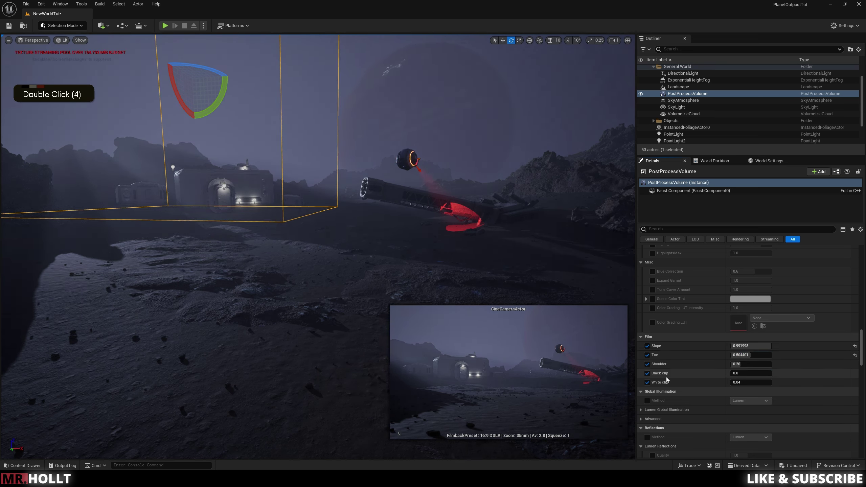
Filter the PostProcessVolume's properties for "grain" and set Film Grain Intensity to 1.0.
{"action": "scroll", "coordinate": [656, 329], "scroll_direction": "up", "scroll_amount": 3}
{"action": "scroll", "coordinate": [660, 332], "scroll_direction": "down", "scroll_amount": 6}
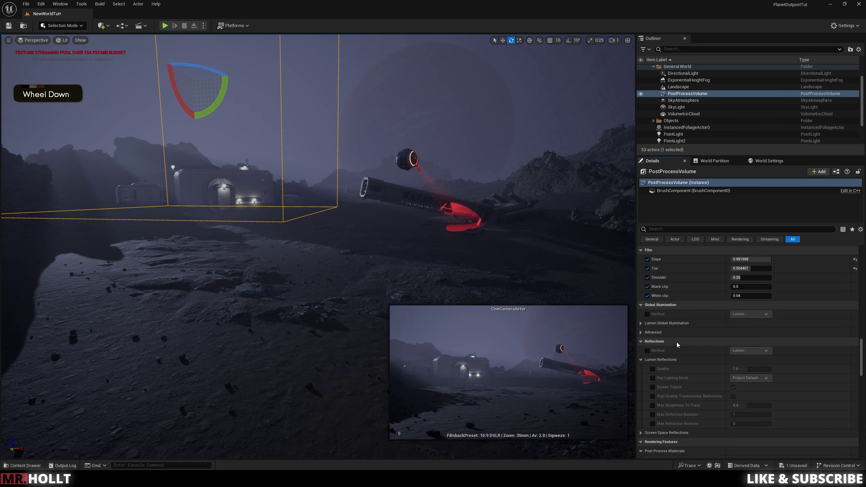
{"action": "scroll", "coordinate": [659, 338], "scroll_direction": "down", "scroll_amount": 8}
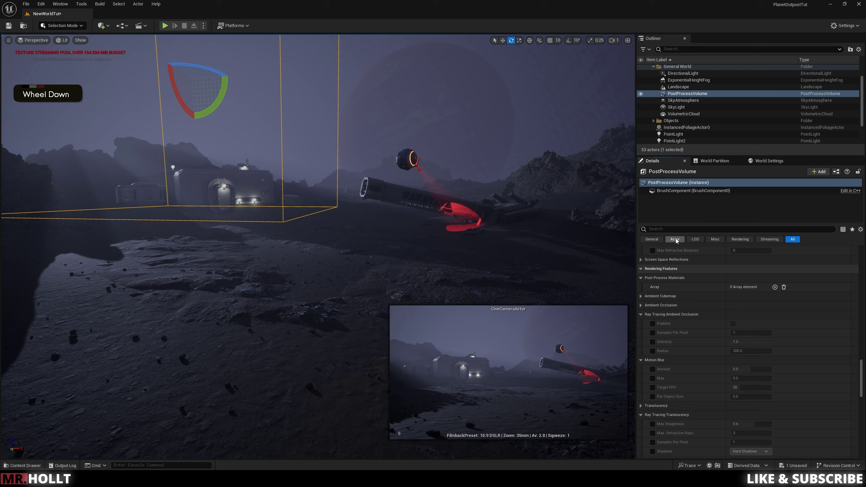
{"action": "left_click", "coordinate": [664, 230]}
{"action": "type", "text": "grai"}
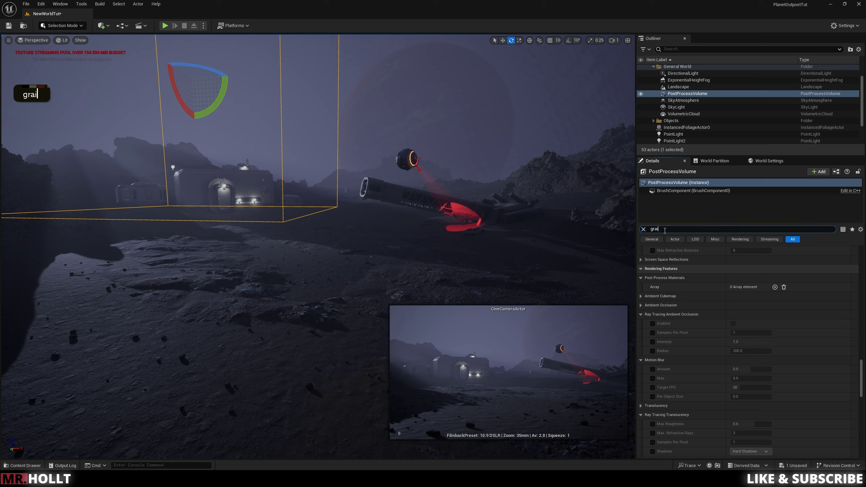
{"action": "type", "text": "n"}
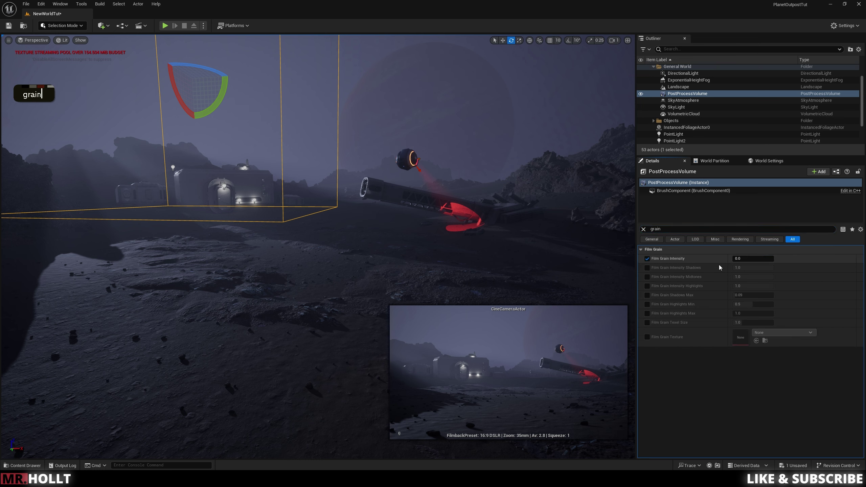
{"action": "left_click_drag", "start_coordinate": [735, 258], "coordinate": [772, 258]}
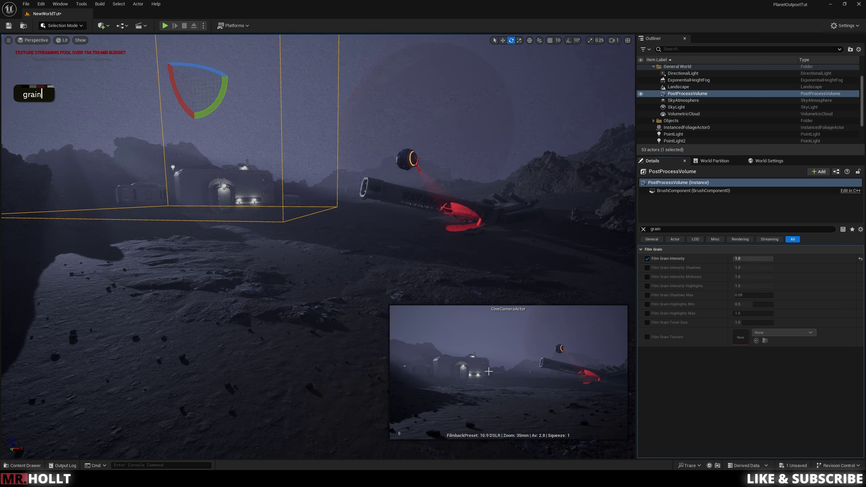
Pilot the CineCameraActor and enable its own Film Grain Intensity override.
{"action": "scroll", "coordinate": [685, 85], "scroll_direction": "up", "scroll_amount": 1}
{"action": "right_click", "coordinate": [685, 83]}
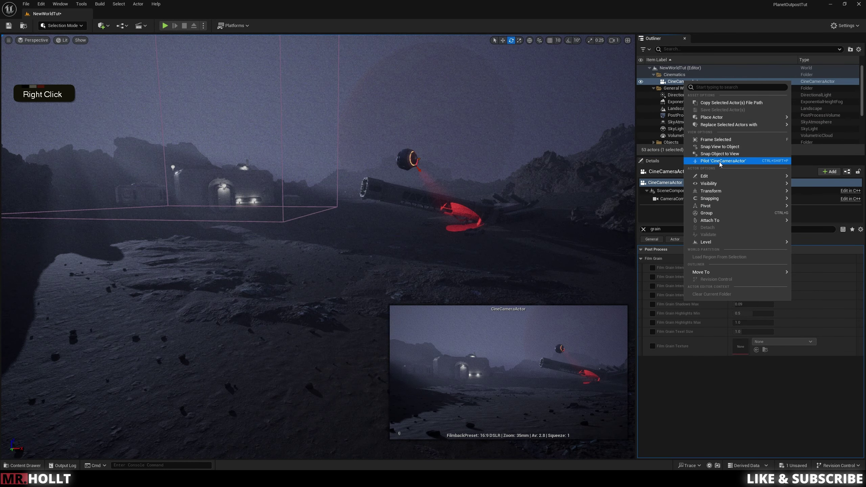
{"action": "left_click", "coordinate": [714, 163]}
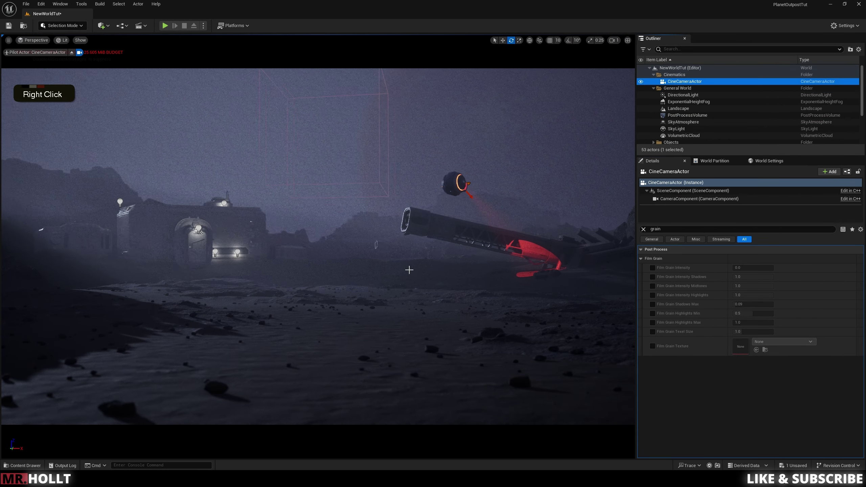
{"action": "left_click", "coordinate": [652, 269]}
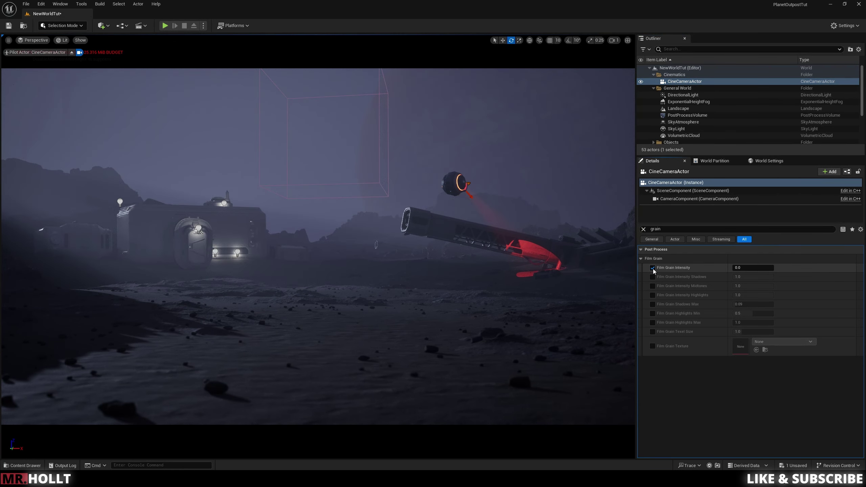
On the PostProcessVolume, enable the Film Grain Shadows, Midtones and Highlights intensity overrides and set Shadows Max to about 0.17.
{"action": "left_click", "coordinate": [688, 115]}
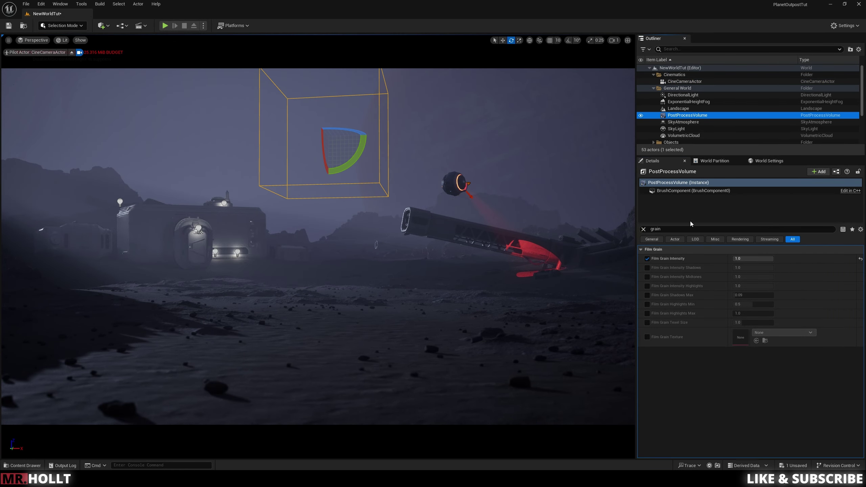
{"action": "left_click", "coordinate": [647, 268]}
{"action": "left_click", "coordinate": [647, 277]}
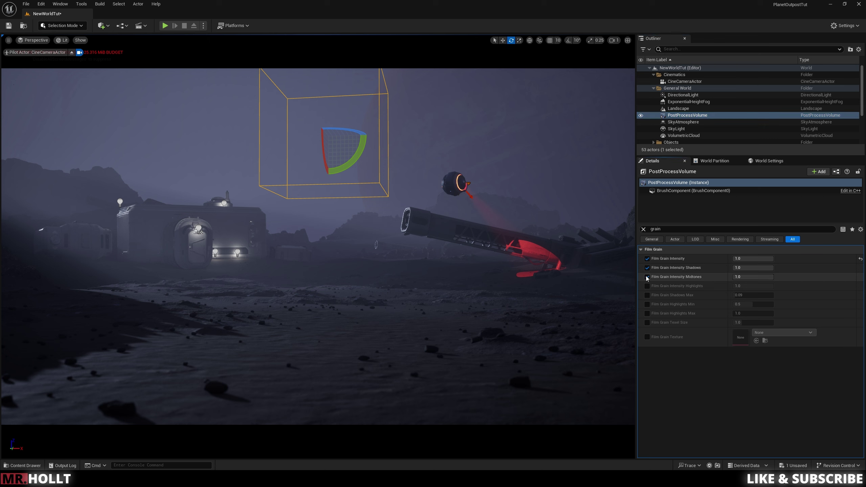
{"action": "left_click", "coordinate": [647, 286]}
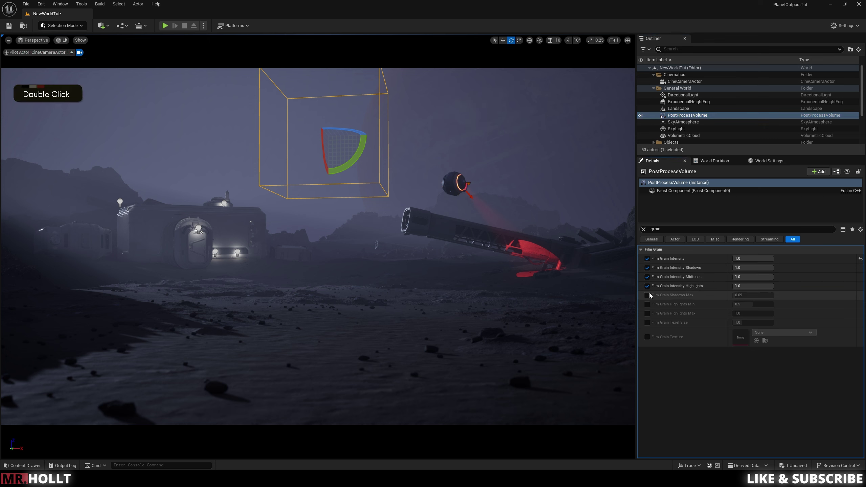
{"action": "left_click", "coordinate": [647, 295]}
{"action": "left_click_drag", "start_coordinate": [747, 295], "coordinate": [743, 295]}
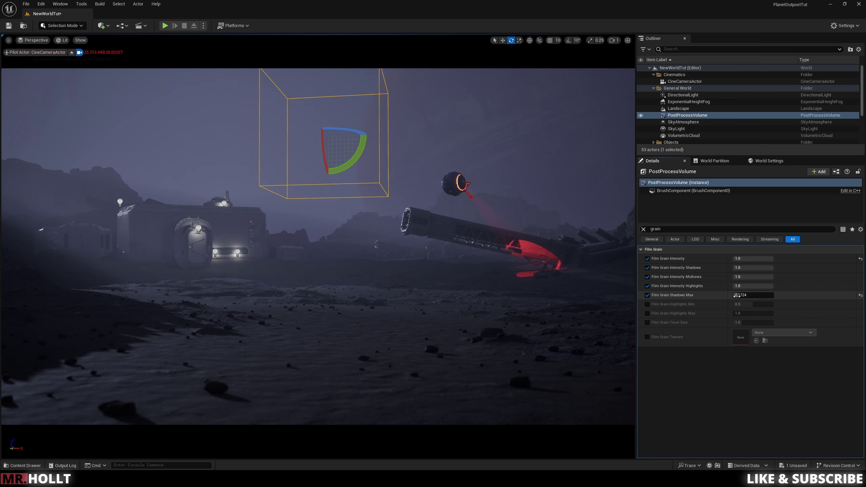
Clear the "grain" filter to bring back the full list of PostProcessVolume properties.
{"action": "left_click", "coordinate": [643, 229]}
{"action": "scroll", "coordinate": [677, 363], "scroll_direction": "down", "scroll_amount": 5}
{"action": "scroll", "coordinate": [677, 363], "scroll_direction": "down", "scroll_amount": 5}
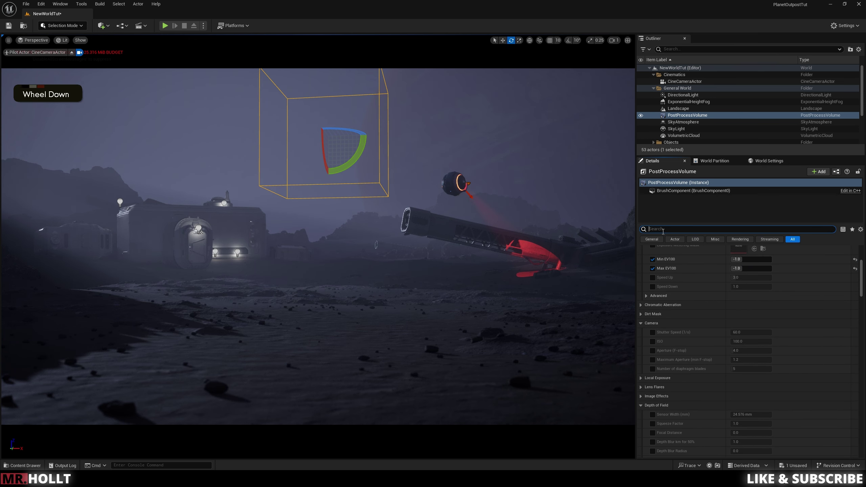
{"action": "left_click", "coordinate": [663, 230]}
{"action": "type", "text": "hel"}
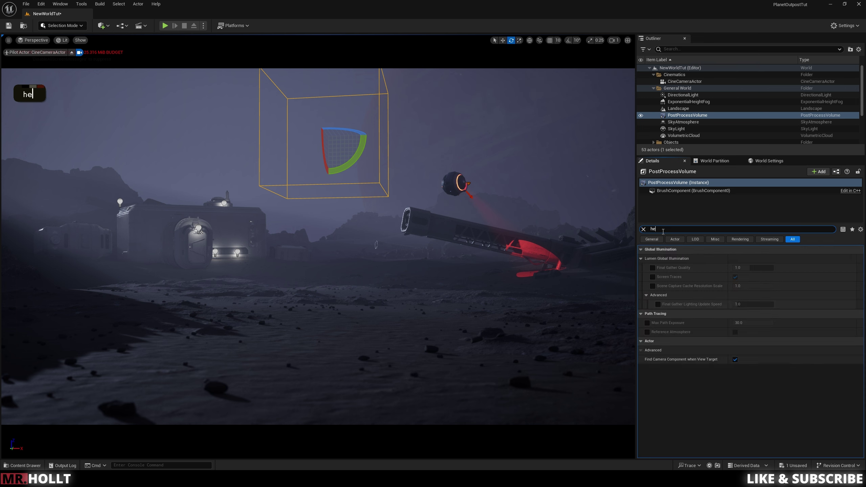
{"action": "key", "text": "BackSpace"}
{"action": "key", "text": "BackSpace"}
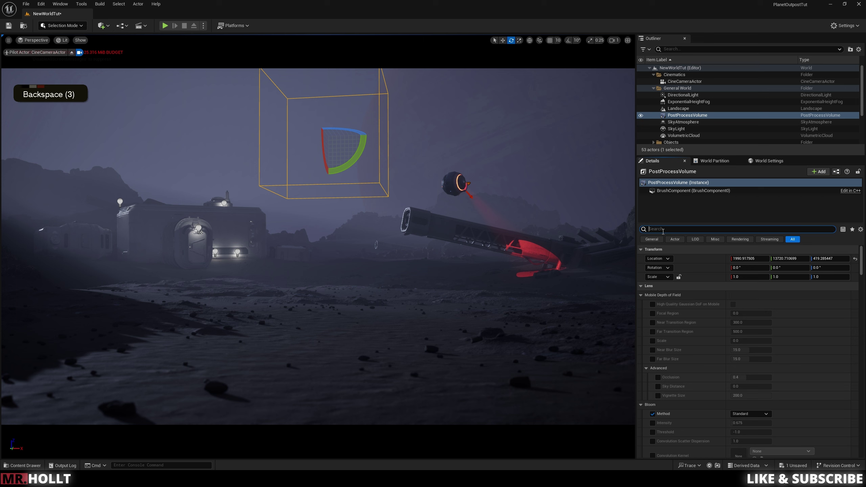
Enable the Bloom Intensity and Threshold overrides on the PostProcessVolume and set Intensity to about 2.6.
{"action": "scroll", "coordinate": [685, 318], "scroll_direction": "down", "scroll_amount": 1}
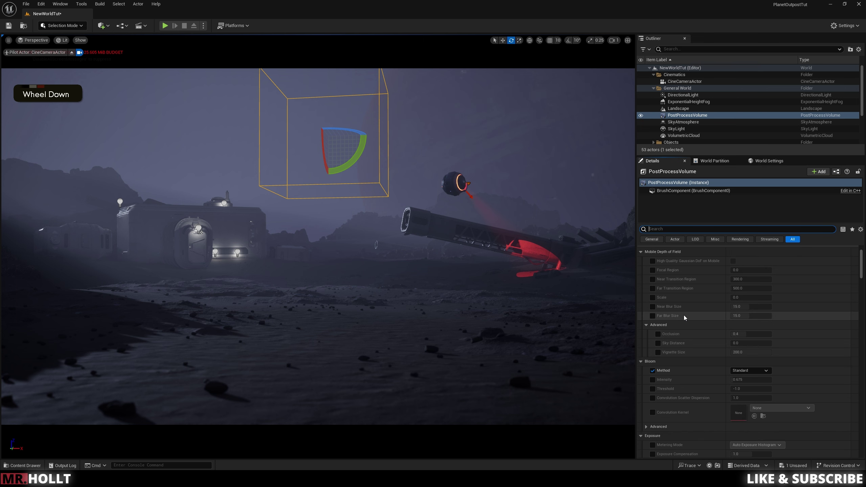
{"action": "scroll", "coordinate": [684, 317], "scroll_direction": "down", "scroll_amount": 1}
{"action": "left_click", "coordinate": [652, 349]}
{"action": "left_click", "coordinate": [653, 357]}
{"action": "mouse_move", "coordinate": [737, 348]}
{"action": "left_mouse_down"}
{"action": "mouse_move", "coordinate": [744, 347]}
{"action": "mouse_move", "coordinate": [740, 356]}
{"action": "left_mouse_up"}
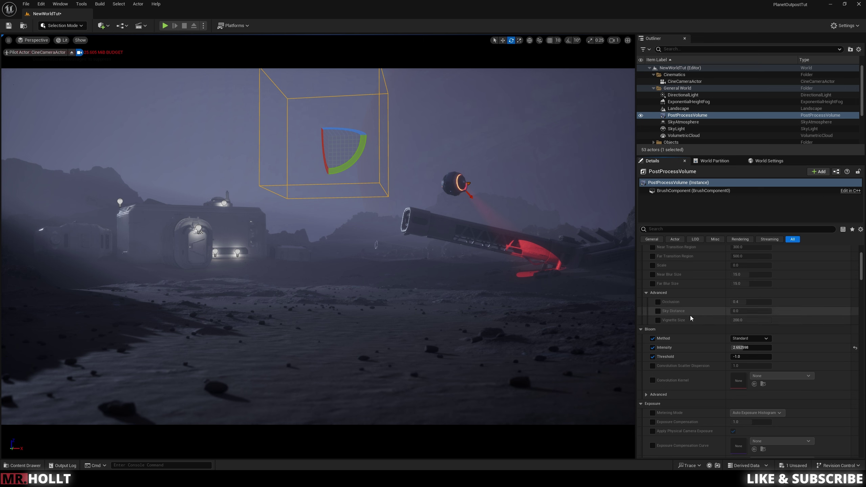
Filter the PostProcessVolume's properties for "film" and set Film Slope to about 0.958.
{"action": "scroll", "coordinate": [663, 350], "scroll_direction": "down", "scroll_amount": 3}
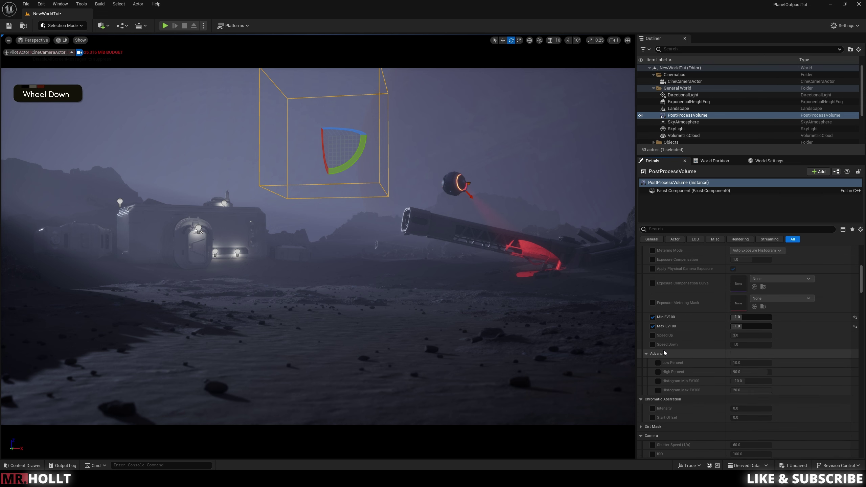
{"action": "scroll", "coordinate": [663, 350], "scroll_direction": "down", "scroll_amount": 5}
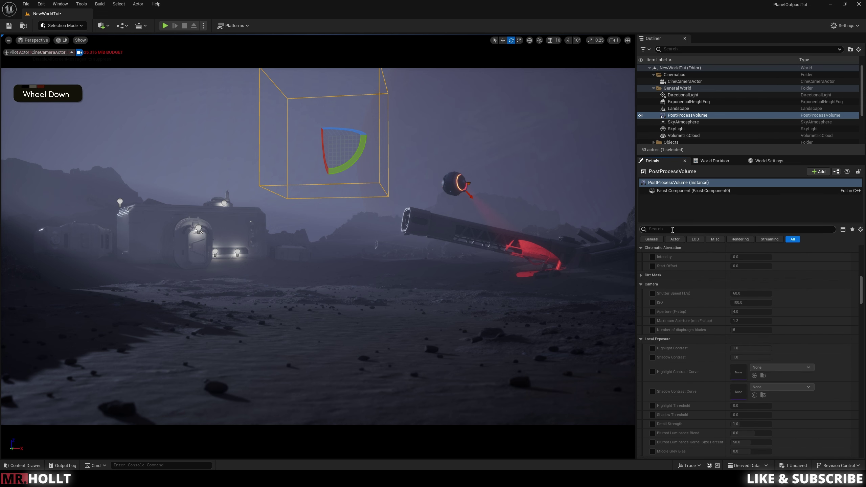
{"action": "left_click", "coordinate": [666, 230]}
{"action": "type", "text": "film"}
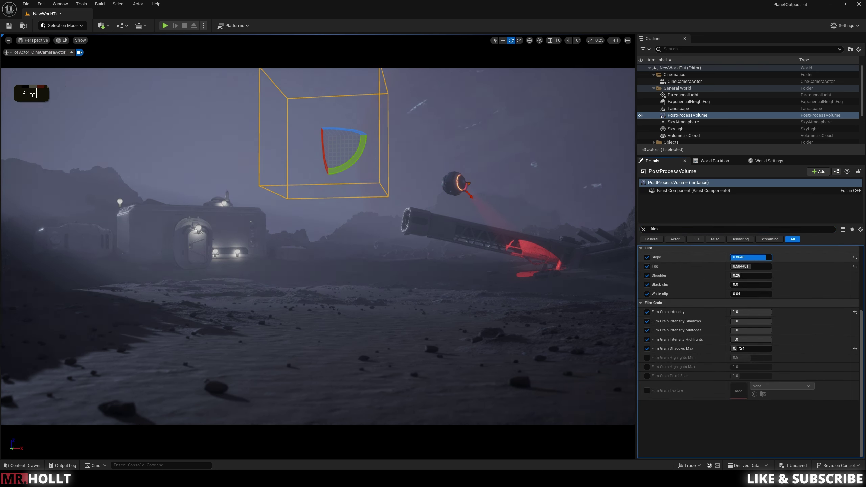
{"action": "mouse_move", "coordinate": [767, 257]}
{"action": "left_mouse_down"}
{"action": "mouse_move", "coordinate": [736, 257]}
{"action": "mouse_move", "coordinate": [761, 257]}
{"action": "left_mouse_up"}
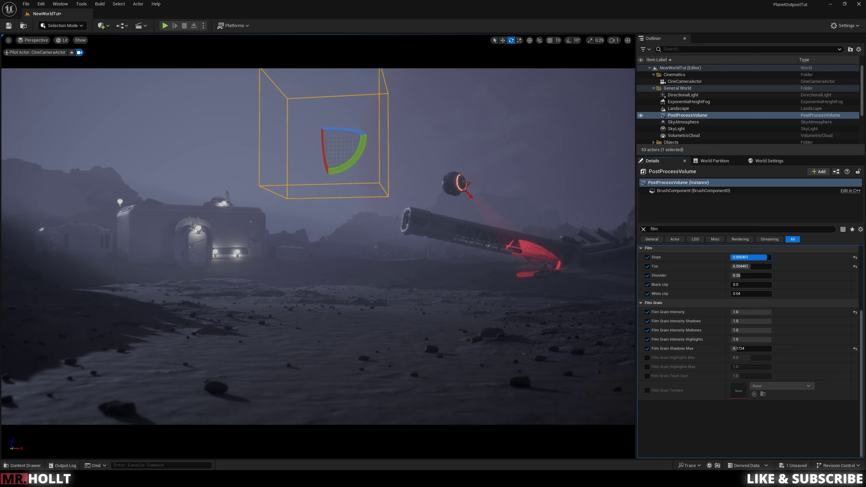
{"action": "left_click_drag", "start_coordinate": [768, 257], "coordinate": [768, 257]}
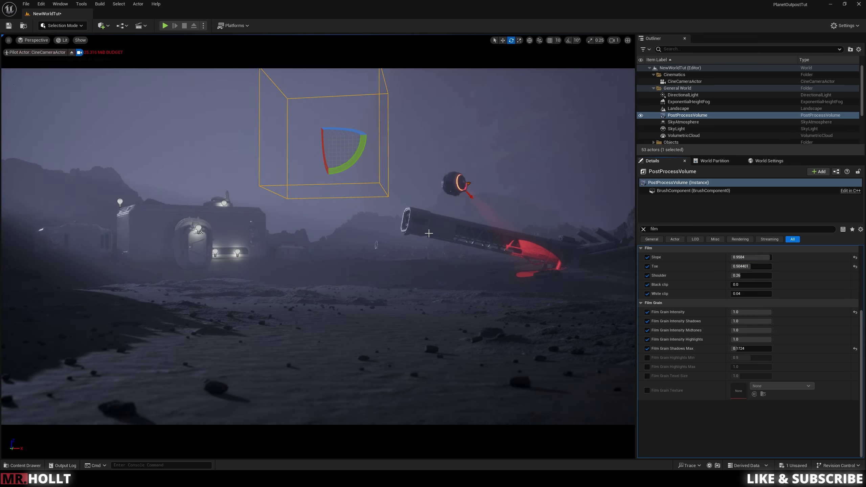
Disable the Film overrides for Slope, Toe, Shoulder, Black clip and White clip.
{"action": "left_click", "coordinate": [646, 257]}
{"action": "left_click", "coordinate": [647, 267]}
{"action": "left_click", "coordinate": [647, 275]}
{"action": "left_click", "coordinate": [647, 285]}
{"action": "left_click", "coordinate": [647, 294]}
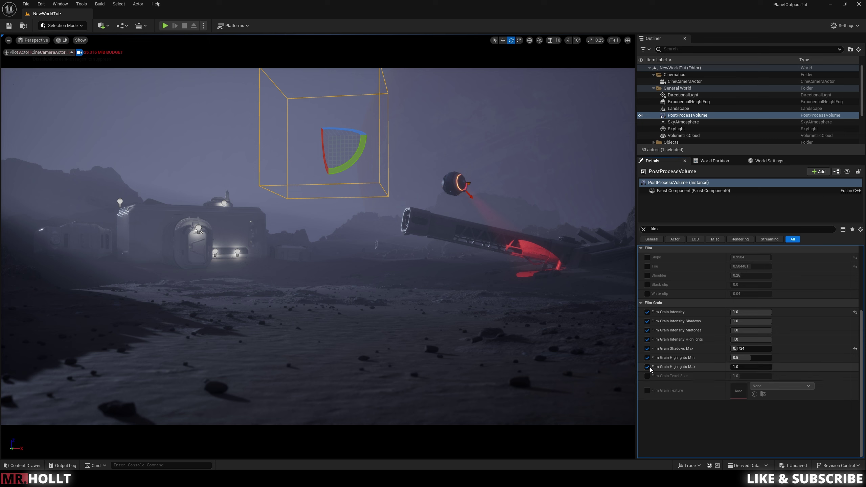
Enable Film Grain Highlights Min, Highlights Max and Texel Size, setting them to about 0.58, 2.9 and 0.235, and Shadows Max to about 0.42.
{"action": "double_click", "coordinate": [649, 375]}
{"action": "left_click_drag", "start_coordinate": [753, 376], "coordinate": [746, 349]}
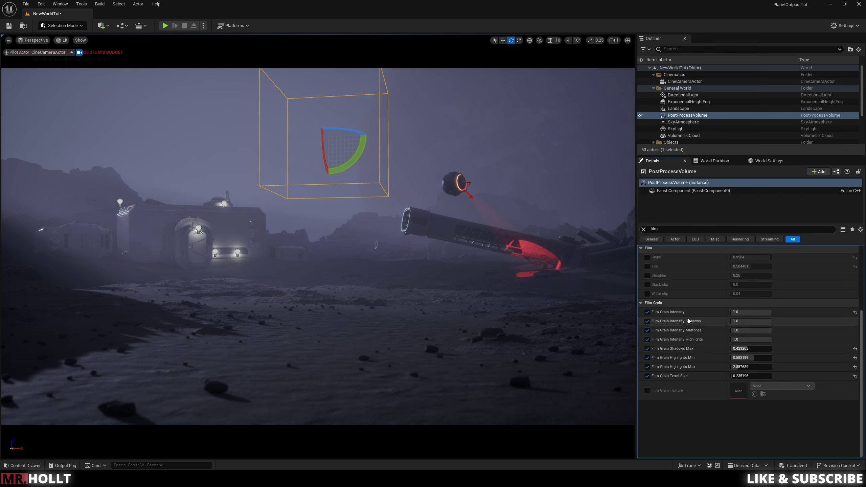
{"action": "left_click_drag", "start_coordinate": [750, 312], "coordinate": [771, 312]}
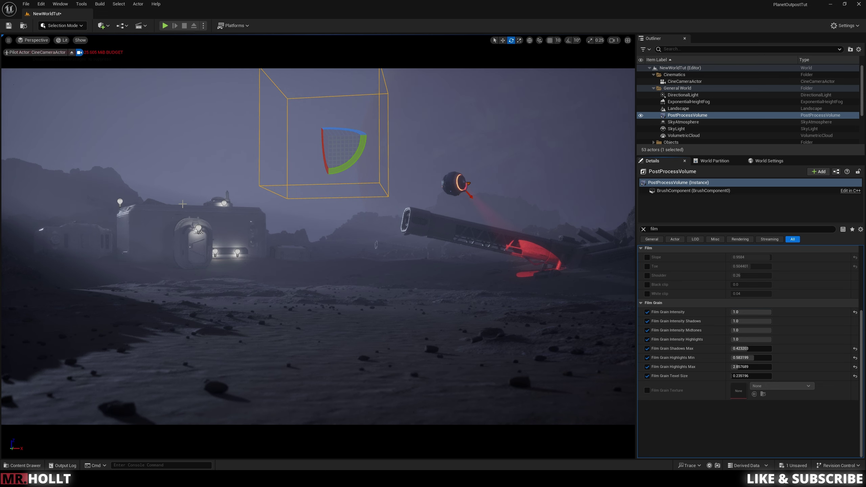
Stop piloting the CineCameraActor and examine the film grain across the terrain from the free perspective view.
{"action": "left_click", "coordinate": [72, 52]}
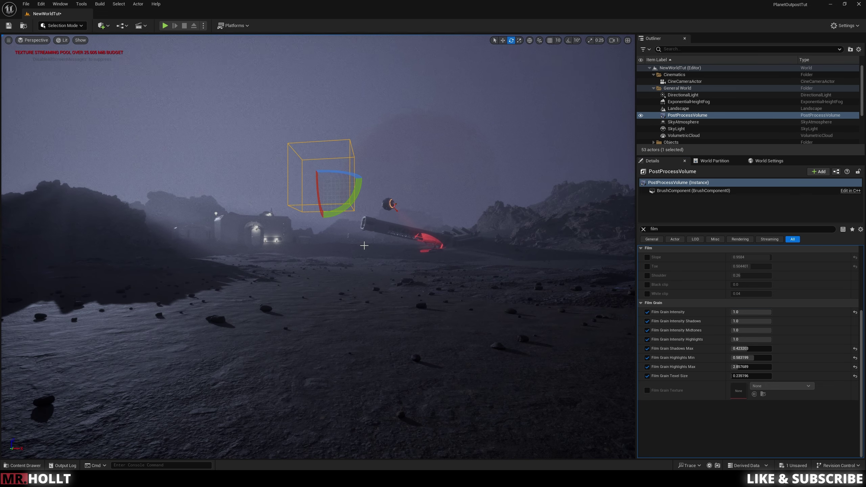
{"action": "right_click_drag", "start_coordinate": [387, 238], "coordinate": [388, 244]}
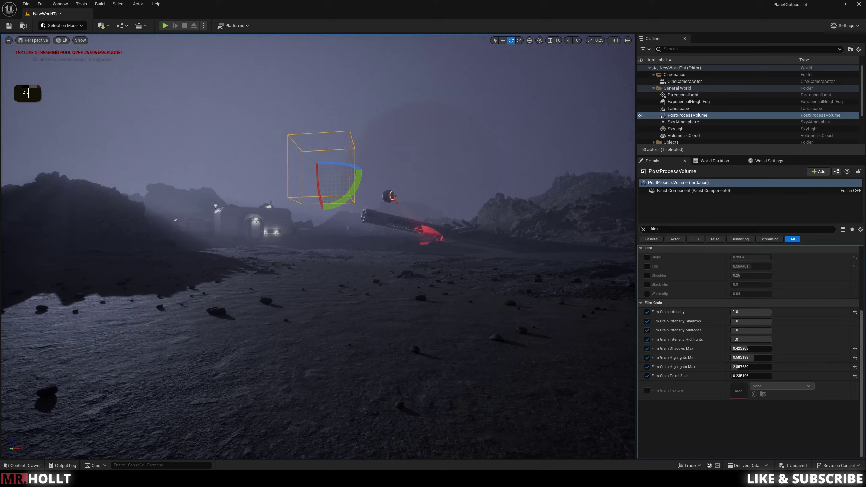
{"action": "key", "text": "e"}
{"action": "key", "text": "q"}
{"action": "key", "text": "q"}
{"action": "left_click_drag", "start_coordinate": [745, 312], "coordinate": [760, 313]}
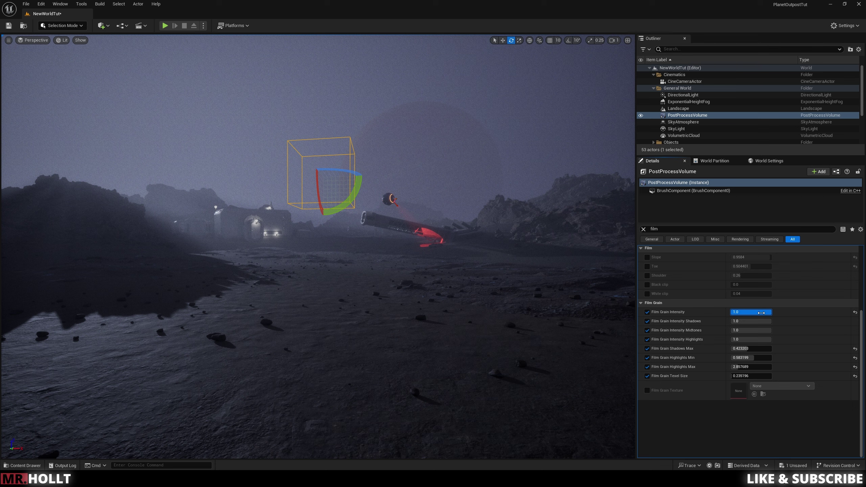
{"action": "key", "text": "w"}
{"action": "key", "text": "w"}
{"action": "key", "text": "w"}
{"action": "right_click_drag", "start_coordinate": [448, 315], "coordinate": [449, 372]}
{"action": "key", "text": "s"}
{"action": "key", "text": "s"}
{"action": "right_click_drag", "start_coordinate": [385, 340], "coordinate": [385, 340]}
{"action": "key", "text": "w"}
{"action": "key", "text": "q"}
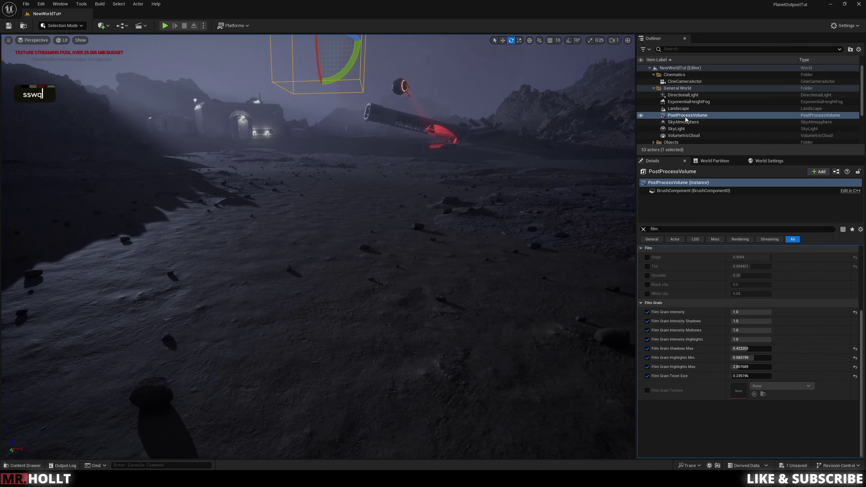
Select the Landscape, clear the "film" property filter, then enable Nanite and build its Nanite data.
{"action": "left_click", "coordinate": [678, 109]}
{"action": "key", "text": "s"}
{"action": "right_click_drag", "start_coordinate": [350, 303], "coordinate": [355, 299]}
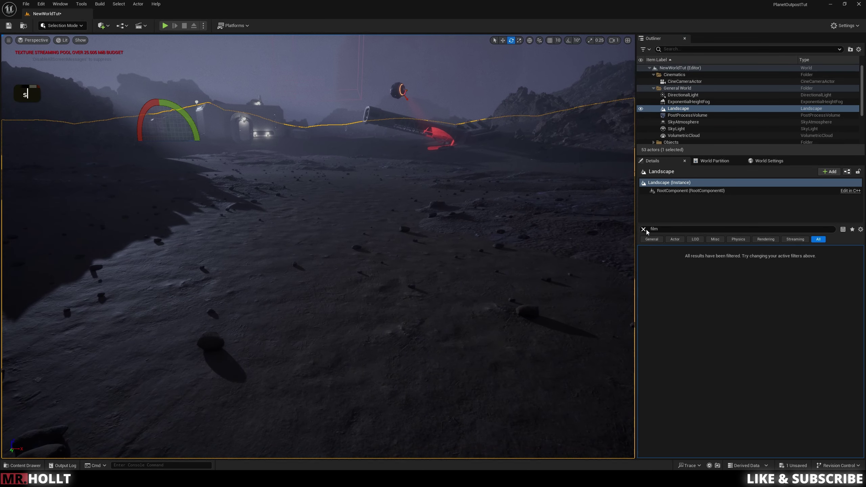
{"action": "left_click", "coordinate": [643, 230]}
{"action": "right_click_drag", "start_coordinate": [443, 260], "coordinate": [447, 255]}
{"action": "key", "text": "q"}
{"action": "key", "text": "e"}
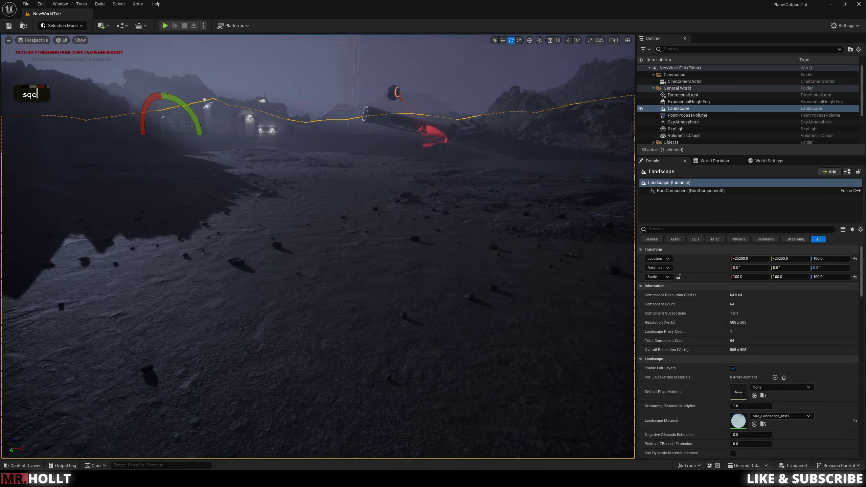
{"action": "scroll", "coordinate": [730, 356], "scroll_direction": "down", "scroll_amount": 1}
{"action": "scroll", "coordinate": [730, 356], "scroll_direction": "down", "scroll_amount": 5}
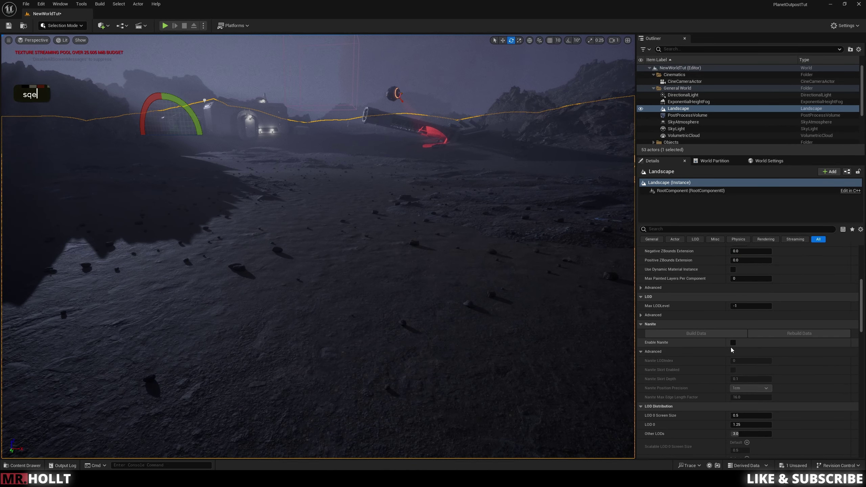
{"action": "left_click", "coordinate": [733, 343]}
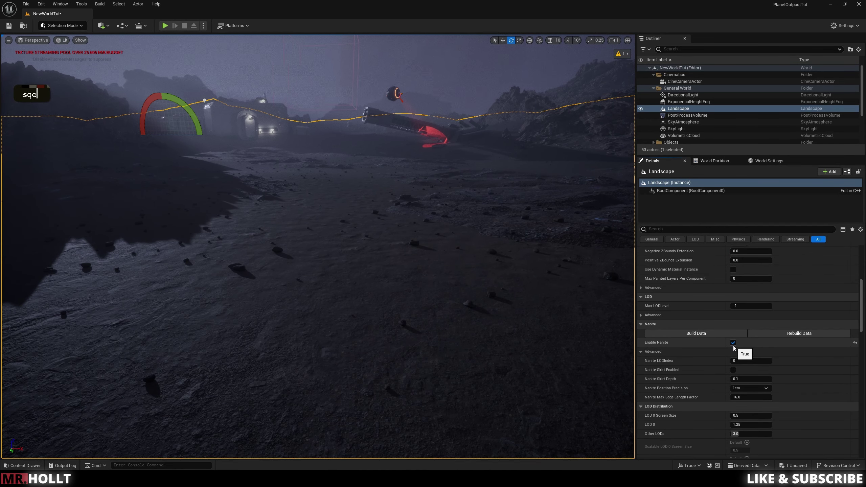
{"action": "left_click", "coordinate": [701, 334]}
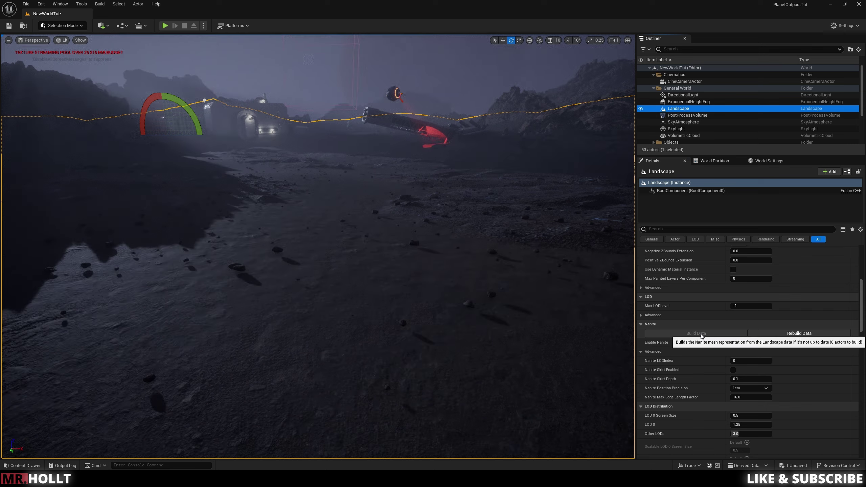
Examine the Landscape's surface and outer edge up close by flying low across the terrain.
{"action": "mouse_move", "coordinate": [477, 273]}
{"action": "right_mouse_down"}
{"action": "mouse_move", "coordinate": [501, 265]}
{"action": "mouse_move", "coordinate": [488, 294]}
{"action": "mouse_move", "coordinate": [486, 273]}
{"action": "mouse_move", "coordinate": [621, 275]}
{"action": "mouse_move", "coordinate": [627, 284]}
{"action": "mouse_move", "coordinate": [484, 275]}
{"action": "right_mouse_up"}
{"action": "key", "text": "w"}
{"action": "key", "text": "w"}
{"action": "key", "text": "w"}
{"action": "key", "text": "w"}
{"action": "key", "text": "w"}
{"action": "key", "text": "w"}
{"action": "key", "text": "s"}
{"action": "key", "text": "s"}
{"action": "scroll", "coordinate": [484, 275], "scroll_direction": "down", "scroll_amount": 1}
{"action": "scroll", "coordinate": [484, 275], "scroll_direction": "down", "scroll_amount": 3}
{"action": "key", "text": "w"}
{"action": "key", "text": "w"}
{"action": "key", "text": "w"}
{"action": "key", "text": "w"}
{"action": "key", "text": "w"}
{"action": "key", "text": "w"}
{"action": "key", "text": "w"}
{"action": "key", "text": "w"}
{"action": "key", "text": "w"}
{"action": "key", "text": "w"}
{"action": "key", "text": "w"}
{"action": "key", "text": "w"}
{"action": "key", "text": "w"}
{"action": "key", "text": "w"}
{"action": "key", "text": "w"}
{"action": "key", "text": "w"}
{"action": "key", "text": "a"}
{"action": "key", "text": "a"}
{"action": "key", "text": "a"}
{"action": "key", "text": "a"}
{"action": "key", "text": "q"}
{"action": "key", "text": "q"}
{"action": "key", "text": "q"}
{"action": "key", "text": "q"}
{"action": "key", "text": "e"}
{"action": "key", "text": "e"}
{"action": "key", "text": "w"}
{"action": "key", "text": "ctrl+space"}
{"action": "left_click", "coordinate": [499, 222]}
{"action": "right_click_drag", "start_coordinate": [499, 222], "coordinate": [500, 222]}
{"action": "key", "text": "w"}
{"action": "key", "text": "w"}
{"action": "key", "text": "w"}
{"action": "key", "text": "w"}
{"action": "key", "text": "w"}
{"action": "key", "text": "w"}
{"action": "key", "text": "w"}
{"action": "key", "text": "w"}
{"action": "key", "text": "w"}
{"action": "key", "text": "w"}
{"action": "key", "text": "w"}
{"action": "key", "text": "w"}
{"action": "key", "text": "w"}
{"action": "key", "text": "q"}
{"action": "key", "text": "q"}
{"action": "key", "text": "e"}
{"action": "right_click_drag", "start_coordinate": [334, 217], "coordinate": [334, 218]}
{"action": "key", "text": "w"}
{"action": "key", "text": "e"}
{"action": "key", "text": "e"}
{"action": "key", "text": "w"}
{"action": "key", "text": "e"}
{"action": "key", "text": "e"}
{"action": "key", "text": "d"}
{"action": "key", "text": "q"}
{"action": "key", "text": "d"}
{"action": "right_click_drag", "start_coordinate": [485, 207], "coordinate": [485, 207]}
{"action": "key", "text": "q"}
{"action": "key", "text": "d"}
{"action": "key", "text": "d"}
{"action": "key", "text": "d"}
{"action": "key", "text": "d"}
{"action": "key", "text": "w"}
{"action": "key", "text": "e"}
{"action": "key", "text": "e"}
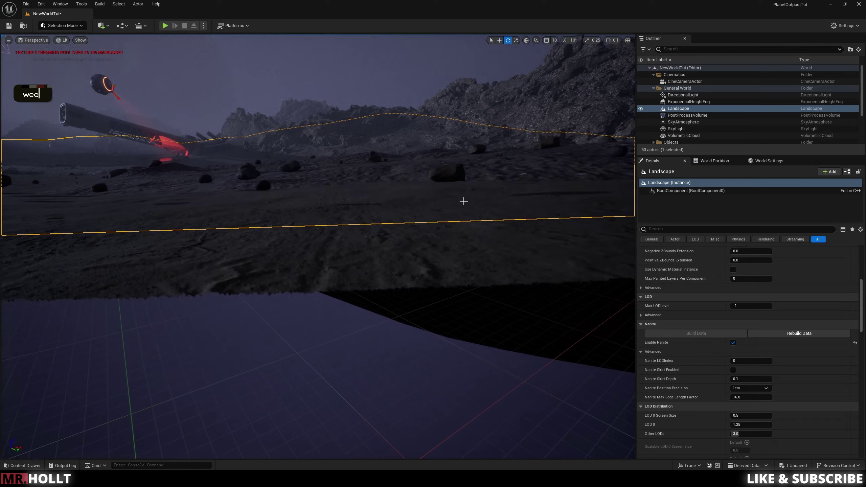
Select the scattered foliage rocks and examine from several low viewpoints how they sit relative to the terrain surface.
{"action": "left_click", "coordinate": [456, 178]}
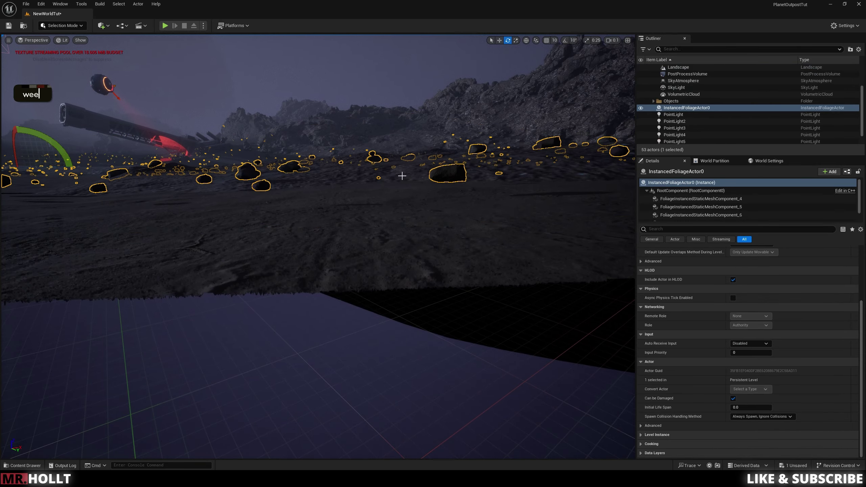
{"action": "key", "text": "w"}
{"action": "key", "text": "e"}
{"action": "right_click_drag", "start_coordinate": [456, 177], "coordinate": [380, 179]}
{"action": "key", "text": "q"}
{"action": "key", "text": "q"}
{"action": "key", "text": "q"}
{"action": "key", "text": "q"}
{"action": "key", "text": "q"}
{"action": "key", "text": "q"}
{"action": "right_click_drag", "start_coordinate": [485, 207], "coordinate": [485, 208]}
{"action": "key", "text": "e"}
{"action": "key", "text": "a"}
{"action": "key", "text": "a"}
{"action": "key", "text": "a"}
{"action": "key", "text": "a"}
{"action": "key", "text": "a"}
{"action": "key", "text": "a"}
{"action": "key", "text": "a"}
{"action": "key", "text": "a"}
{"action": "key", "text": "a"}
{"action": "key", "text": "a"}
{"action": "key", "text": "a"}
{"action": "key", "text": "a"}
{"action": "key", "text": "a"}
{"action": "key", "text": "a"}
{"action": "key", "text": "a"}
{"action": "key", "text": "a"}
{"action": "key", "text": "a"}
{"action": "key", "text": "a"}
{"action": "key", "text": "a"}
{"action": "key", "text": "a"}
{"action": "key", "text": "a"}
{"action": "key", "text": "a"}
{"action": "key", "text": "a"}
{"action": "key", "text": "a"}
{"action": "key", "text": "a"}
{"action": "key", "text": "w"}
{"action": "key", "text": "e"}
{"action": "key", "text": "q"}
{"action": "key", "text": "q"}
{"action": "key", "text": "q"}
{"action": "right_click_drag", "start_coordinate": [380, 215], "coordinate": [380, 215]}
{"action": "key", "text": "e"}
{"action": "key", "text": "e"}
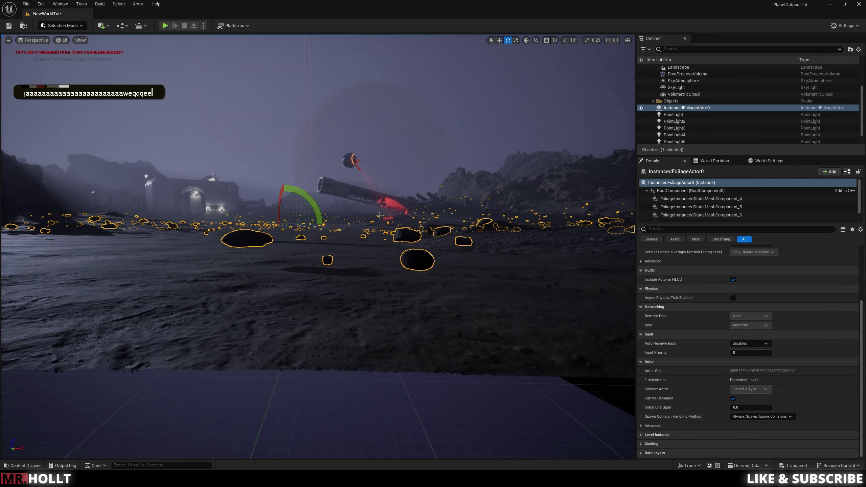
Select the Landscape and the foliage rocks in turn and compare their positions from farther back.
{"action": "left_click", "coordinate": [255, 299]}
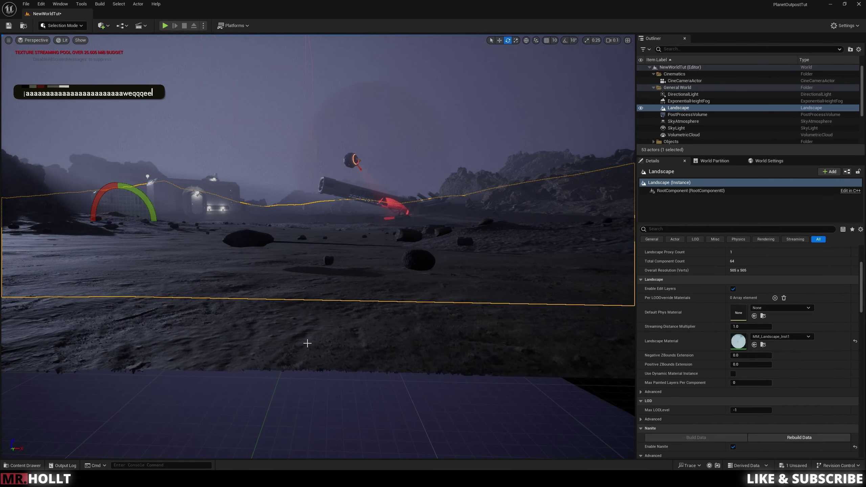
{"action": "left_click", "coordinate": [423, 262]}
{"action": "right_click_drag", "start_coordinate": [287, 339], "coordinate": [287, 339]}
{"action": "key", "text": "s"}
{"action": "key", "text": "e"}
{"action": "key", "text": "a"}
{"action": "key", "text": "s"}
{"action": "key", "text": "s"}
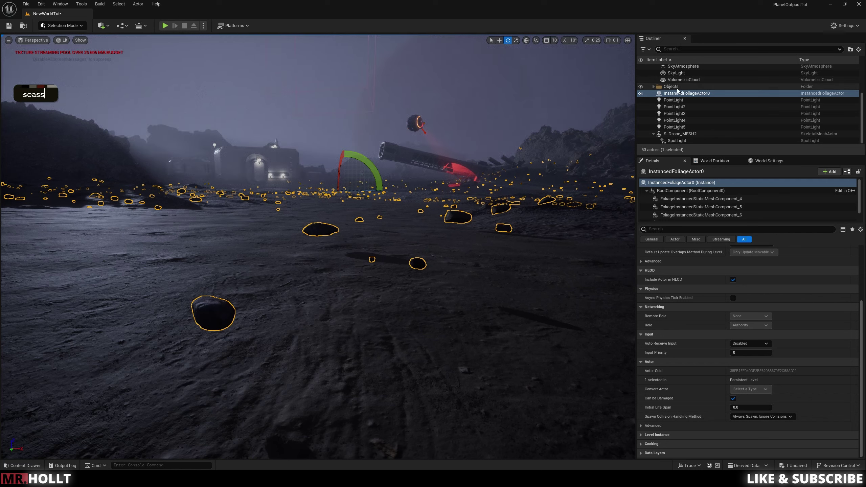
Open the Landscape's material instance, enable the Nanite Override Material and Displacement Scaling overrides, and set the displacement Magnitude to 1.0.
{"action": "scroll", "coordinate": [679, 102], "scroll_direction": "up", "scroll_amount": 4}
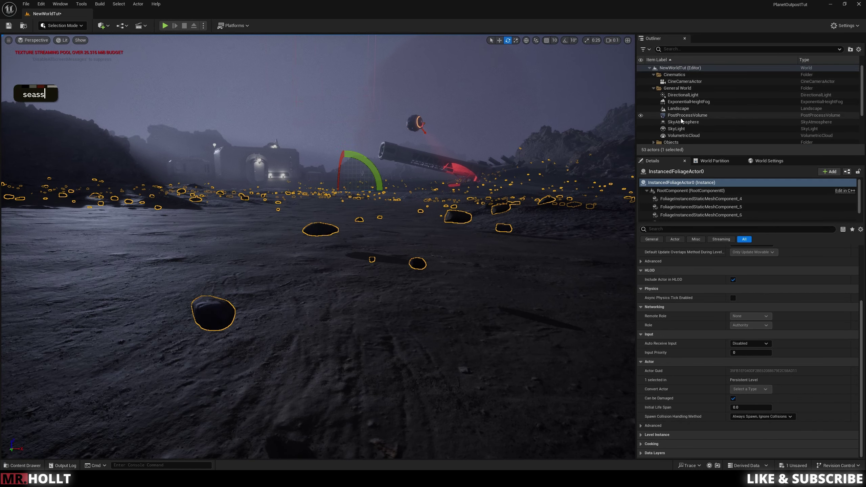
{"action": "left_click", "coordinate": [678, 108]}
{"action": "double_click", "coordinate": [738, 340]}
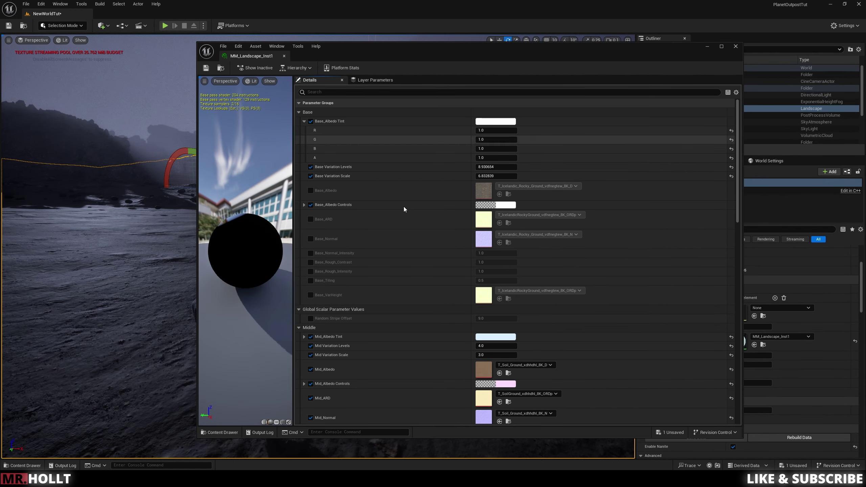
{"action": "scroll", "coordinate": [397, 300], "scroll_direction": "down", "scroll_amount": 3}
{"action": "scroll", "coordinate": [375, 333], "scroll_direction": "down", "scroll_amount": 15}
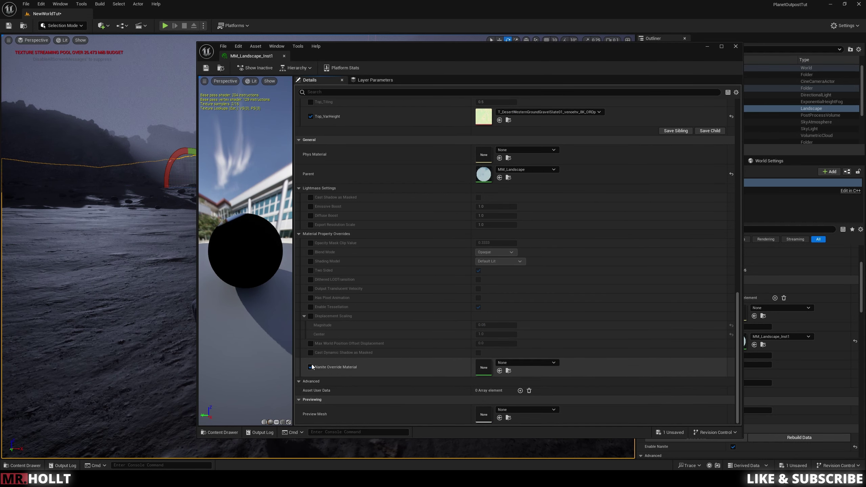
{"action": "left_click", "coordinate": [310, 316]}
{"action": "left_click", "coordinate": [491, 325]}
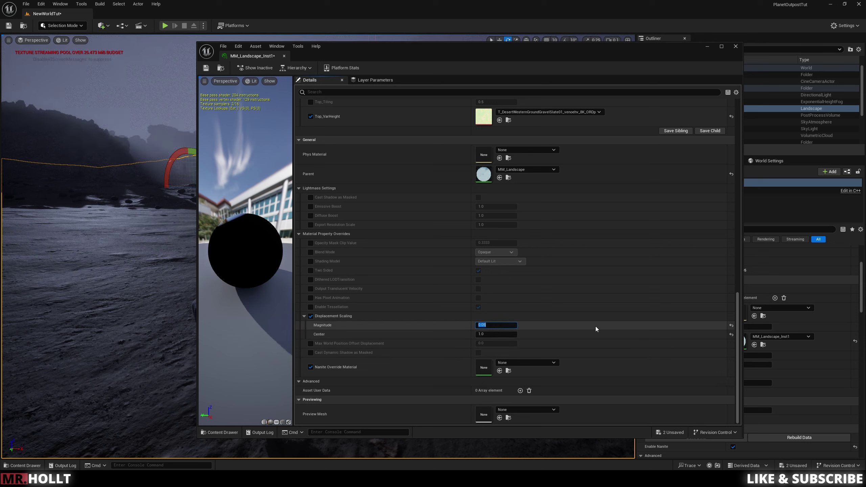
{"action": "type", "text": "1"}
{"action": "key", "text": "Return"}
Save the MM_Landscape_Inst1 material instance and minimize its editor window.
{"action": "right_click_drag", "start_coordinate": [143, 164], "coordinate": [239, 131]}
{"action": "key", "text": "w"}
{"action": "key", "text": "e"}
{"action": "key", "text": "s"}
{"action": "left_click", "coordinate": [206, 68]}
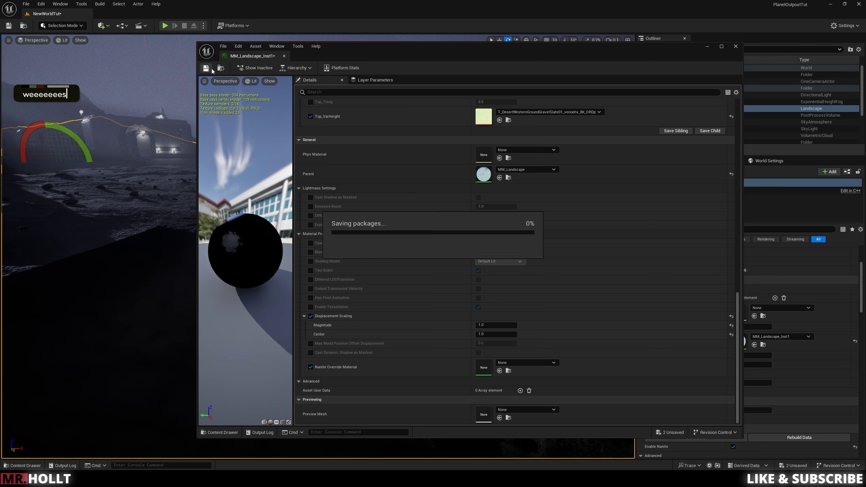
{"action": "left_click", "coordinate": [706, 48]}
Examine the displaced landscape surface up close, from above and from beneath the terrain.
{"action": "key", "text": "s"}
{"action": "key", "text": "e"}
{"action": "right_click_drag", "start_coordinate": [565, 254], "coordinate": [654, 256]}
{"action": "key", "text": "q"}
{"action": "key", "text": "s"}
{"action": "key", "text": "w"}
{"action": "key", "text": "w"}
{"action": "key", "text": "q"}
{"action": "key", "text": "q"}
{"action": "key", "text": "q"}
{"action": "key", "text": "q"}
{"action": "key", "text": "q"}
{"action": "key", "text": "q"}
{"action": "key", "text": "q"}
{"action": "key", "text": "q"}
{"action": "key", "text": "q"}
{"action": "key", "text": "d"}
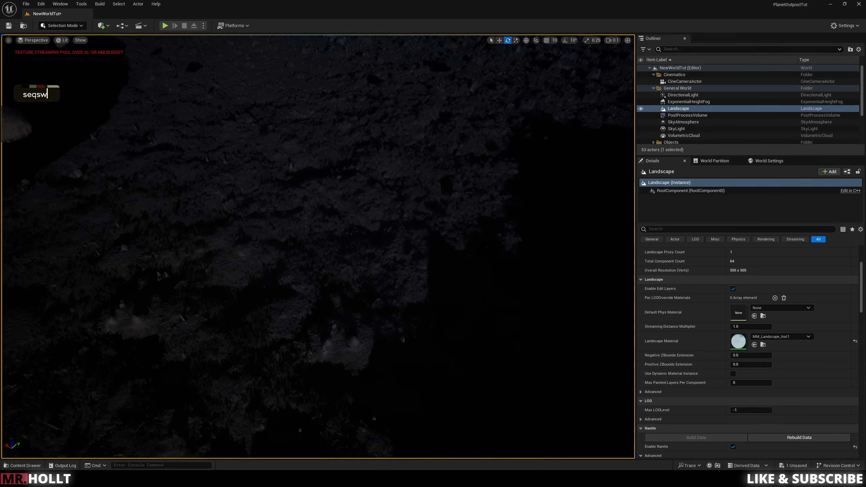
{"action": "key", "text": "d"}
{"action": "key", "text": "e"}
{"action": "key", "text": "e"}
{"action": "key", "text": "e"}
{"action": "key", "text": "e"}
{"action": "key", "text": "e"}
{"action": "key", "text": "e"}
{"action": "key", "text": "e"}
{"action": "key", "text": "e"}
{"action": "key", "text": "e"}
{"action": "key", "text": "e"}
{"action": "key", "text": "e"}
{"action": "key", "text": "e"}
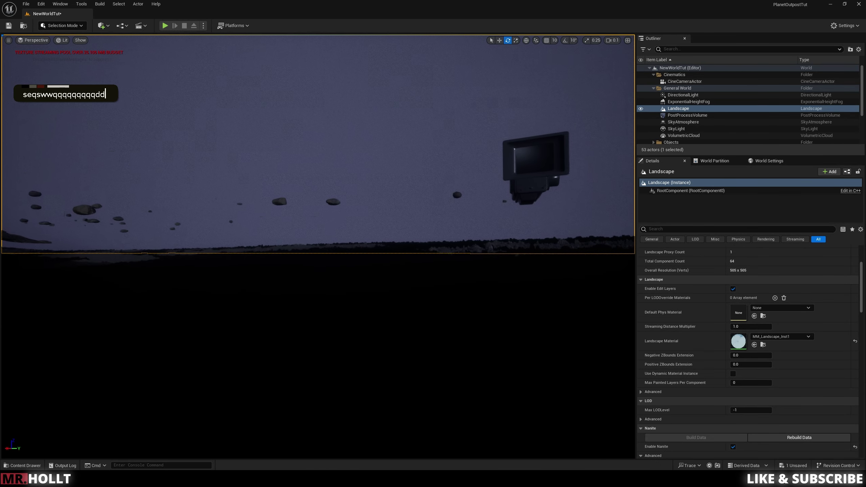
{"action": "key", "text": "e"}
{"action": "key", "text": "e"}
{"action": "key", "text": "e"}
{"action": "key", "text": "e"}
{"action": "key", "text": "e"}
{"action": "key", "text": "e"}
{"action": "key", "text": "e"}
{"action": "key", "text": "e"}
{"action": "key", "text": "e"}
{"action": "key", "text": "e"}
{"action": "key", "text": "e"}
{"action": "key", "text": "e"}
{"action": "right_click_drag", "start_coordinate": [287, 232], "coordinate": [285, 300]}
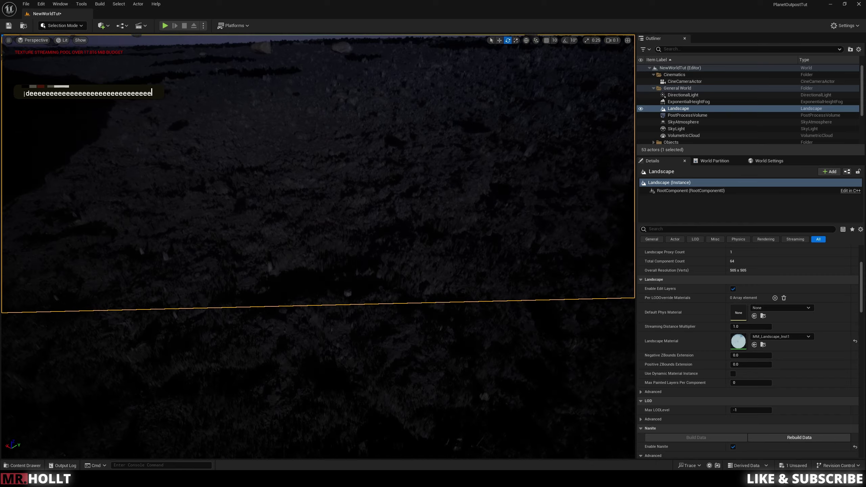
Compare the displaced terrain from a wide view facing the outpost with a close view of the foreground ground.
{"action": "right_click_drag", "start_coordinate": [309, 224], "coordinate": [269, 191]}
{"action": "key", "text": "d"}
{"action": "key", "text": "s"}
{"action": "key", "text": "s"}
{"action": "key", "text": "s"}
{"action": "key", "text": "s"}
{"action": "key", "text": "s"}
{"action": "key", "text": "s"}
{"action": "key", "text": "s"}
{"action": "key", "text": "s"}
{"action": "key", "text": "s"}
{"action": "key", "text": "s"}
{"action": "key", "text": "s"}
{"action": "key", "text": "s"}
{"action": "key", "text": "s"}
{"action": "key", "text": "s"}
{"action": "key", "text": "s"}
{"action": "key", "text": "s"}
{"action": "key", "text": "s"}
{"action": "key", "text": "s"}
{"action": "key", "text": "s"}
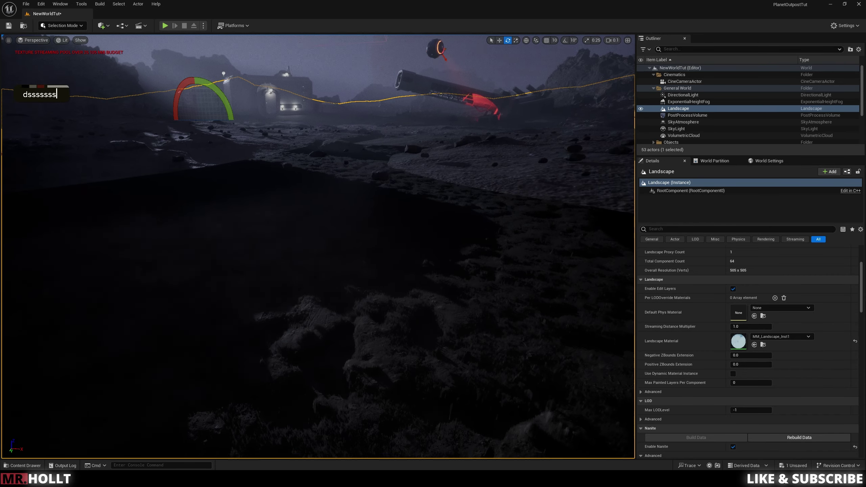
{"action": "key", "text": "s"}
{"action": "key", "text": "s"}
{"action": "key", "text": "s"}
{"action": "key", "text": "s"}
{"action": "key", "text": "s"}
{"action": "key", "text": "s"}
{"action": "key", "text": "s"}
{"action": "key", "text": "s"}
{"action": "key", "text": "s"}
{"action": "key", "text": "s"}
{"action": "key", "text": "s"}
{"action": "right_click_drag", "start_coordinate": [383, 328], "coordinate": [384, 328]}
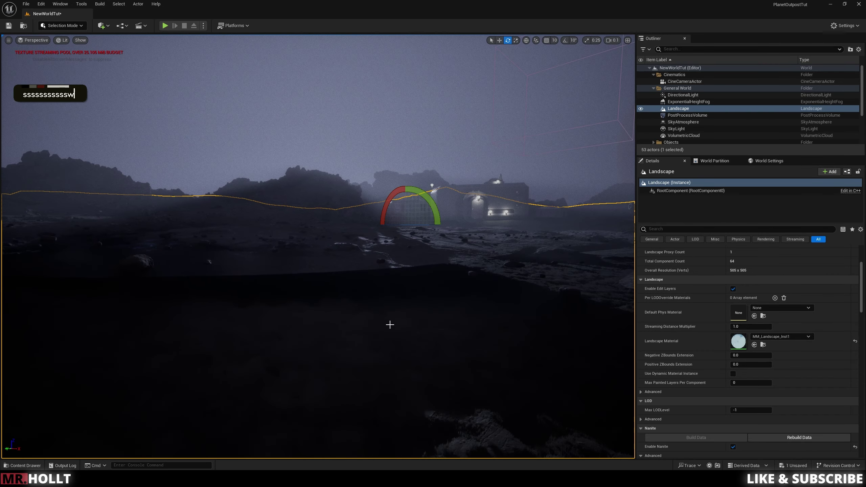
{"action": "mouse_move", "coordinate": [404, 210]}
{"action": "left_mouse_down"}
{"action": "mouse_move", "coordinate": [406, 202]}
{"action": "mouse_move", "coordinate": [406, 209]}
{"action": "left_mouse_up"}
{"action": "right_click_drag", "start_coordinate": [406, 210], "coordinate": [579, 330]}
{"action": "key", "text": "w"}
{"action": "key", "text": "a"}
{"action": "key", "text": "e"}
{"action": "right_click_drag", "start_coordinate": [310, 197], "coordinate": [310, 197]}
{"action": "right_click_drag", "start_coordinate": [316, 252], "coordinate": [316, 252]}
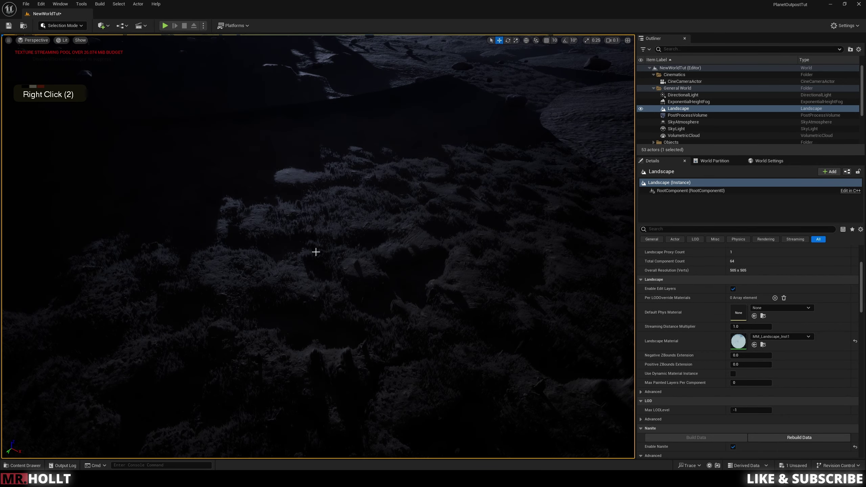
Reopen the Landscape's material instance and check the terrain and scattered rocks from a wider viewpoint.
{"action": "key", "text": "ctrl"}
{"action": "key", "text": "ctrl"}
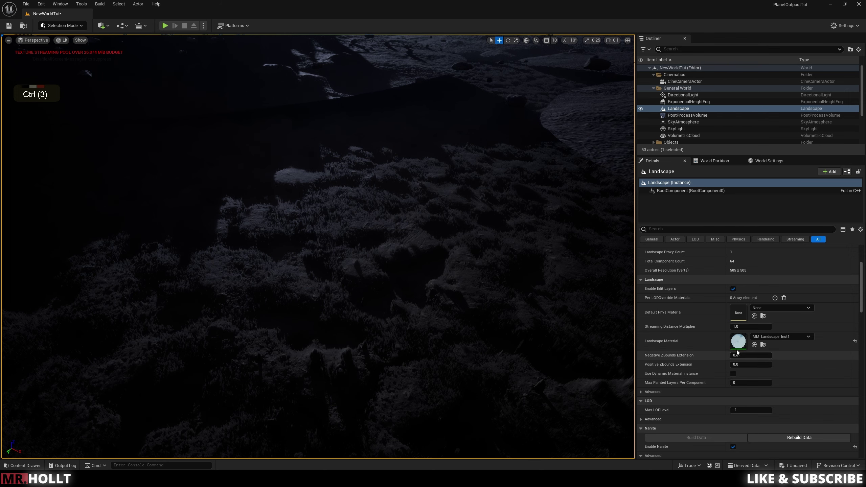
{"action": "double_click", "coordinate": [737, 343]}
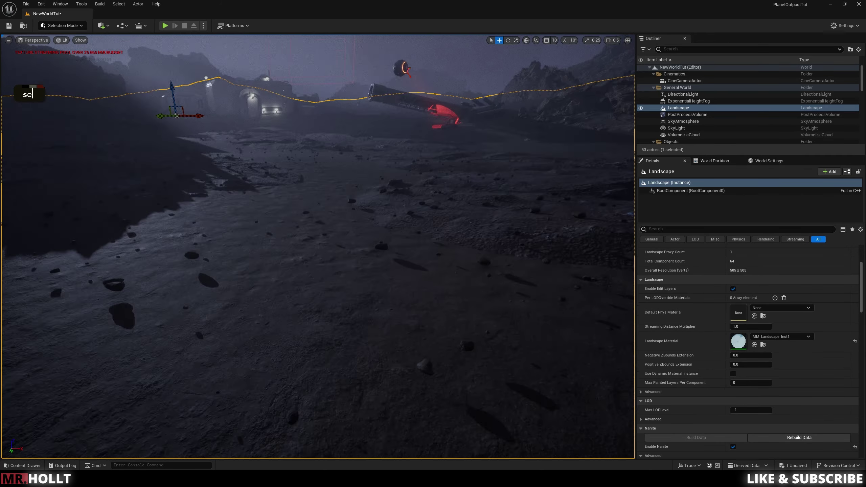
{"action": "key", "text": "s"}
{"action": "key", "text": "e"}
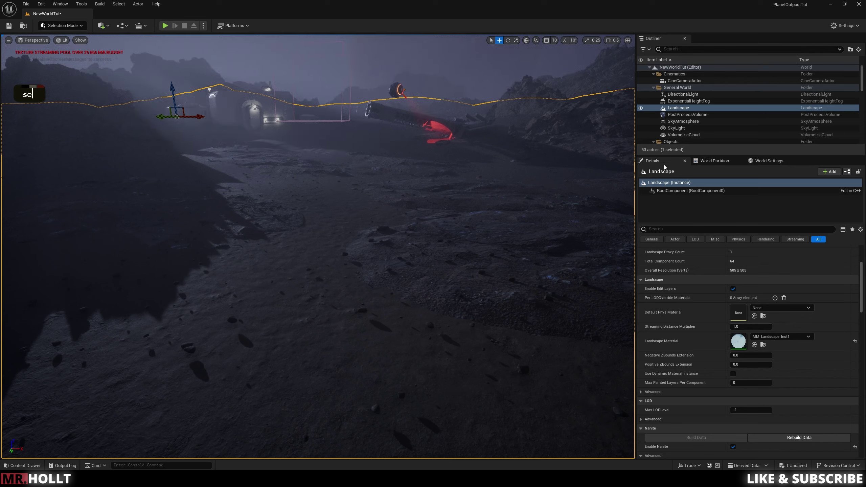
Switch to Foliage mode and look through the Outliner for the instanced foliage actor.
{"action": "left_click", "coordinate": [73, 25]}
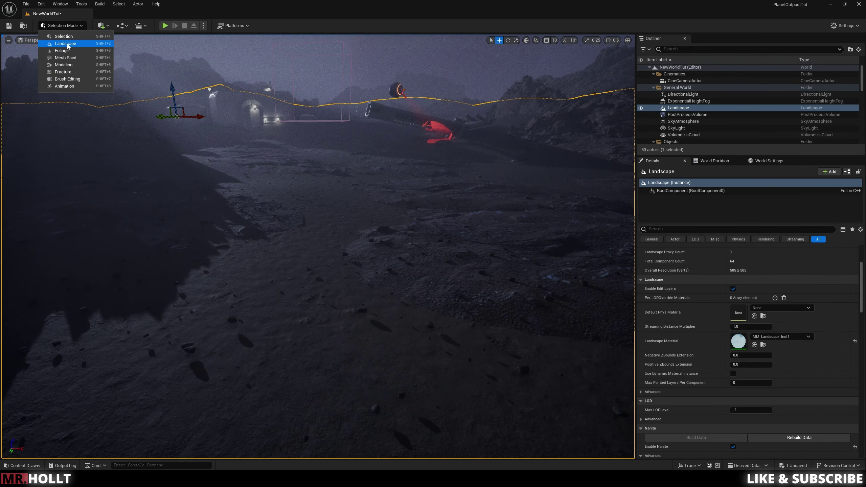
{"action": "left_click", "coordinate": [96, 52]}
{"action": "scroll", "coordinate": [707, 123], "scroll_direction": "down", "scroll_amount": 5}
{"action": "scroll", "coordinate": [702, 127], "scroll_direction": "down", "scroll_amount": 10}
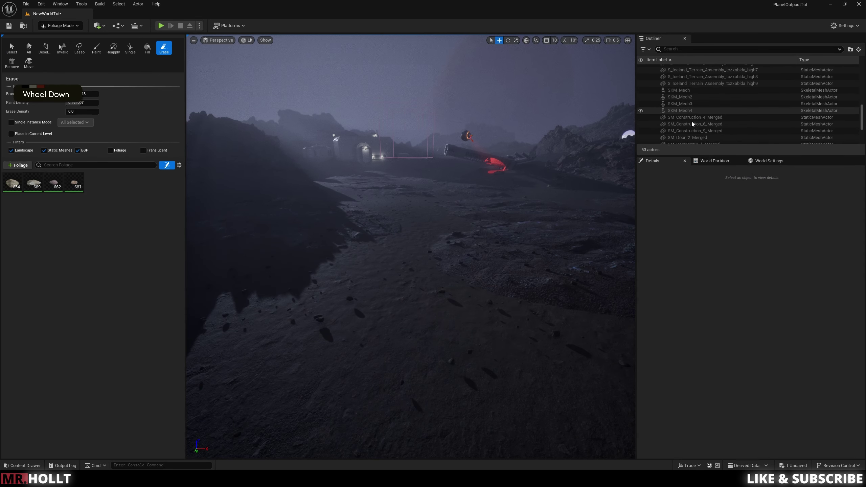
{"action": "scroll", "coordinate": [853, 136], "scroll_direction": "up", "scroll_amount": 15}
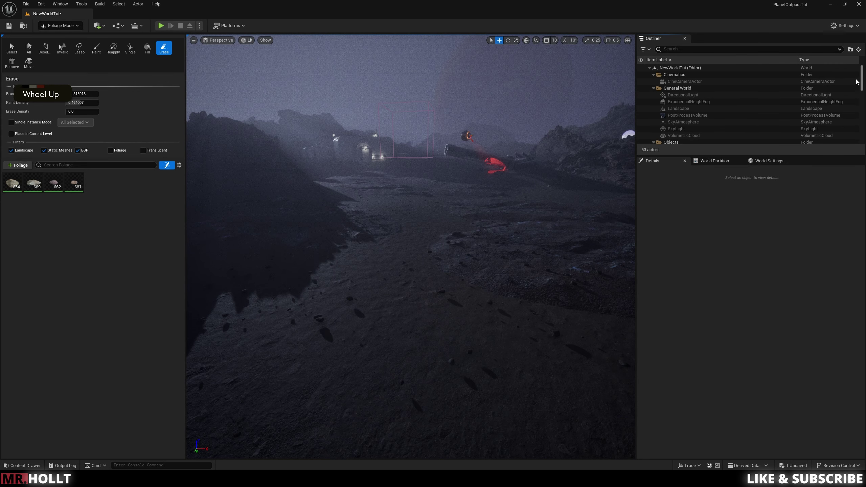
{"action": "mouse_move", "coordinate": [861, 83]}
{"action": "left_mouse_down"}
{"action": "mouse_move", "coordinate": [861, 153]}
{"action": "mouse_move", "coordinate": [850, 73]}
{"action": "left_mouse_up"}
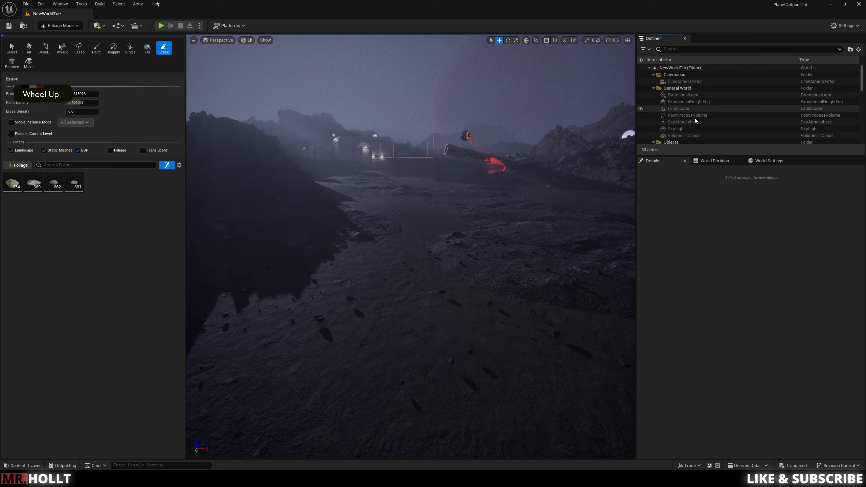
{"action": "scroll", "coordinate": [687, 120], "scroll_direction": "down", "scroll_amount": 3}
{"action": "scroll", "coordinate": [689, 104], "scroll_direction": "up", "scroll_amount": 3}
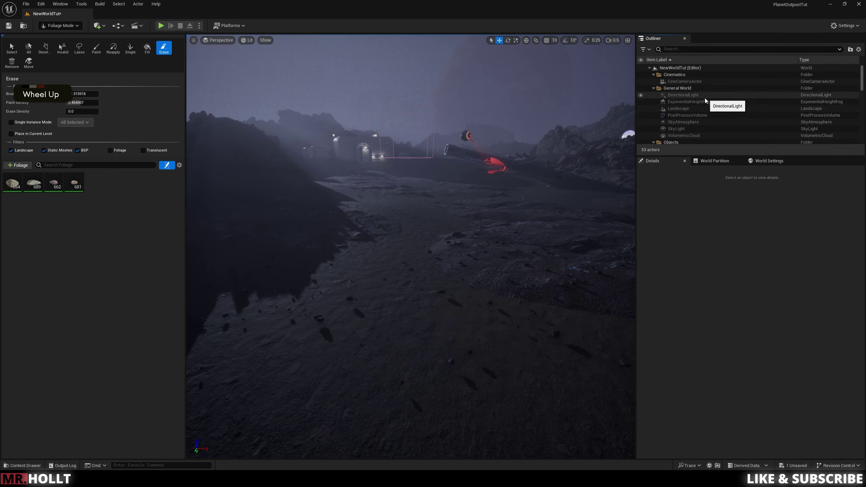
{"action": "scroll", "coordinate": [695, 119], "scroll_direction": "down", "scroll_amount": 10}
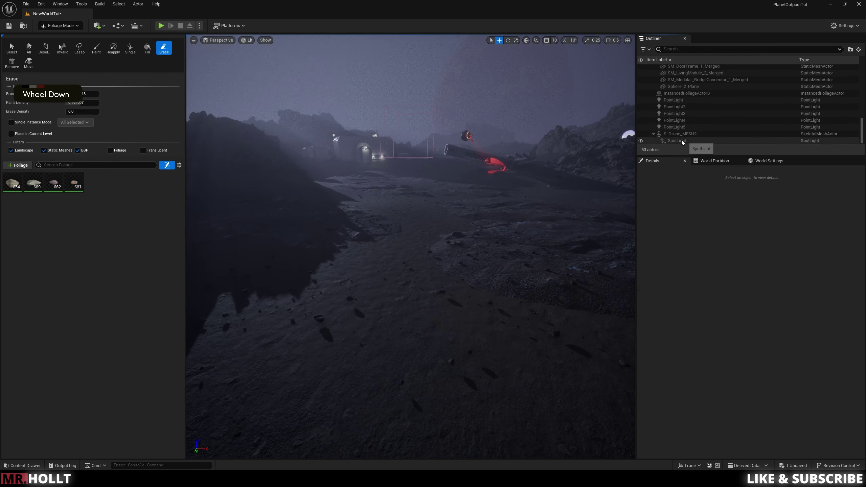
Return to Selection mode and delete InstancedFoliageActor0 from the level.
{"action": "double_click", "coordinate": [687, 94]}
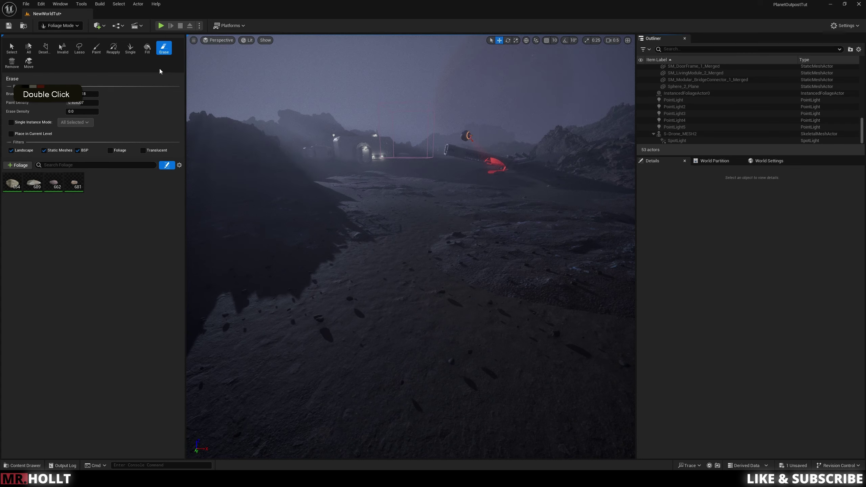
{"action": "left_click", "coordinate": [63, 27]}
{"action": "left_click", "coordinate": [62, 37]}
{"action": "left_click", "coordinate": [698, 93]}
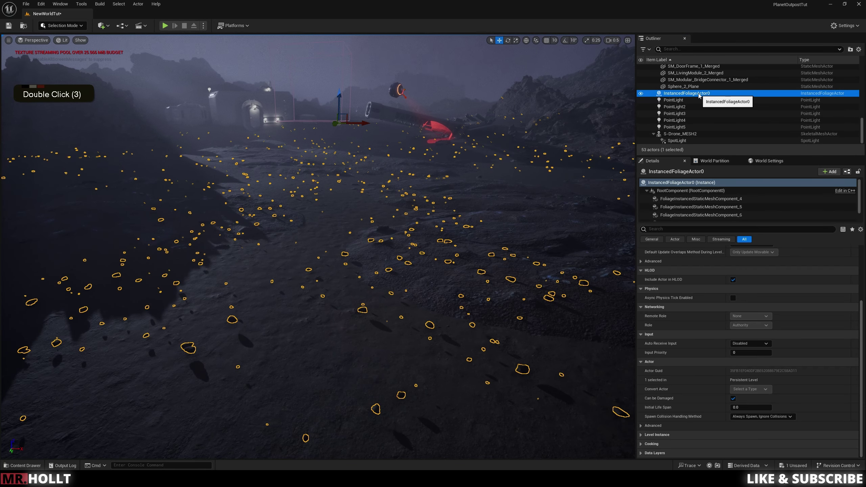
{"action": "key", "text": "Delete"}
Undo the deletion of the instanced foliage actor and go back to Foliage mode.
{"action": "left_click", "coordinate": [65, 26]}
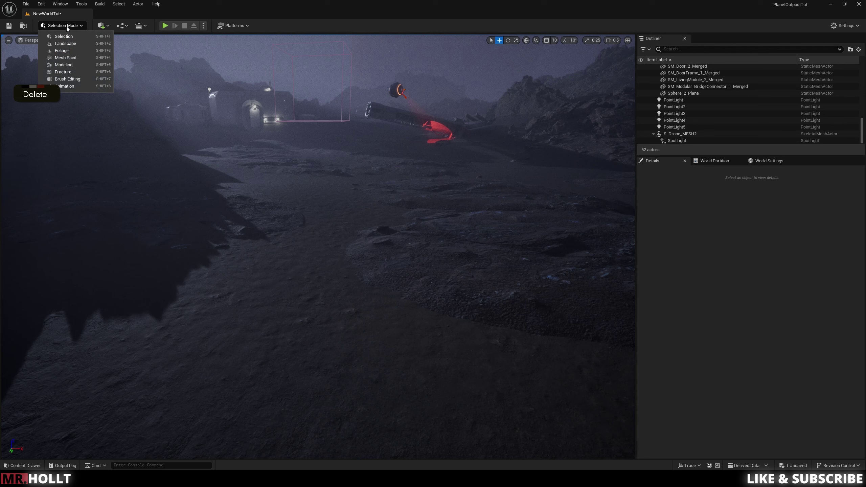
{"action": "left_click", "coordinate": [778, 109]}
{"action": "key", "text": "ctrl+z"}
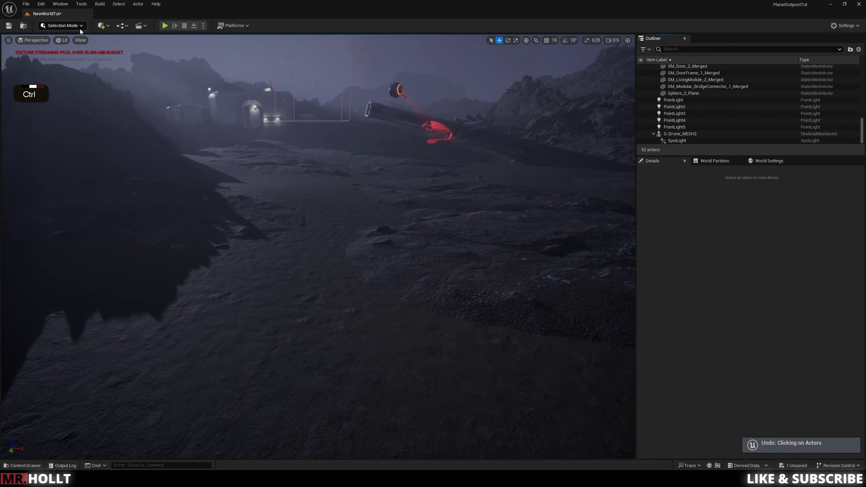
{"action": "left_click", "coordinate": [80, 26]}
{"action": "left_click", "coordinate": [65, 50]}
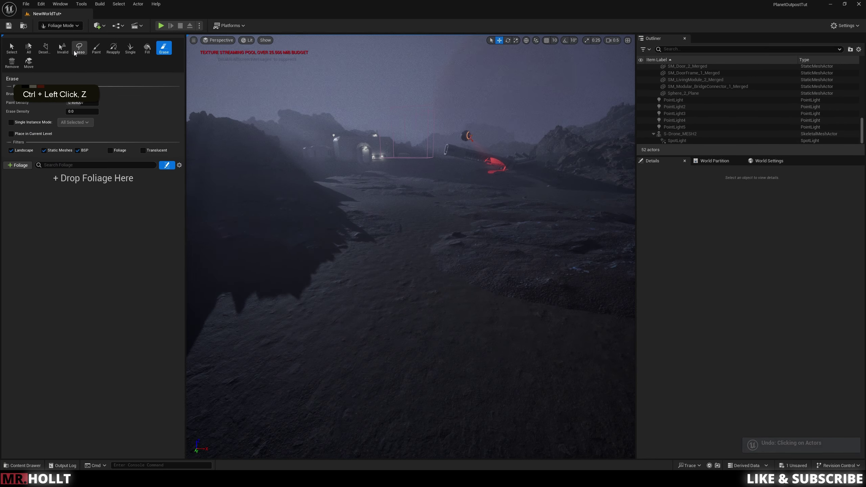
{"action": "key", "text": "ctrl+z"}
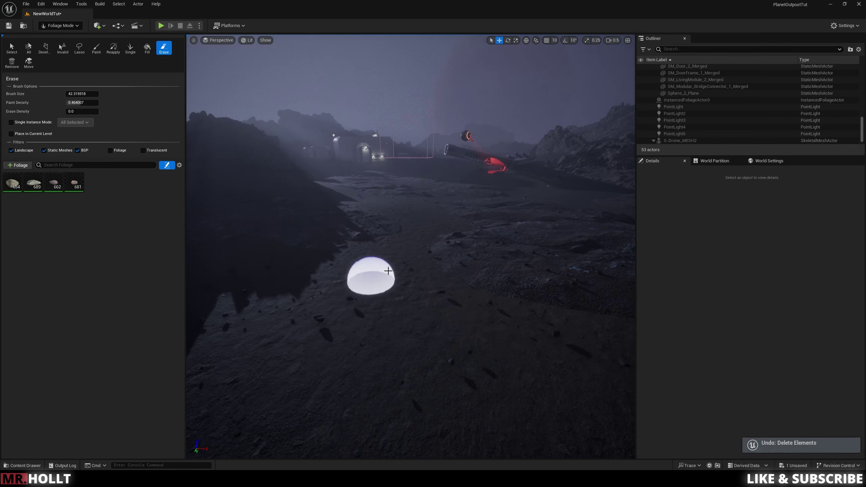
Select all four rock foliage types and erase all their instances with a brush size of 8192.
{"action": "right_click_drag", "start_coordinate": [345, 292], "coordinate": [345, 316]}
{"action": "left_click", "coordinate": [78, 186]}
{"action": "left_click", "coordinate": [12, 185], "text": "shift"}
{"action": "right_click_drag", "start_coordinate": [272, 218], "coordinate": [291, 218]}
{"action": "key", "text": "s"}
{"action": "key", "text": "e"}
{"action": "key", "text": "s"}
{"action": "key", "text": "s"}
{"action": "key", "text": "s"}
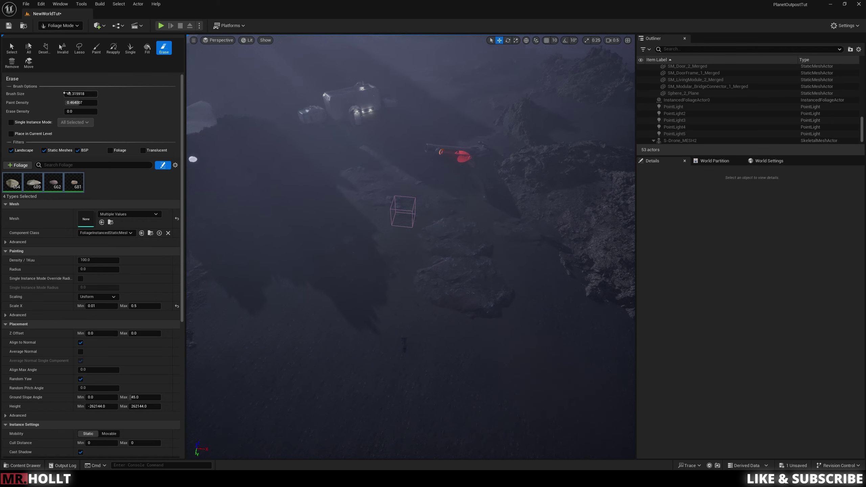
{"action": "left_click_drag", "start_coordinate": [81, 93], "coordinate": [97, 93]}
{"action": "right_click_drag", "start_coordinate": [414, 259], "coordinate": [424, 228]}
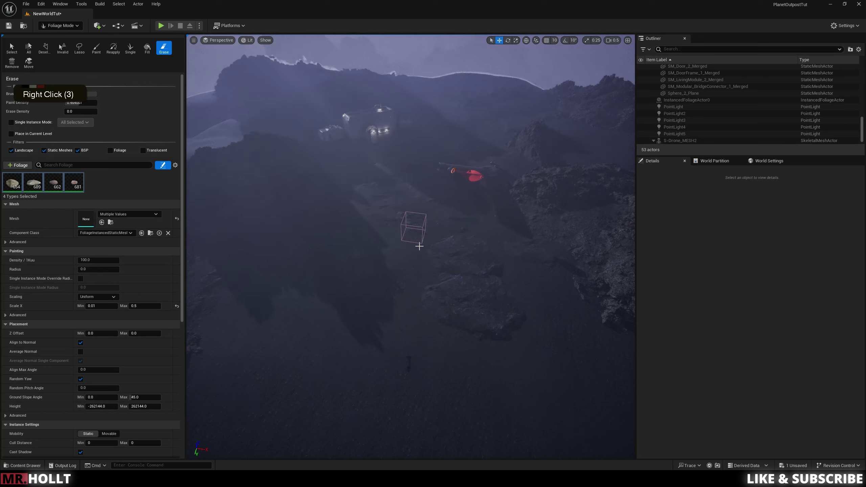
{"action": "mouse_move", "coordinate": [17, 192]}
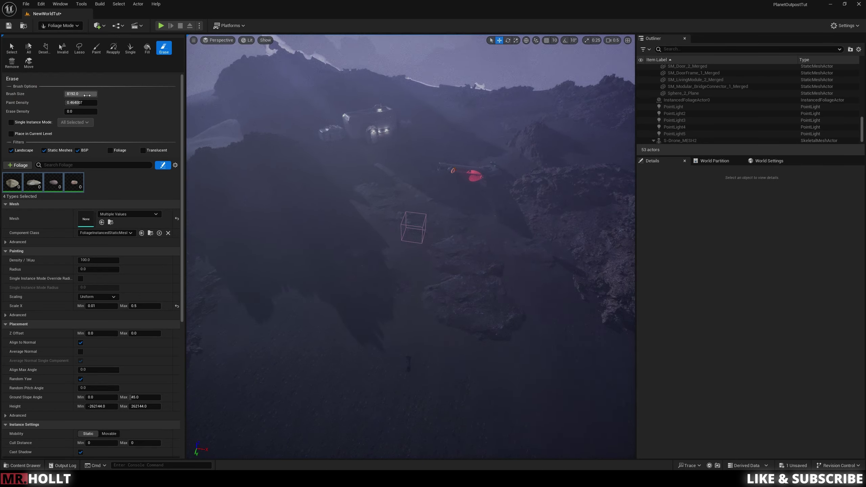
Reduce the brush size to about 196 and paint the four rock types onto the foreground terrain.
{"action": "left_click_drag", "start_coordinate": [69, 93], "coordinate": [66, 94]}
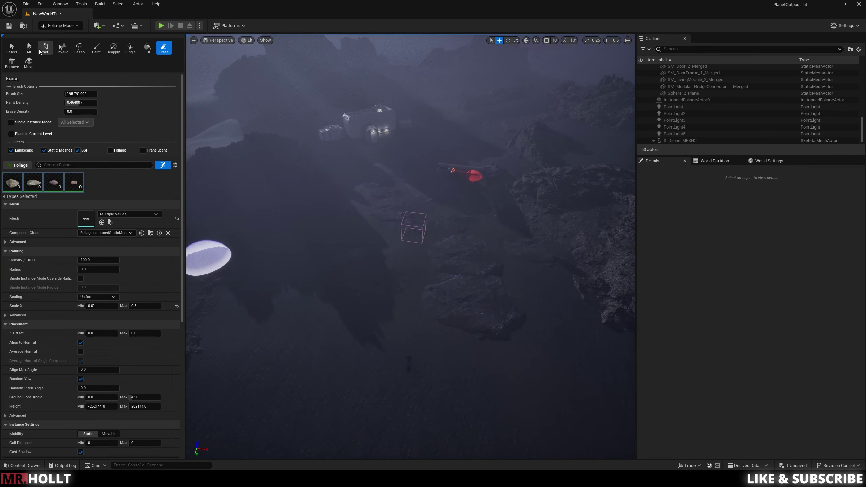
{"action": "left_click", "coordinate": [98, 54]}
{"action": "mouse_move", "coordinate": [410, 246]}
{"action": "right_mouse_down"}
{"action": "mouse_move", "coordinate": [411, 290]}
{"action": "mouse_move", "coordinate": [410, 232]}
{"action": "right_mouse_up"}
{"action": "key", "text": "w"}
{"action": "key", "text": "e"}
{"action": "key", "text": "q"}
{"action": "key", "text": "w"}
{"action": "key", "text": "q"}
{"action": "key", "text": "q"}
{"action": "key", "text": "q"}
{"action": "key", "text": "q"}
{"action": "key", "text": "q"}
{"action": "key", "text": "q"}
{"action": "key", "text": "q"}
{"action": "key", "text": "q"}
{"action": "key", "text": "q"}
{"action": "key", "text": "q"}
{"action": "key", "text": "q"}
{"action": "key", "text": "q"}
{"action": "key", "text": "q"}
{"action": "key", "text": "q"}
{"action": "key", "text": "q"}
{"action": "key", "text": "q"}
{"action": "key", "text": "q"}
{"action": "key", "text": "w"}
{"action": "key", "text": "q"}
{"action": "key", "text": "e"}
{"action": "right_click_drag", "start_coordinate": [410, 267], "coordinate": [435, 228]}
{"action": "left_click", "coordinate": [429, 250]}
{"action": "key", "text": "w"}
{"action": "key", "text": "w"}
{"action": "key", "text": "s"}
Set the Z Offset minimum and maximum of the four foliage types to -5.
{"action": "left_click", "coordinate": [97, 334]}
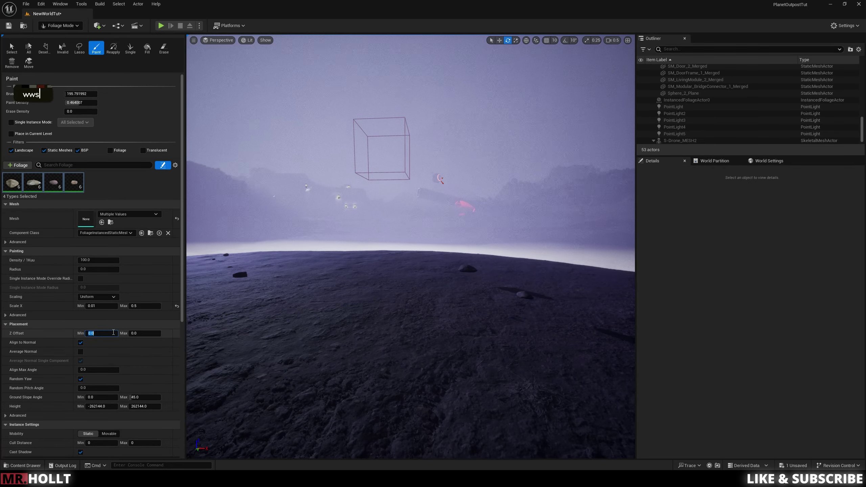
{"action": "type", "text": "-5"}
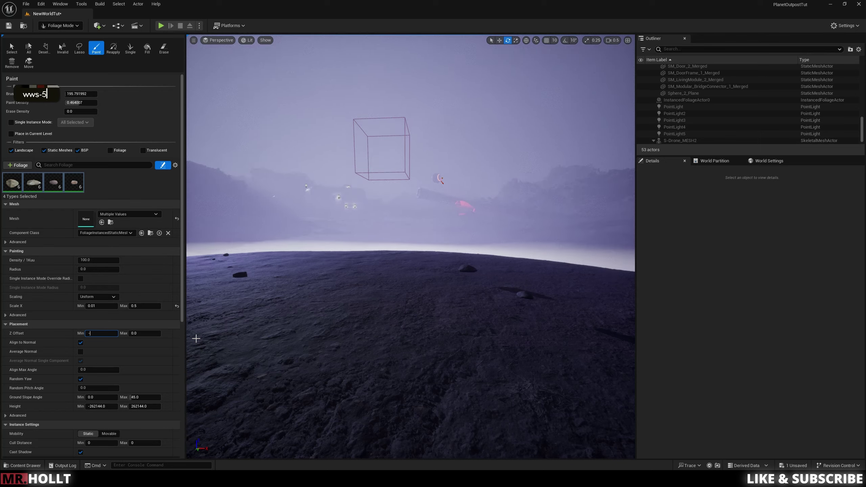
{"action": "type", "text": "-5"}
{"action": "key", "text": "Return"}
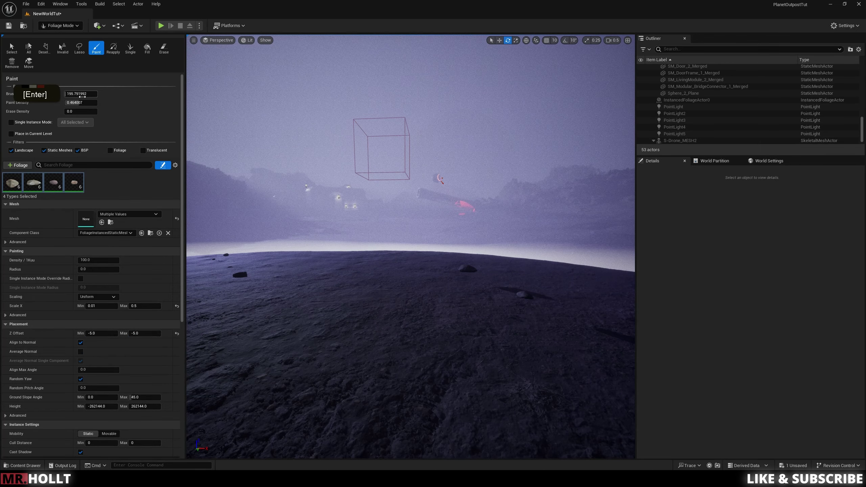
Set the brush size to 20 and paint density to about 0.85, and paint a few test rocks in the foreground.
{"action": "left_click", "coordinate": [82, 93]}
{"action": "type", "text": "20"}
{"action": "key", "text": "Return"}
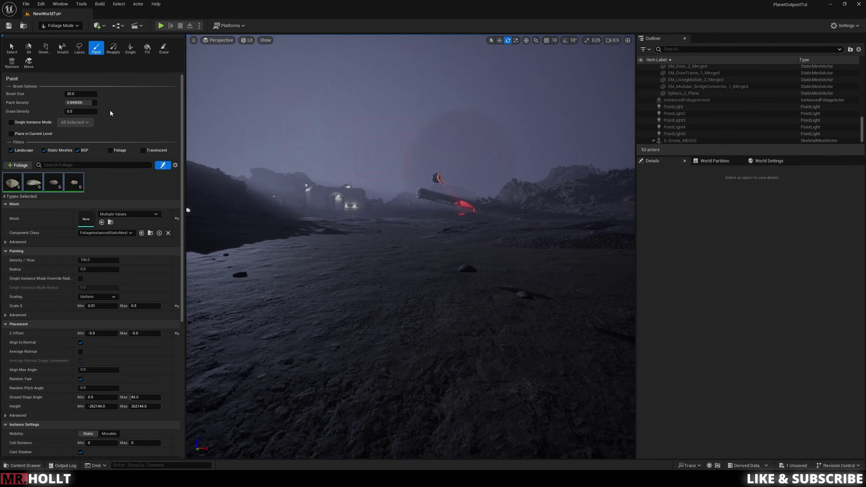
{"action": "left_click", "coordinate": [373, 292]}
{"action": "right_click_drag", "start_coordinate": [529, 342], "coordinate": [530, 322]}
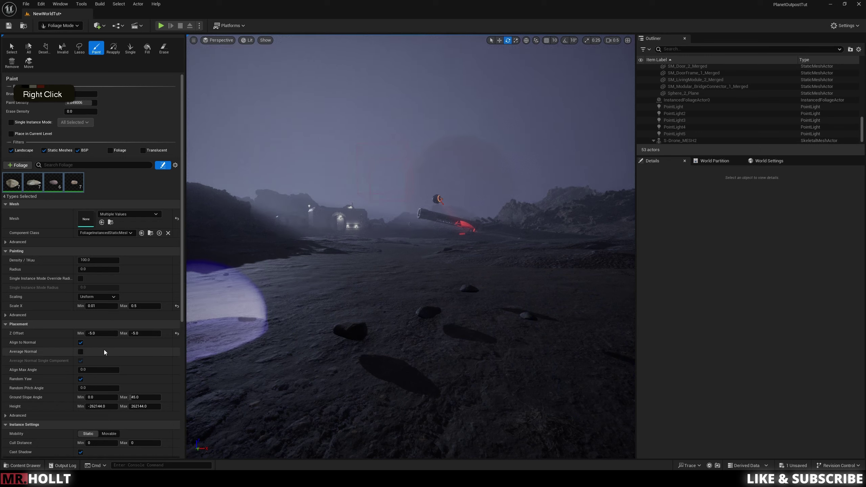
Set the Z Offset minimum and maximum to -10, paint a few more rocks and check how they sit on the ground.
{"action": "left_click", "coordinate": [98, 333]}
{"action": "type", "text": "-10"}
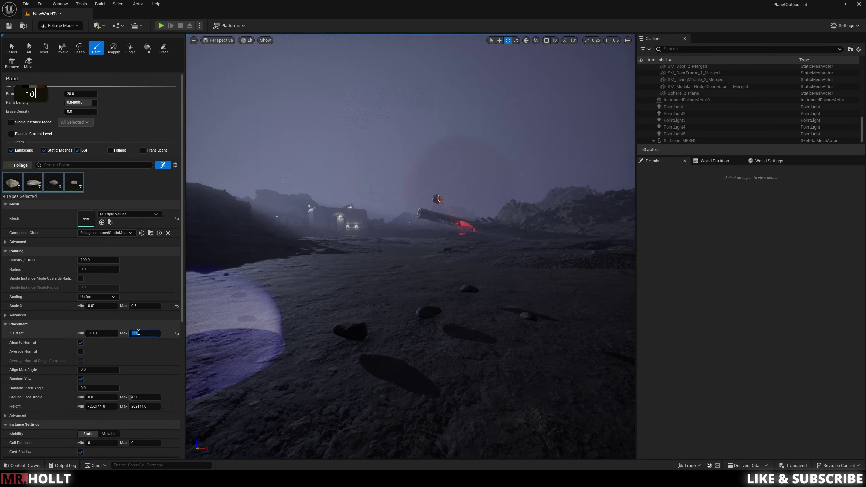
{"action": "left_click", "coordinate": [365, 309]}
{"action": "mouse_move", "coordinate": [365, 309]}
{"action": "right_mouse_down"}
{"action": "mouse_move", "coordinate": [379, 295]}
{"action": "mouse_move", "coordinate": [337, 353]}
{"action": "mouse_move", "coordinate": [370, 306]}
{"action": "right_mouse_up"}
{"action": "key", "text": "w"}
{"action": "key", "text": "w"}
{"action": "key", "text": "q"}
{"action": "key", "text": "s"}
{"action": "key", "text": "a"}
{"action": "key", "text": "s"}
{"action": "key", "text": "s"}
{"action": "key", "text": "w"}
{"action": "key", "text": "q"}
{"action": "key", "text": "q"}
{"action": "key", "text": "q"}
{"action": "key", "text": "e"}
{"action": "key", "text": "e"}
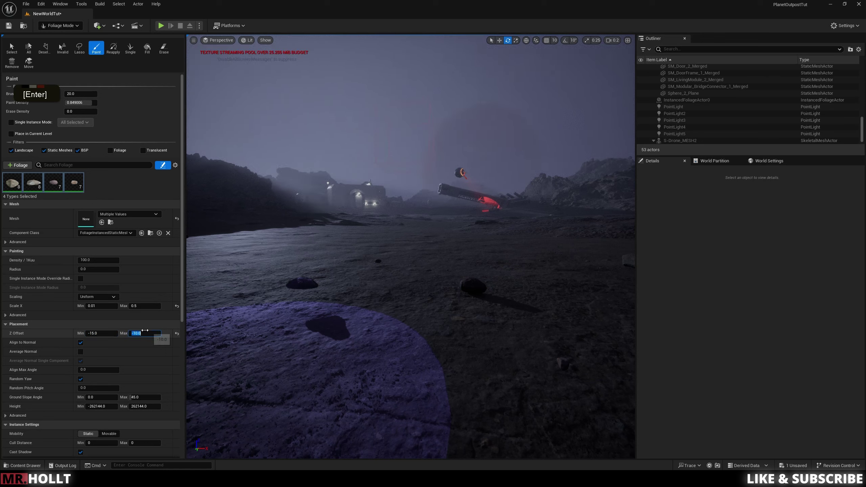
Set the Z Offset minimum and maximum to -15 and paint a stroke of rocks across the foreground.
{"action": "mouse_move", "coordinate": [443, 259]}
{"action": "left_mouse_down"}
{"action": "mouse_move", "coordinate": [443, 286]}
{"action": "mouse_move", "coordinate": [234, 222]}
{"action": "mouse_move", "coordinate": [531, 242]}
{"action": "mouse_move", "coordinate": [582, 228]}
{"action": "left_mouse_up"}
{"action": "mouse_move", "coordinate": [582, 229]}
{"action": "right_mouse_down"}
{"action": "mouse_move", "coordinate": [610, 228]}
{"action": "mouse_move", "coordinate": [612, 263]}
{"action": "mouse_move", "coordinate": [579, 307]}
{"action": "mouse_move", "coordinate": [583, 286]}
{"action": "right_mouse_up"}
{"action": "key", "text": "e"}
{"action": "key", "text": "s"}
{"action": "key", "text": "q"}
Erase the test rocks from the foreground ground.
{"action": "left_click", "coordinate": [160, 49]}
{"action": "mouse_move", "coordinate": [230, 196]}
{"action": "left_mouse_down"}
{"action": "mouse_move", "coordinate": [226, 203]}
{"action": "mouse_move", "coordinate": [472, 213]}
{"action": "mouse_move", "coordinate": [601, 245]}
{"action": "mouse_move", "coordinate": [365, 233]}
{"action": "left_mouse_up"}
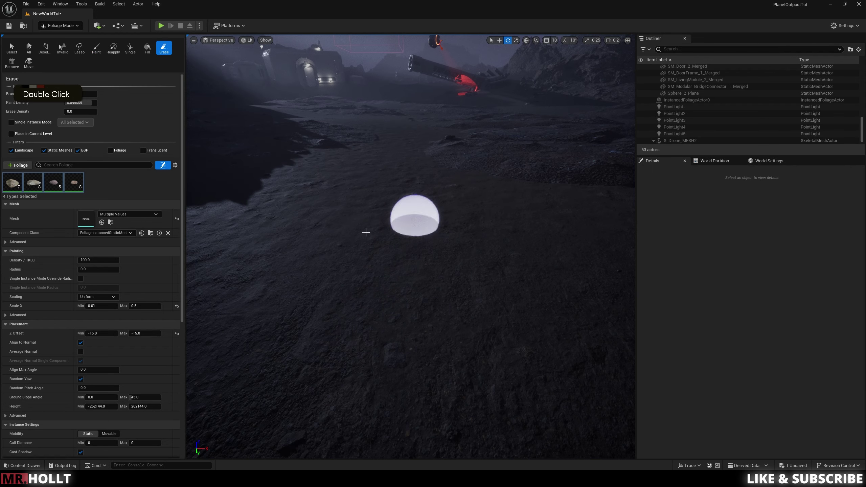
{"action": "key", "text": "w"}
{"action": "mouse_move", "coordinate": [325, 306]}
{"action": "right_mouse_down"}
{"action": "mouse_move", "coordinate": [325, 349]}
{"action": "mouse_move", "coordinate": [325, 306]}
{"action": "right_mouse_up"}
{"action": "key", "text": "q"}
Paint a wide stroke of rocks with the -15 Z Offset and view them from ground level.
{"action": "mouse_move", "coordinate": [325, 306]}
{"action": "left_mouse_down"}
{"action": "mouse_move", "coordinate": [373, 237]}
{"action": "mouse_move", "coordinate": [454, 214]}
{"action": "mouse_move", "coordinate": [367, 235]}
{"action": "mouse_move", "coordinate": [470, 329]}
{"action": "mouse_move", "coordinate": [542, 283]}
{"action": "left_mouse_up"}
{"action": "right_click_drag", "start_coordinate": [541, 284], "coordinate": [547, 271]}
{"action": "key", "text": "q"}
{"action": "key", "text": "q"}
{"action": "key", "text": "q"}
{"action": "key", "text": "w"}
{"action": "key", "text": "w"}
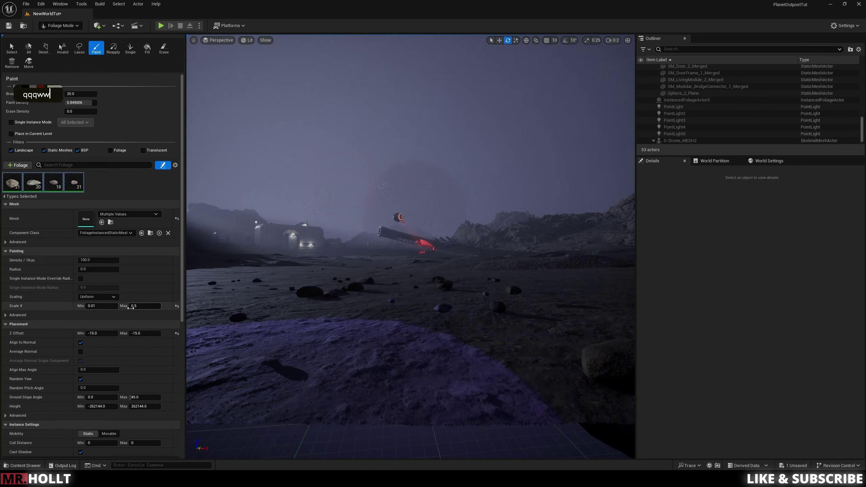
Set the Scale X minimum to 0.1, paint another stroke of rocks and inspect them up close.
{"action": "left_click", "coordinate": [98, 306]}
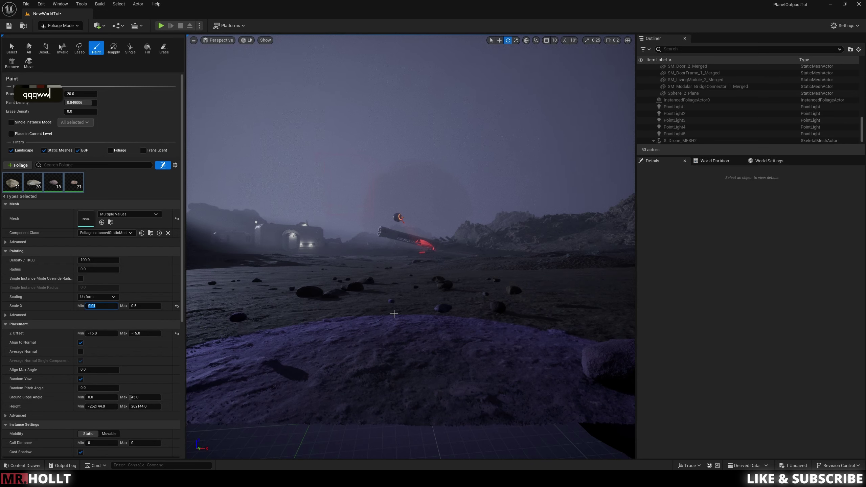
{"action": "key", "text": "e"}
{"action": "key", "text": "s"}
{"action": "key", "text": "d"}
{"action": "key", "text": "e"}
{"action": "key", "text": "w"}
{"action": "key", "text": "q"}
{"action": "right_click_drag", "start_coordinate": [419, 308], "coordinate": [419, 309]}
{"action": "mouse_move", "coordinate": [419, 260]}
{"action": "left_mouse_down"}
{"action": "mouse_move", "coordinate": [401, 202]}
{"action": "mouse_move", "coordinate": [315, 271]}
{"action": "left_mouse_up"}
{"action": "key", "text": "q"}
{"action": "right_click_drag", "start_coordinate": [315, 271], "coordinate": [315, 271]}
{"action": "key", "text": "q"}
{"action": "key", "text": "e"}
{"action": "right_click_drag", "start_coordinate": [333, 332], "coordinate": [333, 333]}
{"action": "key", "text": "e"}
{"action": "key", "text": "s"}
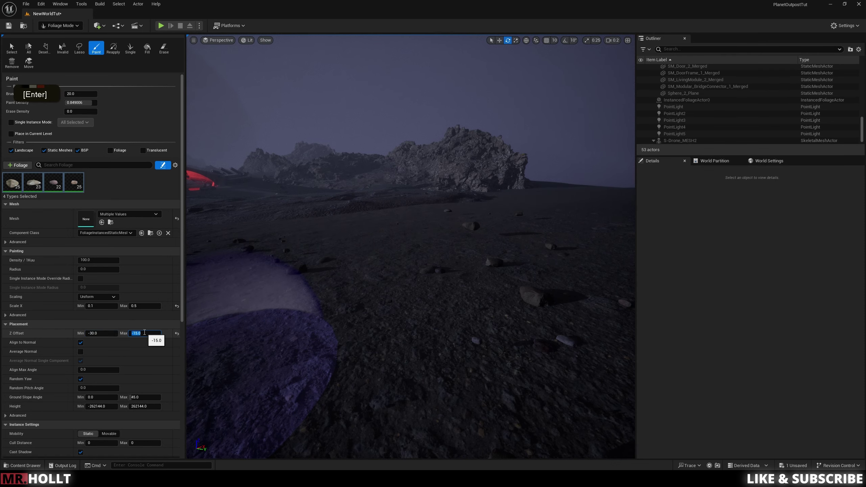
Set the Z Offset minimum to -30 and paint further strokes of rocks over the foreground.
{"action": "right_click_drag", "start_coordinate": [320, 334], "coordinate": [320, 334]}
{"action": "key", "text": "e"}
{"action": "key", "text": "w"}
{"action": "key", "text": "q"}
{"action": "mouse_move", "coordinate": [353, 310]}
{"action": "left_mouse_down"}
{"action": "mouse_move", "coordinate": [363, 252]}
{"action": "mouse_move", "coordinate": [406, 301]}
{"action": "mouse_move", "coordinate": [482, 278]}
{"action": "left_mouse_up"}
{"action": "right_click_drag", "start_coordinate": [482, 279], "coordinate": [482, 278]}
{"action": "key", "text": "q"}
{"action": "key", "text": "q"}
{"action": "key", "text": "e"}
{"action": "right_click_drag", "start_coordinate": [382, 316], "coordinate": [382, 315]}
{"action": "left_click_drag", "start_coordinate": [382, 316], "coordinate": [414, 278]}
{"action": "right_click_drag", "start_coordinate": [424, 280], "coordinate": [421, 286]}
Undo the recent test strokes and the Scale X and Z Offset changes, back to a Z Offset of -5.
{"action": "key", "text": "ctrl"}
{"action": "key", "text": "ctrl+z"}
{"action": "key", "text": "ctrl+z"}
{"action": "key", "text": "ctrl+z"}
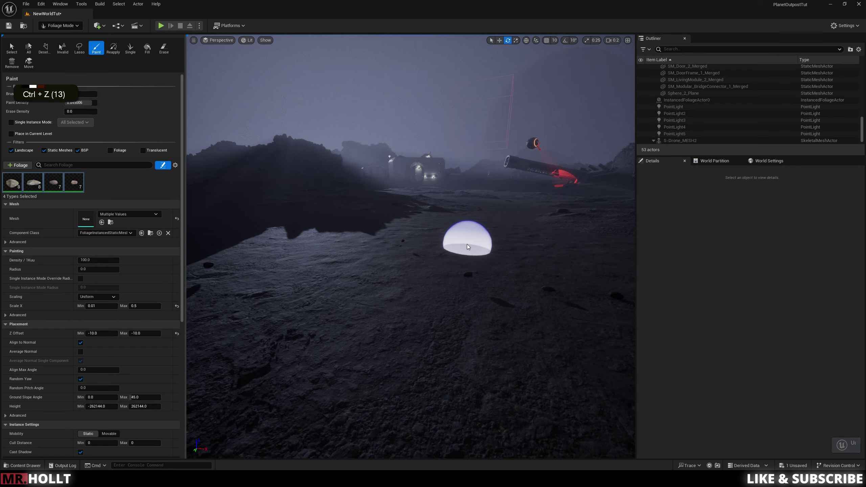
{"action": "right_click_drag", "start_coordinate": [495, 269], "coordinate": [508, 304], "text": "ctrl"}
{"action": "key", "text": "e"}
{"action": "key", "text": "s"}
{"action": "key", "text": "s"}
{"action": "key", "text": "s"}
{"action": "key", "text": "s"}
{"action": "key", "text": "s"}
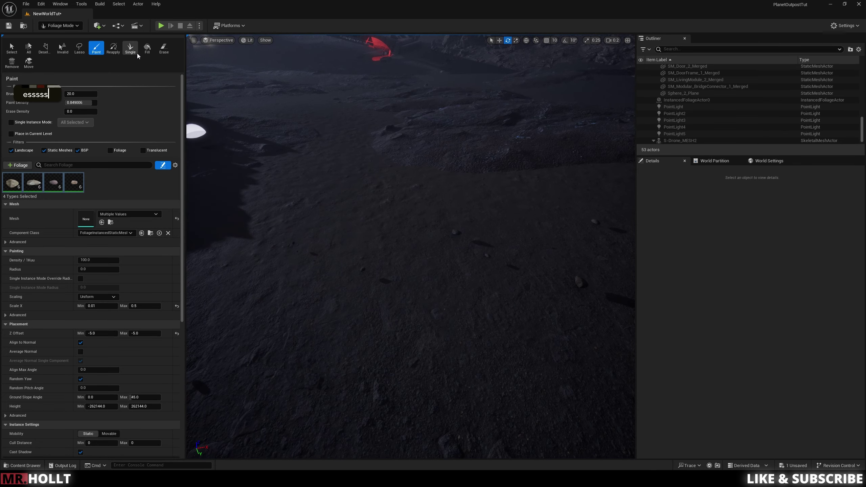
Erase the remaining test rocks from the foreground and check the cleared ground at eye level.
{"action": "key", "text": "s"}
{"action": "key", "text": "e"}
{"action": "right_click_drag", "start_coordinate": [249, 118], "coordinate": [385, 151]}
{"action": "left_click_drag", "start_coordinate": [537, 260], "coordinate": [440, 236]}
{"action": "mouse_move", "coordinate": [257, 272]}
{"action": "left_mouse_down"}
{"action": "mouse_move", "coordinate": [508, 322]}
{"action": "mouse_move", "coordinate": [263, 234]}
{"action": "left_mouse_up"}
{"action": "key", "text": "w"}
{"action": "mouse_move", "coordinate": [217, 292]}
{"action": "right_mouse_down"}
{"action": "mouse_move", "coordinate": [197, 232]}
{"action": "mouse_move", "coordinate": [191, 235]}
{"action": "mouse_move", "coordinate": [197, 201]}
{"action": "right_mouse_up"}
{"action": "key", "text": "q"}
{"action": "key", "text": "d"}
{"action": "key", "text": "w"}
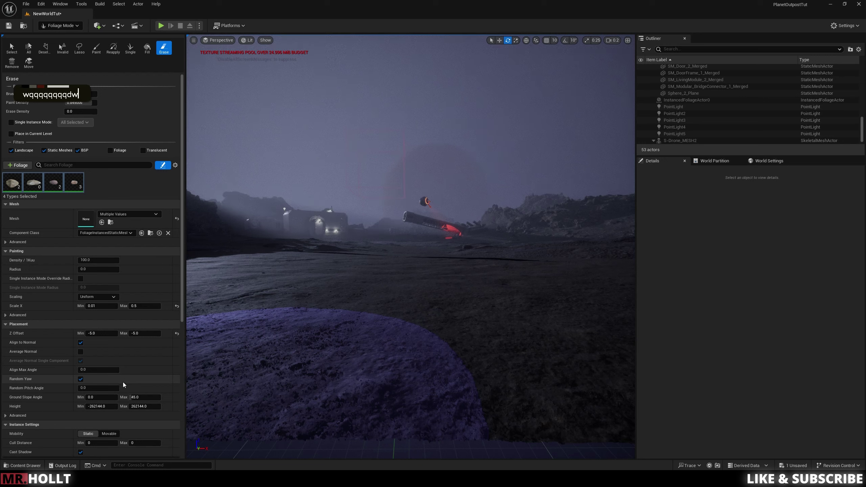
Set the Scale X minimum of the four foliage types to 0.2.
{"action": "left_click", "coordinate": [102, 306]}
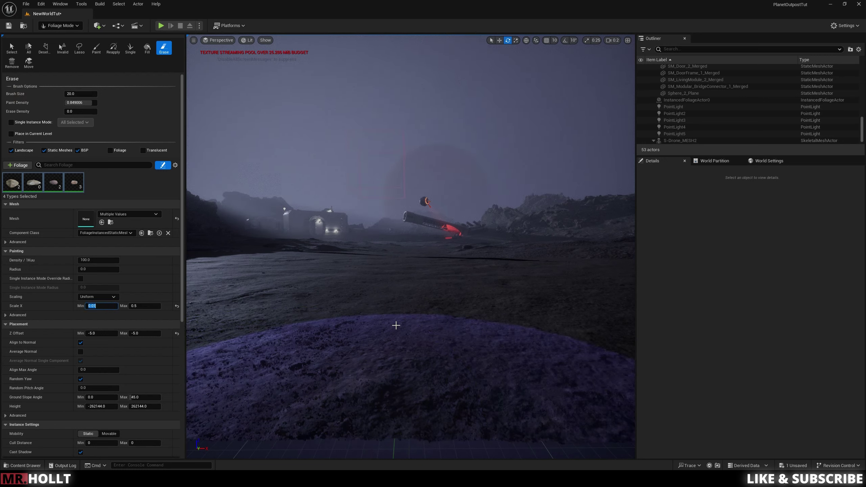
{"action": "type", "text": "0.2"}
{"action": "key", "text": "Return"}
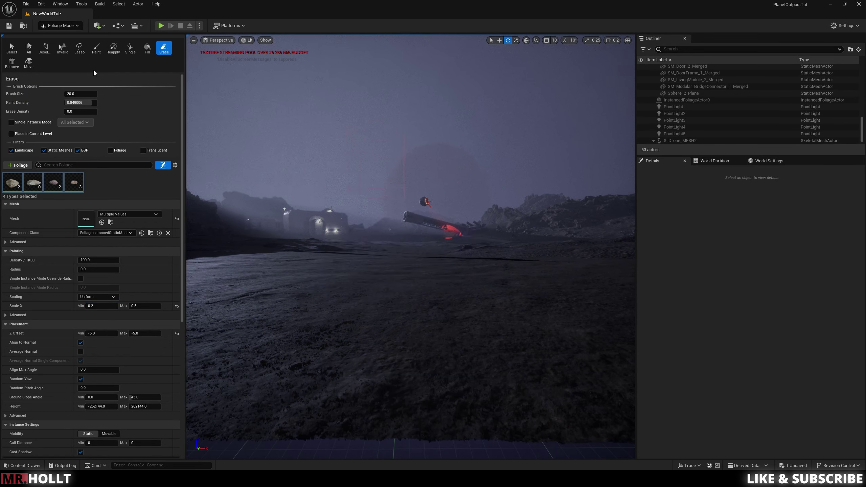
Paint a test patch of rocks over the foreground and set the Z Offset minimum and maximum to -20.
{"action": "left_click", "coordinate": [96, 47]}
{"action": "mouse_move", "coordinate": [307, 300]}
{"action": "left_mouse_down"}
{"action": "mouse_move", "coordinate": [465, 294]}
{"action": "mouse_move", "coordinate": [291, 295]}
{"action": "left_mouse_up"}
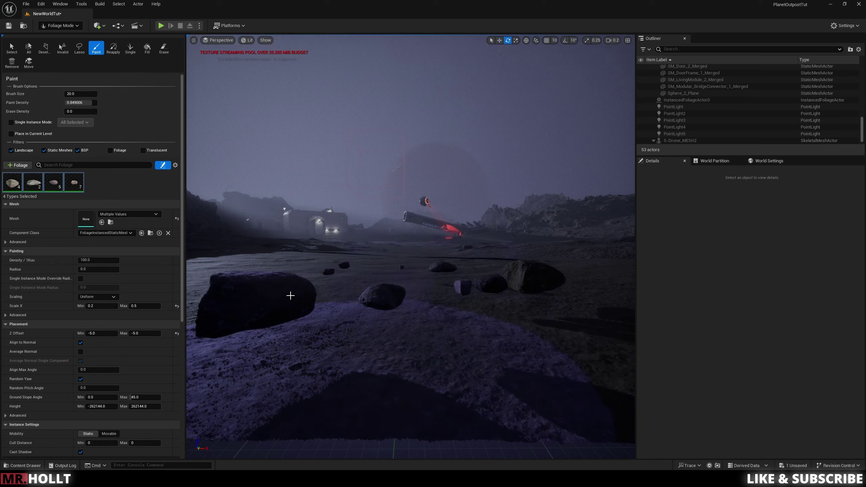
{"action": "left_click", "coordinate": [146, 333]}
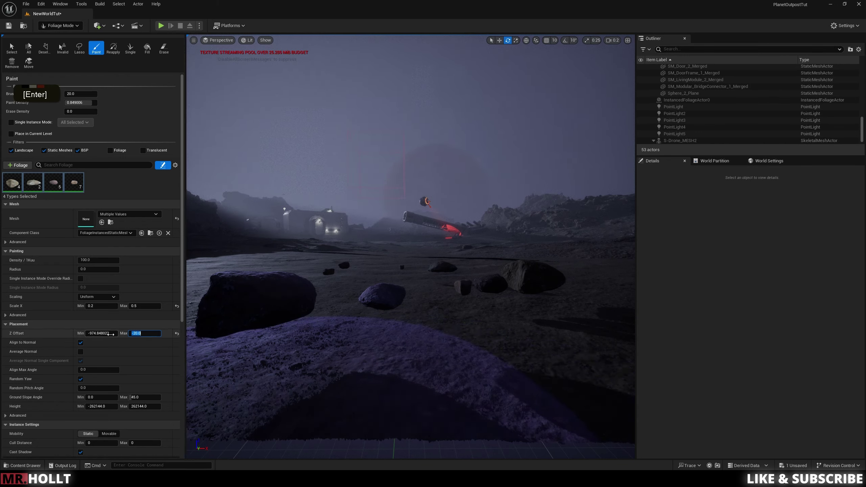
Paint further test strokes of rocks on the nearby ground and check from low angles how they sit.
{"action": "right_click_drag", "start_coordinate": [489, 280], "coordinate": [400, 246]}
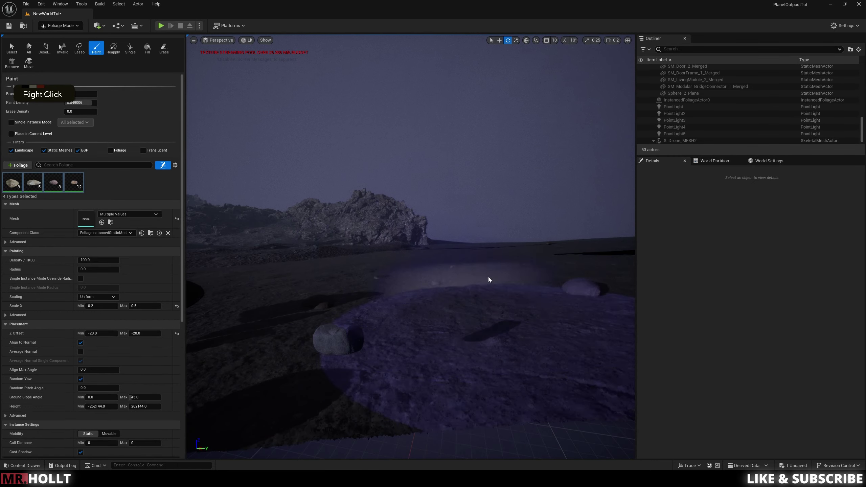
{"action": "key", "text": "w"}
{"action": "right_click_drag", "start_coordinate": [488, 280], "coordinate": [535, 309]}
{"action": "key", "text": "q"}
{"action": "key", "text": "d"}
{"action": "key", "text": "d"}
{"action": "key", "text": "e"}
{"action": "key", "text": "s"}
{"action": "key", "text": "e"}
{"action": "key", "text": "s"}
{"action": "key", "text": "w"}
{"action": "key", "text": "q"}
{"action": "mouse_move", "coordinate": [505, 288]}
{"action": "left_mouse_down"}
{"action": "mouse_move", "coordinate": [464, 232]}
{"action": "mouse_move", "coordinate": [286, 222]}
{"action": "mouse_move", "coordinate": [435, 236]}
{"action": "mouse_move", "coordinate": [269, 241]}
{"action": "mouse_move", "coordinate": [528, 258]}
{"action": "mouse_move", "coordinate": [367, 288]}
{"action": "mouse_move", "coordinate": [506, 267]}
{"action": "mouse_move", "coordinate": [461, 248]}
{"action": "left_mouse_up"}
{"action": "key", "text": "w"}
{"action": "key", "text": "w"}
Examine the foreground terrain from ground level and from above, looking towards the outpost and the crashed ship.
{"action": "mouse_move", "coordinate": [462, 249]}
{"action": "right_mouse_down"}
{"action": "mouse_move", "coordinate": [484, 259]}
{"action": "mouse_move", "coordinate": [461, 253]}
{"action": "mouse_move", "coordinate": [433, 200]}
{"action": "mouse_move", "coordinate": [461, 249]}
{"action": "mouse_move", "coordinate": [377, 246]}
{"action": "mouse_move", "coordinate": [383, 321]}
{"action": "mouse_move", "coordinate": [398, 345]}
{"action": "mouse_move", "coordinate": [461, 249]}
{"action": "mouse_move", "coordinate": [392, 247]}
{"action": "right_mouse_up"}
{"action": "key", "text": "s"}
{"action": "key", "text": "q"}
{"action": "key", "text": "q"}
{"action": "key", "text": "q"}
{"action": "key", "text": "e"}
{"action": "key", "text": "d"}
{"action": "key", "text": "d"}
{"action": "key", "text": "e"}
{"action": "key", "text": "d"}
{"action": "key", "text": "e"}
{"action": "key", "text": "e"}
{"action": "key", "text": "q"}
{"action": "key", "text": "d"}
{"action": "key", "text": "d"}
{"action": "key", "text": "w"}
{"action": "key", "text": "e"}
{"action": "key", "text": "a"}
{"action": "key", "text": "a"}
{"action": "key", "text": "a"}
{"action": "key", "text": "a"}
{"action": "key", "text": "a"}
{"action": "key", "text": "a"}
{"action": "key", "text": "s"}
{"action": "key", "text": "e"}
{"action": "key", "text": "w"}
{"action": "key", "text": "e"}
{"action": "key", "text": "s"}
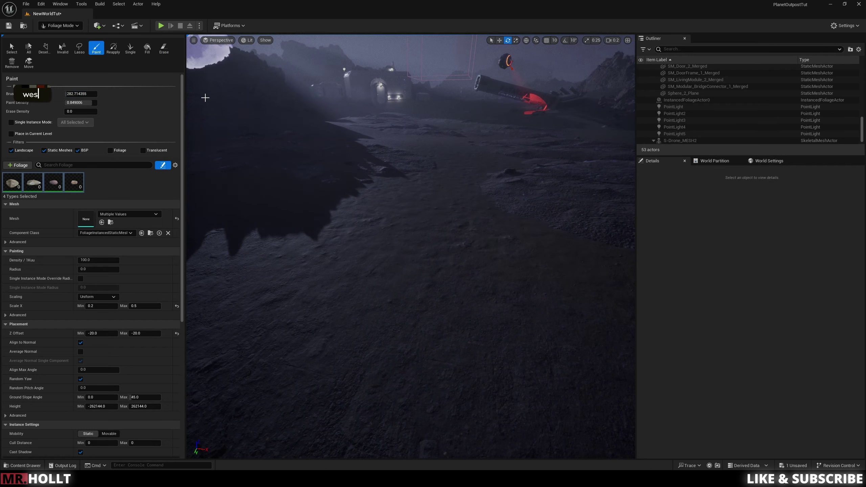
Select the CineCameraActor in Selection mode to show its preview, and return to Foliage mode.
{"action": "scroll", "coordinate": [680, 83], "scroll_direction": "up", "scroll_amount": 5}
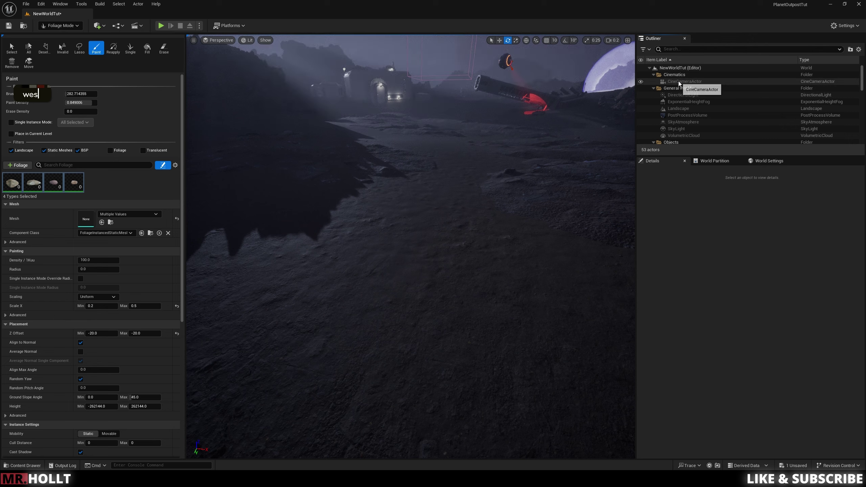
{"action": "left_click", "coordinate": [56, 25]}
{"action": "left_click", "coordinate": [61, 36]}
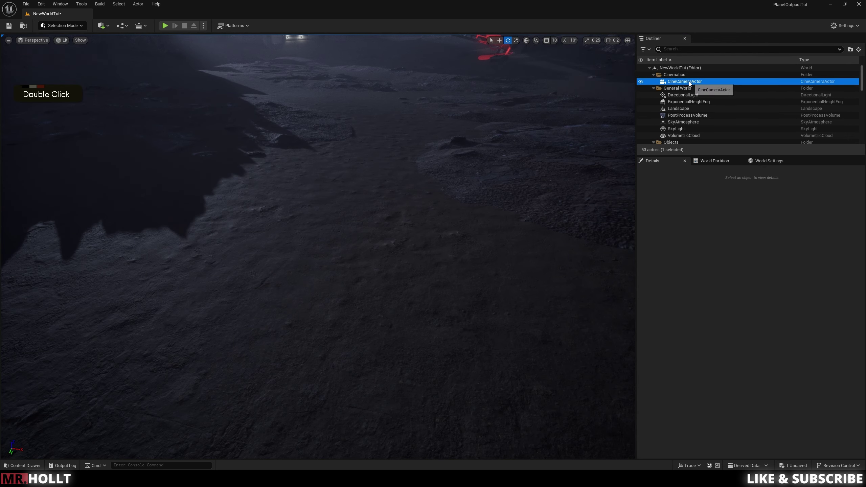
{"action": "key", "text": "w"}
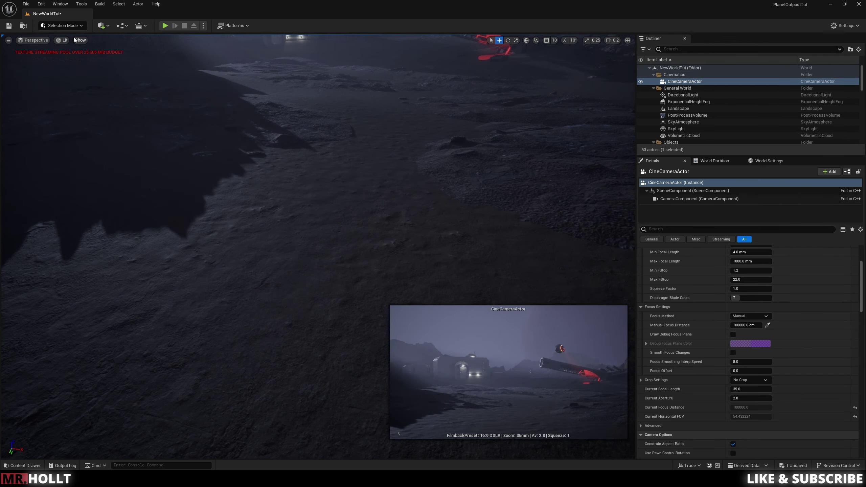
{"action": "left_click", "coordinate": [71, 26]}
{"action": "left_click", "coordinate": [61, 51]}
Paint a first stroke of the four rock types across the ground in front of the outpost.
{"action": "key", "text": "s"}
{"action": "key", "text": "e"}
{"action": "key", "text": "e"}
{"action": "key", "text": "q"}
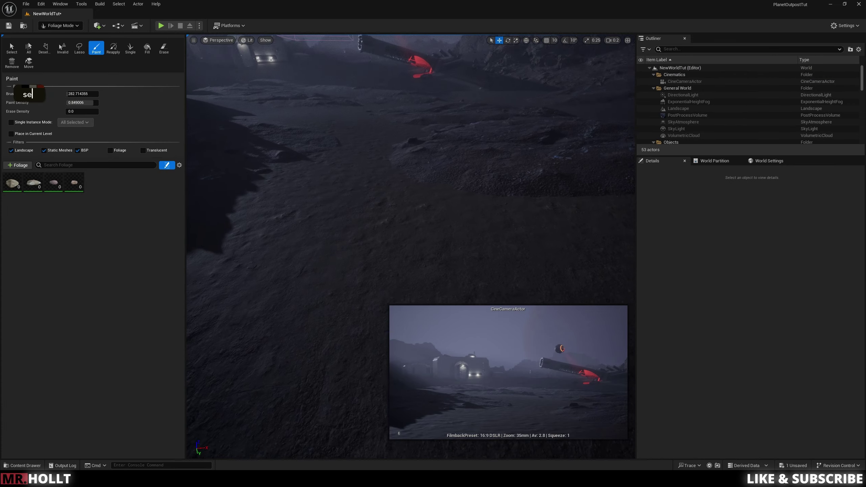
{"action": "right_click_drag", "start_coordinate": [379, 266], "coordinate": [402, 265]}
{"action": "mouse_move", "coordinate": [379, 266]}
{"action": "left_mouse_down"}
{"action": "mouse_move", "coordinate": [402, 151]}
{"action": "mouse_move", "coordinate": [370, 150]}
{"action": "left_mouse_up"}
Paint wide strokes of rocks over the rest of the foreground, raising the viewport camera speed to 0.4.
{"action": "key", "text": "s"}
{"action": "mouse_move", "coordinate": [370, 151]}
{"action": "right_mouse_down"}
{"action": "mouse_move", "coordinate": [372, 111]}
{"action": "mouse_move", "coordinate": [372, 218]}
{"action": "right_mouse_up"}
{"action": "key", "text": "s"}
{"action": "key", "text": "e"}
{"action": "key", "text": "e"}
{"action": "scroll", "coordinate": [370, 111], "scroll_direction": "up", "scroll_amount": 2}
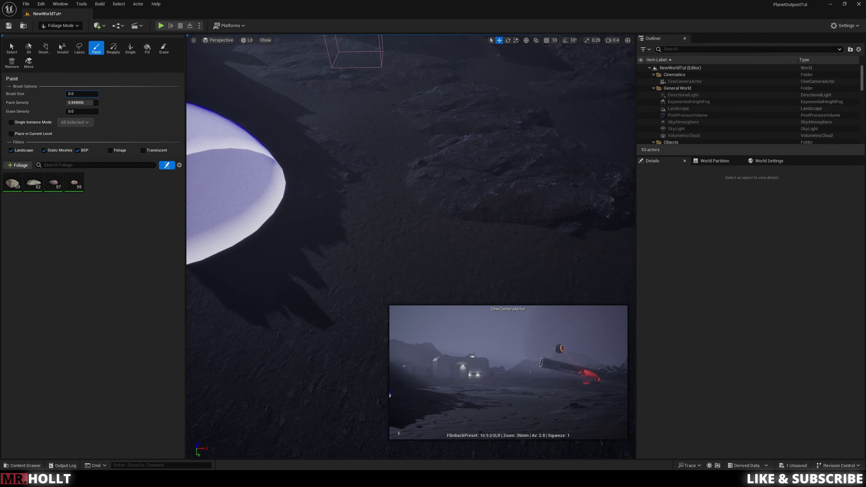
{"action": "mouse_move", "coordinate": [257, 252]}
{"action": "left_mouse_down"}
{"action": "mouse_move", "coordinate": [477, 106]}
{"action": "mouse_move", "coordinate": [313, 70]}
{"action": "mouse_move", "coordinate": [579, 105]}
{"action": "left_mouse_up"}
{"action": "right_click_drag", "start_coordinate": [446, 62], "coordinate": [462, 124]}
{"action": "mouse_move", "coordinate": [462, 123]}
{"action": "left_mouse_down"}
{"action": "mouse_move", "coordinate": [412, 164]}
{"action": "mouse_move", "coordinate": [356, 169]}
{"action": "mouse_move", "coordinate": [473, 141]}
{"action": "mouse_move", "coordinate": [653, 296]}
{"action": "mouse_move", "coordinate": [537, 359]}
{"action": "mouse_move", "coordinate": [310, 251]}
{"action": "mouse_move", "coordinate": [397, 232]}
{"action": "mouse_move", "coordinate": [406, 193]}
{"action": "mouse_move", "coordinate": [242, 208]}
{"action": "mouse_move", "coordinate": [396, 170]}
{"action": "mouse_move", "coordinate": [532, 248]}
{"action": "mouse_move", "coordinate": [474, 222]}
{"action": "mouse_move", "coordinate": [238, 184]}
{"action": "left_mouse_up"}
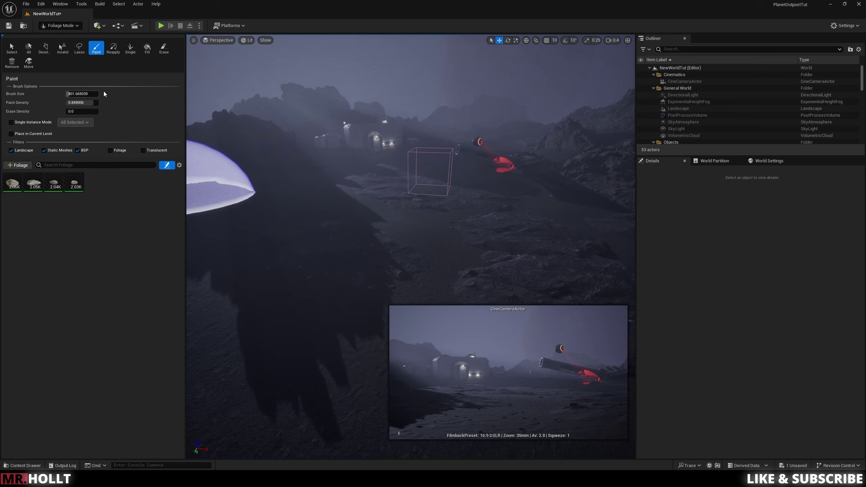
Reduce the brush size to about 111, raise the Paint Density to 1.0 and add more rock strokes over the foreground.
{"action": "left_click_drag", "start_coordinate": [82, 94], "coordinate": [89, 93]}
{"action": "mouse_move", "coordinate": [437, 281]}
{"action": "left_mouse_down"}
{"action": "mouse_move", "coordinate": [431, 255]}
{"action": "mouse_move", "coordinate": [443, 255]}
{"action": "mouse_move", "coordinate": [367, 192]}
{"action": "left_mouse_up"}
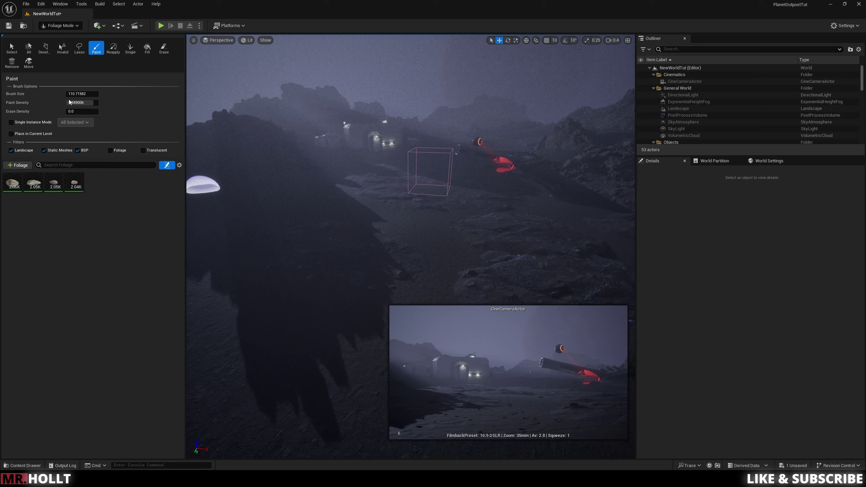
{"action": "mouse_move", "coordinate": [547, 241]}
{"action": "left_mouse_down"}
{"action": "mouse_move", "coordinate": [499, 269]}
{"action": "mouse_move", "coordinate": [558, 299]}
{"action": "mouse_move", "coordinate": [420, 323]}
{"action": "mouse_move", "coordinate": [467, 260]}
{"action": "mouse_move", "coordinate": [450, 276]}
{"action": "mouse_move", "coordinate": [406, 245]}
{"action": "mouse_move", "coordinate": [300, 265]}
{"action": "mouse_move", "coordinate": [315, 362]}
{"action": "mouse_move", "coordinate": [334, 358]}
{"action": "left_mouse_up"}
{"action": "right_click_drag", "start_coordinate": [335, 358], "coordinate": [334, 342]}
{"action": "key", "text": "w"}
{"action": "key", "text": "q"}
{"action": "key", "text": "q"}
{"action": "mouse_move", "coordinate": [373, 176]}
{"action": "left_mouse_down"}
{"action": "mouse_move", "coordinate": [278, 186]}
{"action": "mouse_move", "coordinate": [474, 176]}
{"action": "mouse_move", "coordinate": [341, 146]}
{"action": "left_mouse_up"}
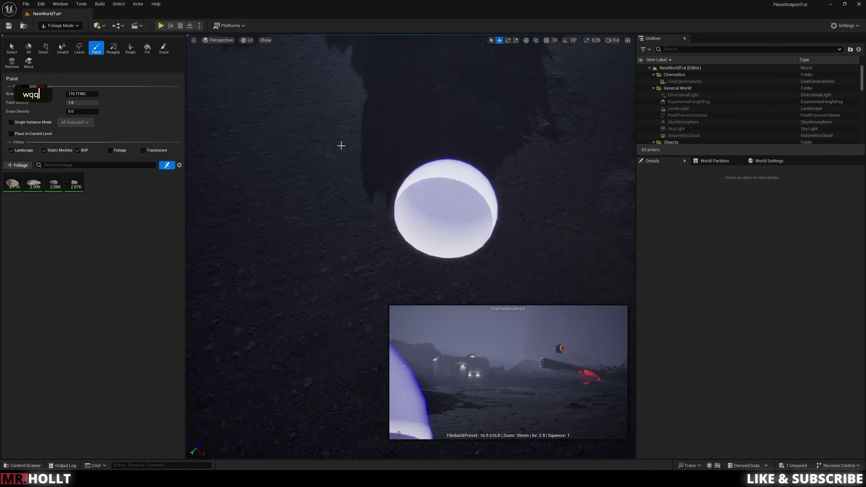
Select all four foliage types and inspect the painted ground from close up and from above.
{"action": "left_click", "coordinate": [74, 182]}
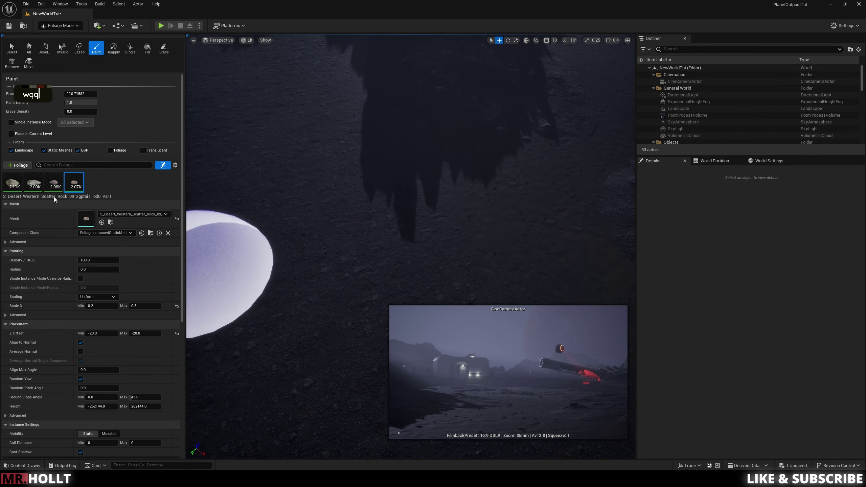
{"action": "left_click", "coordinate": [13, 182], "text": "shift"}
{"action": "right_click_drag", "start_coordinate": [433, 242], "coordinate": [433, 212]}
{"action": "key", "text": "w"}
{"action": "key", "text": "q"}
{"action": "key", "text": "q"}
{"action": "key", "text": "q"}
{"action": "key", "text": "q"}
{"action": "key", "text": "q"}
{"action": "key", "text": "q"}
{"action": "key", "text": "q"}
{"action": "key", "text": "q"}
{"action": "key", "text": "q"}
{"action": "key", "text": "q"}
{"action": "key", "text": "q"}
{"action": "key", "text": "q"}
{"action": "key", "text": "q"}
{"action": "key", "text": "q"}
{"action": "key", "text": "q"}
{"action": "key", "text": "q"}
{"action": "key", "text": "q"}
{"action": "key", "text": "q"}
{"action": "key", "text": "q"}
{"action": "key", "text": "q"}
{"action": "key", "text": "q"}
{"action": "key", "text": "q"}
{"action": "key", "text": "q"}
{"action": "key", "text": "e"}
{"action": "key", "text": "e"}
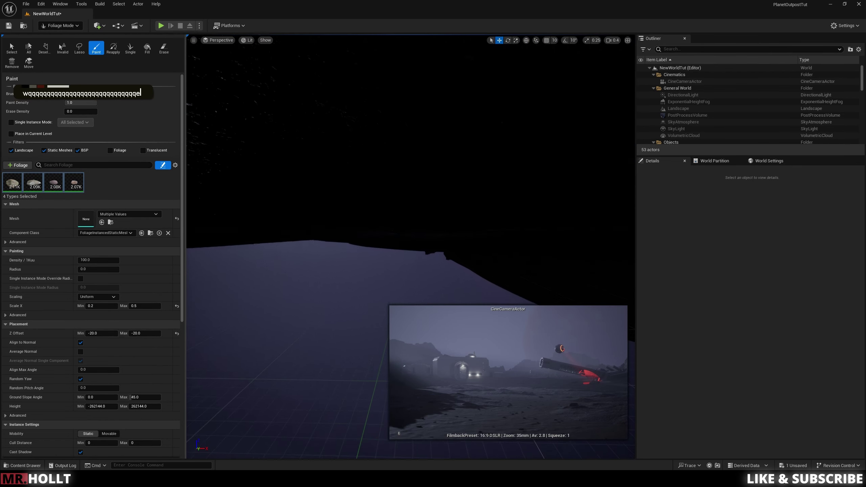
{"action": "key", "text": "s"}
{"action": "key", "text": "q"}
{"action": "key", "text": "e"}
{"action": "key", "text": "e"}
{"action": "key", "text": "w"}
{"action": "right_click_drag", "start_coordinate": [433, 211], "coordinate": [433, 267]}
{"action": "key", "text": "s"}
{"action": "key", "text": "e"}
{"action": "right_click_drag", "start_coordinate": [394, 195], "coordinate": [391, 203]}
{"action": "key", "text": "e"}
{"action": "right_click_drag", "start_coordinate": [542, 271], "coordinate": [542, 256]}
Erase the painted rocks, with the Z Offset minimum and maximum set to -17 and the brush size to about 372.
{"action": "left_click", "coordinate": [164, 51]}
{"action": "mouse_move", "coordinate": [459, 190]}
{"action": "right_mouse_down"}
{"action": "mouse_move", "coordinate": [458, 208]}
{"action": "mouse_move", "coordinate": [458, 195]}
{"action": "right_mouse_up"}
{"action": "key", "text": "s"}
{"action": "left_click_drag", "start_coordinate": [73, 97], "coordinate": [230, 129]}
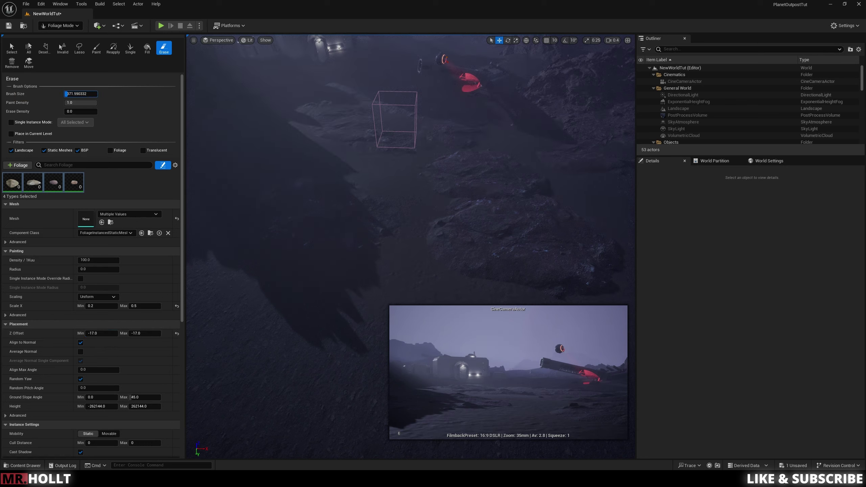
{"action": "left_click", "coordinate": [110, 81]}
Paint a patch of rocks with the -17 Z Offset and check at ground level how deep they sit.
{"action": "left_click", "coordinate": [96, 48]}
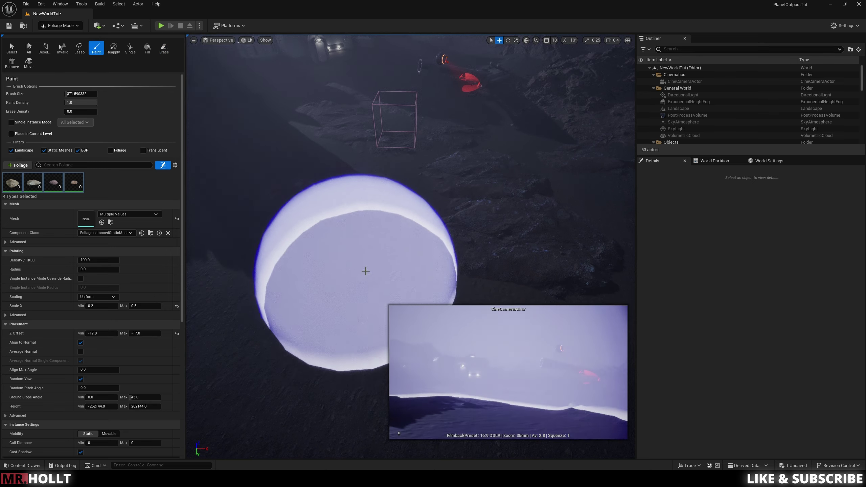
{"action": "left_click", "coordinate": [453, 206]}
{"action": "key", "text": "q"}
{"action": "mouse_move", "coordinate": [453, 206]}
{"action": "right_mouse_down"}
{"action": "mouse_move", "coordinate": [453, 266]}
{"action": "mouse_move", "coordinate": [453, 204]}
{"action": "mouse_move", "coordinate": [453, 224]}
{"action": "right_mouse_up"}
{"action": "key", "text": "w"}
{"action": "key", "text": "e"}
{"action": "key", "text": "w"}
{"action": "key", "text": "w"}
{"action": "key", "text": "e"}
{"action": "key", "text": "w"}
{"action": "key", "text": "s"}
{"action": "key", "text": "q"}
{"action": "key", "text": "w"}
{"action": "key", "text": "e"}
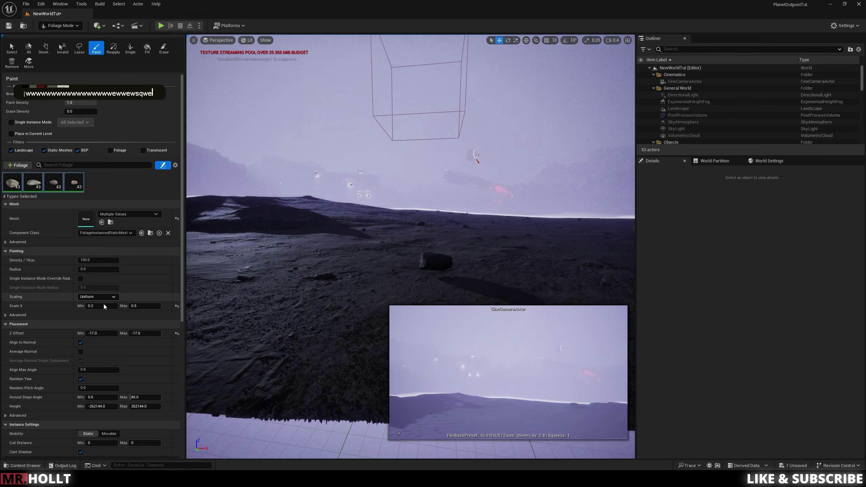
Set the Z Offset minimum and maximum of the four foliage types to -19.
{"action": "left_click", "coordinate": [99, 333]}
{"action": "type", "text": "-19"}
{"action": "key", "text": "Return"}
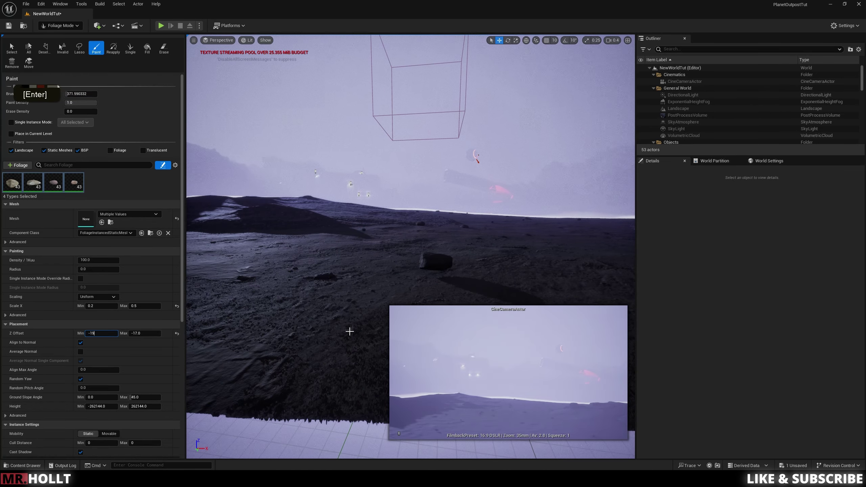
{"action": "right_click_drag", "start_coordinate": [376, 314], "coordinate": [376, 314]}
{"action": "key", "text": "s"}
{"action": "key", "text": "e"}
{"action": "left_click", "coordinate": [155, 332]}
{"action": "type", "text": "-19"}
{"action": "key", "text": "Return"}
Paint a test patch of rocks with the -19 Z Offset on the foreground.
{"action": "mouse_move", "coordinate": [430, 265]}
{"action": "right_mouse_down"}
{"action": "mouse_move", "coordinate": [429, 279]}
{"action": "mouse_move", "coordinate": [416, 255]}
{"action": "right_mouse_up"}
{"action": "key", "text": "s"}
{"action": "key", "text": "e"}
{"action": "left_click", "coordinate": [429, 266]}
Erase all the test rocks from the terrain using a brush size of 8192.
{"action": "right_click_drag", "start_coordinate": [270, 179], "coordinate": [271, 233]}
{"action": "key", "text": "e"}
{"action": "left_click_drag", "start_coordinate": [80, 93], "coordinate": [145, 47]}
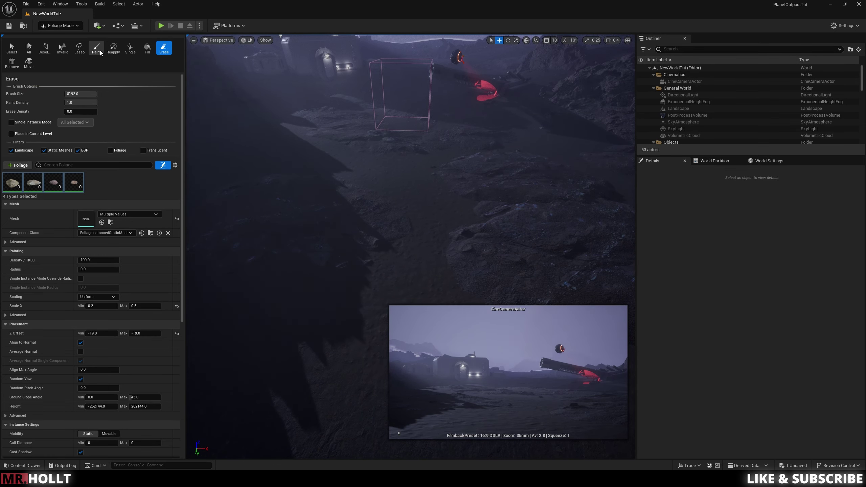
Switch to the foliage Paint tool and set its brush size to 20.
{"action": "key", "text": "s"}
{"action": "right_click_drag", "start_coordinate": [425, 283], "coordinate": [423, 305]}
{"action": "key", "text": "e"}
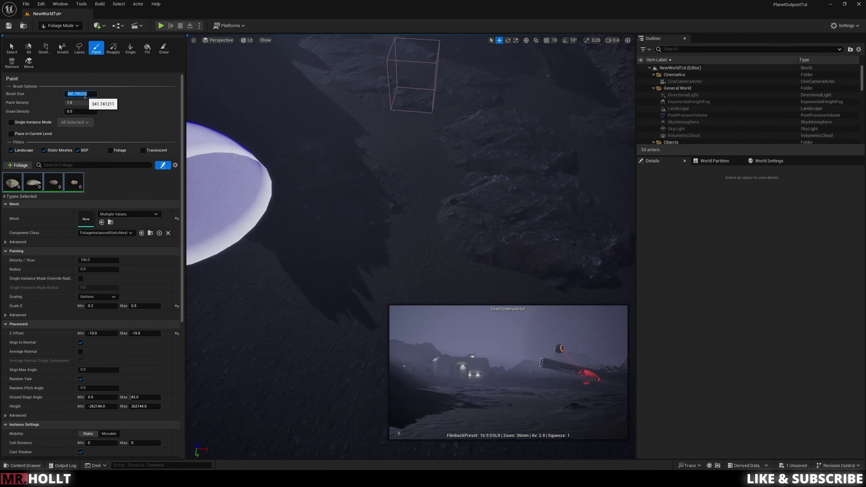
{"action": "type", "text": "20"}
{"action": "key", "text": "Return"}
Paint the four rock types with the -19 Z Offset across the foreground terrain in front of the cine camera.
{"action": "key", "text": "q"}
{"action": "key", "text": "q"}
{"action": "key", "text": "q"}
{"action": "mouse_move", "coordinate": [252, 170]}
{"action": "right_mouse_down"}
{"action": "mouse_move", "coordinate": [253, 180]}
{"action": "mouse_move", "coordinate": [255, 149]}
{"action": "right_mouse_up"}
{"action": "key", "text": "w"}
{"action": "key", "text": "w"}
{"action": "key", "text": "w"}
{"action": "key", "text": "w"}
{"action": "key", "text": "w"}
{"action": "key", "text": "w"}
{"action": "key", "text": "w"}
{"action": "key", "text": "w"}
{"action": "key", "text": "w"}
{"action": "key", "text": "w"}
{"action": "key", "text": "w"}
{"action": "key", "text": "w"}
{"action": "key", "text": "w"}
{"action": "key", "text": "w"}
{"action": "key", "text": "w"}
{"action": "key", "text": "w"}
{"action": "key", "text": "w"}
{"action": "key", "text": "w"}
{"action": "left_click", "coordinate": [336, 251]}
{"action": "mouse_move", "coordinate": [337, 251]}
{"action": "left_mouse_down"}
{"action": "mouse_move", "coordinate": [477, 212]}
{"action": "mouse_move", "coordinate": [315, 241]}
{"action": "mouse_move", "coordinate": [367, 222]}
{"action": "mouse_move", "coordinate": [449, 172]}
{"action": "left_mouse_up"}
Paint more small rocks over the shadowed ground and along the open terrain leading toward the outpost.
{"action": "right_click", "coordinate": [449, 172]}
{"action": "key", "text": "w"}
{"action": "key", "text": "w"}
{"action": "key", "text": "w"}
{"action": "mouse_move", "coordinate": [449, 172]}
{"action": "right_mouse_down"}
{"action": "mouse_move", "coordinate": [449, 115]}
{"action": "mouse_move", "coordinate": [389, 195]}
{"action": "mouse_move", "coordinate": [381, 273]}
{"action": "mouse_move", "coordinate": [419, 215]}
{"action": "right_mouse_up"}
{"action": "key", "text": "s"}
{"action": "key", "text": "q"}
{"action": "key", "text": "e"}
{"action": "key", "text": "s"}
{"action": "key", "text": "s"}
{"action": "key", "text": "s"}
{"action": "key", "text": "s"}
{"action": "key", "text": "s"}
{"action": "key", "text": "a"}
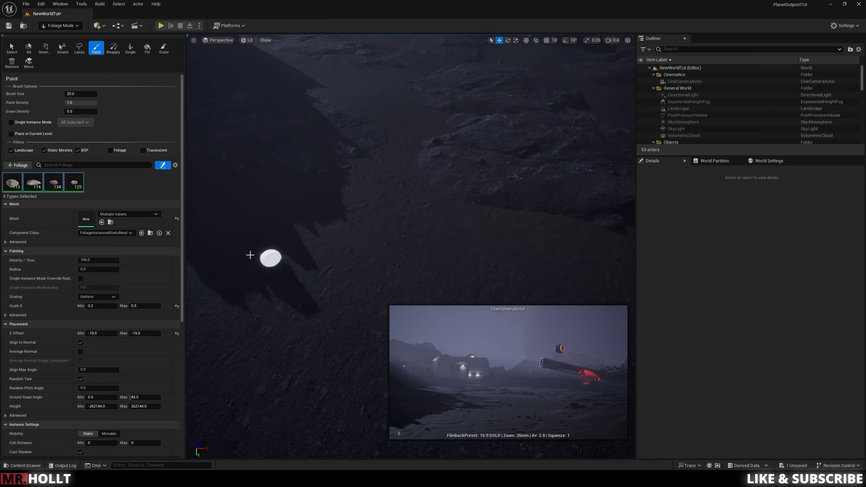
{"action": "right_click_drag", "start_coordinate": [231, 219], "coordinate": [382, 276]}
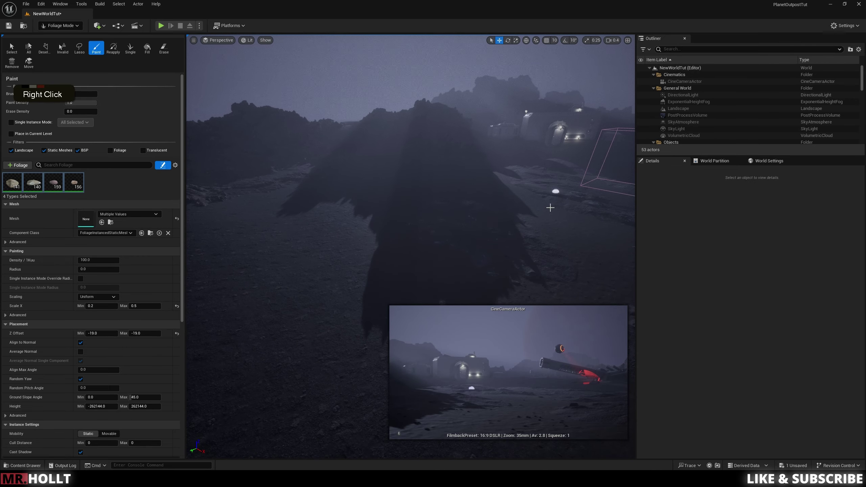
{"action": "right_click_drag", "start_coordinate": [594, 219], "coordinate": [545, 213]}
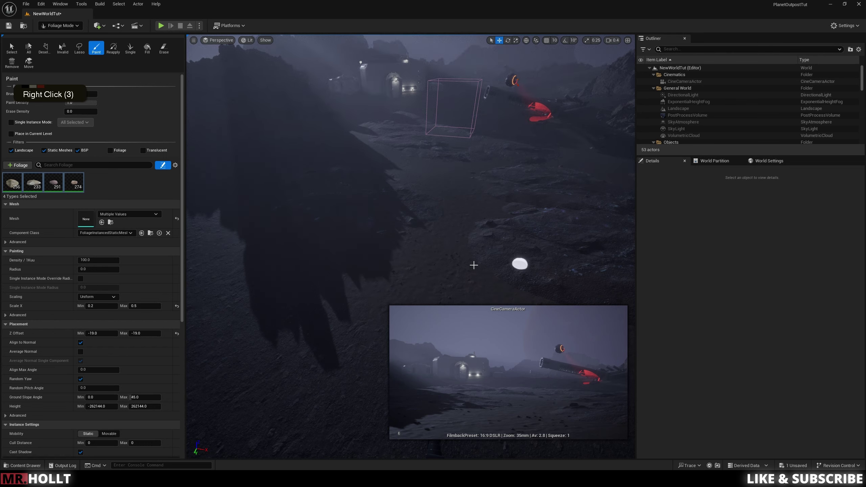
Scatter small rocks over the rocky slope and the ground leading toward the crashed ship.
{"action": "mouse_move", "coordinate": [580, 291]}
{"action": "left_mouse_down"}
{"action": "mouse_move", "coordinate": [373, 305]}
{"action": "mouse_move", "coordinate": [456, 254]}
{"action": "mouse_move", "coordinate": [433, 224]}
{"action": "left_mouse_up"}
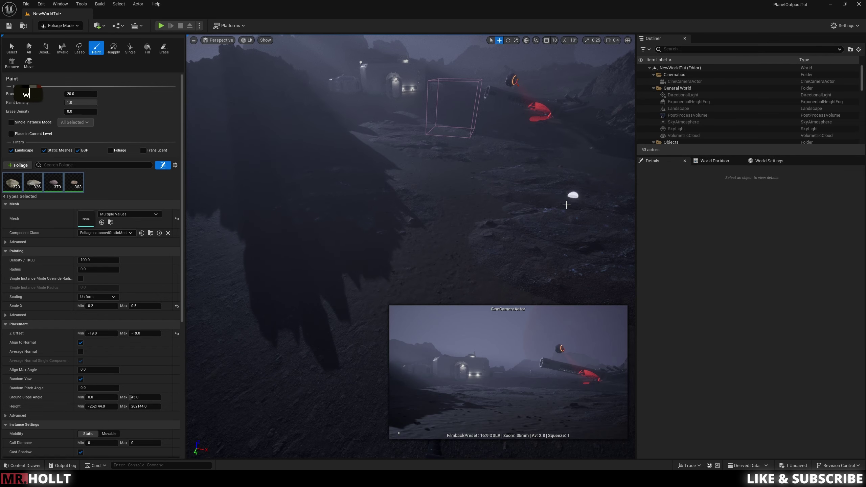
{"action": "key", "text": "q"}
{"action": "key", "text": "e"}
{"action": "key", "text": "e"}
{"action": "key", "text": "e"}
{"action": "key", "text": "e"}
{"action": "mouse_move", "coordinate": [587, 213]}
{"action": "right_mouse_down"}
{"action": "mouse_move", "coordinate": [641, 210]}
{"action": "mouse_move", "coordinate": [631, 227]}
{"action": "right_mouse_up"}
{"action": "left_click", "coordinate": [559, 207]}
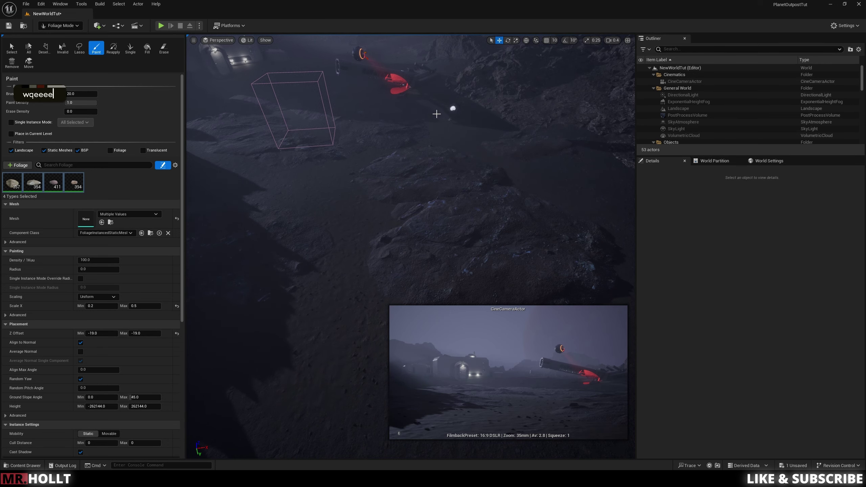
Examine the painted rocks from ground level between the foreground, the outpost and the crashed ship.
{"action": "right_click_drag", "start_coordinate": [383, 89], "coordinate": [331, 37]}
{"action": "key", "text": "w"}
{"action": "key", "text": "q"}
{"action": "key", "text": "e"}
{"action": "key", "text": "e"}
{"action": "key", "text": "w"}
{"action": "key", "text": "e"}
{"action": "key", "text": "e"}
{"action": "key", "text": "e"}
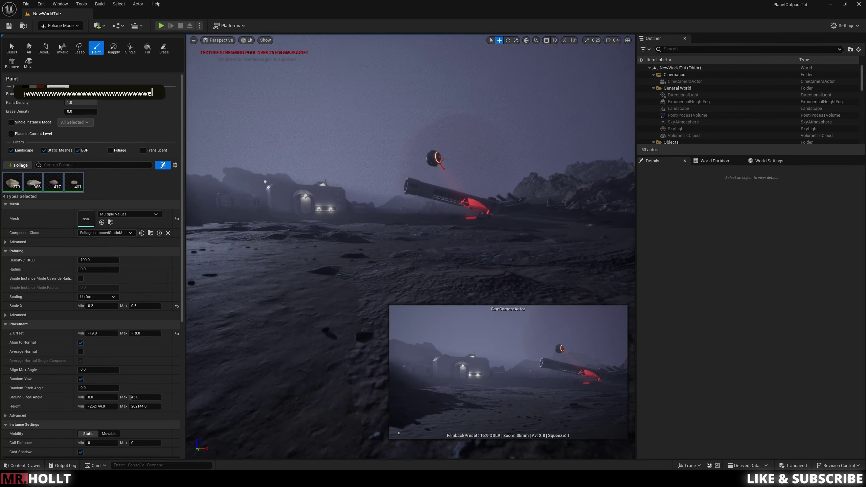
{"action": "key", "text": "e"}
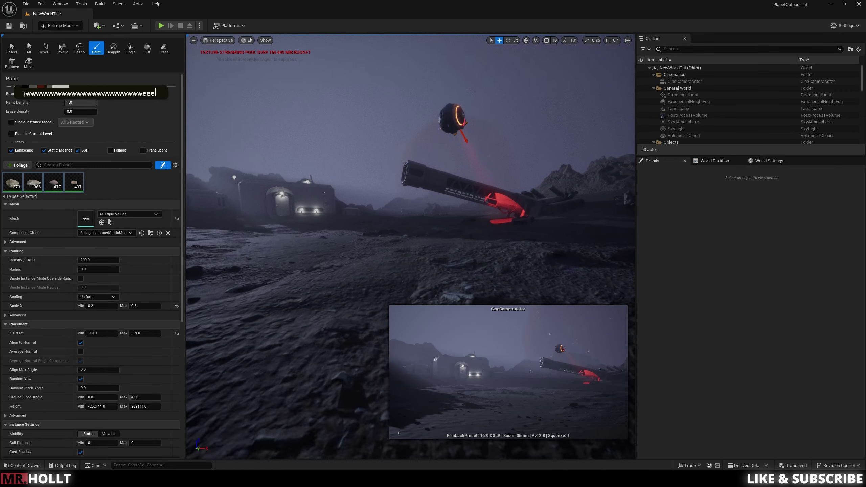
{"action": "key", "text": "s"}
{"action": "scroll", "coordinate": [410, 245], "scroll_direction": "up", "scroll_amount": 3}
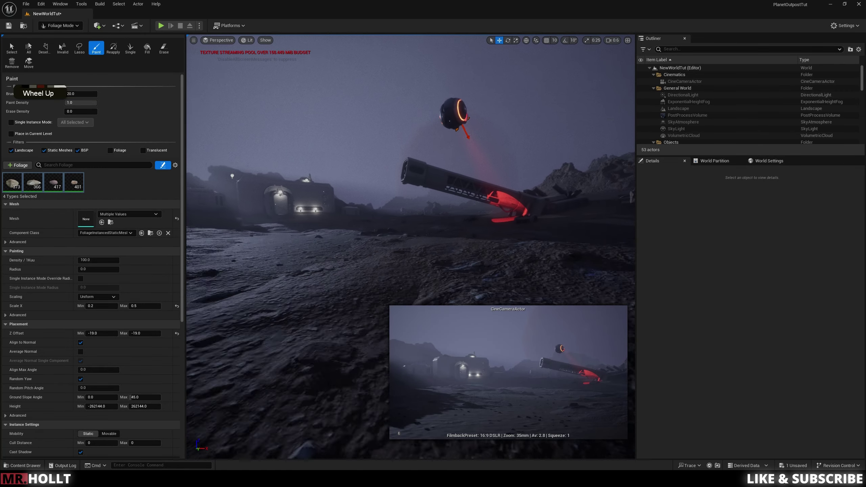
{"action": "key", "text": "q"}
{"action": "key", "text": "q"}
Return to Selection mode and select the hovering drone above the crashed ship.
{"action": "left_click", "coordinate": [56, 29]}
{"action": "left_click", "coordinate": [60, 38]}
{"action": "key", "text": "s"}
{"action": "key", "text": "s"}
{"action": "key", "text": "a"}
{"action": "right_click_drag", "start_coordinate": [415, 228], "coordinate": [415, 227]}
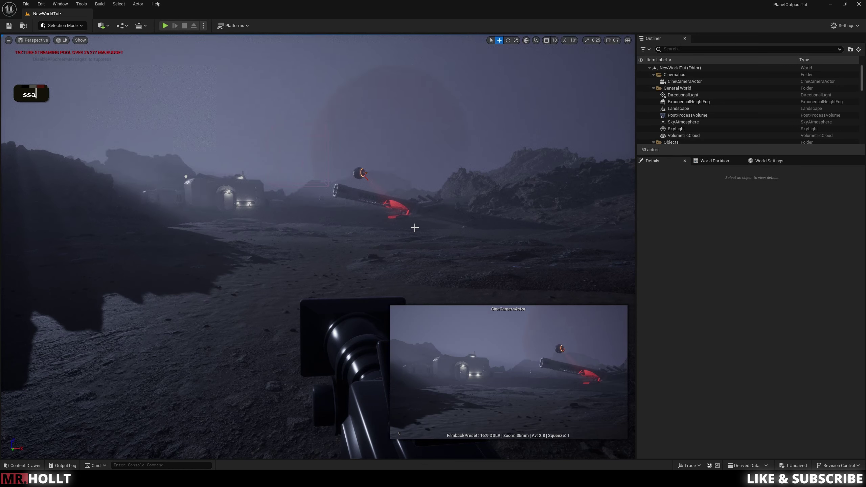
{"action": "left_click", "coordinate": [360, 172]}
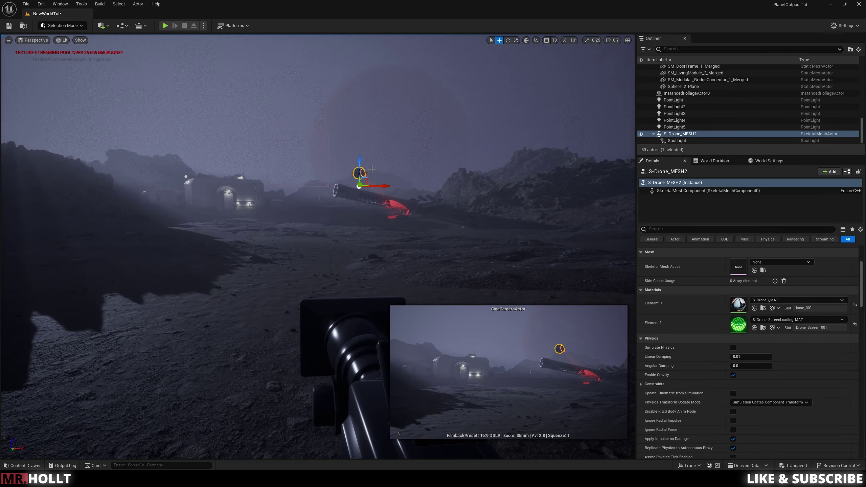
Add a new level sequence to the level and save it in the Content folder as LS_PO_2.
{"action": "left_click", "coordinate": [83, 27]}
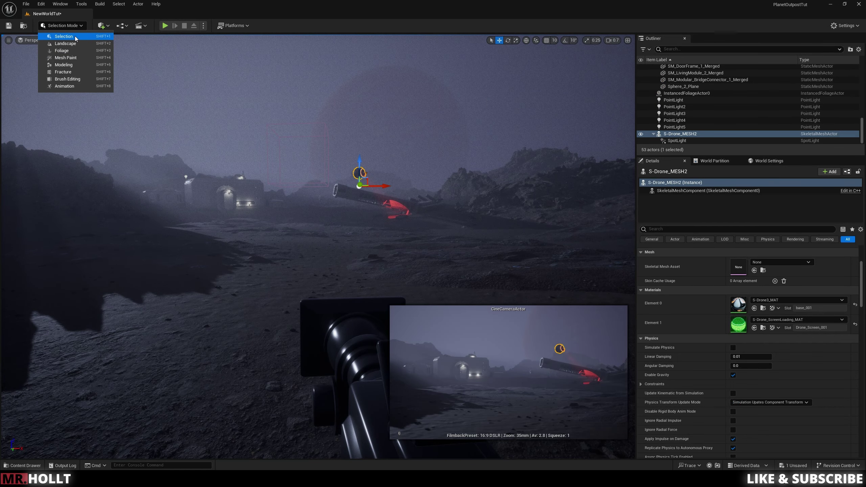
{"action": "left_click", "coordinate": [102, 26]}
{"action": "left_click", "coordinate": [138, 26]}
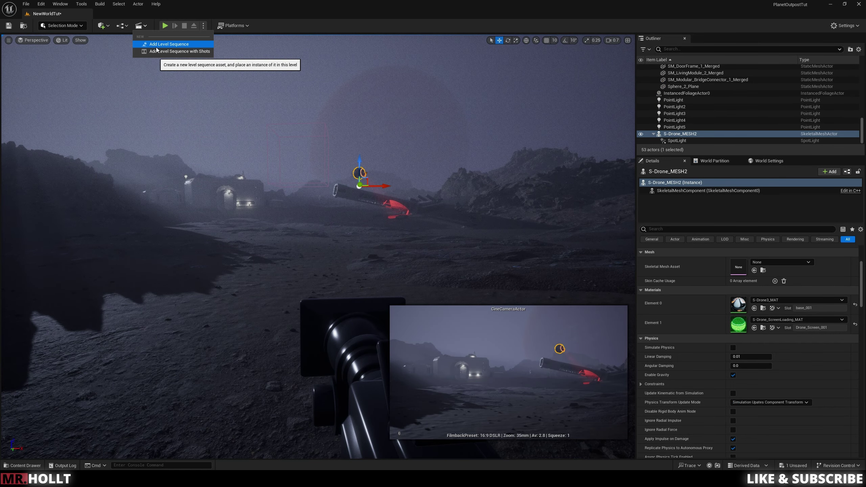
{"action": "left_click", "coordinate": [158, 39]}
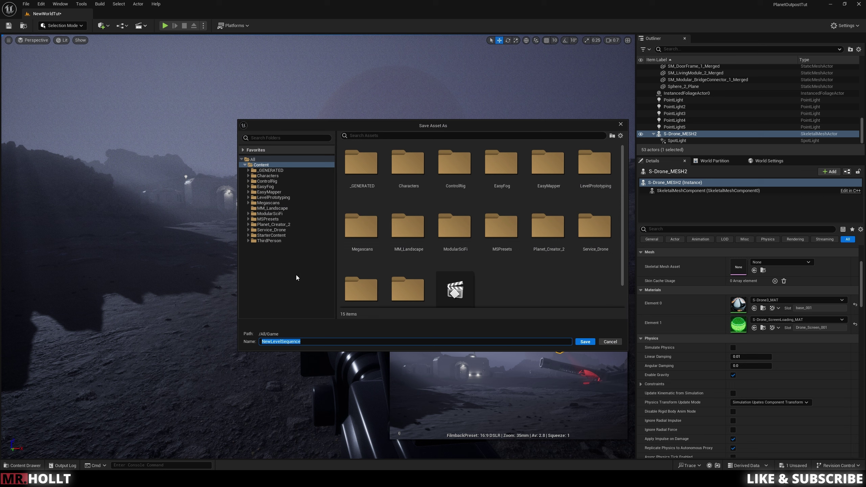
{"action": "key", "text": "BackSpace"}
{"action": "type", "text": "LS"}
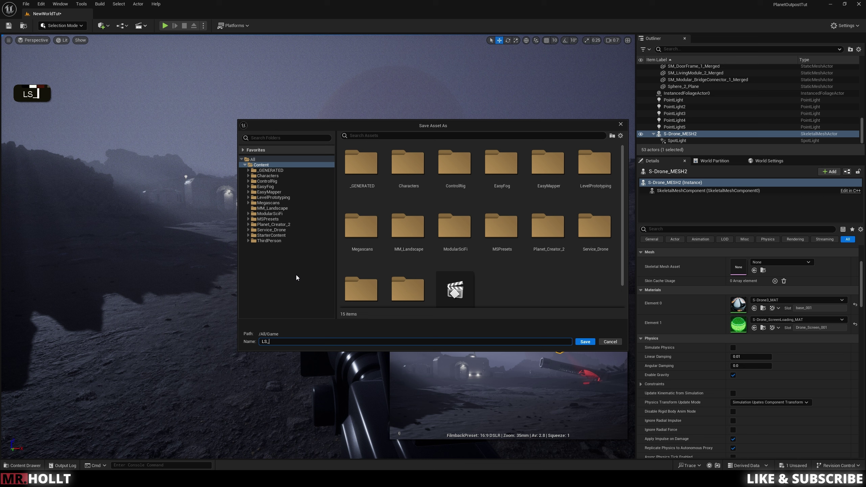
{"action": "type", "text": "_PO_@"}
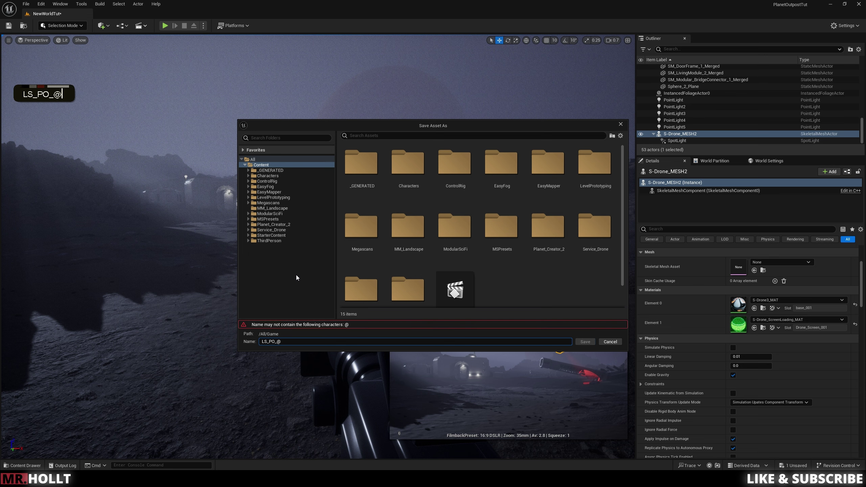
{"action": "key", "text": "BackSpace"}
{"action": "type", "text": "2"}
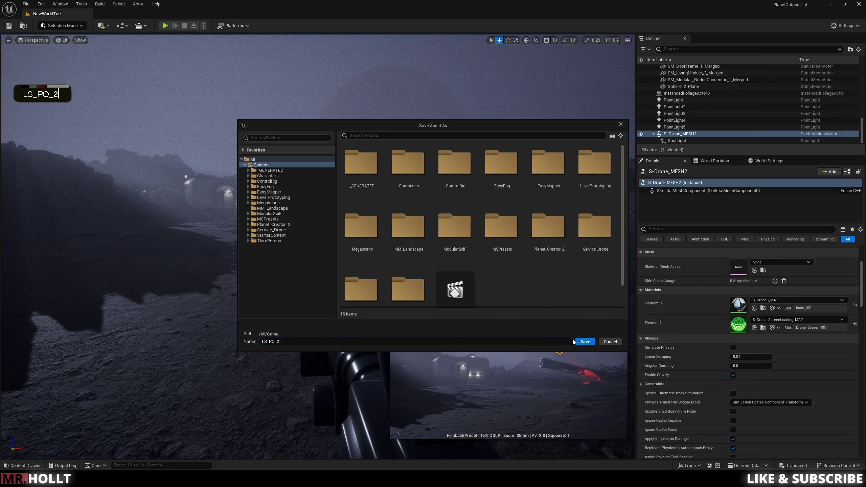
{"action": "left_click", "coordinate": [584, 341]}
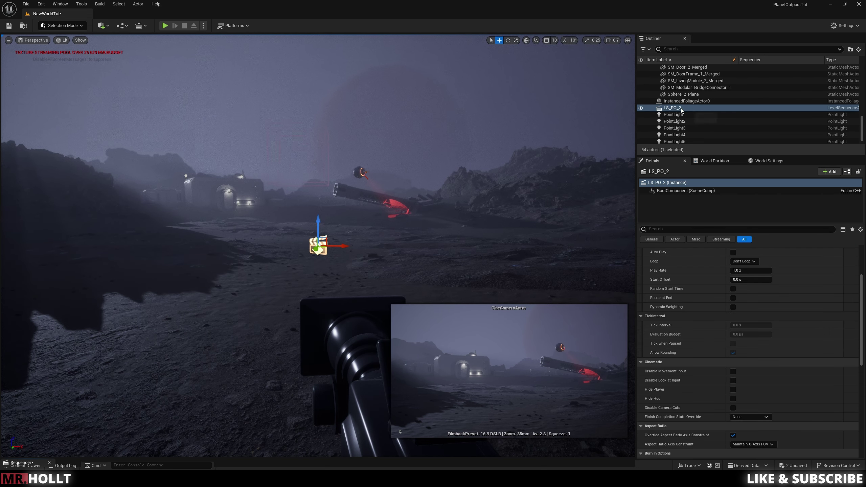
Bring up the Sequencer for LS_PO_2 and dock it below the viewport.
{"action": "double_click", "coordinate": [672, 108]}
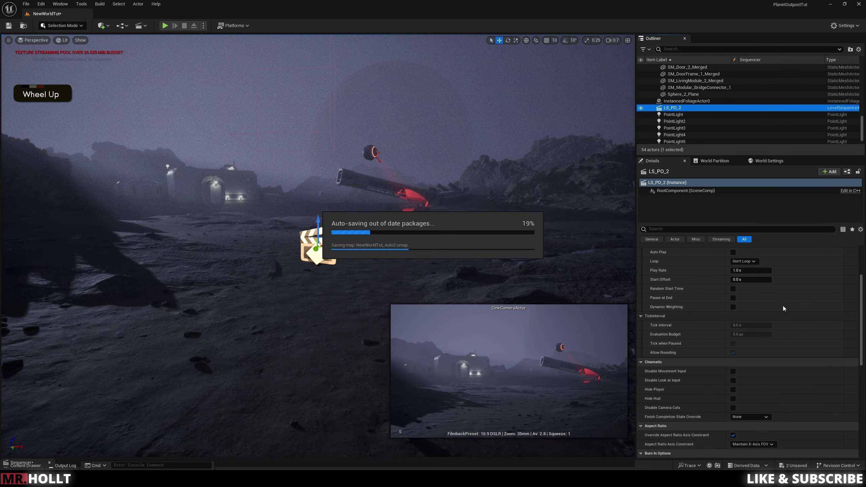
{"action": "double_click", "coordinate": [860, 289]}
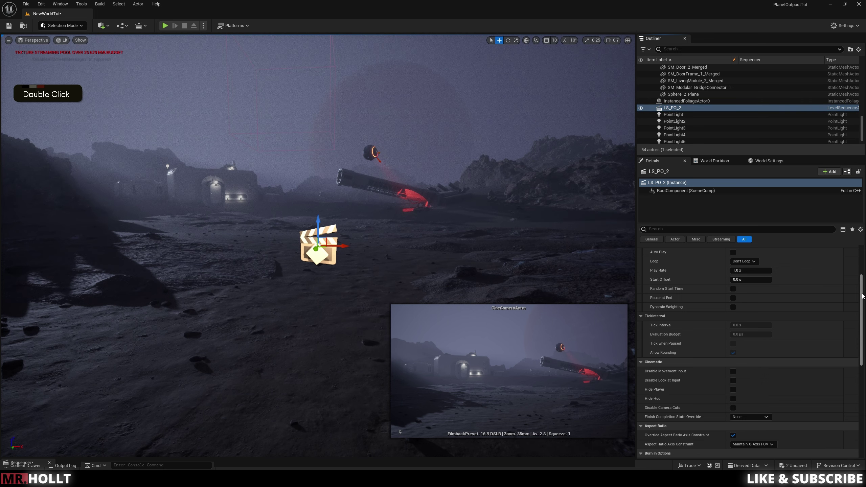
{"action": "scroll", "coordinate": [862, 296], "scroll_direction": "up", "scroll_amount": 3}
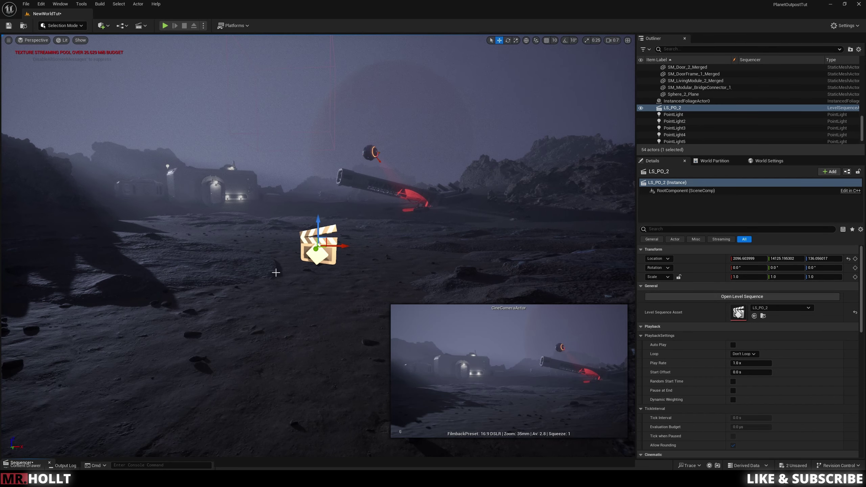
{"action": "left_click", "coordinate": [64, 27]}
{"action": "left_click", "coordinate": [68, 37]}
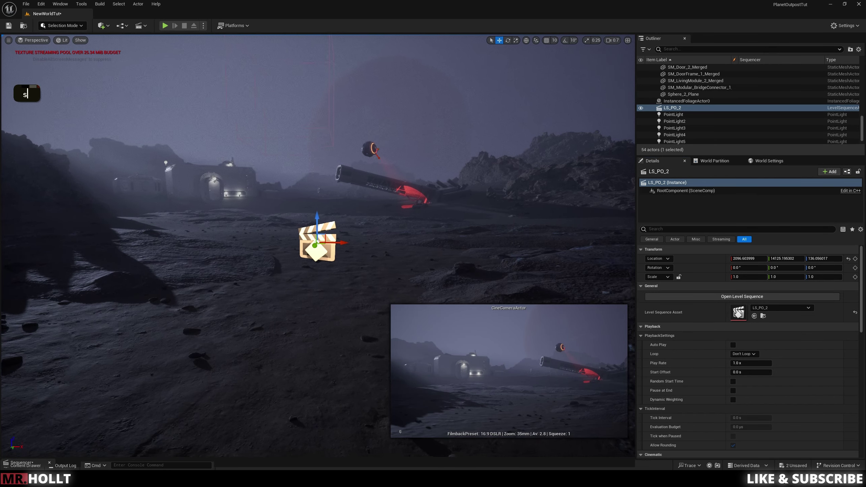
{"action": "right_click_drag", "start_coordinate": [134, 395], "coordinate": [133, 396]}
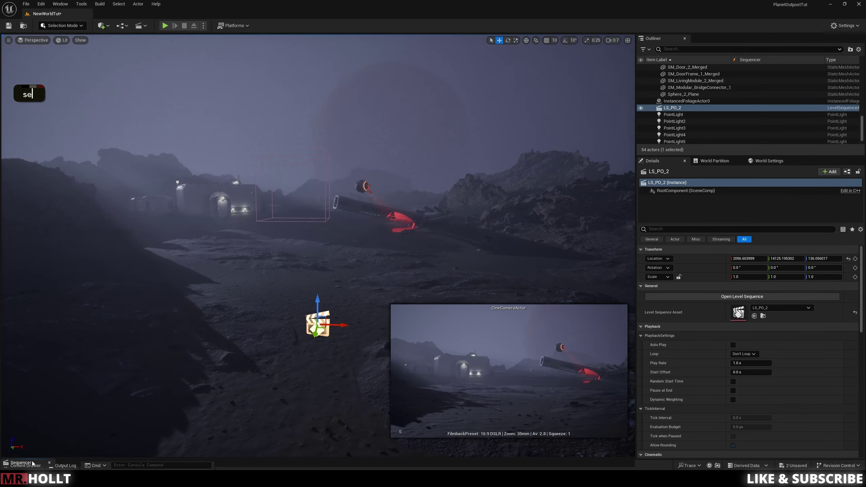
{"action": "left_click", "coordinate": [21, 463]}
{"action": "left_click_drag", "start_coordinate": [32, 41], "coordinate": [157, 430]}
{"action": "left_click_drag", "start_coordinate": [326, 246], "coordinate": [327, 333]}
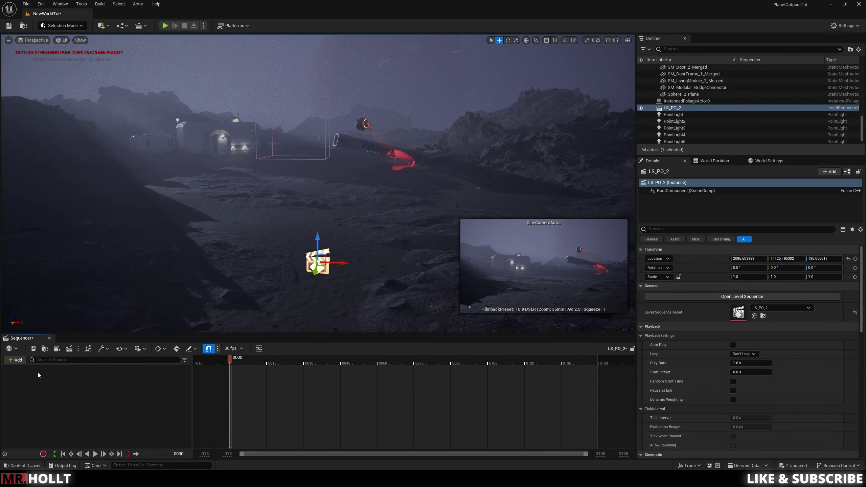
Add the CineCameraActor to the LS_PO_2 sequence.
{"action": "left_click", "coordinate": [15, 360]}
{"action": "mouse_move", "coordinate": [34, 255]}
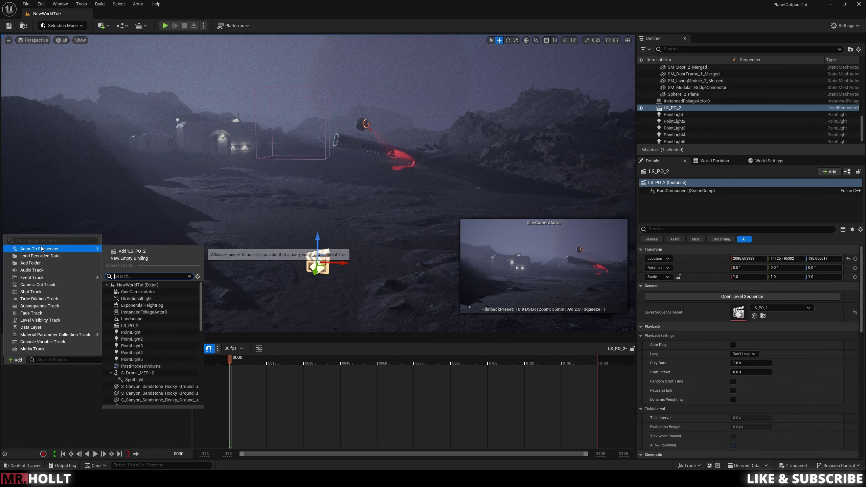
{"action": "left_click", "coordinate": [138, 294]}
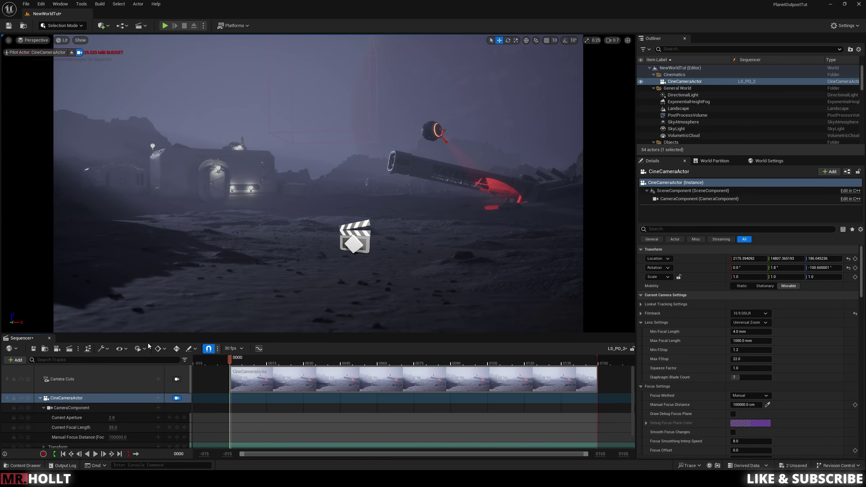
Add the drone actor S-Drone_MESH2 to the LS_PO_2 sequence.
{"action": "left_click", "coordinate": [14, 360]}
{"action": "mouse_move", "coordinate": [27, 275]}
{"action": "mouse_move", "coordinate": [35, 249]}
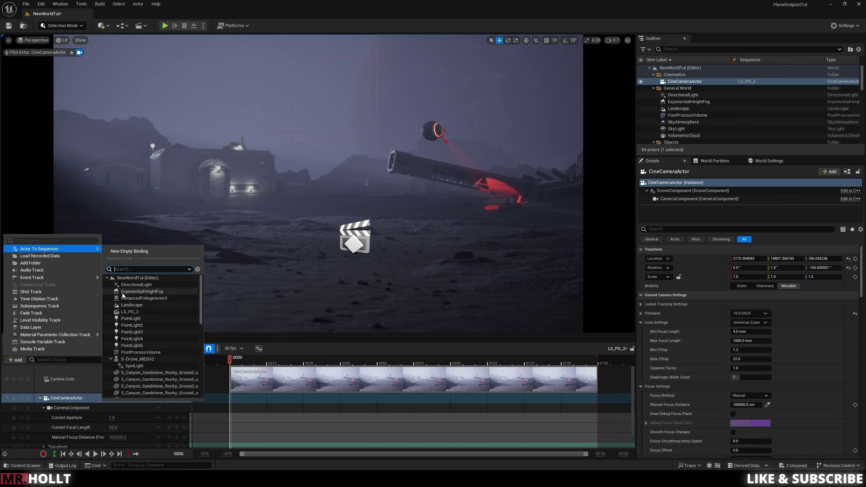
{"action": "left_click", "coordinate": [137, 359]}
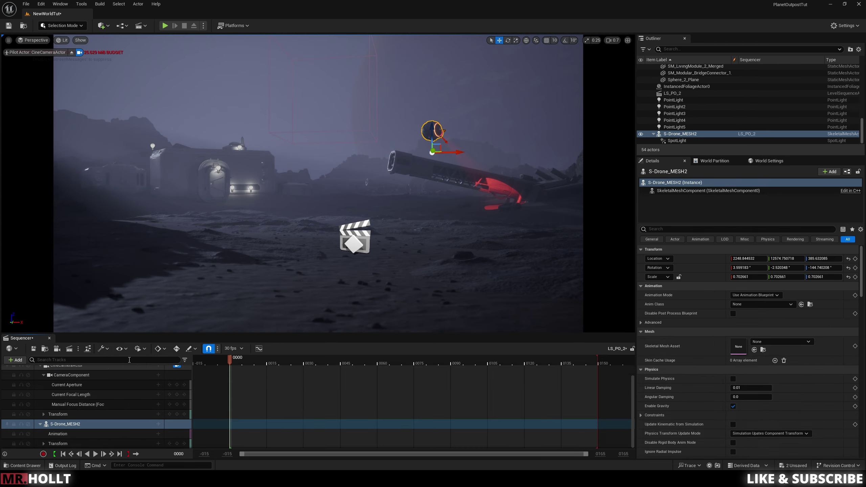
{"action": "scroll", "coordinate": [90, 412], "scroll_direction": "up", "scroll_amount": 3}
{"action": "scroll", "coordinate": [89, 413], "scroll_direction": "down", "scroll_amount": 3}
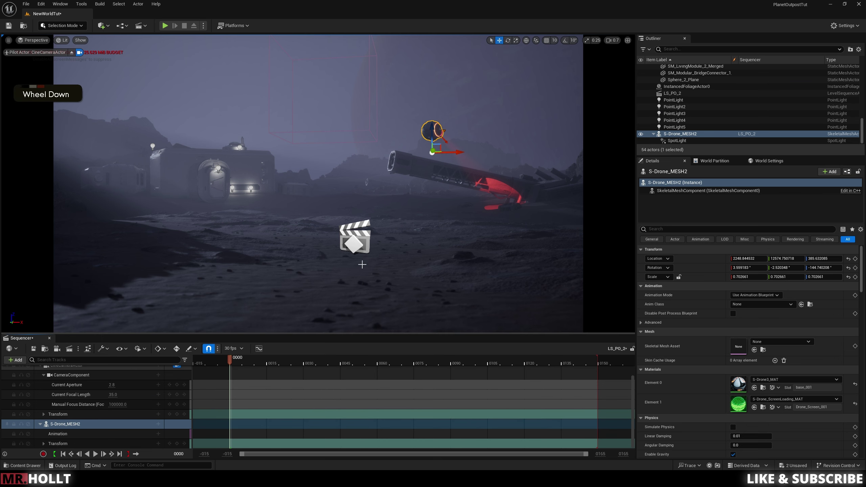
Reframe the piloted cine camera by pulling it back low over the ground, with the outpost, drone and crashed ship in shot.
{"action": "key", "text": "s"}
{"action": "key", "text": "s"}
{"action": "key", "text": "s"}
{"action": "key", "text": "s"}
{"action": "key", "text": "s"}
{"action": "key", "text": "s"}
{"action": "key", "text": "s"}
{"action": "key", "text": "e"}
{"action": "key", "text": "s"}
{"action": "key", "text": "e"}
{"action": "key", "text": "q"}
{"action": "key", "text": "q"}
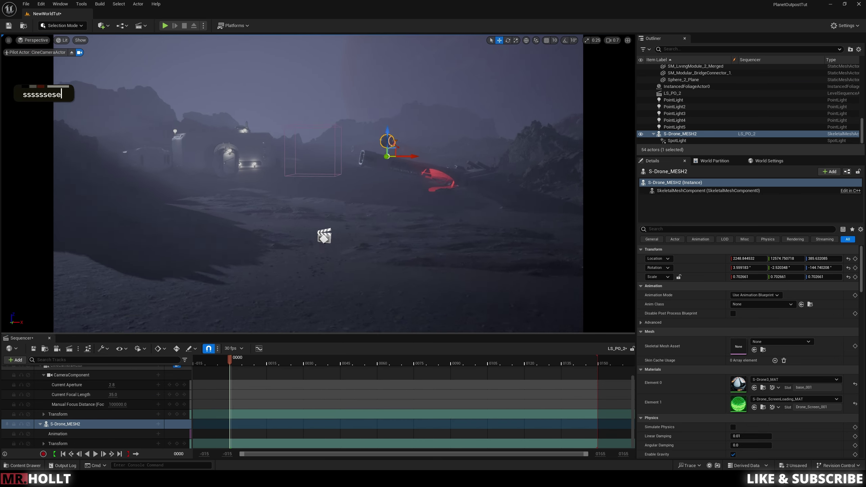
{"action": "scroll", "coordinate": [90, 410], "scroll_direction": "up", "scroll_amount": 3}
{"action": "key", "text": "q"}
{"action": "key", "text": "d"}
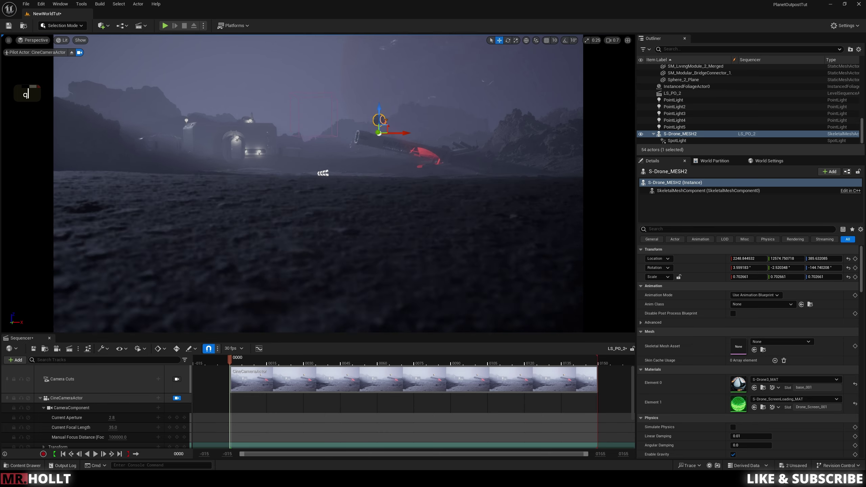
{"action": "key", "text": "e"}
{"action": "key", "text": "d"}
{"action": "key", "text": "w"}
{"action": "key", "text": "w"}
{"action": "key", "text": "w"}
{"action": "key", "text": "d"}
{"action": "key", "text": "w"}
{"action": "key", "text": "d"}
{"action": "key", "text": "w"}
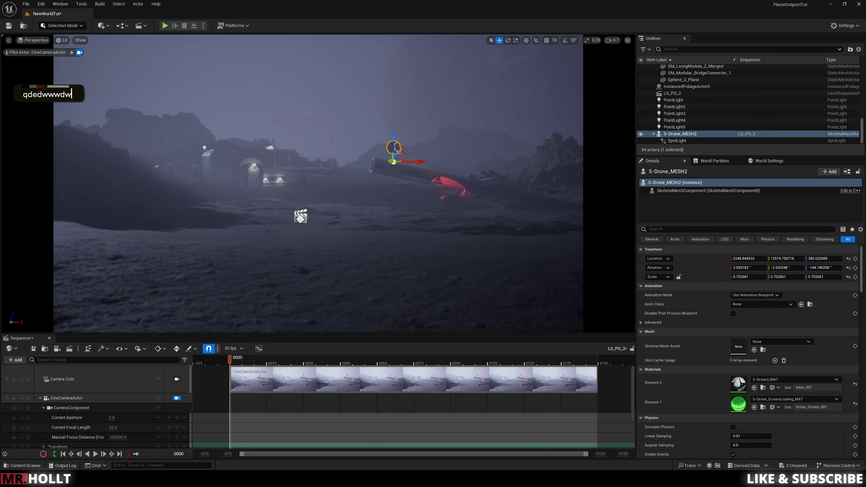
{"action": "key", "text": "q"}
{"action": "key", "text": "q"}
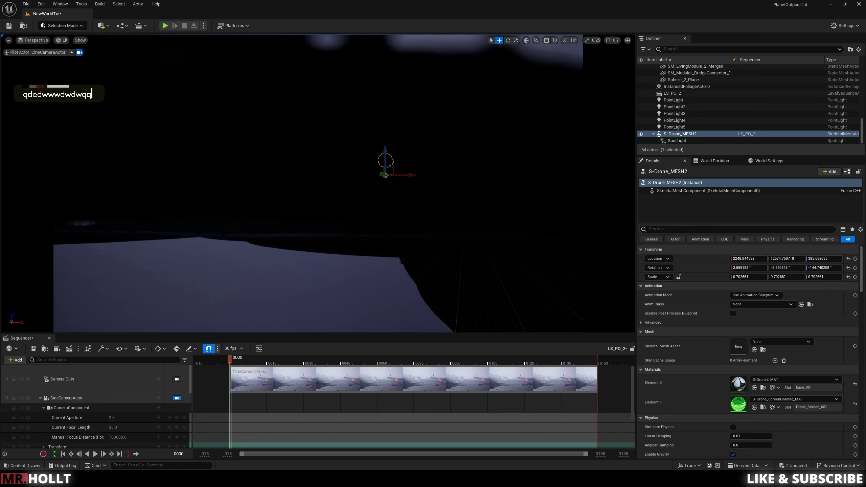
{"action": "key", "text": "e"}
{"action": "right_click_drag", "start_coordinate": [318, 184], "coordinate": [331, 198]}
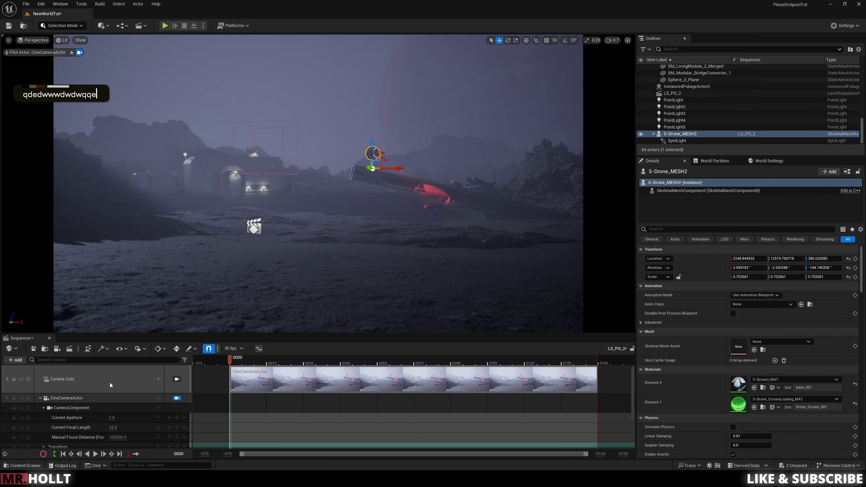
{"action": "scroll", "coordinate": [106, 414], "scroll_direction": "down", "scroll_amount": 2}
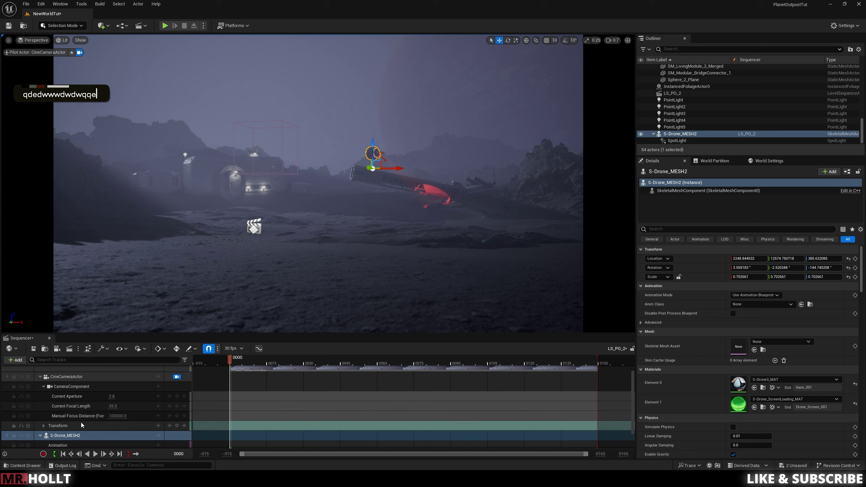
Animate the cine camera pushing forward low over the ground toward the outpost, with transform keys at frames 0 and 150.
{"action": "left_click", "coordinate": [177, 426]}
{"action": "left_click_drag", "start_coordinate": [242, 363], "coordinate": [500, 364]}
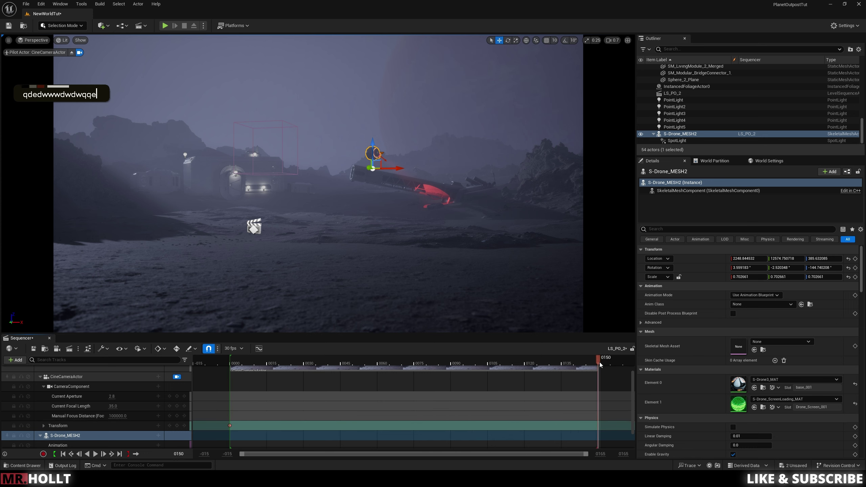
{"action": "key", "text": "w"}
{"action": "key", "text": "w"}
{"action": "key", "text": "w"}
{"action": "key", "text": "w"}
{"action": "key", "text": "w"}
{"action": "key", "text": "w"}
{"action": "key", "text": "w"}
{"action": "key", "text": "w"}
{"action": "key", "text": "w"}
{"action": "key", "text": "w"}
{"action": "key", "text": "q"}
{"action": "key", "text": "w"}
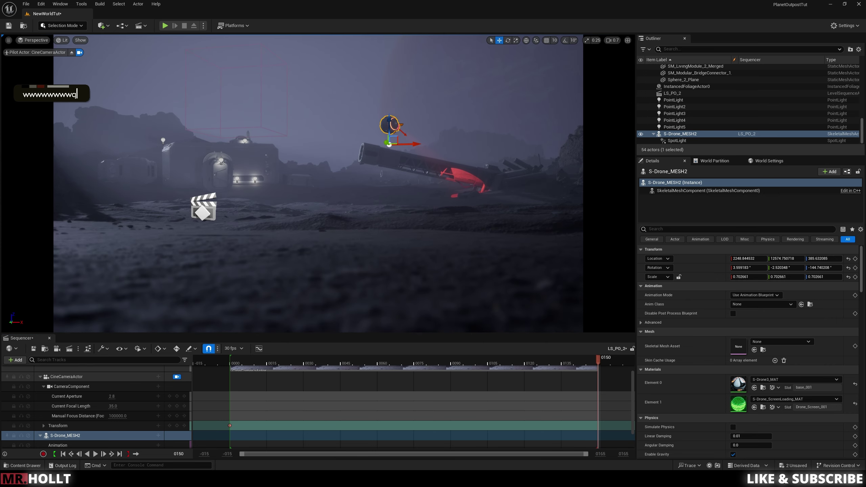
{"action": "key", "text": "w"}
{"action": "key", "text": "w"}
{"action": "key", "text": "e"}
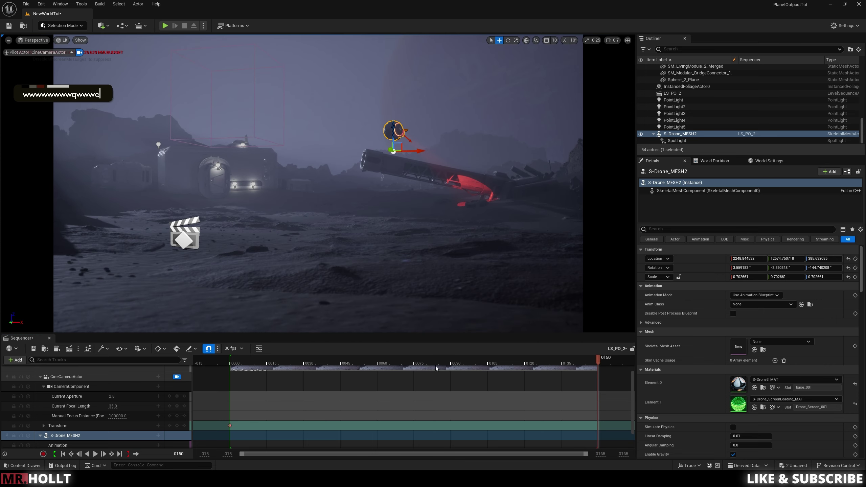
{"action": "left_click", "coordinate": [177, 425]}
Play the sequence from the start to check the camera's forward move.
{"action": "left_click_drag", "start_coordinate": [266, 357], "coordinate": [231, 360]}
{"action": "key", "text": "space"}
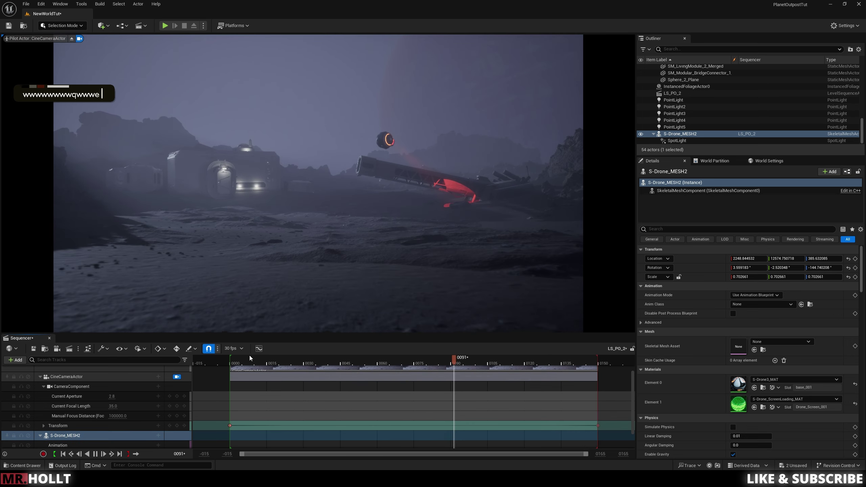
{"action": "key", "text": "space"}
Add S-Drone_Idle_Flying_ANIM to the drone's Animation track and fit the clip to frames 0 to 150.
{"action": "scroll", "coordinate": [76, 416], "scroll_direction": "down", "scroll_amount": 1}
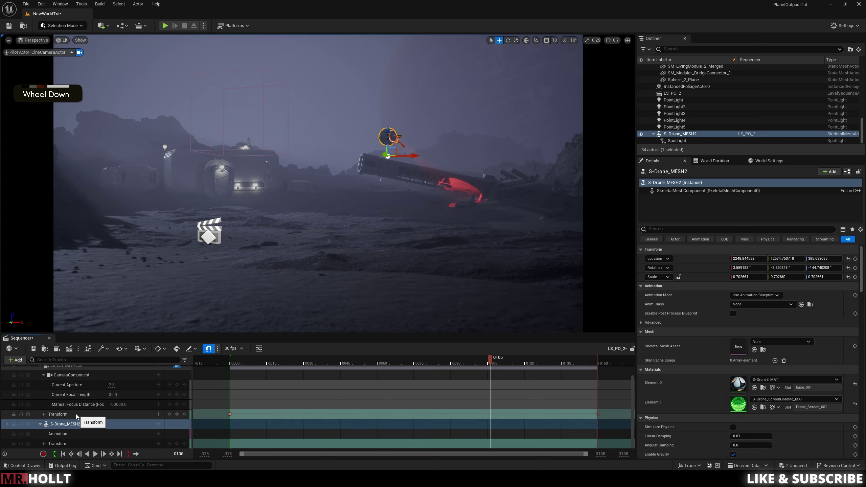
{"action": "left_click", "coordinate": [58, 435]}
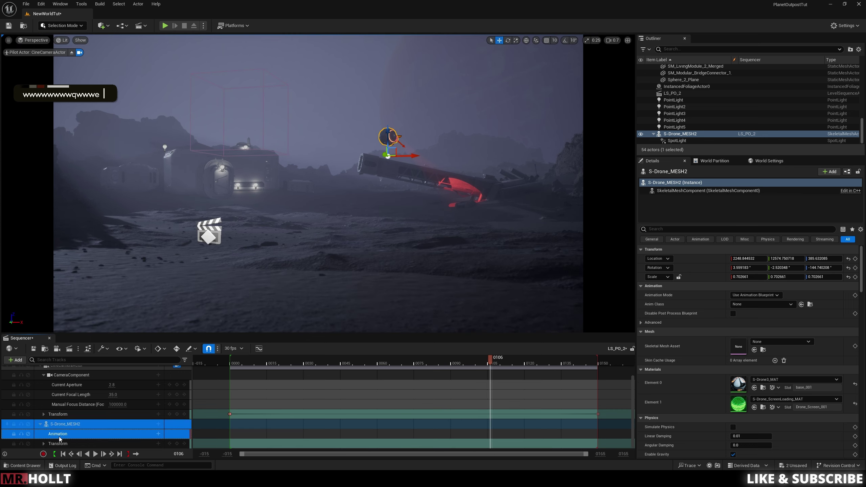
{"action": "left_click", "coordinate": [159, 435]}
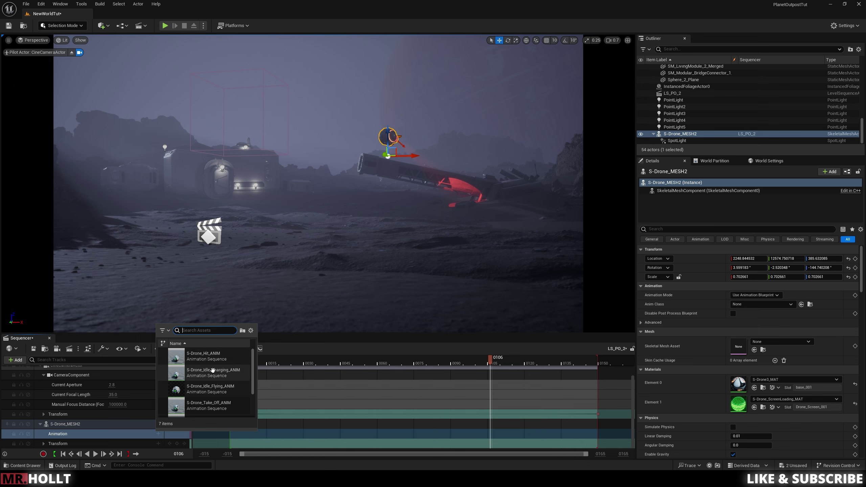
{"action": "left_click", "coordinate": [217, 389]}
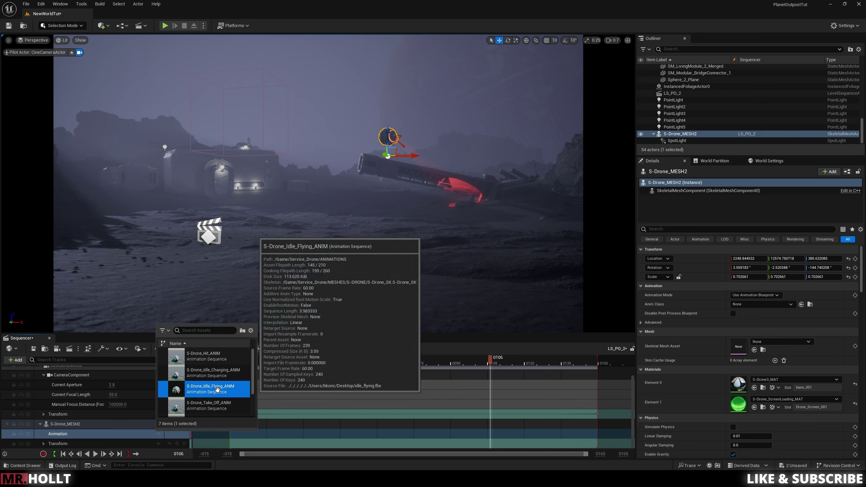
{"action": "left_click_drag", "start_coordinate": [529, 439], "coordinate": [272, 439]}
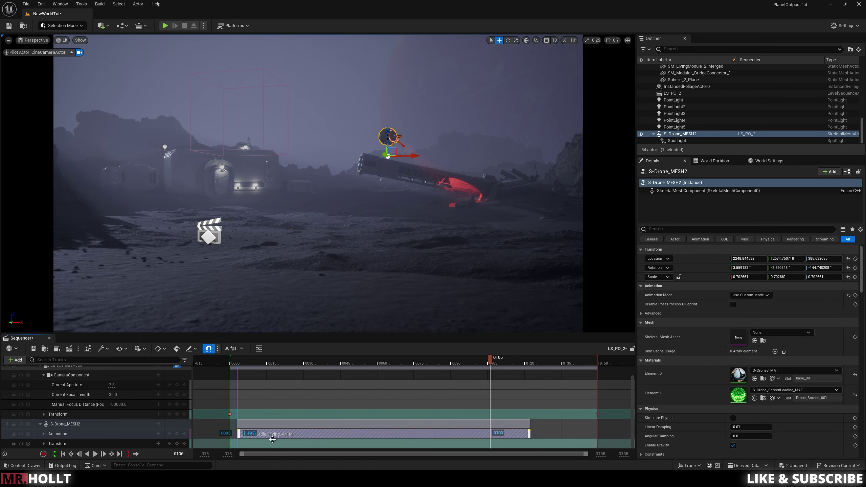
{"action": "left_click_drag", "start_coordinate": [524, 438], "coordinate": [598, 438]}
Play back the sequence to check the drone's idle flying animation in the camera shot.
{"action": "left_click", "coordinate": [346, 364]}
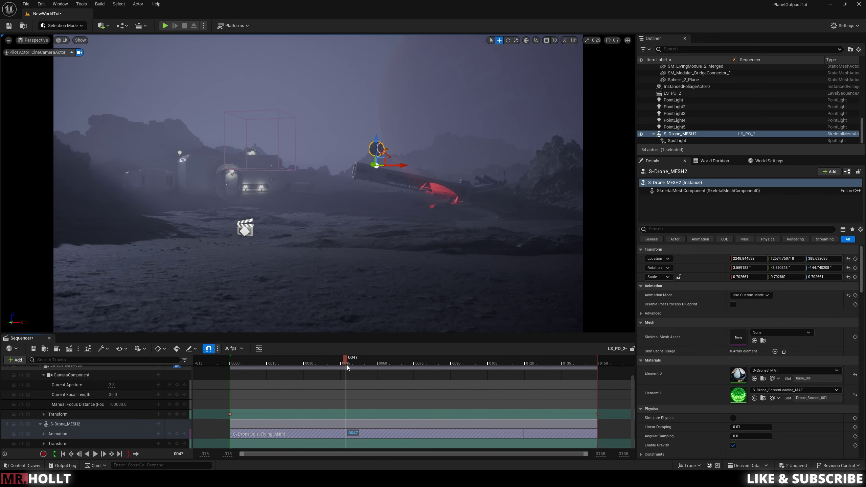
{"action": "key", "text": "space"}
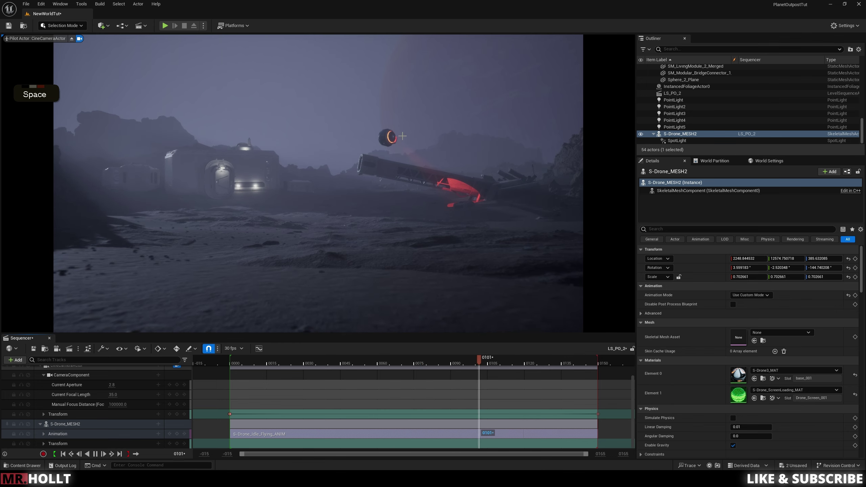
{"action": "left_click", "coordinate": [245, 364]}
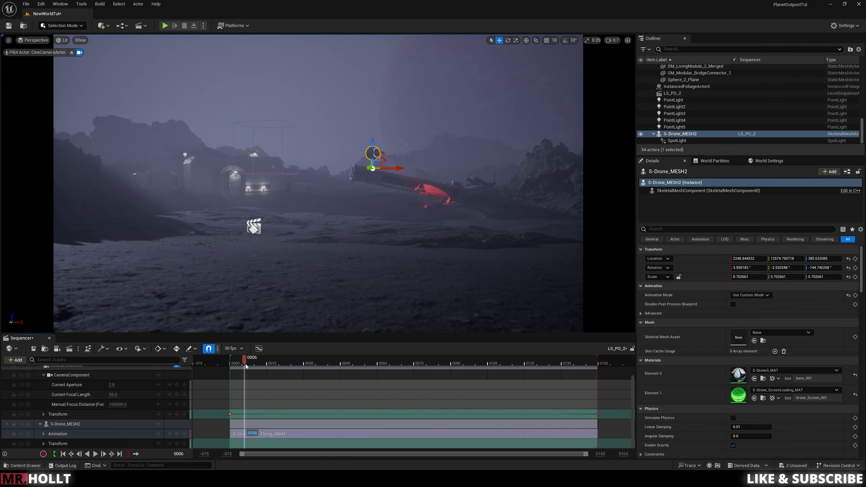
{"action": "key", "text": "space"}
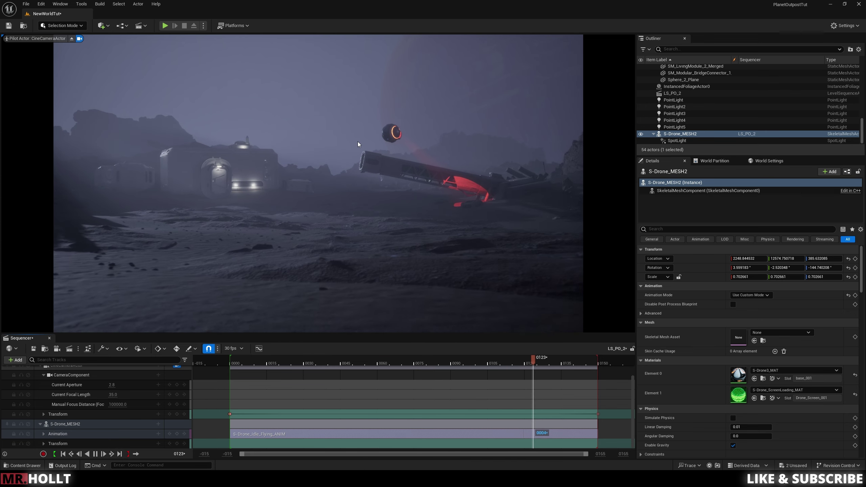
Expand the drone's Transform track and examine its Location and Rotation channels.
{"action": "scroll", "coordinate": [44, 437], "scroll_direction": "down", "scroll_amount": 1}
{"action": "left_click", "coordinate": [44, 444]}
{"action": "scroll", "coordinate": [43, 440], "scroll_direction": "down", "scroll_amount": 1}
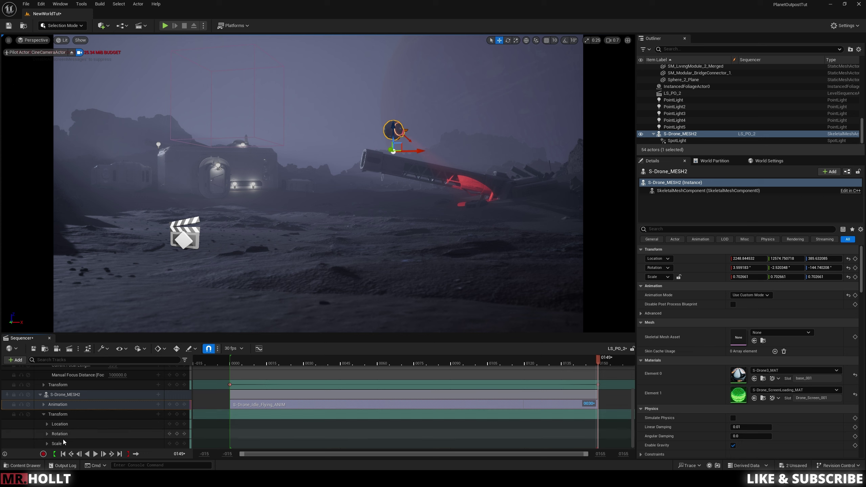
{"action": "left_click", "coordinate": [47, 436]}
{"action": "left_click", "coordinate": [47, 434]}
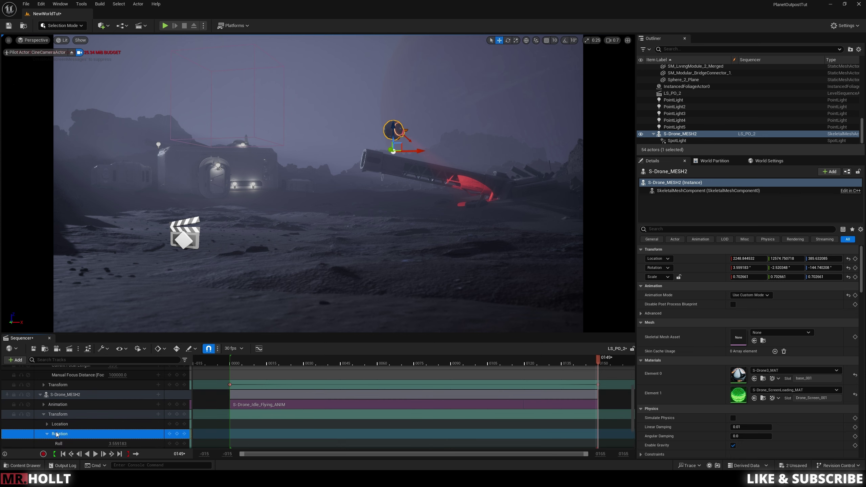
{"action": "scroll", "coordinate": [56, 432], "scroll_direction": "down", "scroll_amount": 1}
{"action": "left_click", "coordinate": [47, 394]}
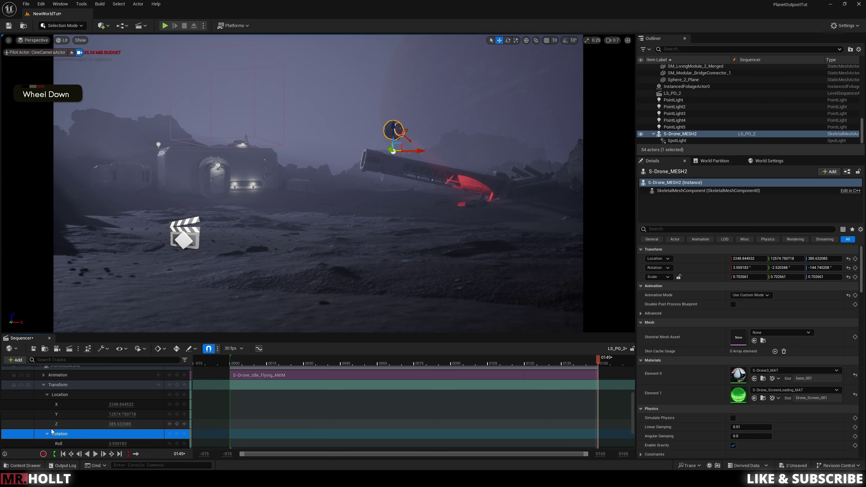
{"action": "left_click", "coordinate": [48, 434]}
{"action": "left_click", "coordinate": [46, 394]}
{"action": "left_click", "coordinate": [60, 415]}
Move the drone away from the crashed ship toward the camera, to about X 2059, Y 14384, Z 386.
{"action": "left_click", "coordinate": [403, 133]}
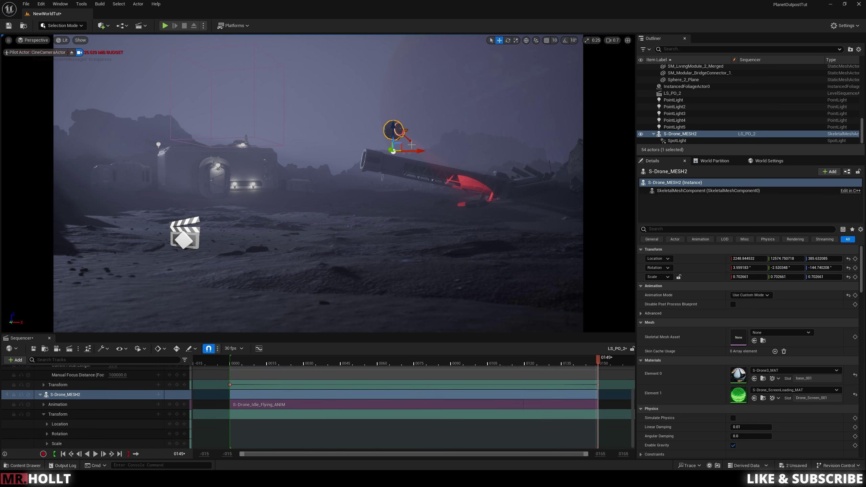
{"action": "left_click_drag", "start_coordinate": [391, 150], "coordinate": [356, 163]}
{"action": "right_click_drag", "start_coordinate": [356, 162], "coordinate": [371, 147]}
{"action": "key", "text": "w"}
{"action": "key", "text": "e"}
{"action": "key", "text": "s"}
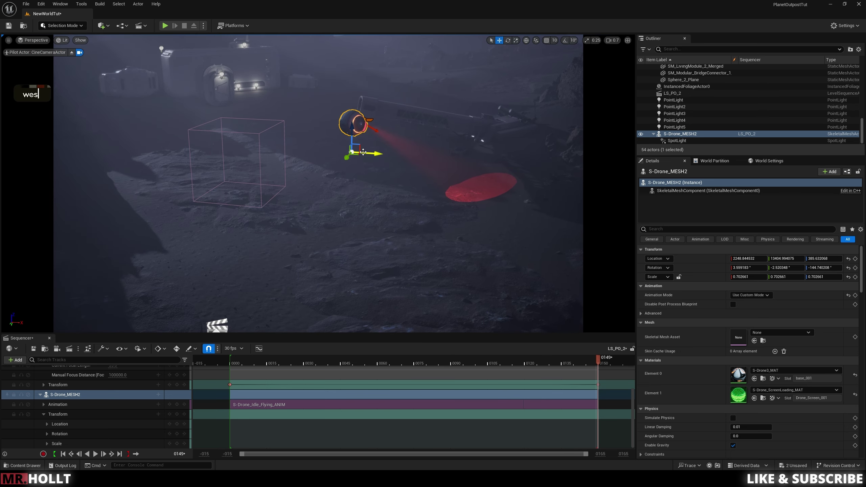
{"action": "left_click_drag", "start_coordinate": [359, 154], "coordinate": [111, 310]}
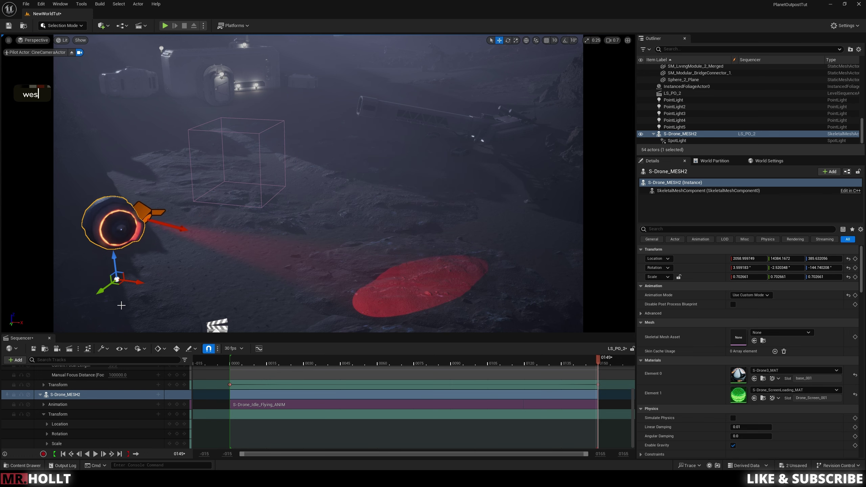
Switch the transform gizmo to local space and rotate the drone to a yaw of about -170.6°.
{"action": "left_click", "coordinate": [527, 40]}
{"action": "key", "text": "a"}
{"action": "mouse_move", "coordinate": [237, 242]}
{"action": "right_mouse_down"}
{"action": "mouse_move", "coordinate": [279, 242]}
{"action": "mouse_move", "coordinate": [290, 262]}
{"action": "mouse_move", "coordinate": [312, 264]}
{"action": "mouse_move", "coordinate": [246, 233]}
{"action": "right_mouse_up"}
{"action": "key", "text": "a"}
{"action": "key", "text": "d"}
{"action": "key", "text": "s"}
{"action": "key", "text": "w"}
{"action": "key", "text": "e"}
{"action": "left_click_drag", "start_coordinate": [332, 212], "coordinate": [306, 226]}
{"action": "key", "text": "e"}
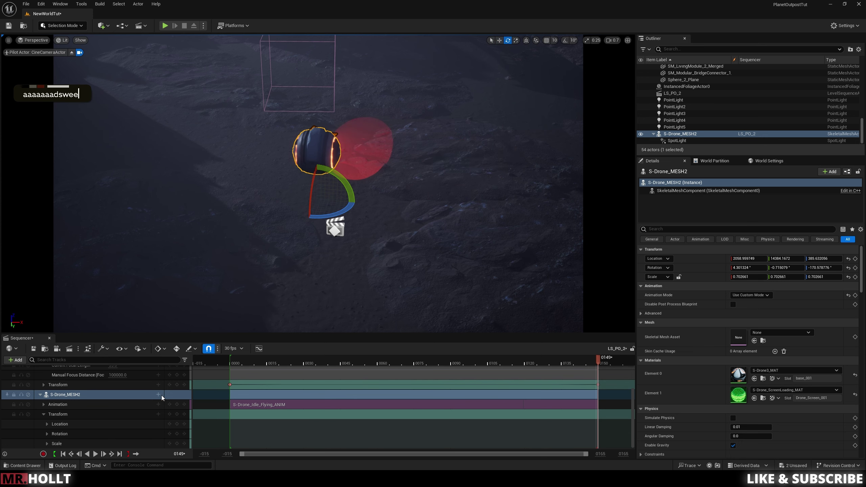
Key the drone's transform at frame 149 and at frame 0.
{"action": "left_click", "coordinate": [180, 414]}
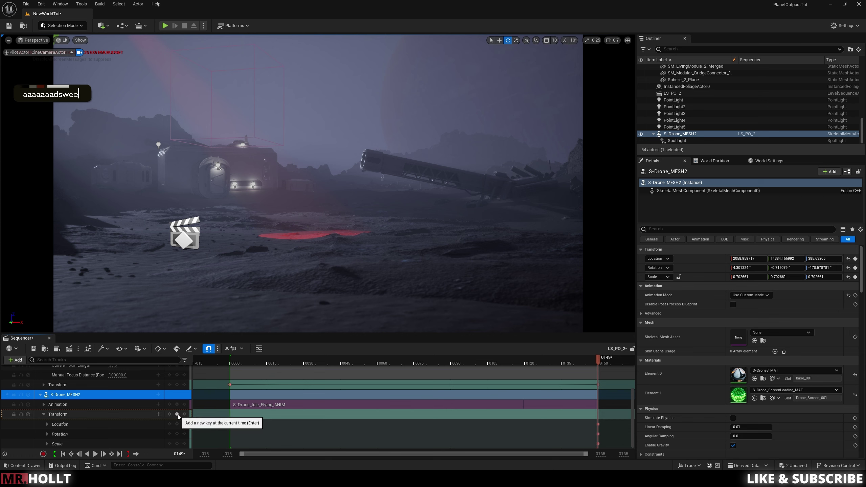
{"action": "double_click", "coordinate": [236, 362]}
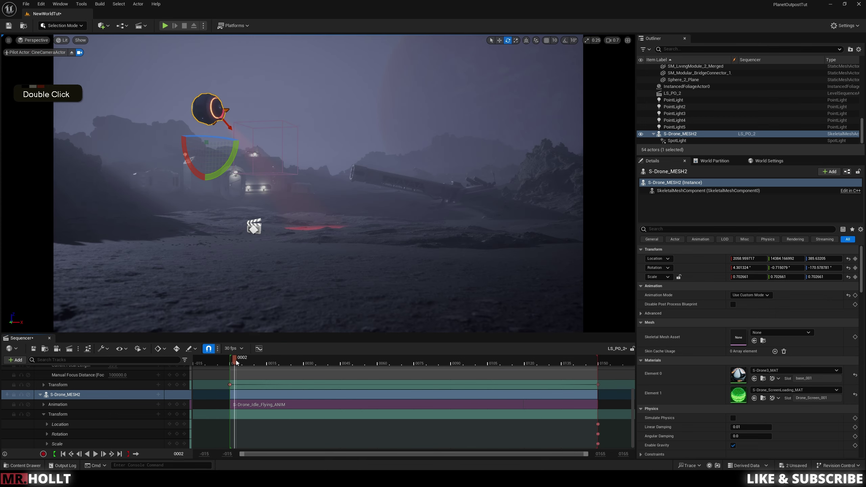
{"action": "left_click", "coordinate": [170, 414]}
Try to move the drone across to the crashed ship at frame 0, and scrub to frame 145.
{"action": "left_click", "coordinate": [231, 132]}
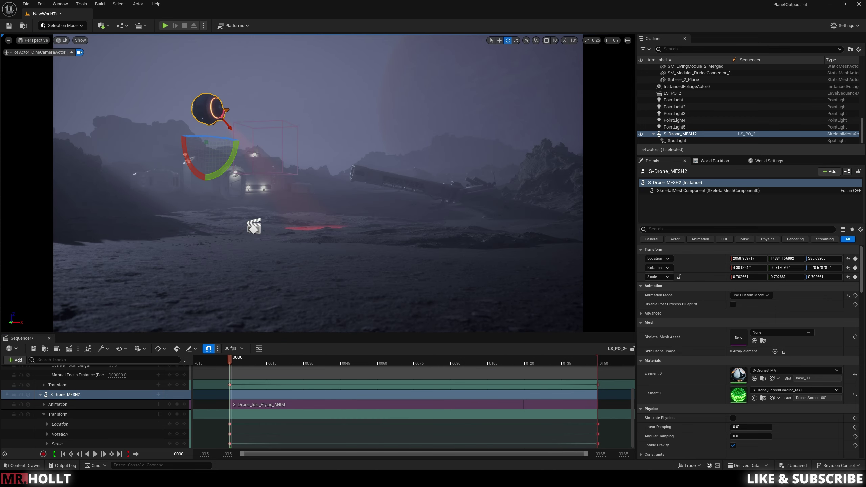
{"action": "left_click_drag", "start_coordinate": [216, 148], "coordinate": [385, 152]}
{"action": "left_click_drag", "start_coordinate": [230, 358], "coordinate": [586, 358]}
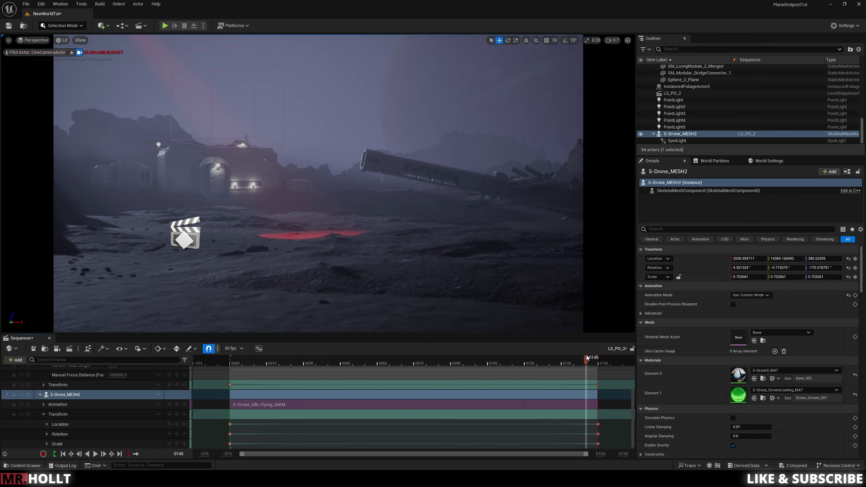
Stop piloting the cine camera and move the drone toward the crashed ship, to about X 2370, Y 12522, Z 244.
{"action": "right_click_drag", "start_coordinate": [343, 217], "coordinate": [343, 217]}
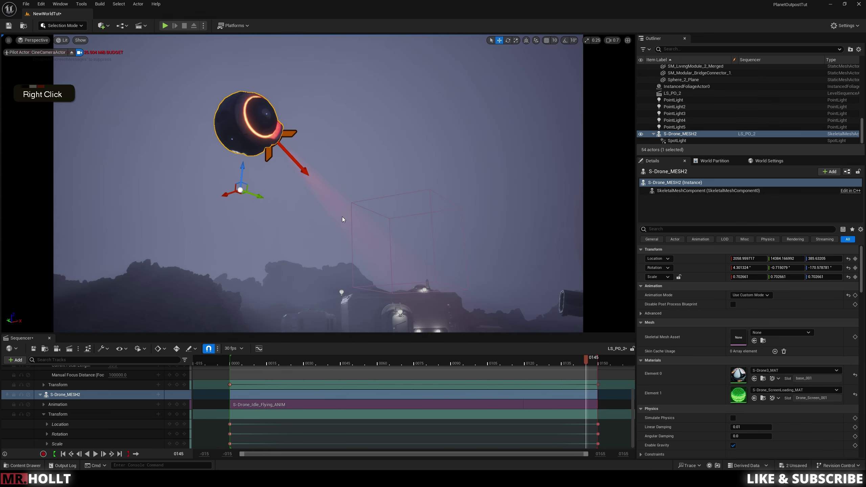
{"action": "left_click_drag", "start_coordinate": [252, 197], "coordinate": [543, 252]}
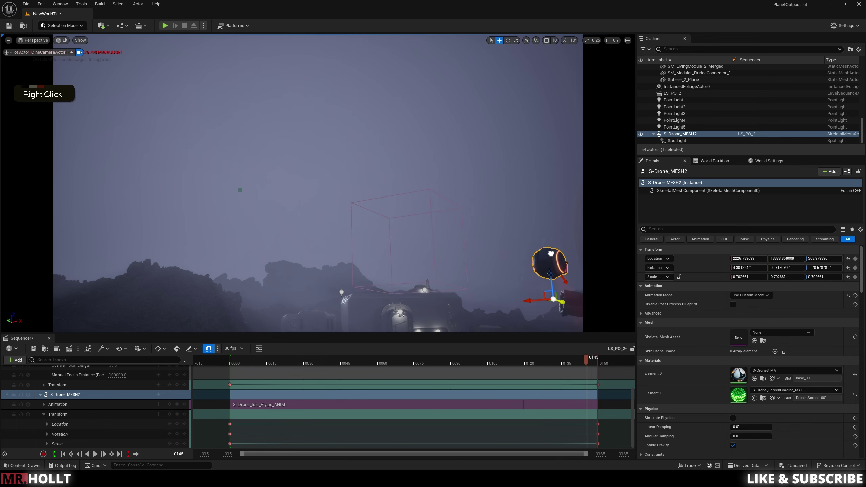
{"action": "left_click", "coordinate": [72, 53]}
{"action": "key", "text": "d"}
{"action": "right_click_drag", "start_coordinate": [425, 292], "coordinate": [426, 292]}
{"action": "key", "text": "w"}
{"action": "key", "text": "e"}
{"action": "left_click_drag", "start_coordinate": [372, 226], "coordinate": [400, 216]}
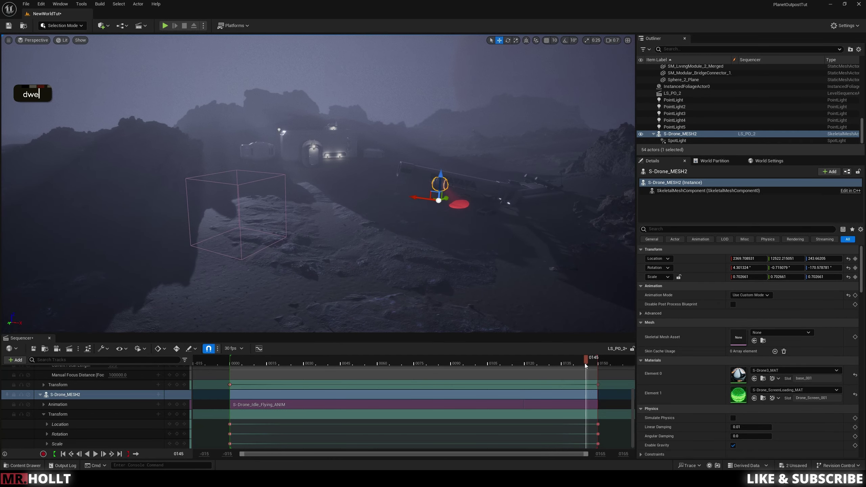
At frame 150, move the drone to about X 2401, Y 12337, Z 230 near the crashed ship and key its transform.
{"action": "left_click", "coordinate": [594, 361]}
{"action": "left_click_drag", "start_coordinate": [598, 361], "coordinate": [599, 360]}
{"action": "key", "text": "s"}
{"action": "right_click_drag", "start_coordinate": [123, 291], "coordinate": [123, 291]}
{"action": "left_click_drag", "start_coordinate": [156, 285], "coordinate": [631, 218]}
{"action": "right_click_drag", "start_coordinate": [522, 252], "coordinate": [522, 252]}
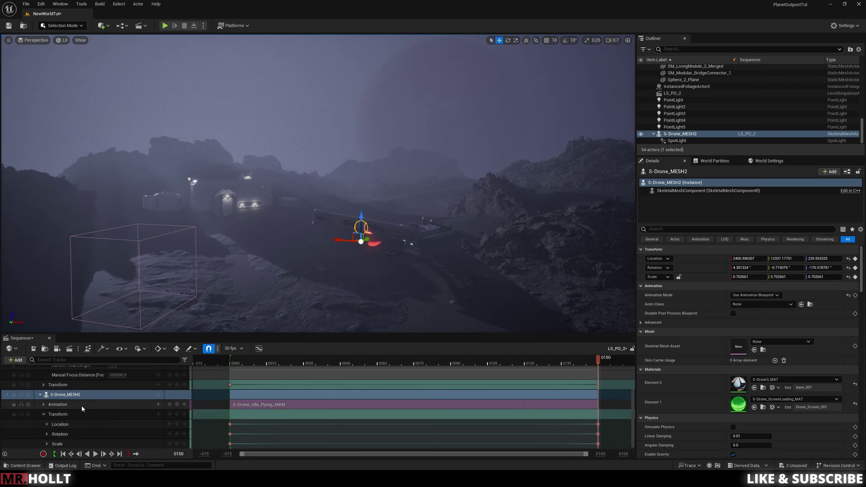
{"action": "left_click", "coordinate": [178, 415]}
Play and scrub the sequence from the start to check the drone's movement between its keys.
{"action": "left_click_drag", "start_coordinate": [290, 361], "coordinate": [228, 360]}
{"action": "key", "text": "space"}
{"action": "right_click_drag", "start_coordinate": [273, 327], "coordinate": [200, 219]}
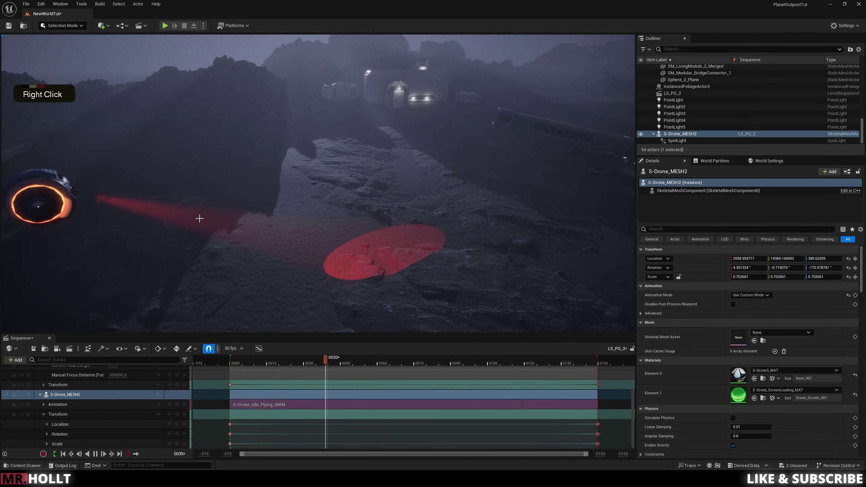
{"action": "key", "text": "space"}
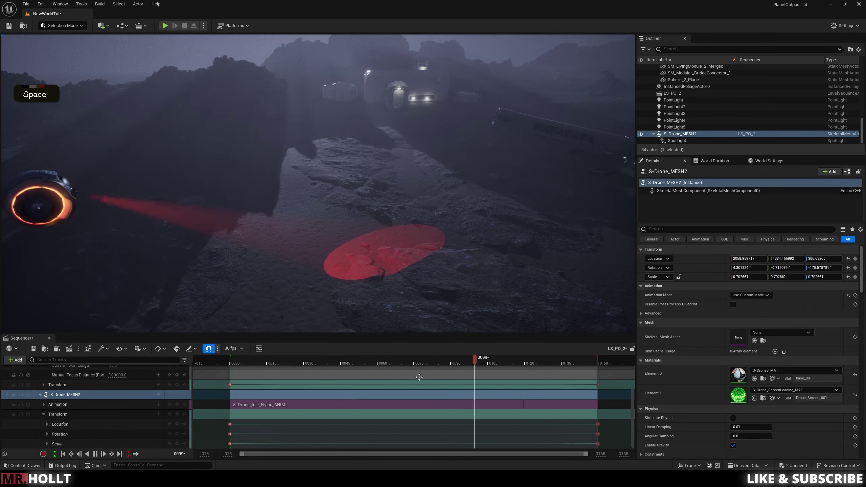
{"action": "double_click", "coordinate": [543, 364]}
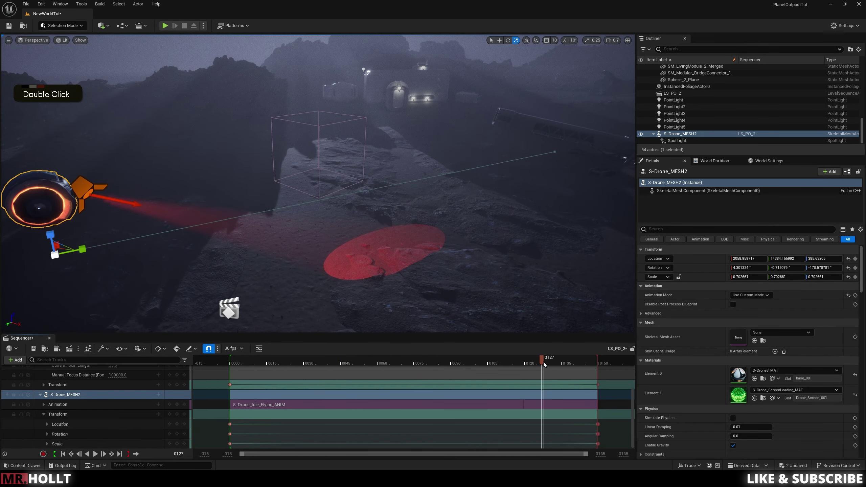
{"action": "left_click_drag", "start_coordinate": [567, 365], "coordinate": [298, 364]}
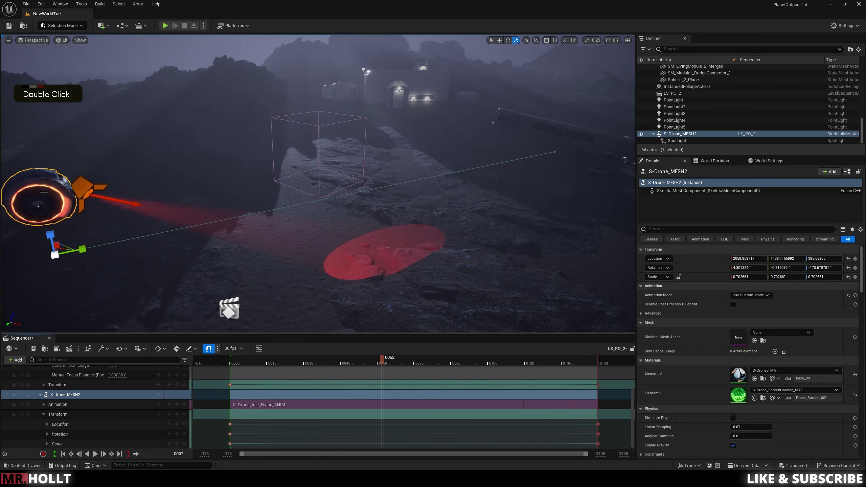
At frame 0, move the drone to about X 2065, Y 14350, Z 383, key its location and play the sequence.
{"action": "key", "text": "w"}
{"action": "key", "text": "e"}
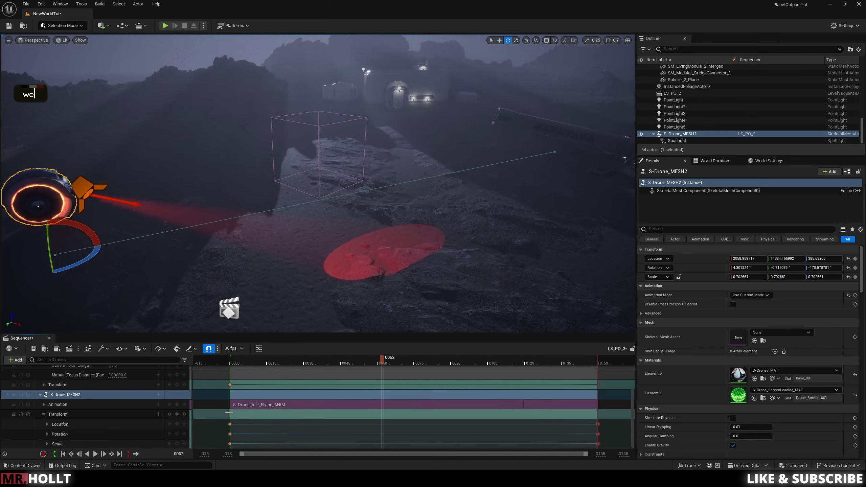
{"action": "left_click", "coordinate": [252, 392]}
{"action": "key", "text": "w"}
{"action": "left_click", "coordinate": [80, 412]}
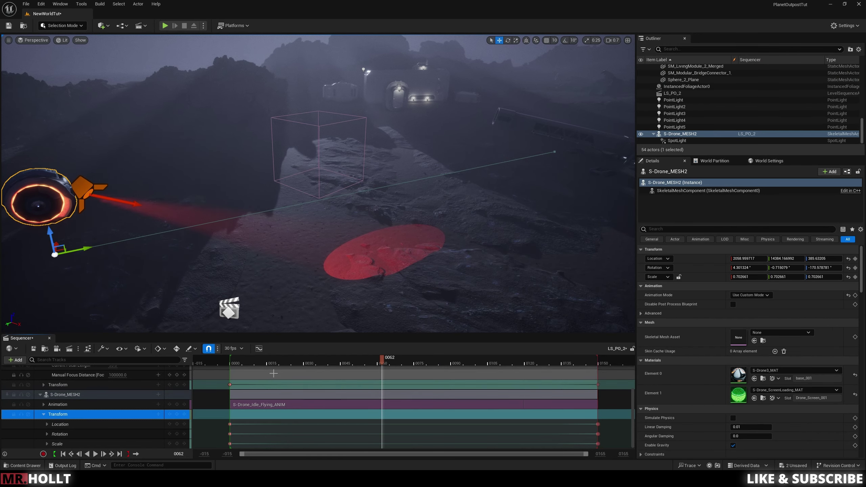
{"action": "left_click", "coordinate": [267, 365]}
{"action": "left_click_drag", "start_coordinate": [233, 367], "coordinate": [231, 369]}
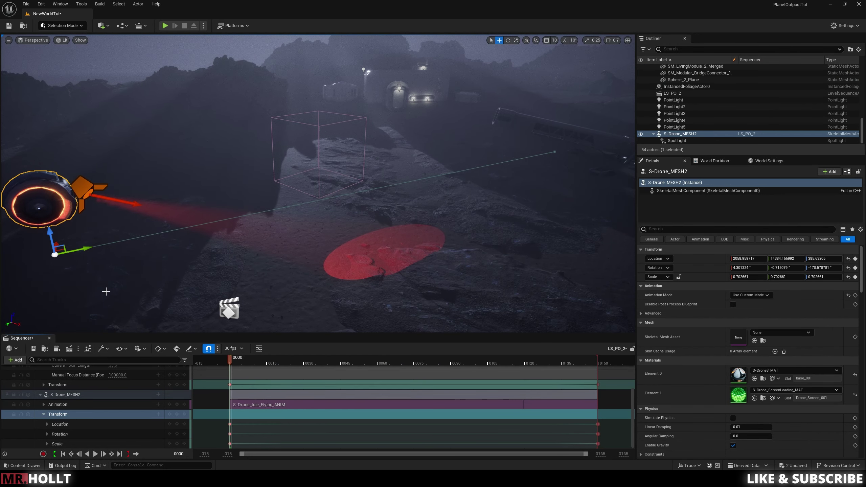
{"action": "right_click_drag", "start_coordinate": [78, 248], "coordinate": [114, 249]}
{"action": "left_click_drag", "start_coordinate": [33, 267], "coordinate": [70, 288]}
{"action": "right_click_drag", "start_coordinate": [269, 309], "coordinate": [222, 252]}
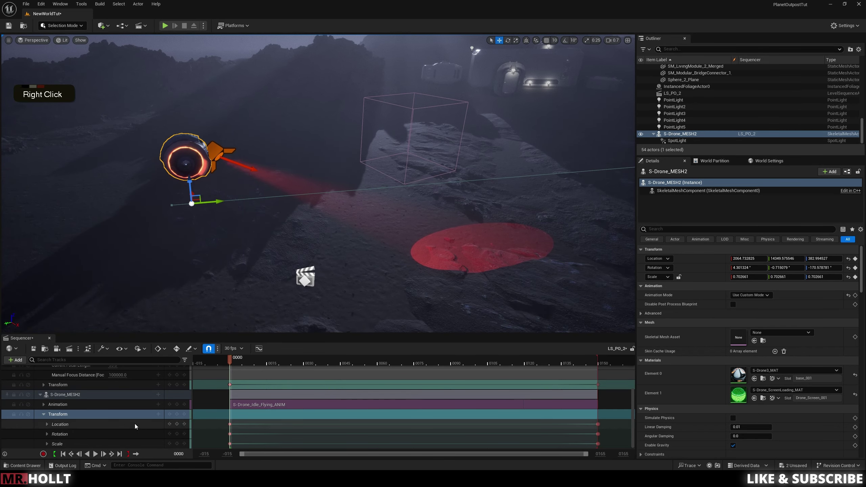
{"action": "left_click", "coordinate": [178, 424]}
{"action": "key", "text": "space"}
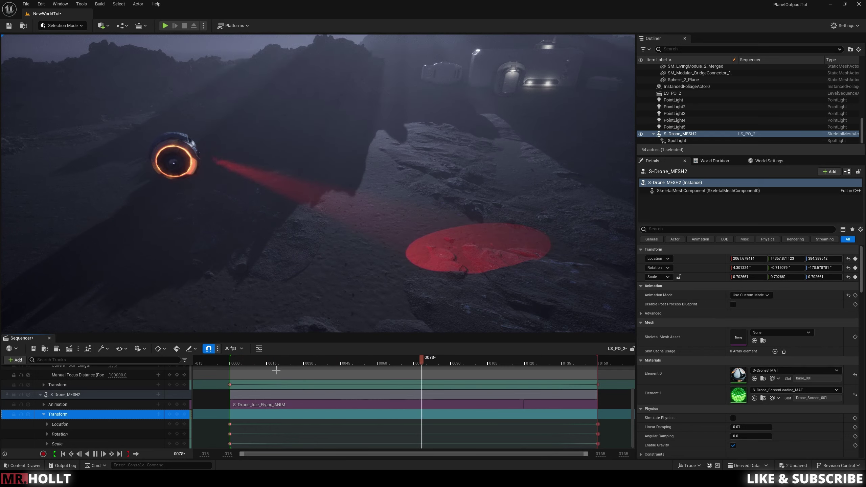
{"action": "key", "text": "space"}
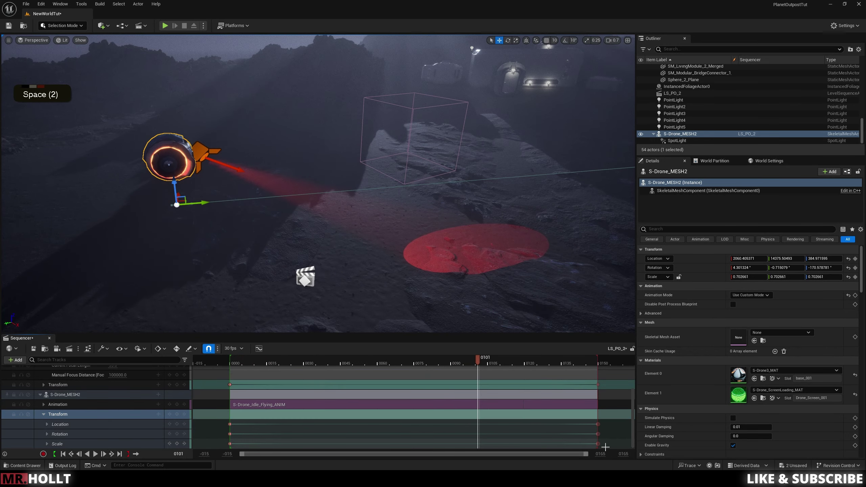
Delete the drone's location, rotation and scale keys at both the end and the start of the sequence.
{"action": "key", "text": "BackSpace"}
{"action": "scroll", "coordinate": [475, 440], "scroll_direction": "up", "scroll_amount": 2}
{"action": "scroll", "coordinate": [475, 440], "scroll_direction": "down", "scroll_amount": 2}
{"action": "left_click_drag", "start_coordinate": [209, 424], "coordinate": [239, 449]}
{"action": "key", "text": "BackSpace"}
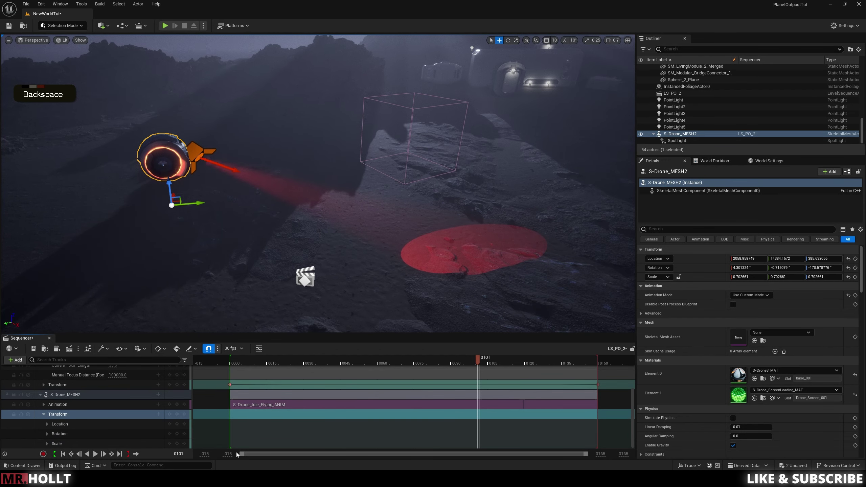
Key the drone's transform at frame 0 near X 2060, Y 14376, Z 385, and at frame 149 near X 2262, Y 13165, Z 293.
{"action": "left_click", "coordinate": [237, 365]}
{"action": "left_click_drag", "start_coordinate": [197, 204], "coordinate": [201, 207]}
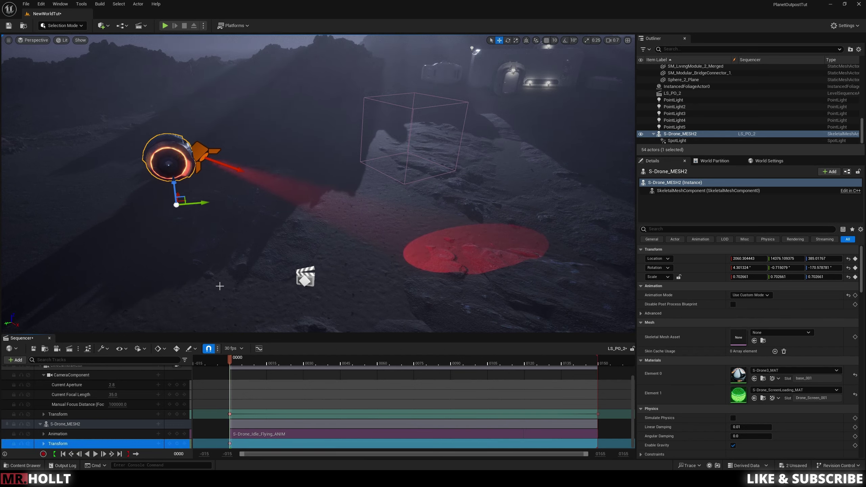
{"action": "left_click_drag", "start_coordinate": [201, 206], "coordinate": [554, 208]}
{"action": "left_click_drag", "start_coordinate": [263, 364], "coordinate": [533, 376]}
{"action": "left_click_drag", "start_coordinate": [218, 196], "coordinate": [580, 193]}
{"action": "left_click", "coordinate": [177, 444]}
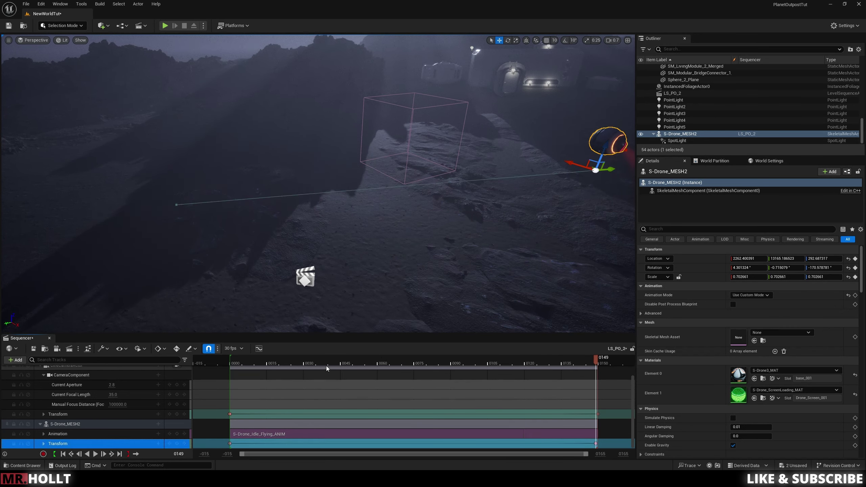
Play and scrub the sequence from several viewpoints to review the drone's flight between its two transform keys.
{"action": "key", "text": "space"}
{"action": "right_click_drag", "start_coordinate": [290, 275], "coordinate": [349, 274]}
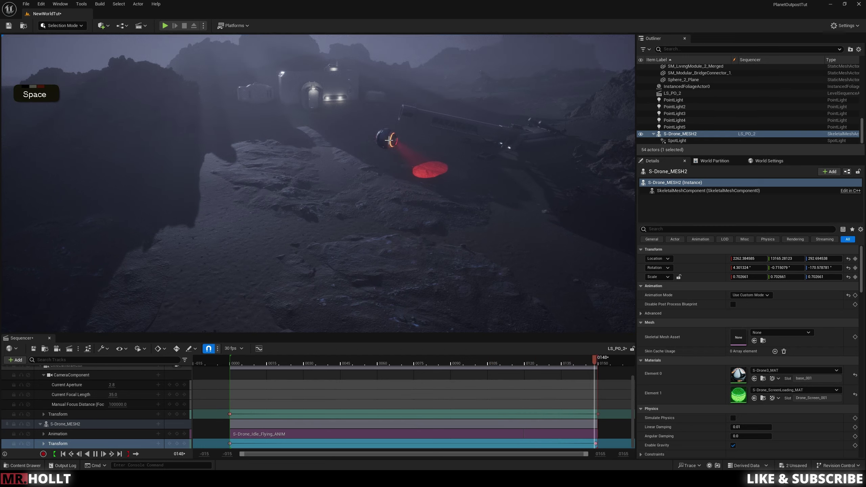
{"action": "left_click_drag", "start_coordinate": [536, 364], "coordinate": [229, 374]}
{"action": "key", "text": "space"}
{"action": "right_click_drag", "start_coordinate": [381, 300], "coordinate": [341, 299]}
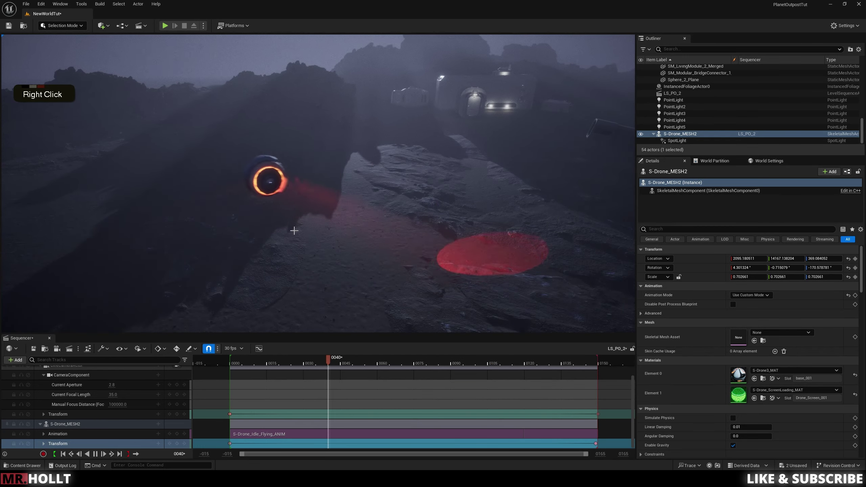
{"action": "right_click_drag", "start_coordinate": [287, 220], "coordinate": [290, 218]}
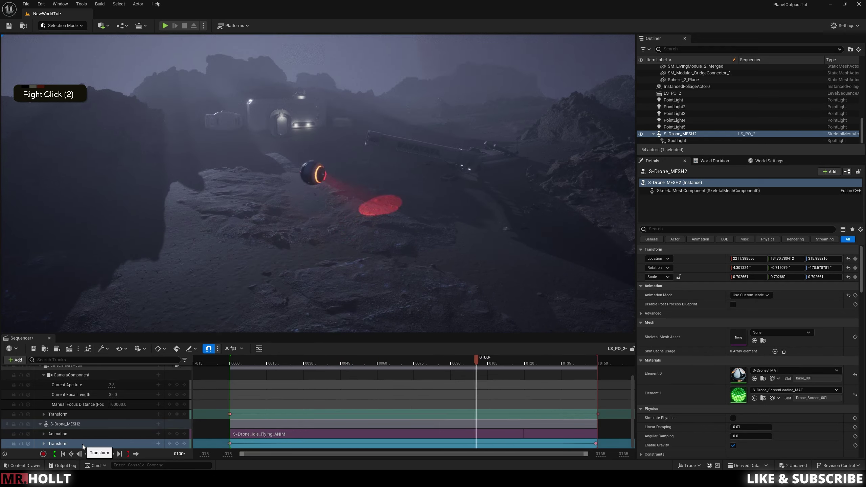
{"action": "key", "text": "space"}
{"action": "left_click_drag", "start_coordinate": [577, 363], "coordinate": [461, 379]}
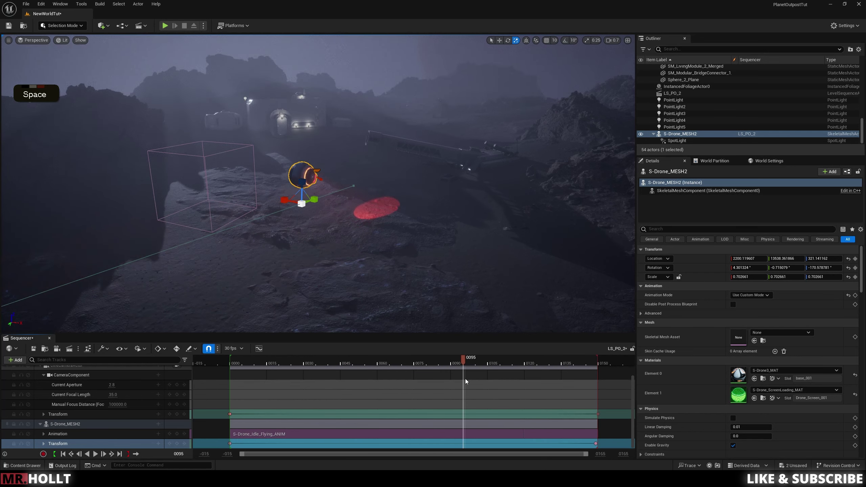
{"action": "key", "text": "space"}
{"action": "key", "text": "space"}
{"action": "left_click", "coordinate": [377, 364]}
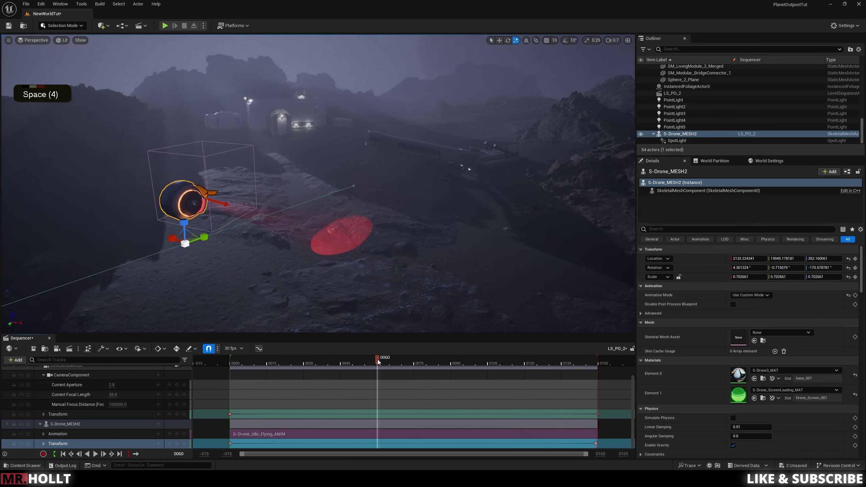
Expose the drone's individual location channels and set its Z location to 184 at frame 149.
{"action": "left_click", "coordinate": [57, 442]}
{"action": "scroll", "coordinate": [57, 441], "scroll_direction": "down", "scroll_amount": 2}
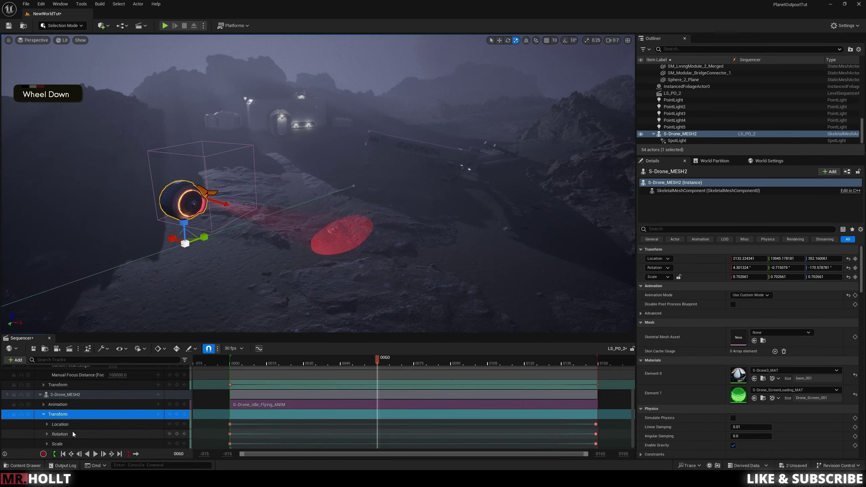
{"action": "left_click", "coordinate": [348, 361]}
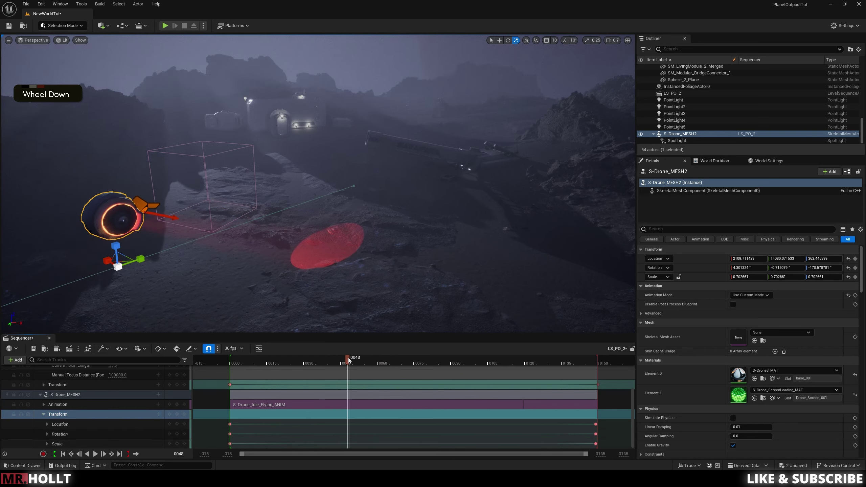
{"action": "left_click", "coordinate": [47, 424]}
{"action": "scroll", "coordinate": [302, 366], "scroll_direction": "down", "scroll_amount": 3}
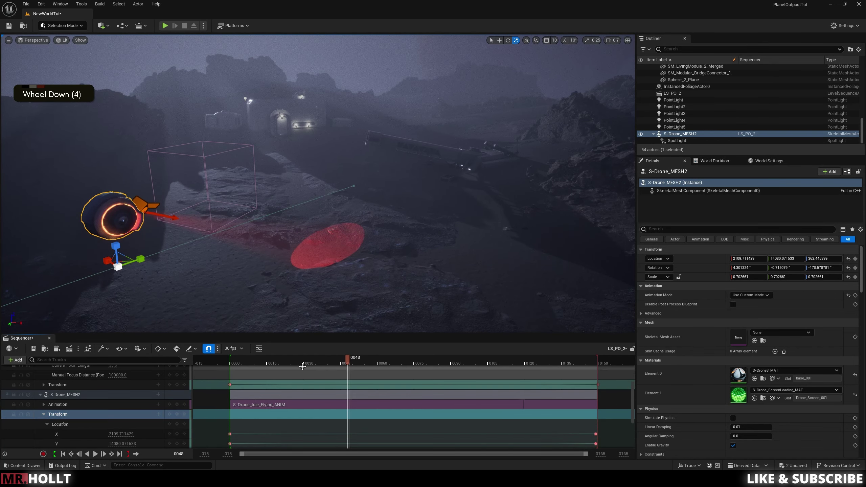
{"action": "left_click", "coordinate": [303, 367]}
{"action": "left_click_drag", "start_coordinate": [260, 364], "coordinate": [414, 365]}
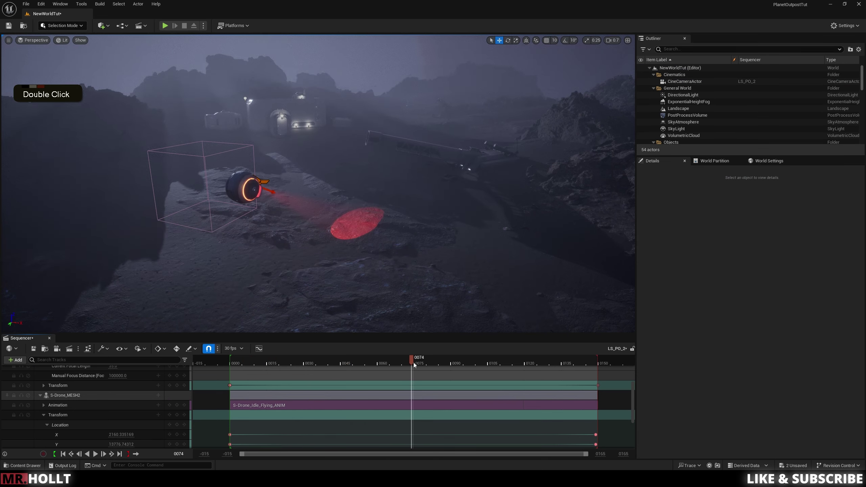
{"action": "scroll", "coordinate": [280, 405], "scroll_direction": "down", "scroll_amount": 3}
{"action": "left_click", "coordinate": [237, 365]}
{"action": "left_click_drag", "start_coordinate": [238, 365], "coordinate": [590, 366]}
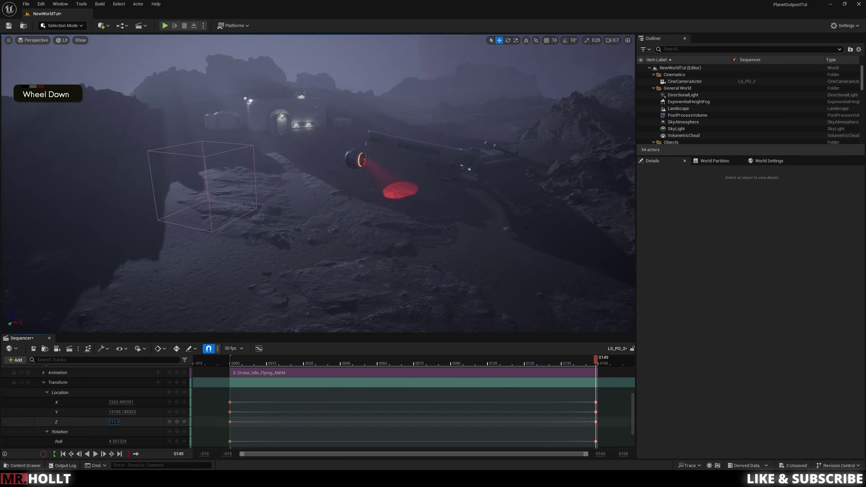
Play the sequence from frame 0 to check the drone's descent toward its lowered end position.
{"action": "left_click_drag", "start_coordinate": [337, 365], "coordinate": [231, 366]}
{"action": "key", "text": "space"}
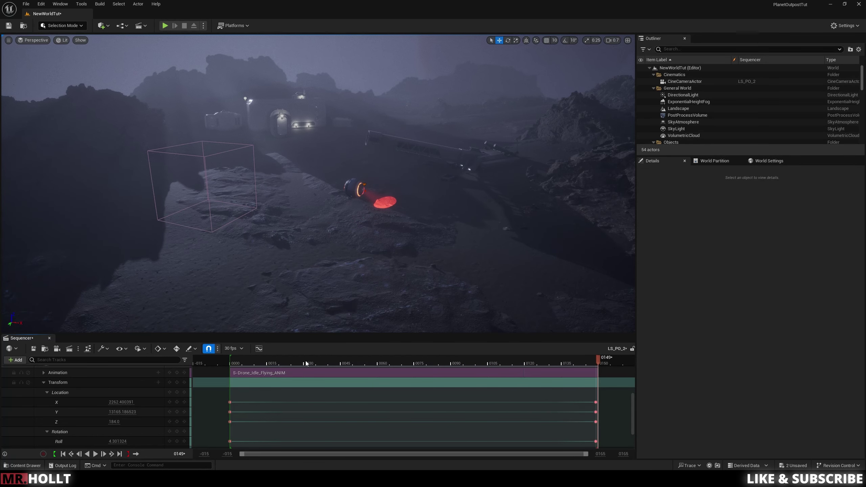
{"action": "key", "text": "space"}
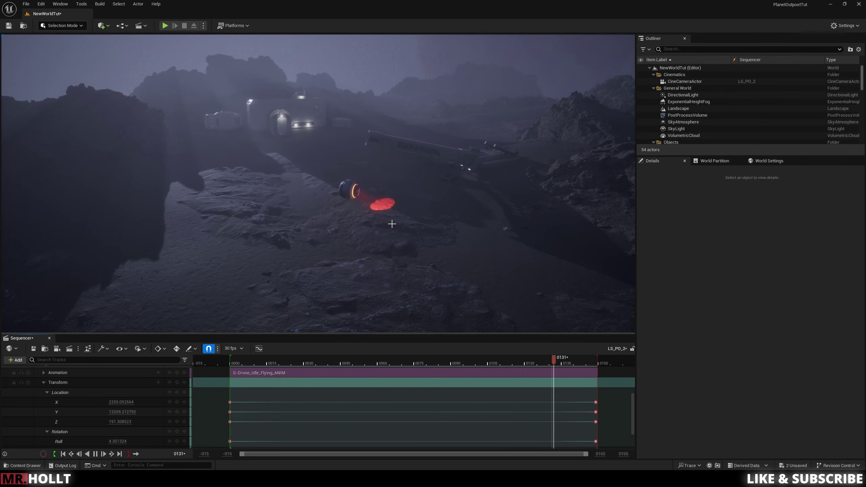
{"action": "key", "text": "space"}
Try keying the drone's rotation at frame 24 with roll 0, pitch -4 and yaw -182.
{"action": "left_click", "coordinate": [288, 362]}
{"action": "scroll", "coordinate": [191, 390], "scroll_direction": "down", "scroll_amount": 2}
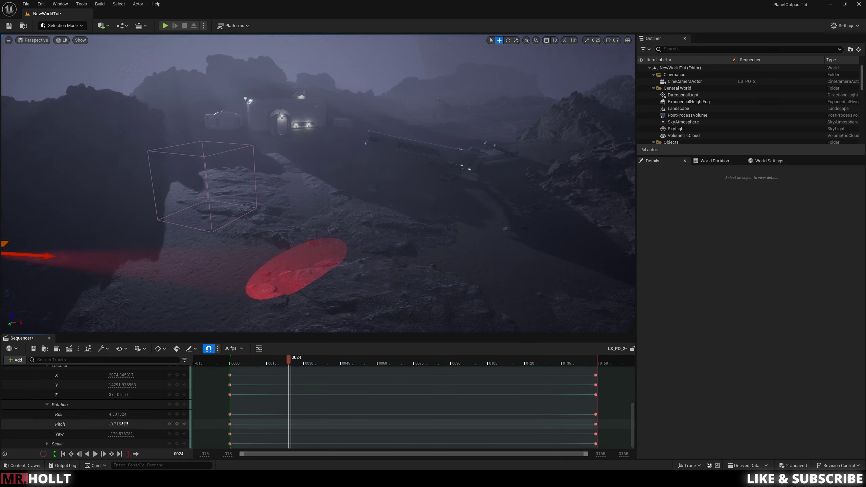
{"action": "left_click_drag", "start_coordinate": [123, 434], "coordinate": [118, 414]}
{"action": "right_click_drag", "start_coordinate": [171, 273], "coordinate": [149, 276]}
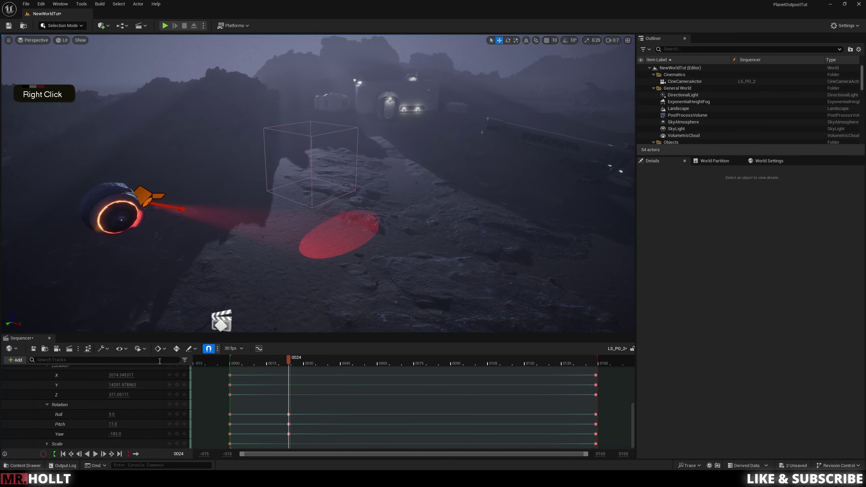
{"action": "left_click_drag", "start_coordinate": [124, 413], "coordinate": [114, 414]}
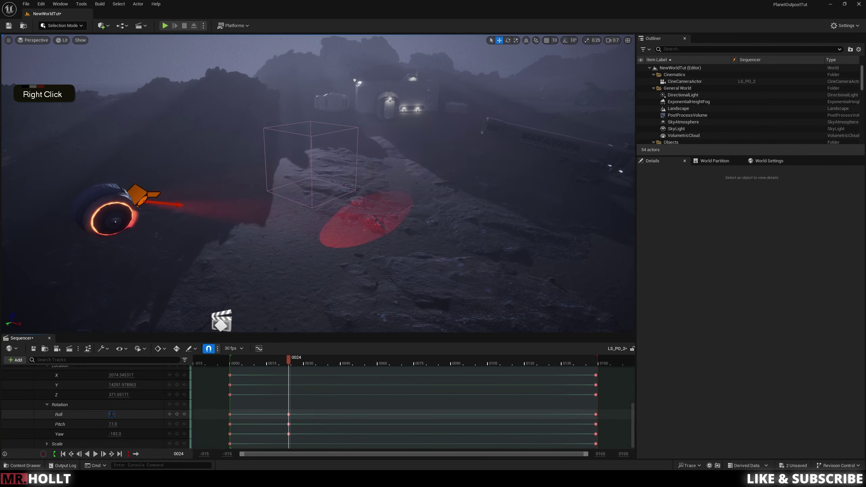
{"action": "left_click", "coordinate": [119, 422]}
{"action": "left_click", "coordinate": [119, 423]}
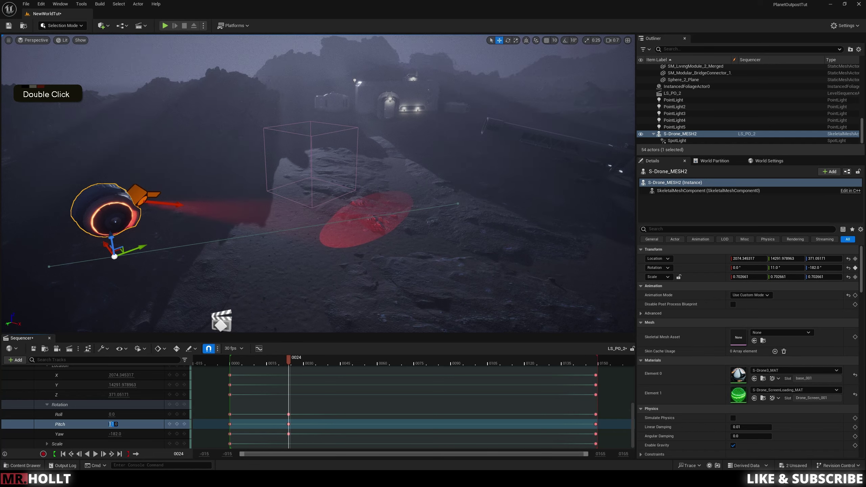
{"action": "type", "text": "-6"}
{"action": "key", "text": "Return"}
{"action": "left_click_drag", "start_coordinate": [115, 424], "coordinate": [118, 424]}
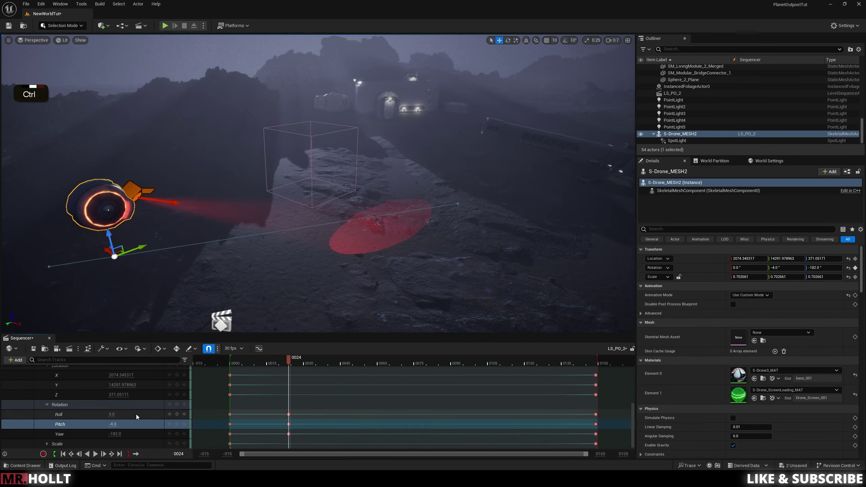
Undo the drone's roll, pitch and yaw changes at frame 24.
{"action": "key", "text": "ctrl+z"}
{"action": "key", "text": "ctrl+z"}
{"action": "key", "text": "ctrl+z"}
{"action": "key", "text": "ctrl+z"}
{"action": "key", "text": "ctrl+z"}
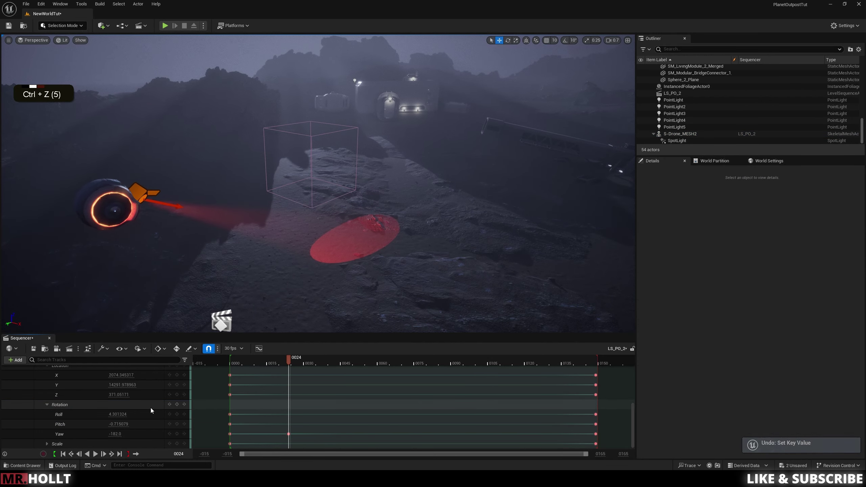
{"action": "key", "text": "ctrl+z"}
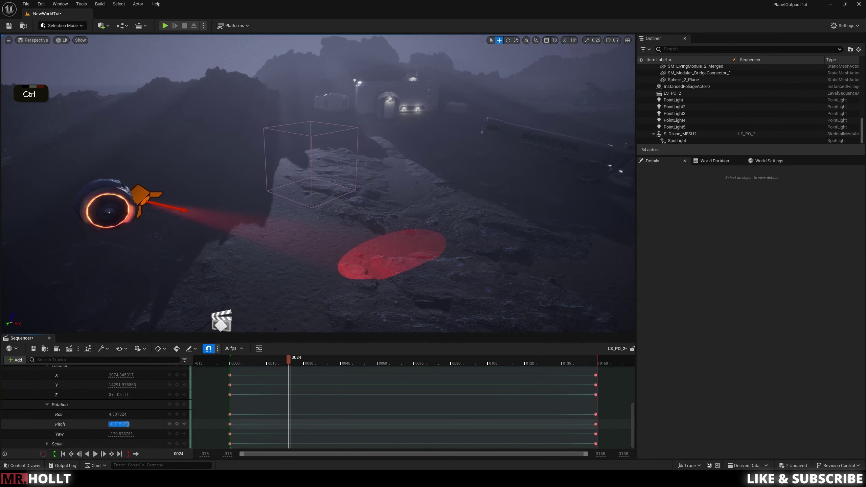
Set the drone's roll to -24 at frame 149 so its light aims at the crashed ship.
{"action": "key", "text": "Return"}
{"action": "left_click_drag", "start_coordinate": [289, 361], "coordinate": [507, 365]}
{"action": "left_click_drag", "start_coordinate": [588, 366], "coordinate": [595, 366]}
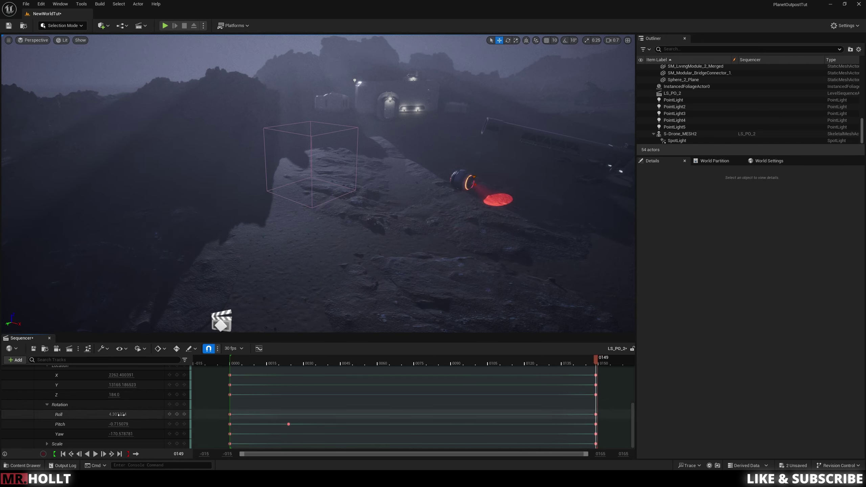
{"action": "left_click_drag", "start_coordinate": [112, 415], "coordinate": [107, 414]}
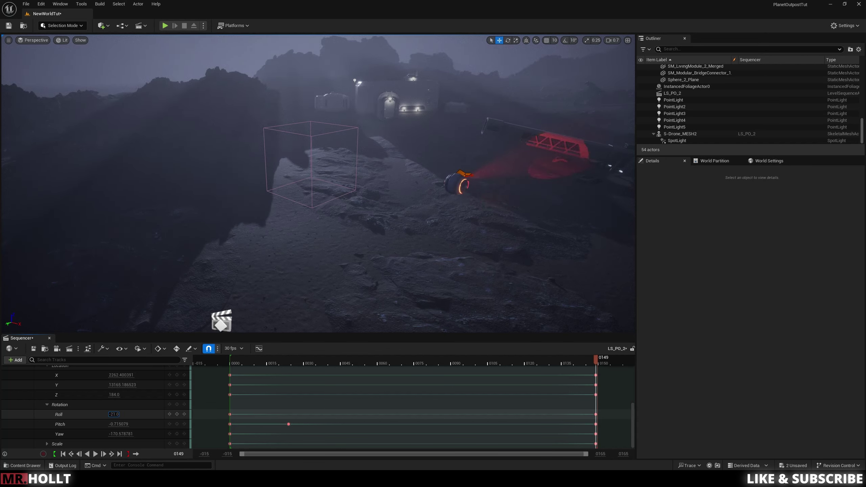
Play the sequence from frame 0 to check the drone's roll, and scrub back to frame 18.
{"action": "left_click_drag", "start_coordinate": [595, 358], "coordinate": [238, 361]}
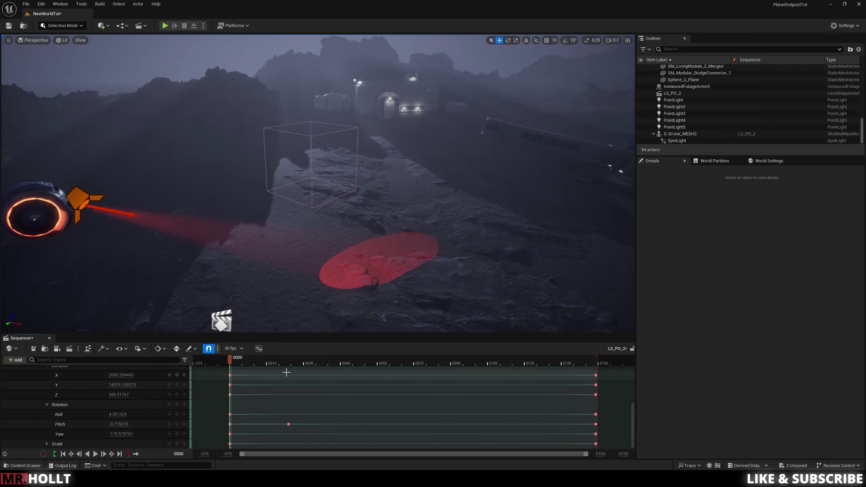
{"action": "key", "text": "space"}
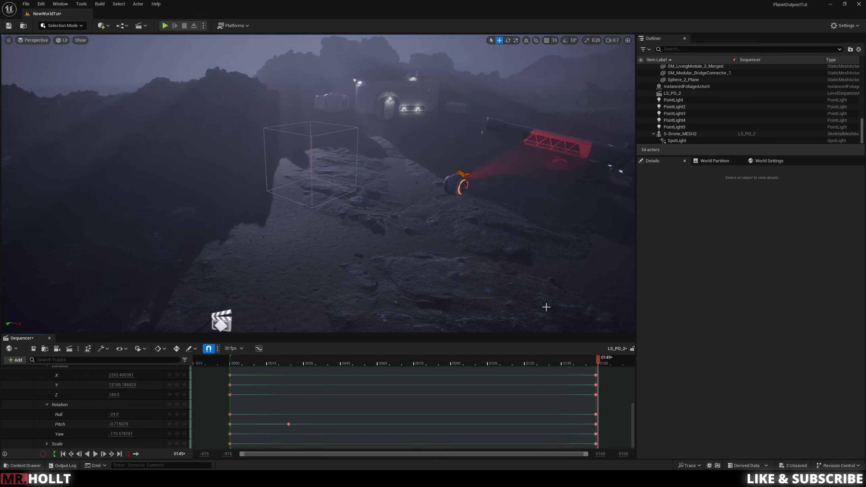
{"action": "left_click_drag", "start_coordinate": [535, 364], "coordinate": [274, 365]}
{"action": "scroll", "coordinate": [477, 409], "scroll_direction": "up", "scroll_amount": 5}
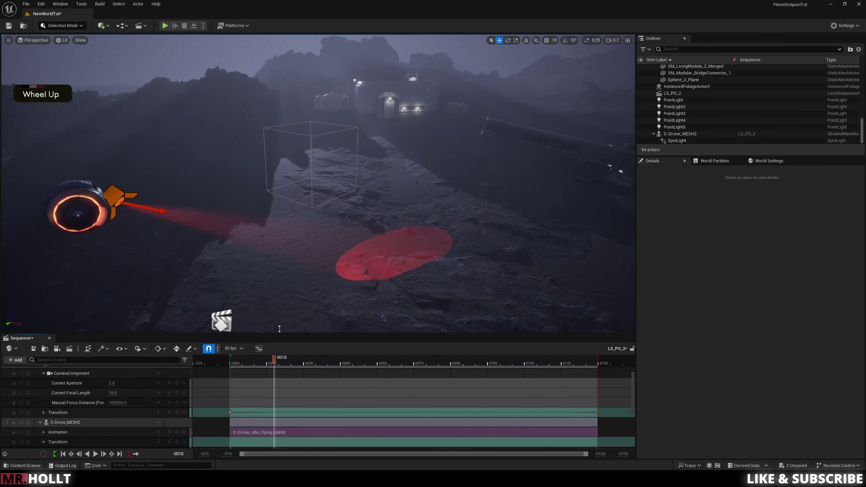
{"action": "scroll", "coordinate": [143, 408], "scroll_direction": "down", "scroll_amount": 3}
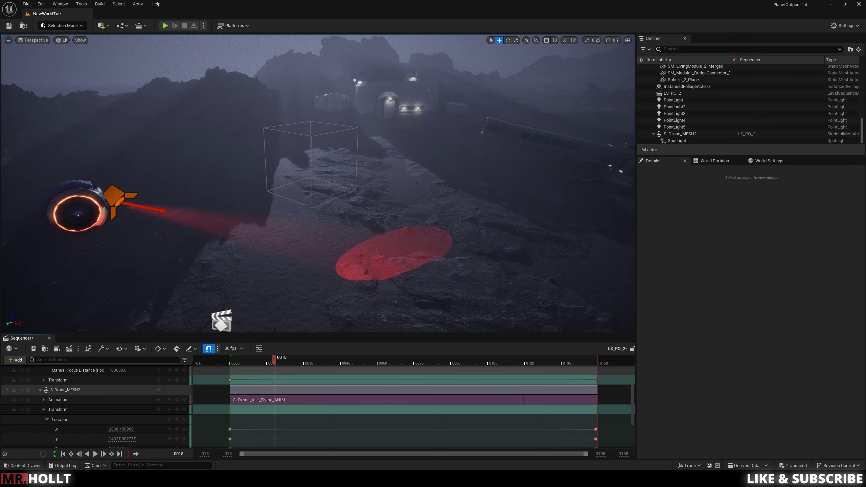
Select the sandstone ground mesh by the crashed ship and replay the sequence to examine the drone's light sweep.
{"action": "left_click", "coordinate": [86, 239]}
{"action": "left_click", "coordinate": [511, 166]}
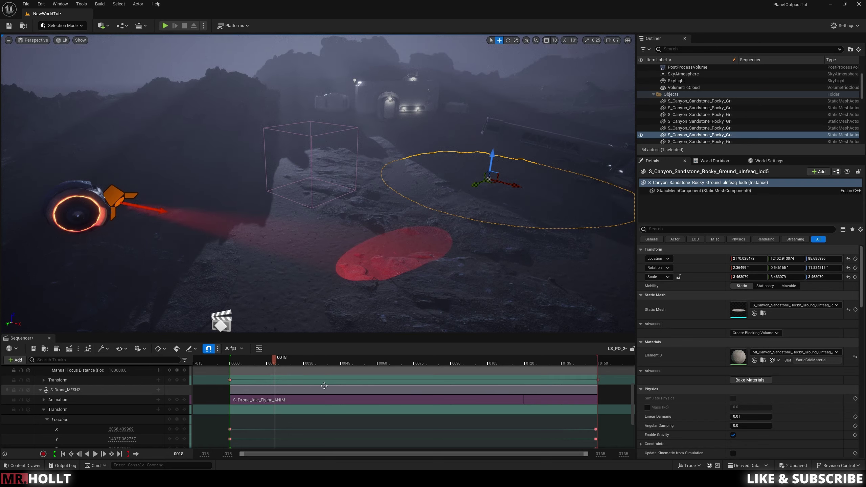
{"action": "left_click_drag", "start_coordinate": [275, 358], "coordinate": [229, 358]}
{"action": "key", "text": "space"}
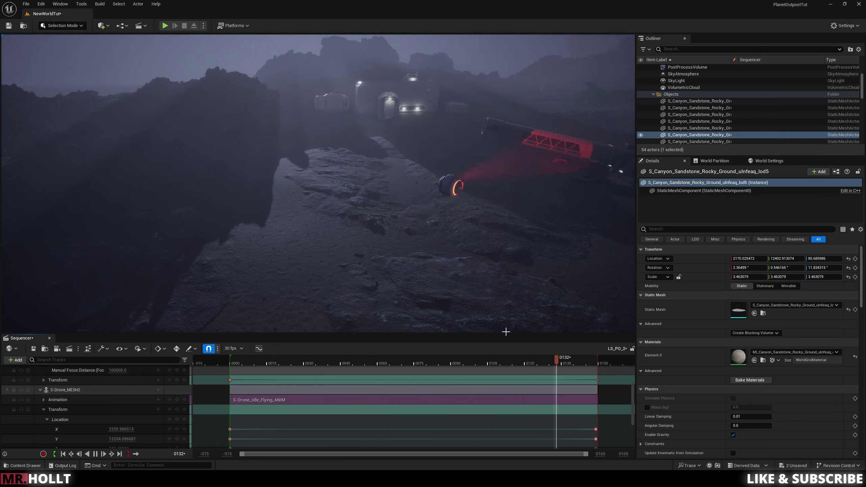
{"action": "left_click_drag", "start_coordinate": [581, 361], "coordinate": [296, 361]}
{"action": "key", "text": "space"}
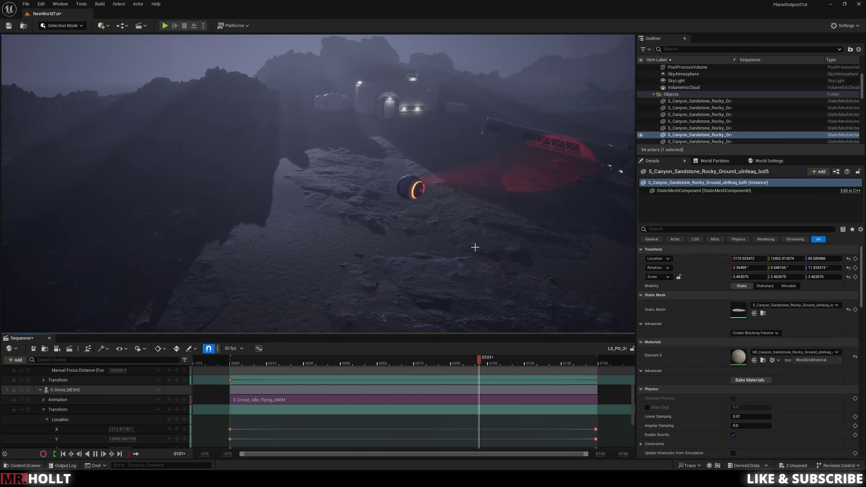
{"action": "right_click", "coordinate": [475, 247]}
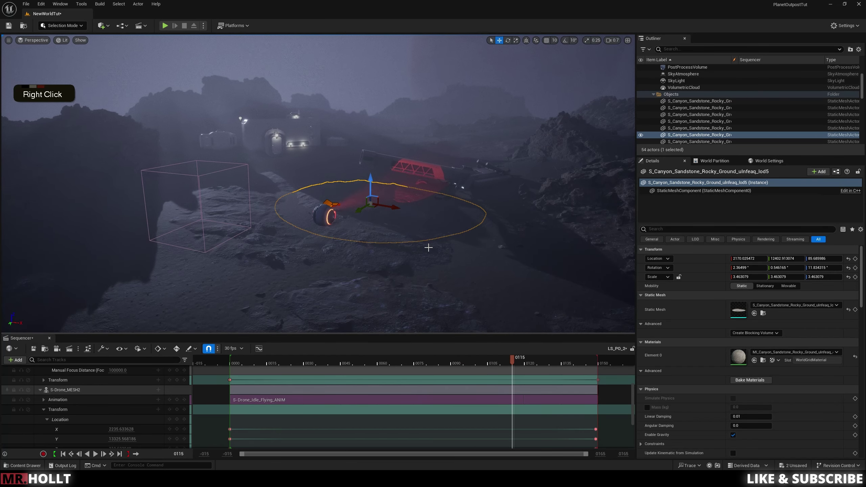